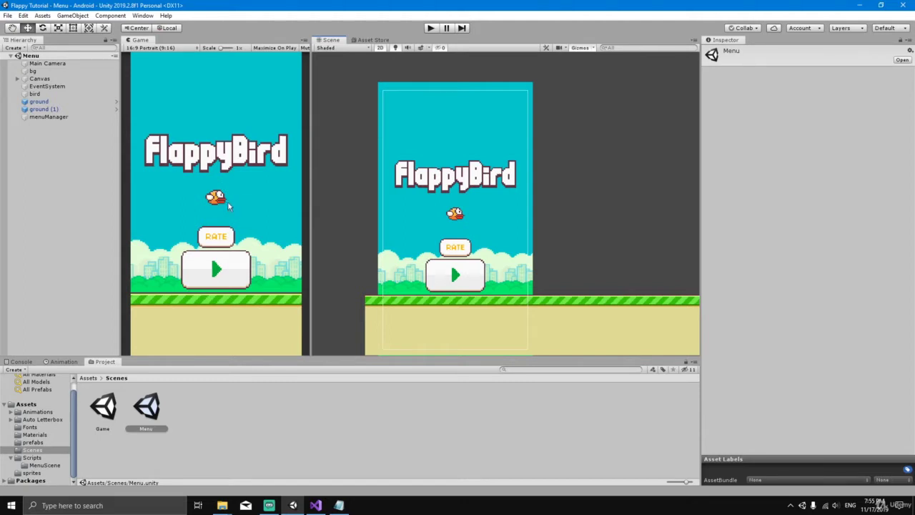
Step: Test-run the menu scene, then create a new empty object in the Hierarchy
{"action": "left_click", "coordinate": [431, 28]}
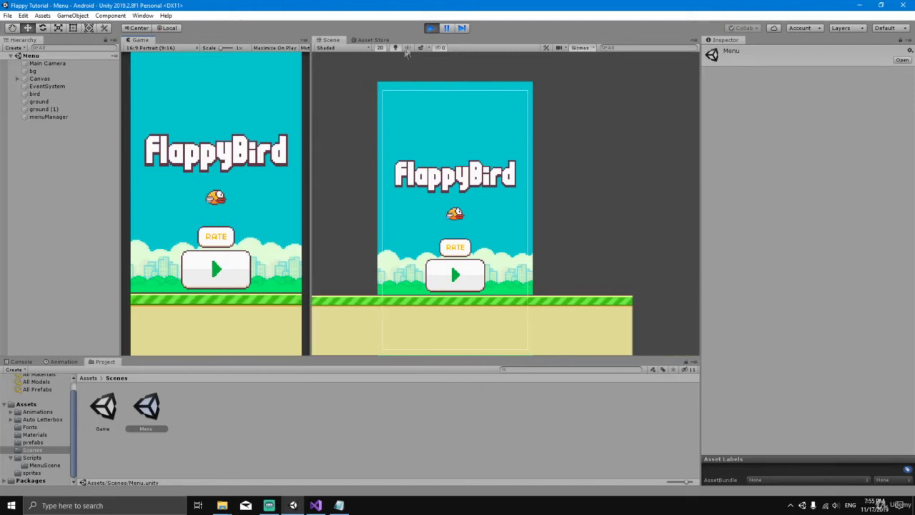
{"action": "left_click", "coordinate": [431, 28]}
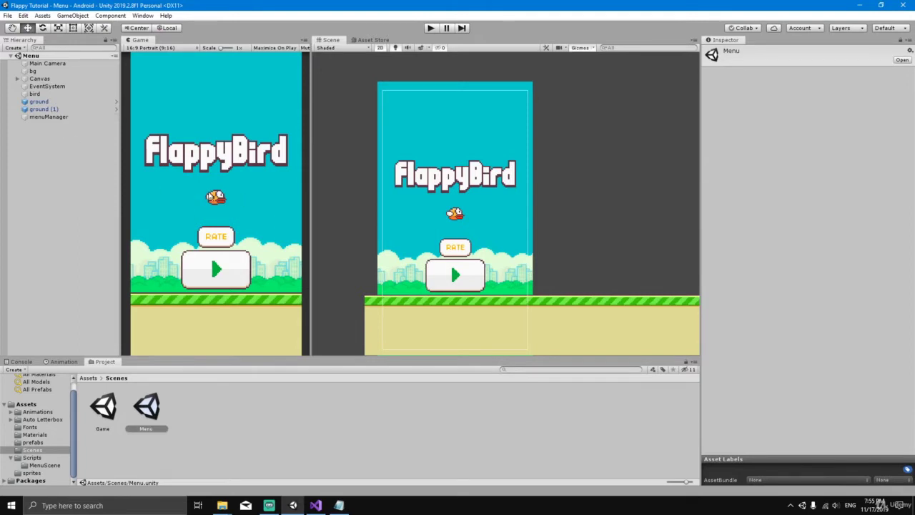
{"action": "right_click", "coordinate": [33, 134]}
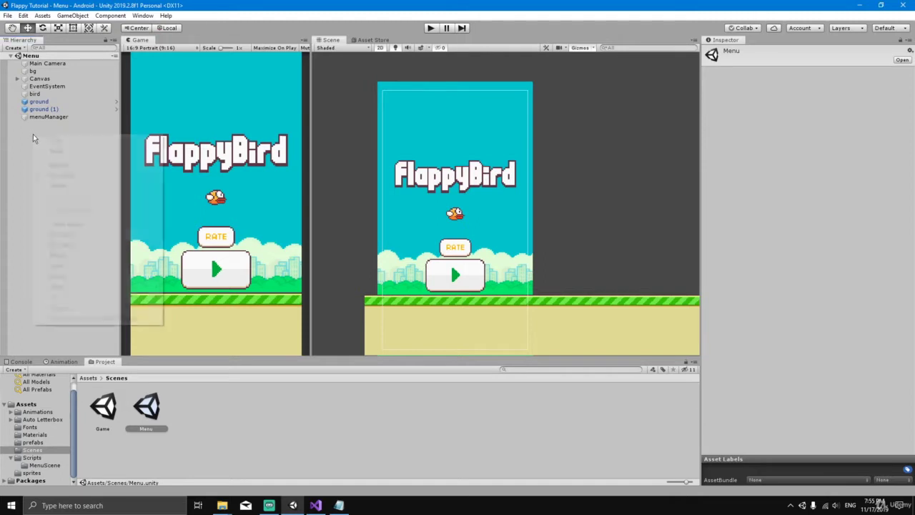
{"action": "left_click", "coordinate": [31, 137]}
{"action": "right_click", "coordinate": [32, 136]}
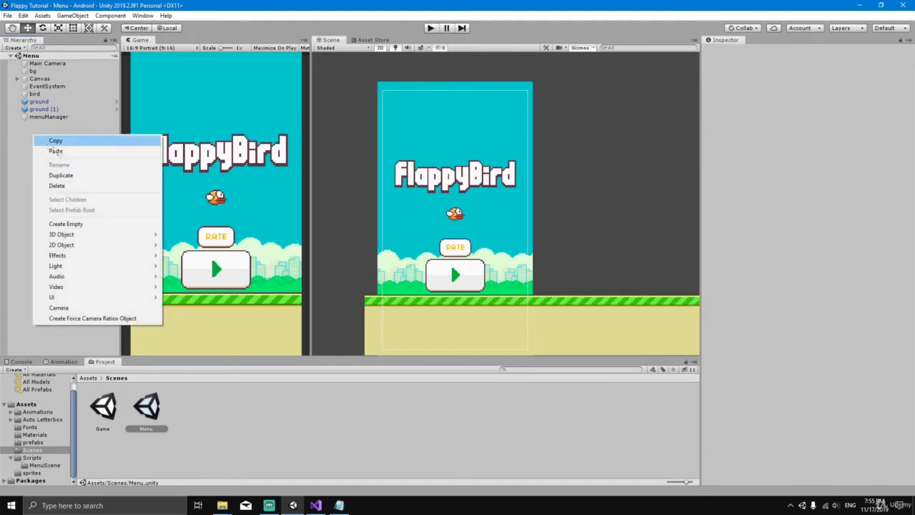
{"action": "left_click", "coordinate": [75, 224]}
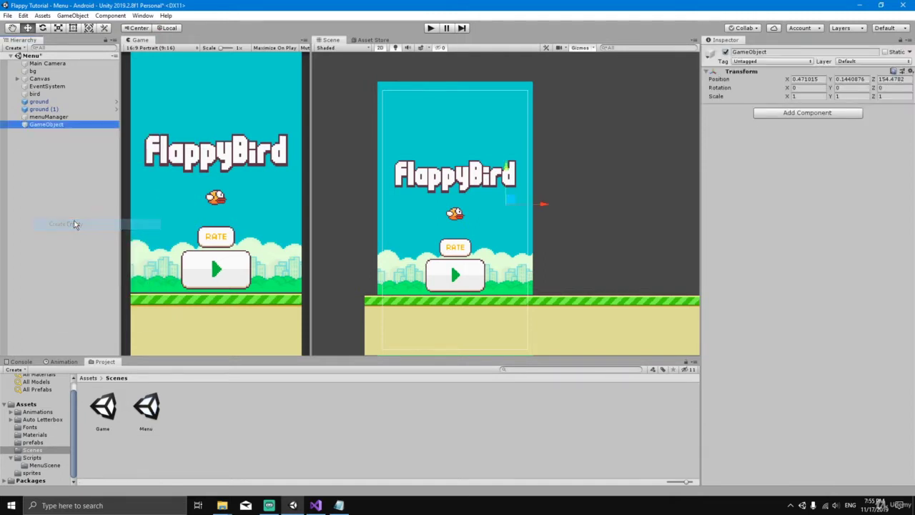
Step: Name the empty object birdParent, reset its Transform to the origin, and nest the bird inside it
{"action": "left_click", "coordinate": [792, 53]}
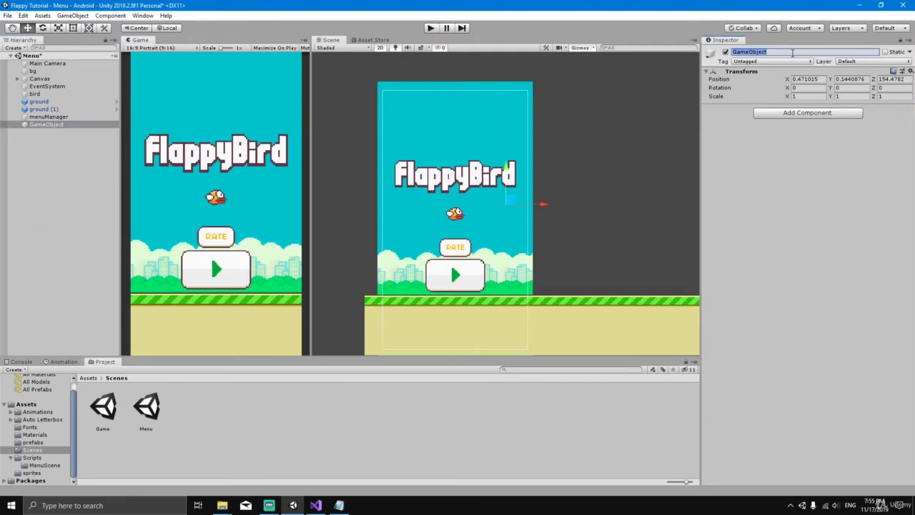
{"action": "type", "text": "birdParent"}
{"action": "key", "text": "Return"}
{"action": "right_click", "coordinate": [760, 82]}
{"action": "left_click", "coordinate": [764, 77]}
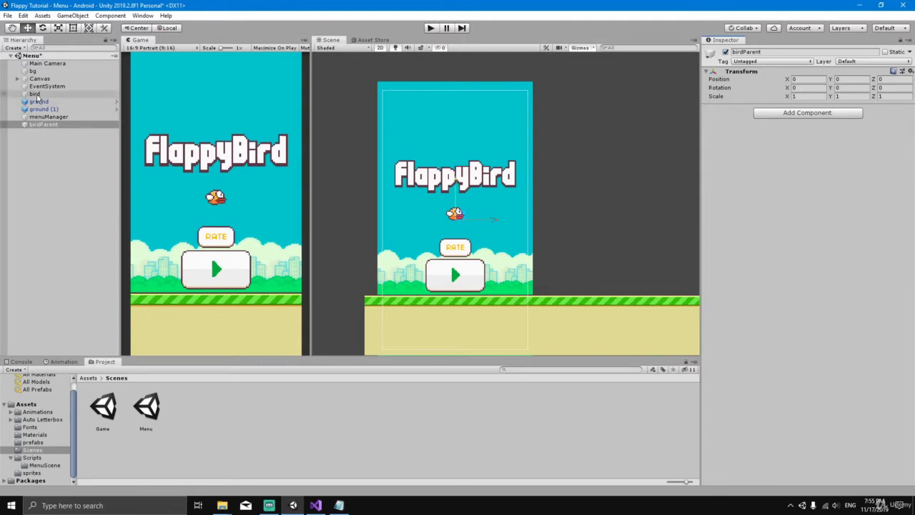
{"action": "left_click_drag", "start_coordinate": [35, 95], "coordinate": [39, 126]}
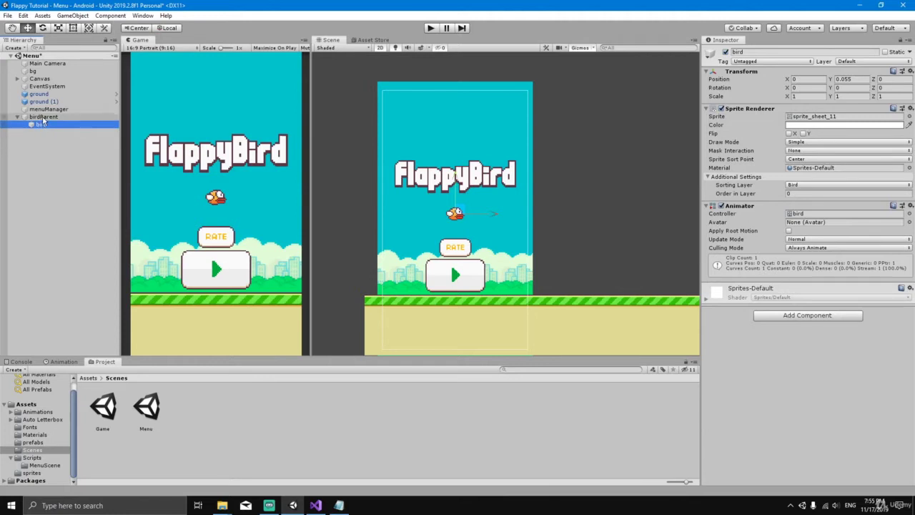
{"action": "left_click", "coordinate": [44, 117]}
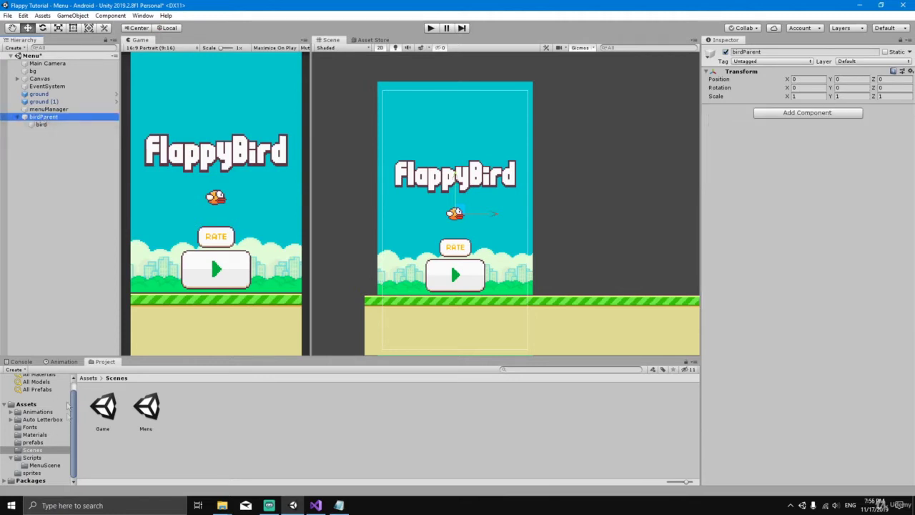
Step: Start a new clip for birdParent and add a birdParent folder under Assets/Animations
{"action": "left_click", "coordinate": [63, 363]}
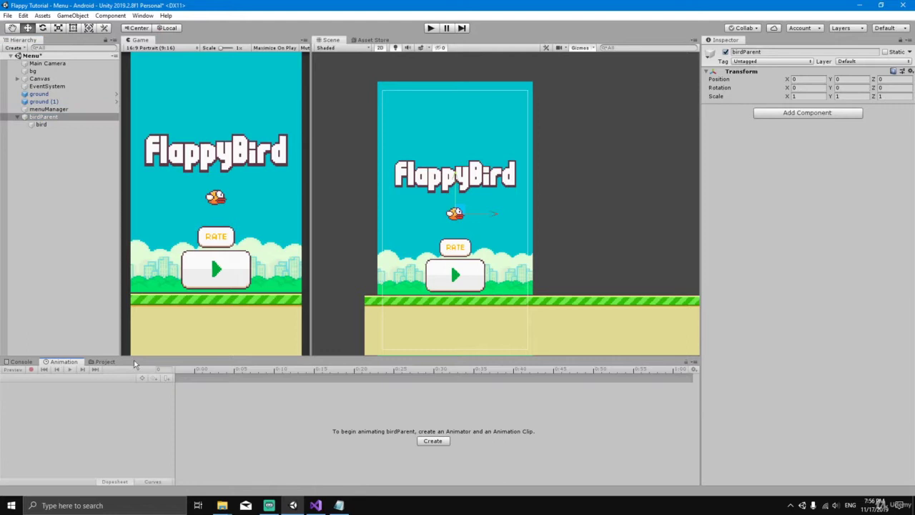
{"action": "left_click", "coordinate": [428, 442]}
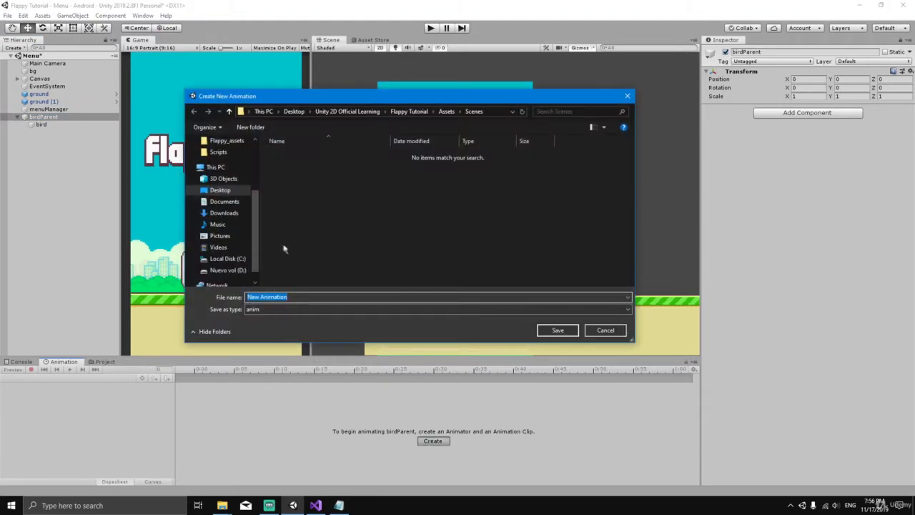
{"action": "left_click", "coordinate": [446, 112]}
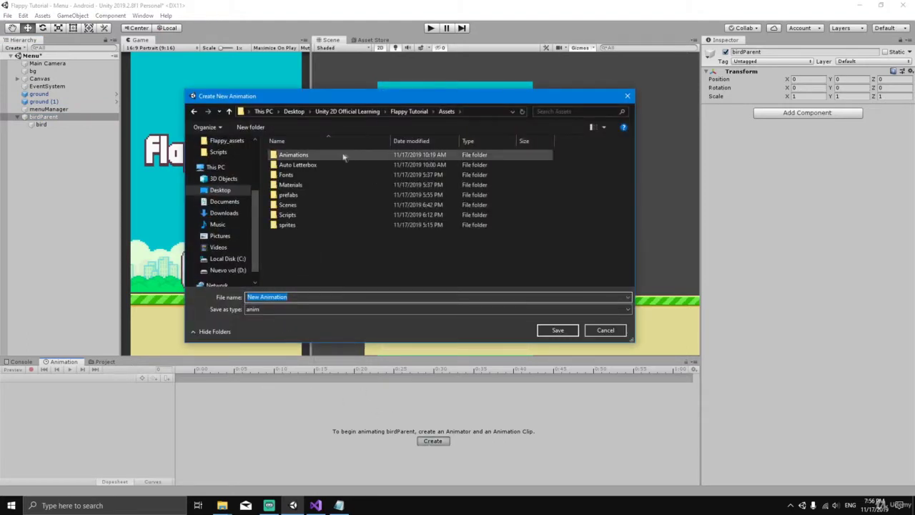
{"action": "double_click", "coordinate": [293, 156]}
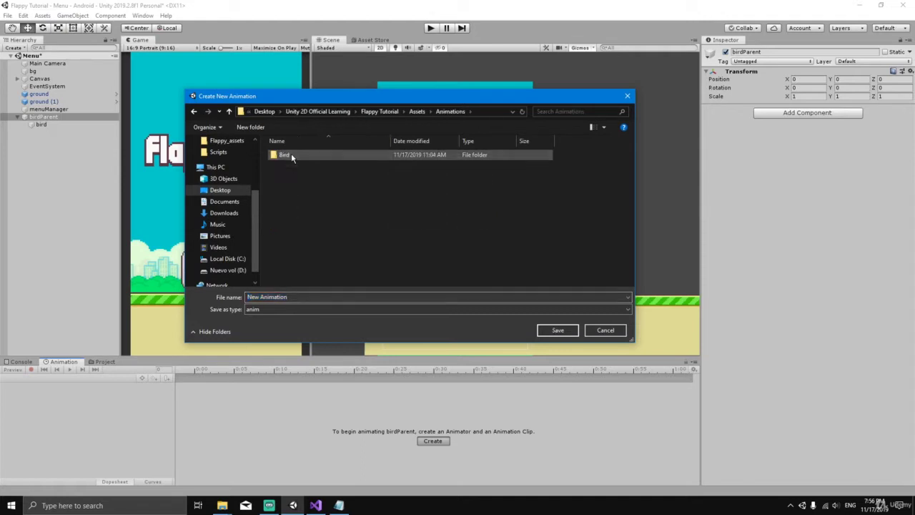
{"action": "left_click", "coordinate": [251, 127]}
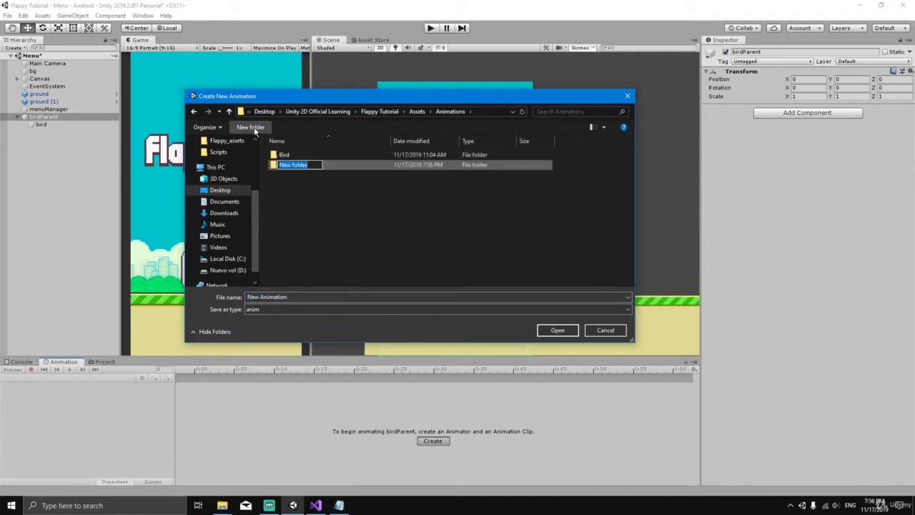
{"action": "type", "text": "birdpParent"}
{"action": "key", "text": "Return"}
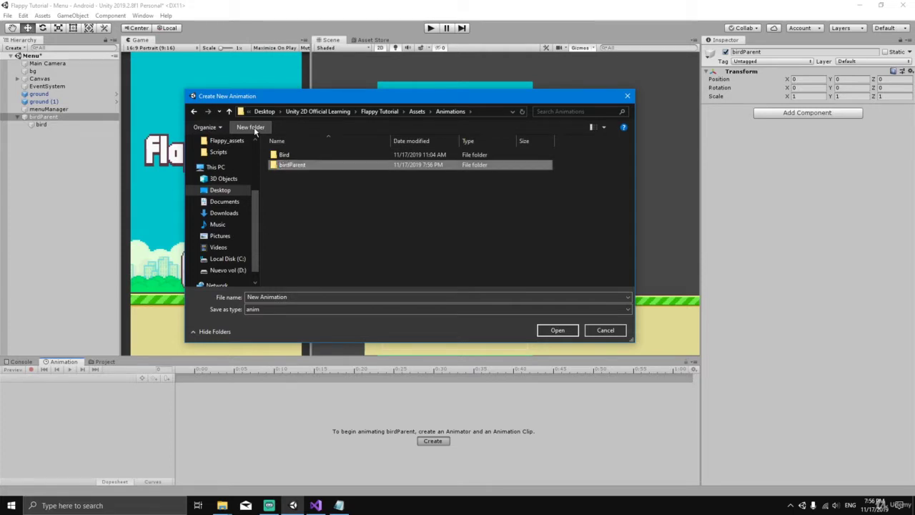
Step: Save the clip as UpDown inside the new birdParent folder
{"action": "double_click", "coordinate": [292, 166]}
{"action": "left_click", "coordinate": [292, 297]}
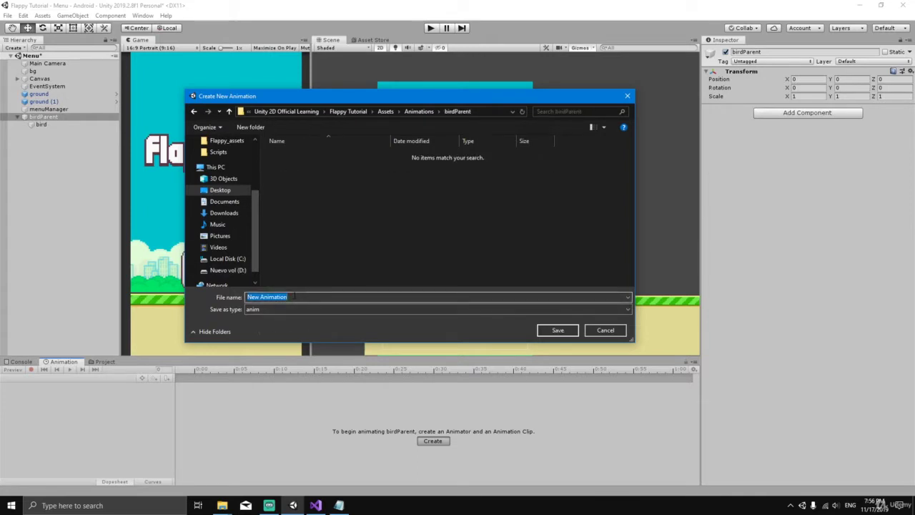
{"action": "type", "text": "bir"}
{"action": "left_click", "coordinate": [558, 331]}
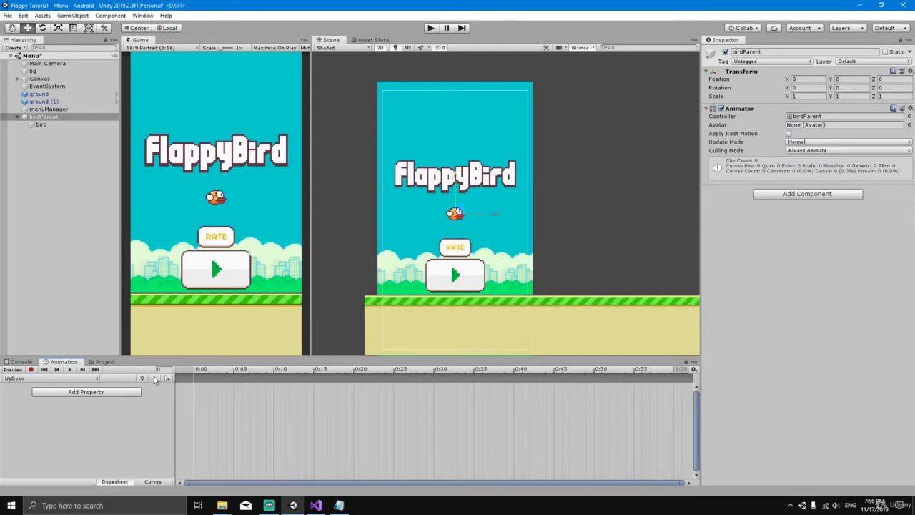
Step: Turn on recording and add a Transform Position track to UpDown, zooming the timeline out
{"action": "left_click", "coordinate": [32, 369]}
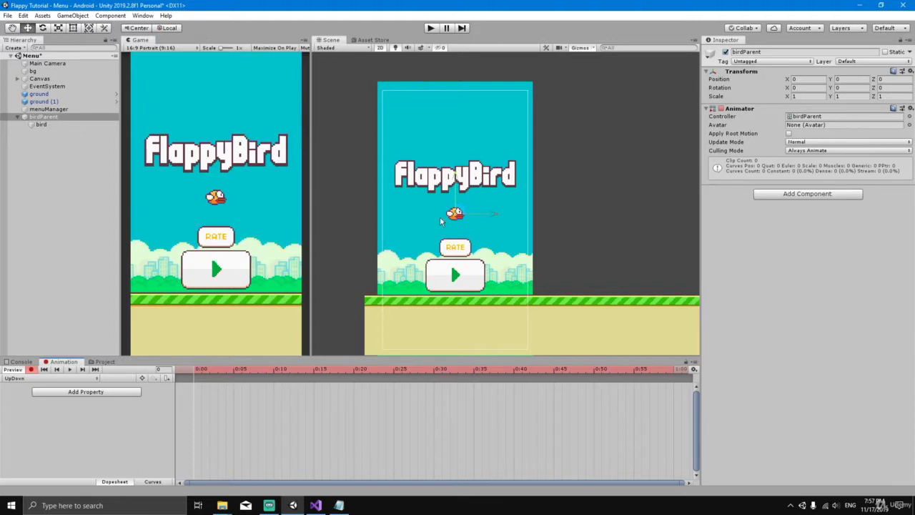
{"action": "left_click", "coordinate": [84, 394]}
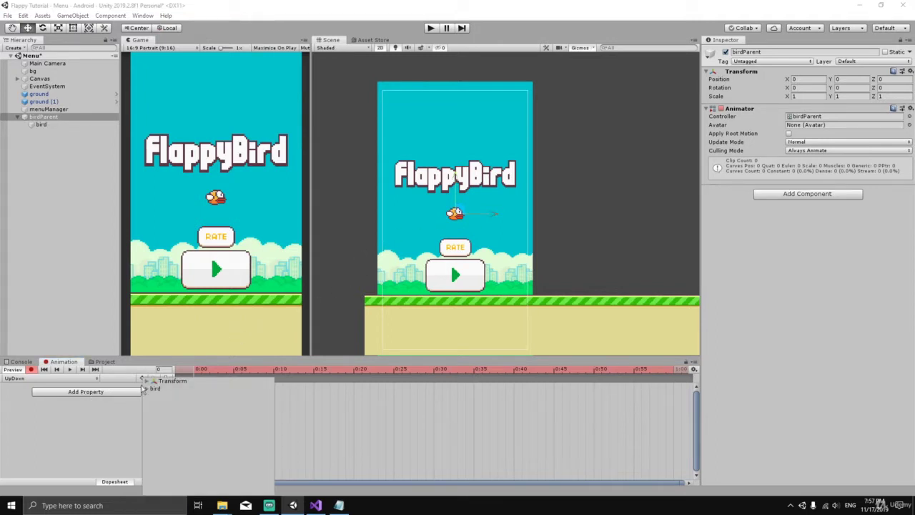
{"action": "left_click", "coordinate": [147, 383]}
{"action": "left_click", "coordinate": [269, 389]}
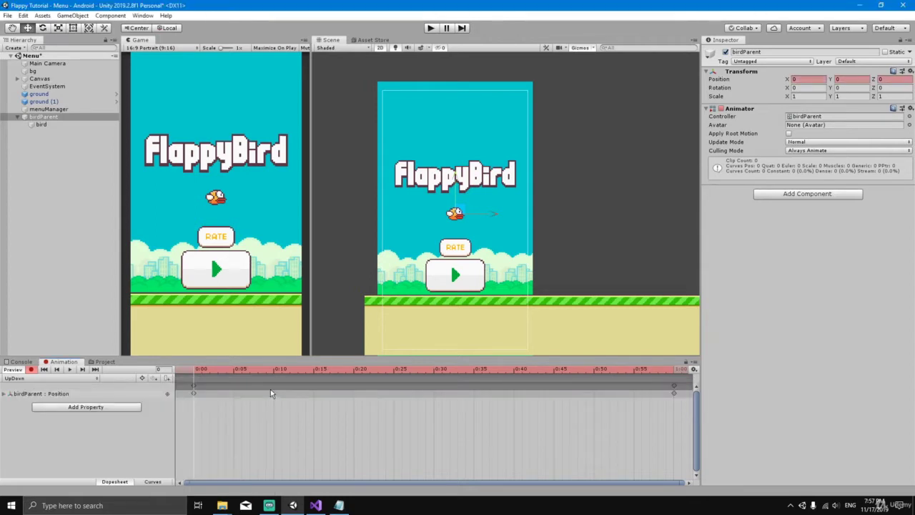
{"action": "left_click", "coordinate": [9, 394]}
{"action": "scroll", "coordinate": [345, 399], "scroll_direction": "down", "scroll_amount": 5}
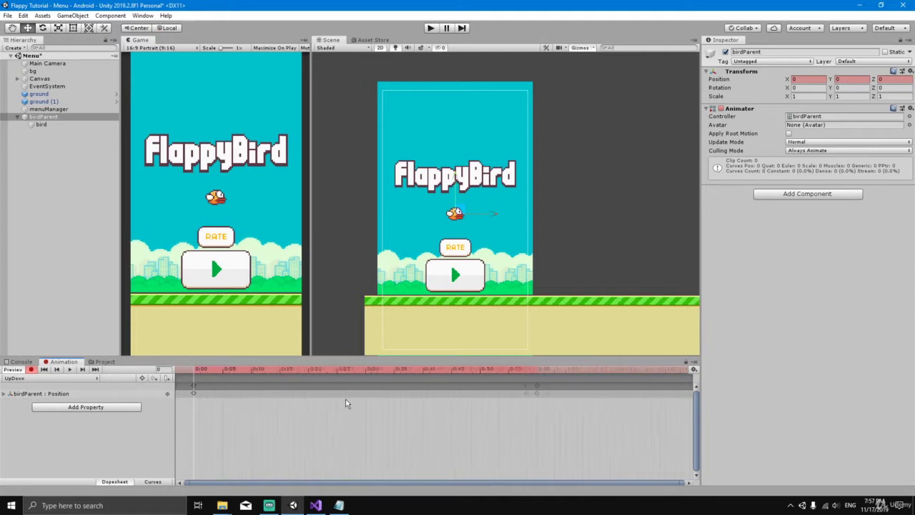
{"action": "scroll", "coordinate": [342, 398], "scroll_direction": "down", "scroll_amount": 1}
{"action": "scroll", "coordinate": [214, 399], "scroll_direction": "down", "scroll_amount": 2}
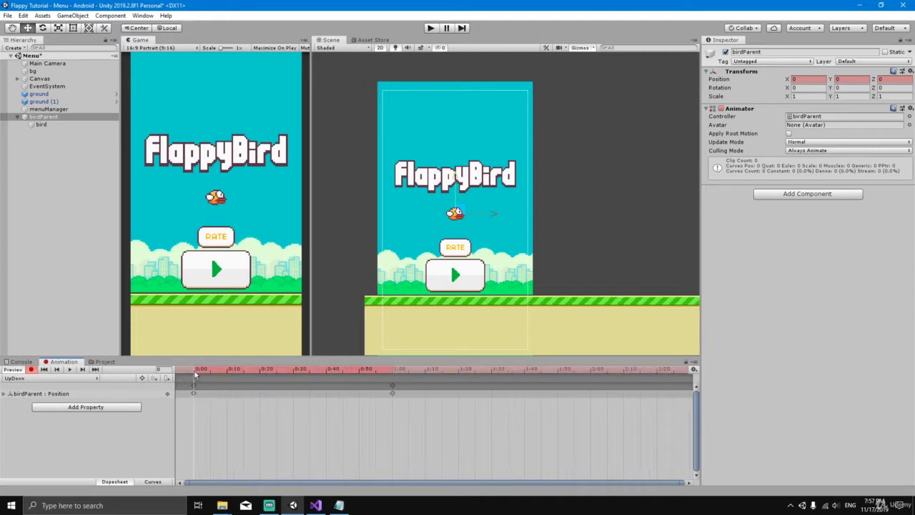
Step: Lower the bird slightly at the 0:30 mark for a middle keyframe and preview the bob
{"action": "left_click_drag", "start_coordinate": [372, 371], "coordinate": [412, 370]}
{"action": "mouse_move", "coordinate": [211, 370]}
{"action": "left_mouse_down"}
{"action": "mouse_move", "coordinate": [198, 371]}
{"action": "mouse_move", "coordinate": [387, 371]}
{"action": "mouse_move", "coordinate": [194, 370]}
{"action": "left_mouse_up"}
{"action": "left_click_drag", "start_coordinate": [195, 373], "coordinate": [294, 372]}
{"action": "scroll", "coordinate": [468, 196], "scroll_direction": "up", "scroll_amount": 2}
{"action": "left_click_drag", "start_coordinate": [432, 175], "coordinate": [430, 184]}
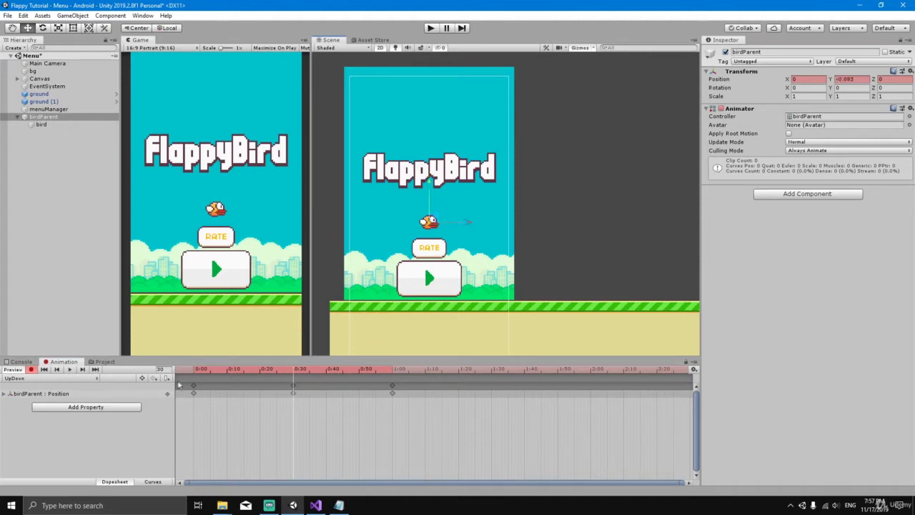
{"action": "left_click", "coordinate": [70, 370]}
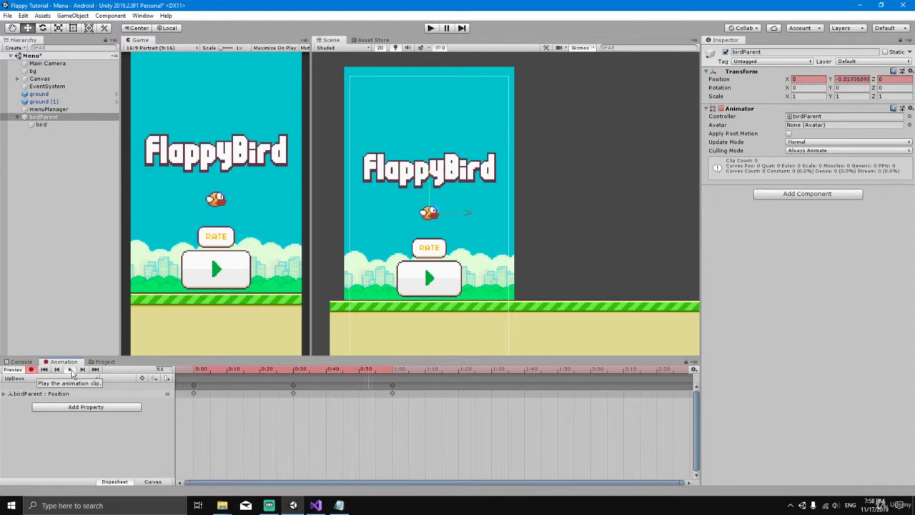
{"action": "left_click", "coordinate": [70, 370]}
Step: Stretch all Position keyframes to slow the motion, preview it, and stop recording
{"action": "left_click", "coordinate": [193, 389]}
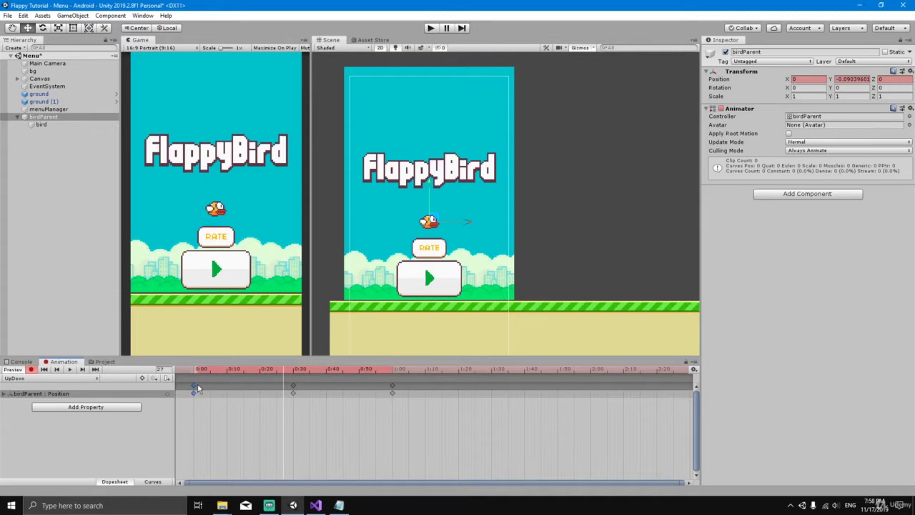
{"action": "left_click", "coordinate": [393, 388], "text": "shift"}
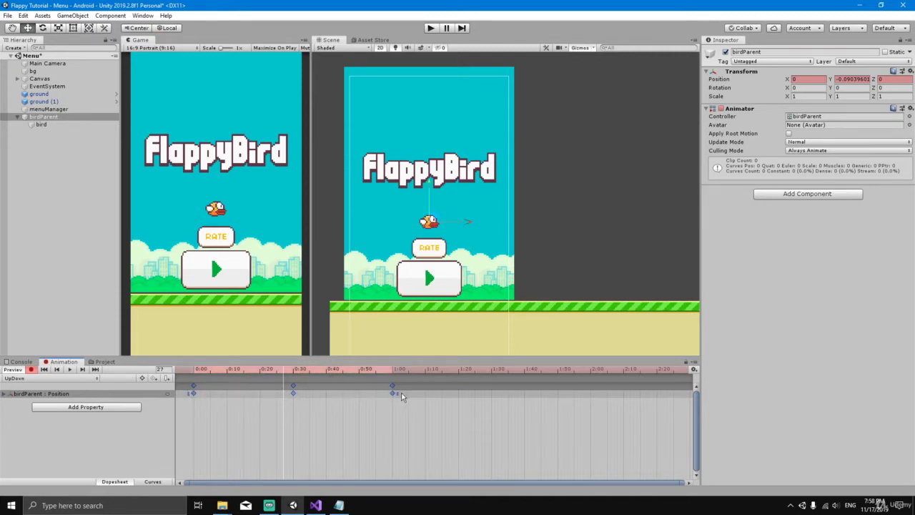
{"action": "left_click_drag", "start_coordinate": [402, 394], "coordinate": [485, 395]}
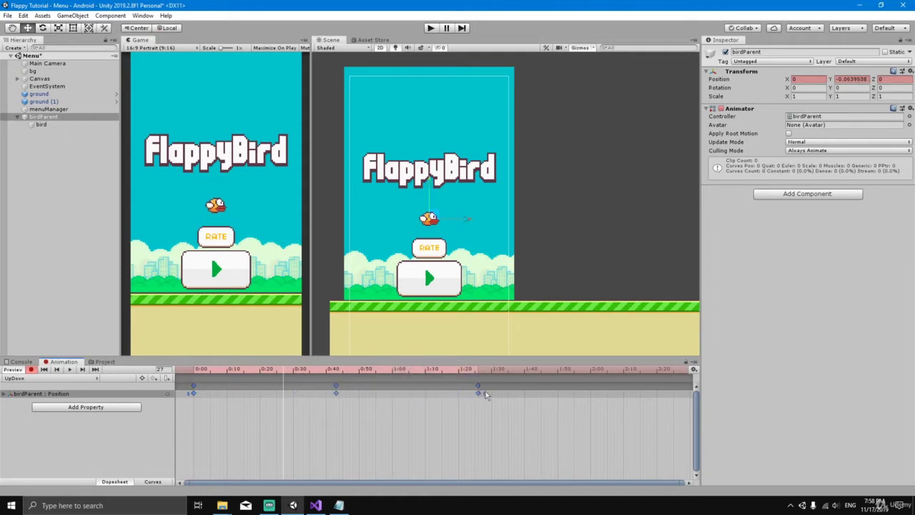
{"action": "left_click", "coordinate": [71, 370]}
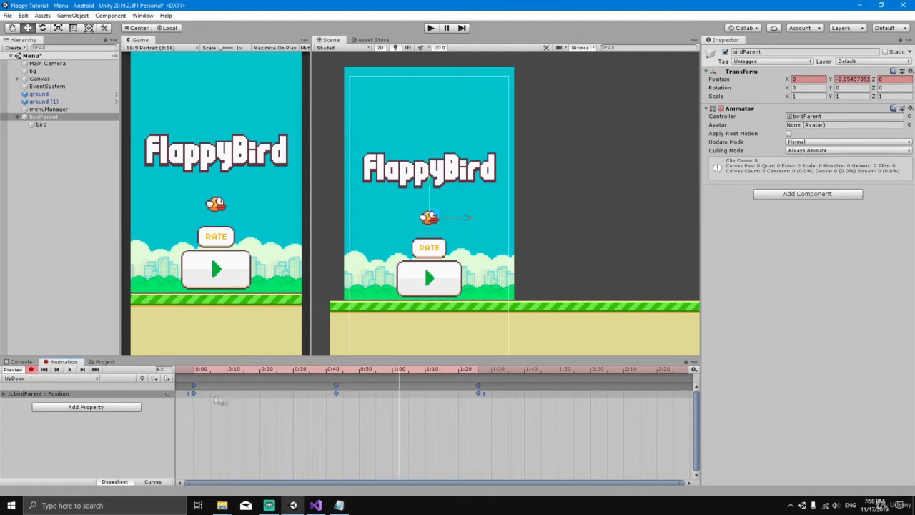
{"action": "left_click", "coordinate": [32, 370]}
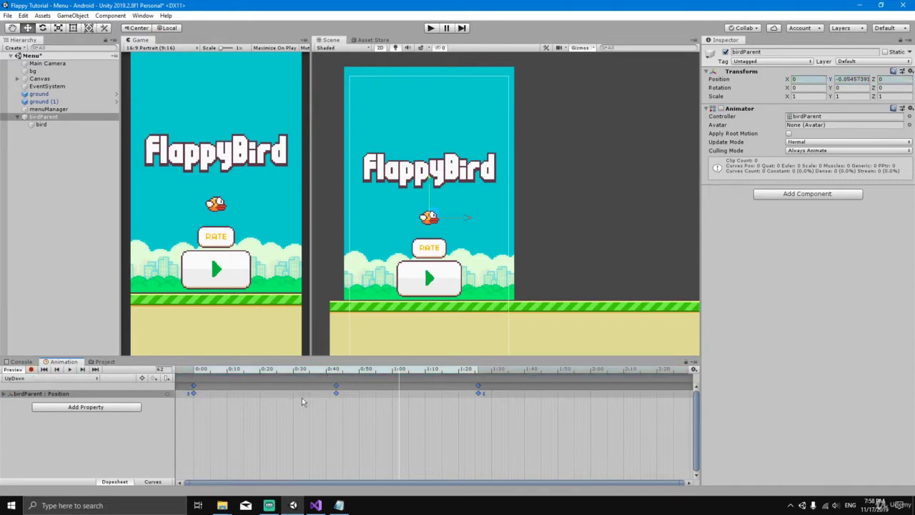
Step: Test the bobbing bird in Play mode, then show the project's Scenes folder
{"action": "left_click", "coordinate": [430, 28]}
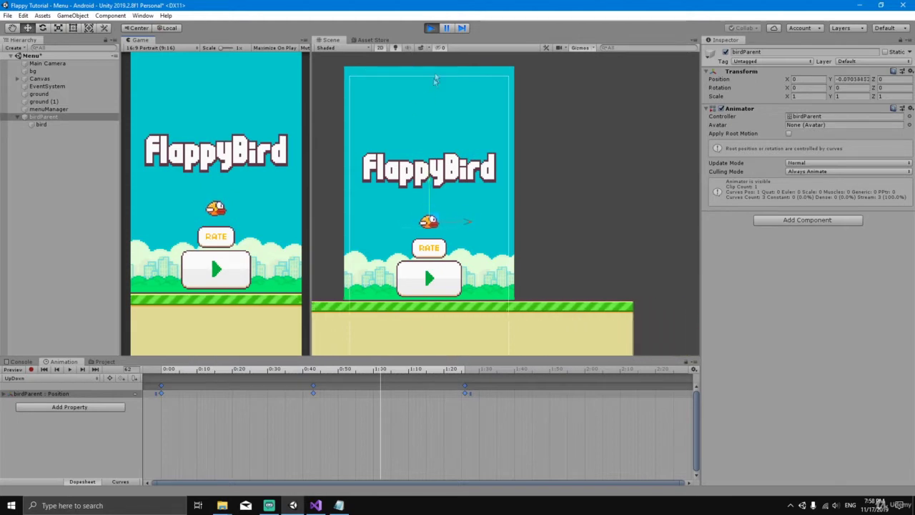
{"action": "left_click", "coordinate": [431, 28]}
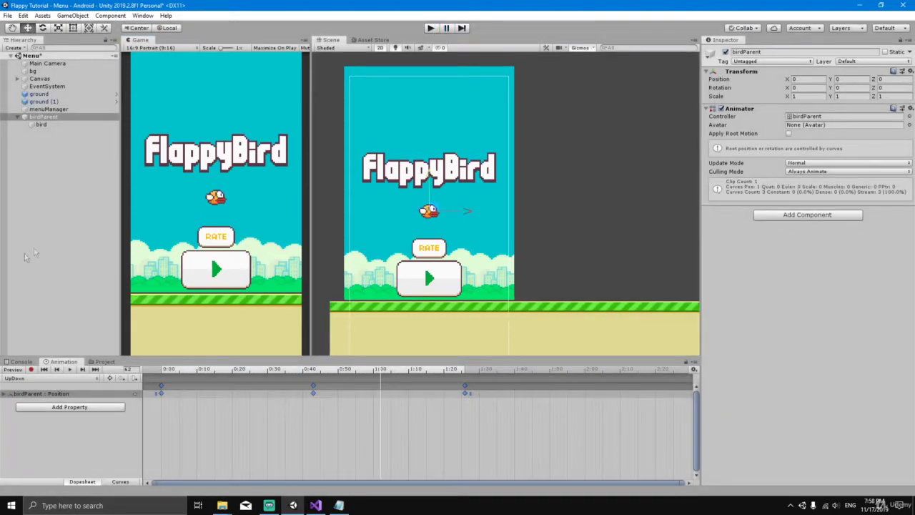
{"action": "left_click", "coordinate": [22, 362]}
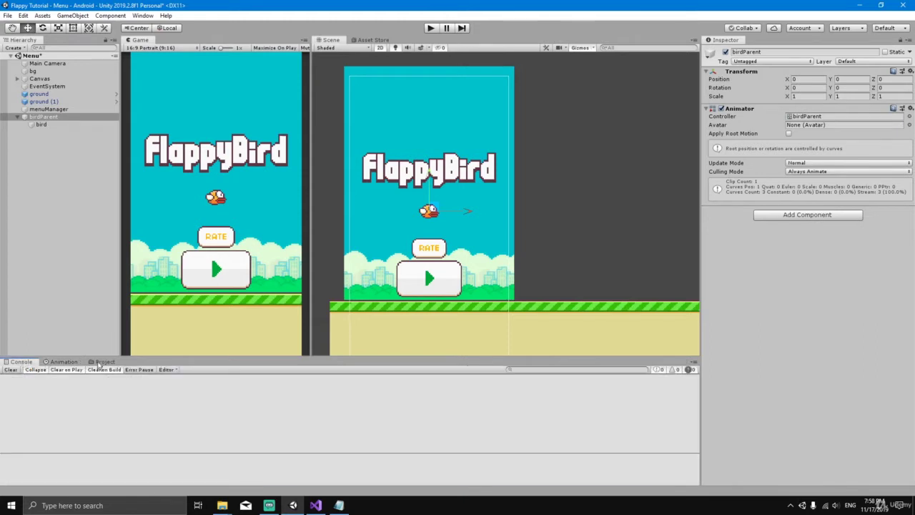
{"action": "left_click", "coordinate": [102, 362]}
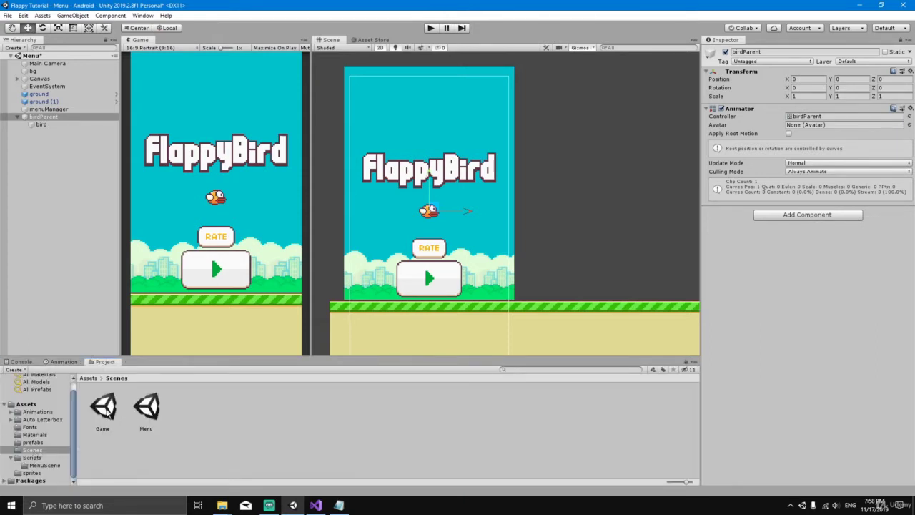
Step: Open the Game scene, saving the Menu scene changes, and create an empty object
{"action": "double_click", "coordinate": [102, 408]}
{"action": "left_click", "coordinate": [437, 267]}
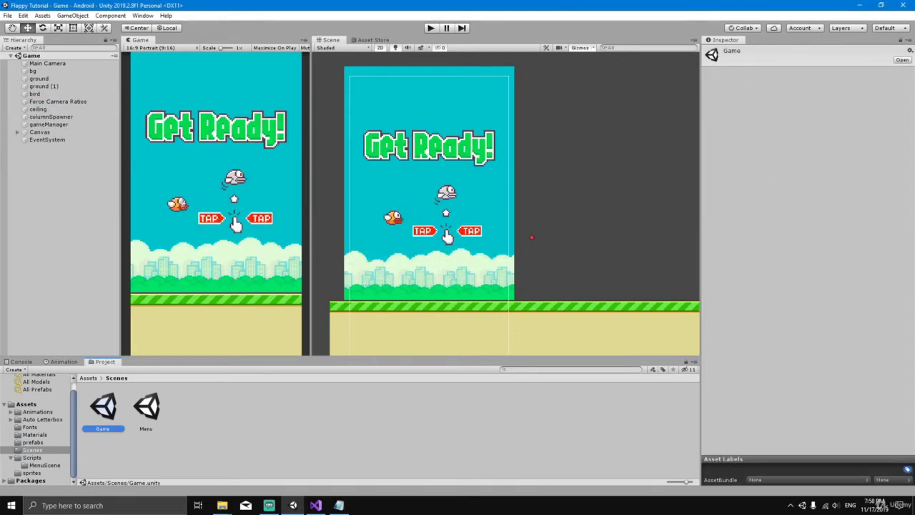
{"action": "right_click", "coordinate": [31, 156]}
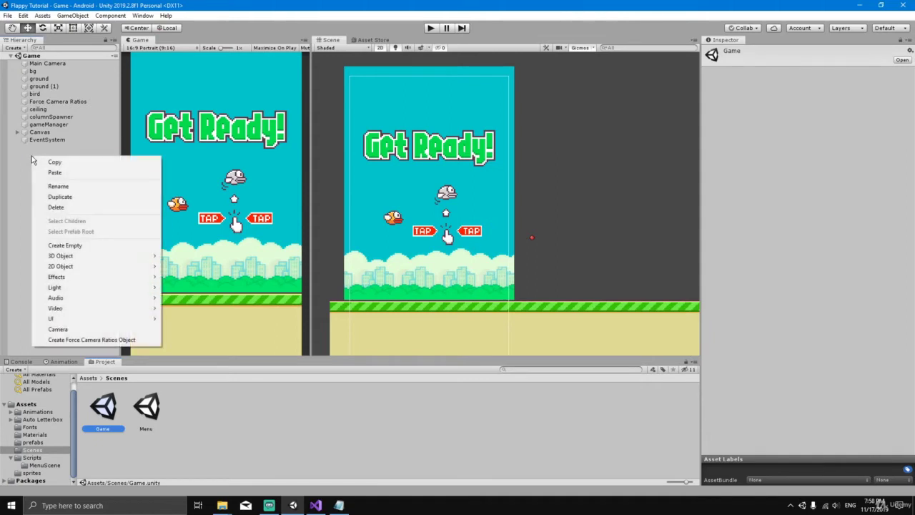
{"action": "left_click", "coordinate": [91, 247]}
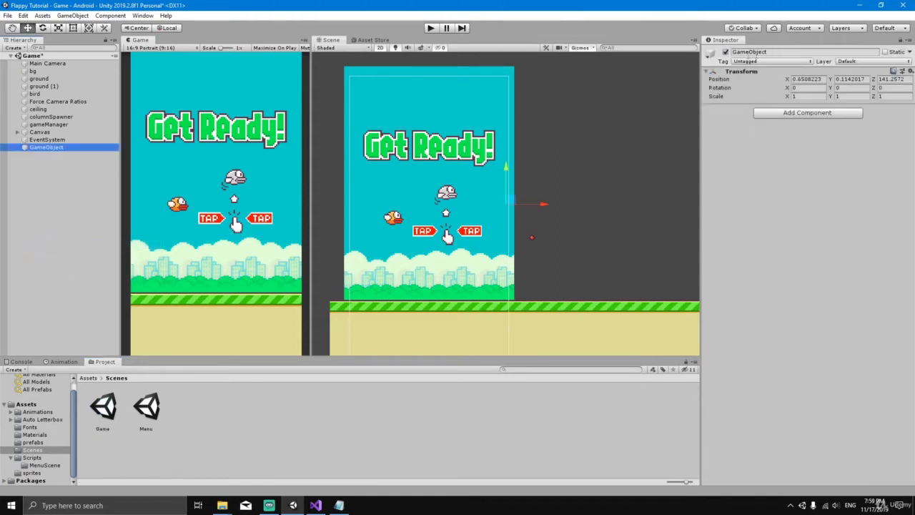
Step: Name the empty object birdParent, reset it to the origin, and make the bird its child
{"action": "left_click", "coordinate": [782, 53]}
{"action": "type", "text": "bird"}
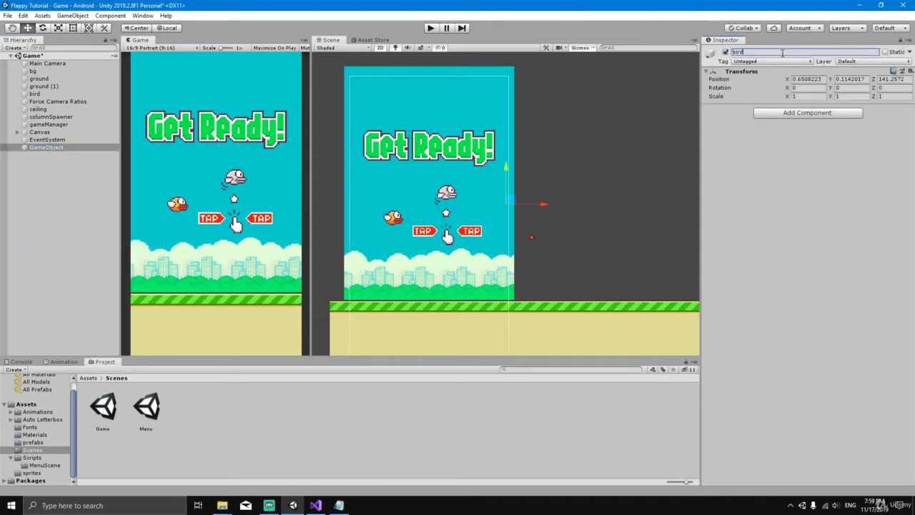
{"action": "type", "text": "Parent"}
{"action": "right_click", "coordinate": [754, 73]}
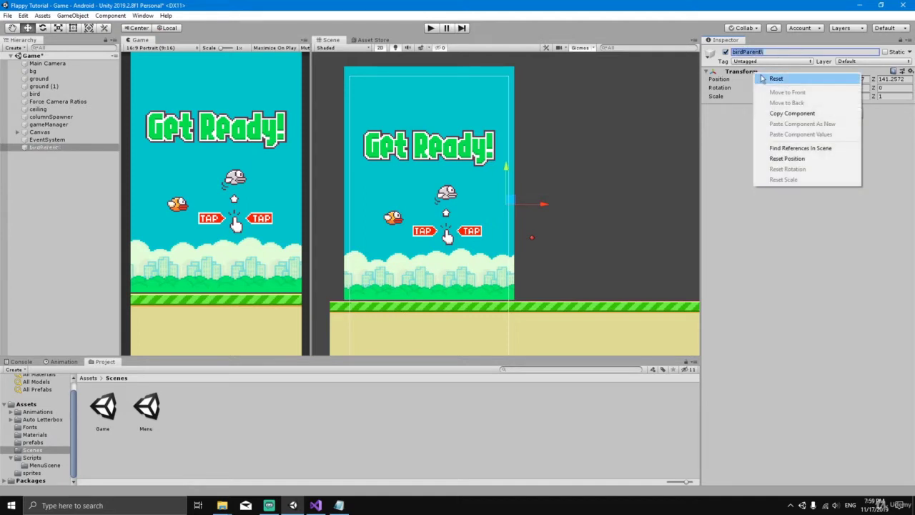
{"action": "left_click", "coordinate": [764, 76]}
{"action": "mouse_move", "coordinate": [42, 146]}
{"action": "left_mouse_down"}
{"action": "mouse_move", "coordinate": [37, 97]}
{"action": "mouse_move", "coordinate": [41, 148]}
{"action": "left_mouse_up"}
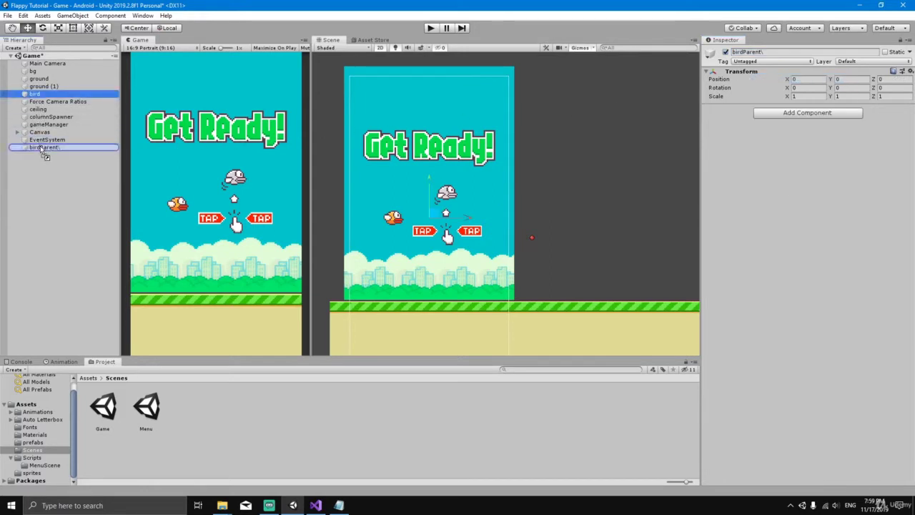
{"action": "left_click", "coordinate": [47, 140]}
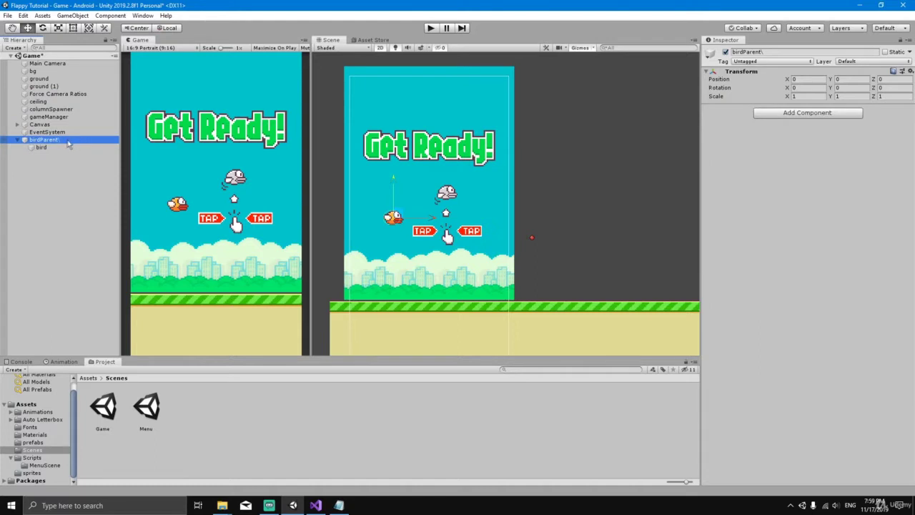
{"action": "left_click", "coordinate": [767, 52]}
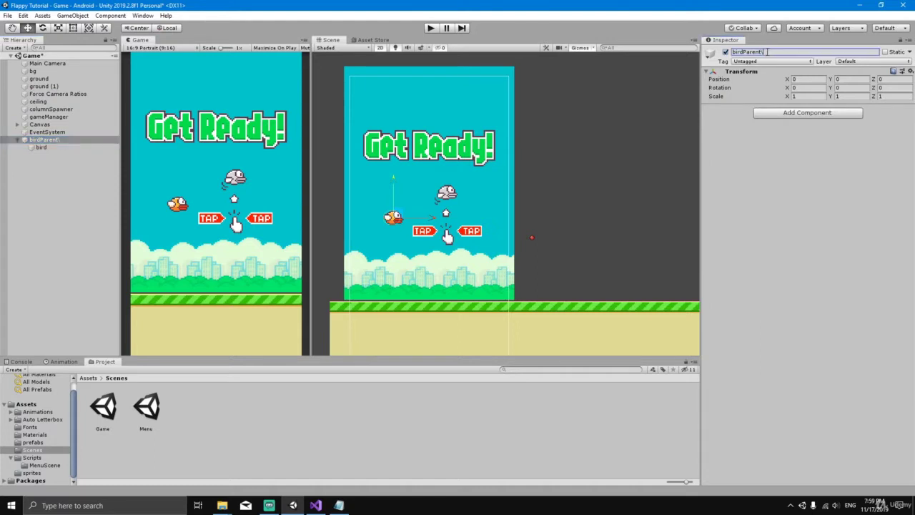
{"action": "left_click", "coordinate": [50, 141]}
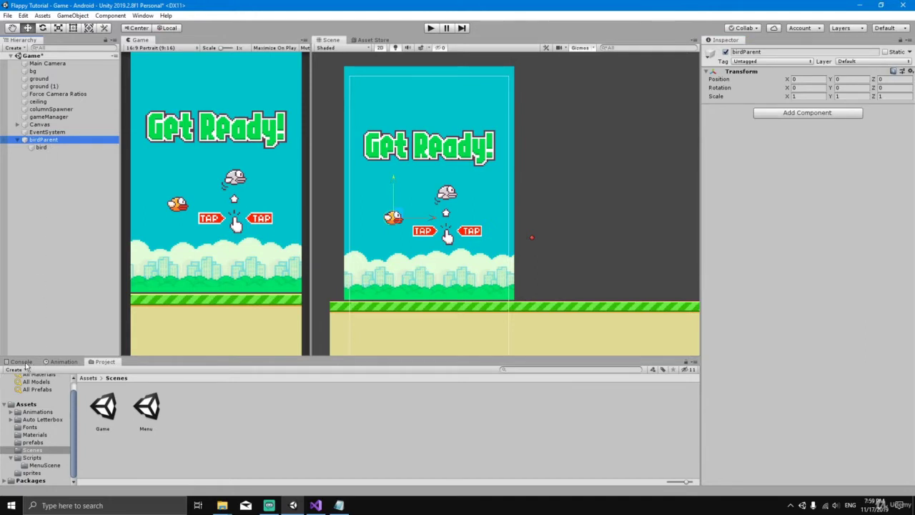
Step: Create an upDown2 clip for birdParent, saved in Assets/Animations/birdParent
{"action": "left_click", "coordinate": [68, 361]}
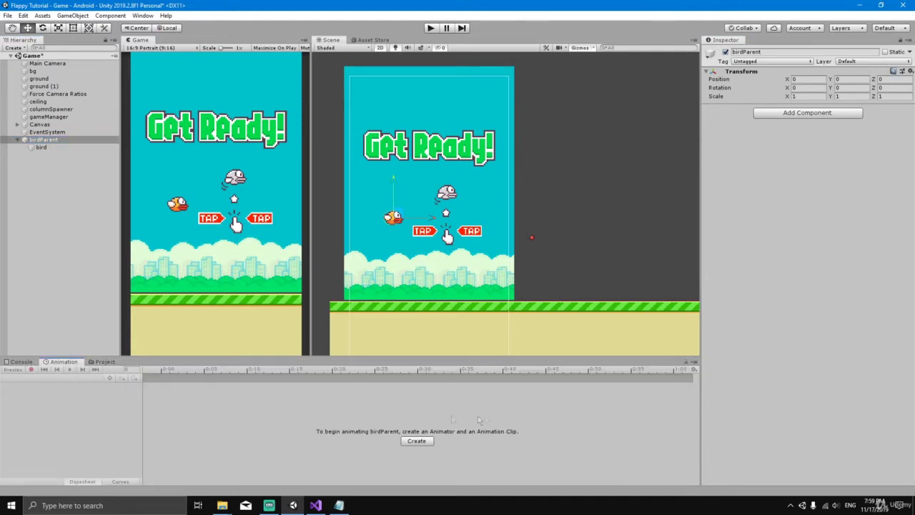
{"action": "left_click", "coordinate": [417, 441]}
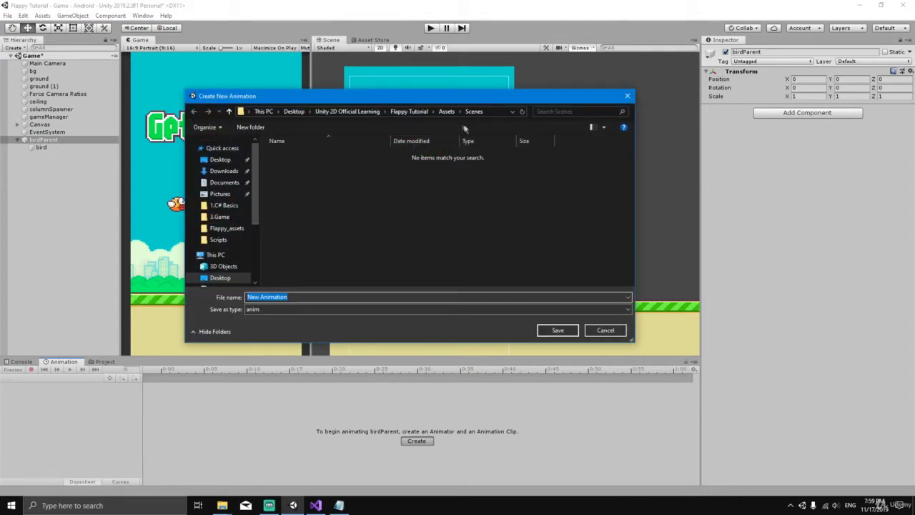
{"action": "left_click", "coordinate": [446, 112]}
{"action": "double_click", "coordinate": [297, 156]}
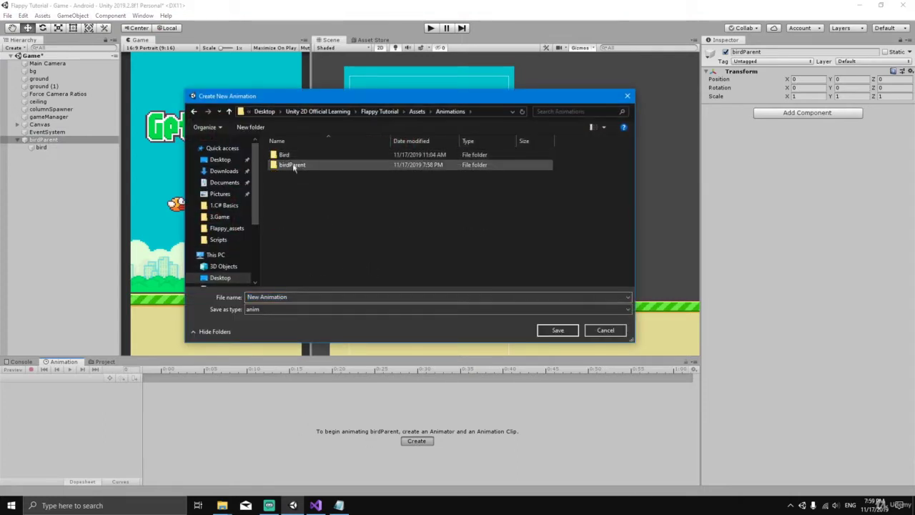
{"action": "double_click", "coordinate": [294, 165]}
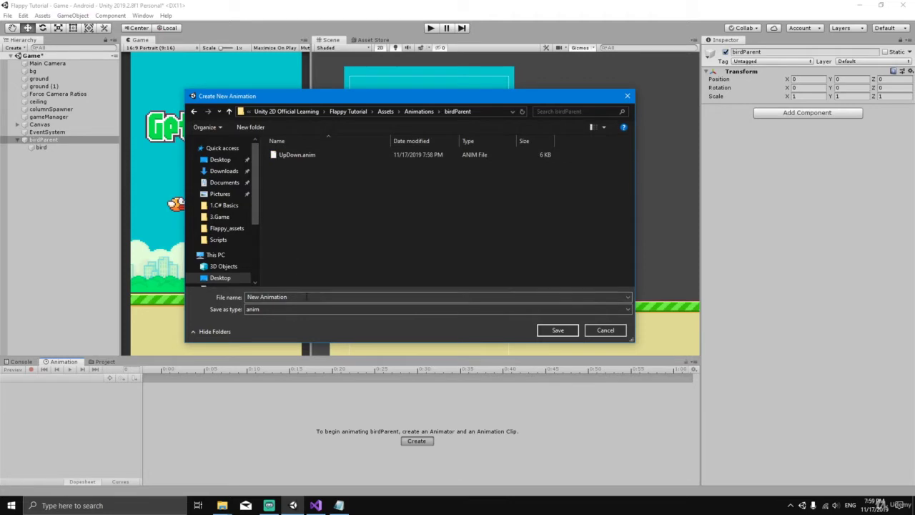
{"action": "left_click", "coordinate": [308, 296]}
{"action": "key", "text": "BackSpace"}
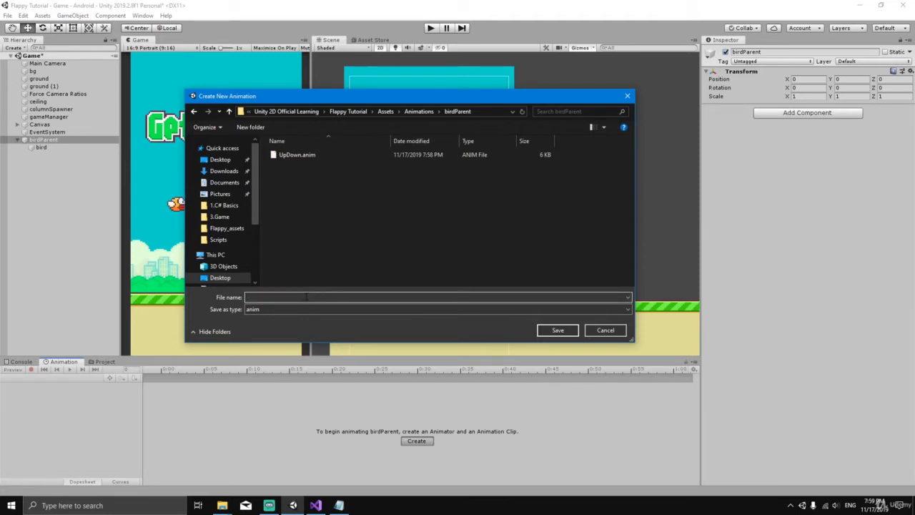
{"action": "type", "text": "up"}
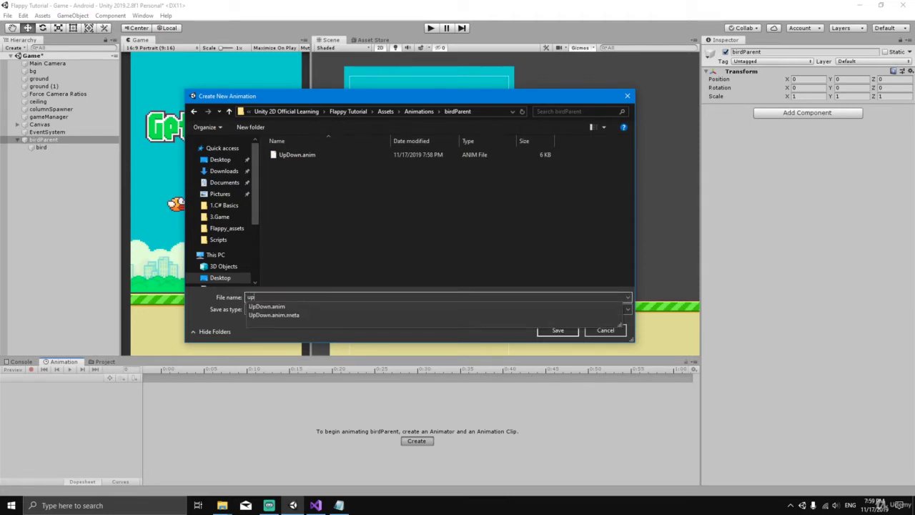
{"action": "type", "text": "Down2"}
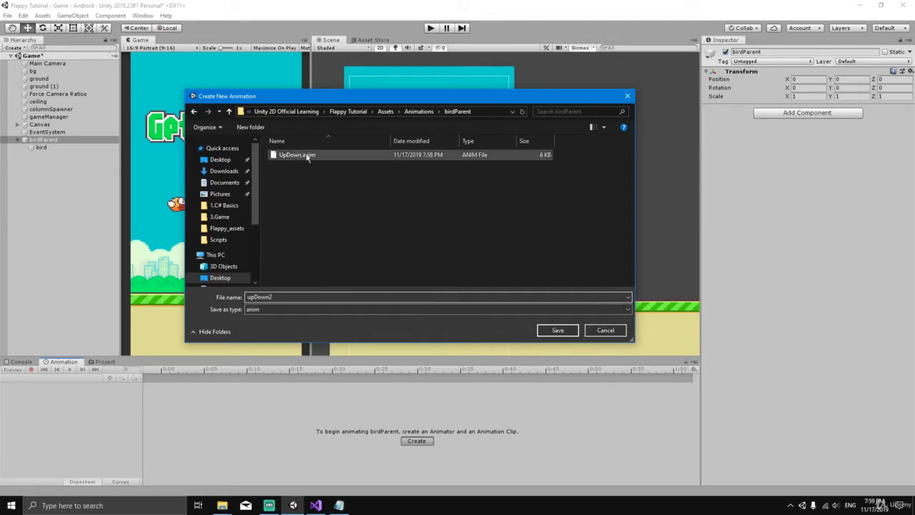
{"action": "left_click", "coordinate": [557, 330]}
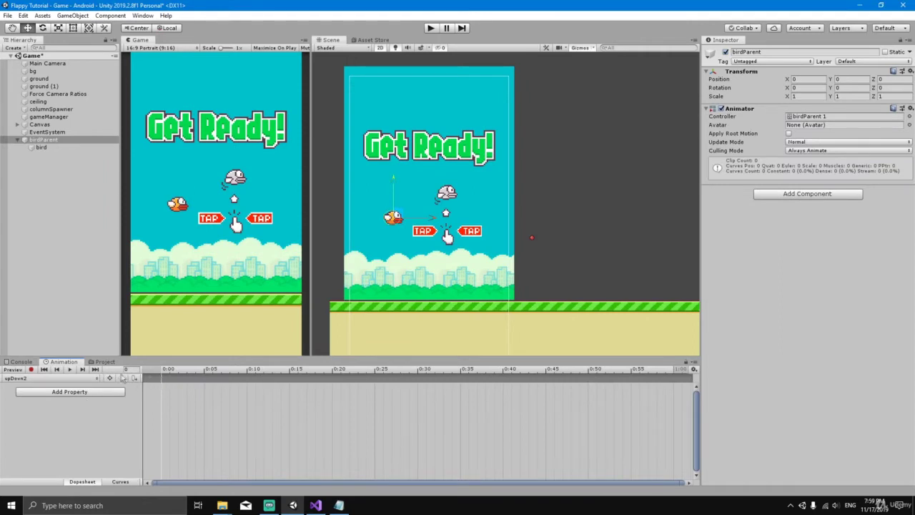
Step: Record a Position track with the bird lowered at 0:30, and preview the bob
{"action": "left_click", "coordinate": [31, 369]}
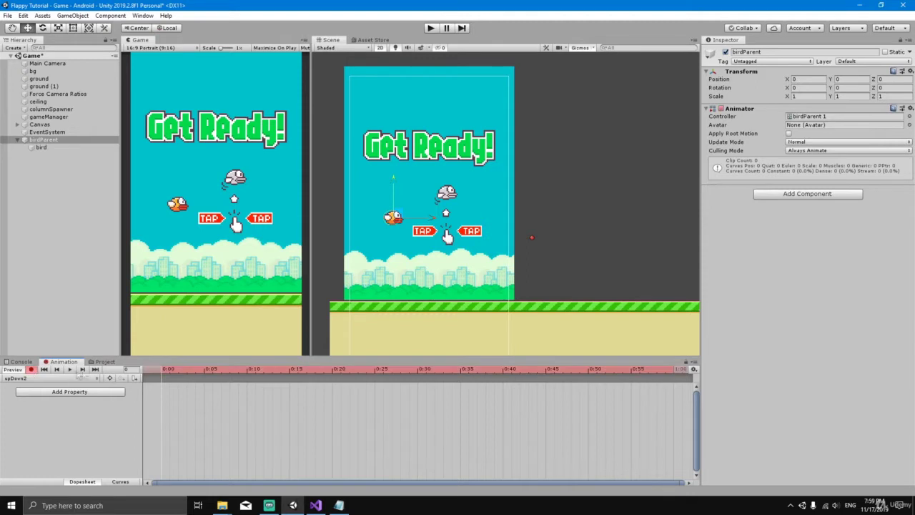
{"action": "left_click", "coordinate": [96, 392]}
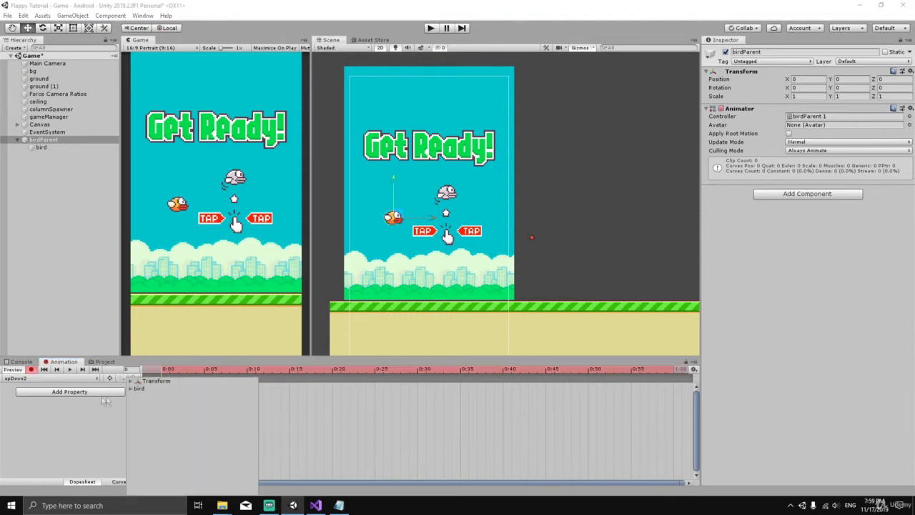
{"action": "left_click", "coordinate": [131, 382]}
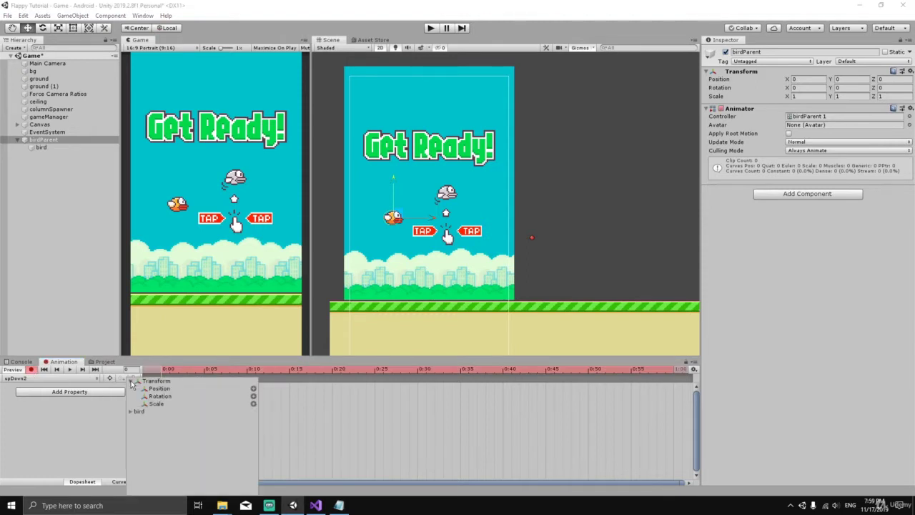
{"action": "left_click", "coordinate": [253, 390]}
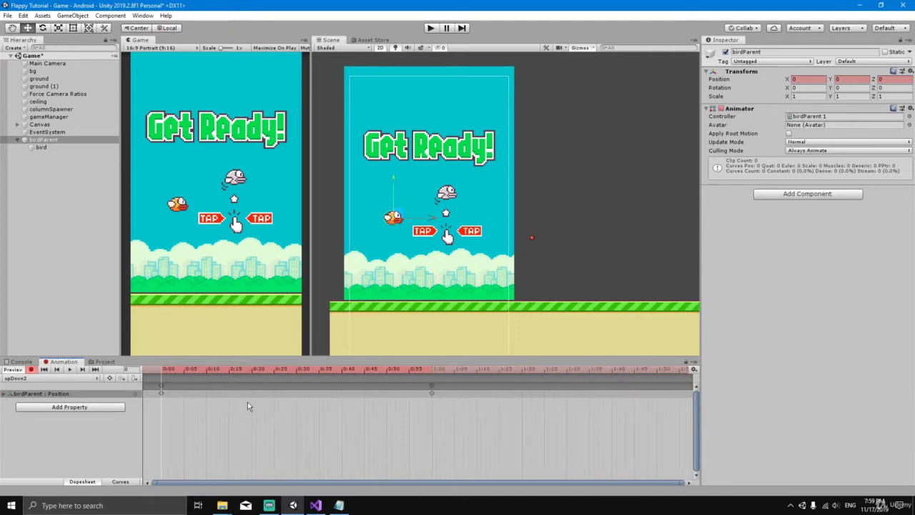
{"action": "left_click", "coordinate": [273, 370]}
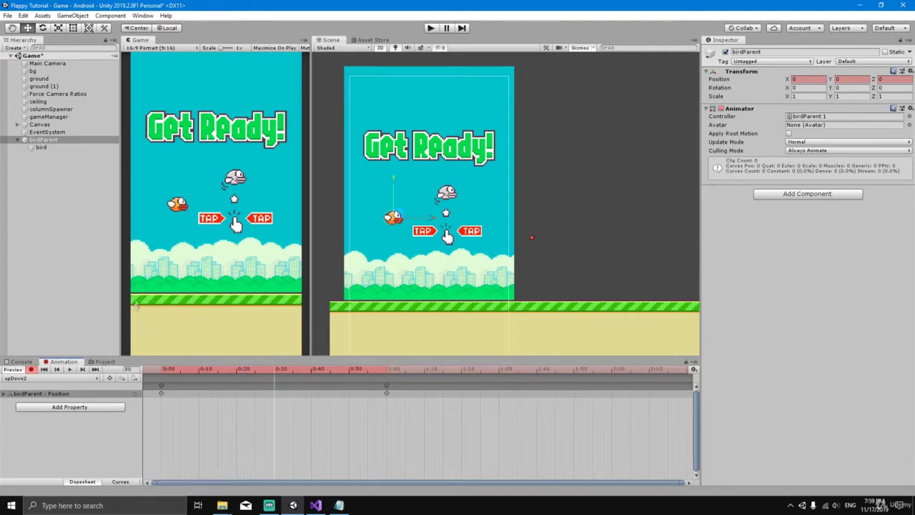
{"action": "left_click_drag", "start_coordinate": [394, 179], "coordinate": [394, 188]}
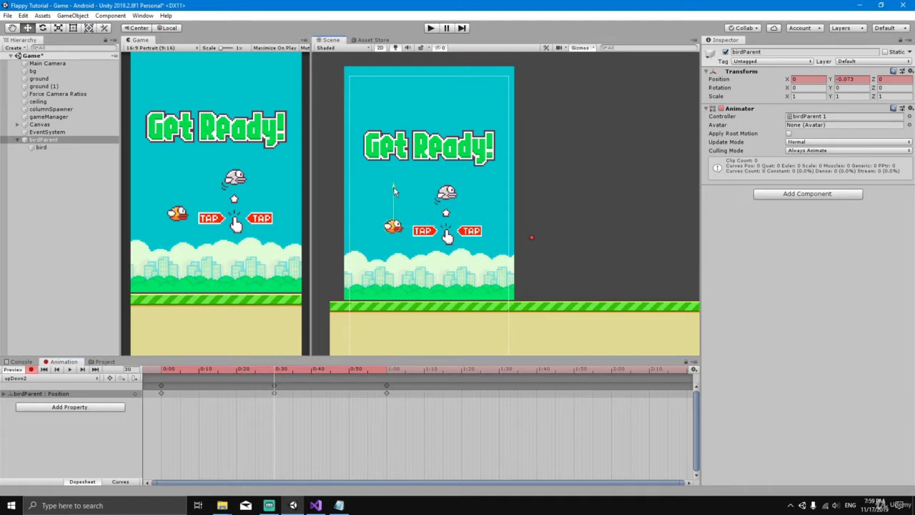
{"action": "left_click", "coordinate": [70, 369]}
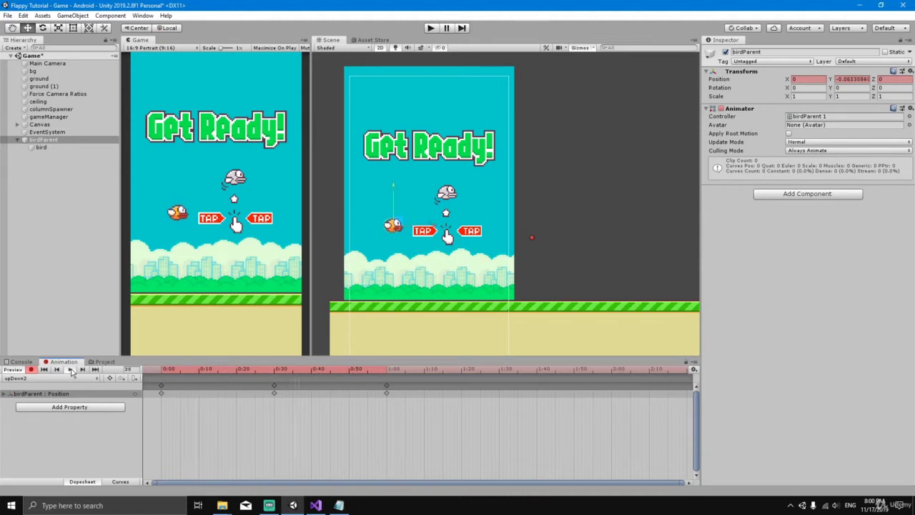
{"action": "left_click", "coordinate": [70, 369]}
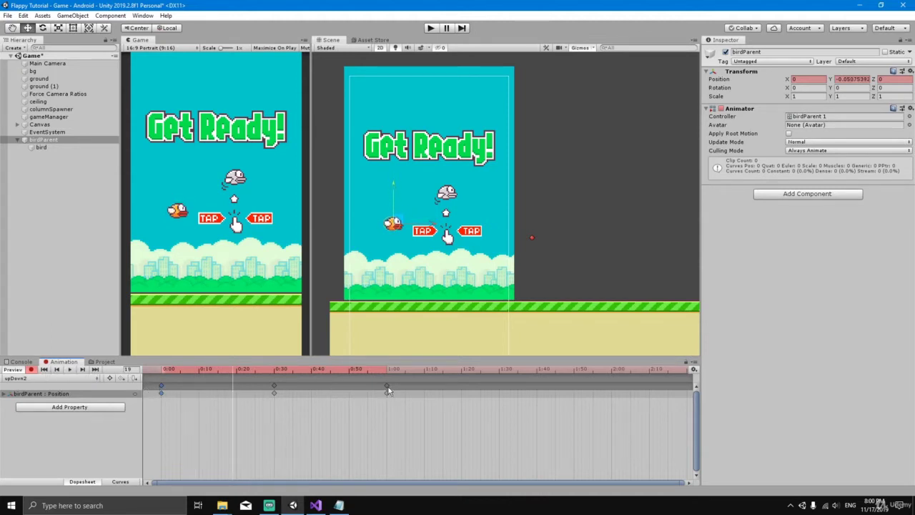
Step: Stretch the last keyframes out to about 1:20 for a slower bob, preview, and stop recording
{"action": "left_click", "coordinate": [387, 391]}
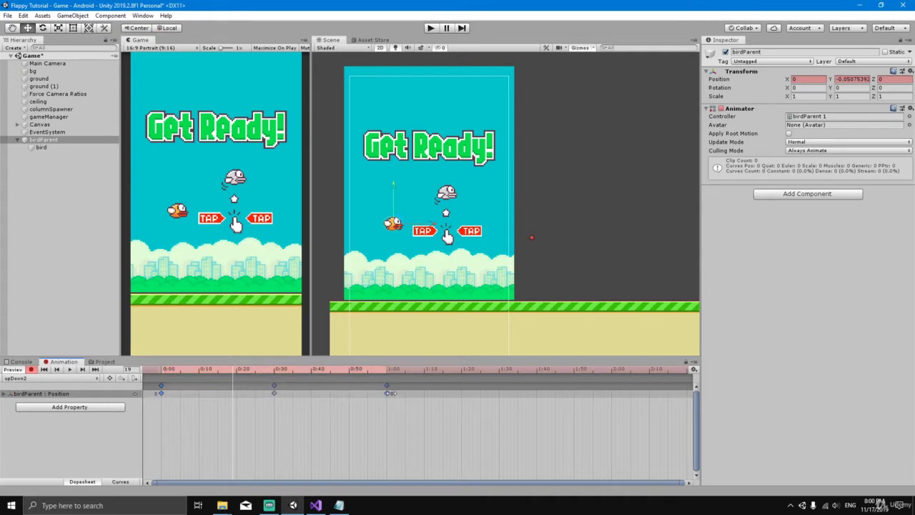
{"action": "left_click_drag", "start_coordinate": [390, 393], "coordinate": [486, 393]}
{"action": "left_click", "coordinate": [69, 369]}
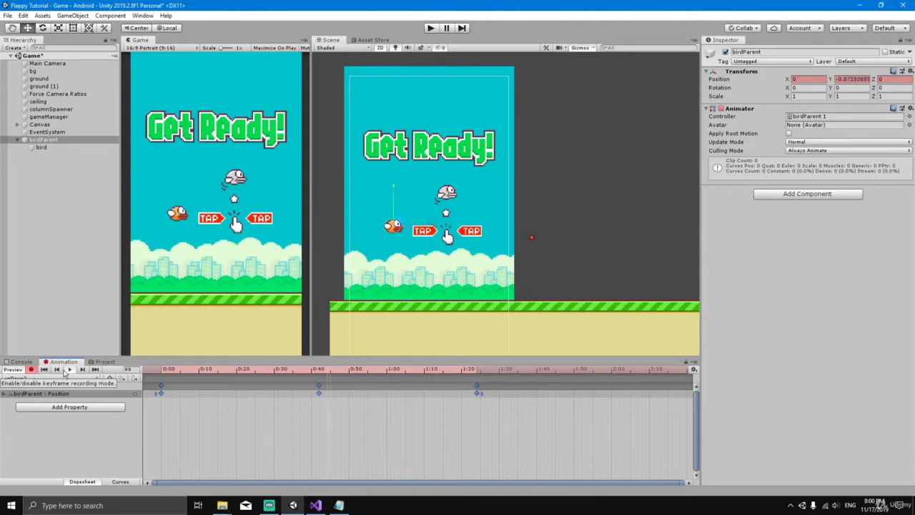
{"action": "left_click", "coordinate": [31, 369]}
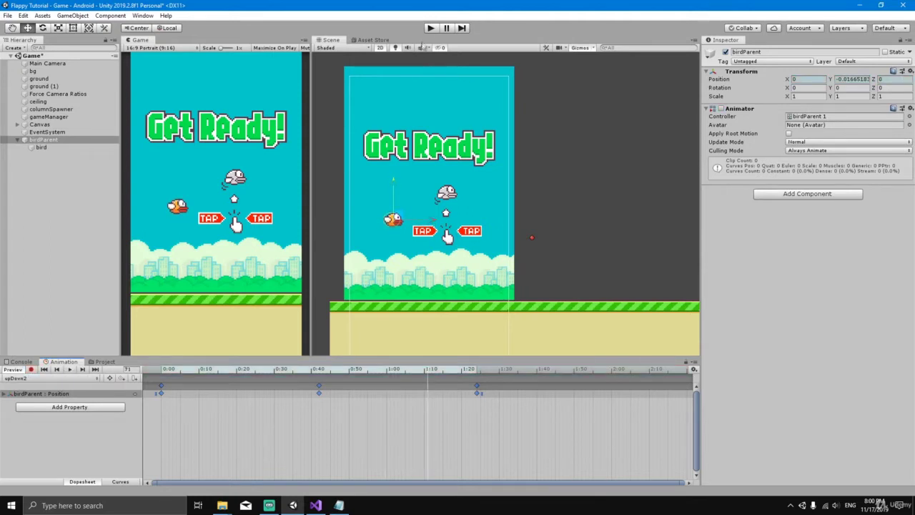
{"action": "left_click", "coordinate": [430, 28]}
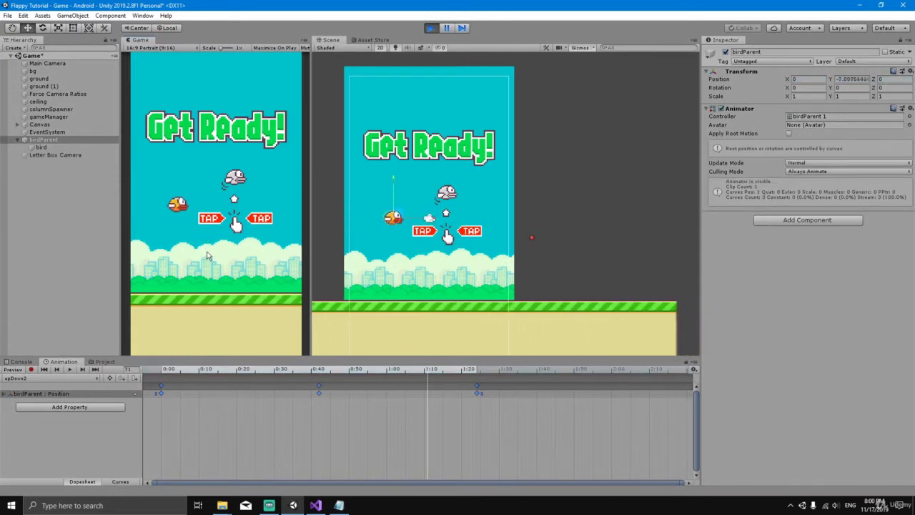
{"action": "left_click", "coordinate": [205, 254]}
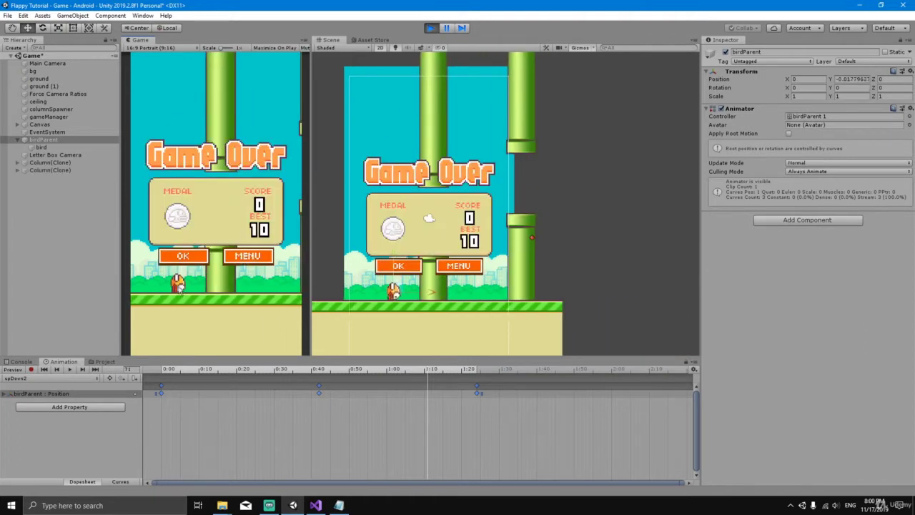
{"action": "left_click", "coordinate": [430, 27]}
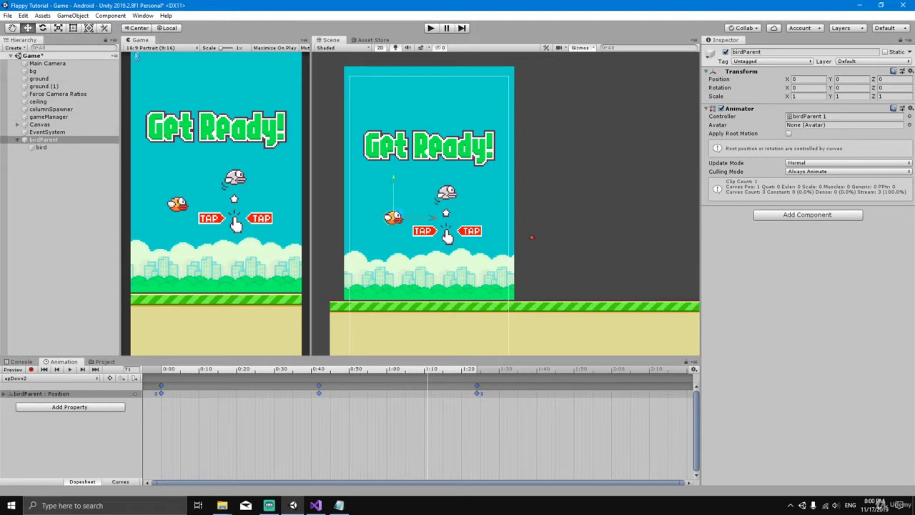
Step: Open the Animator window and dock it, enlarged, beside the Animation and Project panels
{"action": "left_click", "coordinate": [144, 17]}
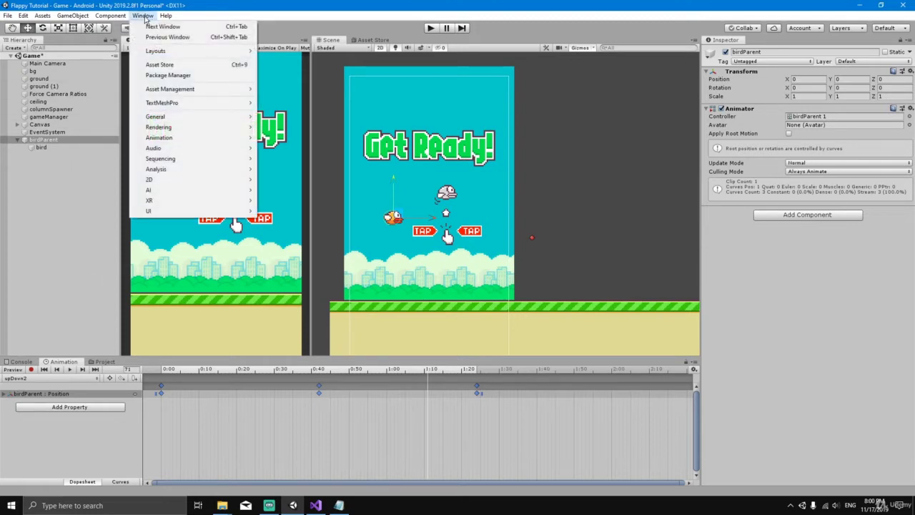
{"action": "mouse_move", "coordinate": [166, 140]}
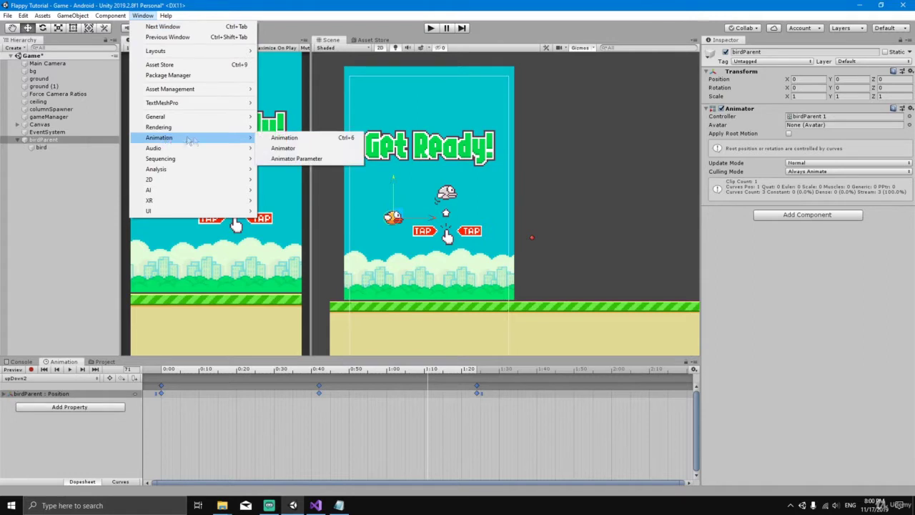
{"action": "left_click", "coordinate": [279, 148]}
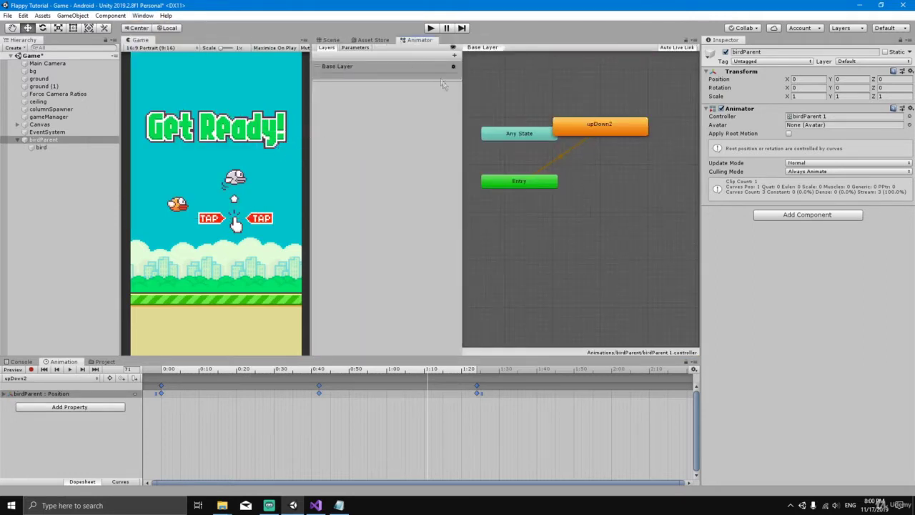
{"action": "left_click_drag", "start_coordinate": [414, 45], "coordinate": [141, 368]}
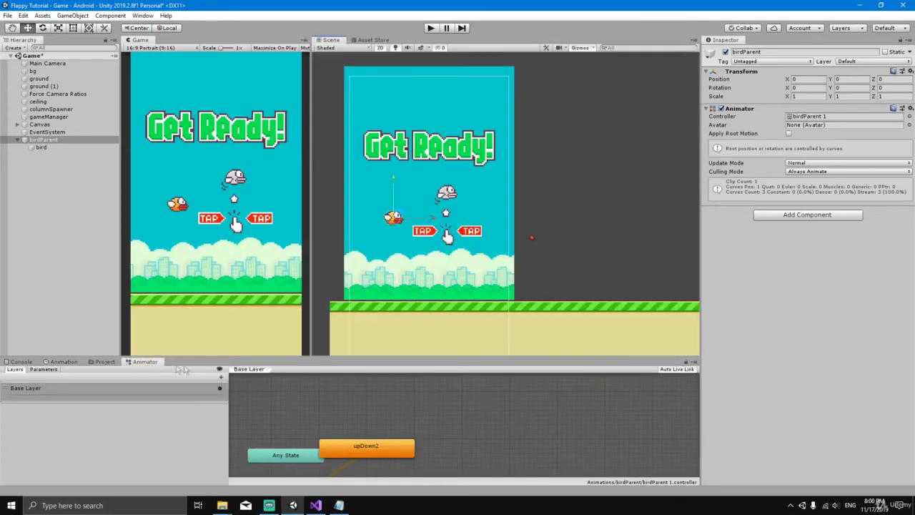
{"action": "left_click_drag", "start_coordinate": [281, 356], "coordinate": [281, 305]}
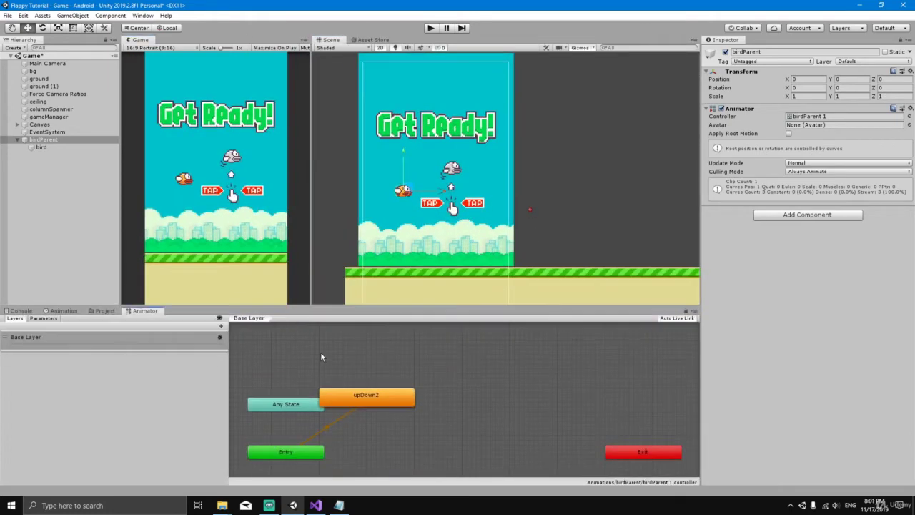
Step: Move the Any State and upDown2 nodes up and left, then run the game
{"action": "left_click", "coordinate": [457, 391]}
{"action": "left_click_drag", "start_coordinate": [357, 388], "coordinate": [339, 373]}
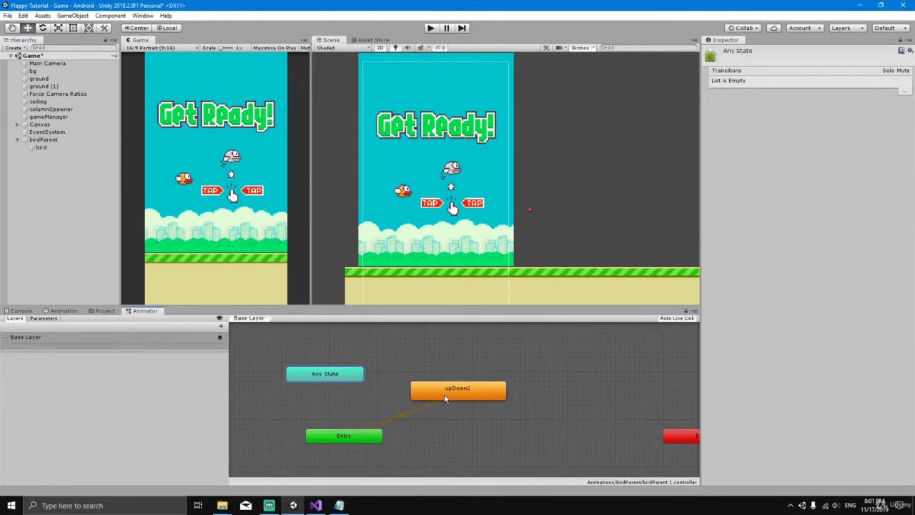
{"action": "left_click_drag", "start_coordinate": [445, 393], "coordinate": [427, 384]}
{"action": "left_click", "coordinate": [432, 28]}
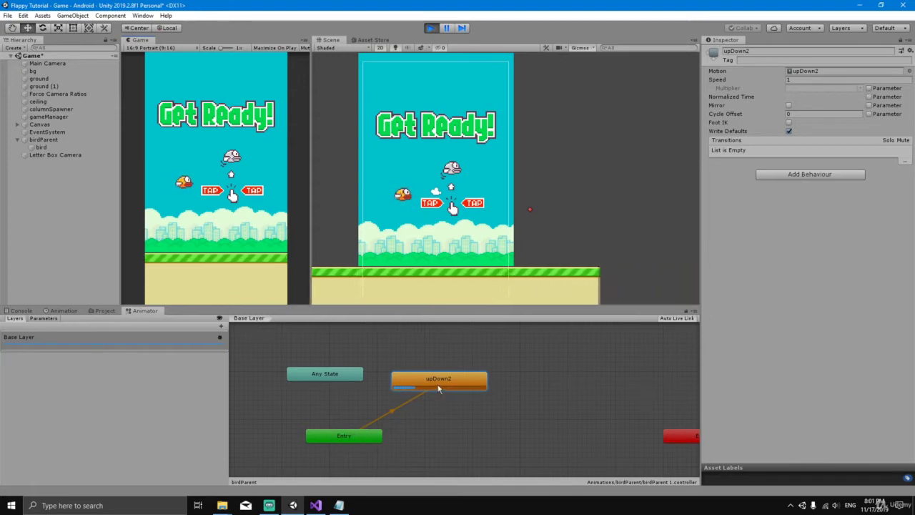
Step: Play a round until Game Over, stop the game, and widen the Scene view
{"action": "left_click", "coordinate": [194, 214]}
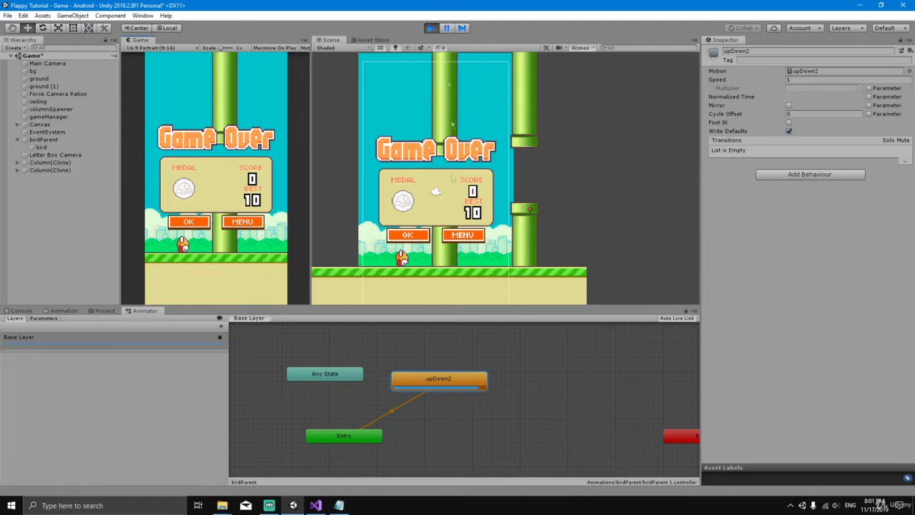
{"action": "left_click", "coordinate": [433, 28]}
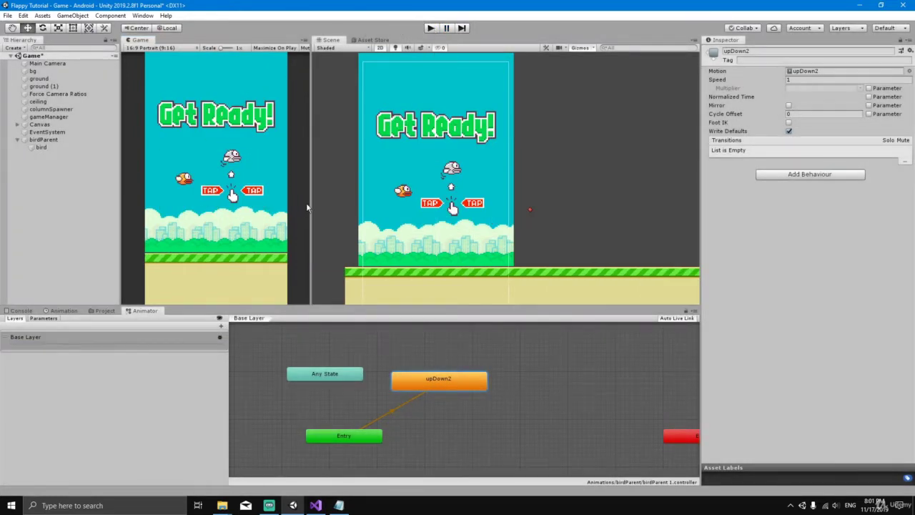
{"action": "left_click_drag", "start_coordinate": [309, 204], "coordinate": [296, 208]}
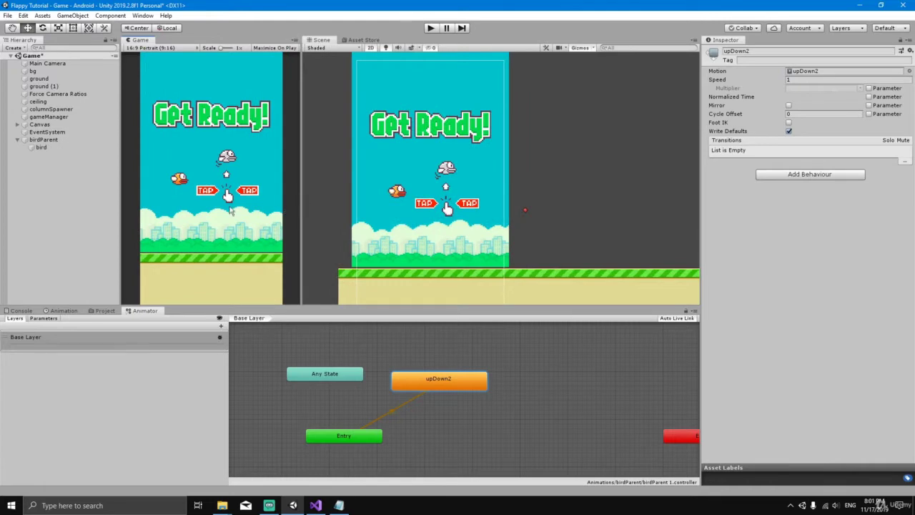
Step: Select bird and open Assets/Scripts/Bird in Visual Studio
{"action": "left_click", "coordinate": [57, 147]}
{"action": "left_click", "coordinate": [91, 312]}
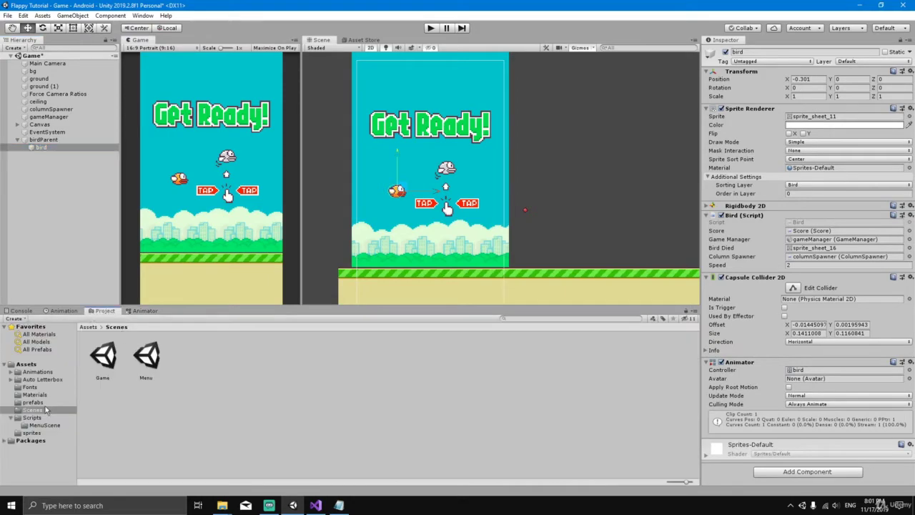
{"action": "left_click", "coordinate": [47, 419]}
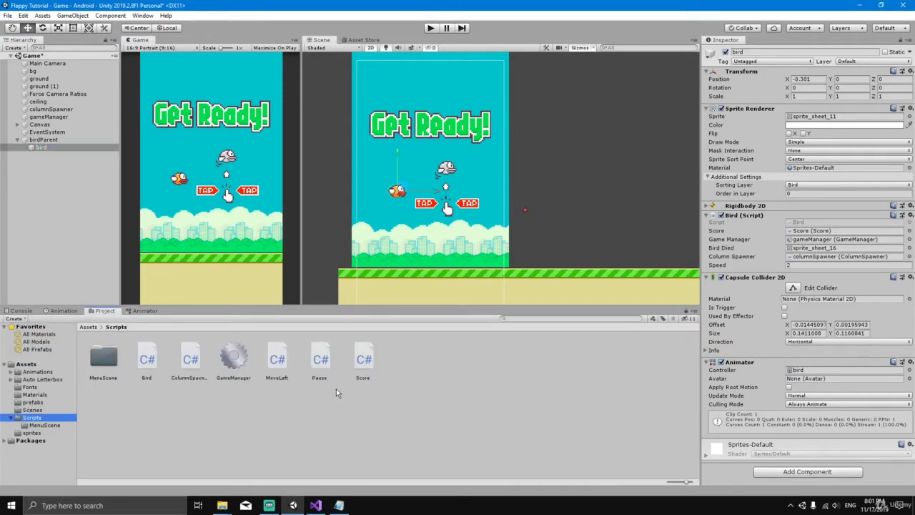
{"action": "double_click", "coordinate": [147, 360]}
{"action": "scroll", "coordinate": [278, 343], "scroll_direction": "up", "scroll_amount": 10}
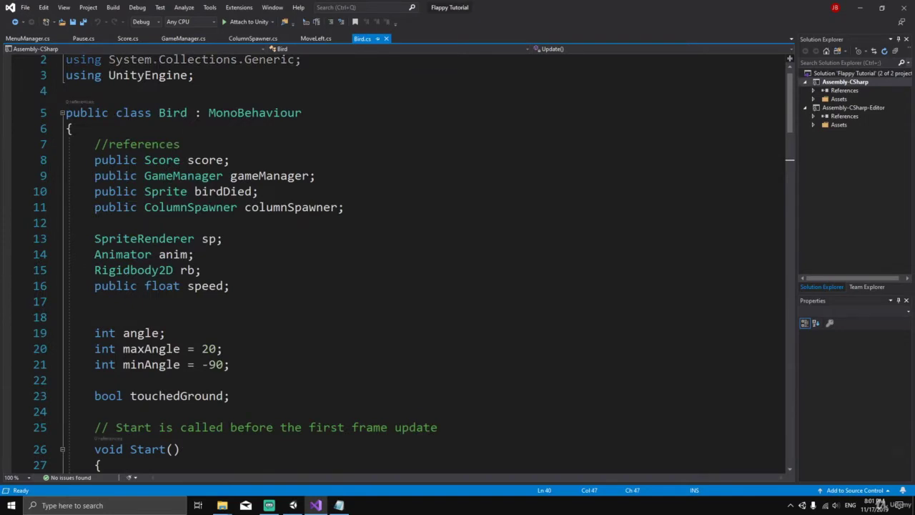
Step: Declare a public Animator birdParentAnim field below the columnSpawner field in Bird.cs
{"action": "left_click", "coordinate": [374, 206]}
{"action": "key", "text": "Return"}
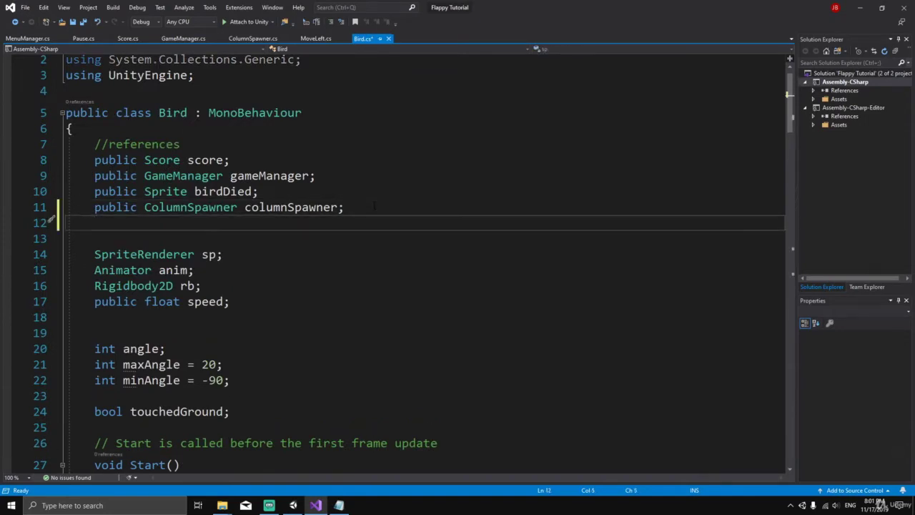
{"action": "type", "text": "public "}
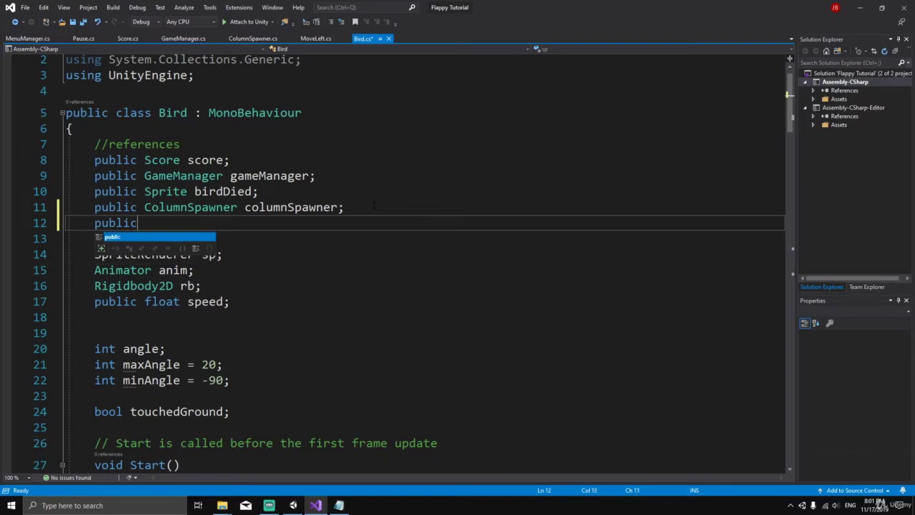
{"action": "type", "text": "Ani"}
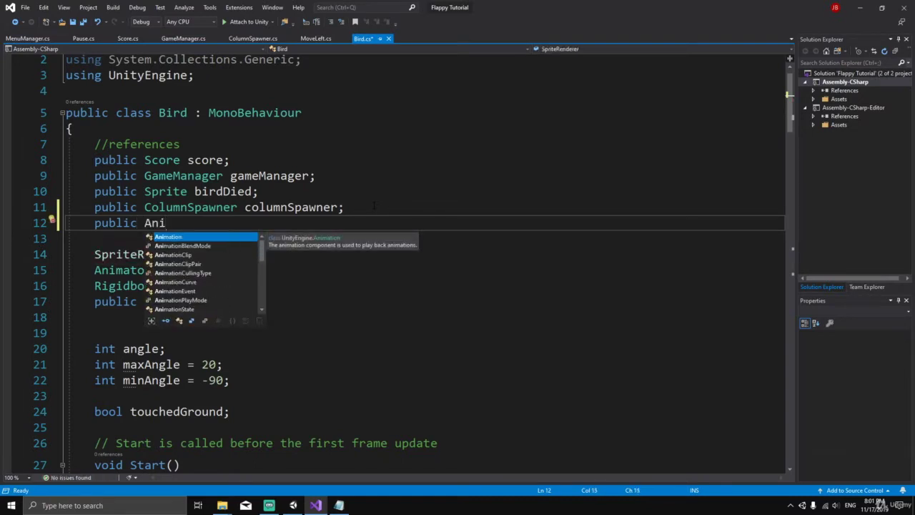
{"action": "type", "text": "mator "}
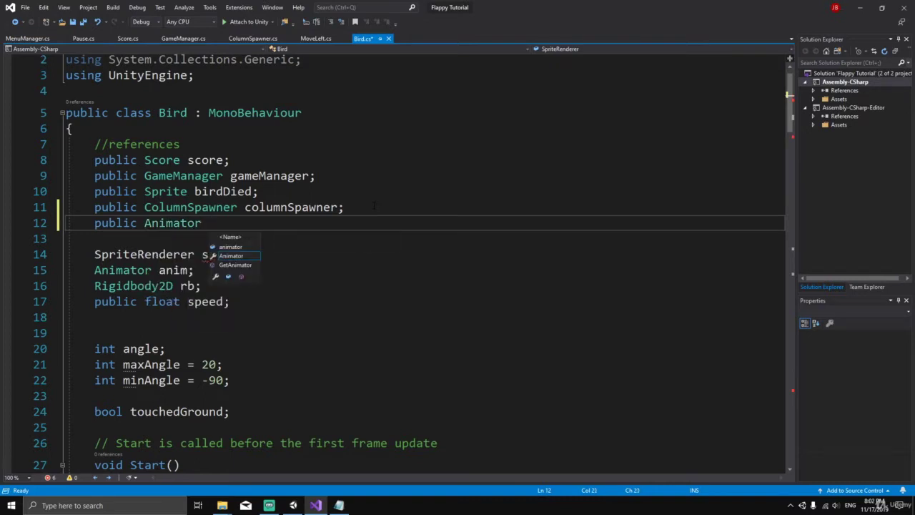
{"action": "type", "text": "birdPare"}
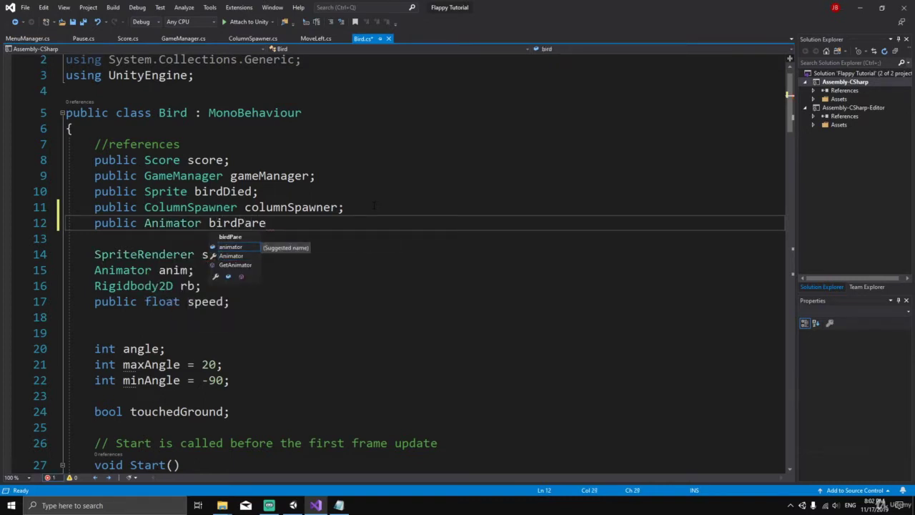
{"action": "type", "text": "ntAnim;"}
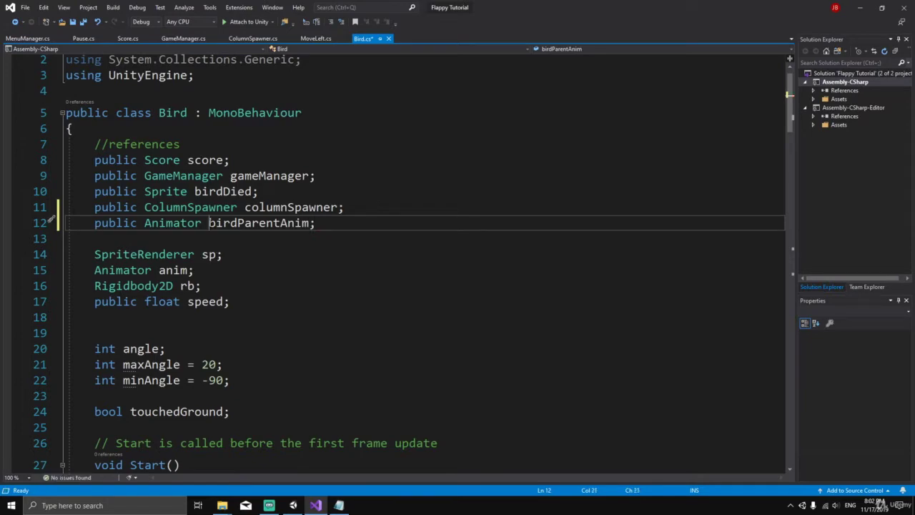
{"action": "left_click_drag", "start_coordinate": [209, 222], "coordinate": [309, 223]}
Step: Start a birdParentAnim line inside GameOver, then delete it again
{"action": "scroll", "coordinate": [293, 284], "scroll_direction": "down", "scroll_amount": 1}
{"action": "scroll", "coordinate": [293, 284], "scroll_direction": "down", "scroll_amount": 1}
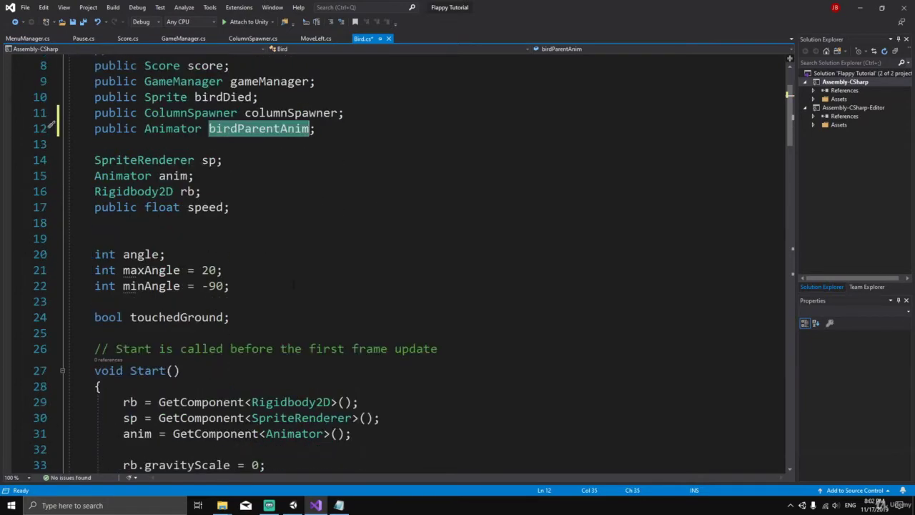
{"action": "scroll", "coordinate": [269, 213], "scroll_direction": "up", "scroll_amount": 2}
{"action": "left_click", "coordinate": [269, 254]}
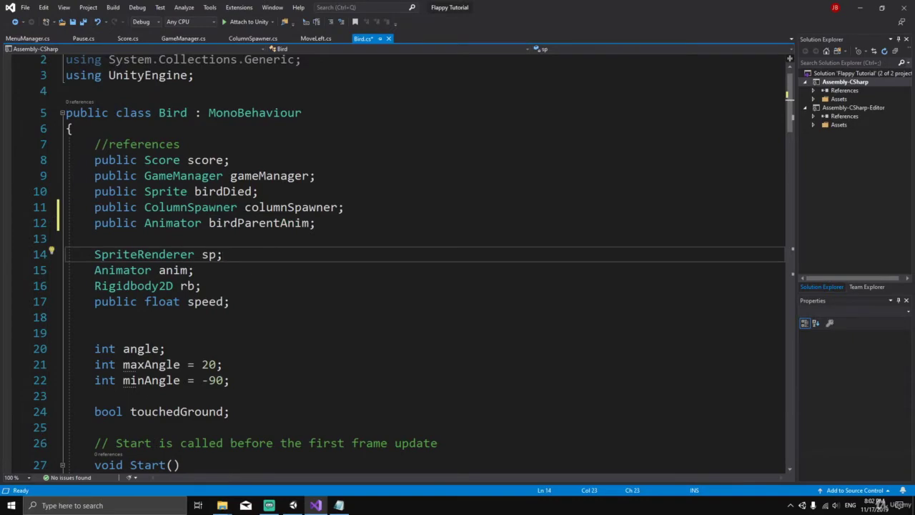
{"action": "scroll", "coordinate": [426, 265], "scroll_direction": "down", "scroll_amount": 20}
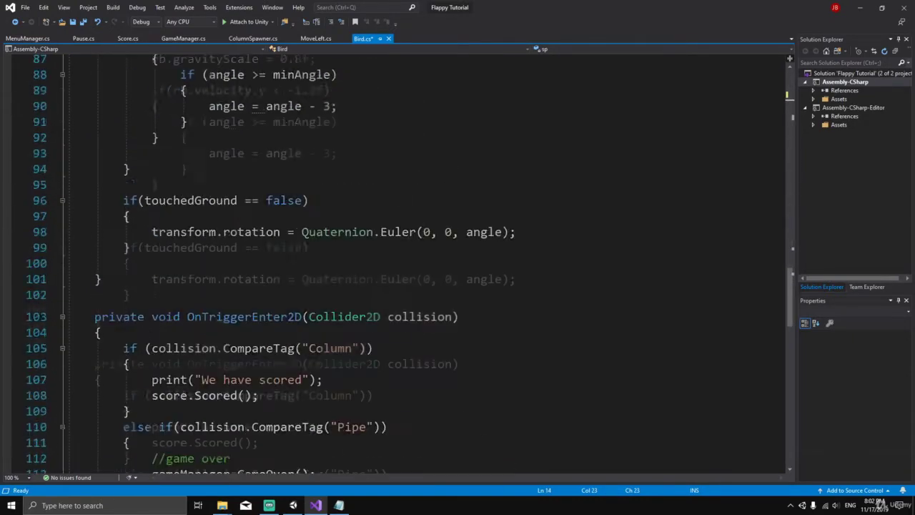
{"action": "scroll", "coordinate": [426, 264], "scroll_direction": "down", "scroll_amount": 15}
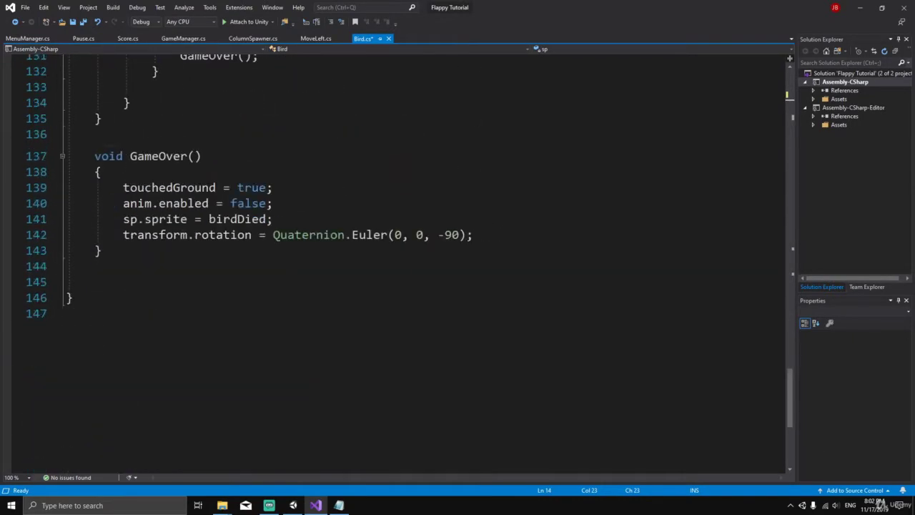
{"action": "left_click", "coordinate": [287, 203]}
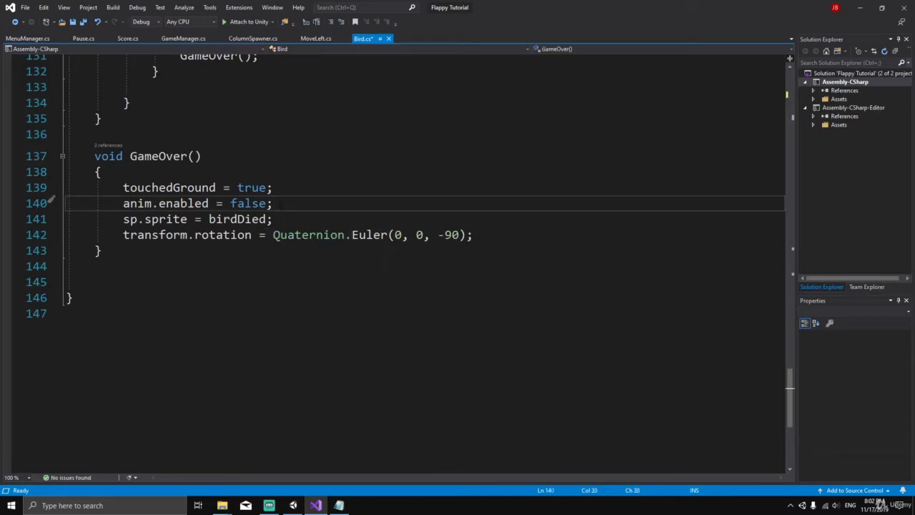
{"action": "key", "text": "Return"}
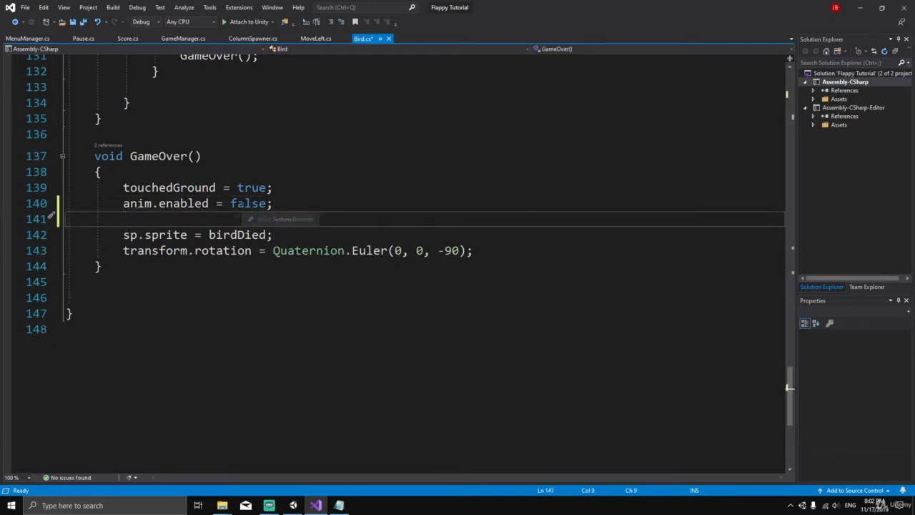
{"action": "type", "text": "bird"}
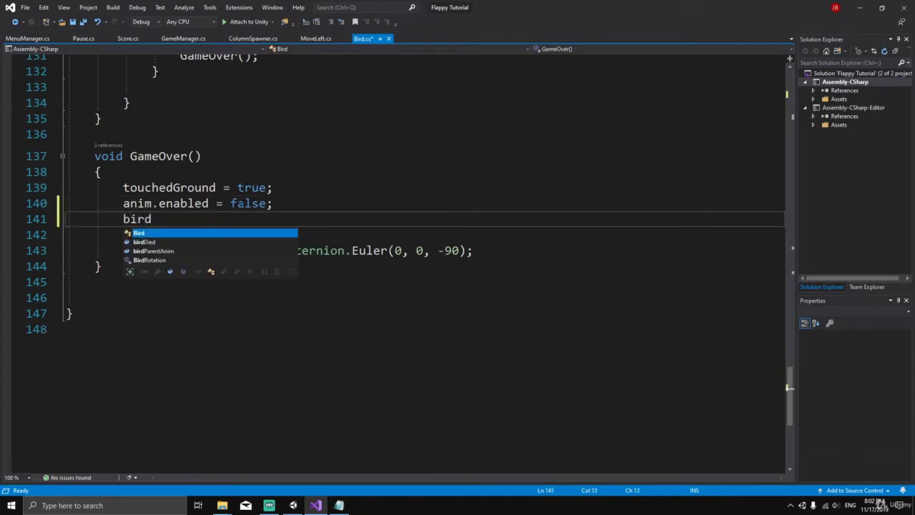
{"action": "key", "text": "Down"}
{"action": "key", "text": "Down"}
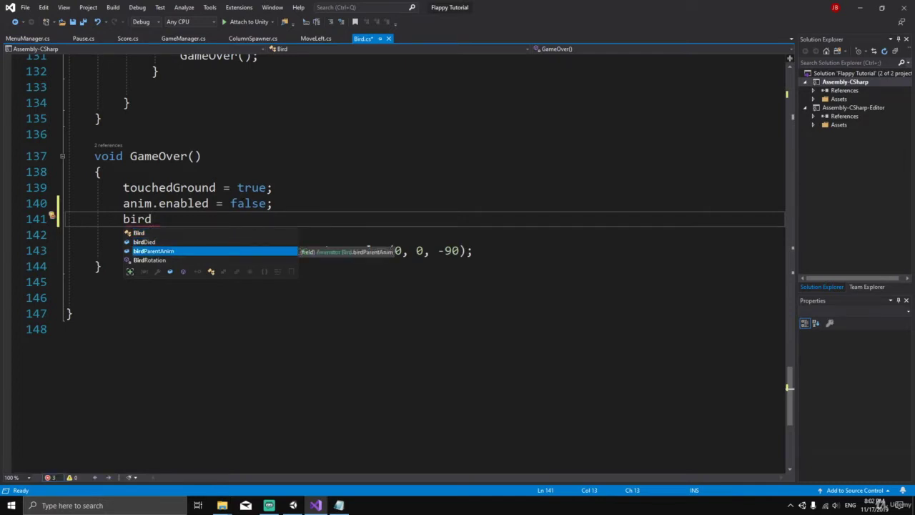
{"action": "key", "text": "shift+Home"}
{"action": "key", "text": "BackSpace"}
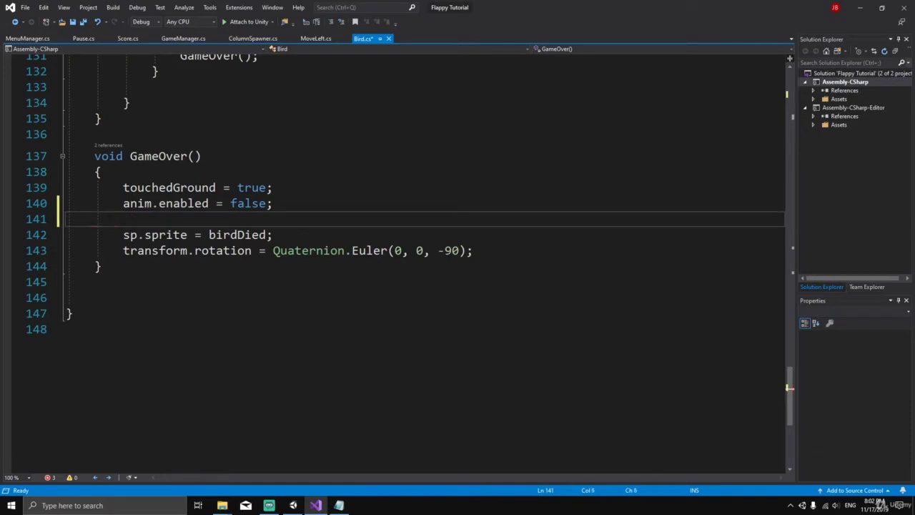
{"action": "key", "text": "BackSpace"}
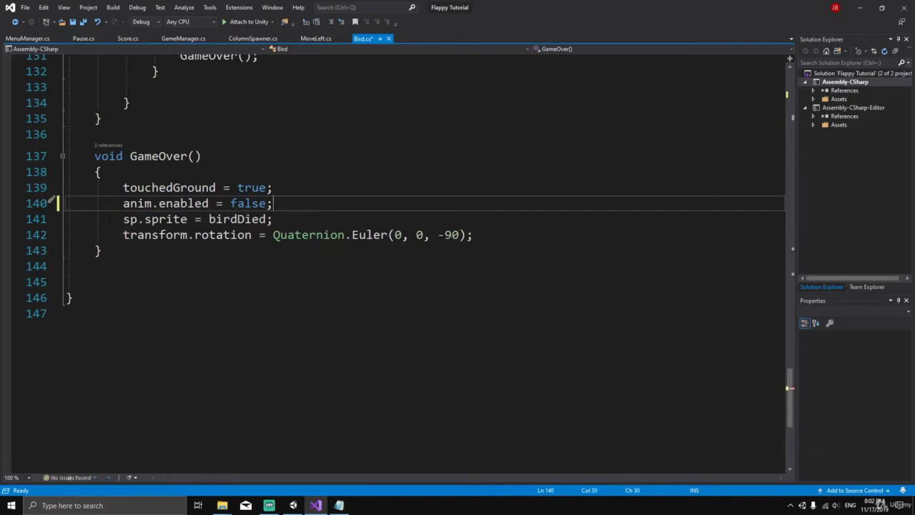
Step: Add birdParentAnim.enabled = false; after rb.gravityScale = 0.8f; in the game-start block
{"action": "scroll", "coordinate": [265, 249], "scroll_direction": "up", "scroll_amount": 20}
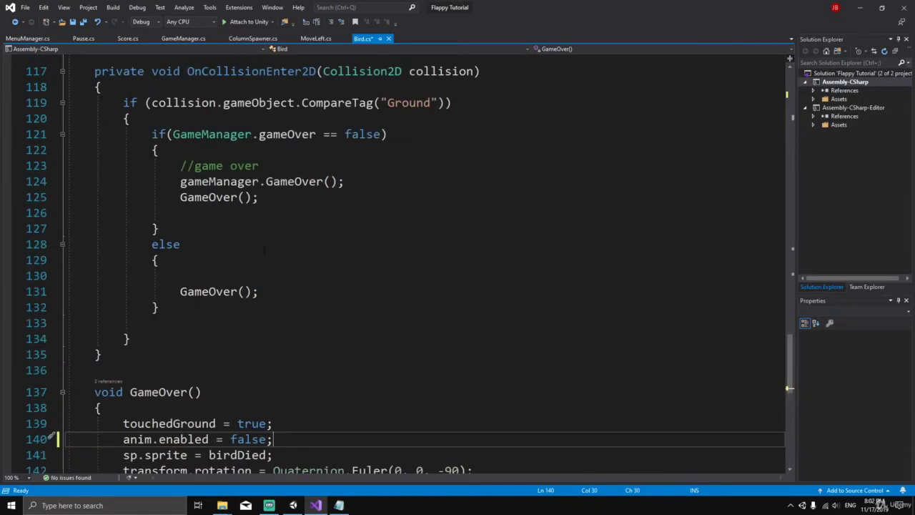
{"action": "scroll", "coordinate": [265, 249], "scroll_direction": "up", "scroll_amount": 13}
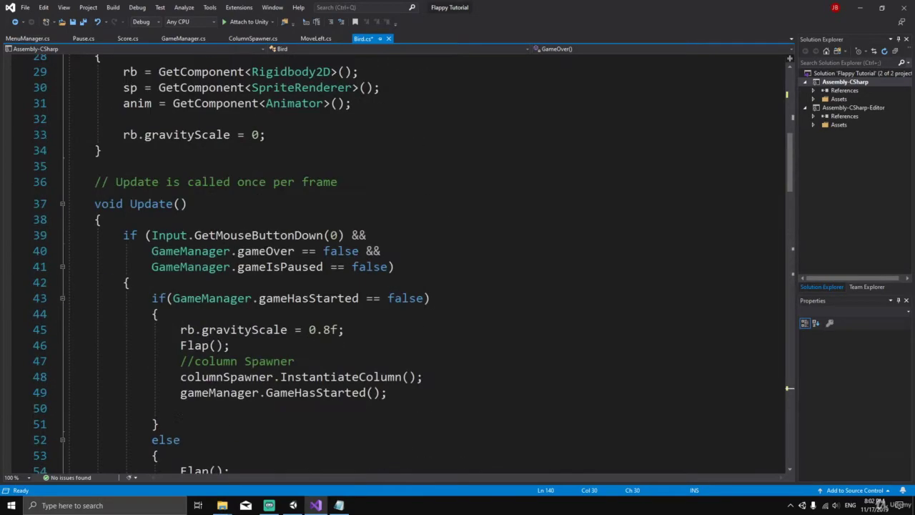
{"action": "scroll", "coordinate": [265, 249], "scroll_direction": "down", "scroll_amount": 5}
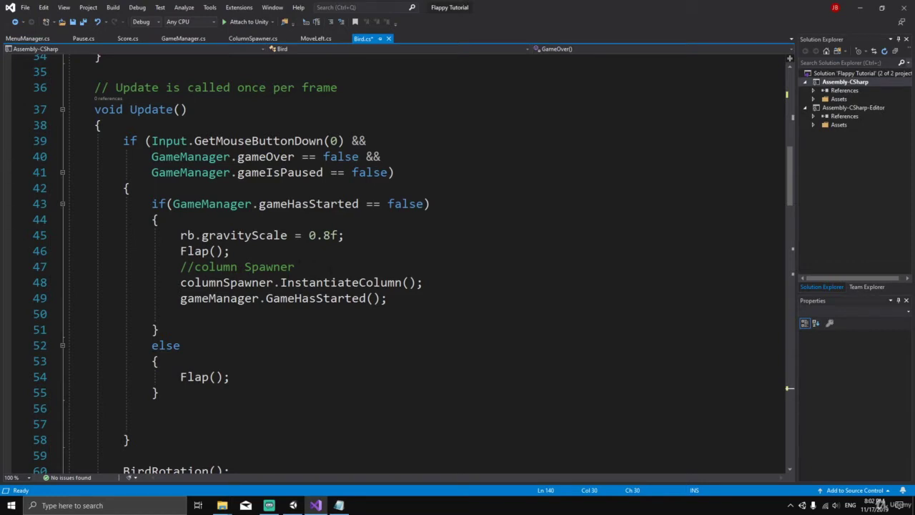
{"action": "left_click", "coordinate": [214, 221]}
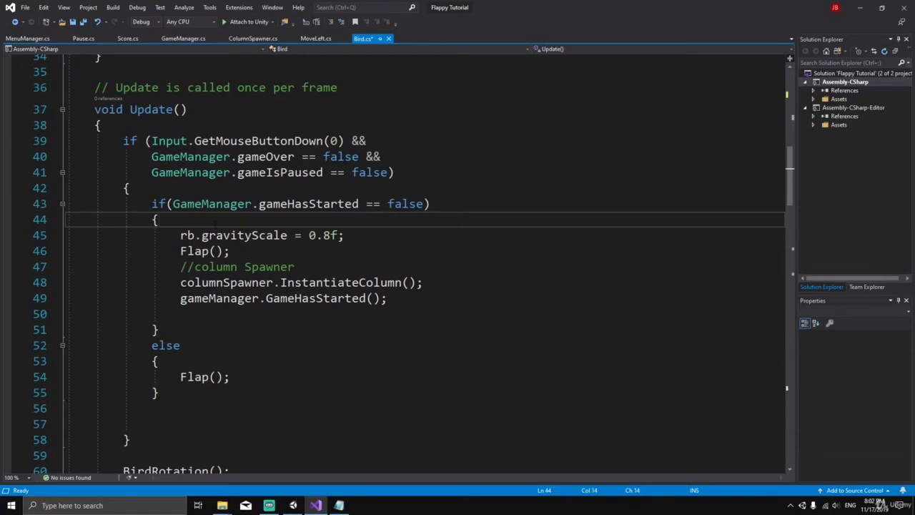
{"action": "left_click", "coordinate": [346, 236]}
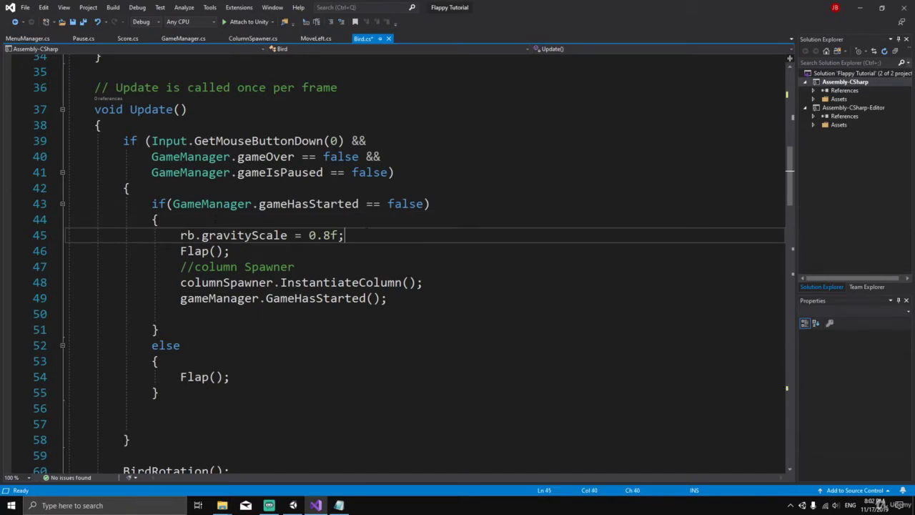
{"action": "key", "text": "Return"}
{"action": "type", "text": "bir"}
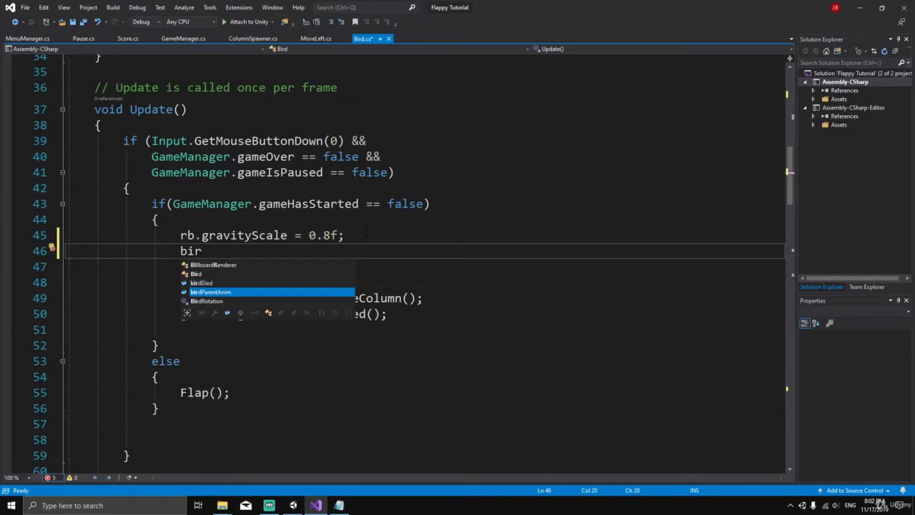
{"action": "key", "text": "Tab"}
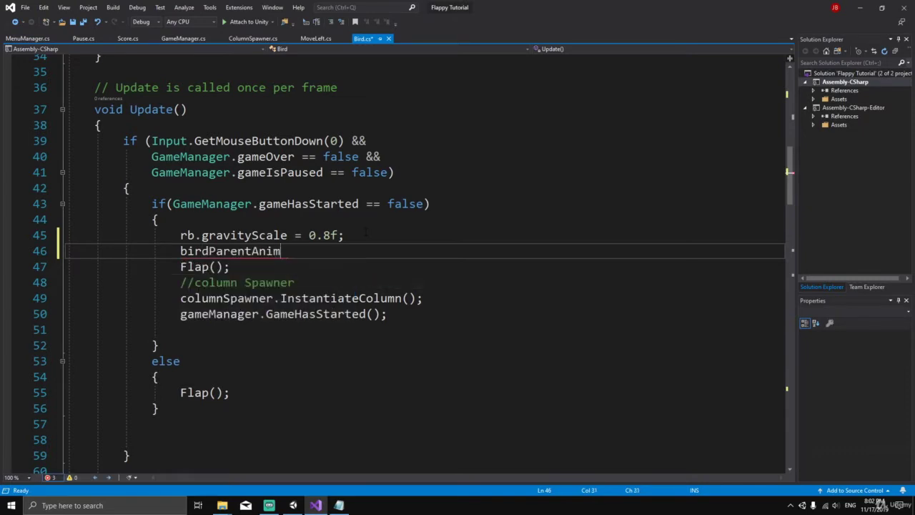
{"action": "type", "text": ".en"}
{"action": "key", "text": "Tab"}
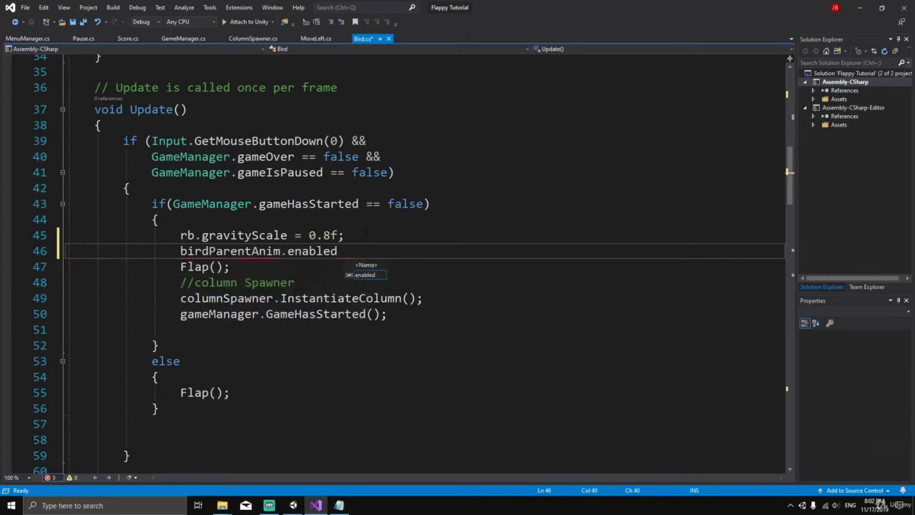
{"action": "type", "text": "= false;"}
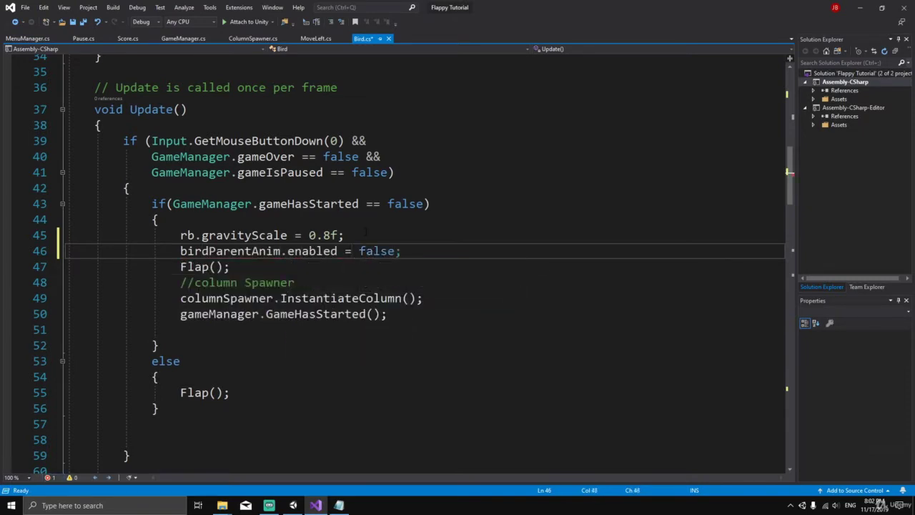
Step: Save Bird.cs, check the new birdParentAnim line, and switch back to Unity
{"action": "key", "text": "ctrl+s"}
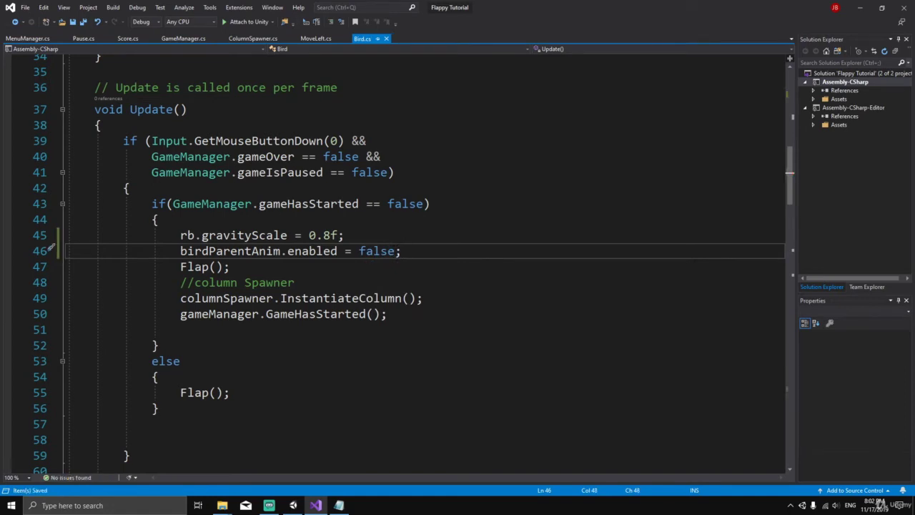
{"action": "left_click_drag", "start_coordinate": [180, 251], "coordinate": [402, 251]}
{"action": "left_click", "coordinate": [230, 267]}
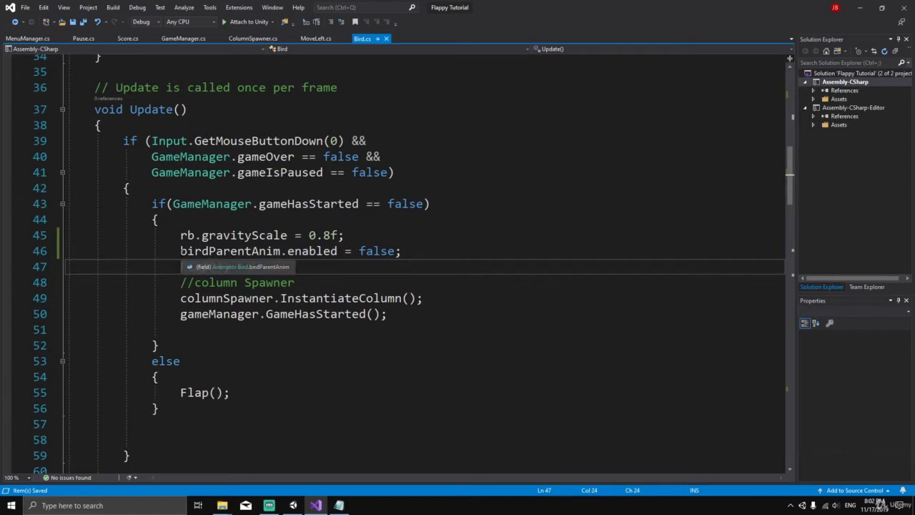
{"action": "left_click_drag", "start_coordinate": [173, 251], "coordinate": [359, 251]}
{"action": "left_click", "coordinate": [359, 267]}
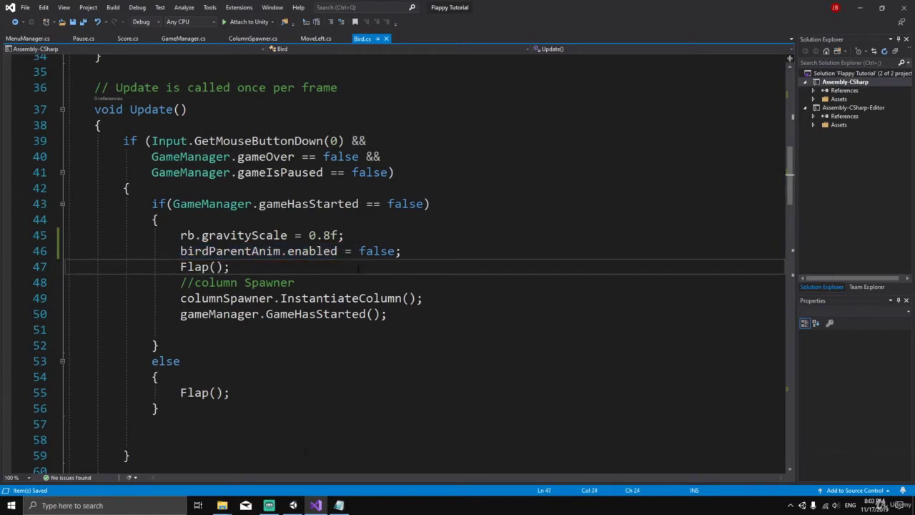
{"action": "left_click", "coordinate": [294, 506]}
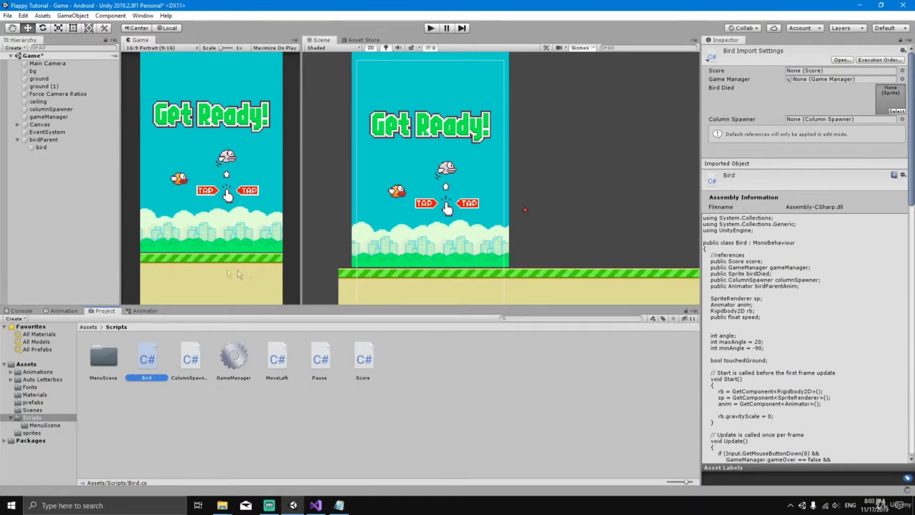
Step: Assign birdParent to the bird's Bird Parent Anim field and enter Play mode
{"action": "left_click", "coordinate": [42, 146]}
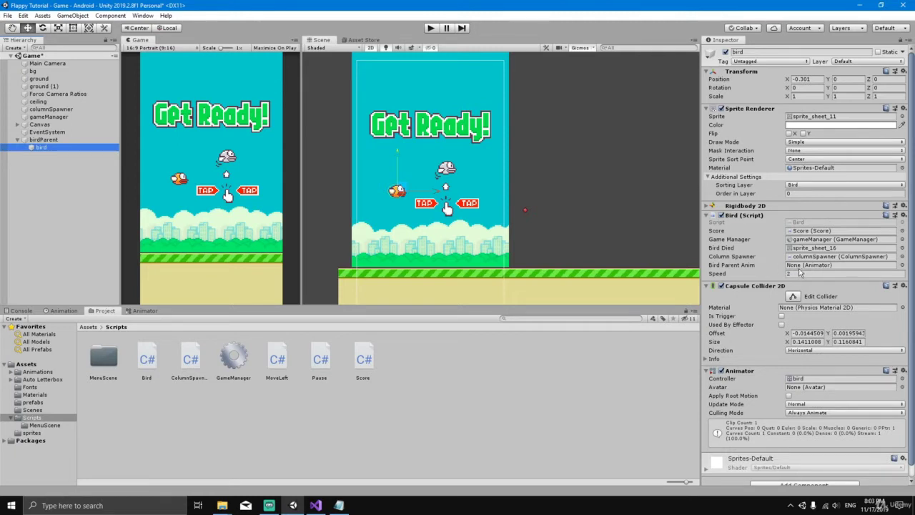
{"action": "left_click_drag", "start_coordinate": [43, 140], "coordinate": [810, 271]}
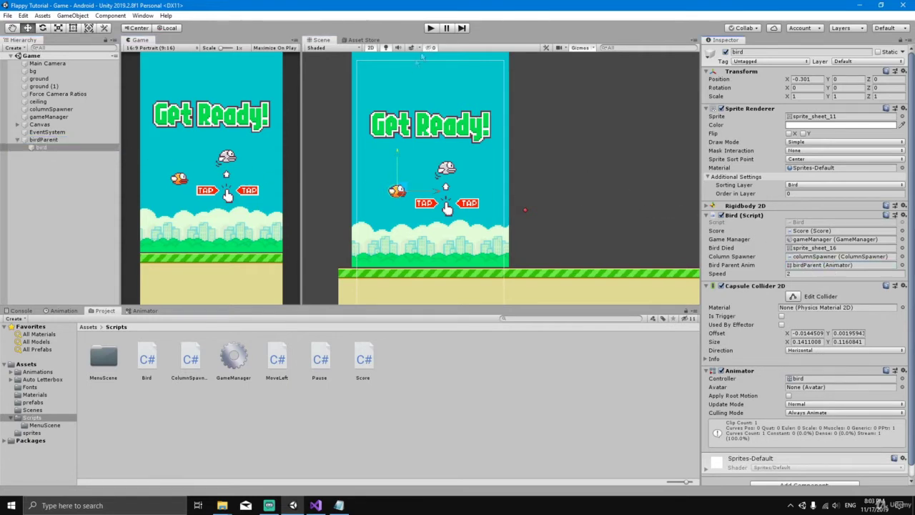
{"action": "left_click", "coordinate": [431, 28]}
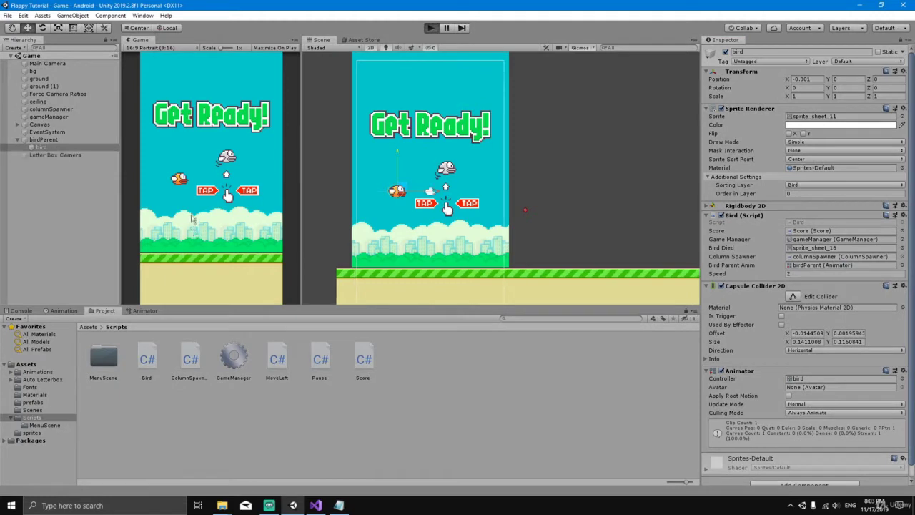
Step: Start the game, flap a few times until the bird crashes, then stop Play mode
{"action": "left_click", "coordinate": [190, 223]}
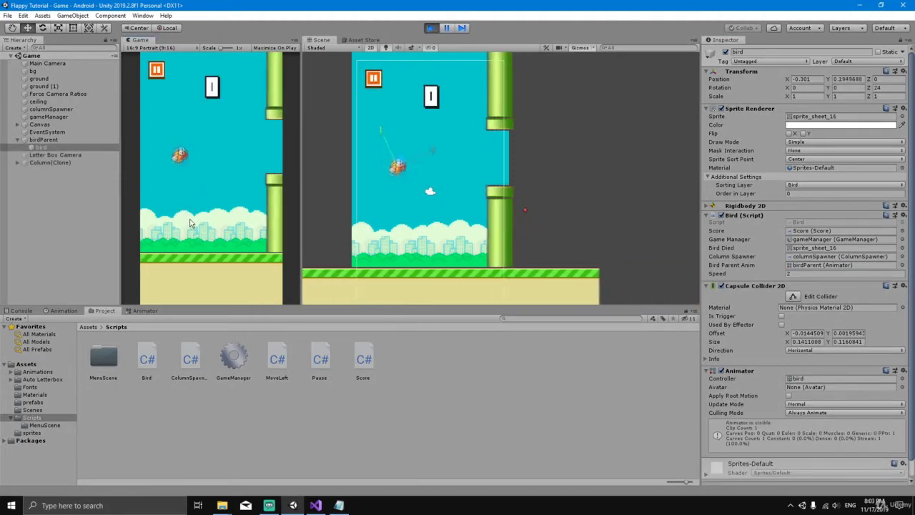
{"action": "left_click", "coordinate": [190, 222]}
{"action": "left_click", "coordinate": [190, 222]}
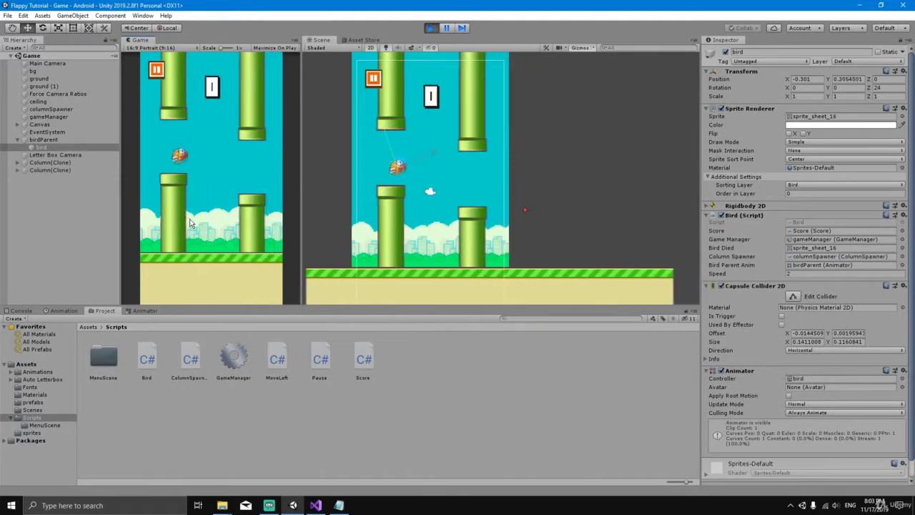
{"action": "left_click", "coordinate": [190, 222]}
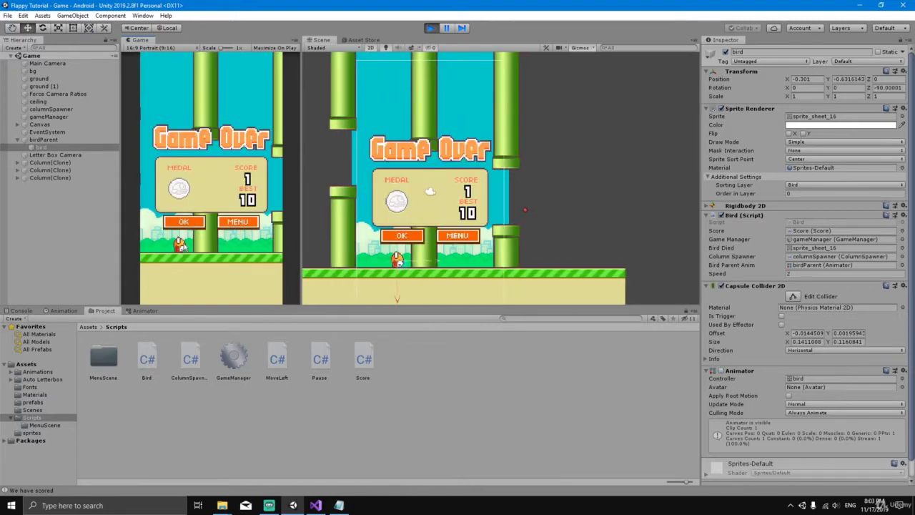
{"action": "scroll", "coordinate": [401, 247], "scroll_direction": "up", "scroll_amount": 2}
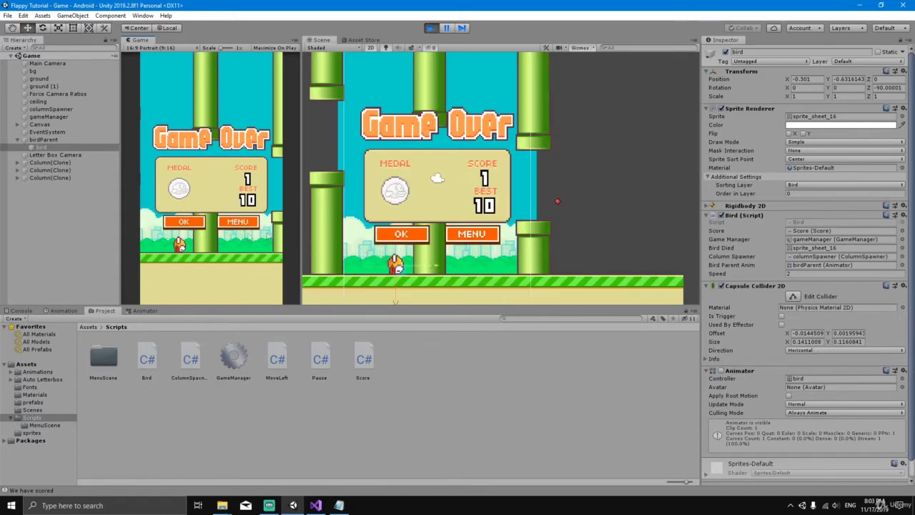
{"action": "left_click_drag", "start_coordinate": [285, 304], "coordinate": [285, 350]}
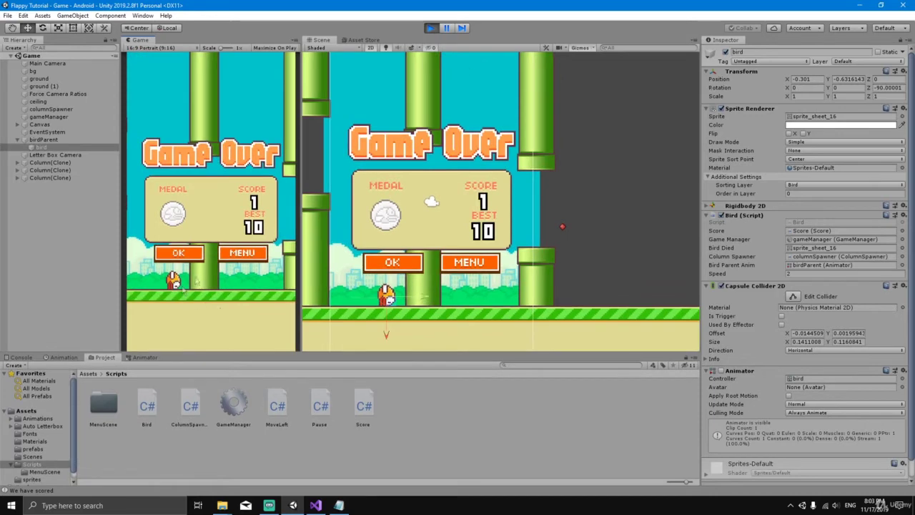
{"action": "left_click", "coordinate": [431, 28]}
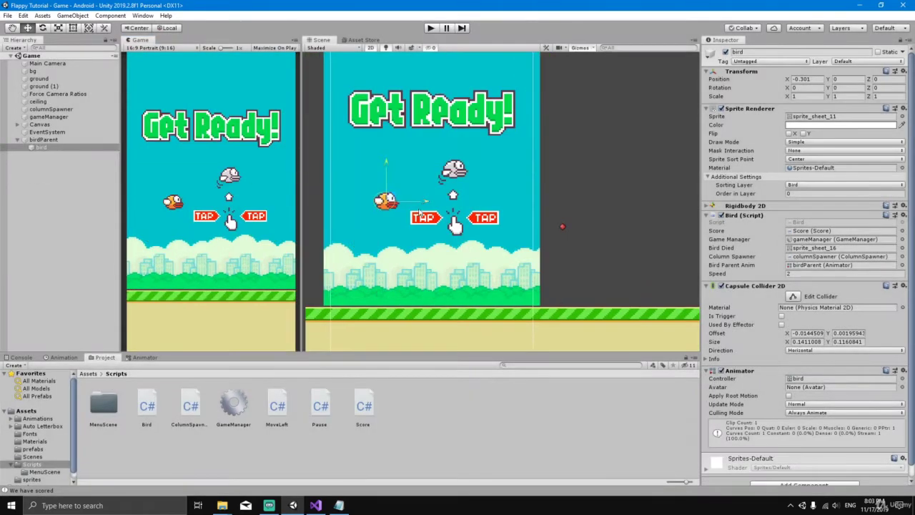
{"action": "scroll", "coordinate": [468, 207], "scroll_direction": "down", "scroll_amount": 3}
{"action": "scroll", "coordinate": [544, 224], "scroll_direction": "down", "scroll_amount": 5}
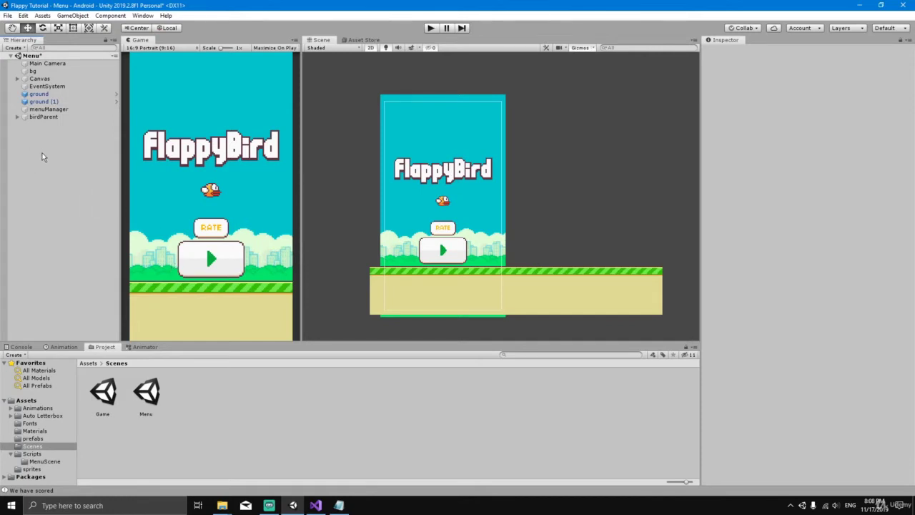
Step: Add the black square sprite from Assets/sprites to the scene and name it blackFade
{"action": "left_click", "coordinate": [40, 470]}
{"action": "scroll", "coordinate": [344, 400], "scroll_direction": "down", "scroll_amount": 2}
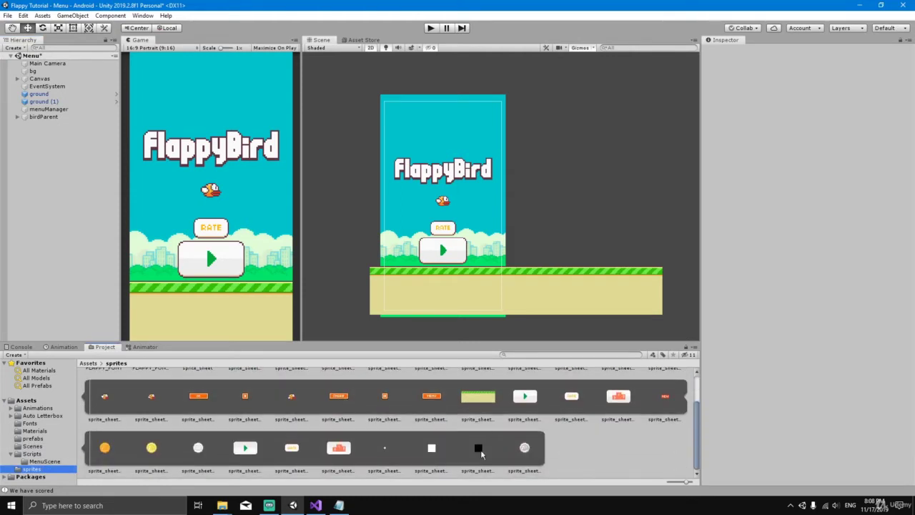
{"action": "left_click_drag", "start_coordinate": [479, 449], "coordinate": [55, 167]}
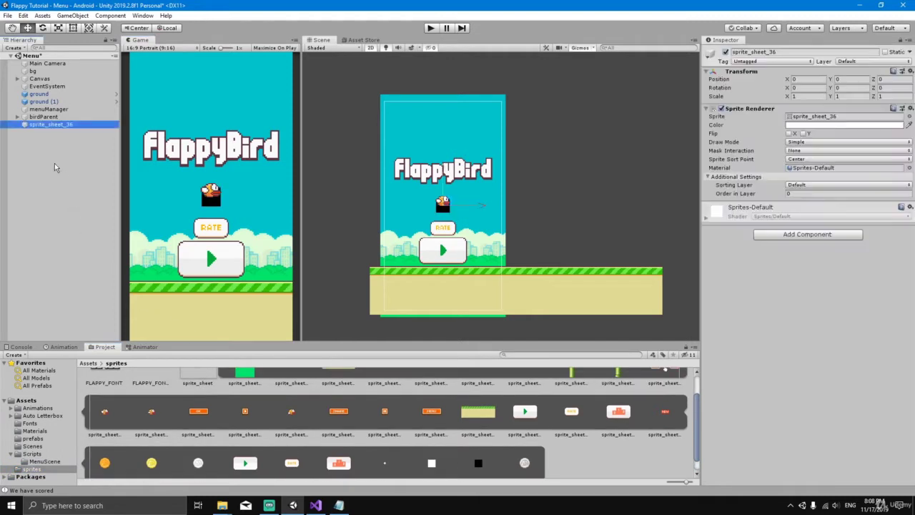
{"action": "left_click", "coordinate": [780, 52]}
{"action": "key", "text": "BackSpace"}
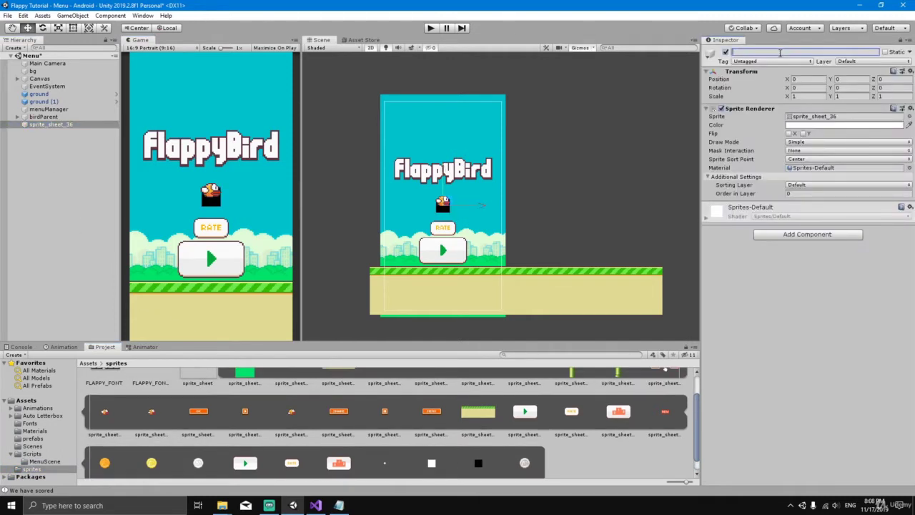
{"action": "type", "text": "blackFade"}
{"action": "key", "text": "Return"}
Step: Stretch blackFade with the Rect tool to cover the screen, then choose Add Sorting Layer
{"action": "key", "text": "t"}
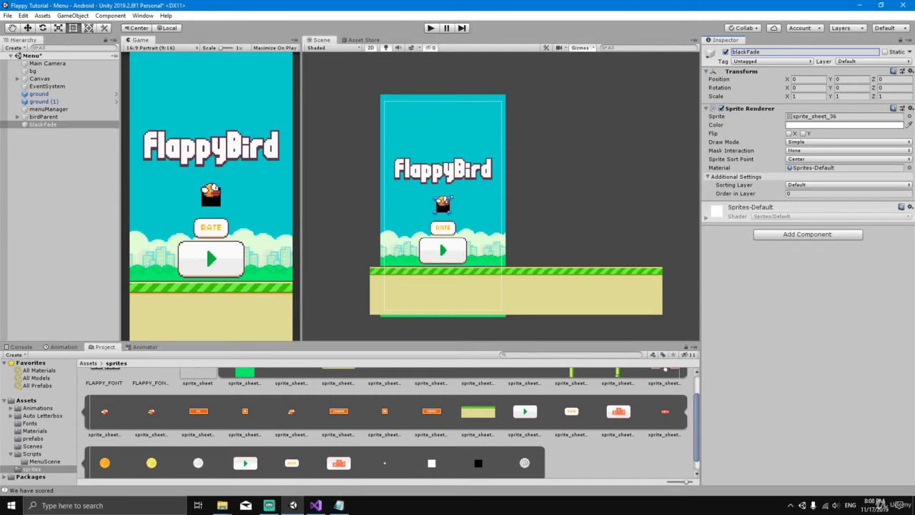
{"action": "left_click_drag", "start_coordinate": [452, 194], "coordinate": [517, 83]}
{"action": "left_click_drag", "start_coordinate": [435, 212], "coordinate": [355, 283]}
{"action": "left_click_drag", "start_coordinate": [518, 281], "coordinate": [528, 330]}
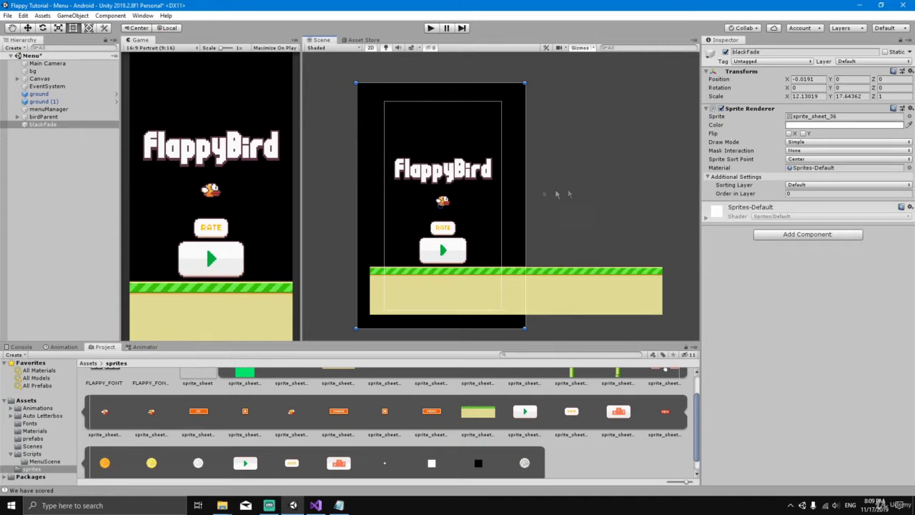
{"action": "left_click", "coordinate": [798, 186]}
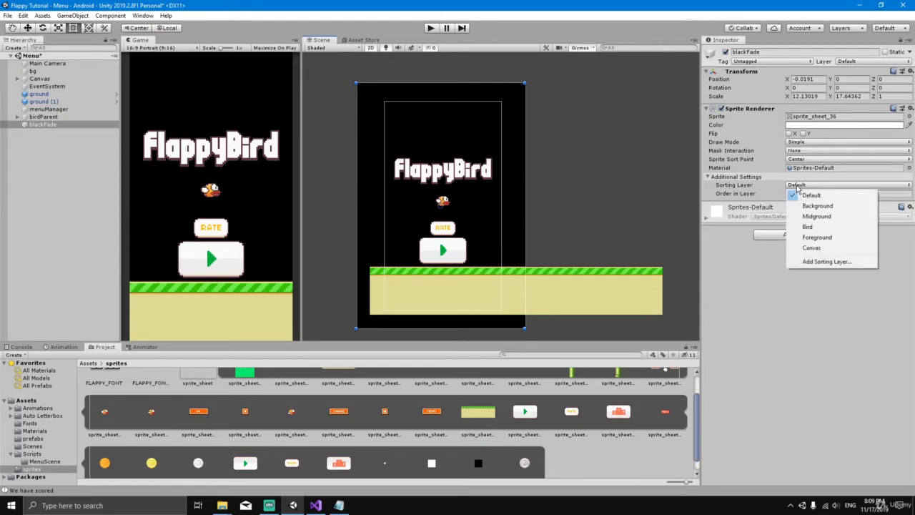
{"action": "left_click", "coordinate": [803, 262]}
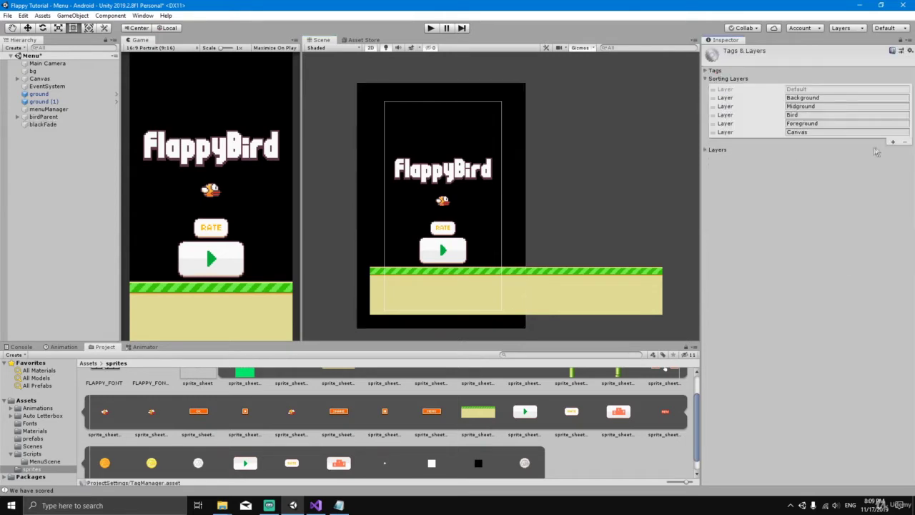
{"action": "left_click", "coordinate": [893, 150]}
{"action": "left_click", "coordinate": [862, 141]}
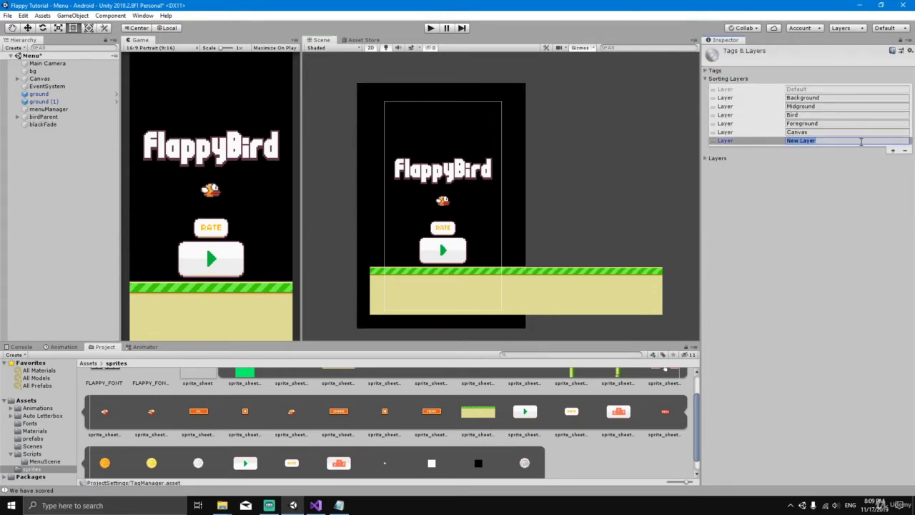
{"action": "key", "text": "BackSpace"}
{"action": "left_click", "coordinate": [43, 125]}
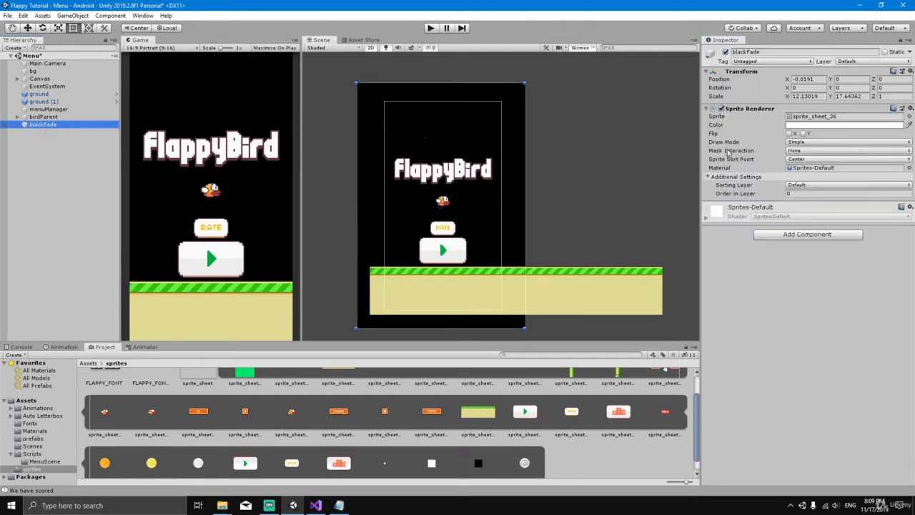
{"action": "left_click", "coordinate": [800, 186]}
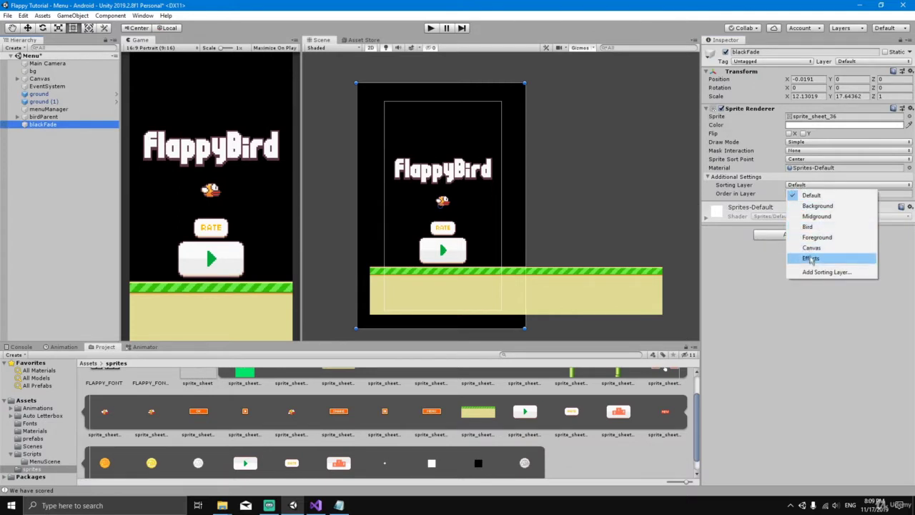
{"action": "left_click", "coordinate": [811, 259]}
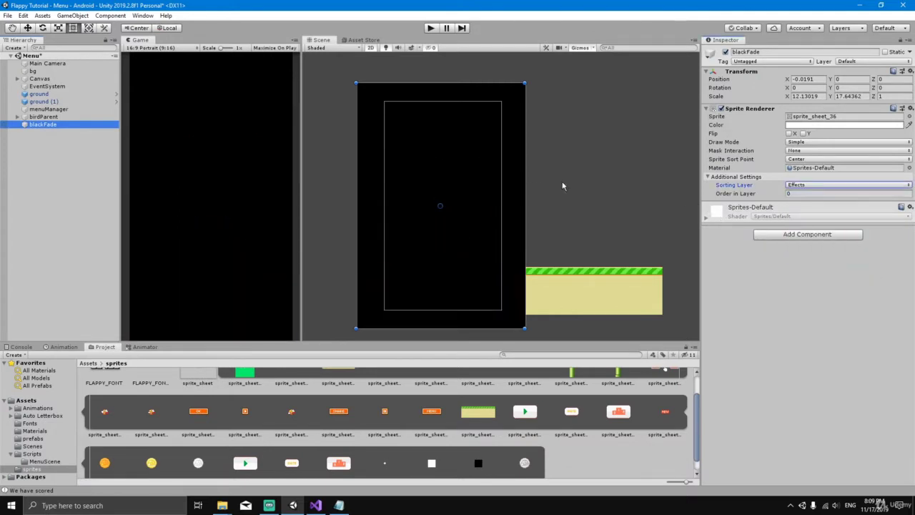
{"action": "middle_click_drag", "start_coordinate": [562, 186], "coordinate": [568, 181]}
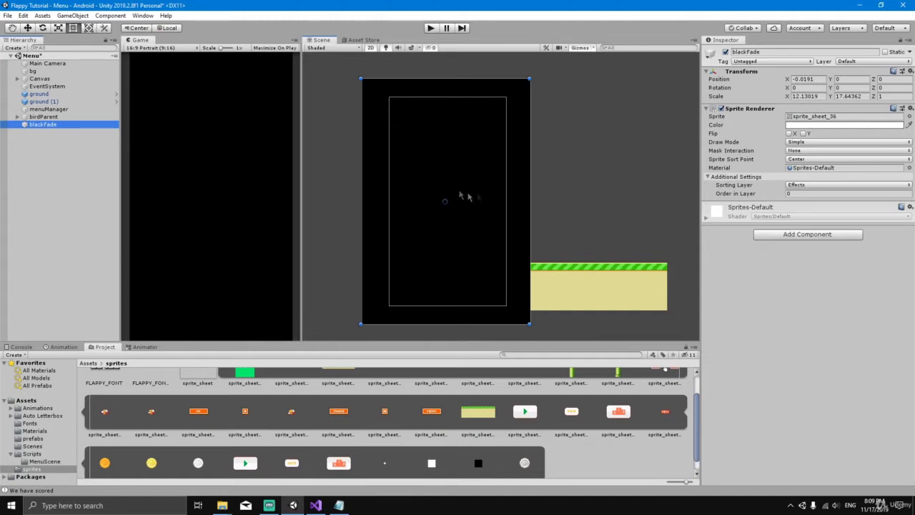
Step: Select blackFade and start a new clip from the Animation window
{"action": "left_click", "coordinate": [43, 125]}
{"action": "left_click", "coordinate": [63, 346]}
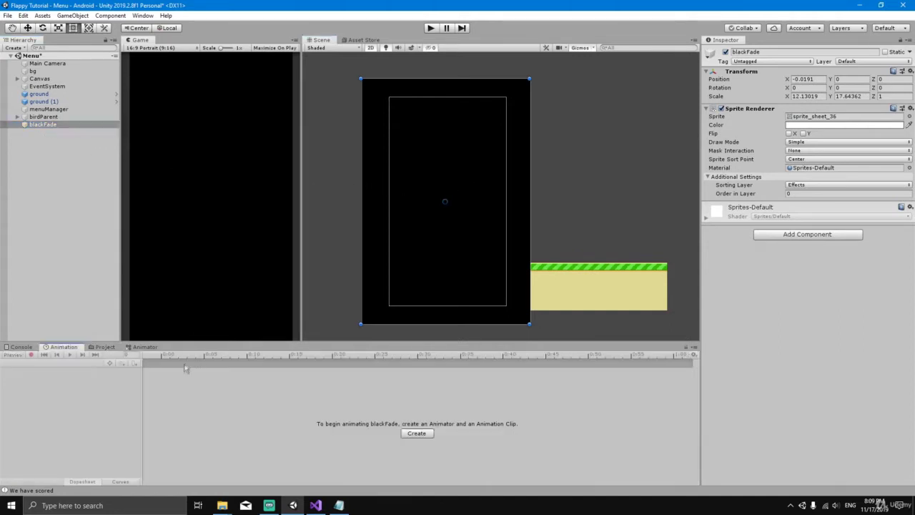
{"action": "left_click_drag", "start_coordinate": [305, 335], "coordinate": [305, 331]}
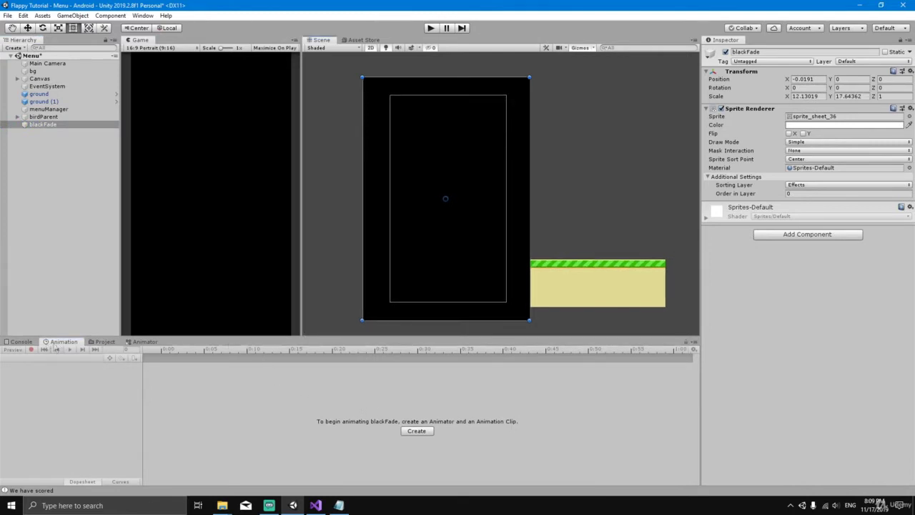
{"action": "left_click", "coordinate": [416, 431]}
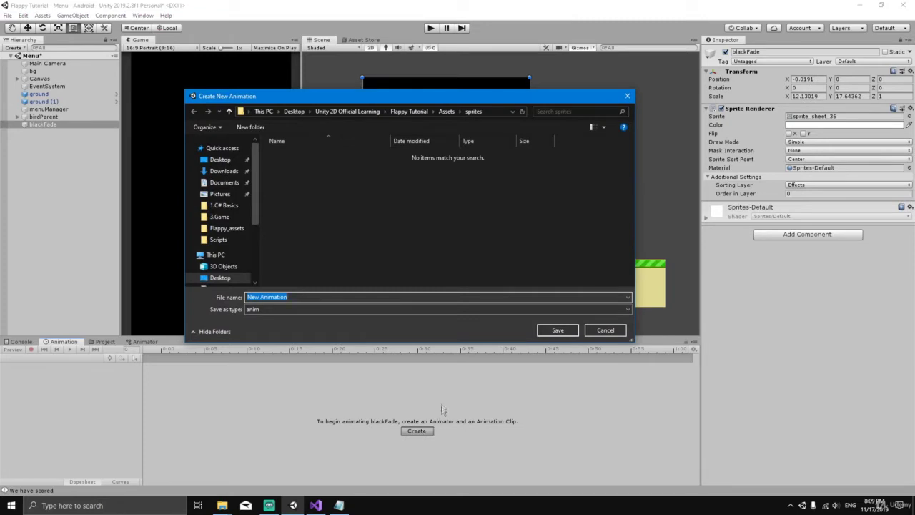
Step: Create an Assets/Animations/blackFade folder and save the fadeOut clip inside it
{"action": "left_click", "coordinate": [445, 112]}
{"action": "double_click", "coordinate": [315, 155]}
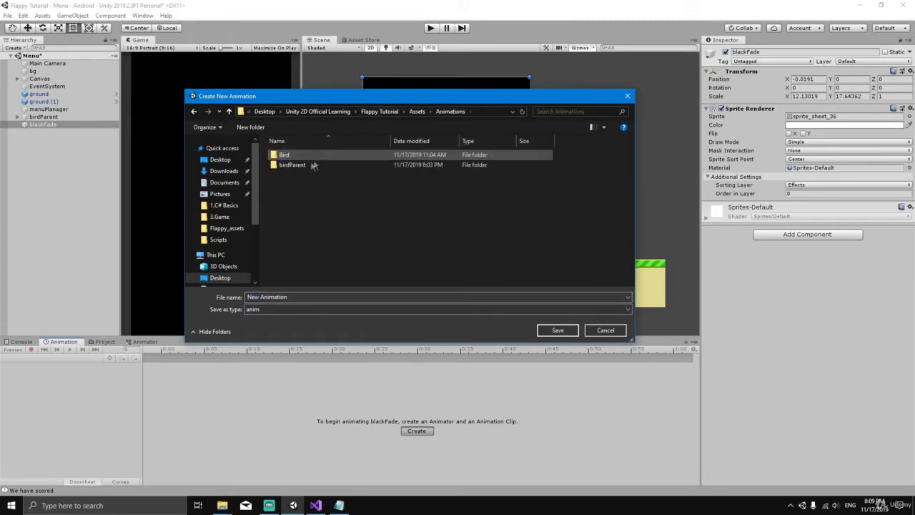
{"action": "left_click", "coordinate": [251, 127]}
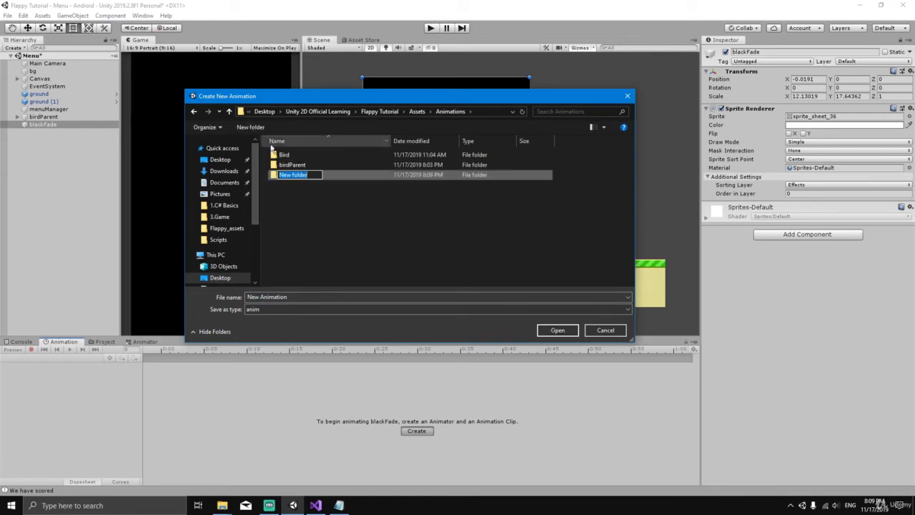
{"action": "key", "text": "BackSpace"}
{"action": "type", "text": "blackFade"}
{"action": "key", "text": "Return"}
{"action": "double_click", "coordinate": [309, 175]}
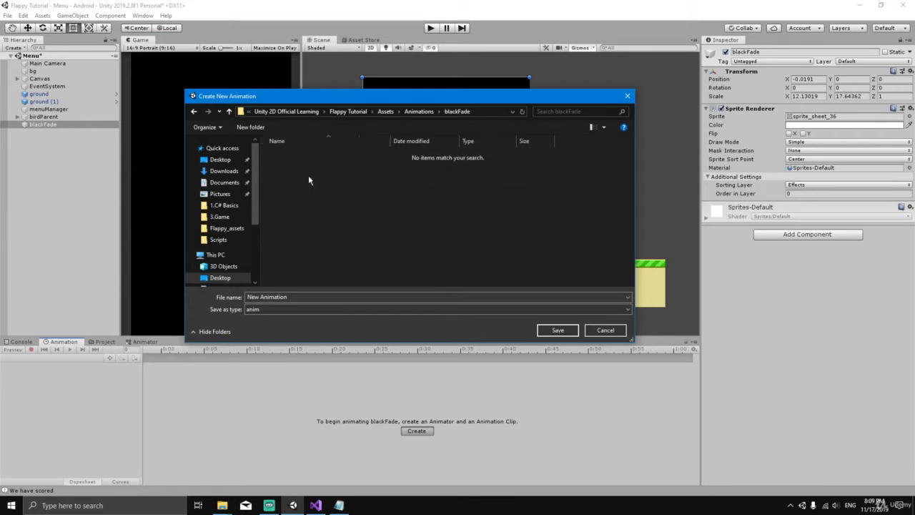
{"action": "left_click", "coordinate": [298, 297]}
{"action": "key", "text": "BackSpace"}
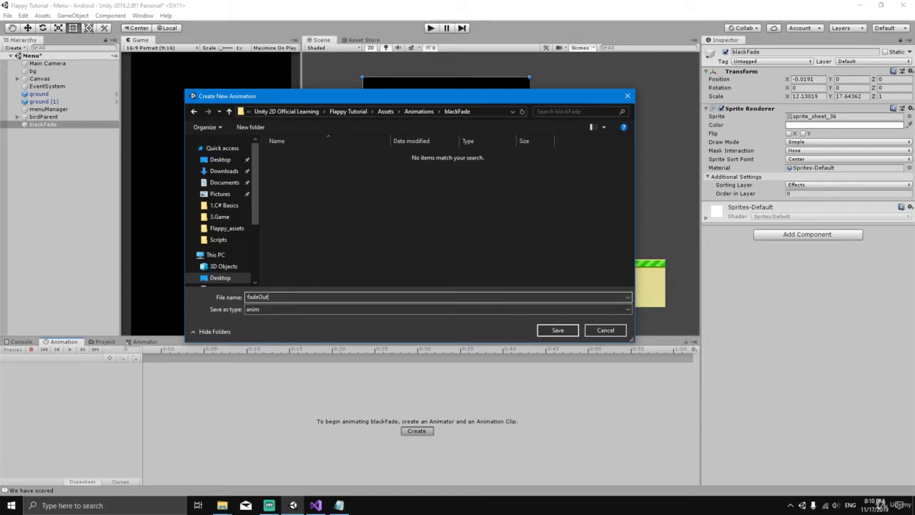
{"action": "left_click", "coordinate": [558, 329]}
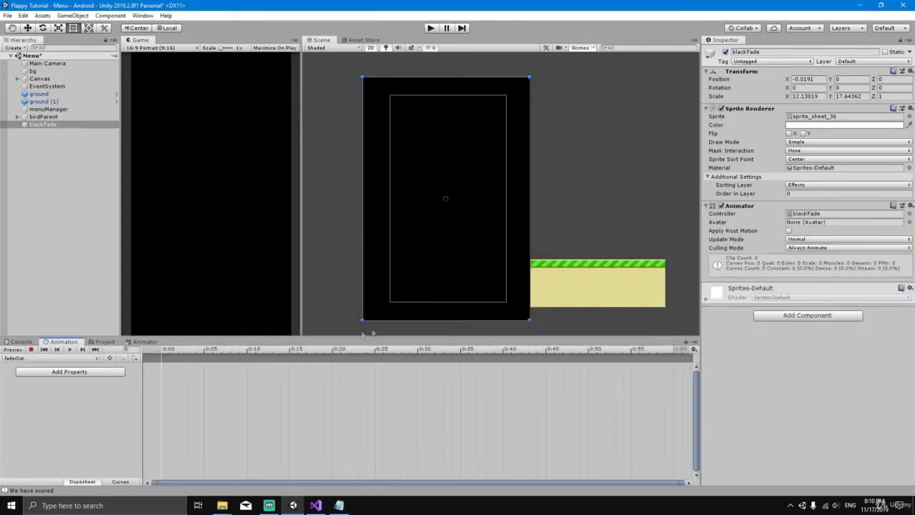
Step: Turn on recording, key the Sprite Renderer colour at 0:00, and move the playhead to frame 11
{"action": "left_click", "coordinate": [31, 350]}
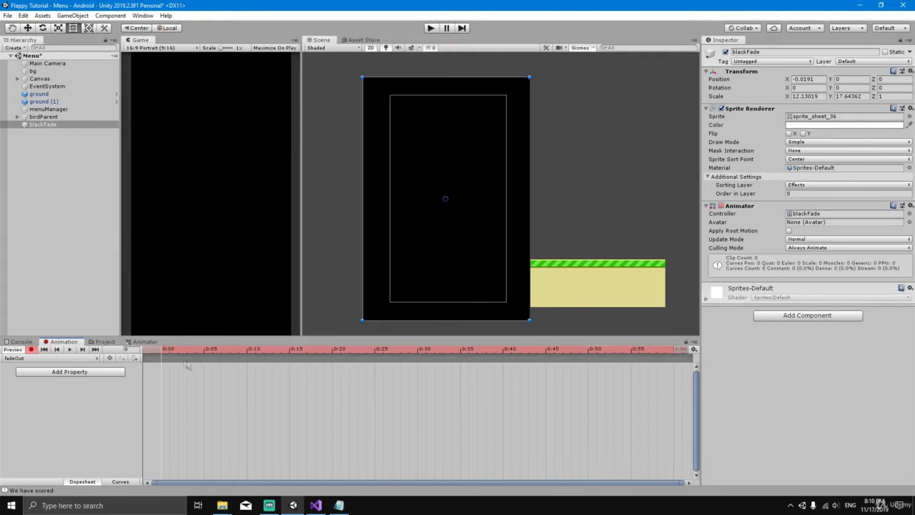
{"action": "left_click", "coordinate": [811, 126]}
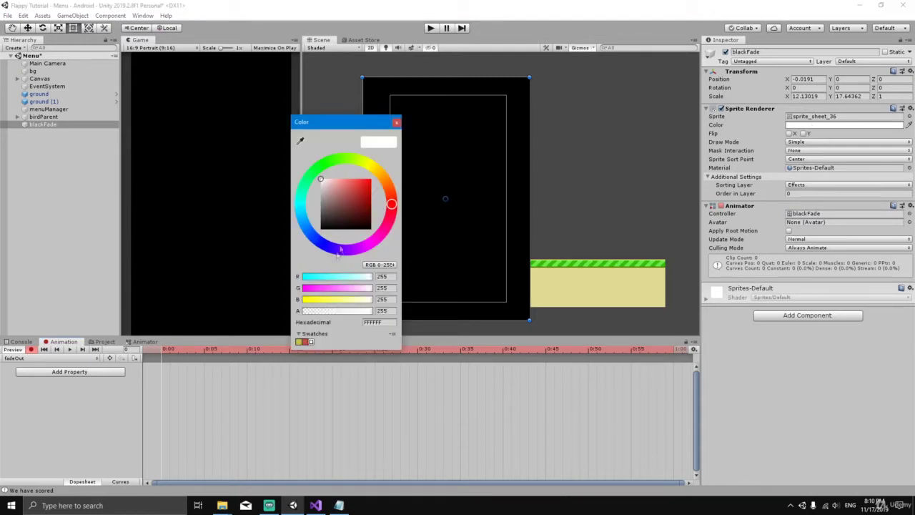
{"action": "left_click_drag", "start_coordinate": [331, 313], "coordinate": [380, 317]}
{"action": "left_click", "coordinate": [397, 123]}
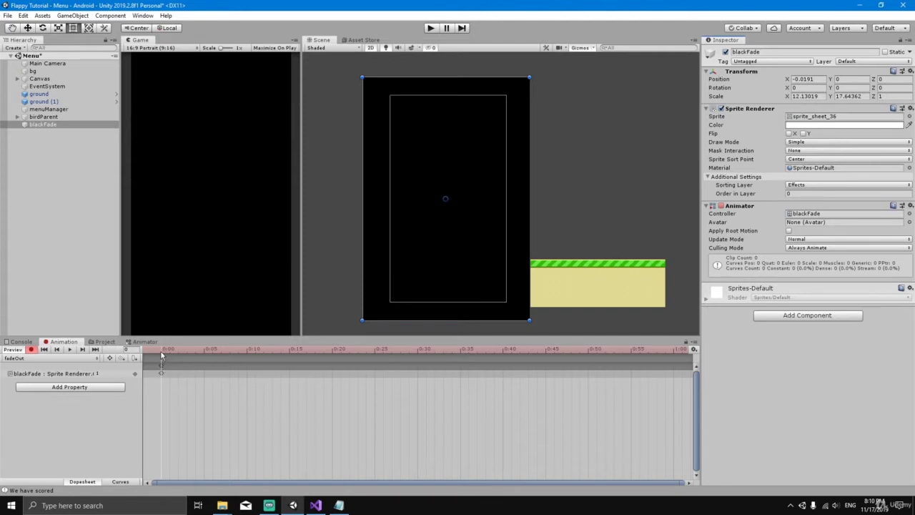
{"action": "left_click_drag", "start_coordinate": [162, 356], "coordinate": [250, 355]}
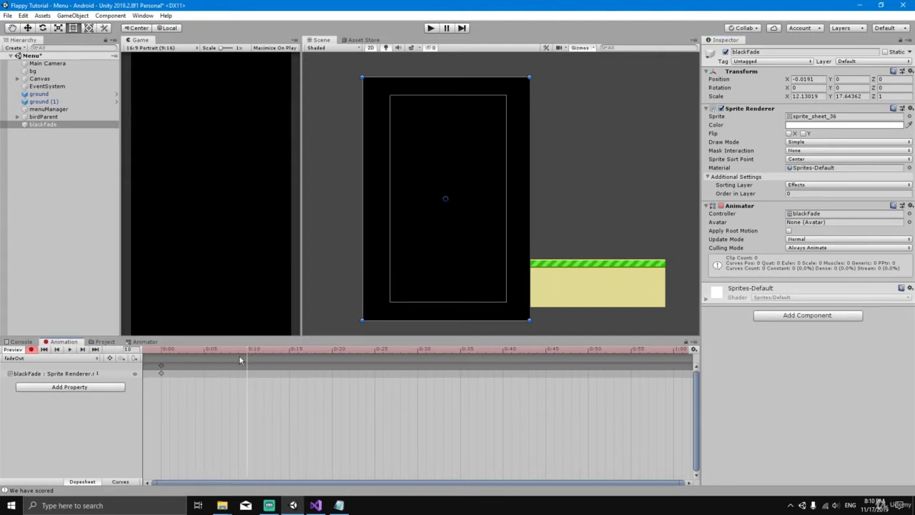
Step: Key blackFade's alpha at 0, drag that end key to 0:20, and preview the fade
{"action": "left_click", "coordinate": [827, 127]}
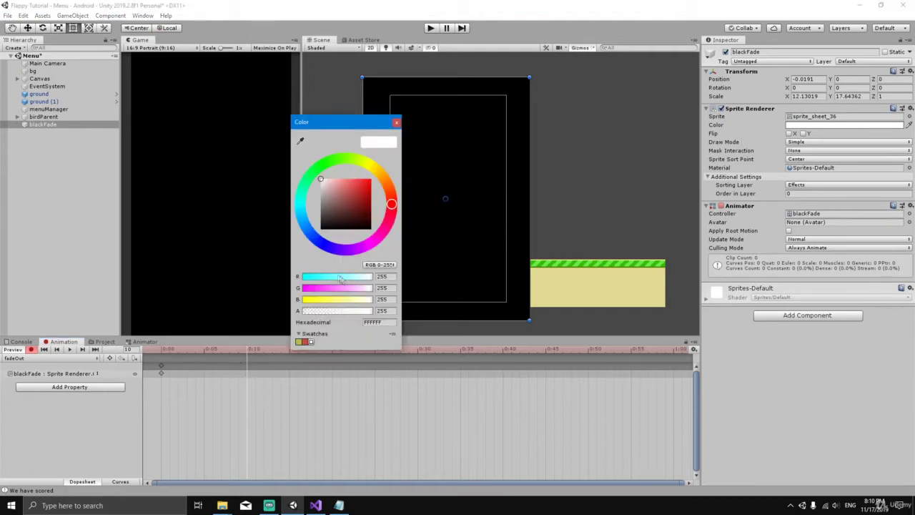
{"action": "left_click", "coordinate": [397, 123]}
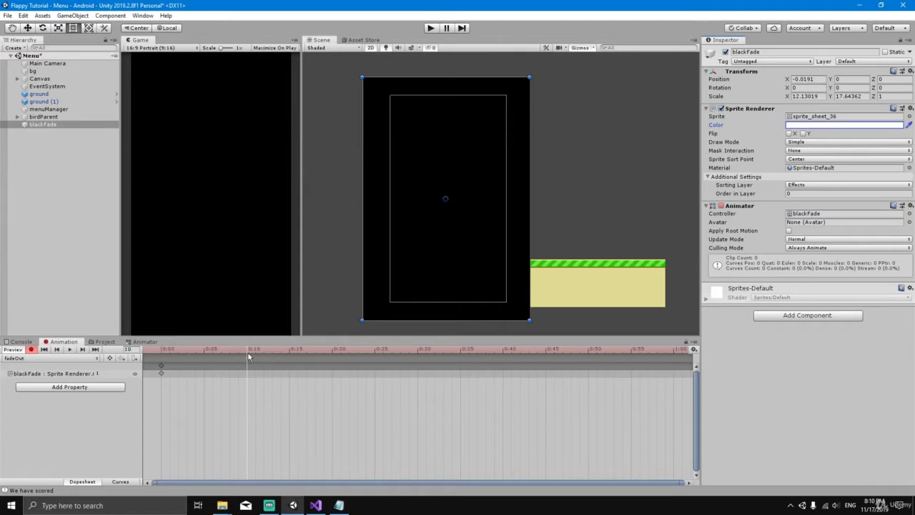
{"action": "mouse_move", "coordinate": [249, 353]}
{"action": "left_mouse_down"}
{"action": "mouse_move", "coordinate": [190, 355]}
{"action": "mouse_move", "coordinate": [248, 355]}
{"action": "left_mouse_up"}
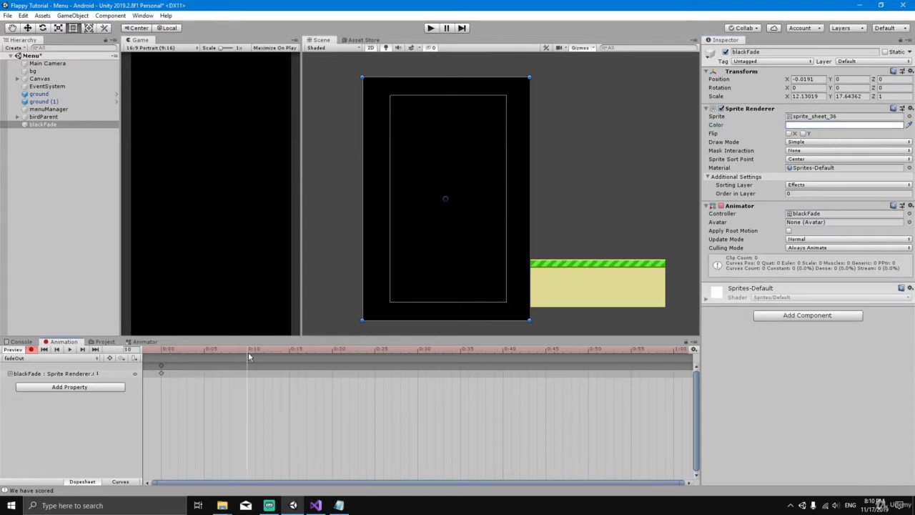
{"action": "left_click", "coordinate": [811, 126]}
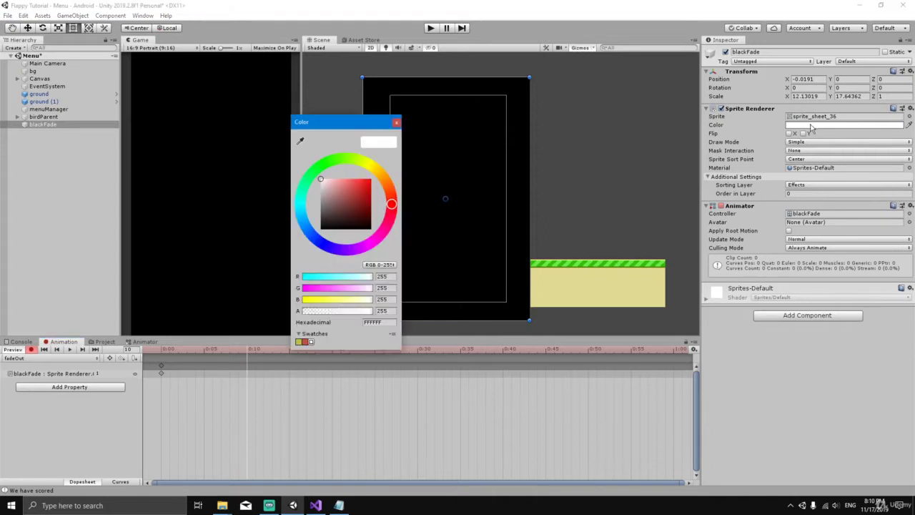
{"action": "left_click_drag", "start_coordinate": [318, 312], "coordinate": [302, 313]}
{"action": "left_click", "coordinate": [397, 123]}
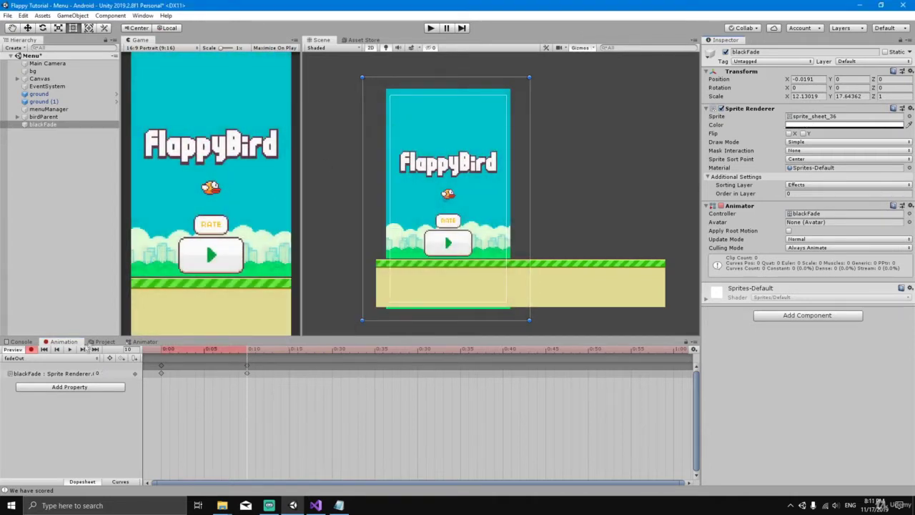
{"action": "left_click", "coordinate": [70, 350]}
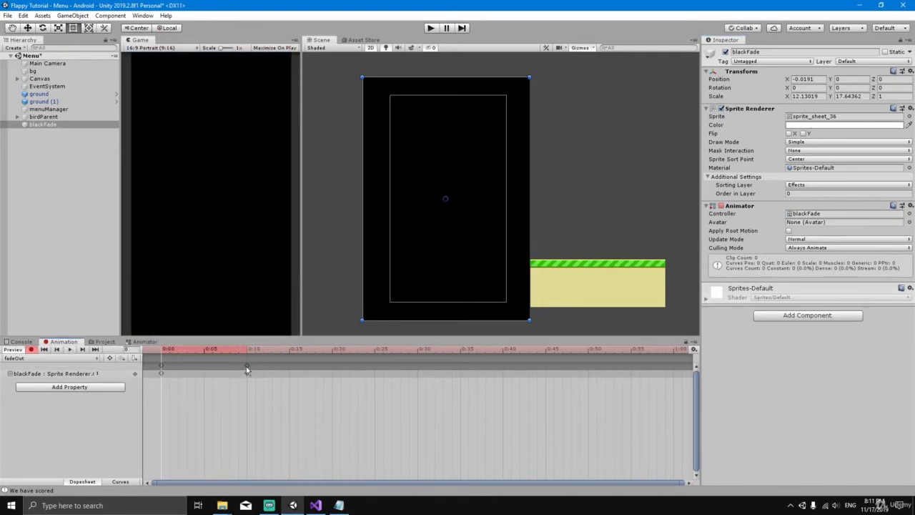
{"action": "left_click_drag", "start_coordinate": [246, 367], "coordinate": [335, 372]}
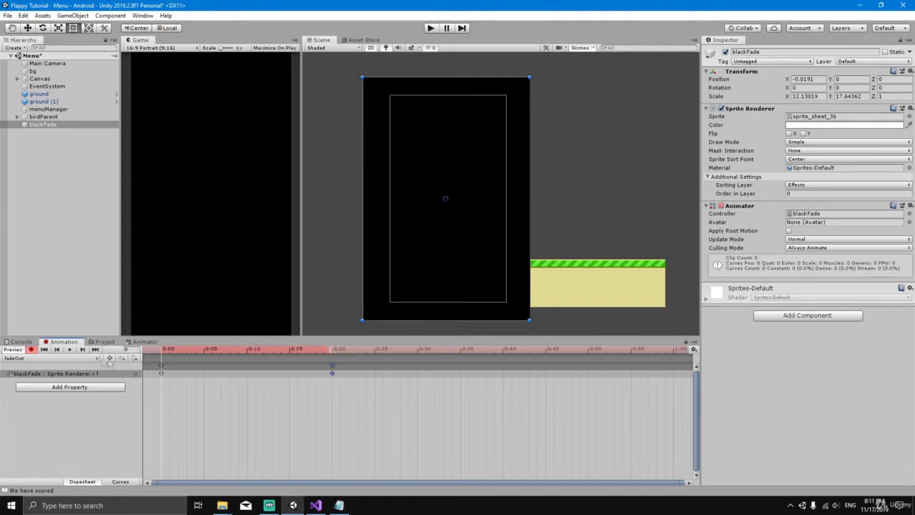
{"action": "left_click", "coordinate": [70, 350]}
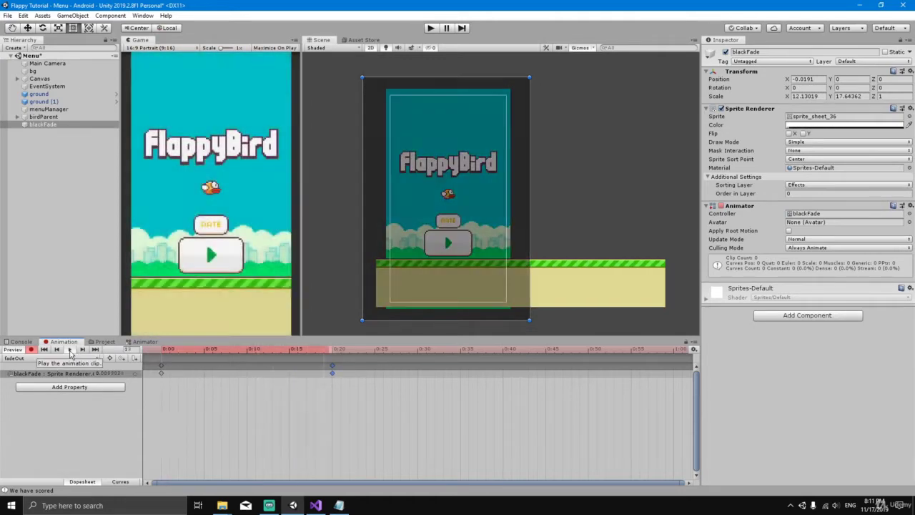
Step: Stop the preview, turn Record off, and arrange the Entry and fadeOut nodes in the Animator
{"action": "left_click", "coordinate": [69, 350]}
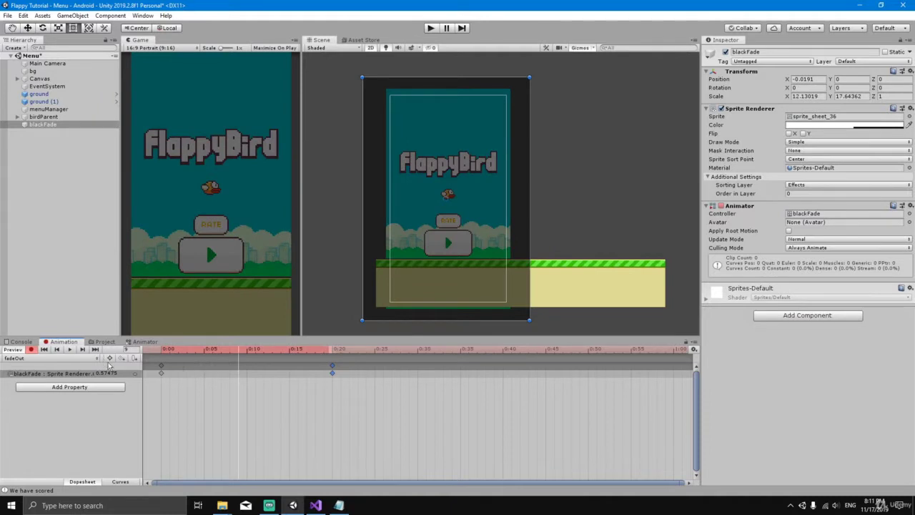
{"action": "left_click", "coordinate": [145, 342]}
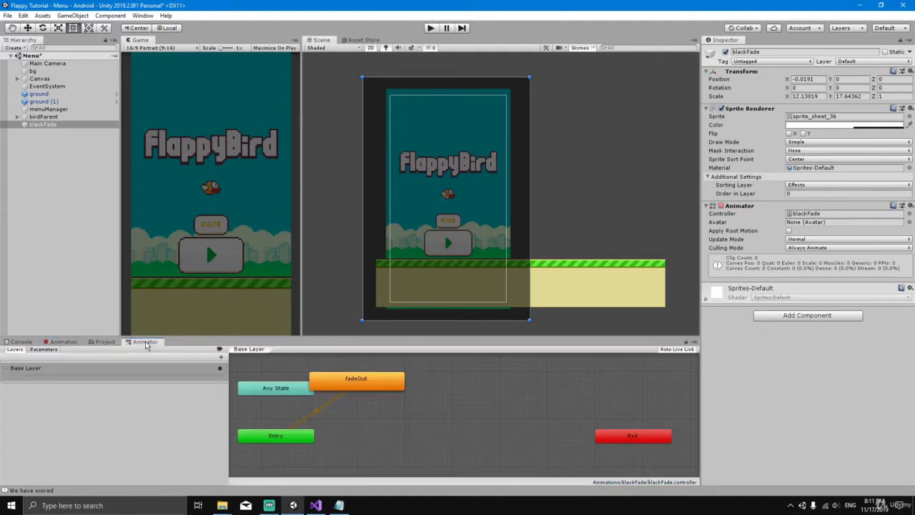
{"action": "left_click", "coordinate": [64, 342]}
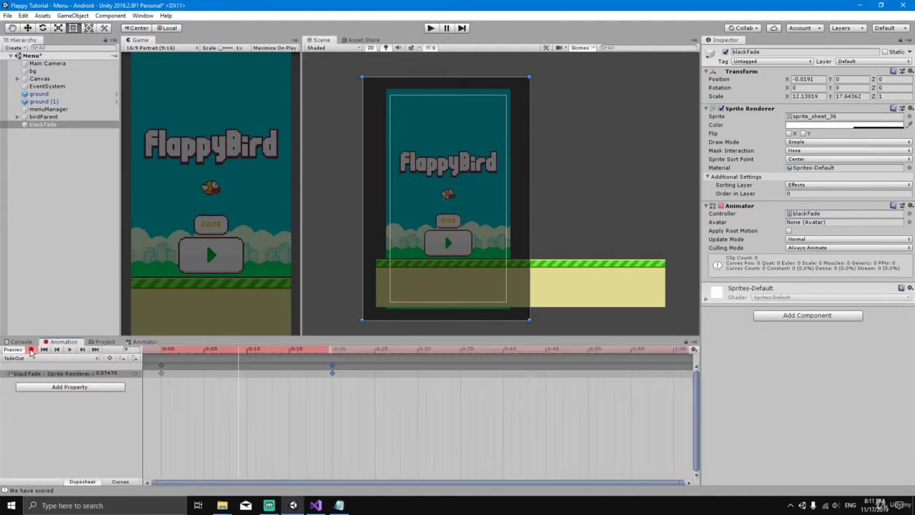
{"action": "left_click", "coordinate": [32, 350]}
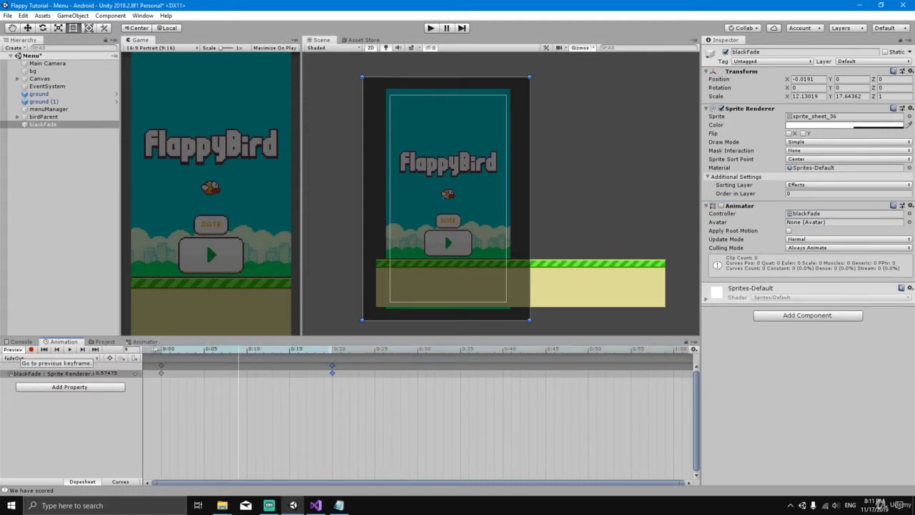
{"action": "left_click", "coordinate": [146, 342]}
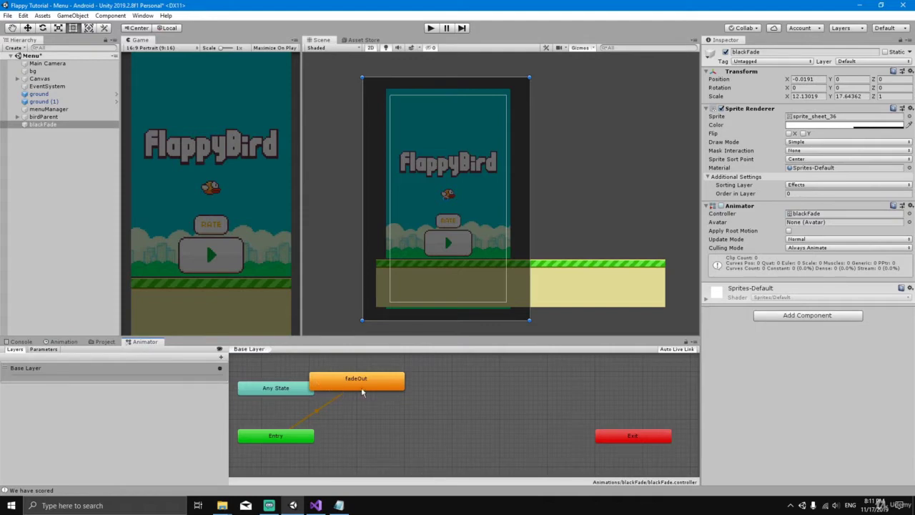
{"action": "left_click_drag", "start_coordinate": [362, 389], "coordinate": [400, 397]}
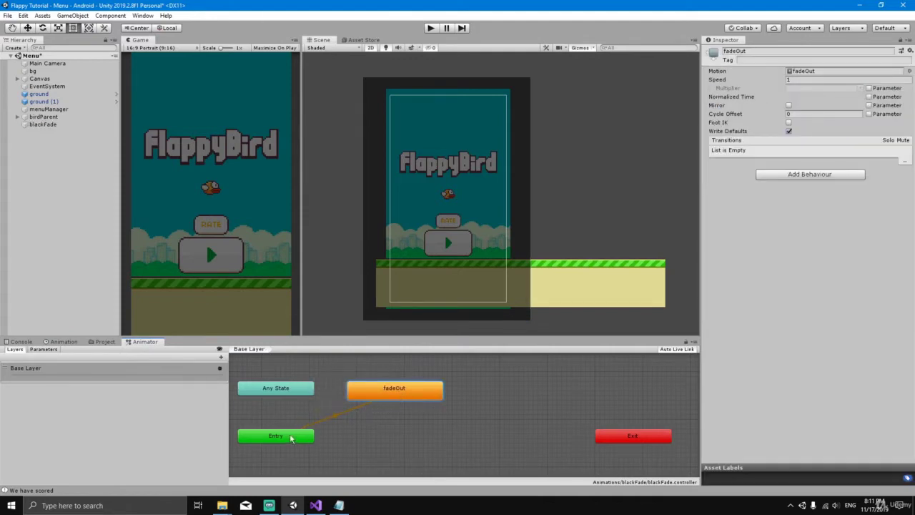
{"action": "left_click_drag", "start_coordinate": [293, 437], "coordinate": [302, 432]}
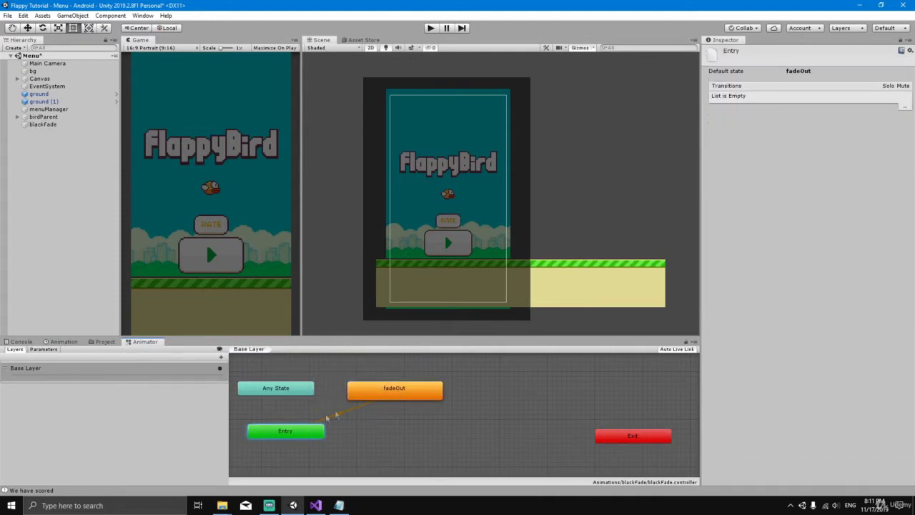
{"action": "left_click_drag", "start_coordinate": [375, 399], "coordinate": [381, 407]}
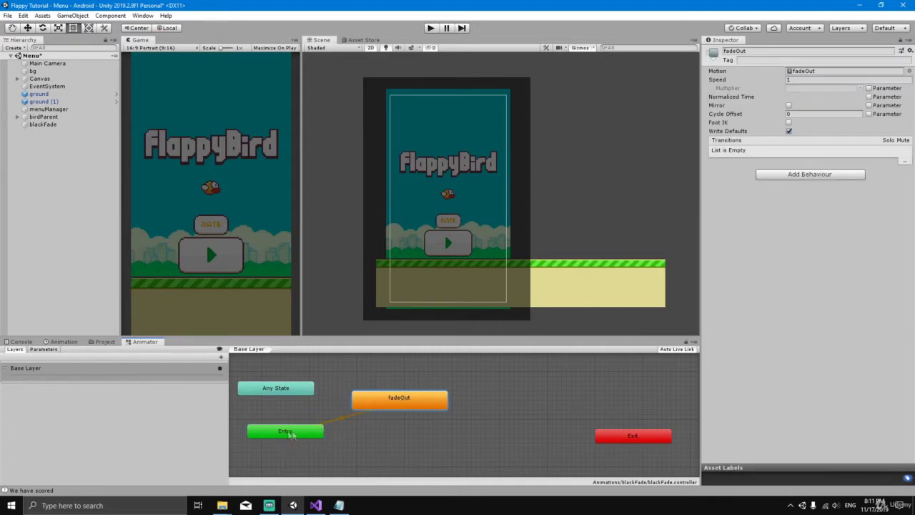
Step: Turn off Loop Time on the fadeOut clip and reposition the fadeOut and Entry states
{"action": "double_click", "coordinate": [411, 402]}
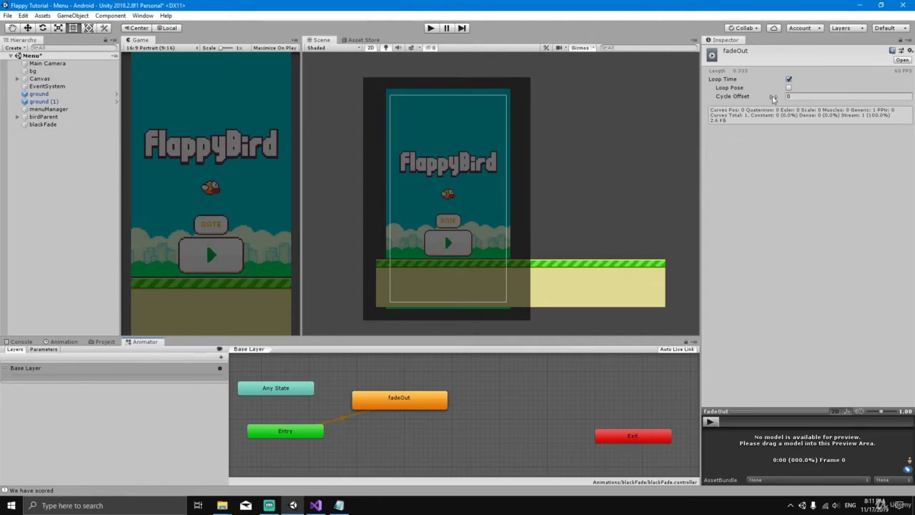
{"action": "left_click", "coordinate": [789, 79]}
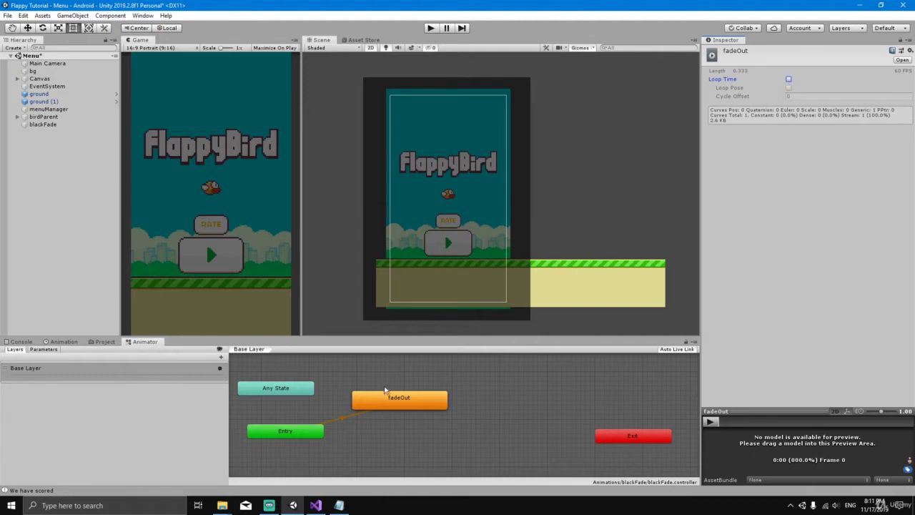
{"action": "left_click_drag", "start_coordinate": [385, 390], "coordinate": [397, 410]}
{"action": "left_click_drag", "start_coordinate": [314, 437], "coordinate": [330, 432]}
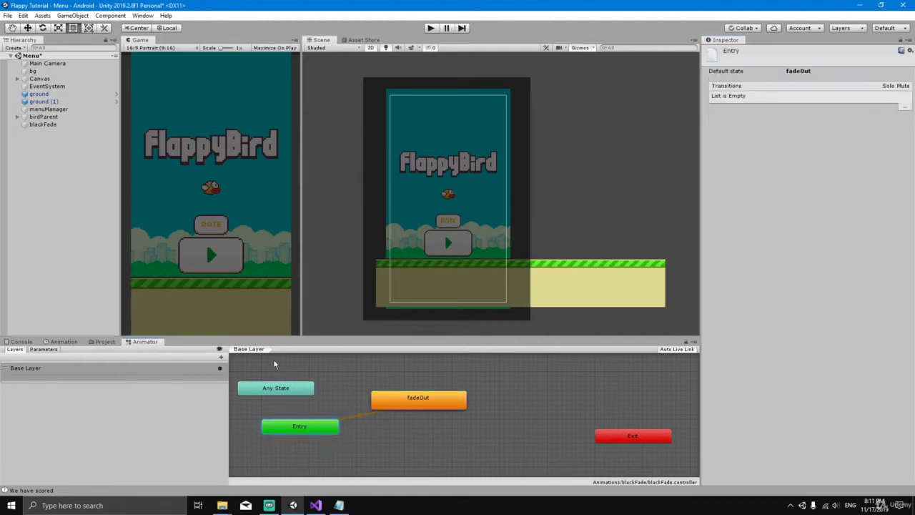
Step: Move the fadeOut playhead back to 0:00 and return to the Animator graph
{"action": "left_click", "coordinate": [66, 342]}
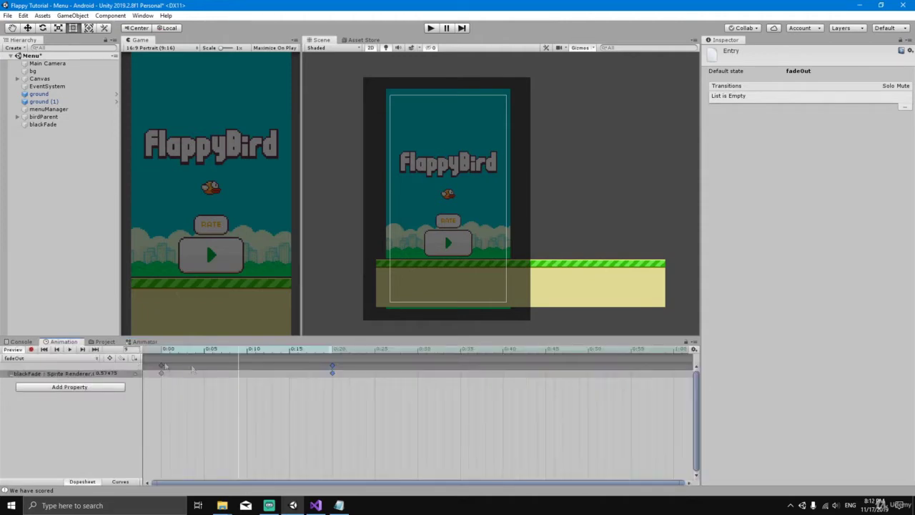
{"action": "left_click_drag", "start_coordinate": [239, 355], "coordinate": [163, 355]}
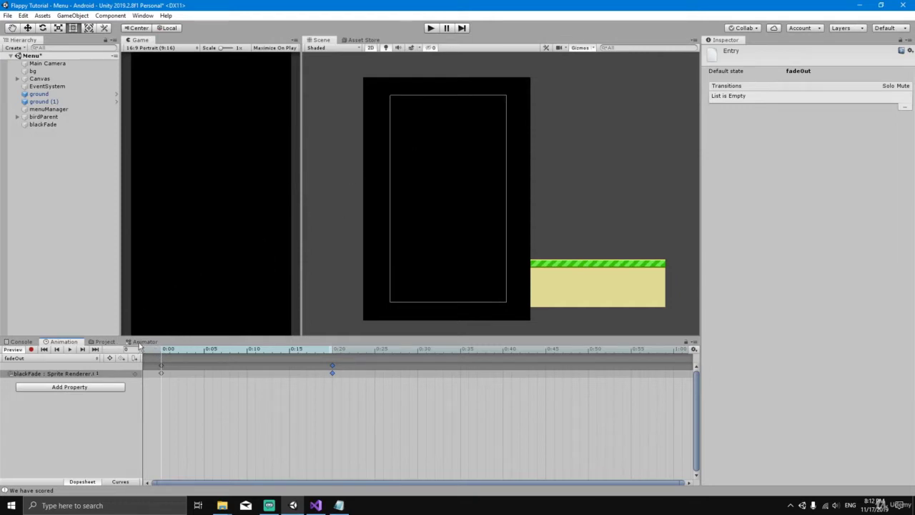
{"action": "left_click", "coordinate": [142, 342]}
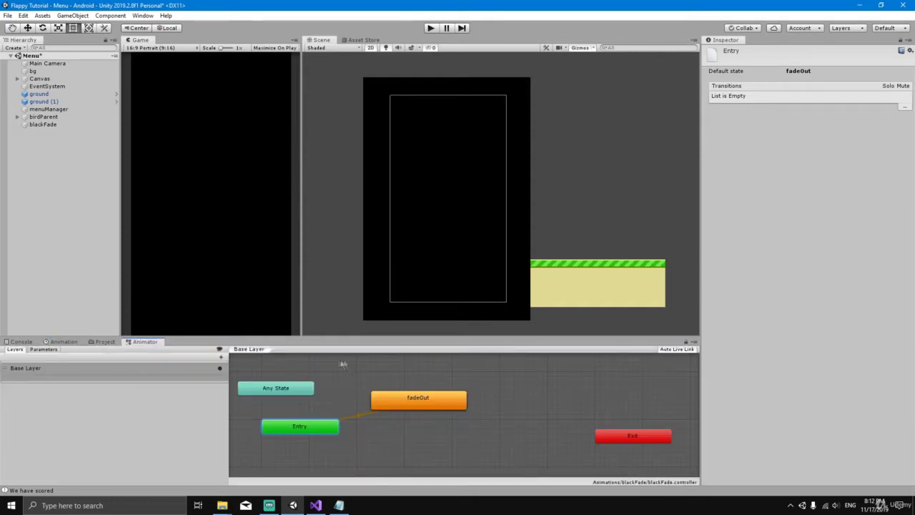
Step: Test-play the menu fade several times, load the Game scene, stop, and select blackFade
{"action": "left_click", "coordinate": [432, 28]}
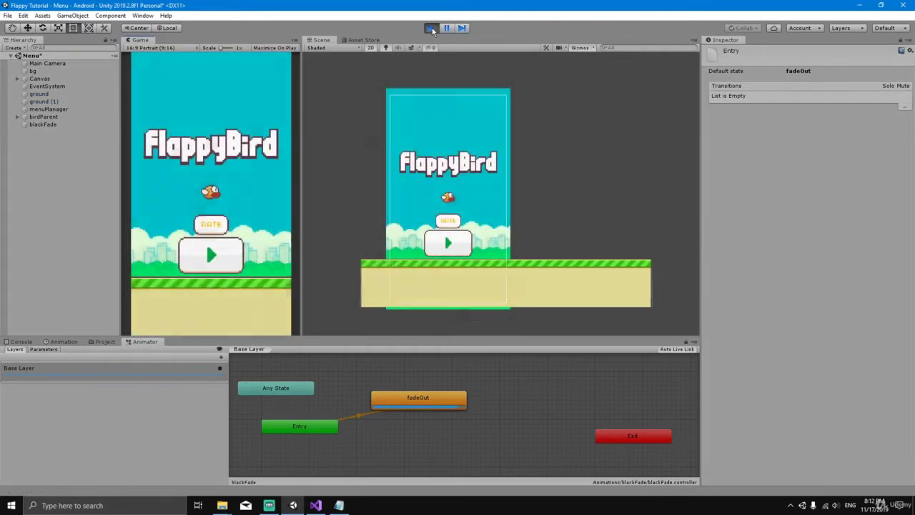
{"action": "left_click", "coordinate": [431, 28]}
{"action": "left_click", "coordinate": [431, 28]}
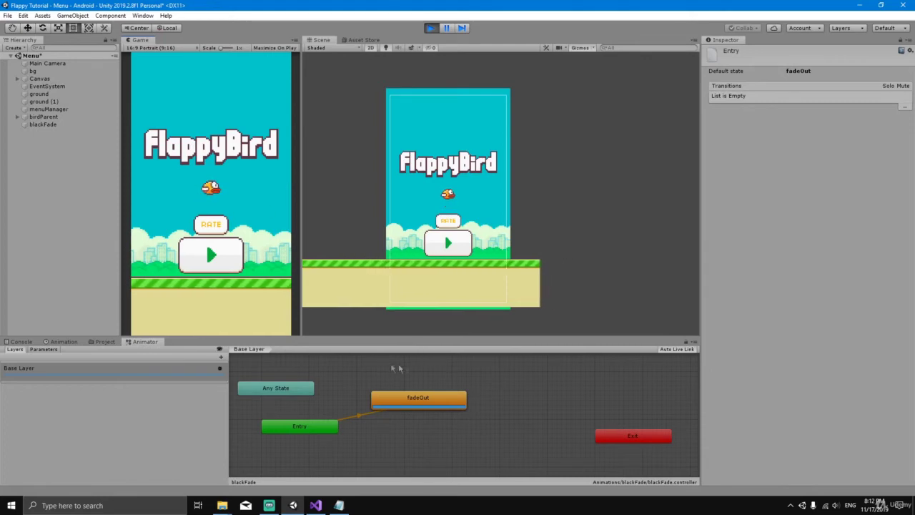
{"action": "left_click", "coordinate": [430, 29]}
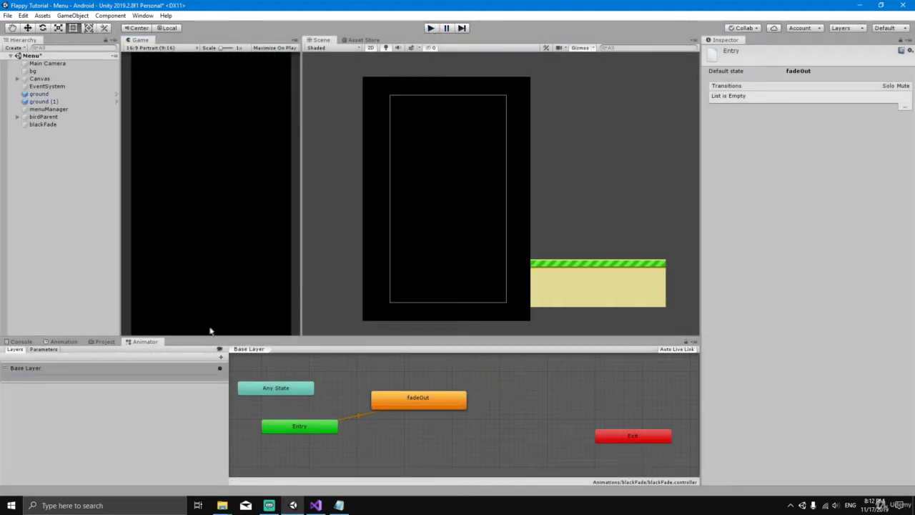
{"action": "left_click", "coordinate": [430, 29]}
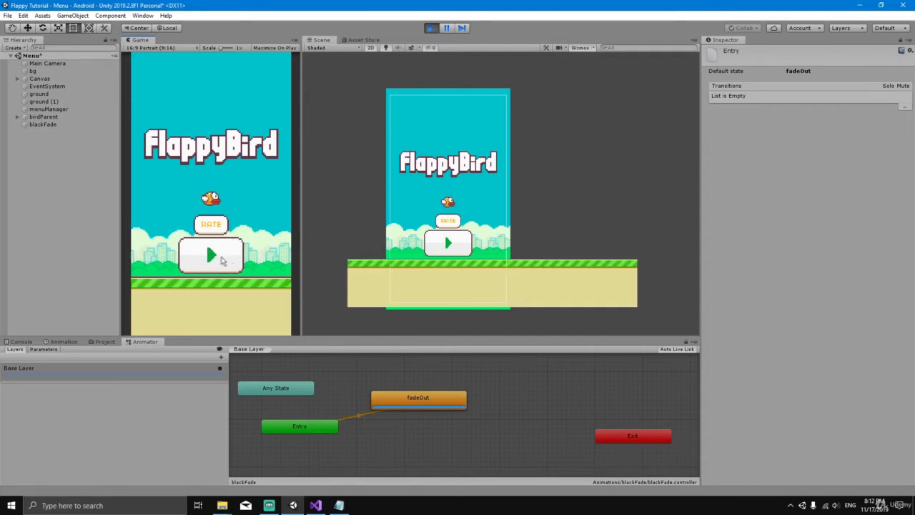
{"action": "left_click", "coordinate": [211, 258]}
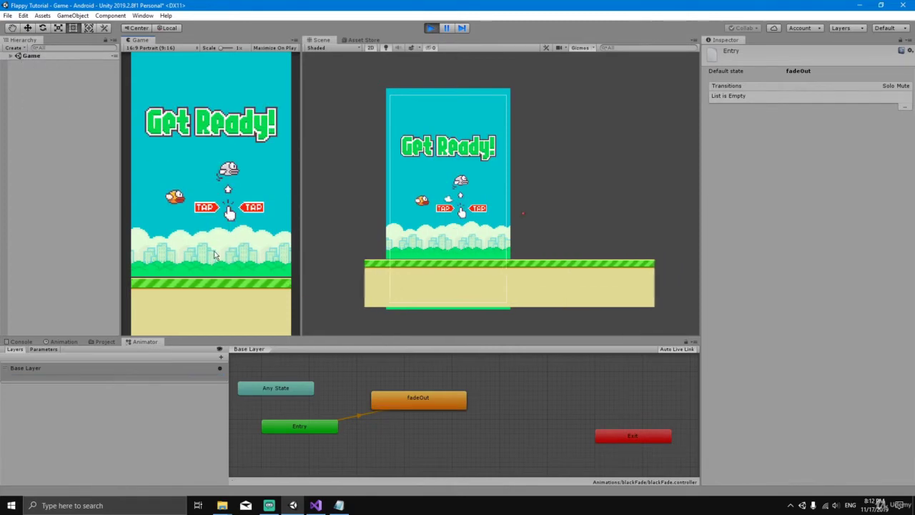
{"action": "left_click", "coordinate": [433, 27]}
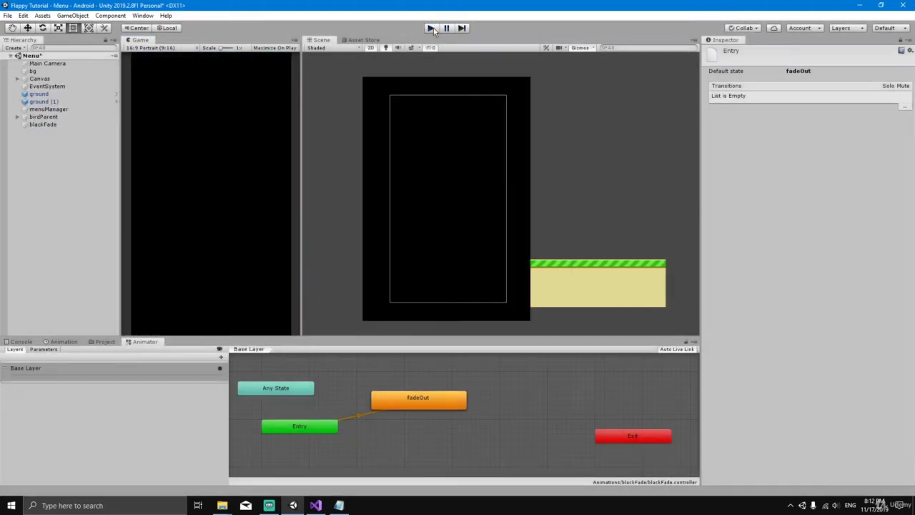
{"action": "left_click", "coordinate": [49, 126]}
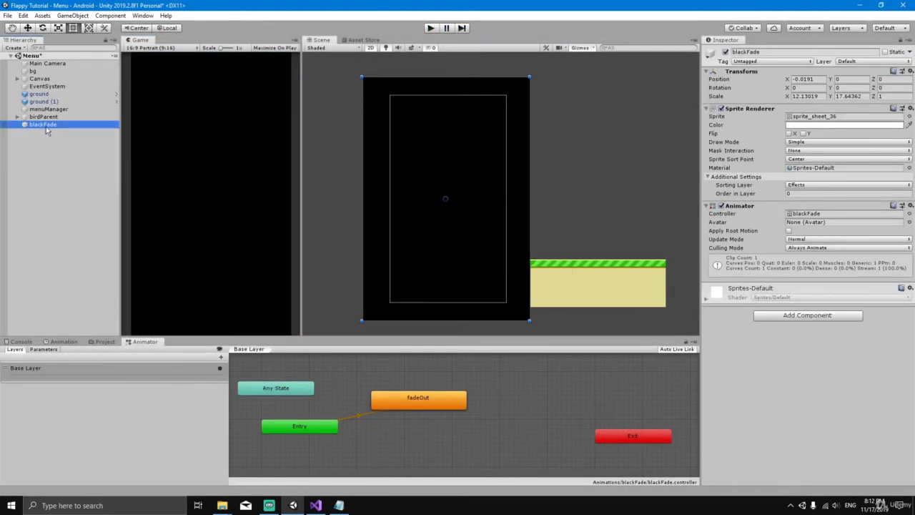
Step: Create a clip named fadeIn in Assets/Animations/blackFade, saved beside fadeOut, and keep it selected for editing
{"action": "left_click", "coordinate": [64, 342]}
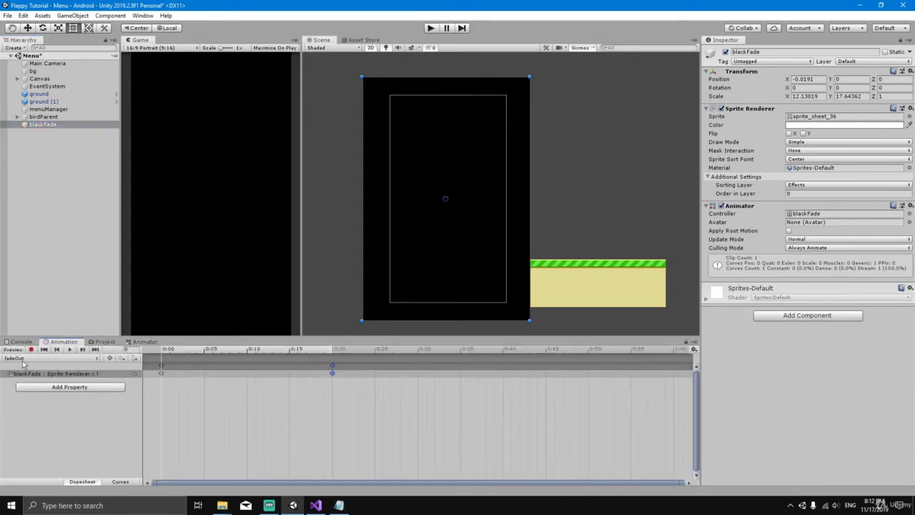
{"action": "left_click", "coordinate": [71, 359]}
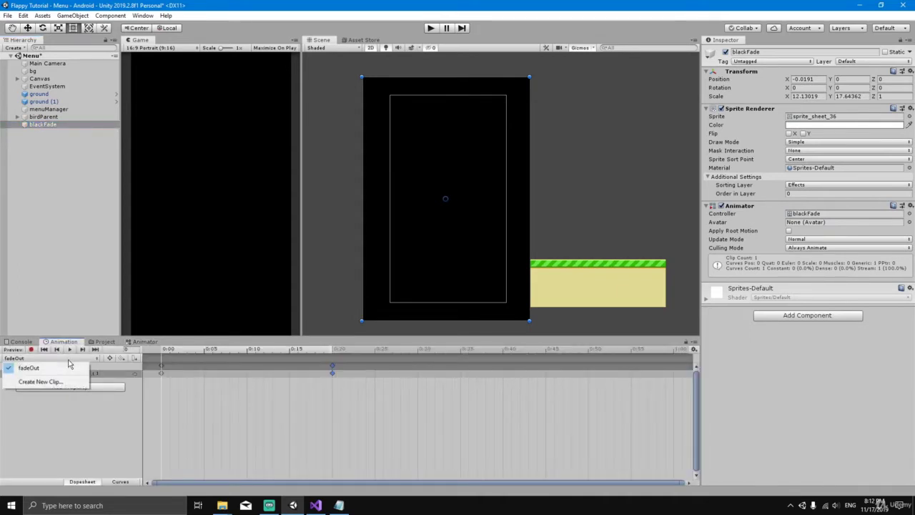
{"action": "left_click", "coordinate": [66, 383]}
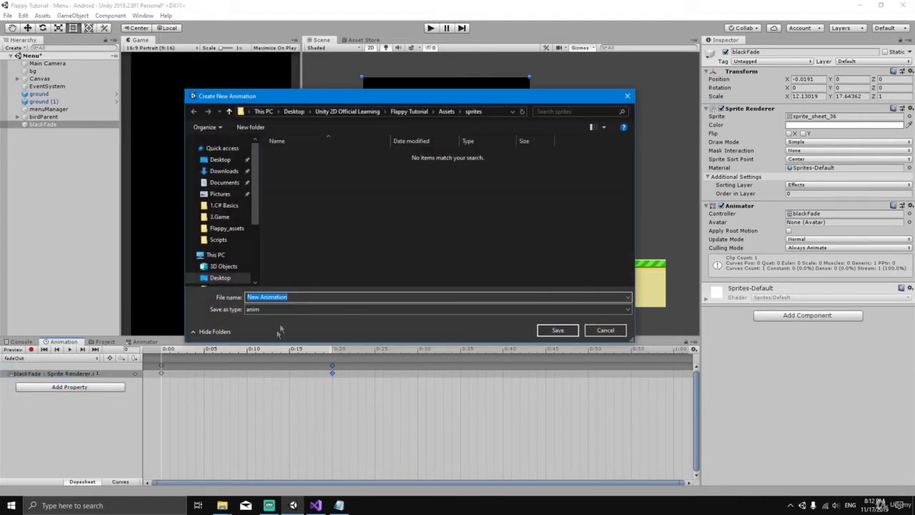
{"action": "left_click", "coordinate": [446, 112]}
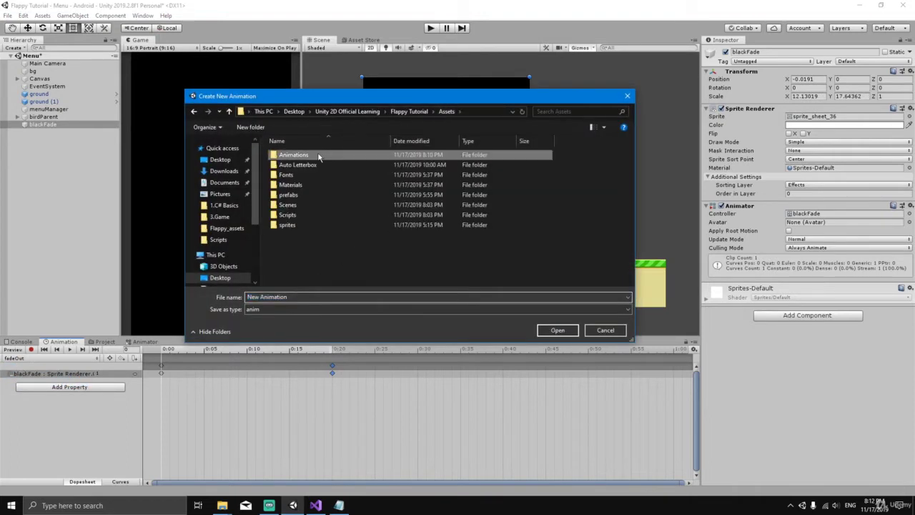
{"action": "double_click", "coordinate": [293, 154]}
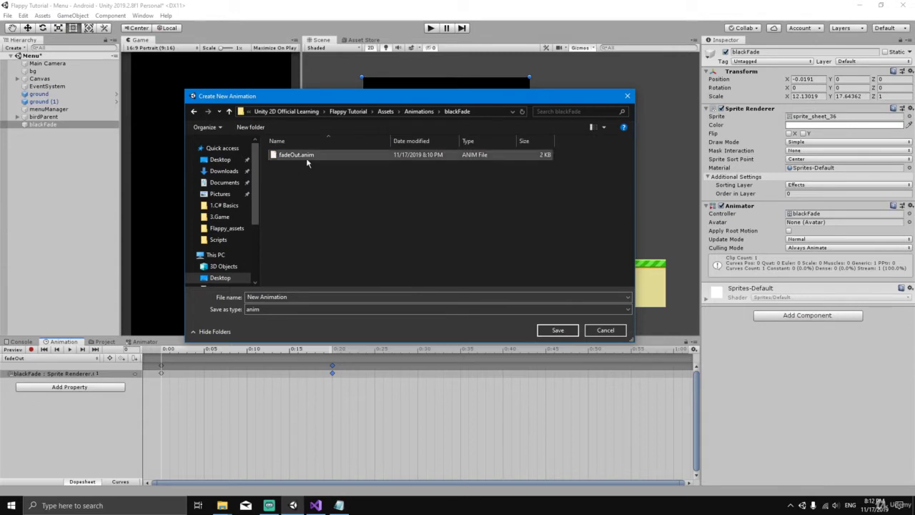
{"action": "left_click", "coordinate": [239, 297]}
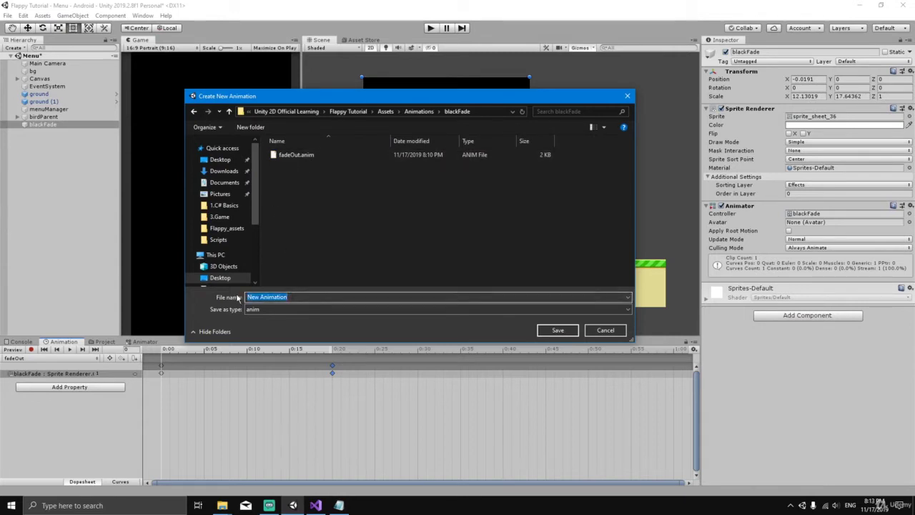
{"action": "key", "text": "BackSpace"}
{"action": "type", "text": "fadeIn"}
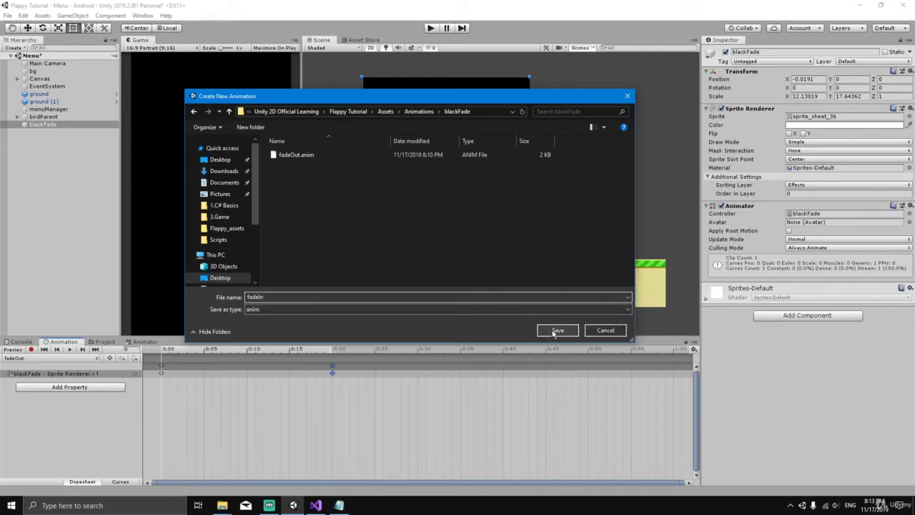
{"action": "left_click", "coordinate": [556, 330]}
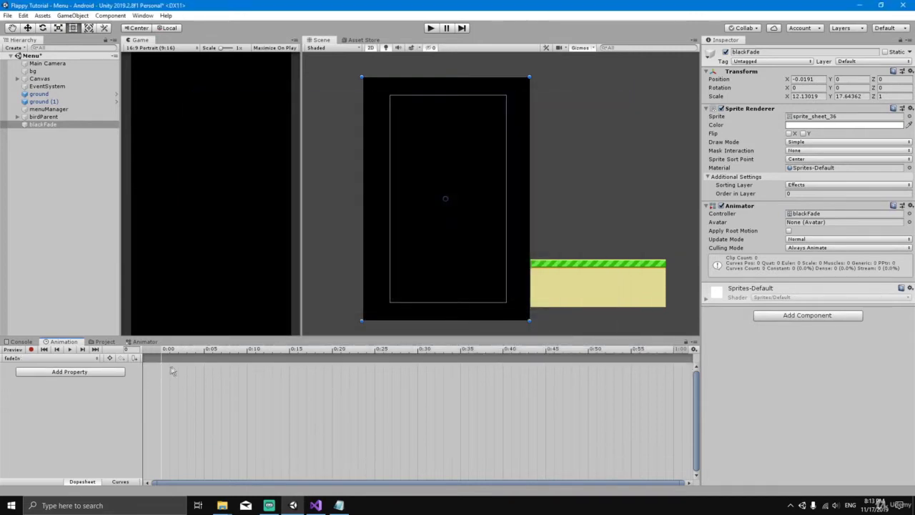
{"action": "left_click", "coordinate": [89, 358]}
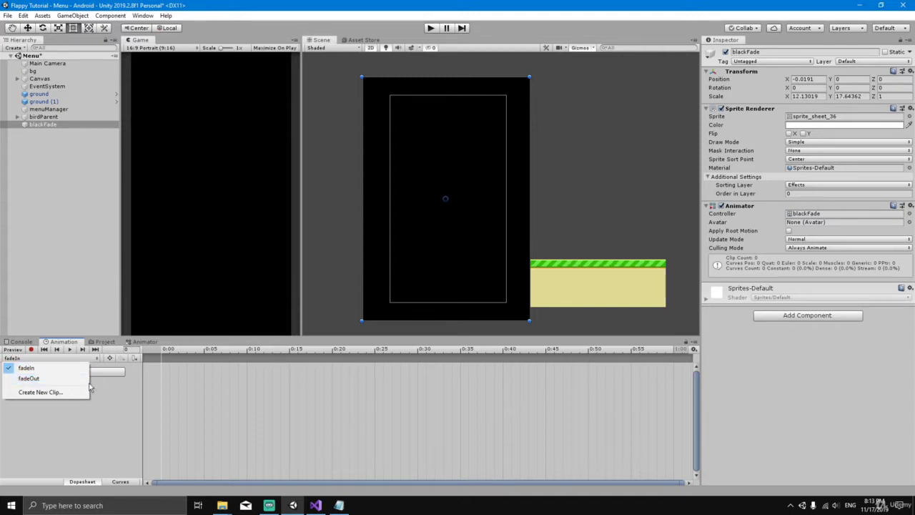
{"action": "left_click", "coordinate": [116, 387]}
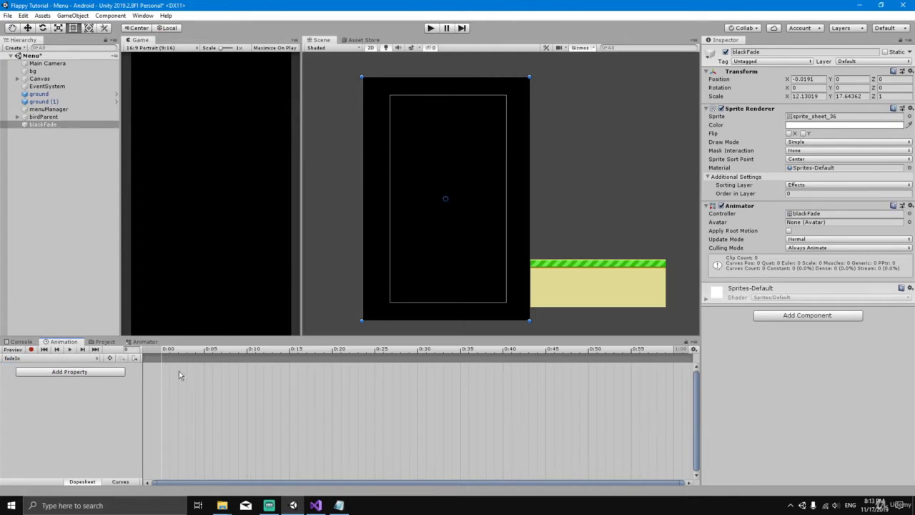
Step: Record fadeIn keys for Sprite Renderer Color alpha: 0 at 0:00 and 255 at 0:20
{"action": "left_click", "coordinate": [31, 350]}
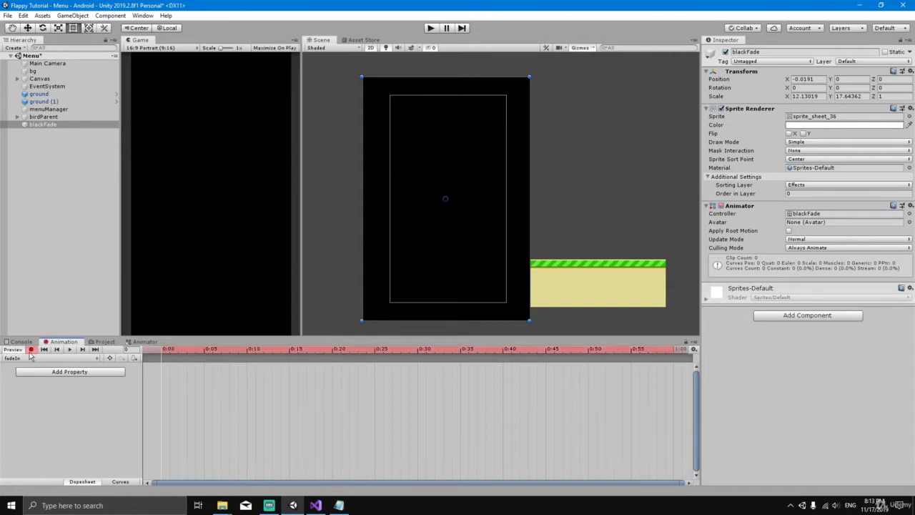
{"action": "left_click", "coordinate": [832, 125]}
{"action": "left_click_drag", "start_coordinate": [314, 312], "coordinate": [289, 313]}
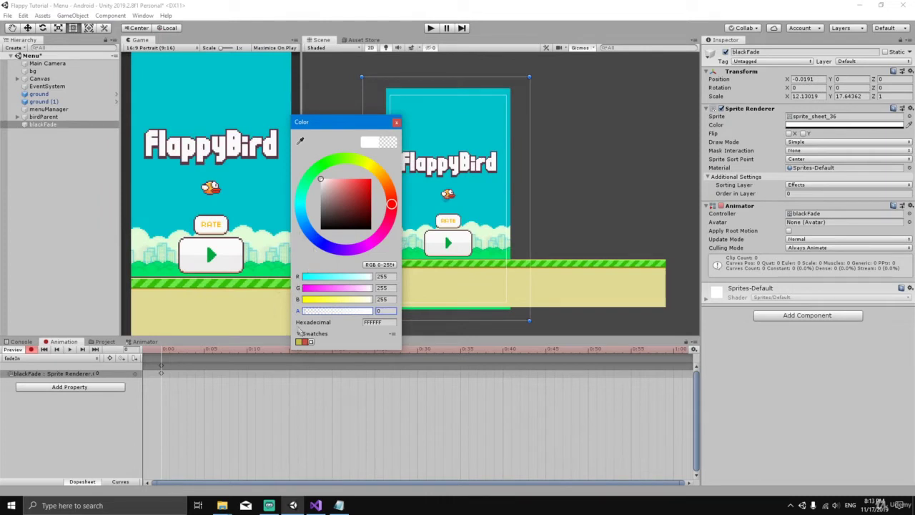
{"action": "left_click", "coordinate": [398, 123]}
{"action": "left_click", "coordinate": [332, 356]}
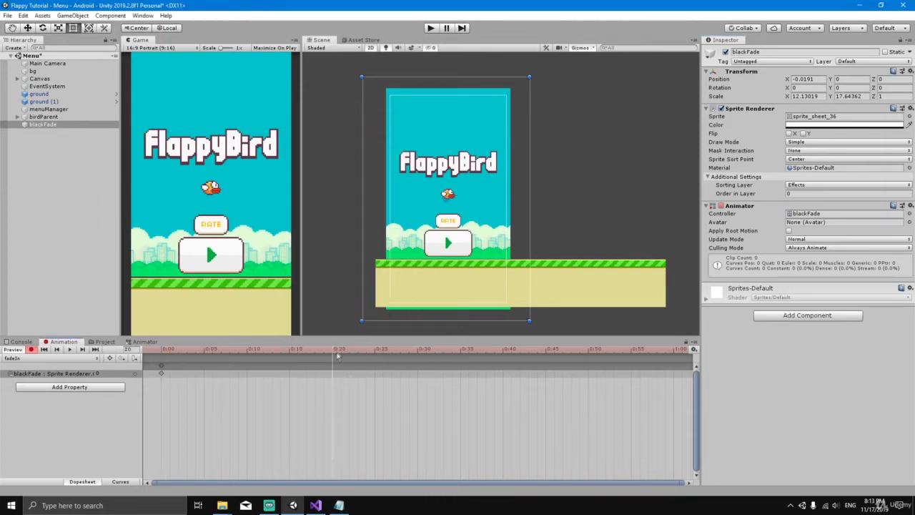
{"action": "mouse_move", "coordinate": [333, 355]}
{"action": "left_mouse_down"}
{"action": "mouse_move", "coordinate": [325, 351]}
{"action": "mouse_move", "coordinate": [349, 349]}
{"action": "mouse_move", "coordinate": [281, 350]}
{"action": "mouse_move", "coordinate": [391, 352]}
{"action": "mouse_move", "coordinate": [332, 355]}
{"action": "left_mouse_up"}
{"action": "left_click", "coordinate": [838, 125]}
{"action": "left_click_drag", "start_coordinate": [355, 312], "coordinate": [374, 312]}
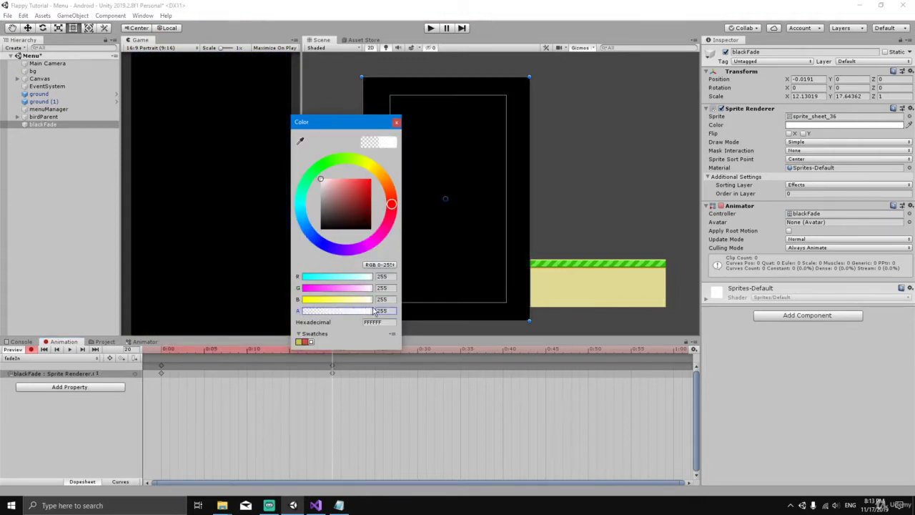
{"action": "left_click", "coordinate": [397, 122]}
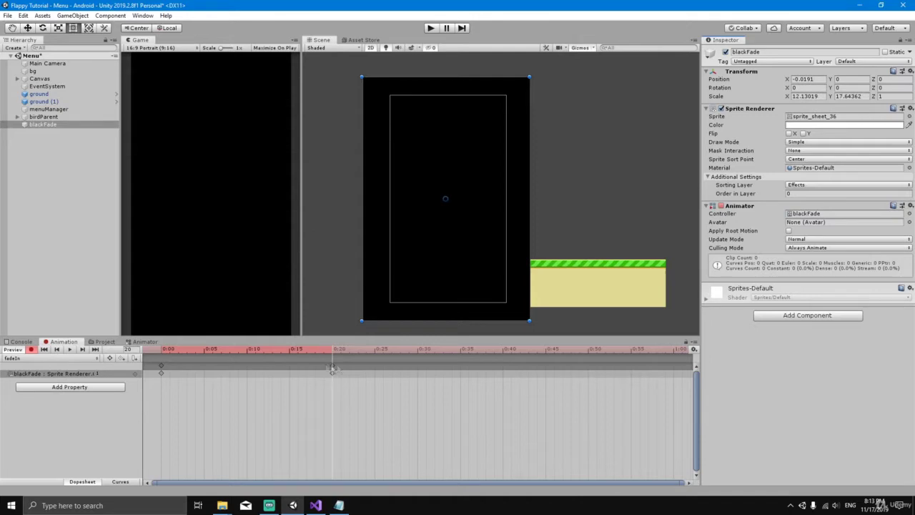
Step: Move the opaque keyframe to about 0:30, preview the fade, and turn recording off
{"action": "left_click", "coordinate": [70, 350]}
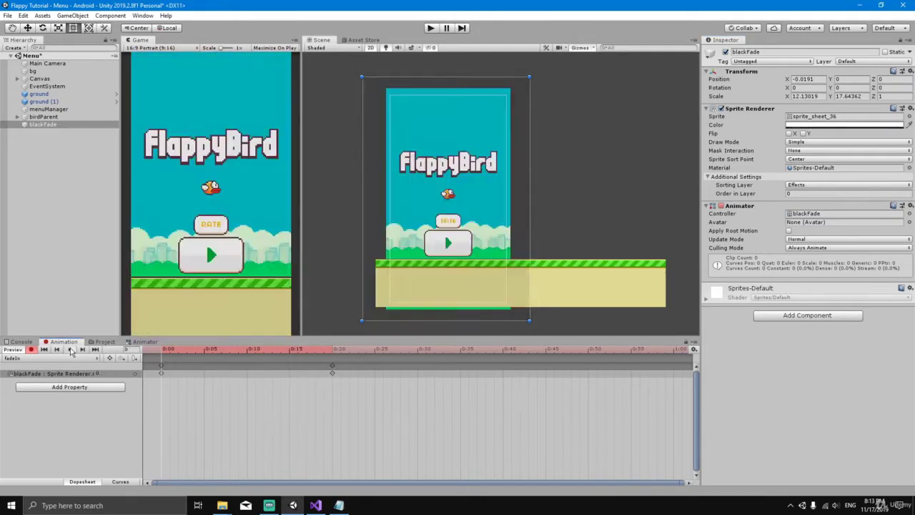
{"action": "left_click", "coordinate": [332, 370]}
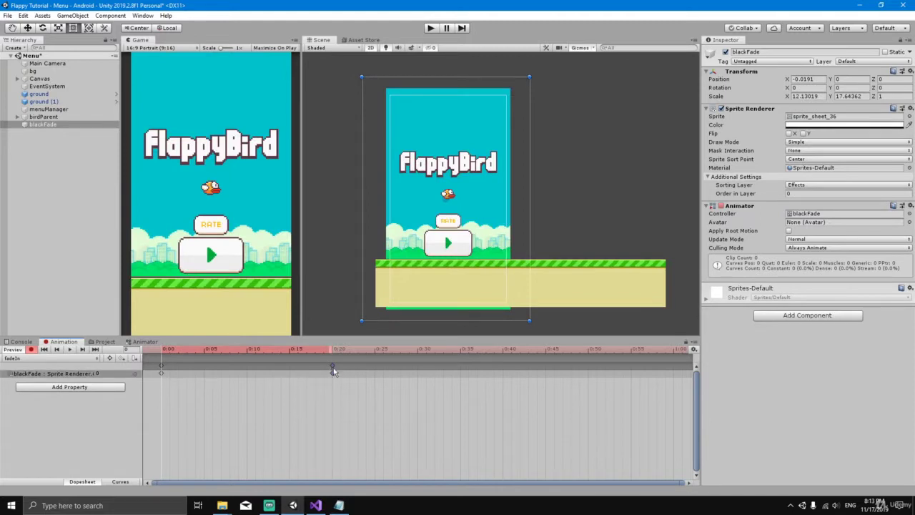
{"action": "left_click_drag", "start_coordinate": [333, 372], "coordinate": [418, 376]}
{"action": "left_click", "coordinate": [72, 349]}
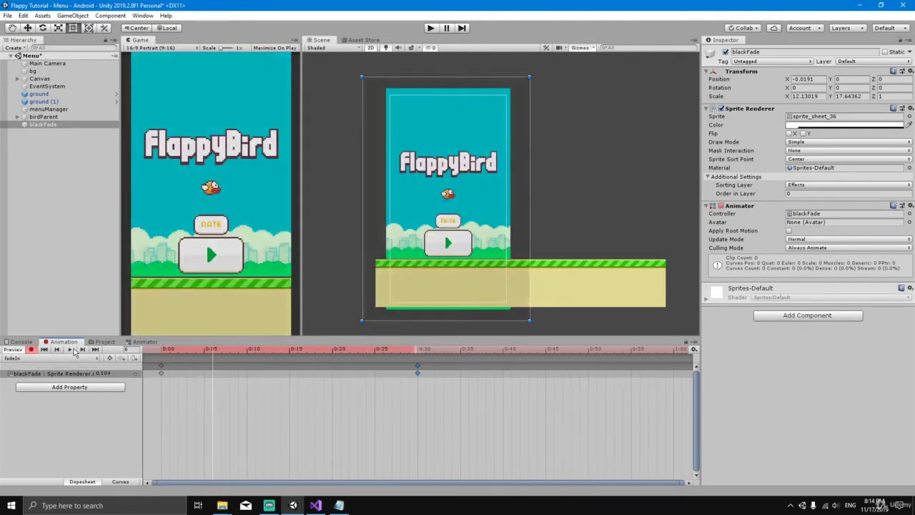
{"action": "left_click", "coordinate": [73, 350]}
{"action": "left_click", "coordinate": [31, 349]}
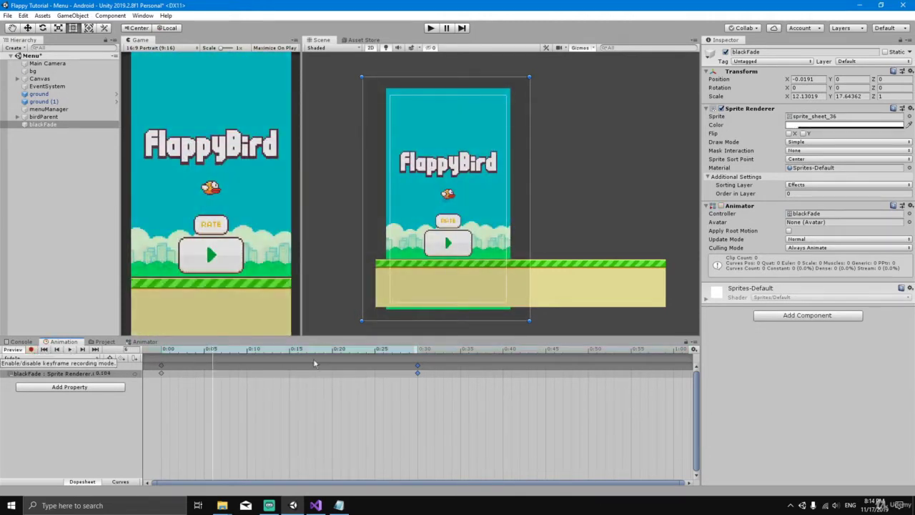
Step: Rearrange the Animator graph so fadeIn sits above fadeOut, with both states in view
{"action": "left_click", "coordinate": [145, 342]}
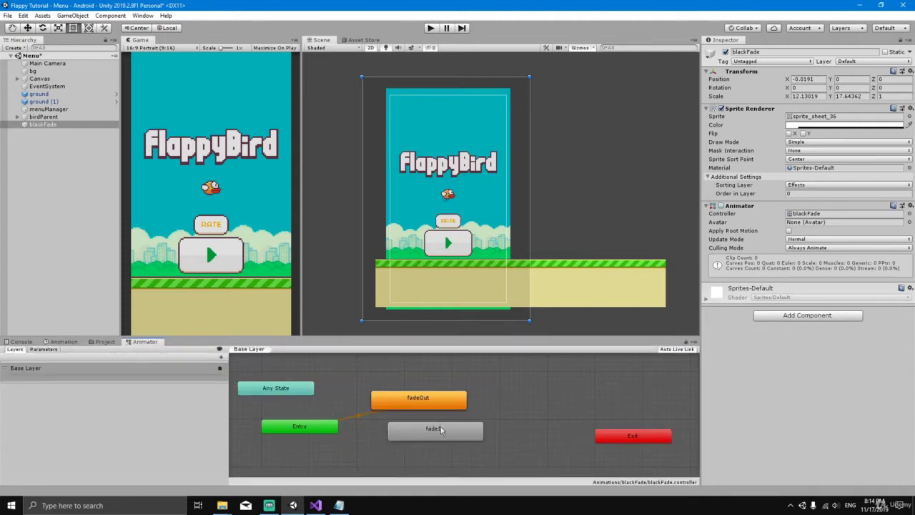
{"action": "mouse_move", "coordinate": [442, 432]}
{"action": "left_mouse_down"}
{"action": "mouse_move", "coordinate": [440, 379]}
{"action": "mouse_move", "coordinate": [430, 397]}
{"action": "mouse_move", "coordinate": [452, 418]}
{"action": "left_mouse_up"}
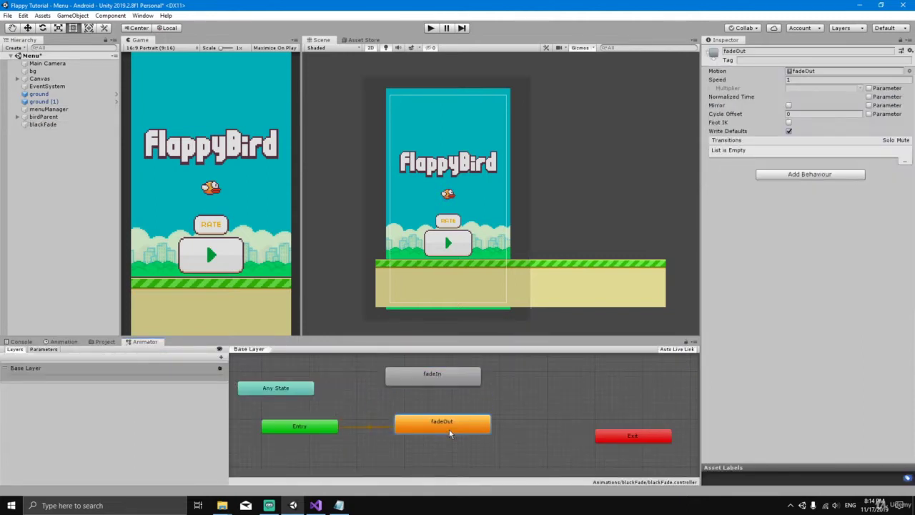
{"action": "left_click_drag", "start_coordinate": [444, 381], "coordinate": [458, 380]}
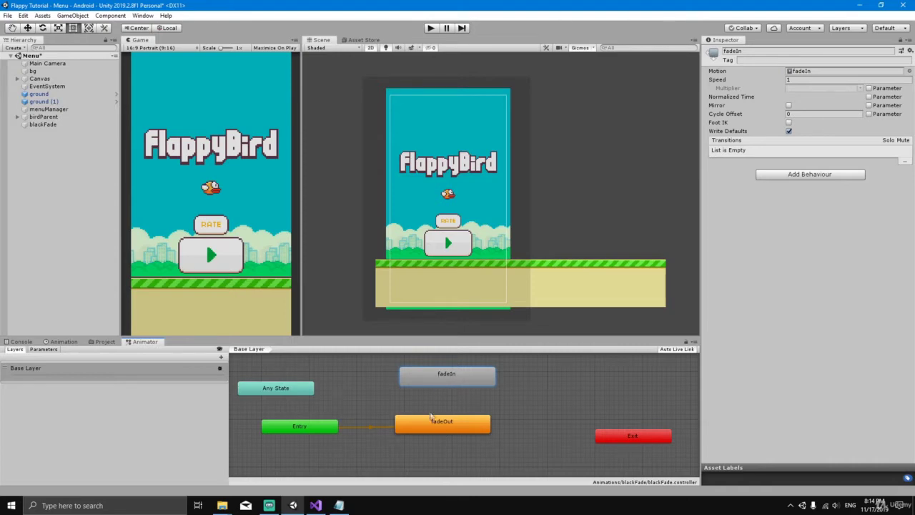
{"action": "scroll", "coordinate": [467, 423], "scroll_direction": "up", "scroll_amount": 3}
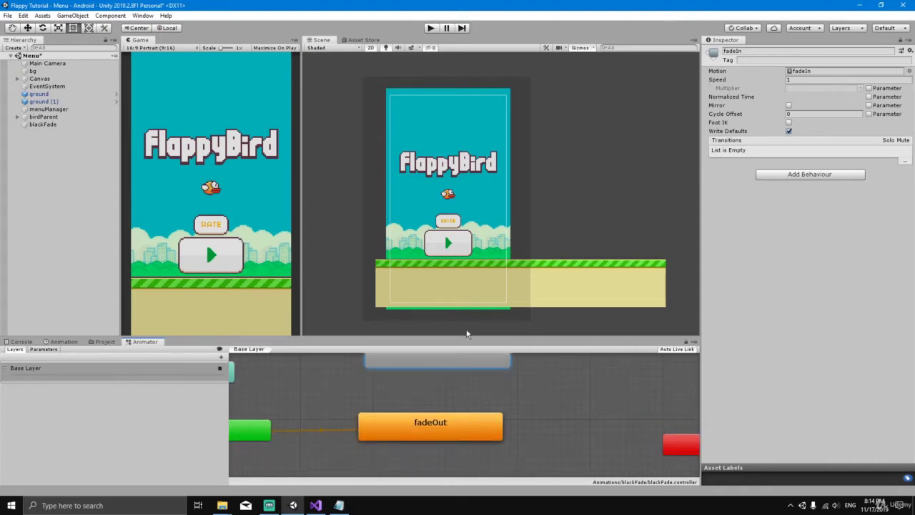
{"action": "left_click_drag", "start_coordinate": [466, 334], "coordinate": [473, 300]}
{"action": "middle_click_drag", "start_coordinate": [457, 364], "coordinate": [468, 402]}
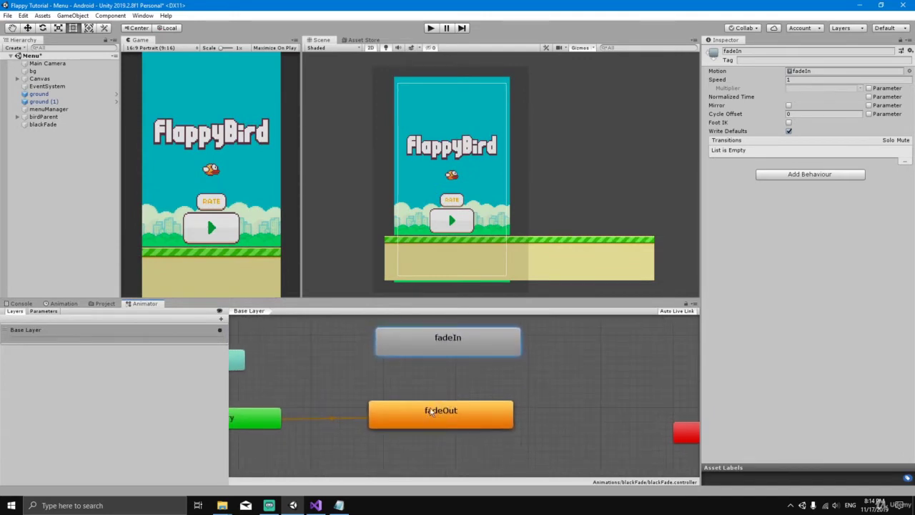
Step: Draw a transition arrow from the fadeOut state to the fadeIn state
{"action": "right_click", "coordinate": [443, 415]}
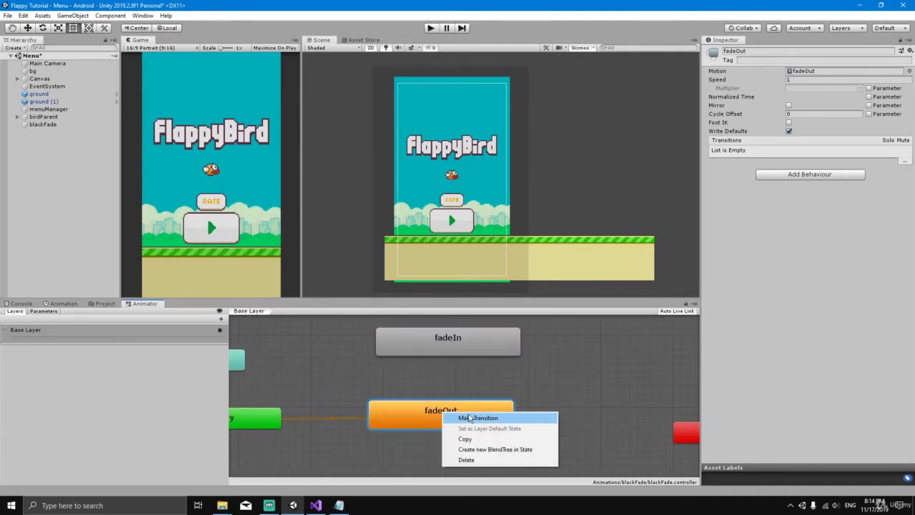
{"action": "left_click", "coordinate": [468, 418]}
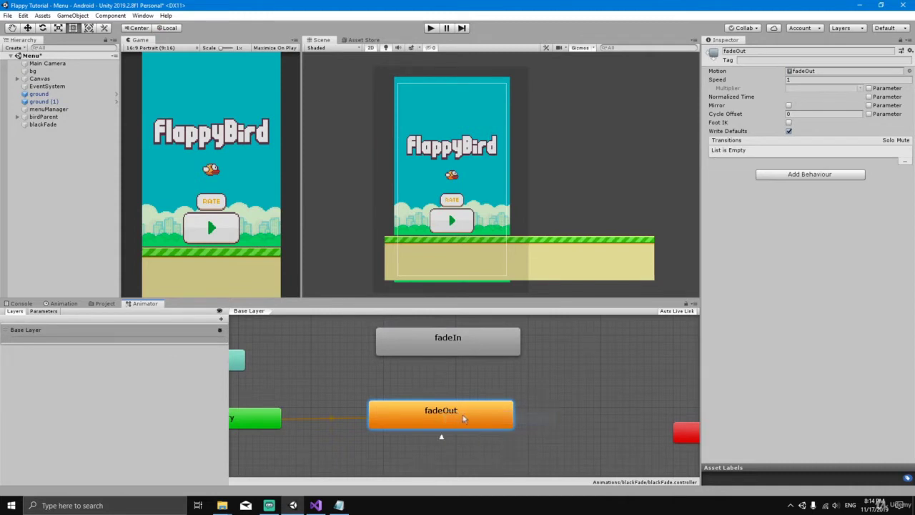
{"action": "left_click", "coordinate": [448, 346]}
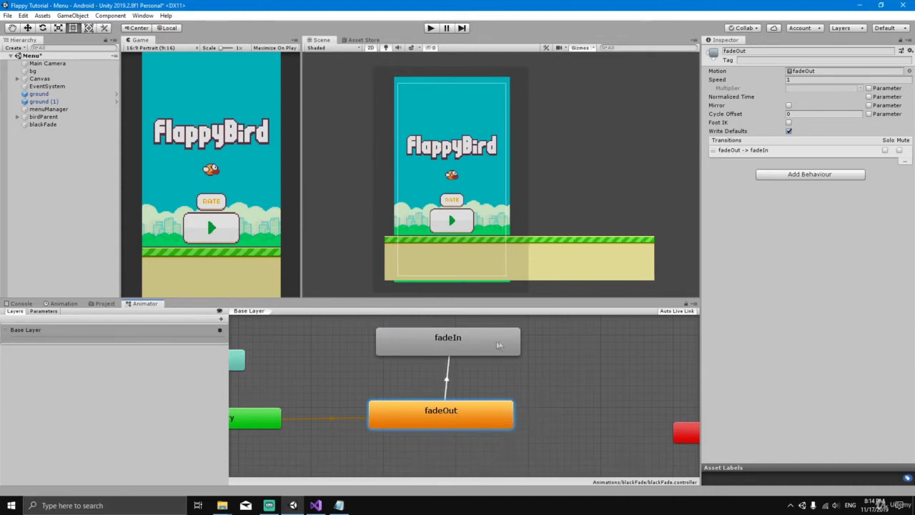
{"action": "mouse_move", "coordinate": [476, 347]}
{"action": "left_mouse_down"}
{"action": "mouse_move", "coordinate": [486, 350]}
{"action": "mouse_move", "coordinate": [478, 349]}
{"action": "left_mouse_up"}
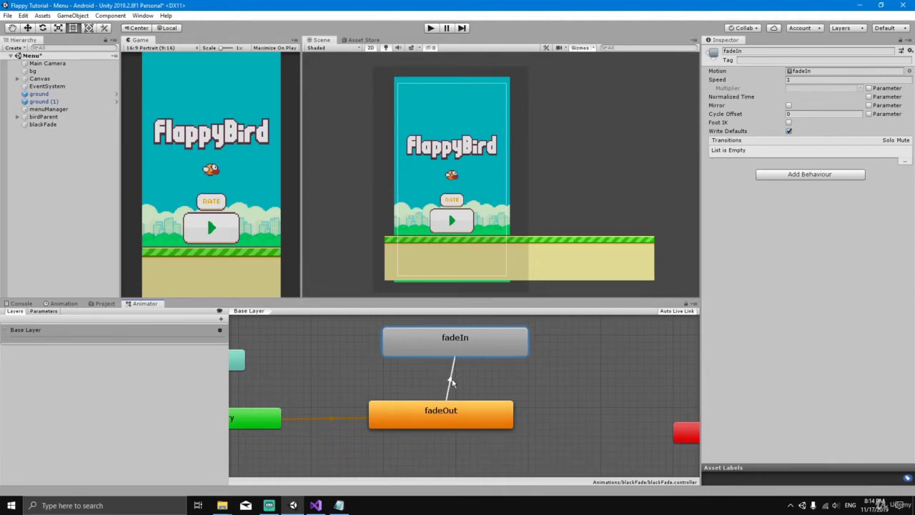
{"action": "scroll", "coordinate": [449, 380], "scroll_direction": "up", "scroll_amount": 3}
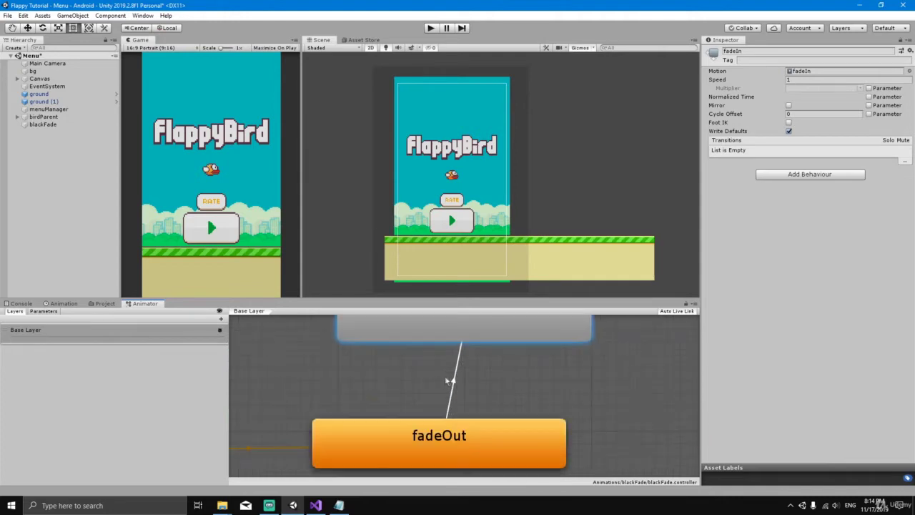
{"action": "scroll", "coordinate": [453, 392], "scroll_direction": "down", "scroll_amount": 5}
Step: Turn off Has Exit Time and Fixed Duration on the fadeOut→fadeIn transition, set Transition Duration 0, and show Parameters
{"action": "left_click", "coordinate": [458, 379]}
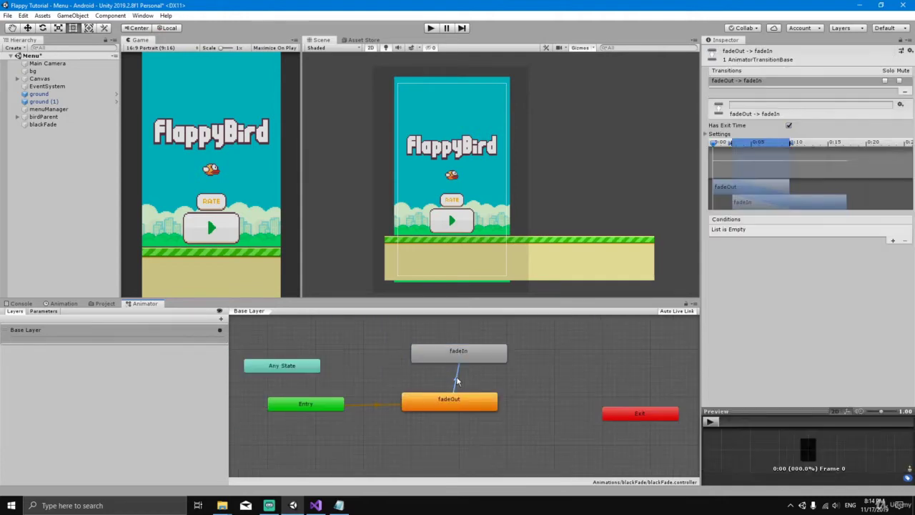
{"action": "scroll", "coordinate": [475, 377], "scroll_direction": "up", "scroll_amount": 1}
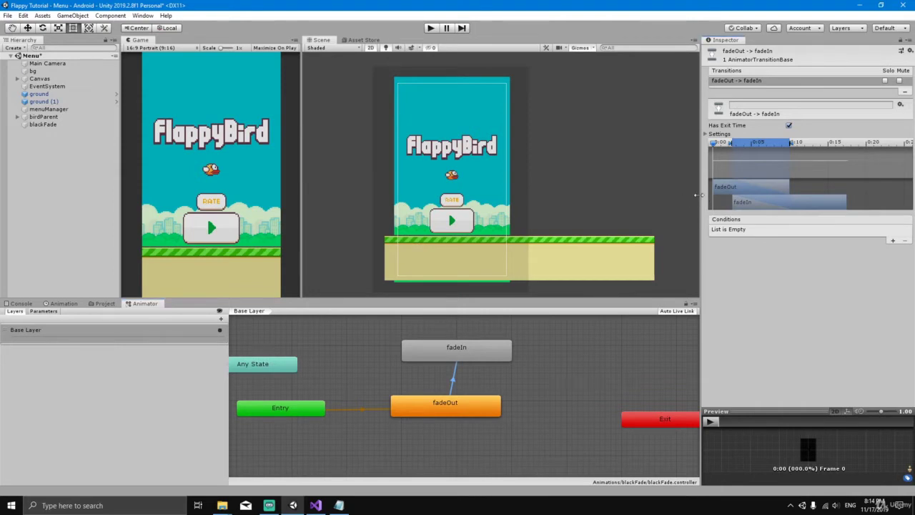
{"action": "left_click_drag", "start_coordinate": [700, 198], "coordinate": [680, 197]}
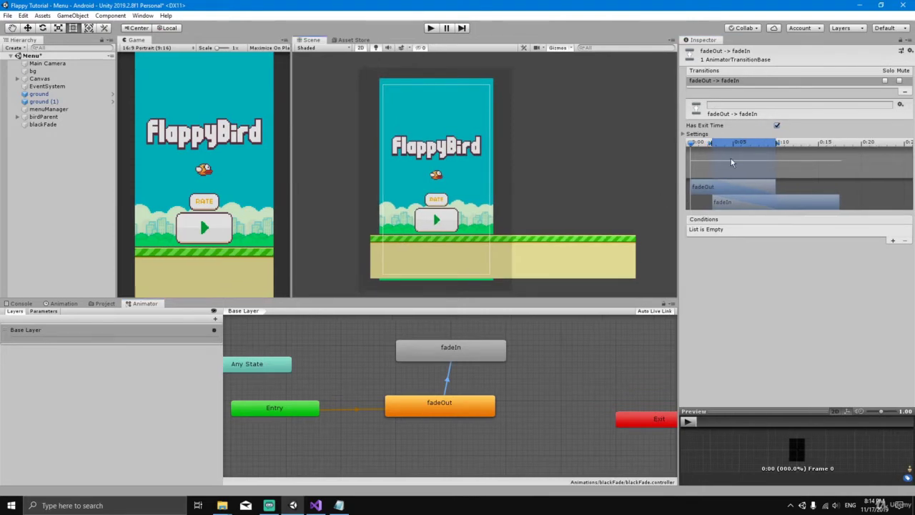
{"action": "left_click", "coordinate": [687, 134]}
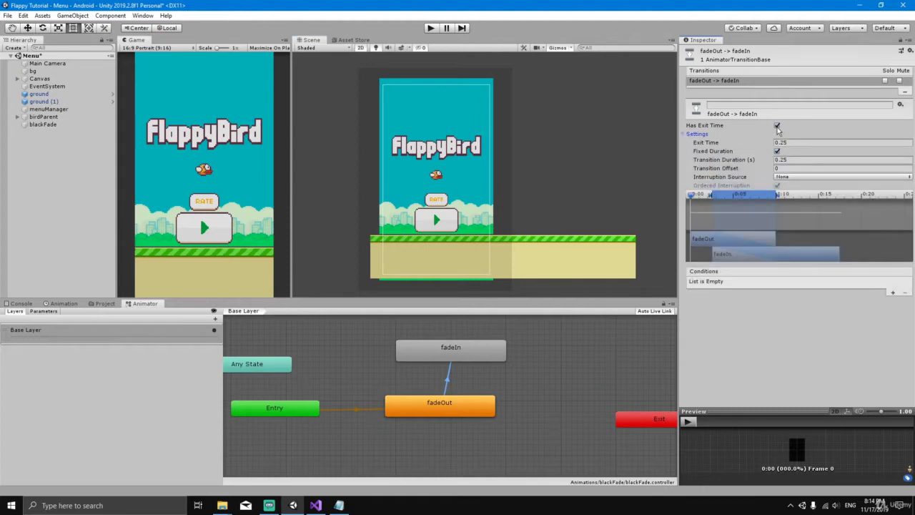
{"action": "left_click", "coordinate": [778, 125]}
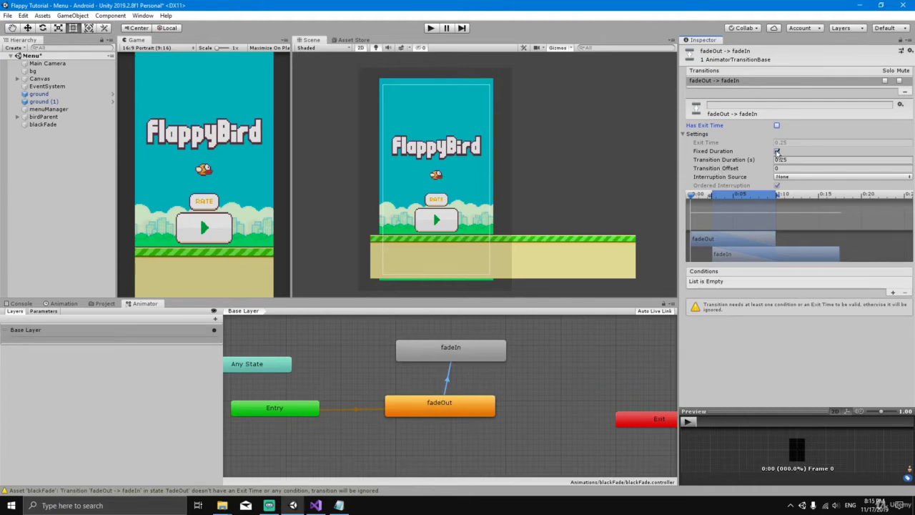
{"action": "left_click", "coordinate": [777, 151]}
{"action": "left_click", "coordinate": [788, 158]}
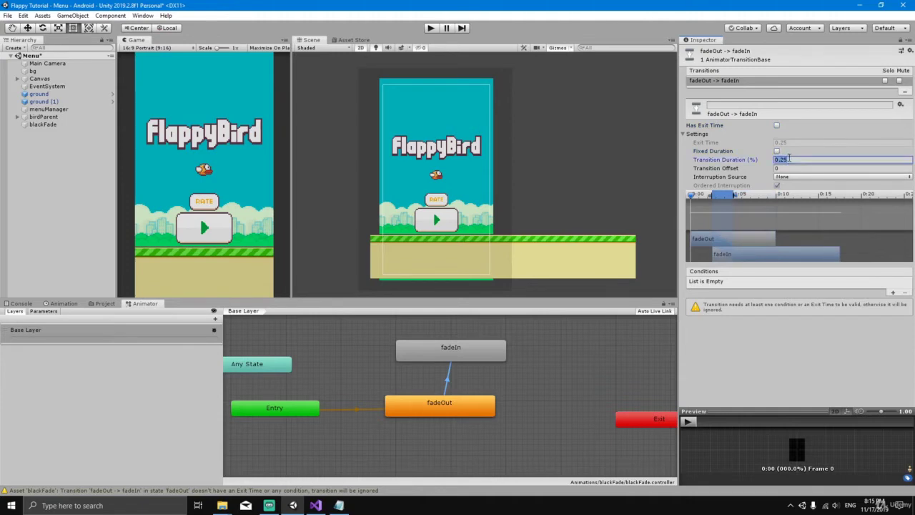
{"action": "type", "text": "0"}
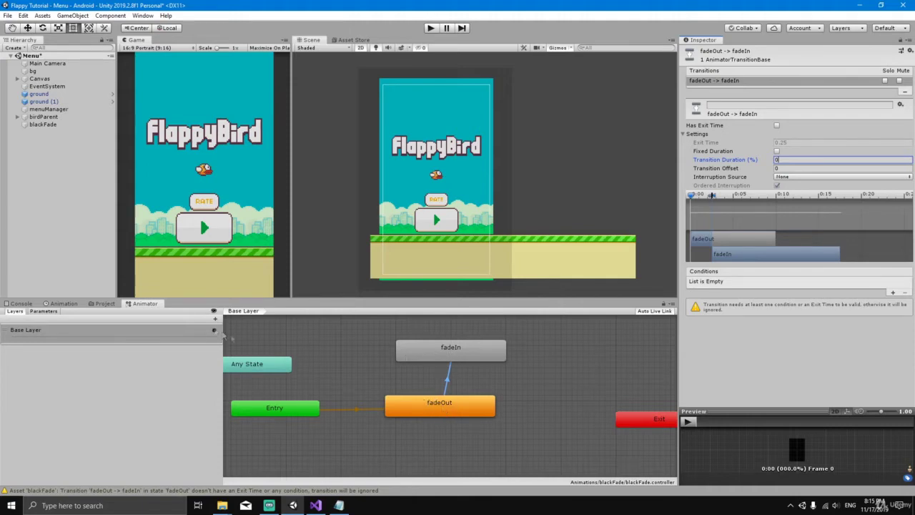
{"action": "left_click", "coordinate": [45, 312]}
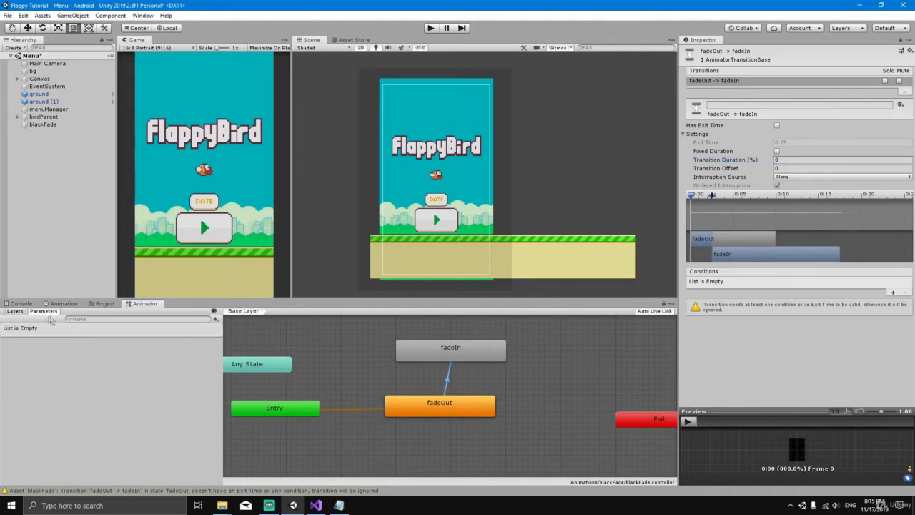
Step: Add a Trigger named fadeOut to the blackFade Animator's Parameters list
{"action": "left_click", "coordinate": [16, 312]}
{"action": "left_click", "coordinate": [43, 312]}
{"action": "left_click", "coordinate": [215, 319]}
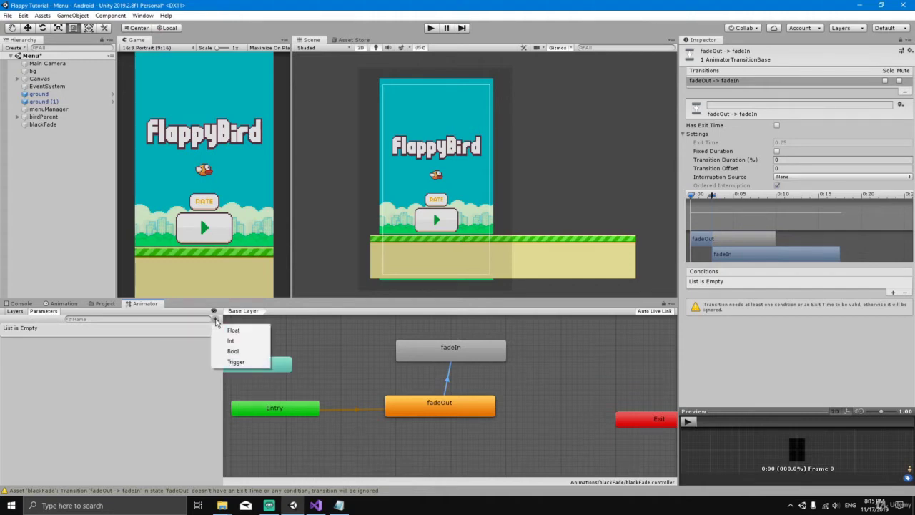
{"action": "left_click", "coordinate": [236, 362]}
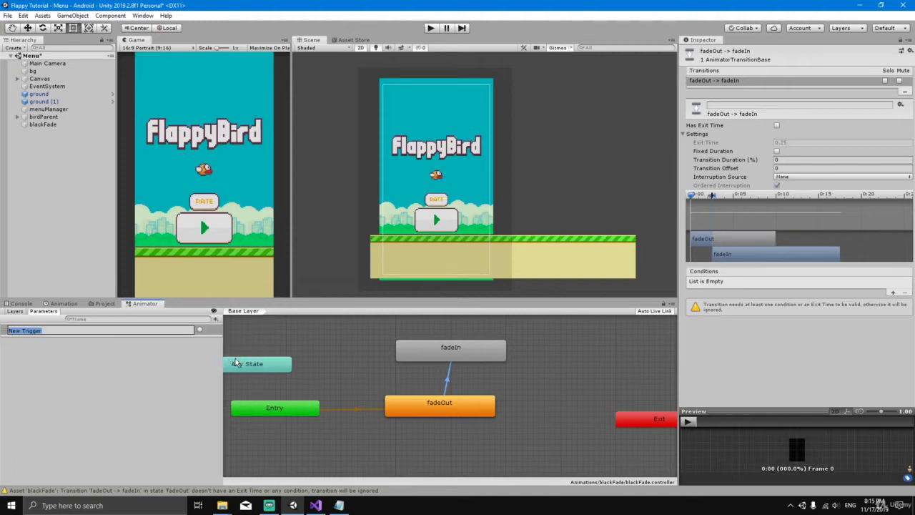
{"action": "type", "text": "fadeOut"}
{"action": "key", "text": "Return"}
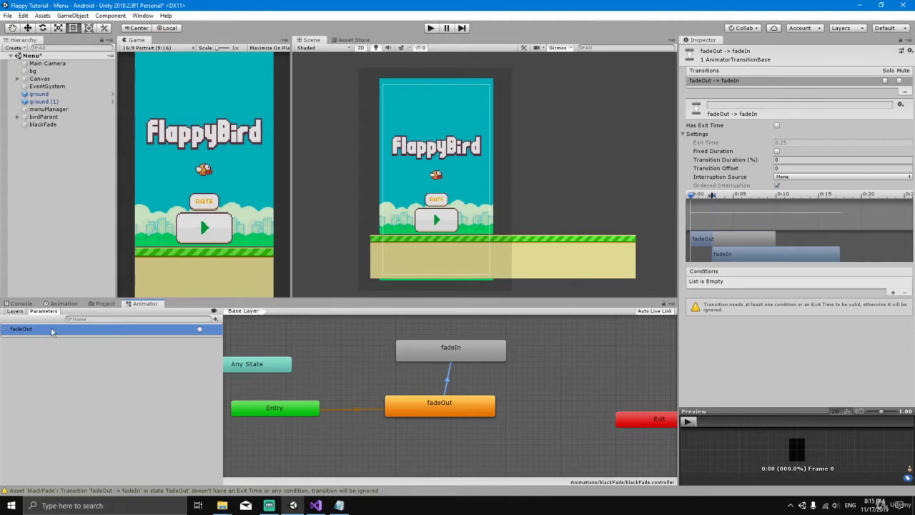
Step: Run the Menu scene, fire the fadeOut trigger from the Parameters list, then stop playing
{"action": "left_click", "coordinate": [431, 29]}
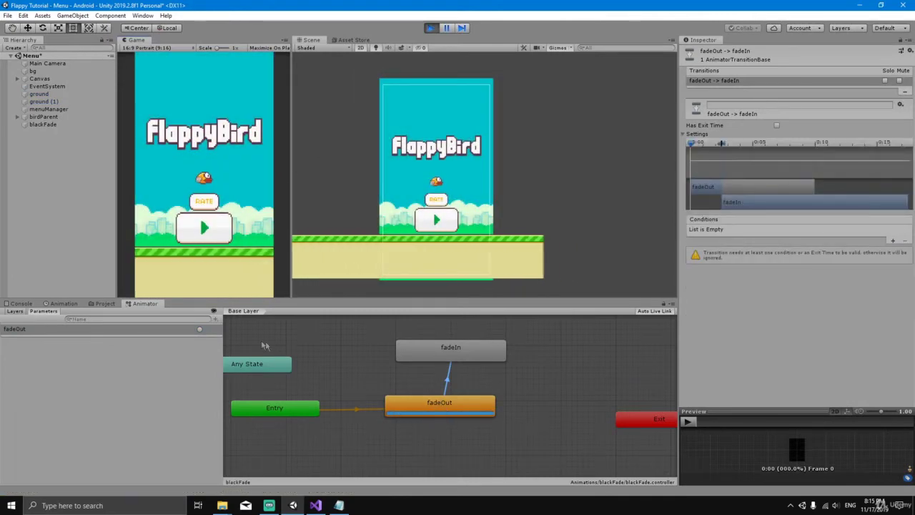
{"action": "left_click", "coordinate": [201, 330]}
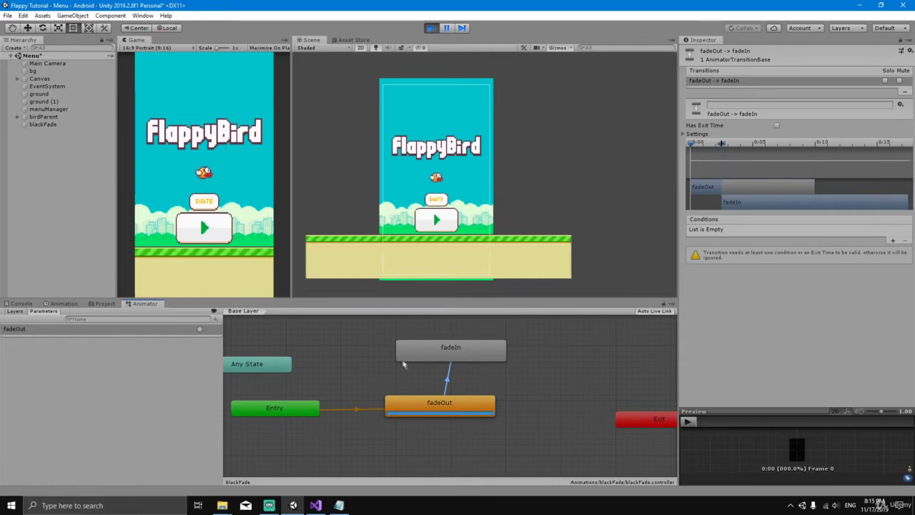
{"action": "left_click", "coordinate": [430, 27]}
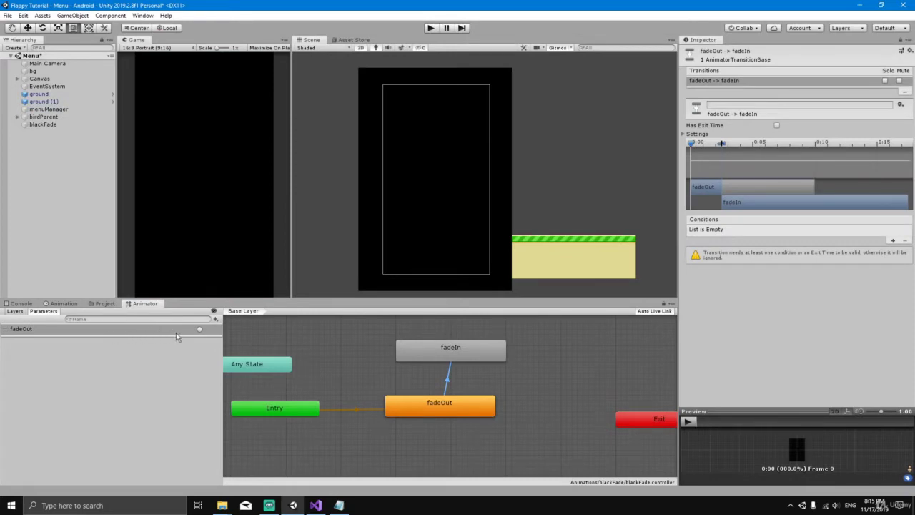
Step: Add a condition using the fadeOut trigger to the fadeOut→fadeIn transition
{"action": "left_click", "coordinate": [892, 242]}
{"action": "left_click", "coordinate": [735, 233]}
{"action": "left_click", "coordinate": [733, 230]}
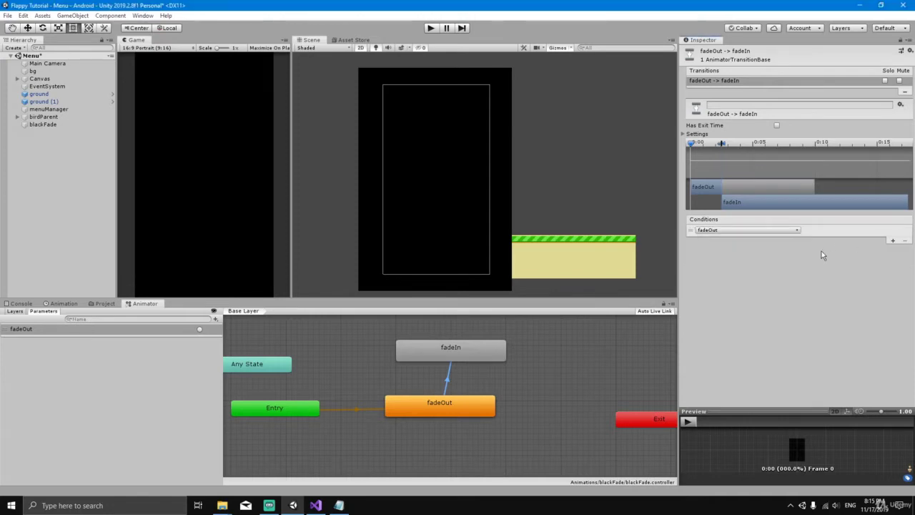
{"action": "left_click", "coordinate": [733, 230]}
{"action": "left_click", "coordinate": [733, 232]}
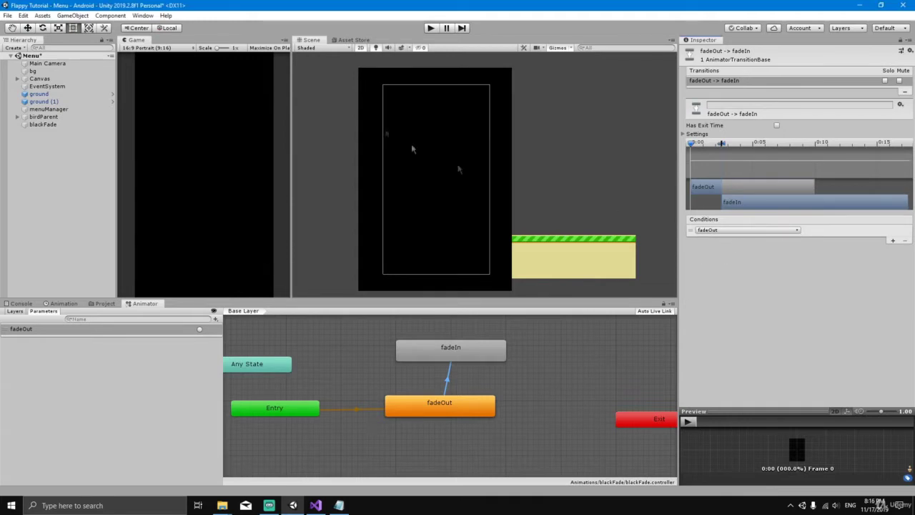
Step: Play-test the menu, fire fadeOut to confirm the fade to black, then select the fadeIn state
{"action": "left_click", "coordinate": [432, 28]}
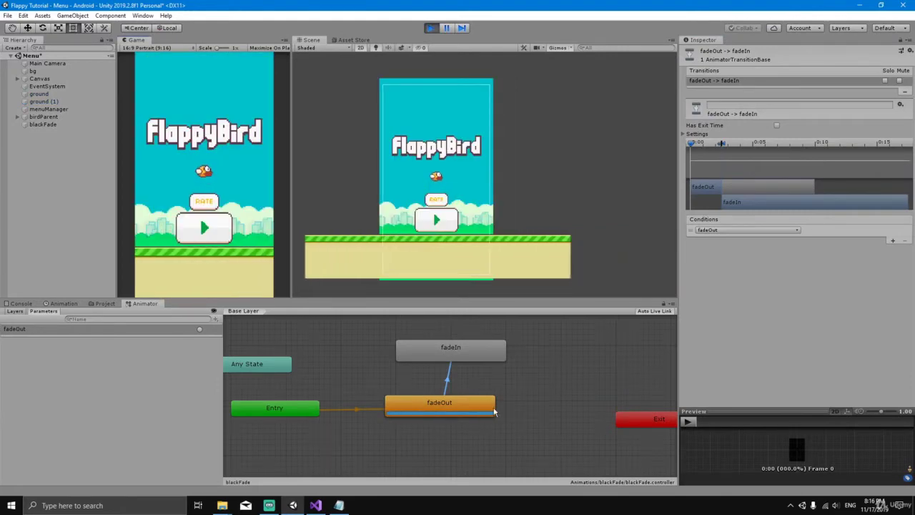
{"action": "left_click", "coordinate": [201, 330]}
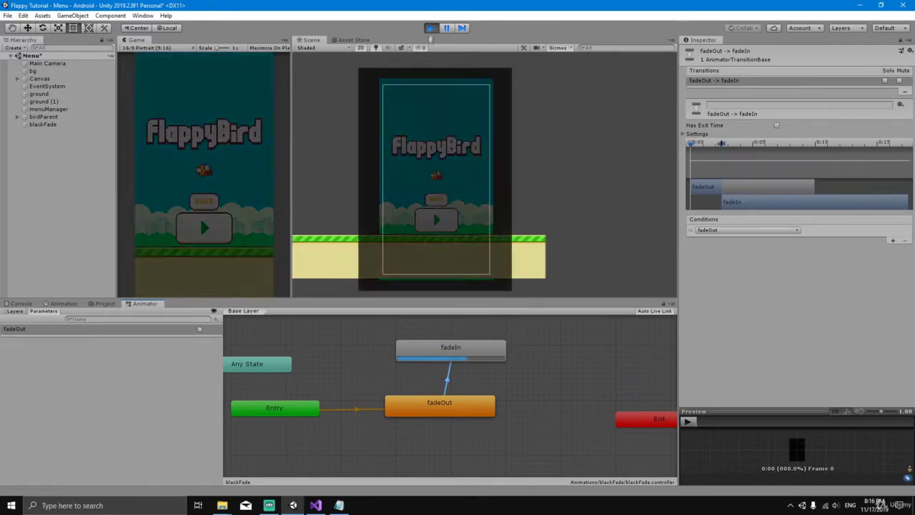
{"action": "left_click", "coordinate": [431, 29]}
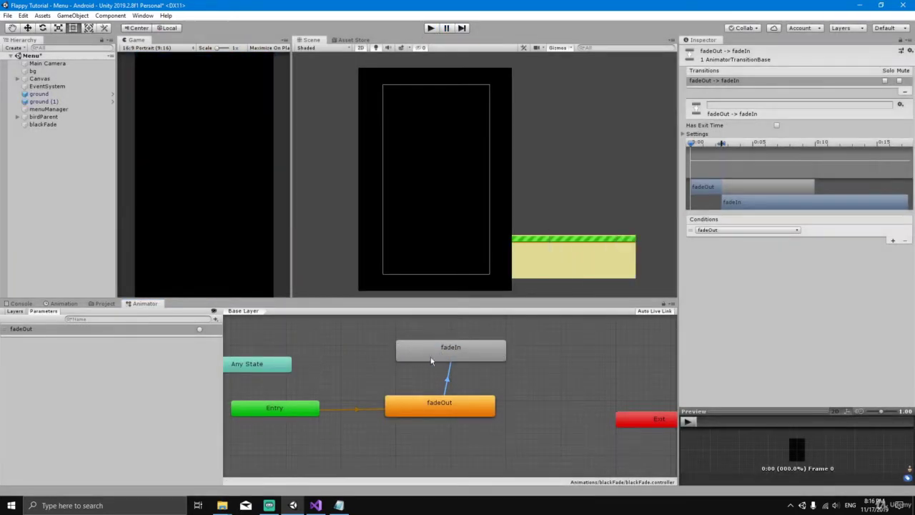
{"action": "left_click", "coordinate": [452, 352]}
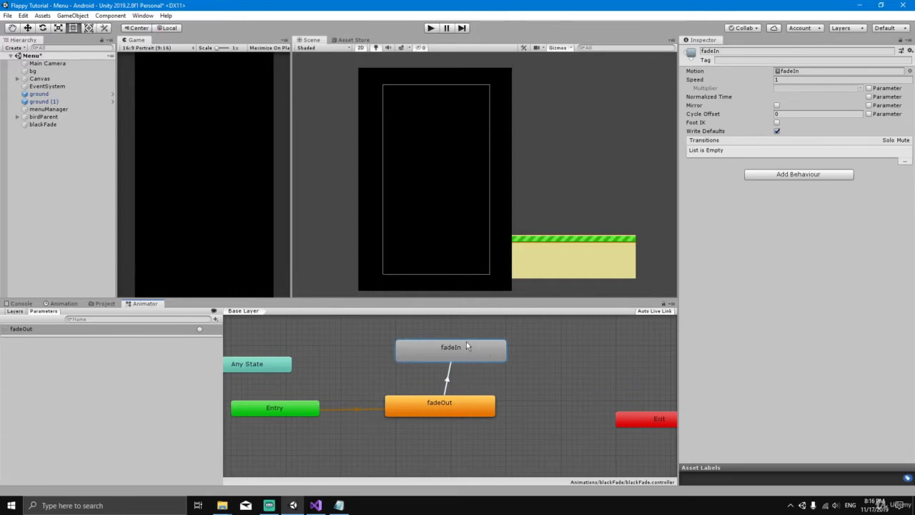
Step: Uncheck Loop Time on the fadeIn clip and retest the fadeOut trigger in Play mode
{"action": "double_click", "coordinate": [466, 344]}
{"action": "left_click", "coordinate": [777, 79]}
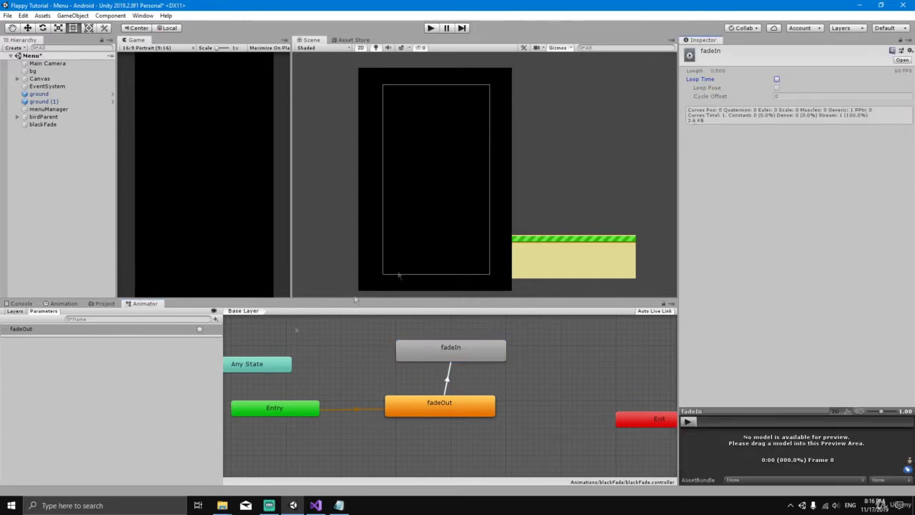
{"action": "left_click", "coordinate": [436, 30]}
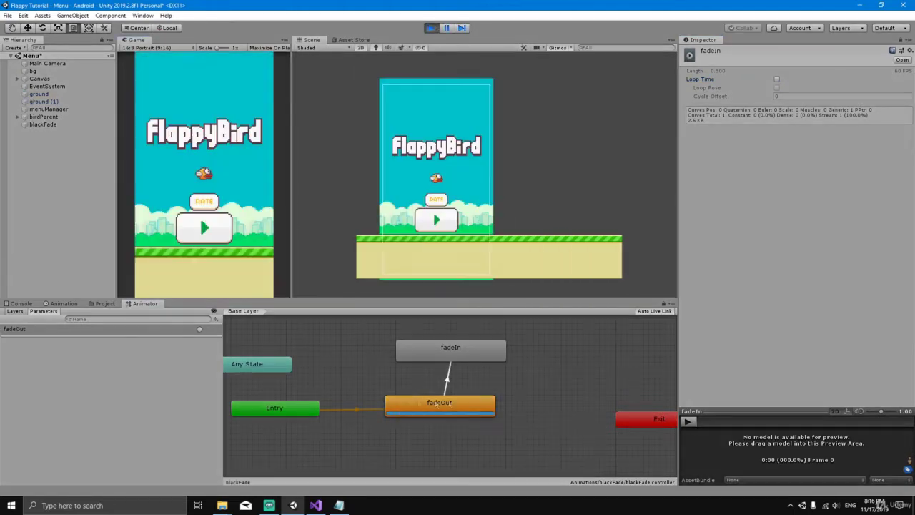
{"action": "left_click", "coordinate": [200, 330]}
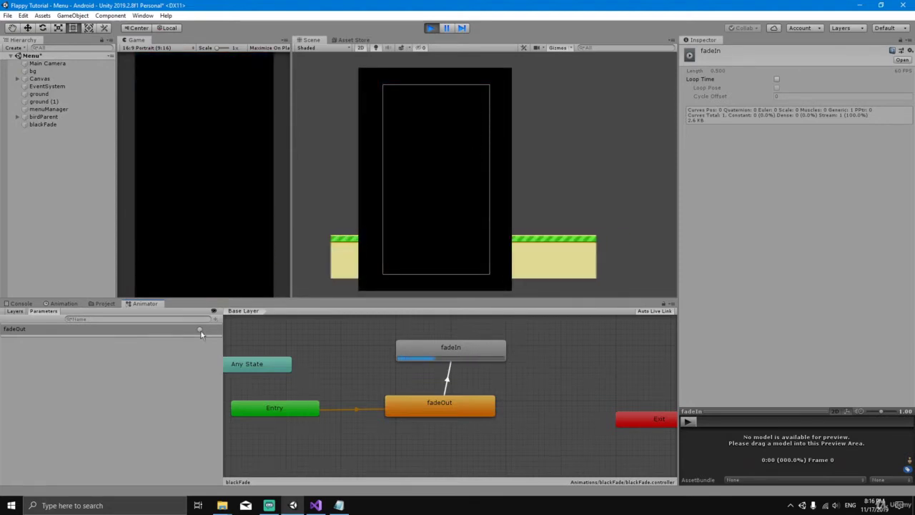
{"action": "key", "text": "ctrl+p"}
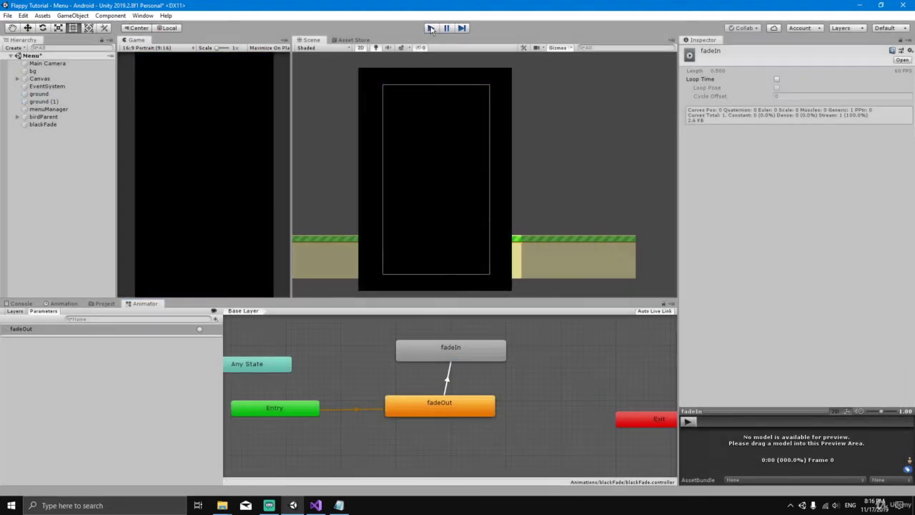
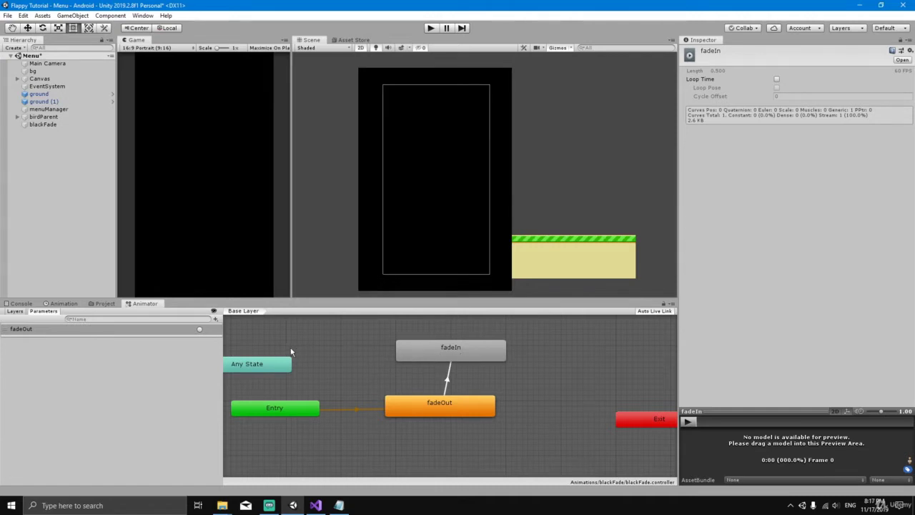
Step: Create an Animations folder inside the Scripts folder in the Project panel
{"action": "scroll", "coordinate": [293, 348], "scroll_direction": "down", "scroll_amount": 4}
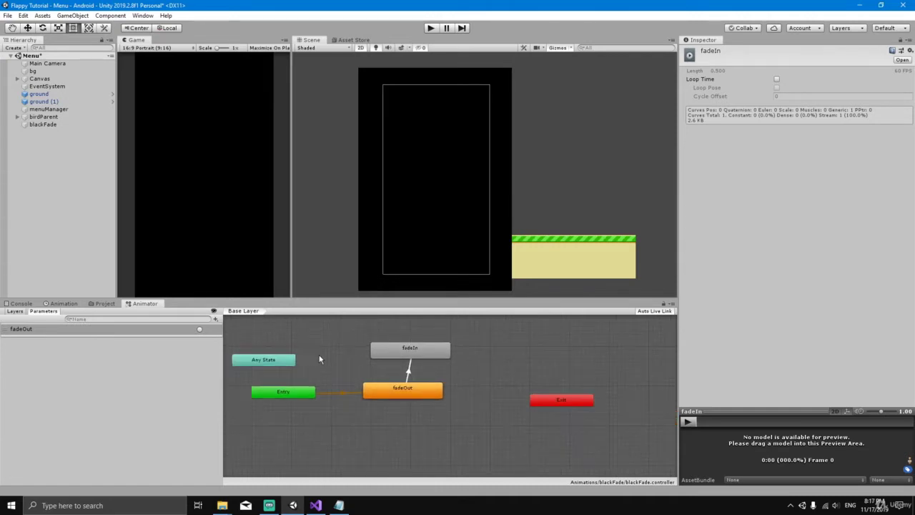
{"action": "scroll", "coordinate": [330, 353], "scroll_direction": "up", "scroll_amount": 1}
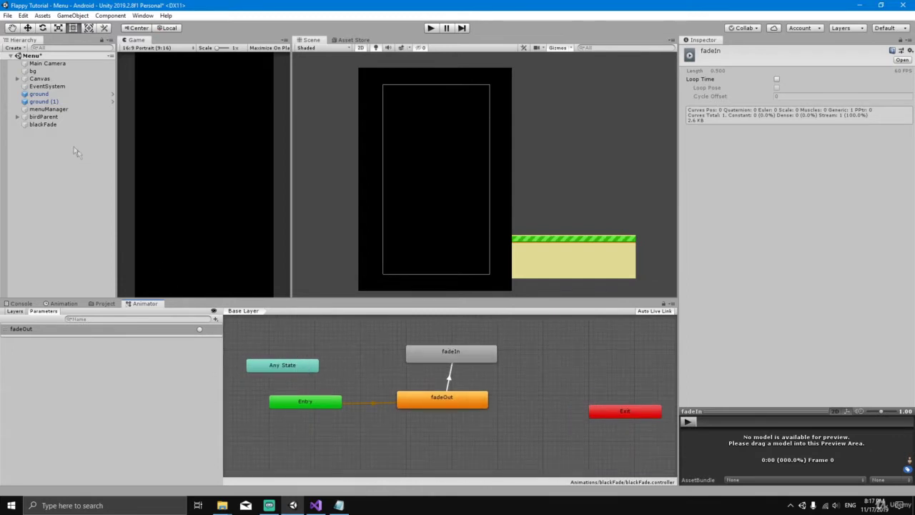
{"action": "left_click", "coordinate": [44, 125]}
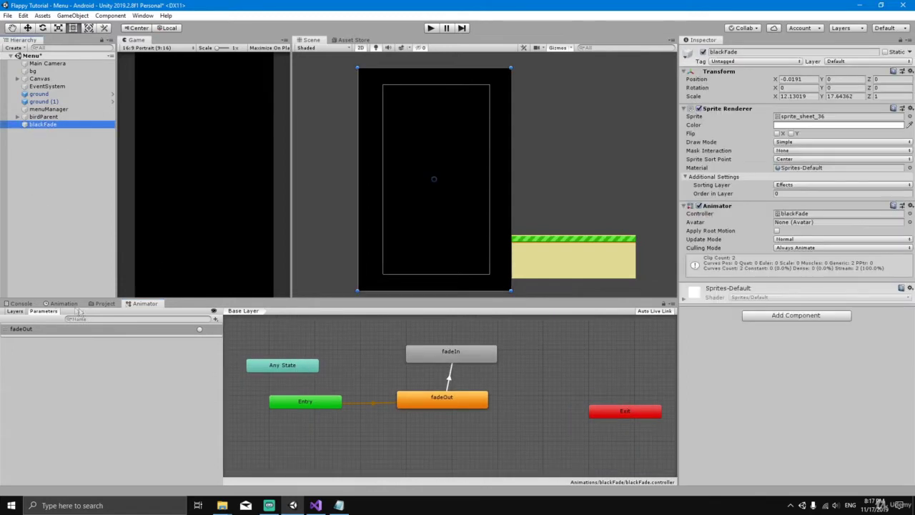
{"action": "left_click", "coordinate": [100, 304]}
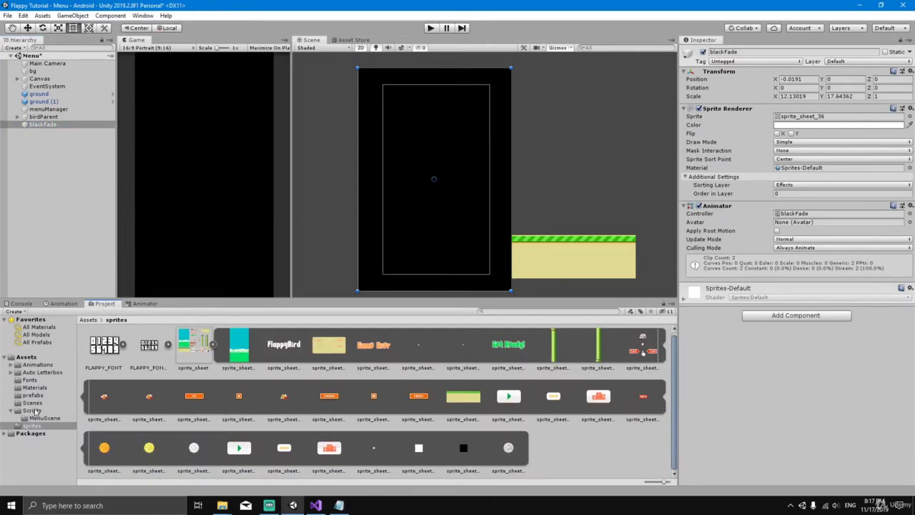
{"action": "left_click", "coordinate": [33, 410]}
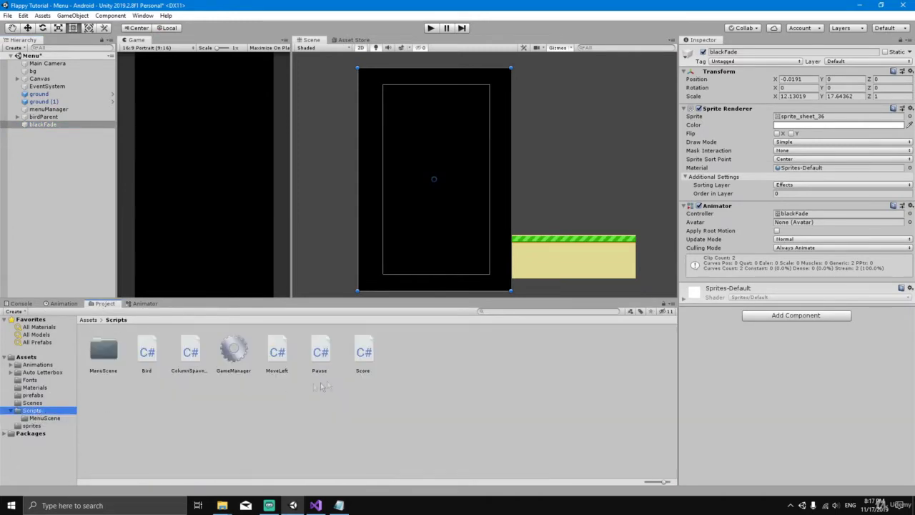
{"action": "right_click", "coordinate": [417, 358]}
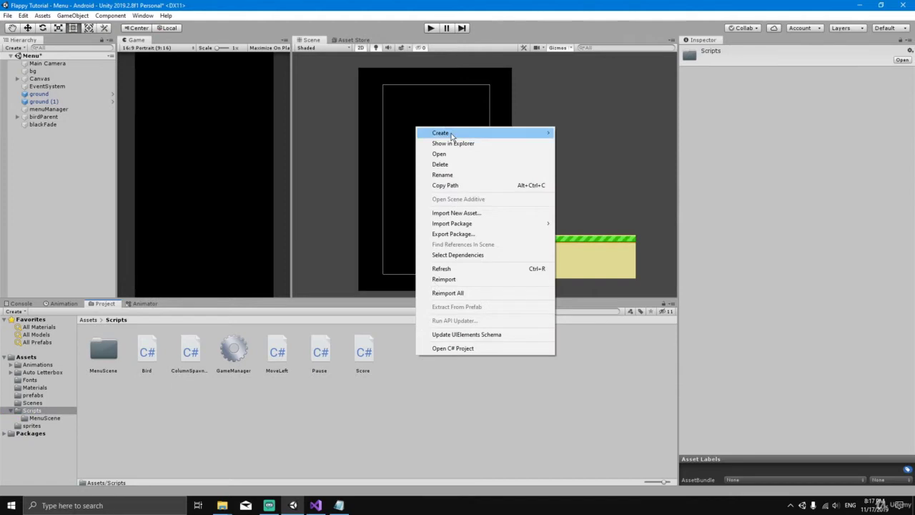
{"action": "mouse_move", "coordinate": [452, 134]}
{"action": "left_click", "coordinate": [591, 135]}
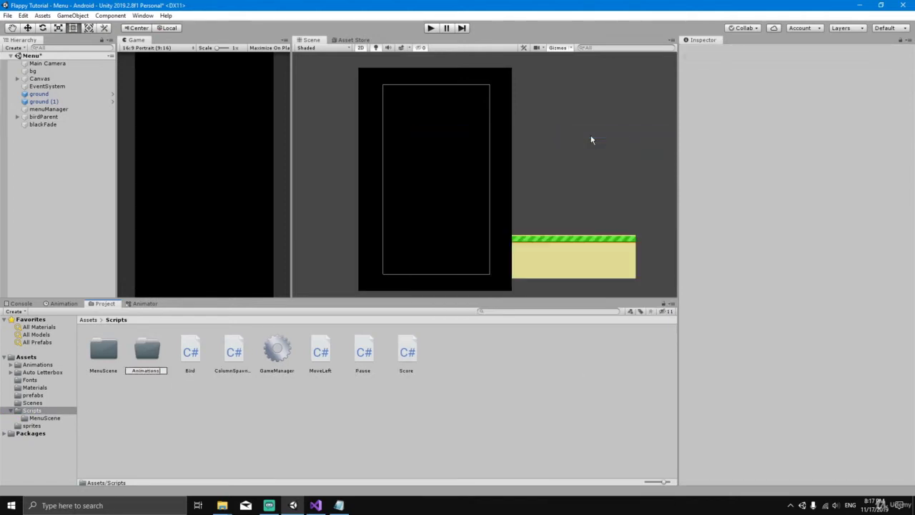
{"action": "key", "text": "Return"}
Step: Add a C# script named BlackFade in Animations and open it in Visual Studio
{"action": "double_click", "coordinate": [108, 352]}
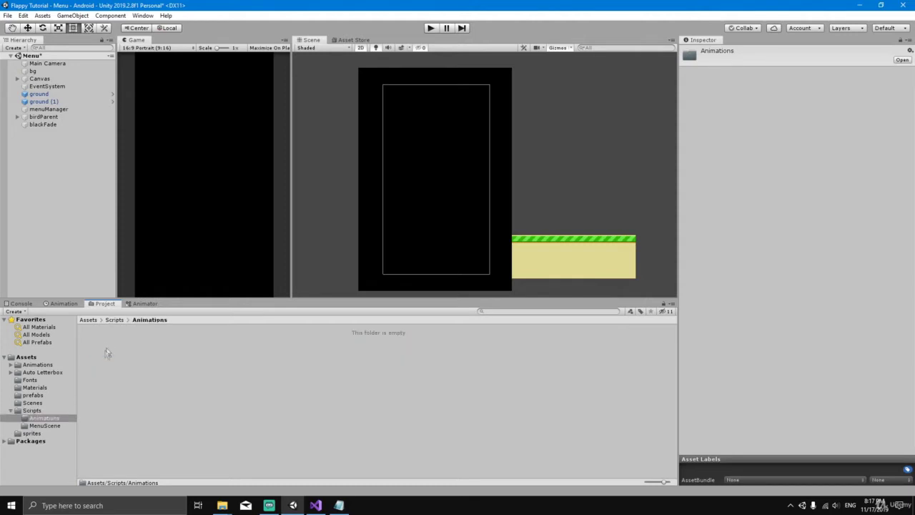
{"action": "right_click", "coordinate": [107, 349]}
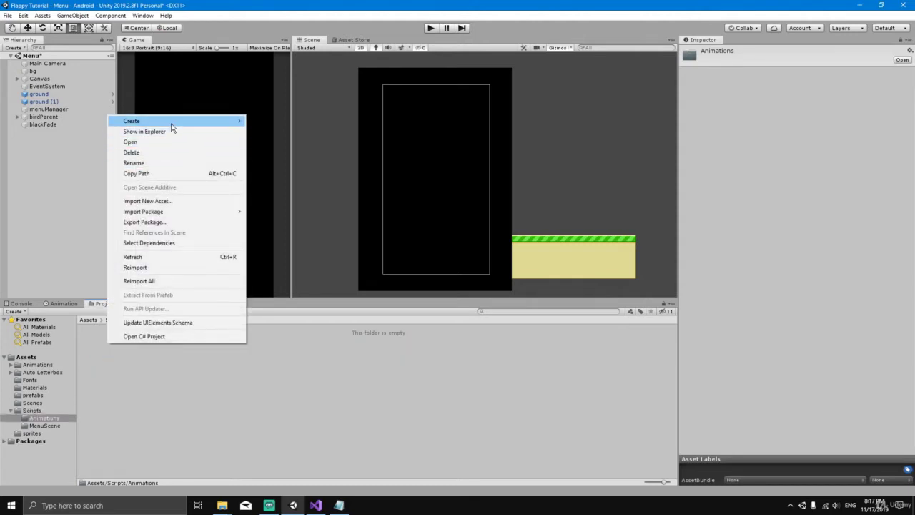
{"action": "mouse_move", "coordinate": [172, 122]}
{"action": "left_click", "coordinate": [261, 135]}
{"action": "key", "text": "BackSpace"}
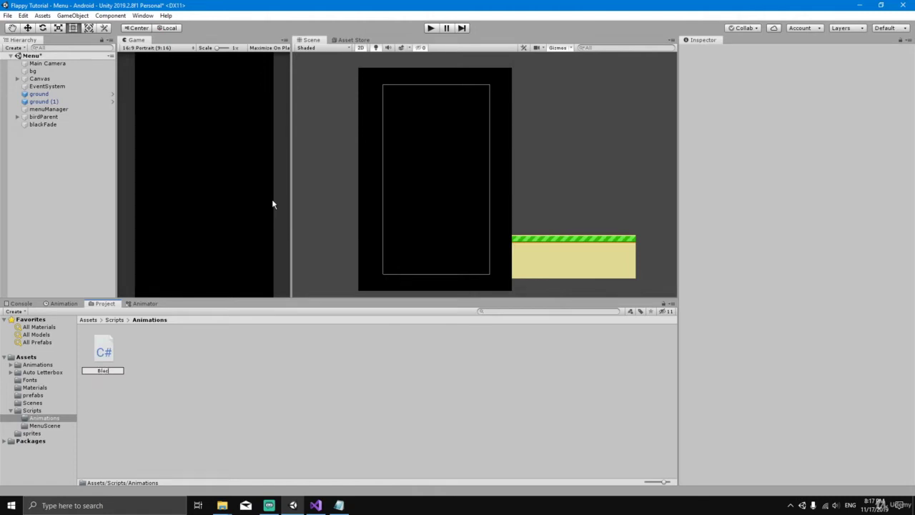
{"action": "type", "text": "BlackFade"}
{"action": "key", "text": "Return"}
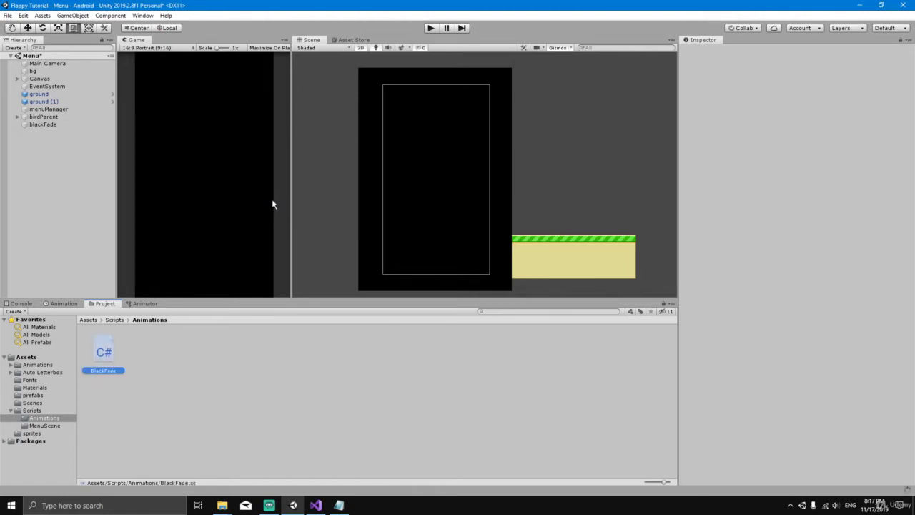
{"action": "double_click", "coordinate": [105, 350]}
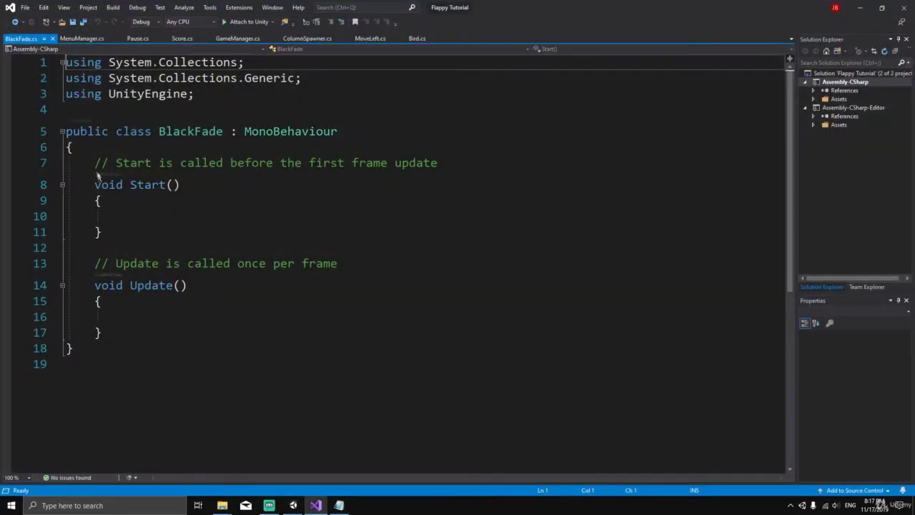
Step: Delete the default Start and Update methods and write an empty void OnBlackFadeFinished() method
{"action": "left_click_drag", "start_coordinate": [94, 163], "coordinate": [102, 333]}
{"action": "key", "text": "Delete"}
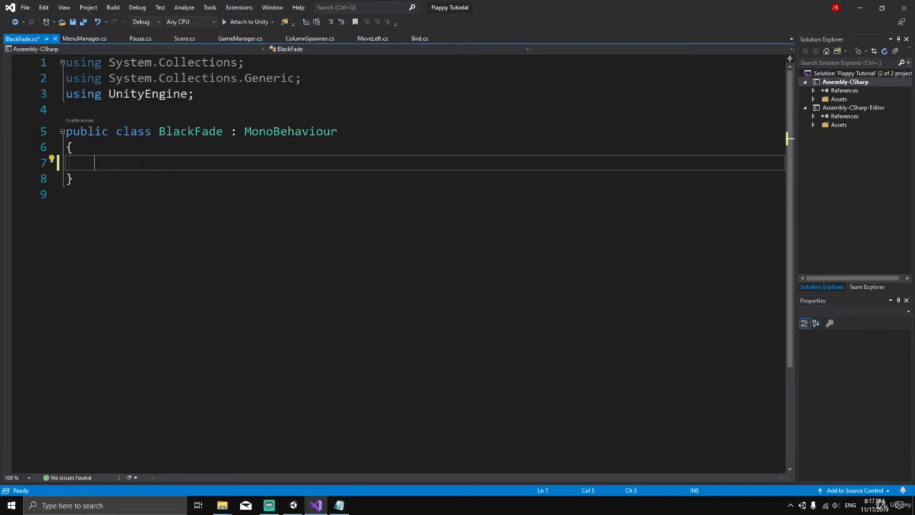
{"action": "type", "text": "void "}
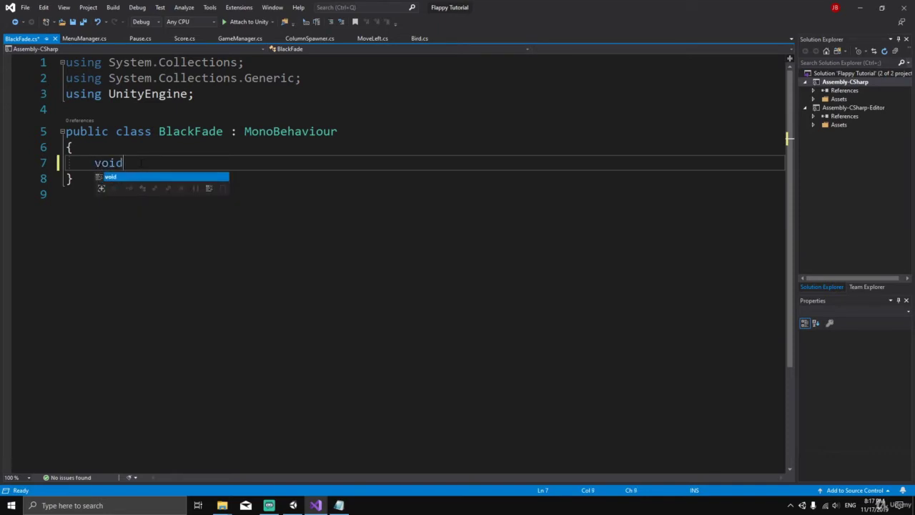
{"action": "type", "text": "On"}
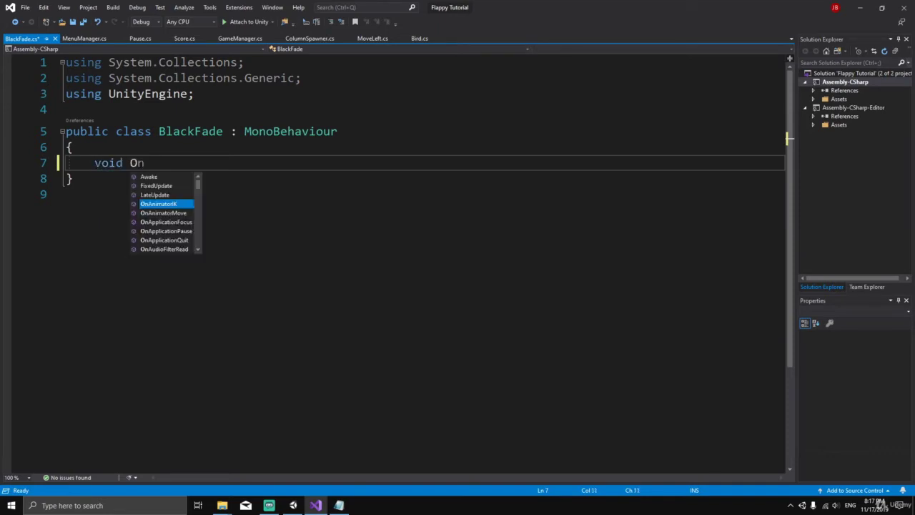
{"action": "type", "text": "BlackFade"}
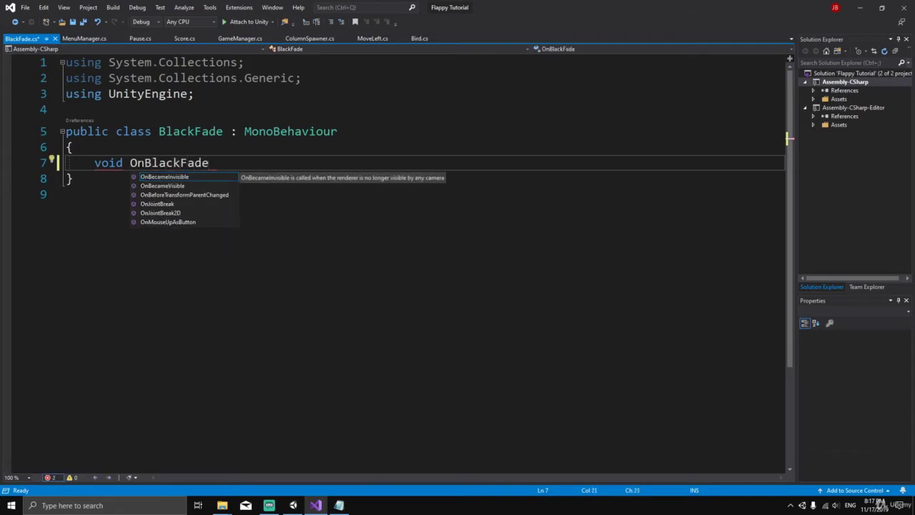
{"action": "type", "text": "Finished()"}
{"action": "key", "text": "Return"}
{"action": "type", "text": "{"}
{"action": "key", "text": "Return"}
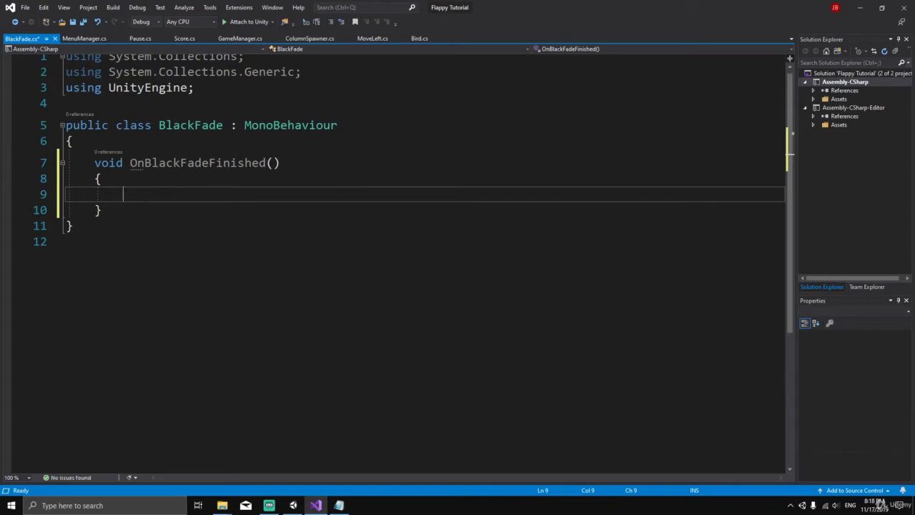
Step: Add a 'using UnityEngine.SceneManagement;' line below the UnityEngine import
{"action": "left_click", "coordinate": [211, 90]}
{"action": "key", "text": "Return"}
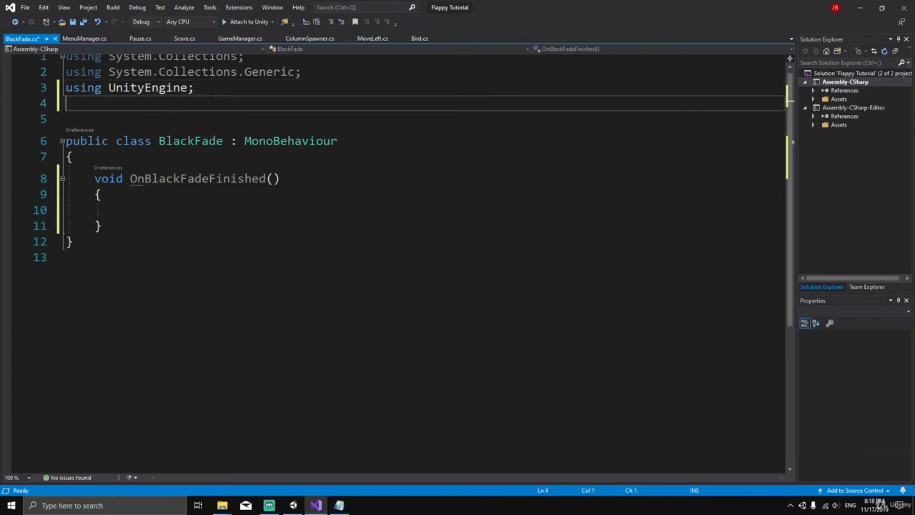
{"action": "type", "text": "us"}
{"action": "key", "text": "BackSpace"}
{"action": "type", "text": "sing"}
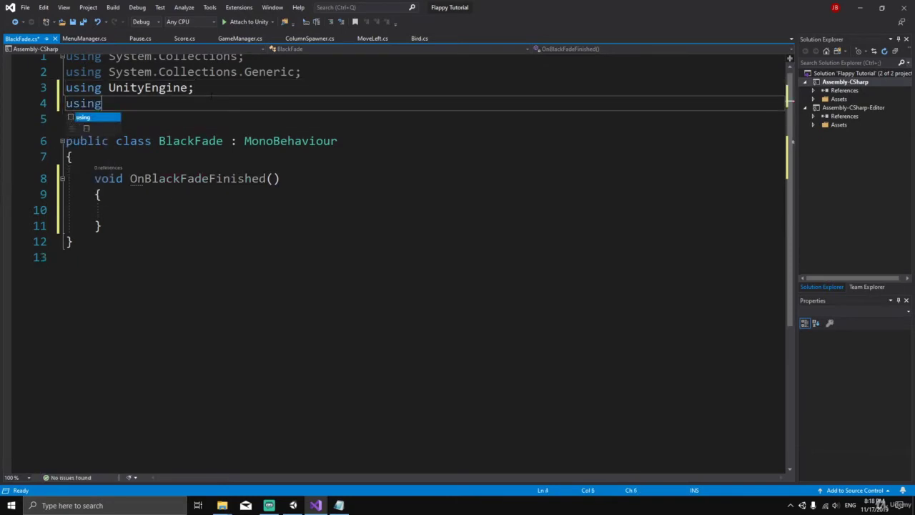
{"action": "type", "text": " Unity"}
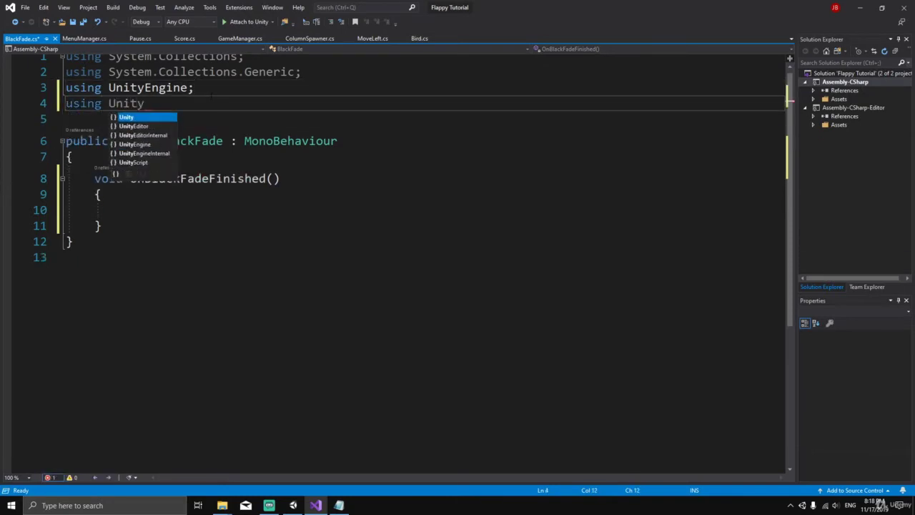
{"action": "key", "text": "Down"}
{"action": "key", "text": "Down"}
{"action": "key", "text": "Down"}
{"action": "key", "text": "Tab"}
{"action": "type", "text": ".sce"}
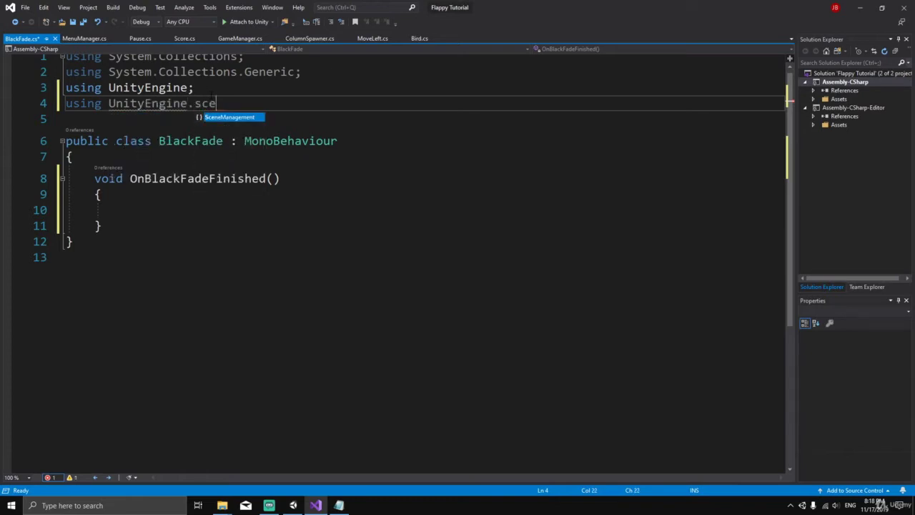
{"action": "key", "text": "Tab"}
{"action": "type", "text": ";"}
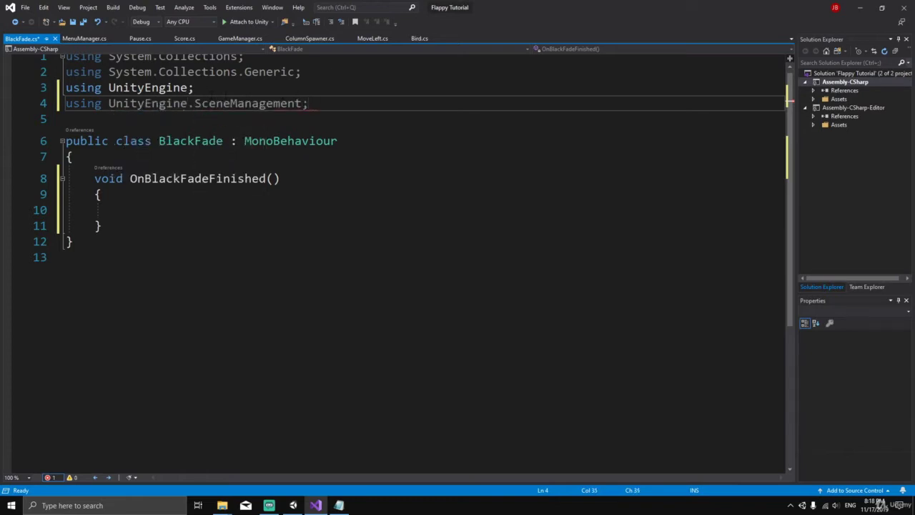
Step: Inside OnBlackFadeFinished, add an if block checking SceneManager.GetActiveScene().name == "Menu"
{"action": "left_click", "coordinate": [123, 210]}
{"action": "type", "text": "if"}
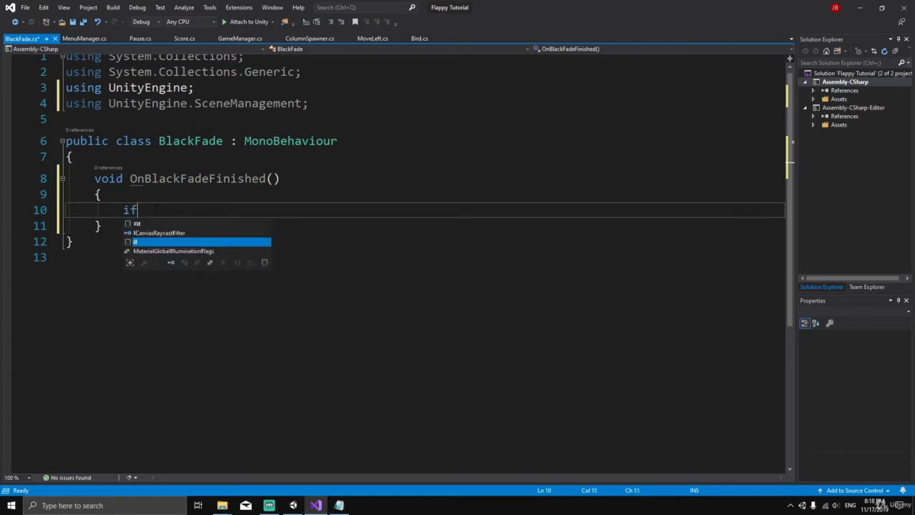
{"action": "type", "text": "(scen"}
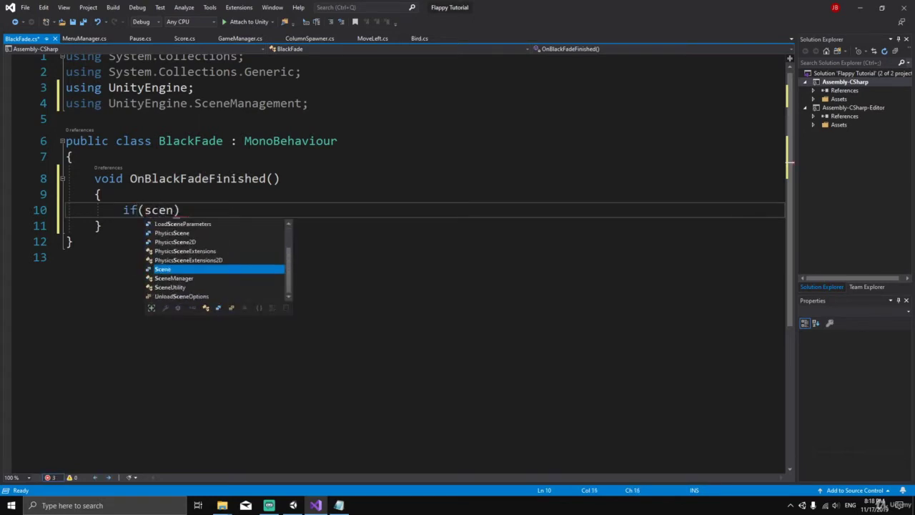
{"action": "key", "text": "Down"}
{"action": "key", "text": "Tab"}
{"action": "type", "text": ".get"}
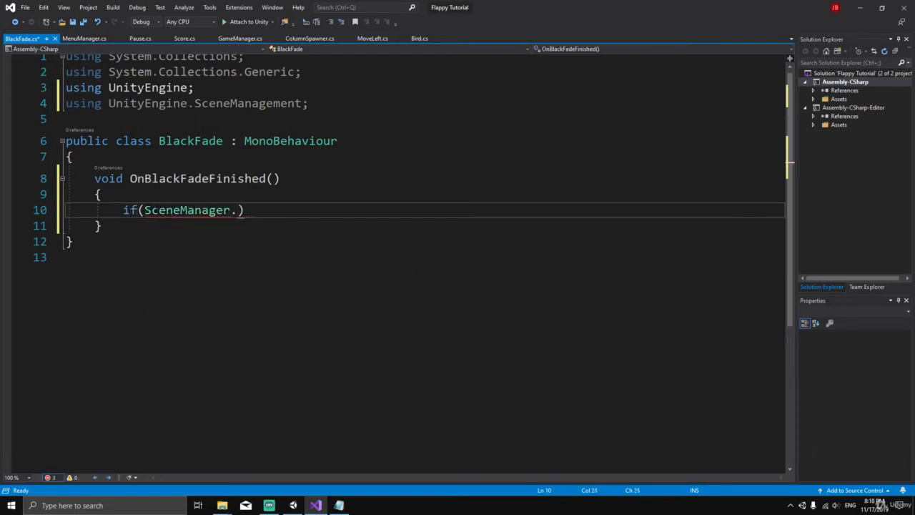
{"action": "key", "text": "Tab"}
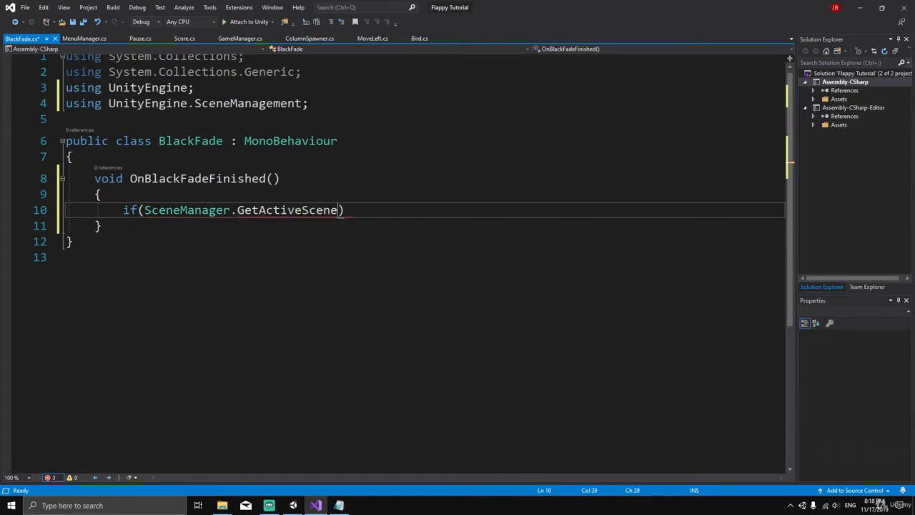
{"action": "type", "text": "().name =="}
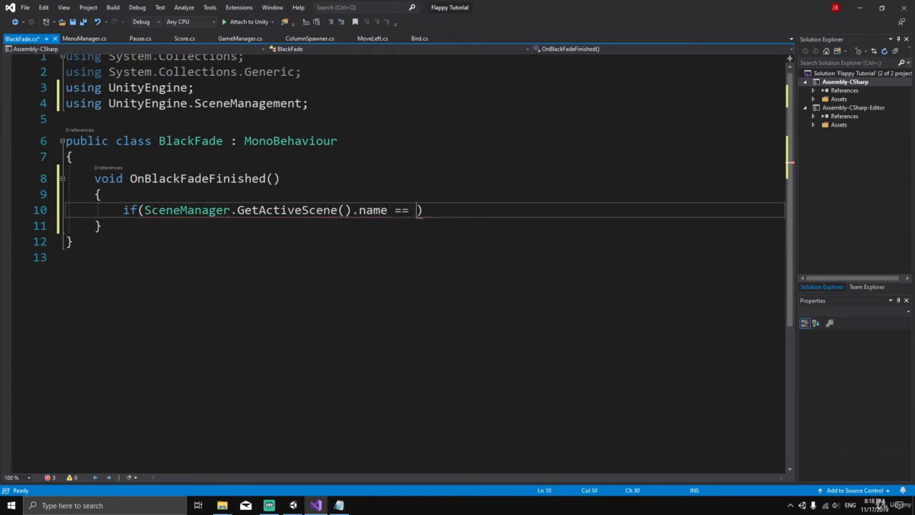
{"action": "type", "text": " \"Menu"}
{"action": "key", "text": "End"}
{"action": "type", "text": "{"}
{"action": "key", "text": "Return"}
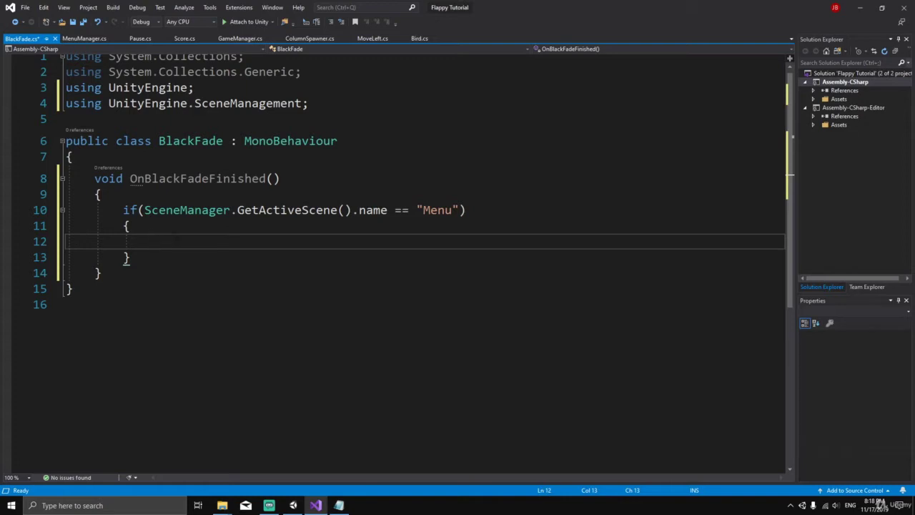
Step: Make the Menu if block call SceneManager.LoadScene("Game")
{"action": "type", "text": "Sce"}
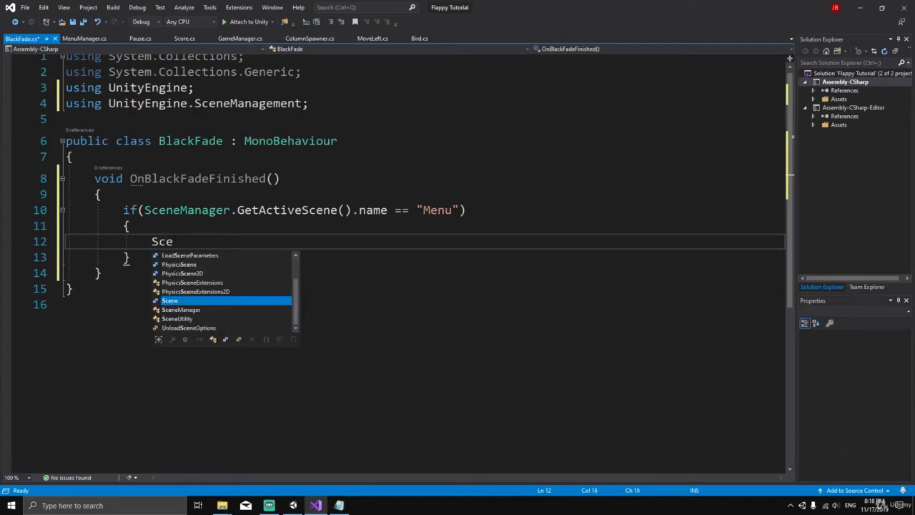
{"action": "key", "text": "Tab"}
{"action": "type", "text": ".loa"}
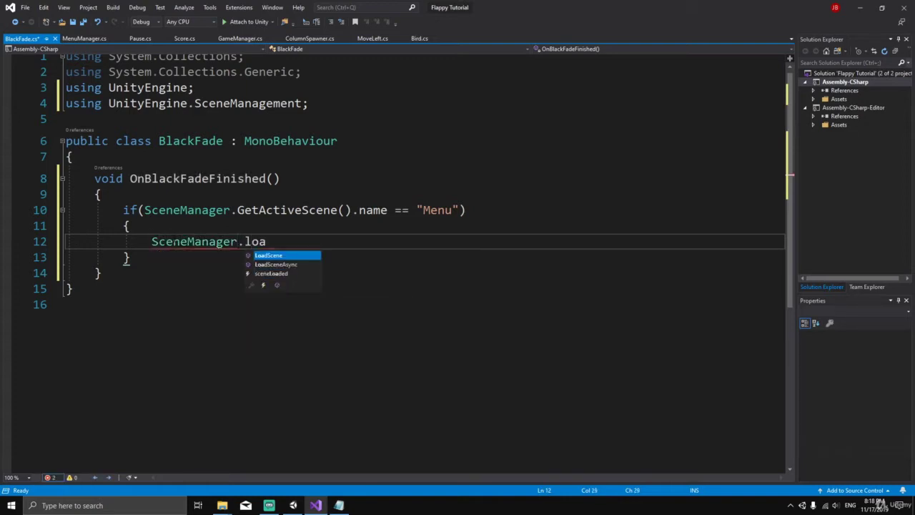
{"action": "key", "text": "Tab"}
{"action": "type", "text": "("}
{"action": "type", "text": "\"Game\""}
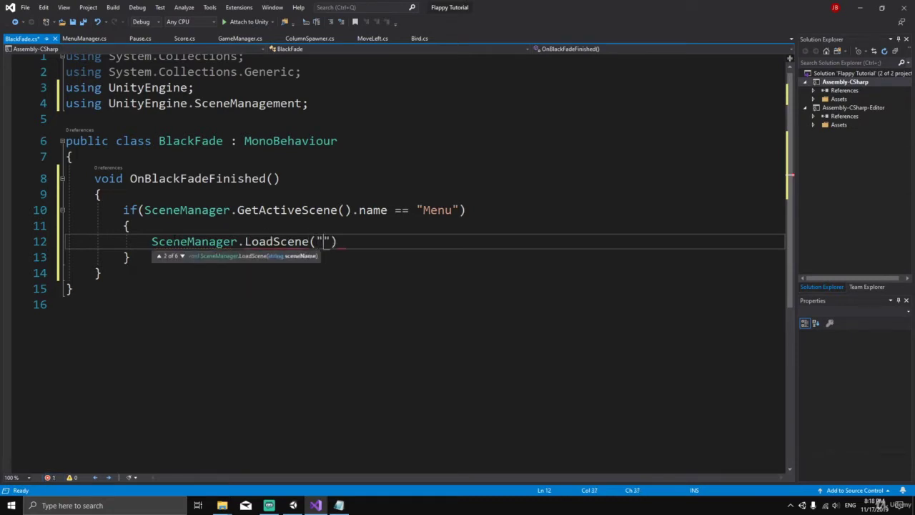
{"action": "key", "text": "Right"}
{"action": "type", "text": ";"}
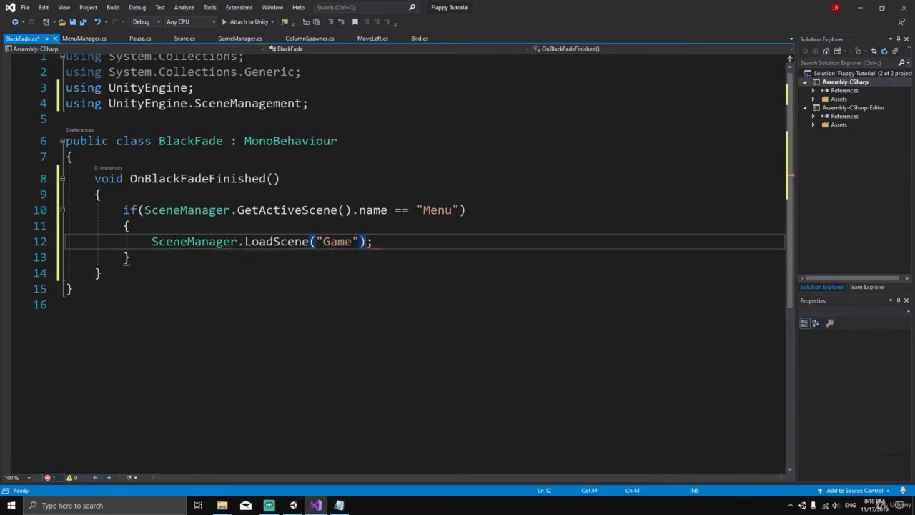
Step: Add an else-if that loads the Menu scene when the active scene is Game, and save
{"action": "left_click", "coordinate": [159, 259]}
{"action": "key", "text": "Return"}
{"action": "type", "text": "e"}
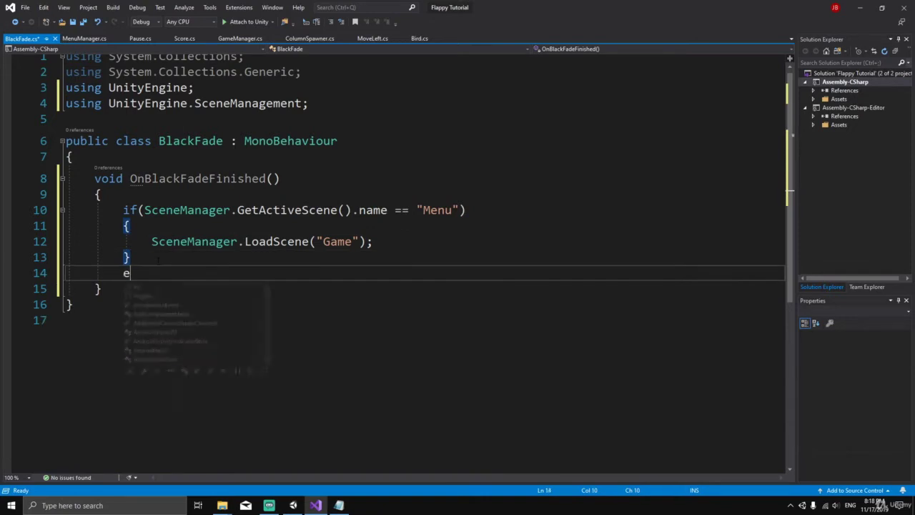
{"action": "type", "text": "lse if"}
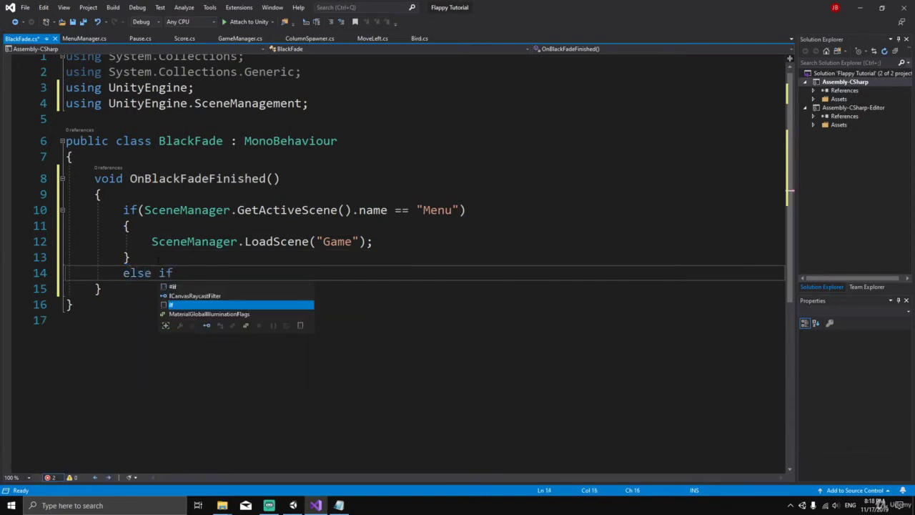
{"action": "type", "text": "(Sce"}
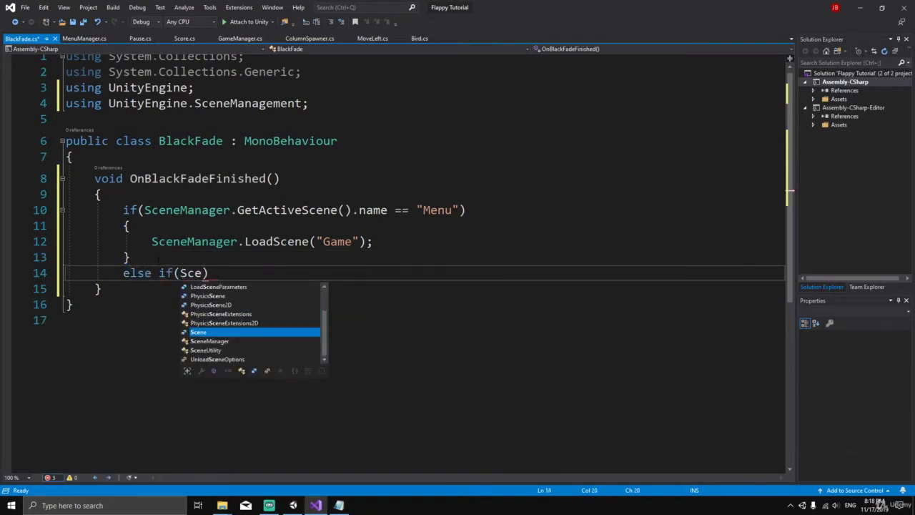
{"action": "type", "text": "neManager.get"}
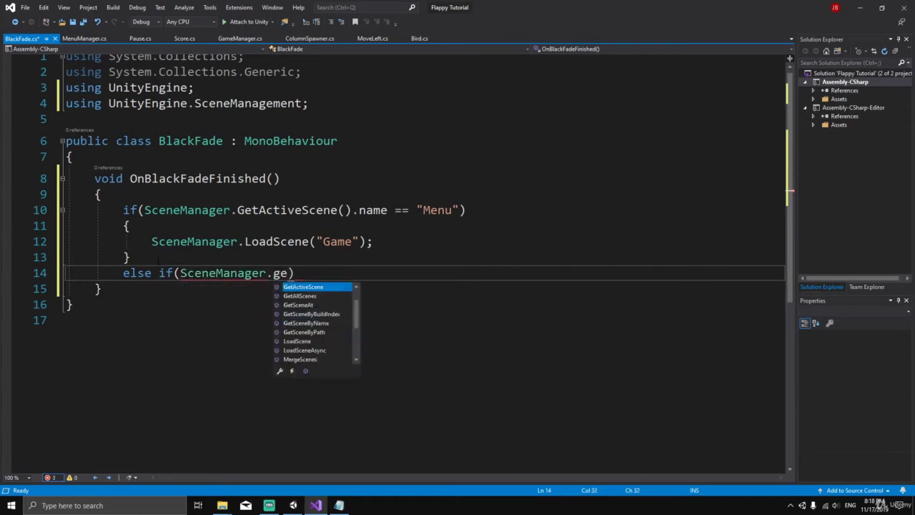
{"action": "key", "text": "Tab"}
{"action": "type", "text": "("}
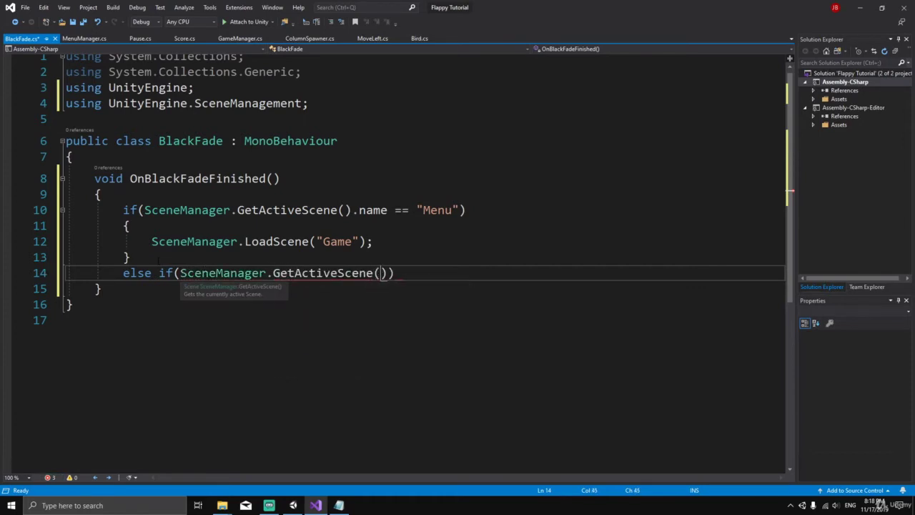
{"action": "type", "text": ").name"}
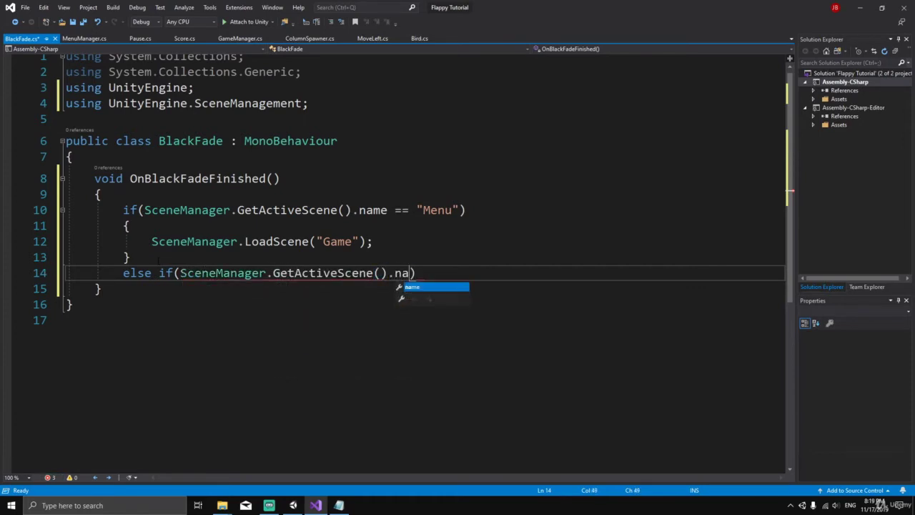
{"action": "type", "text": " == \""}
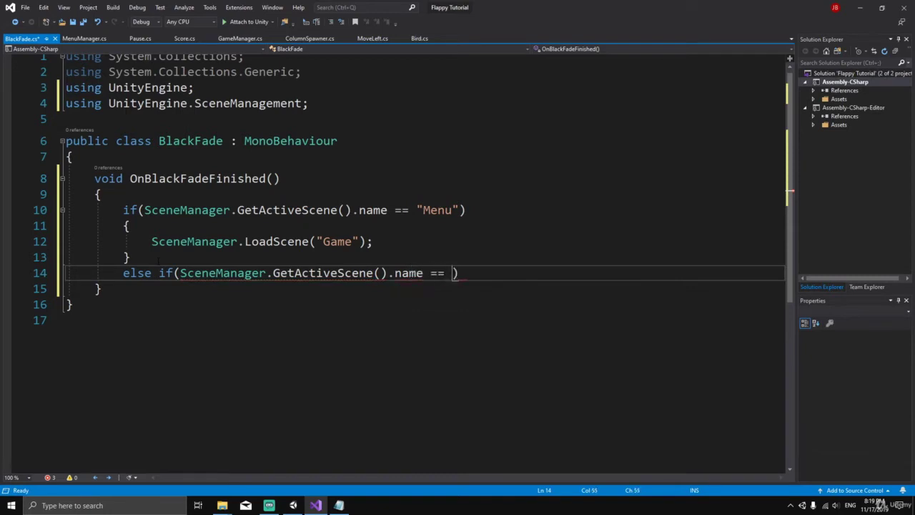
{"action": "type", "text": "Game\") {"}
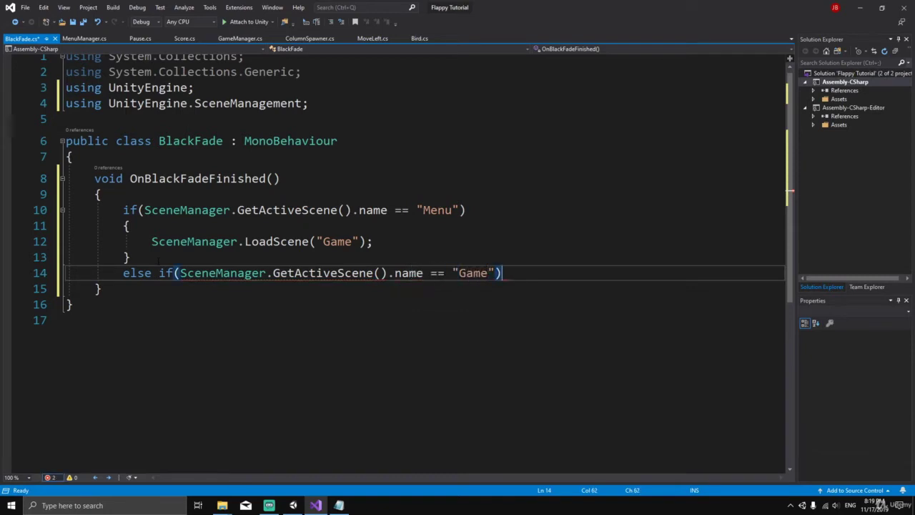
{"action": "key", "text": "Return"}
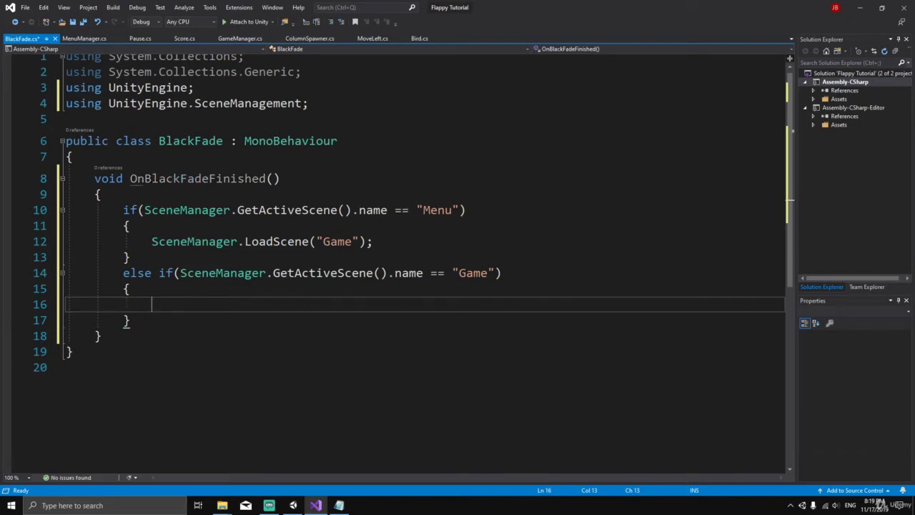
{"action": "type", "text": "Sc"}
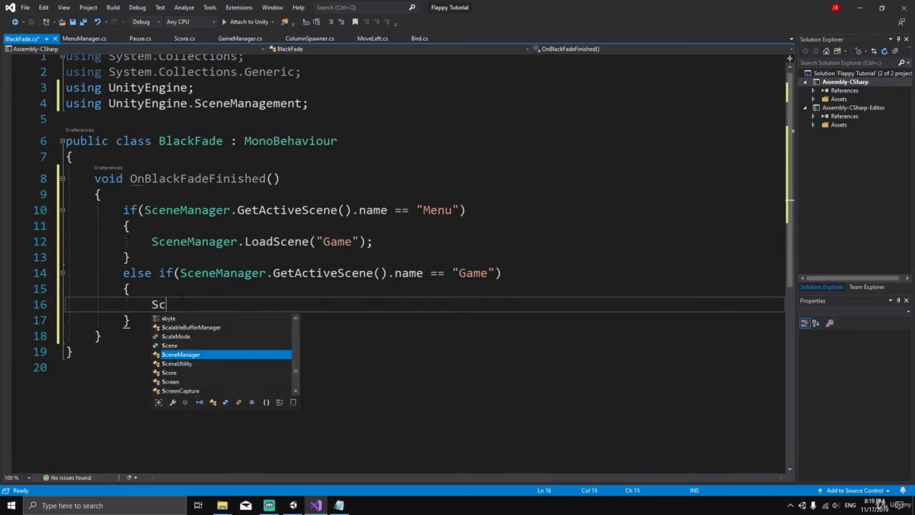
{"action": "type", "text": "eneManager.LoadScene("}
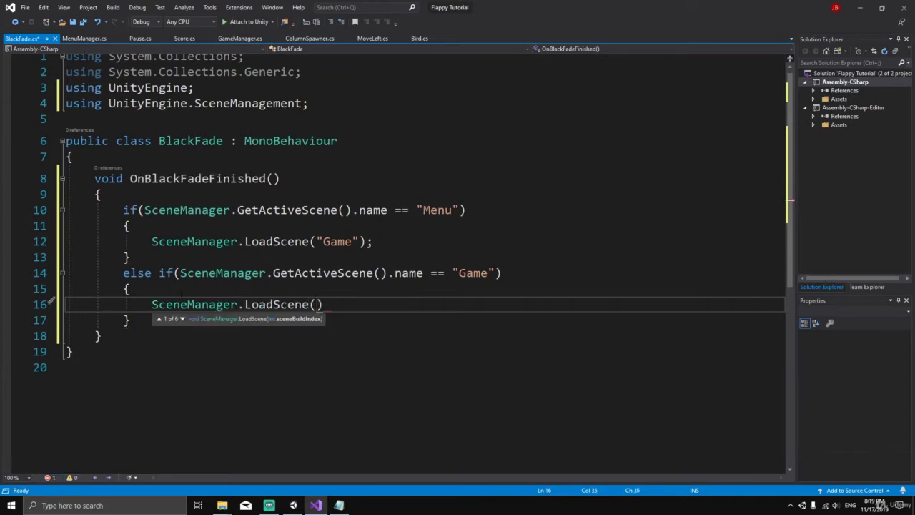
{"action": "type", "text": "\"Me"}
{"action": "key", "text": "BackSpace"}
{"action": "key", "text": "BackSpace"}
{"action": "type", "text": "Menu\""}
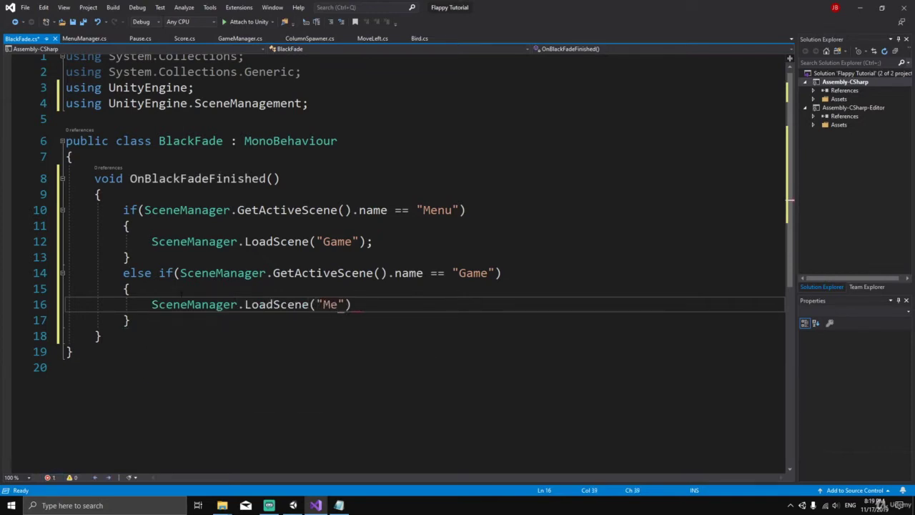
{"action": "type", "text": ");"}
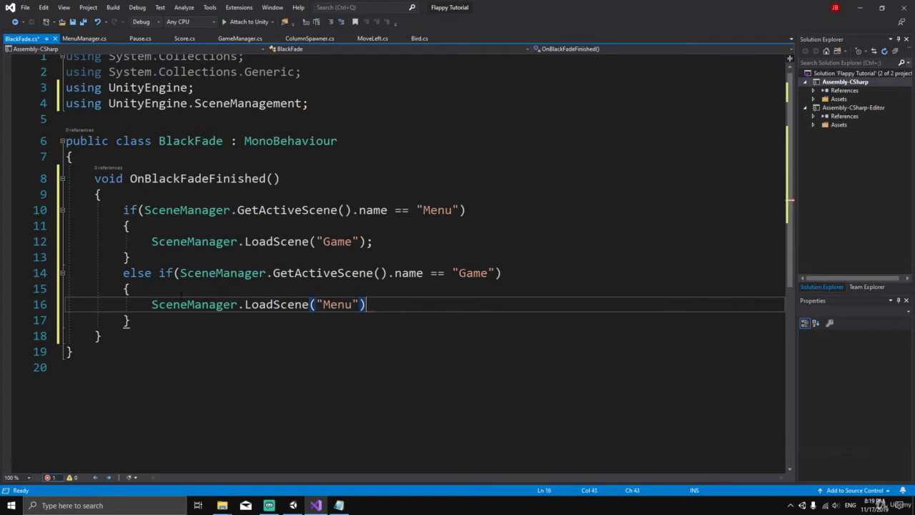
{"action": "key", "text": "ctrl+s"}
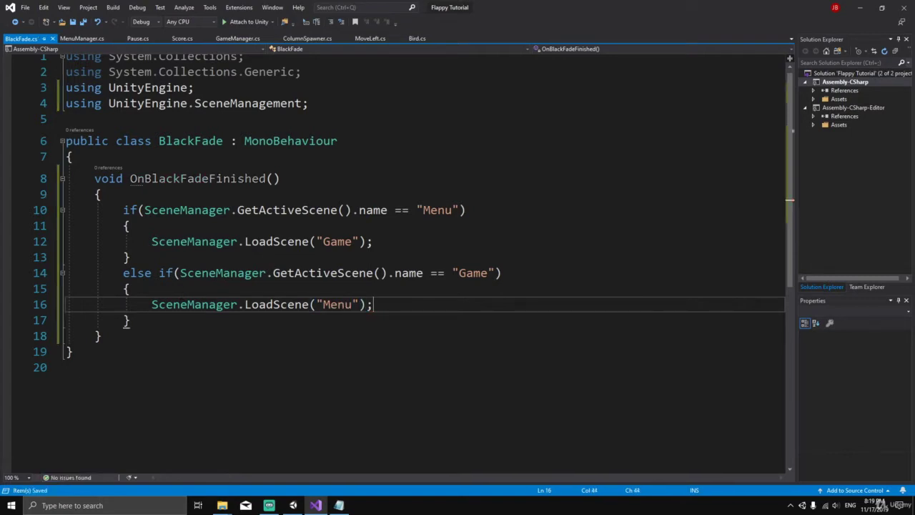
Step: Drag the BlackFade script onto the blackFade object in the Hierarchy, then select blackFade
{"action": "mouse_move", "coordinate": [293, 505]}
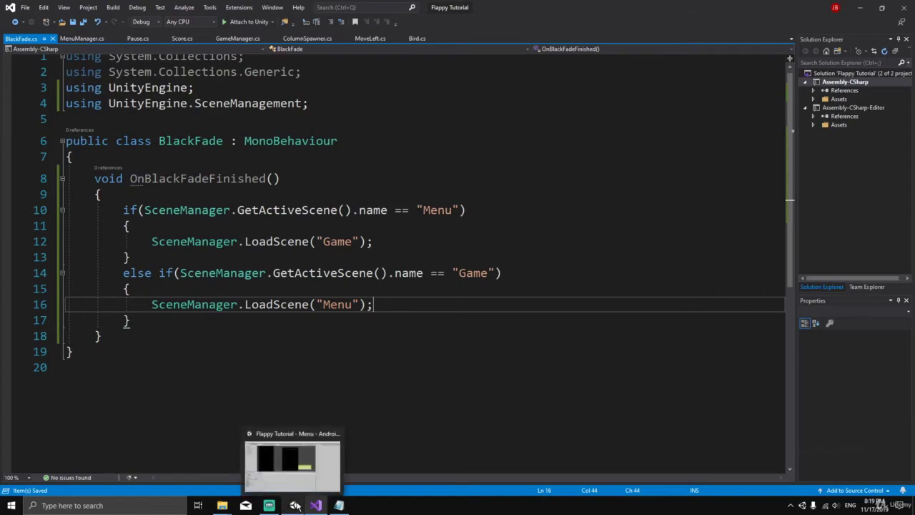
{"action": "left_click", "coordinate": [294, 505]}
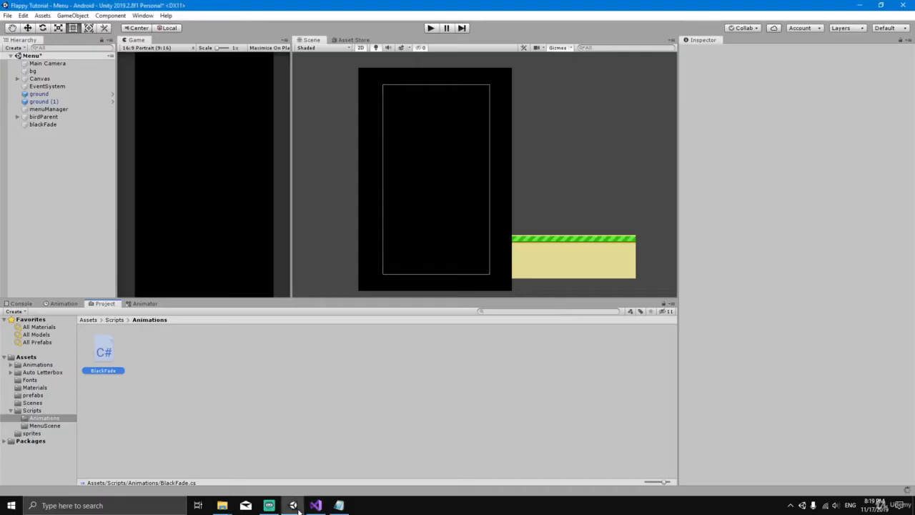
{"action": "left_click", "coordinate": [106, 355]}
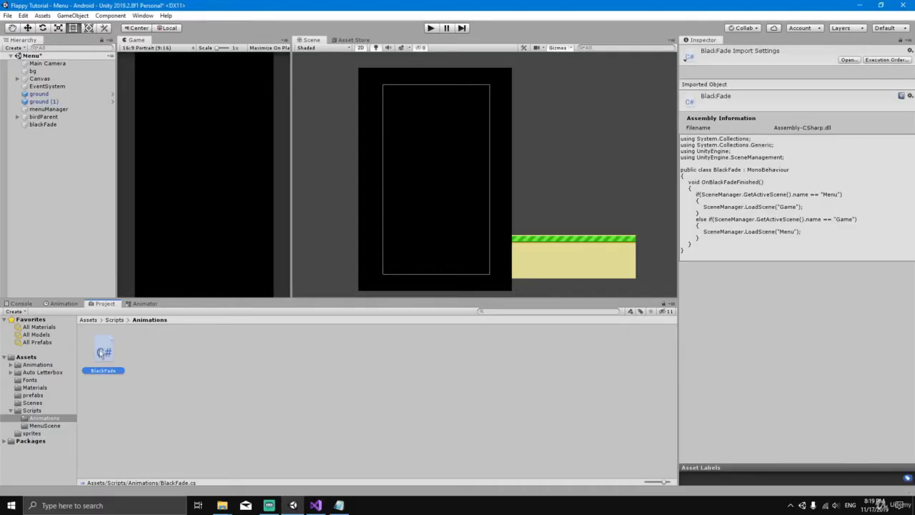
{"action": "left_click_drag", "start_coordinate": [107, 355], "coordinate": [50, 127]}
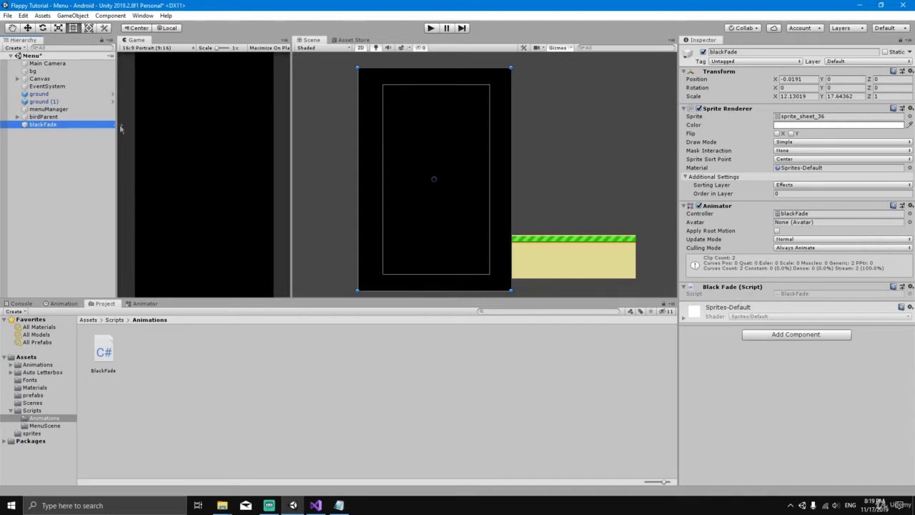
{"action": "left_click_drag", "start_coordinate": [429, 306], "coordinate": [383, 321]}
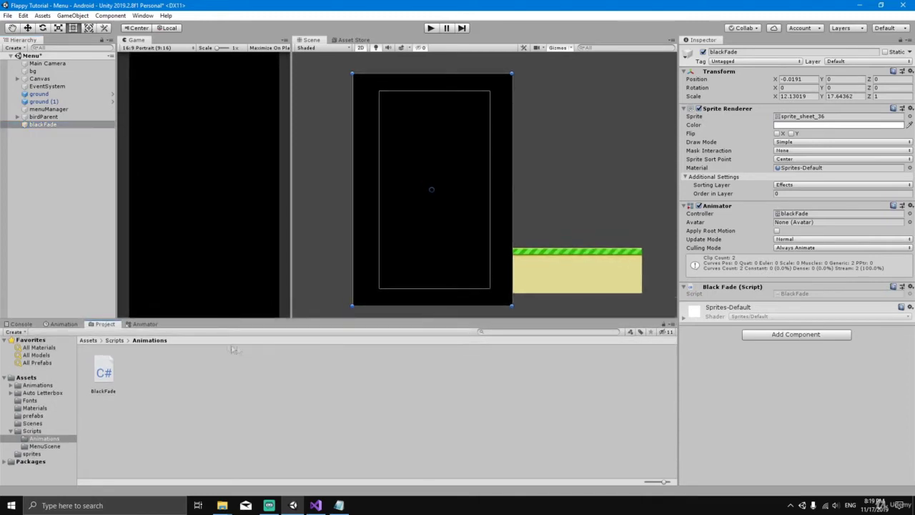
{"action": "left_click", "coordinate": [316, 506]}
{"action": "left_click", "coordinate": [293, 506]}
{"action": "left_click", "coordinate": [40, 126]}
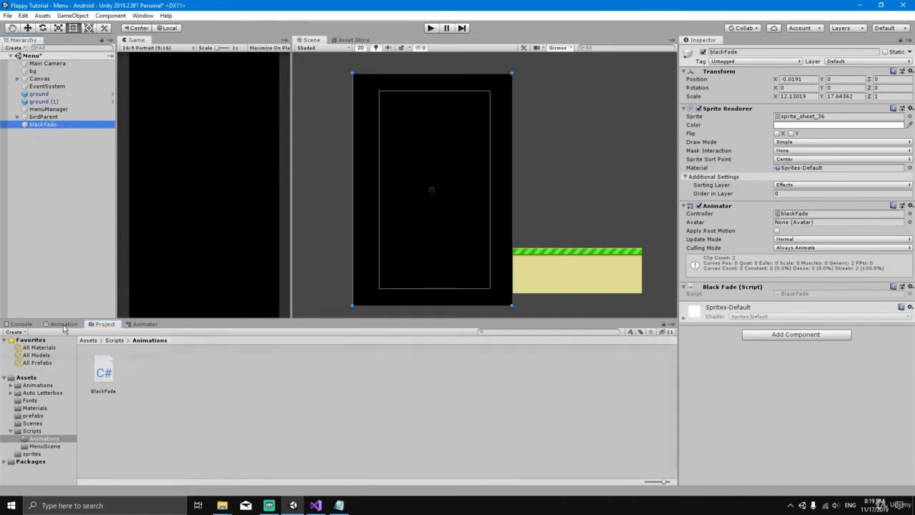
Step: Show blackFade's Animation timeline and its clip list, briefly reviewing the OnBlackFadeFinished code
{"action": "left_click", "coordinate": [64, 324]}
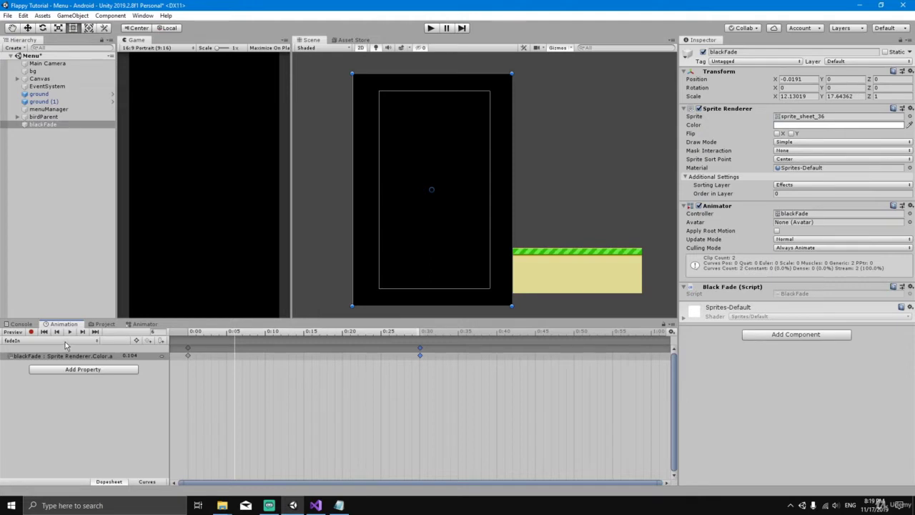
{"action": "left_click", "coordinate": [65, 342]}
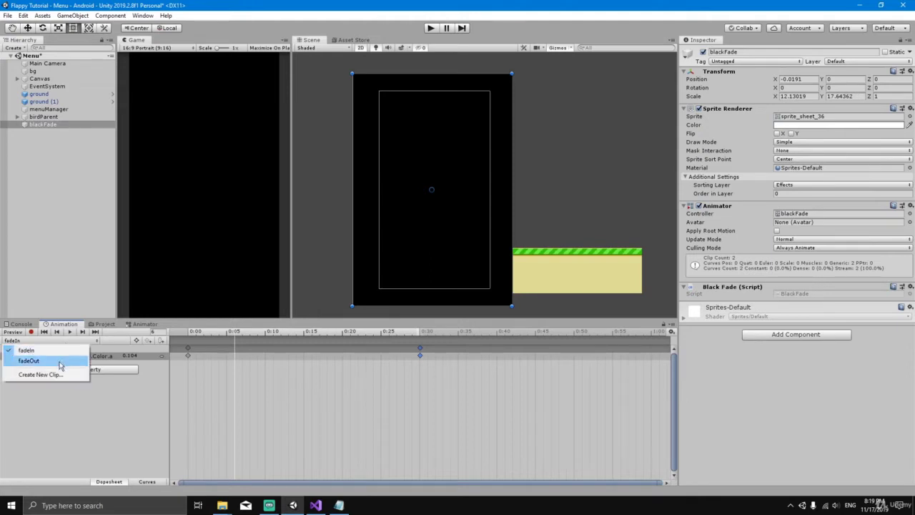
{"action": "left_click", "coordinate": [94, 416]}
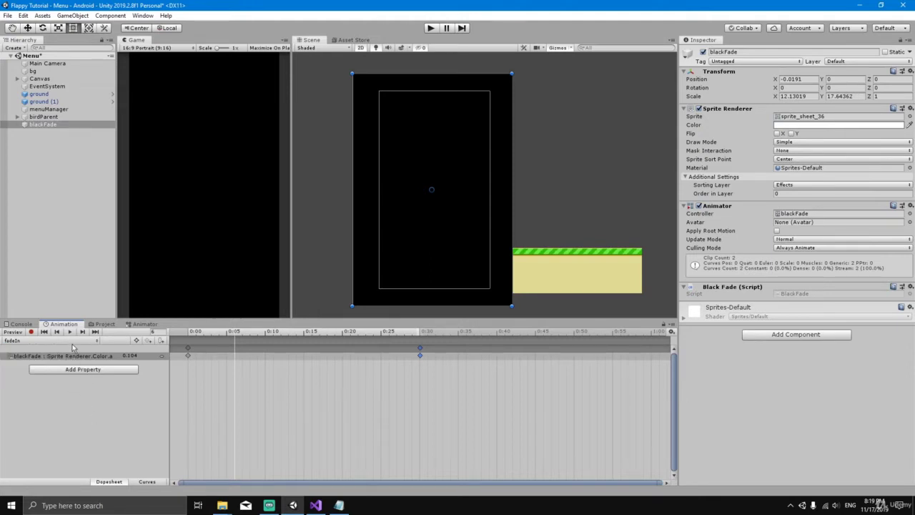
{"action": "left_click_drag", "start_coordinate": [183, 322], "coordinate": [183, 335]}
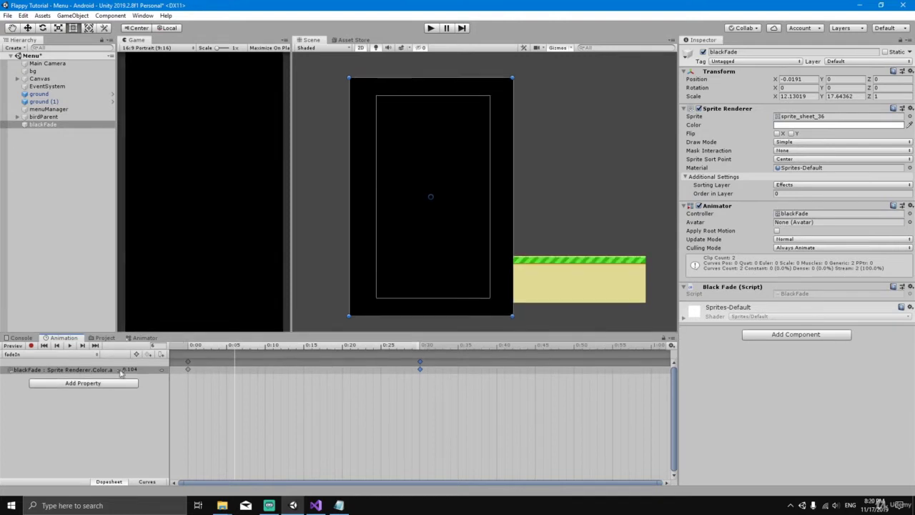
{"action": "left_click", "coordinate": [89, 356]}
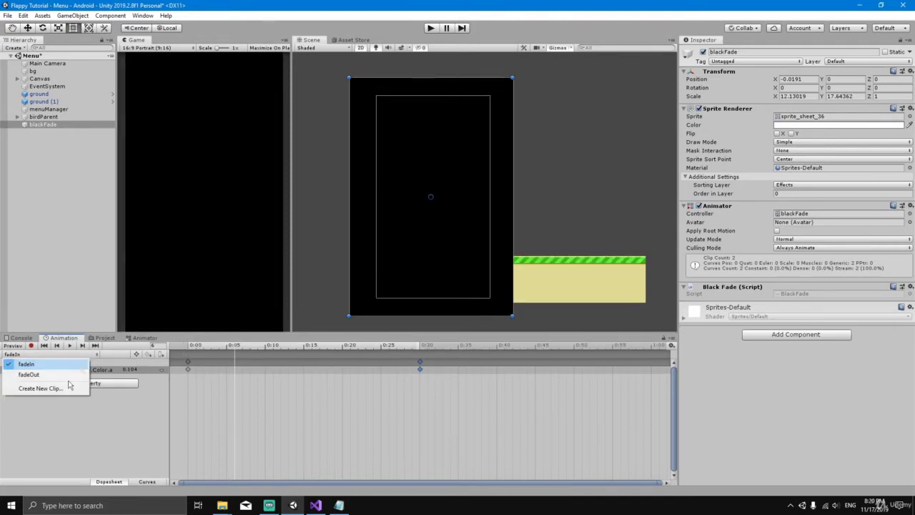
{"action": "left_click", "coordinate": [26, 364]}
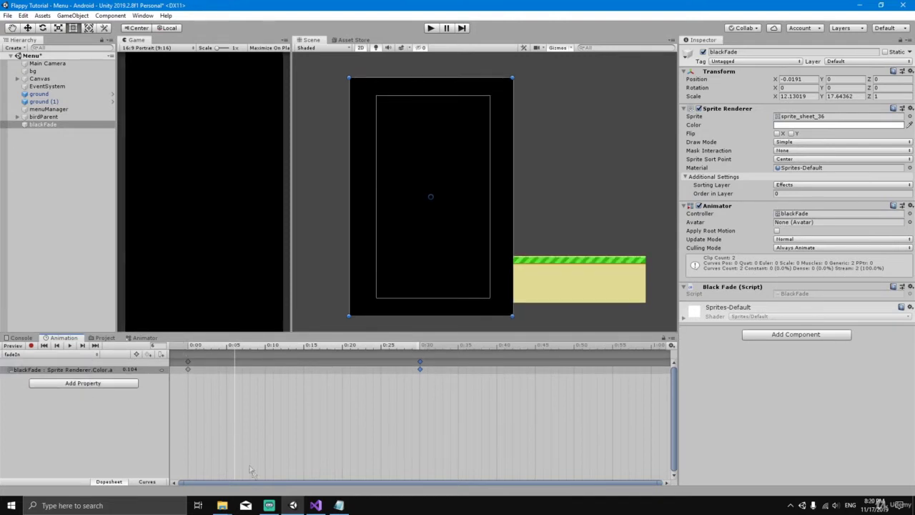
{"action": "left_click", "coordinate": [316, 506]}
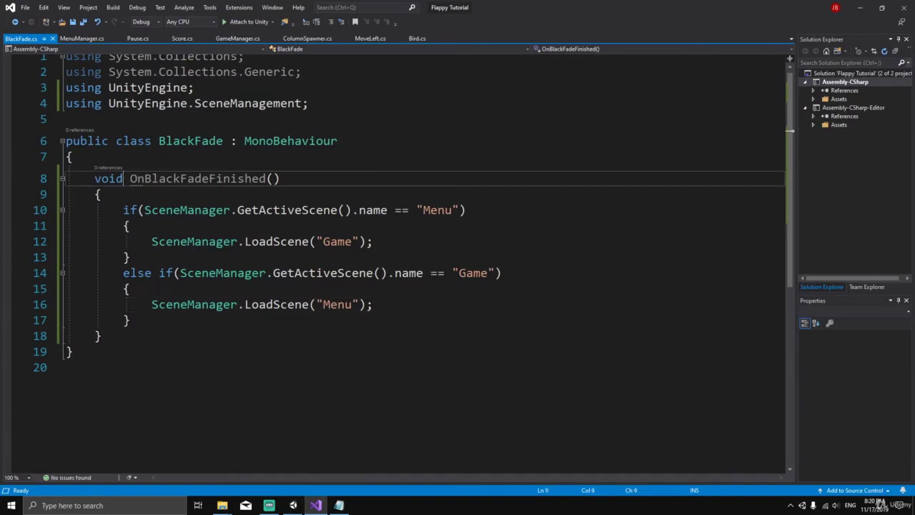
{"action": "left_click_drag", "start_coordinate": [129, 178], "coordinate": [245, 304]}
{"action": "left_click", "coordinate": [72, 352]}
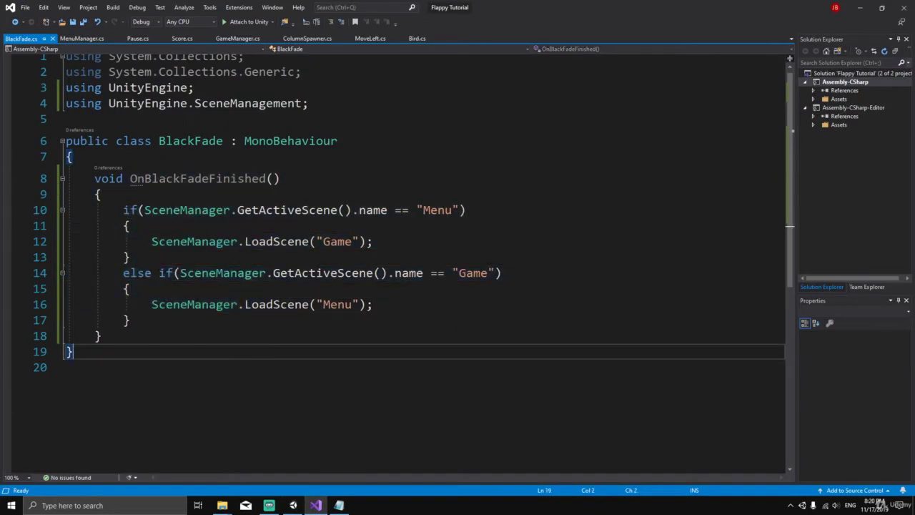
{"action": "left_click", "coordinate": [293, 506]}
Step: Preview the fadeOut clip, then switch to fadeIn and scrub to its last keyframe at frame 30
{"action": "left_click", "coordinate": [65, 355]}
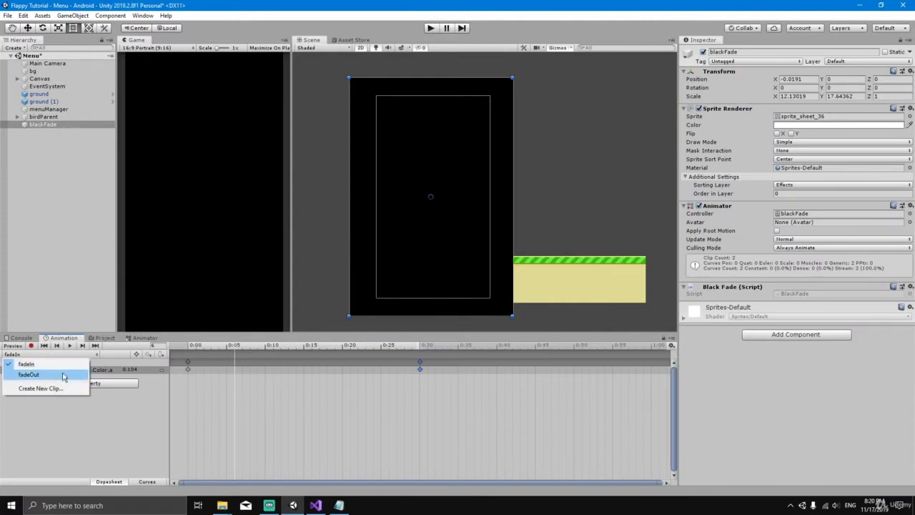
{"action": "left_click", "coordinate": [63, 375]}
{"action": "scroll", "coordinate": [270, 384], "scroll_direction": "down", "scroll_amount": 5}
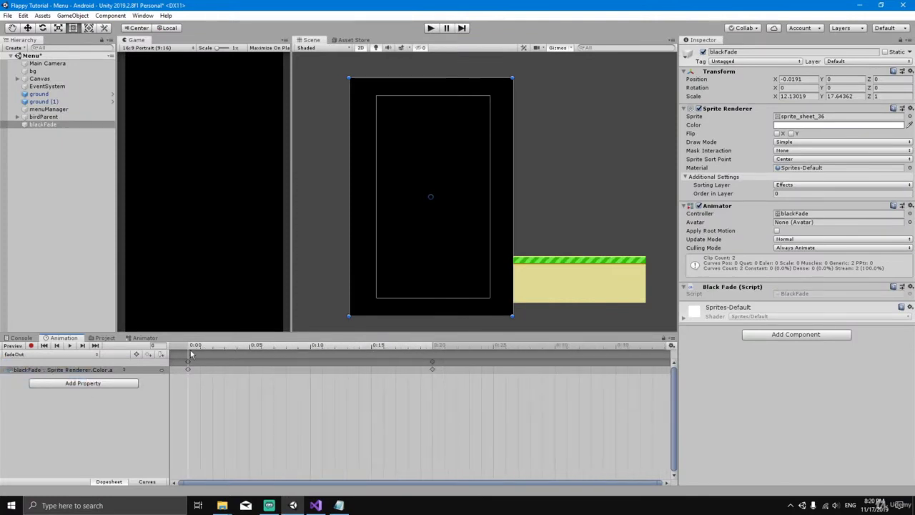
{"action": "left_click_drag", "start_coordinate": [189, 352], "coordinate": [433, 362]}
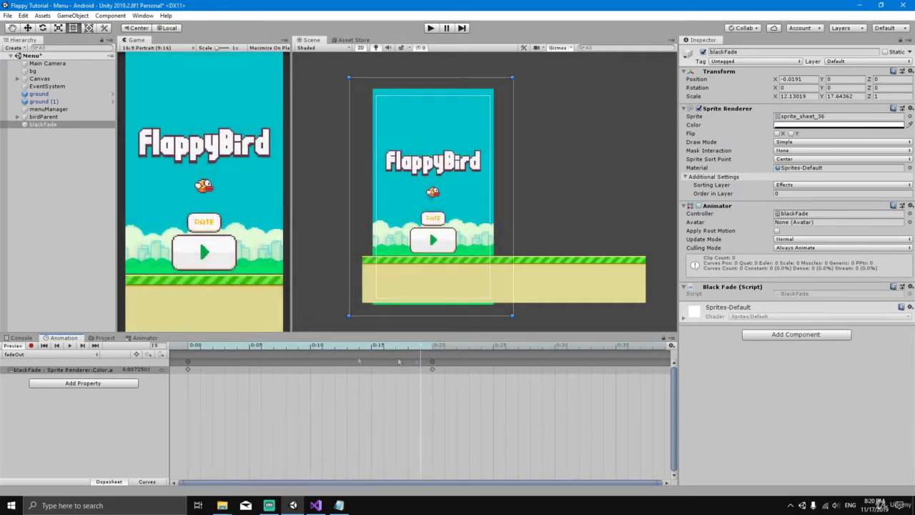
{"action": "left_click", "coordinate": [86, 354]}
{"action": "left_click", "coordinate": [80, 366]}
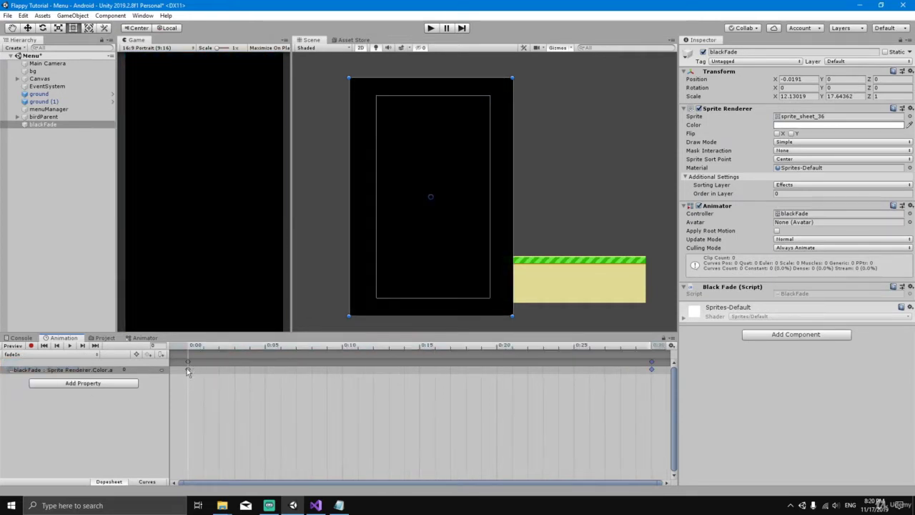
{"action": "scroll", "coordinate": [287, 386], "scroll_direction": "down", "scroll_amount": 5}
{"action": "left_click_drag", "start_coordinate": [196, 353], "coordinate": [483, 354]}
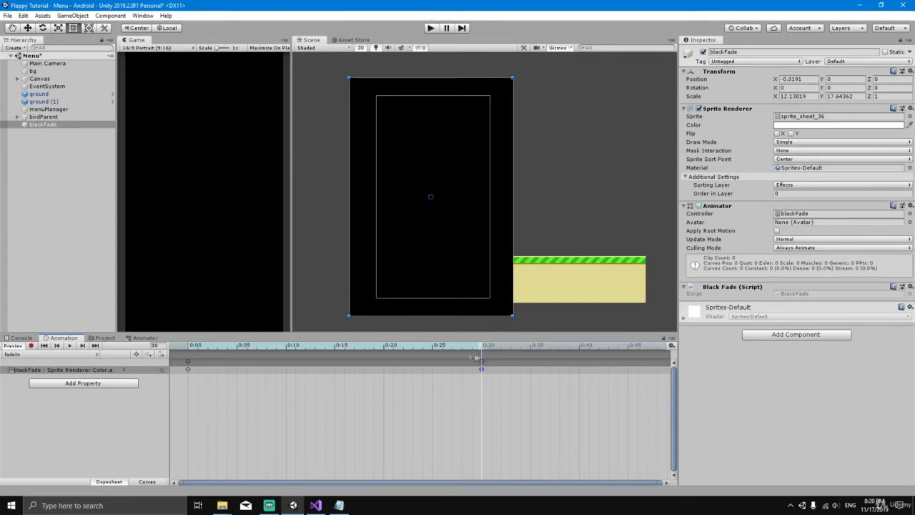
Step: Add an event at frame 30 of fadeIn calling OnBlackFadeFinished(), and save the Menu scene
{"action": "left_click", "coordinate": [162, 355]}
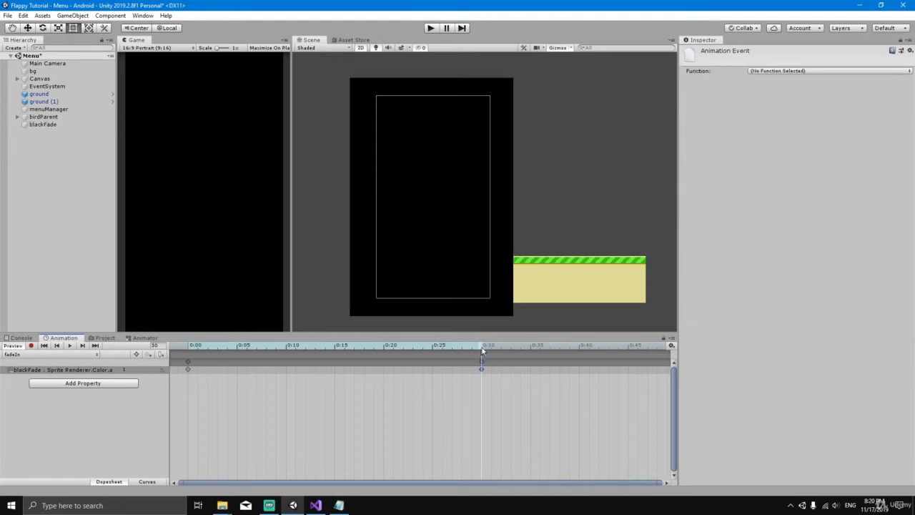
{"action": "left_click_drag", "start_coordinate": [482, 350], "coordinate": [489, 351]}
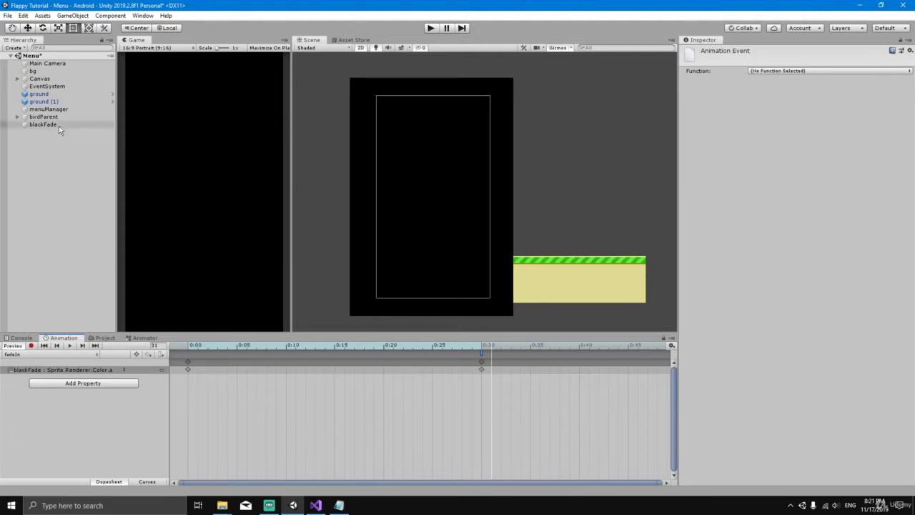
{"action": "left_click", "coordinate": [778, 73]}
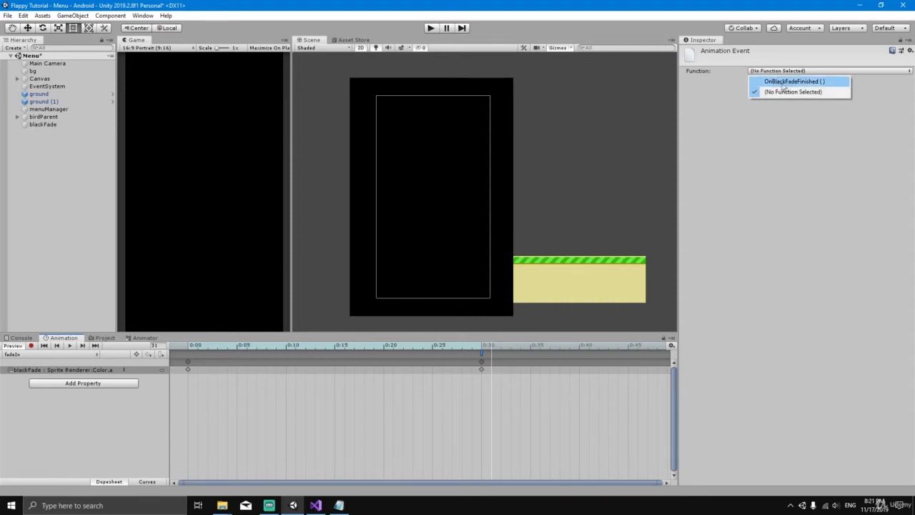
{"action": "left_click", "coordinate": [811, 84]}
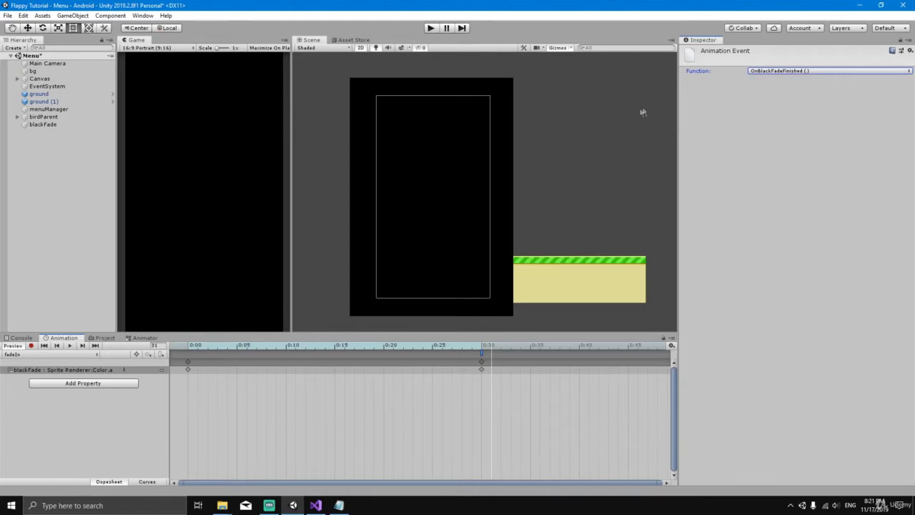
{"action": "key", "text": "ctrl+s"}
{"action": "left_click", "coordinate": [431, 28]}
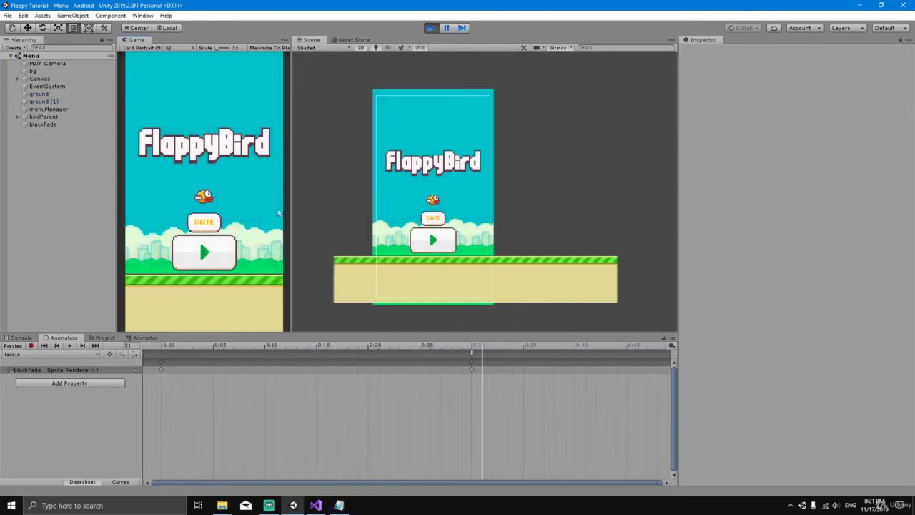
{"action": "left_click", "coordinate": [222, 254]}
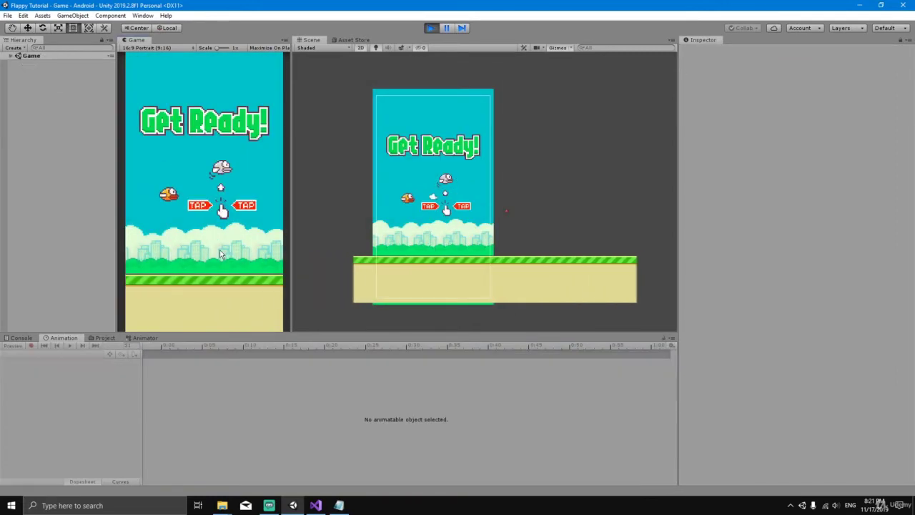
{"action": "left_click", "coordinate": [430, 28]}
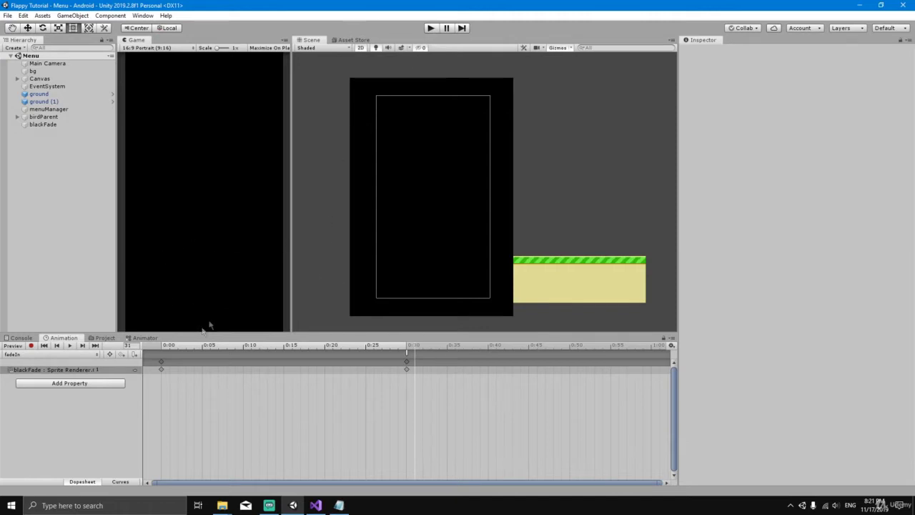
{"action": "left_click", "coordinate": [406, 347]}
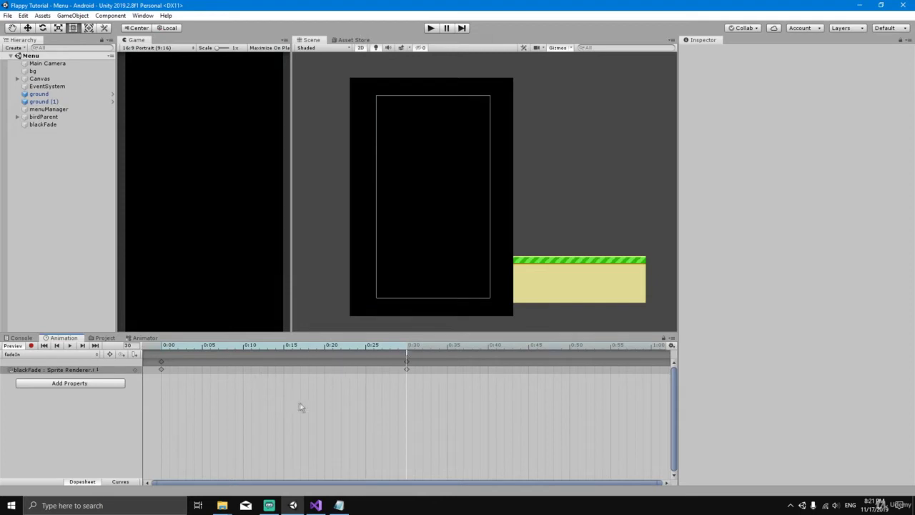
Step: In the Animator's Parameters list, rename the fadeOut parameter to fadeIn
{"action": "left_click", "coordinate": [146, 338]}
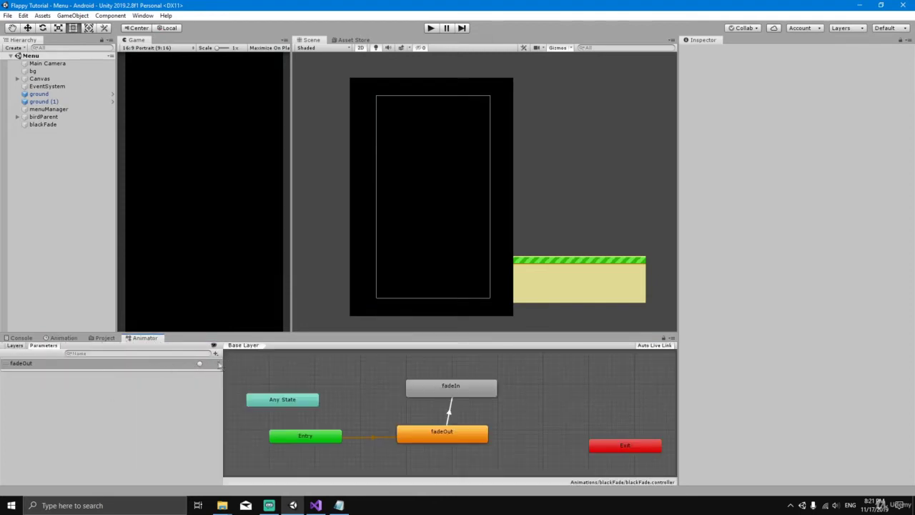
{"action": "left_click", "coordinate": [167, 363]}
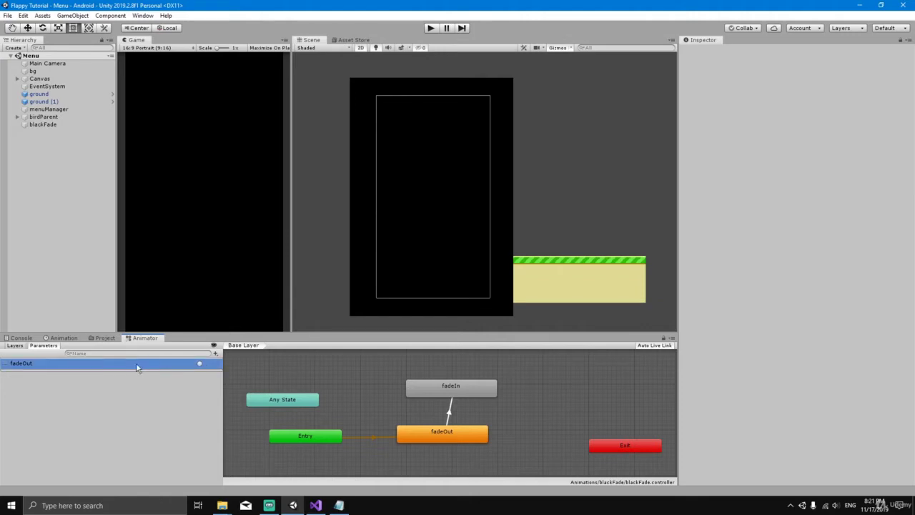
{"action": "left_click", "coordinate": [140, 366]}
{"action": "left_click", "coordinate": [79, 366]}
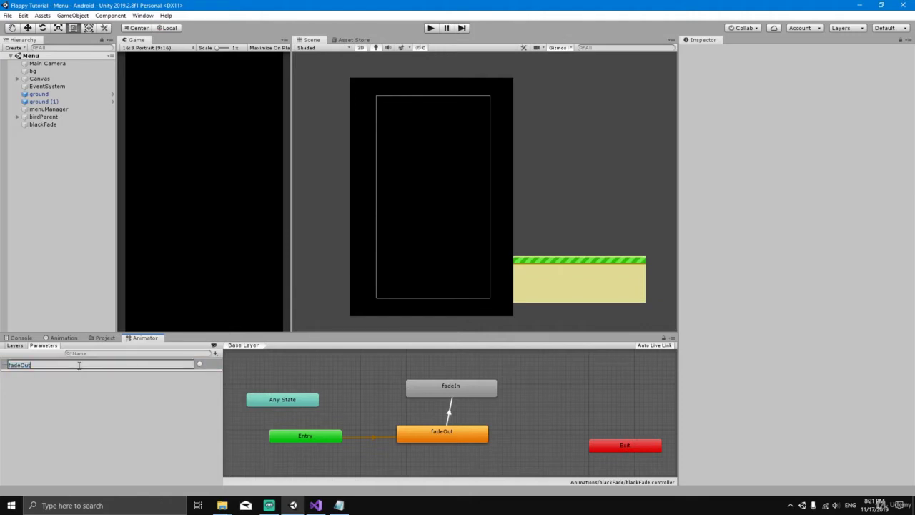
{"action": "key", "text": "BackSpace"}
{"action": "key", "text": "BackSpace"}
{"action": "key", "text": "BackSpace"}
{"action": "key", "text": "Return"}
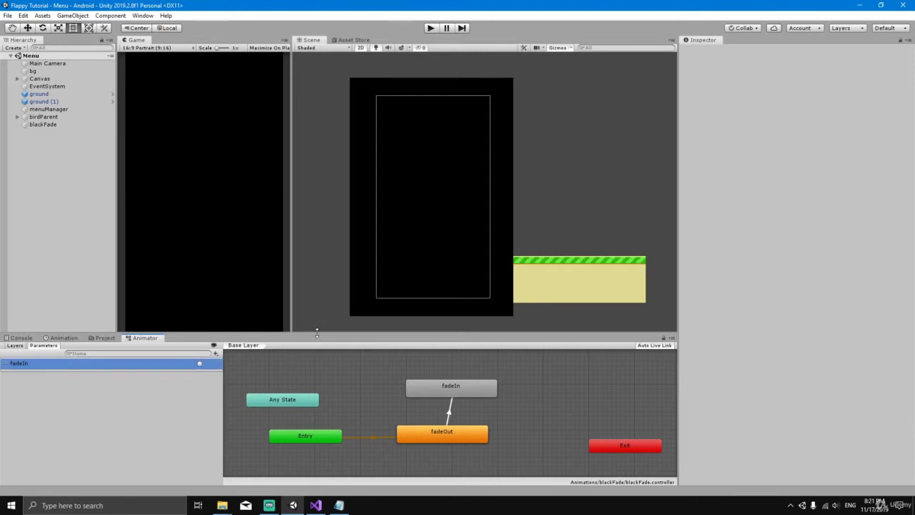
{"action": "left_click_drag", "start_coordinate": [316, 334], "coordinate": [316, 337]}
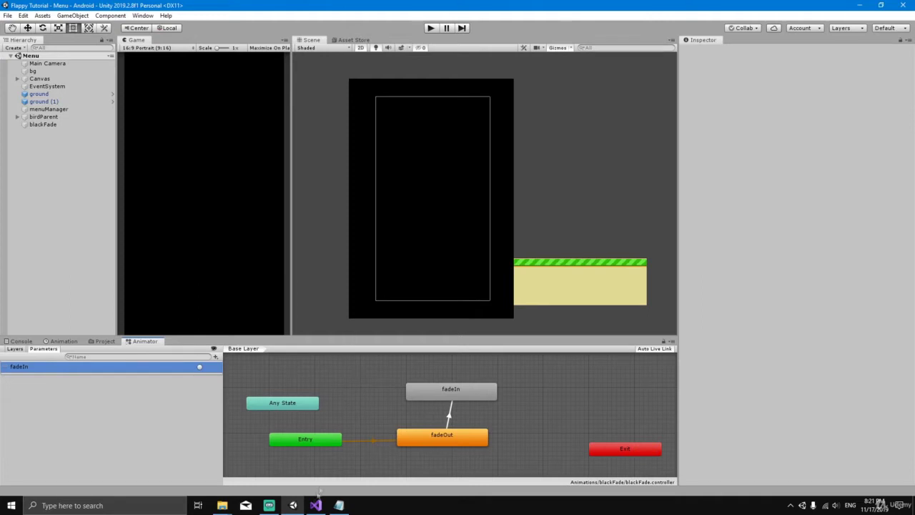
Step: Open MenuManager.cs and comment out the LoadScene statement on line 16
{"action": "mouse_move", "coordinate": [313, 509]}
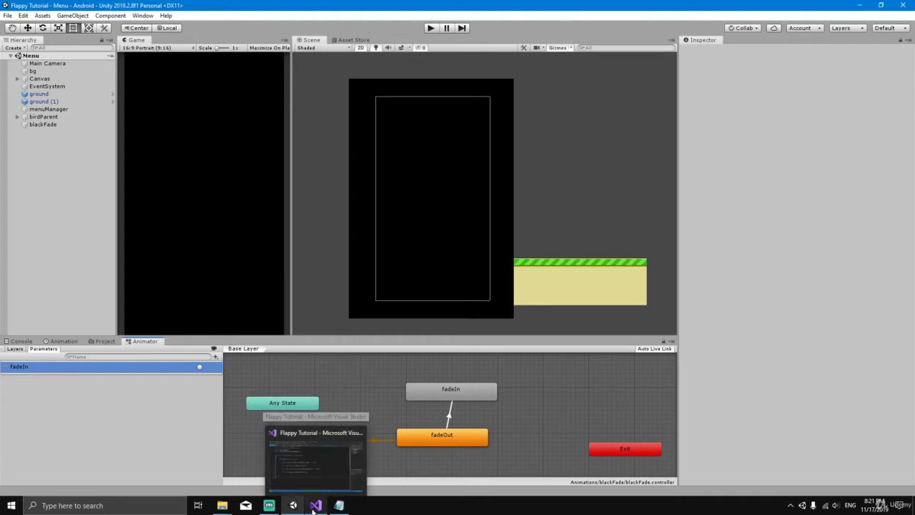
{"action": "left_click", "coordinate": [314, 505]}
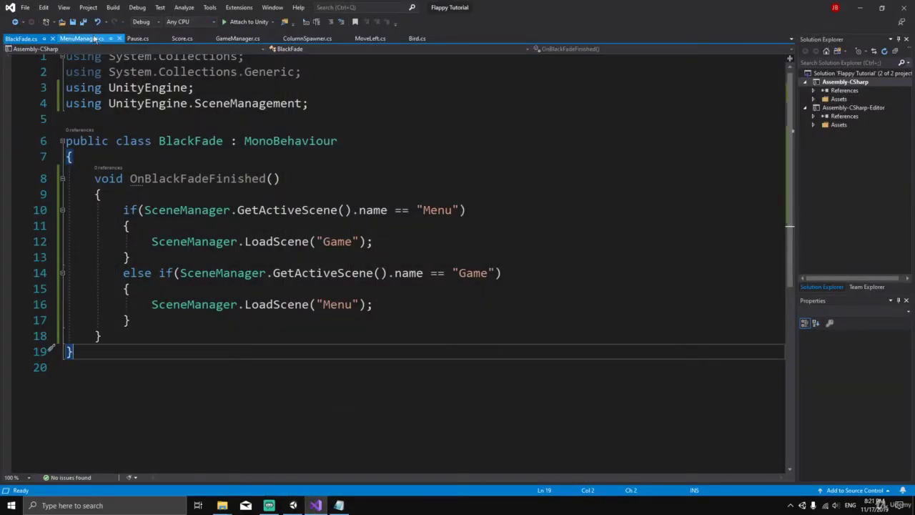
{"action": "left_click", "coordinate": [89, 38]}
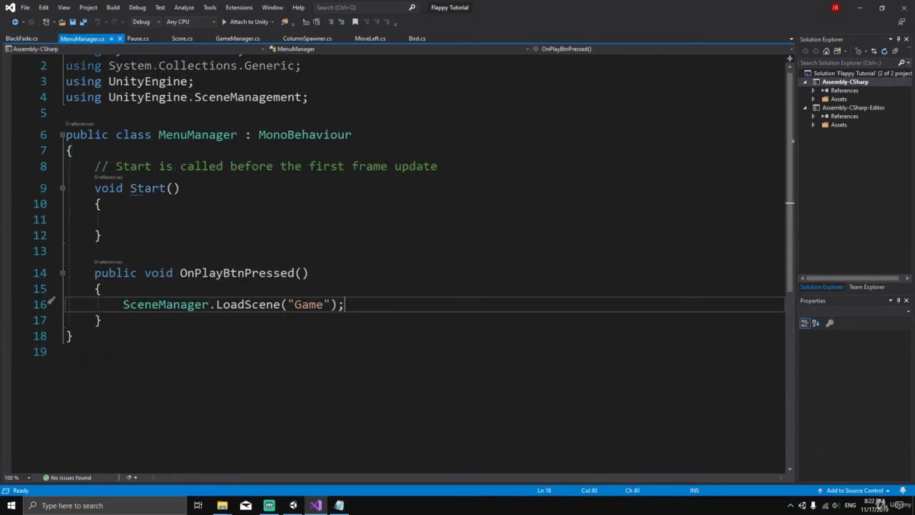
{"action": "left_click_drag", "start_coordinate": [118, 304], "coordinate": [372, 304]}
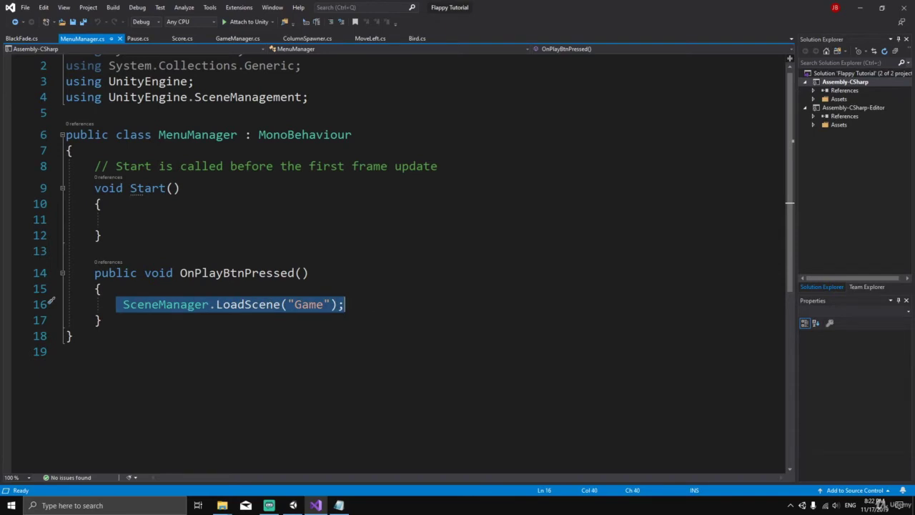
{"action": "left_click", "coordinate": [123, 305]}
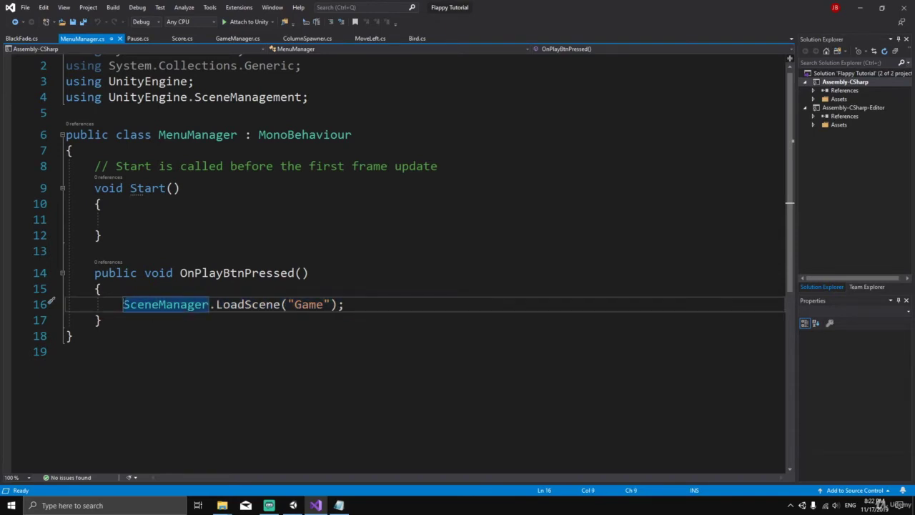
{"action": "type", "text": "//"}
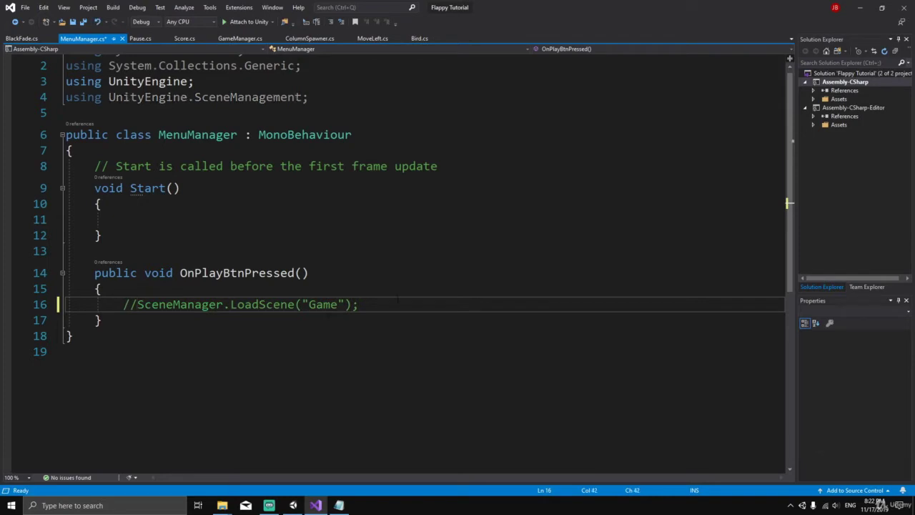
{"action": "key", "text": "Return"}
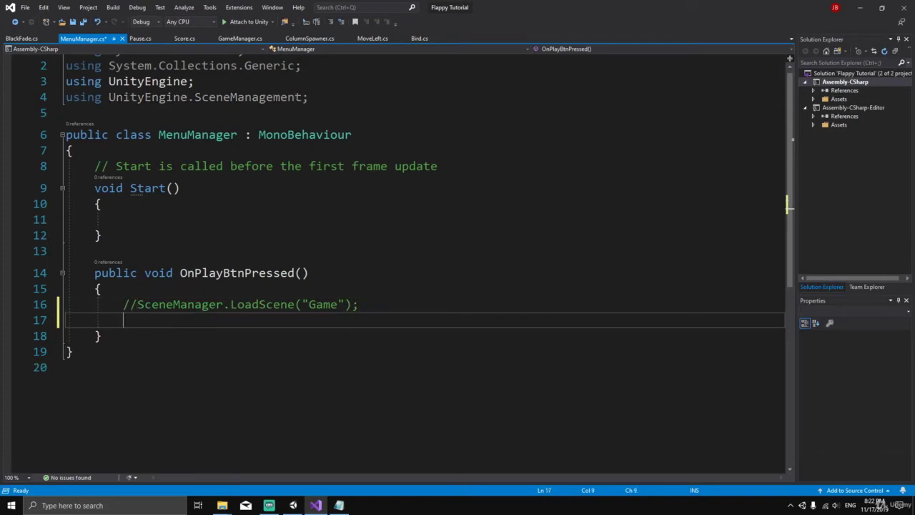
Step: Declare a public Animator blackFadeAnim field at the top of the MenuManager class
{"action": "left_click", "coordinate": [121, 151]}
{"action": "key", "text": "Return"}
{"action": "key", "text": "Return"}
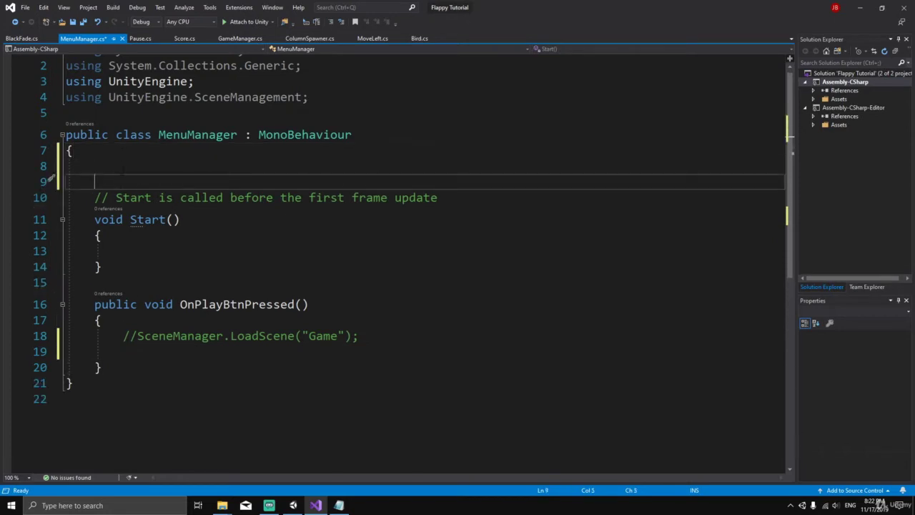
{"action": "key", "text": "Up"}
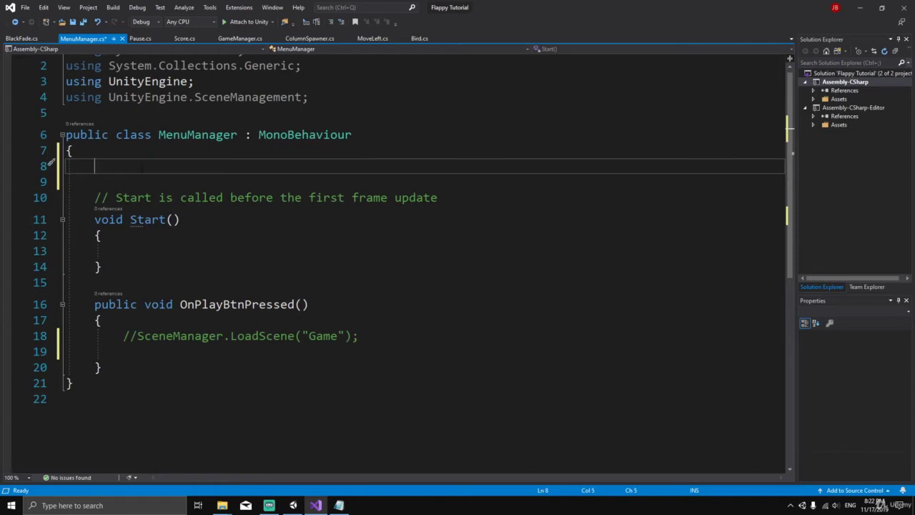
{"action": "type", "text": "Ani"}
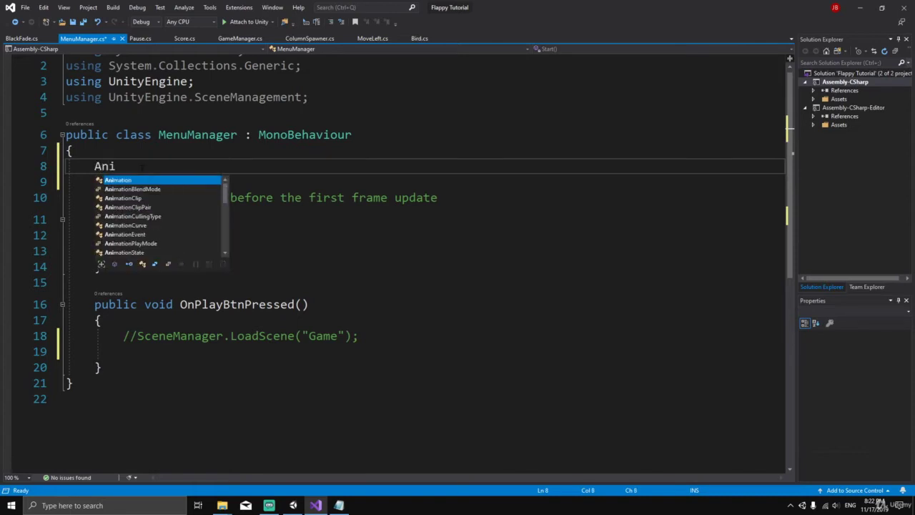
{"action": "type", "text": "mator"}
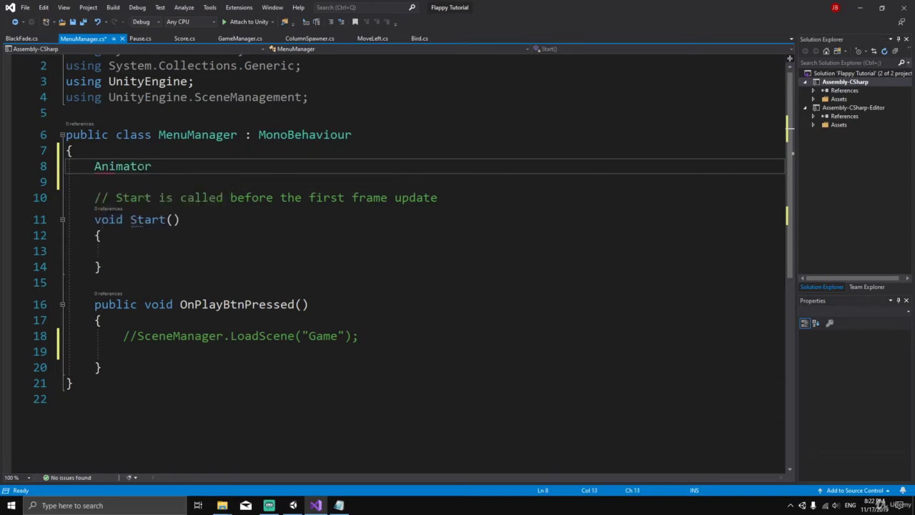
{"action": "type", "text": " blackF"}
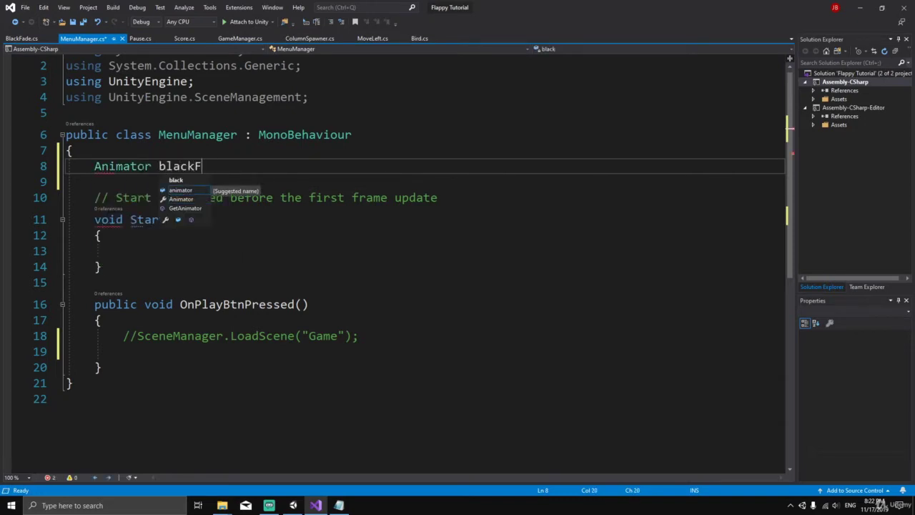
{"action": "type", "text": "adeAnim;"}
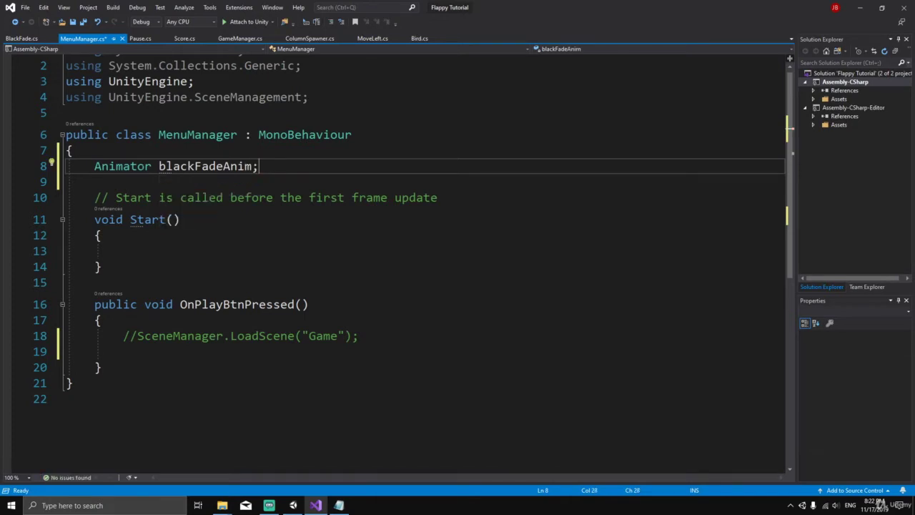
{"action": "left_click", "coordinate": [94, 166]}
{"action": "type", "text": "public"}
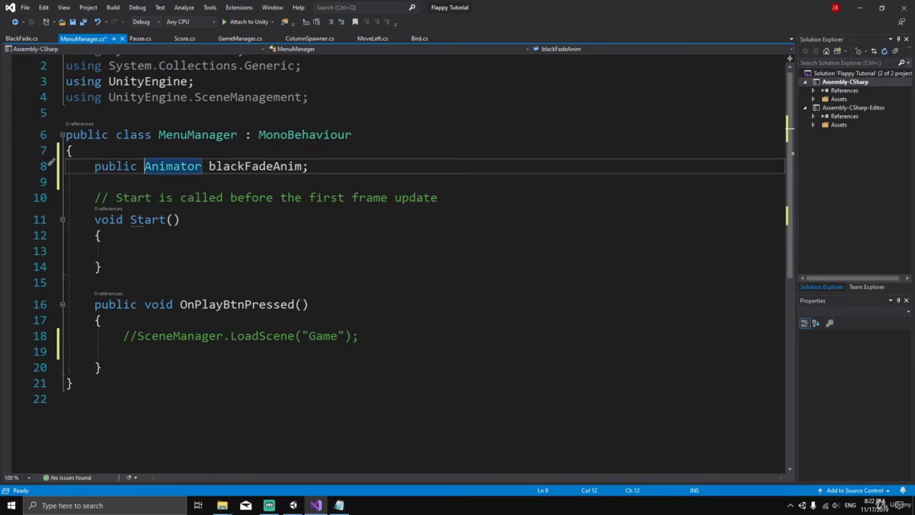
Step: Add blackFadeAnim.SetTrigger("fadeIn"); to OnPlayBtnPressed and save MenuManager
{"action": "left_click", "coordinate": [187, 350]}
{"action": "type", "text": "blackFadeAnim"}
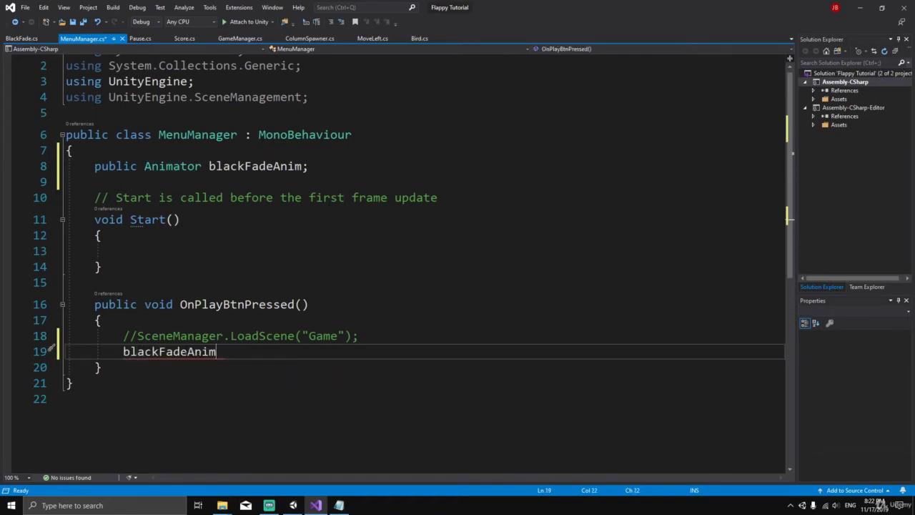
{"action": "type", "text": ".set"}
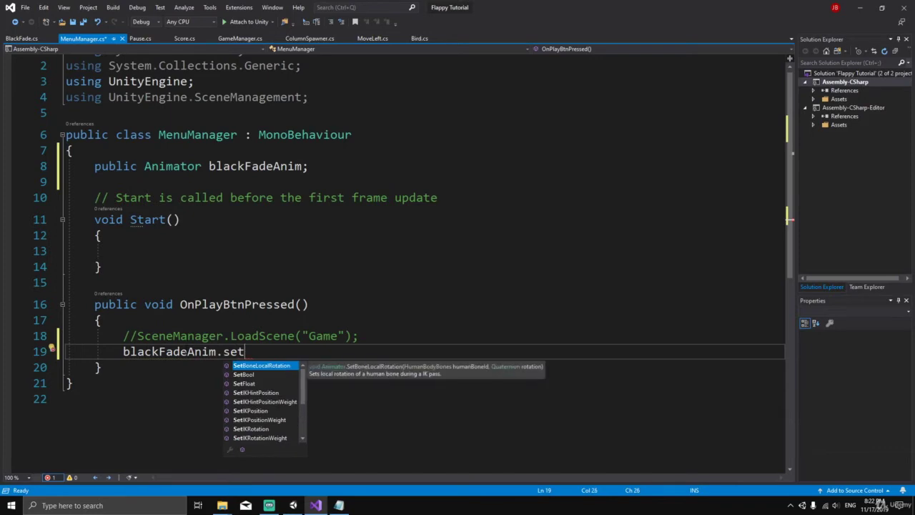
{"action": "type", "text": "Trigger"}
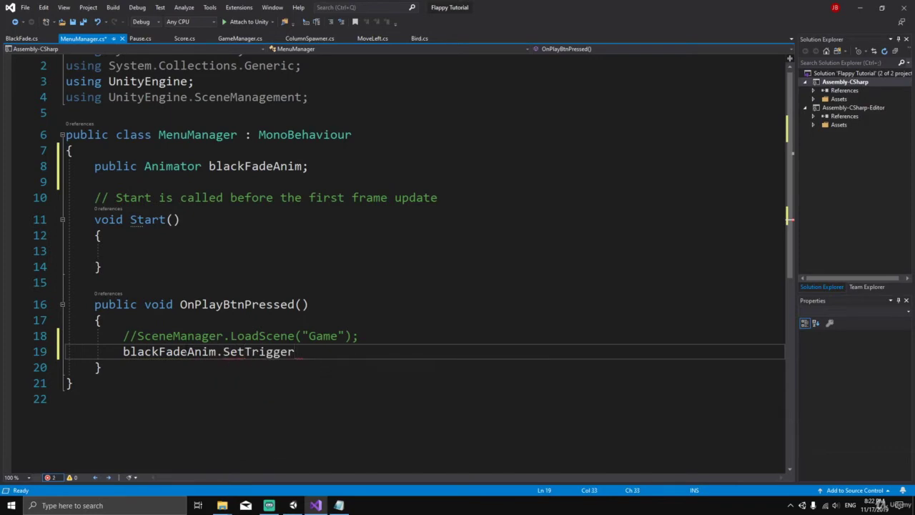
{"action": "type", "text": "(\""}
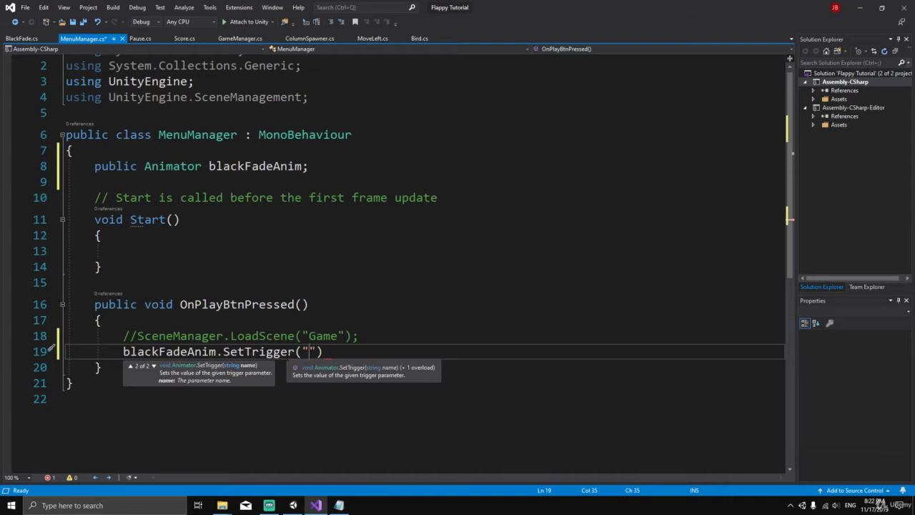
{"action": "type", "text": "fadeIn"}
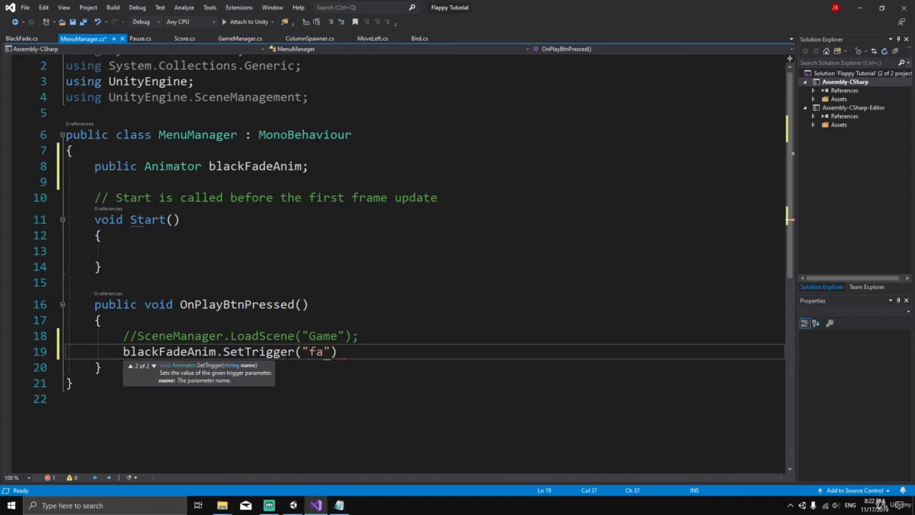
{"action": "type", "text": "\");"}
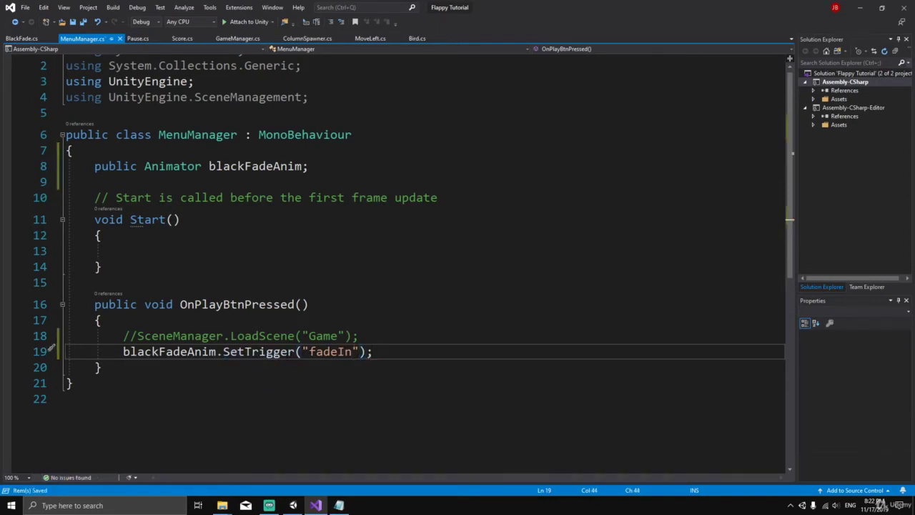
{"action": "key", "text": "ctrl+shift+Left"}
{"action": "key", "text": "ctrl+shift+Left"}
{"action": "key", "text": "End"}
Step: Run the game, press play on the menu to test the fade, then stop
{"action": "left_click", "coordinate": [293, 506]}
{"action": "left_click", "coordinate": [434, 29]}
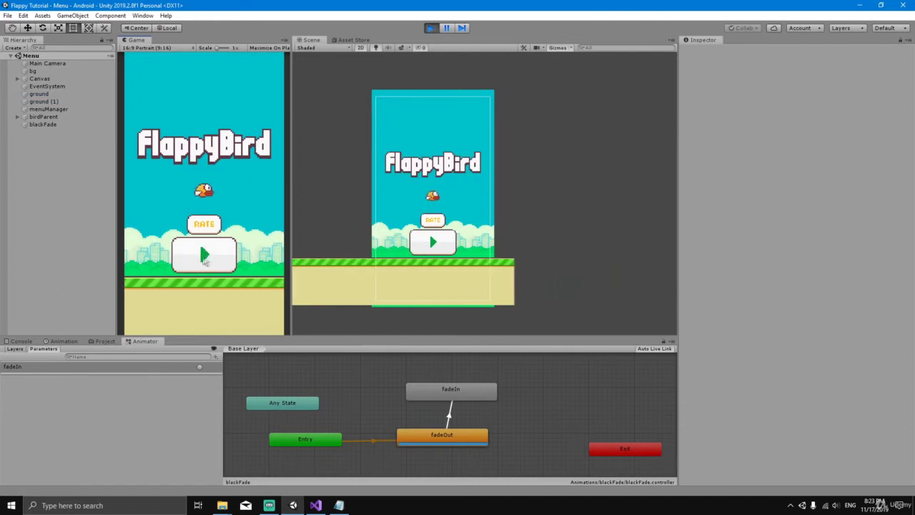
{"action": "left_click", "coordinate": [204, 254]}
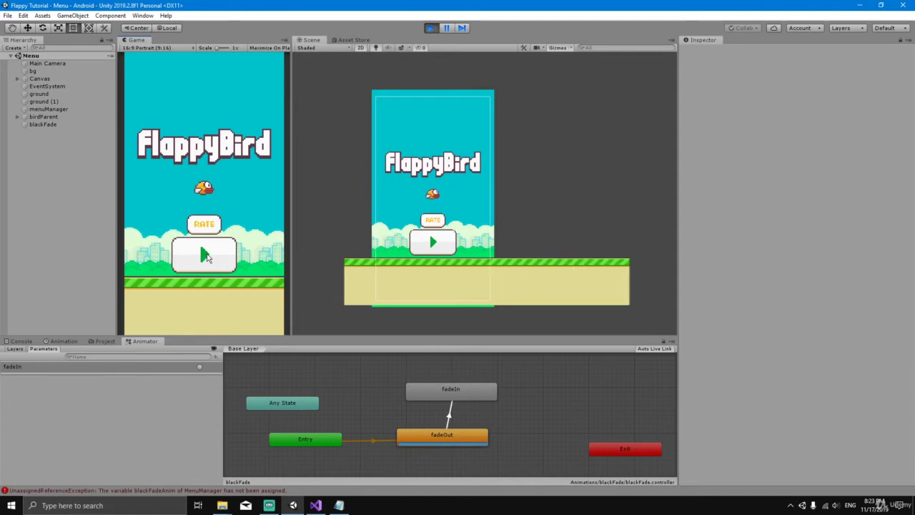
{"action": "left_click", "coordinate": [431, 29]}
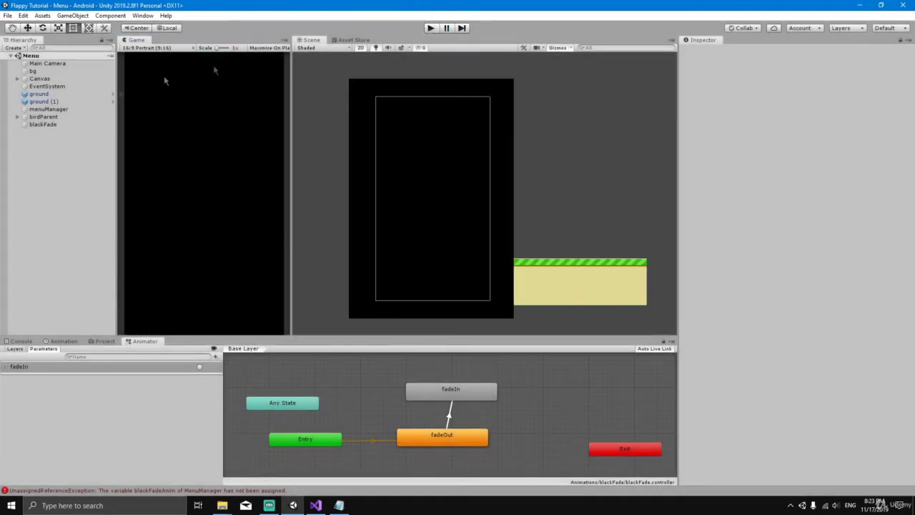
Step: Assign blackFade to menuManager's Black Fade Anim field and retest the menu in Play mode
{"action": "left_click", "coordinate": [32, 109]}
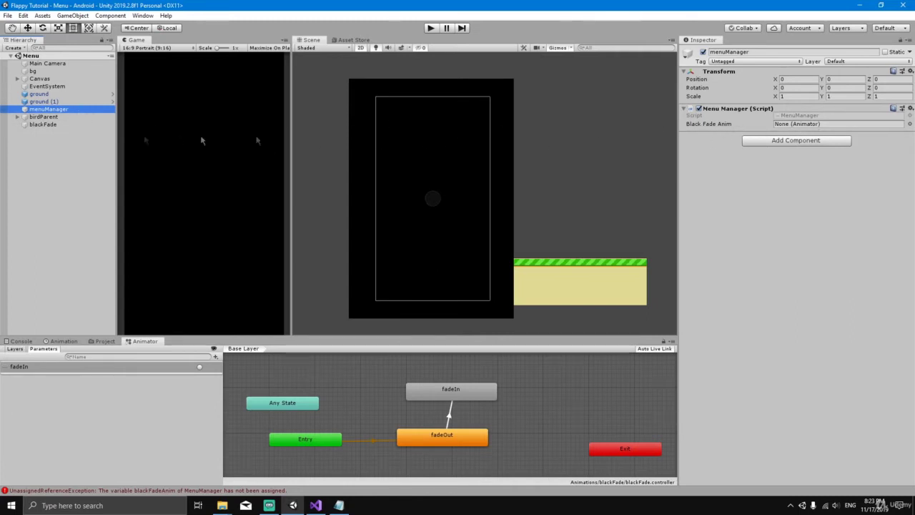
{"action": "left_click_drag", "start_coordinate": [32, 126], "coordinate": [788, 130]}
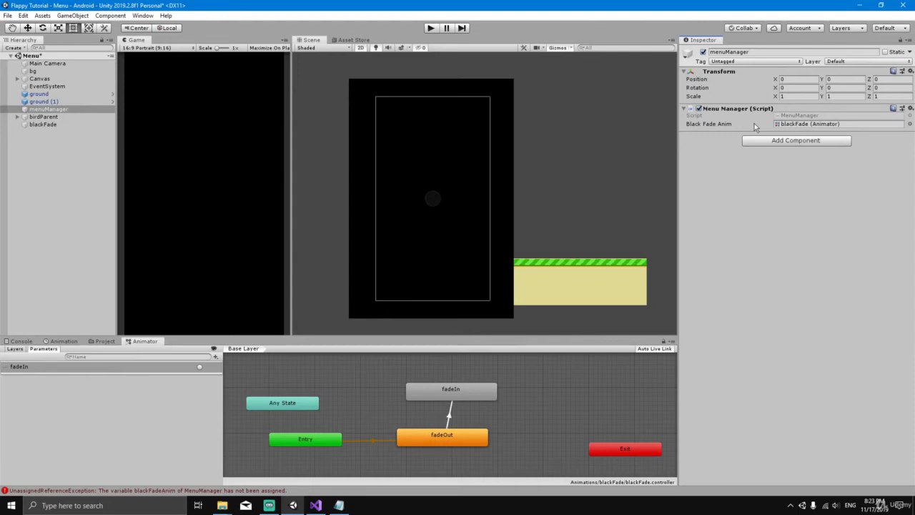
{"action": "left_click", "coordinate": [430, 28]}
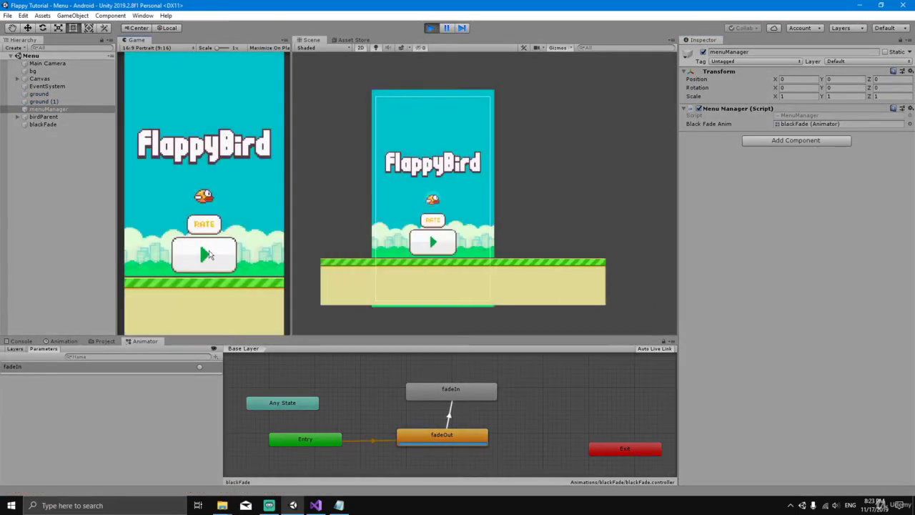
{"action": "left_click", "coordinate": [209, 255]}
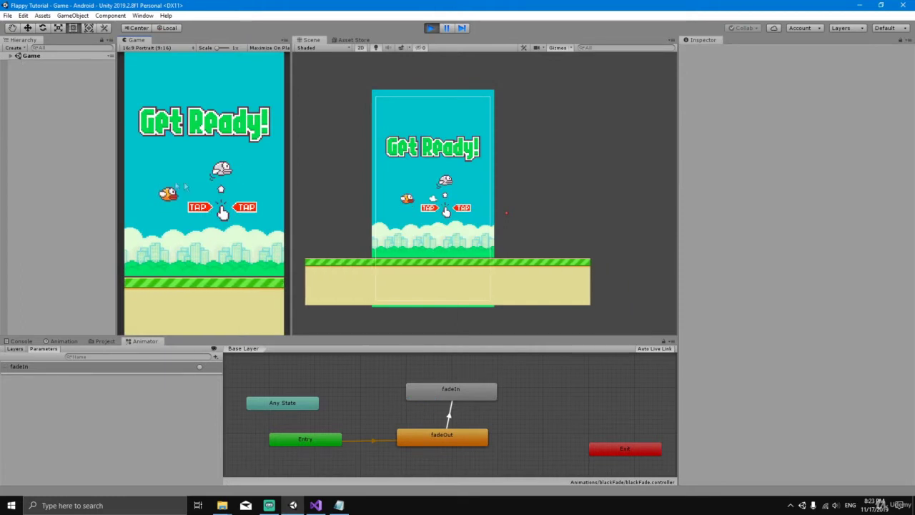
{"action": "left_click", "coordinate": [432, 28]}
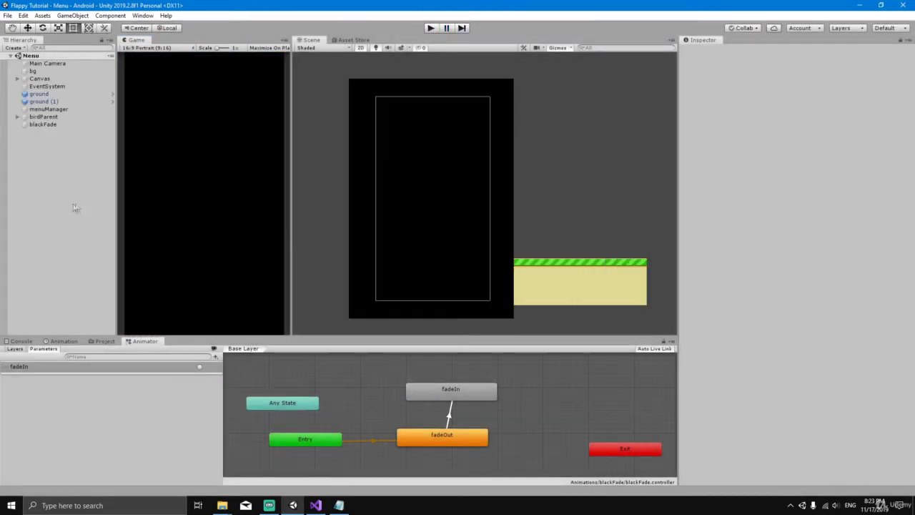
Step: Save the blackFade object as a prefab in Assets/prefabs
{"action": "left_click", "coordinate": [105, 341]}
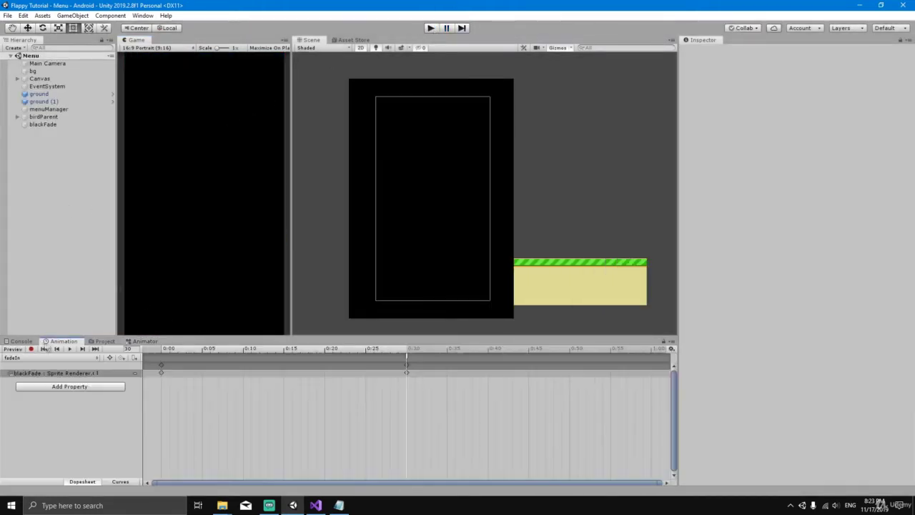
{"action": "left_click", "coordinate": [66, 341]}
{"action": "left_click", "coordinate": [24, 343]}
{"action": "left_click", "coordinate": [93, 342]}
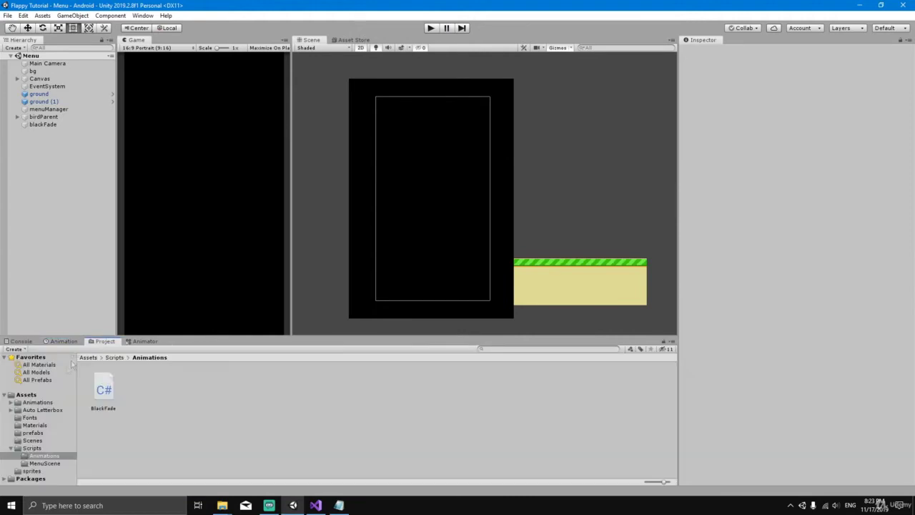
{"action": "left_click", "coordinate": [33, 432]}
{"action": "left_click", "coordinate": [38, 124]}
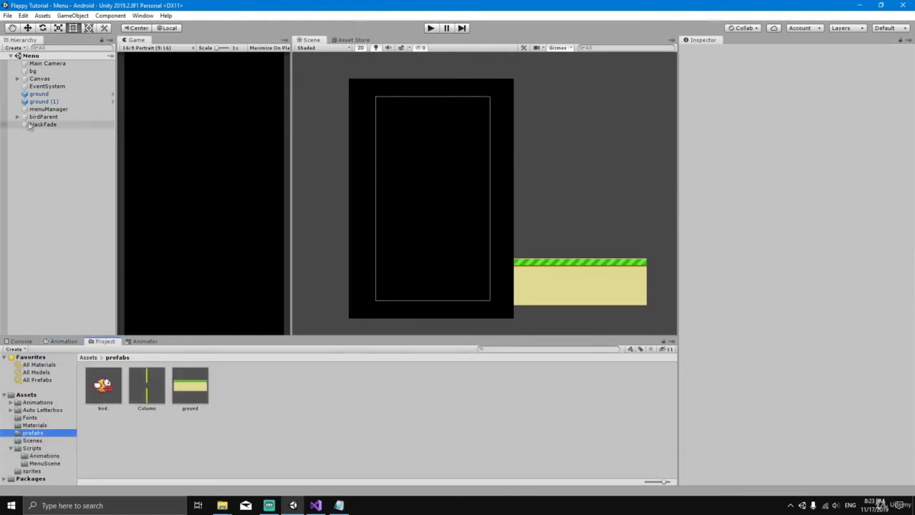
{"action": "left_click_drag", "start_coordinate": [38, 124], "coordinate": [248, 396]}
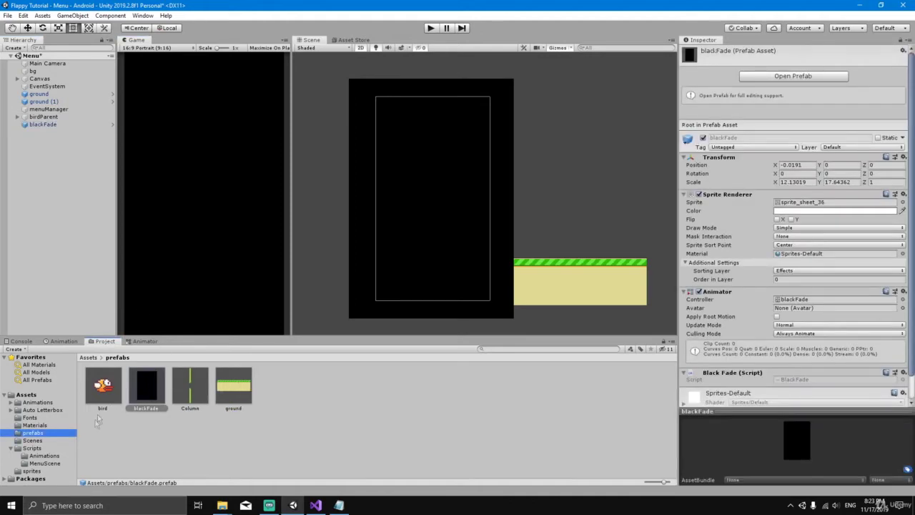
Step: Save the Menu scene, then place a blackFade prefab instance in the Game scene and save it
{"action": "key", "text": "ctrl+s"}
{"action": "left_click", "coordinate": [44, 441]}
{"action": "double_click", "coordinate": [102, 386]}
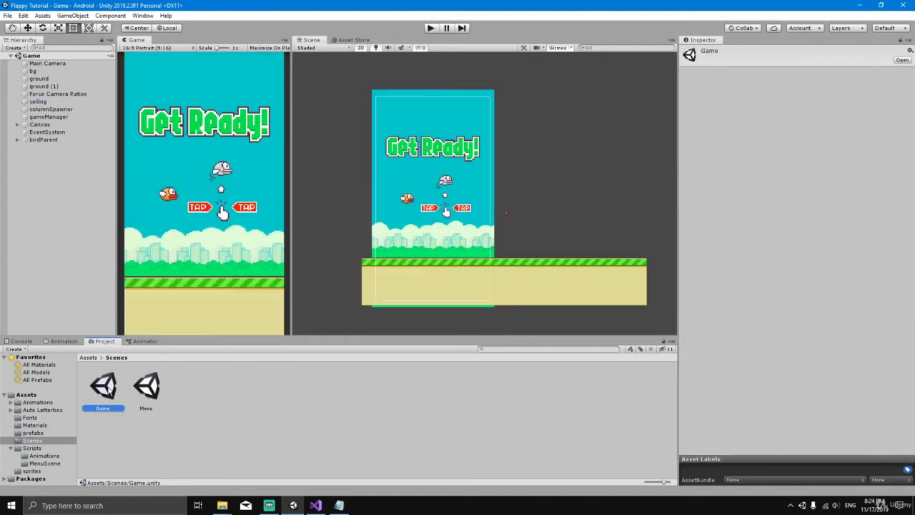
{"action": "left_click", "coordinate": [33, 434]}
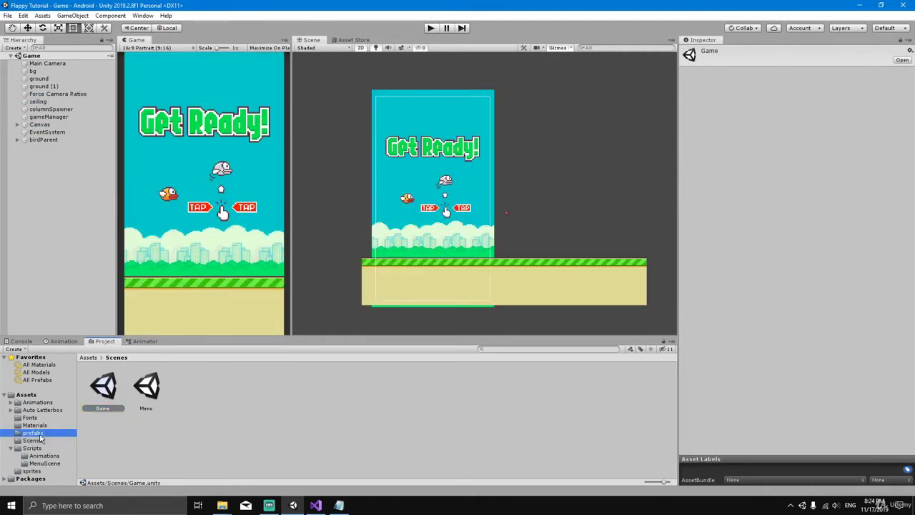
{"action": "left_click_drag", "start_coordinate": [154, 394], "coordinate": [68, 225]}
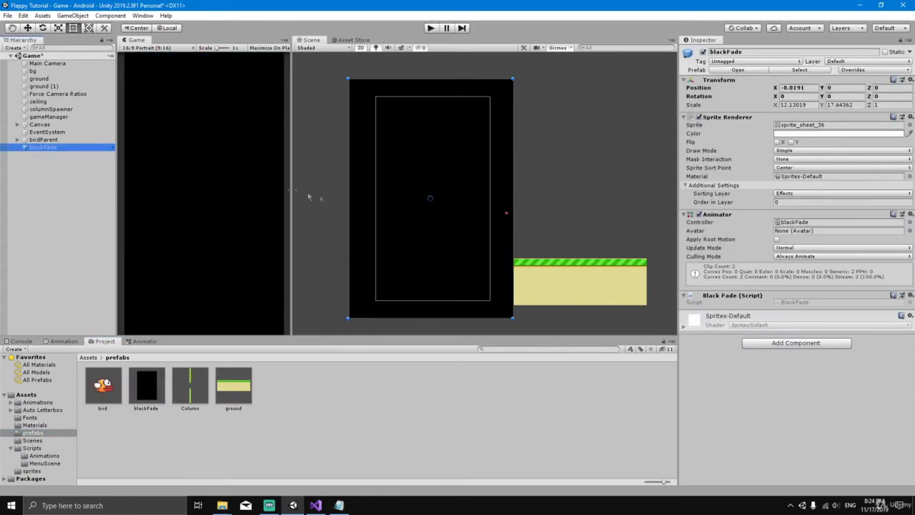
{"action": "middle_click_drag", "start_coordinate": [526, 207], "coordinate": [525, 207]}
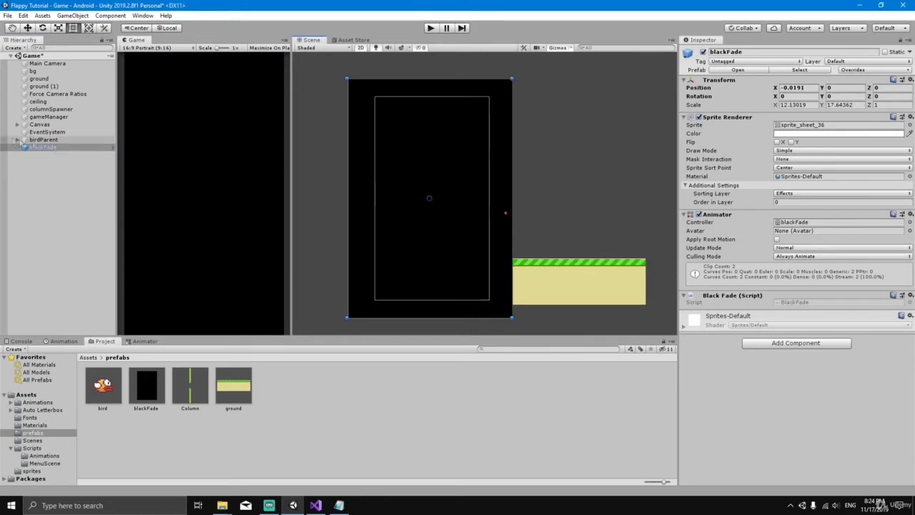
{"action": "key", "text": "ctrl+s"}
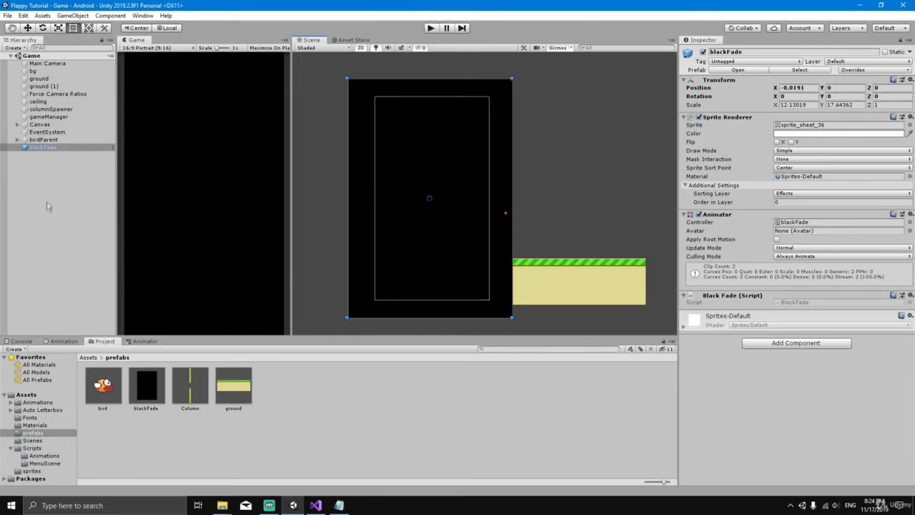
Step: Comment out the scene reload line in OnOkBtnPressed of GameManager.cs and add a blank line below
{"action": "left_click", "coordinate": [315, 506]}
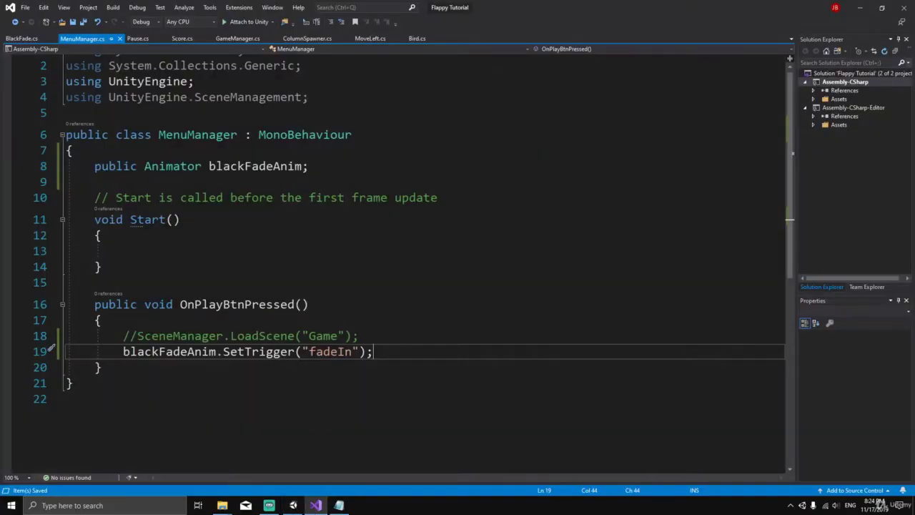
{"action": "left_click", "coordinate": [238, 38]}
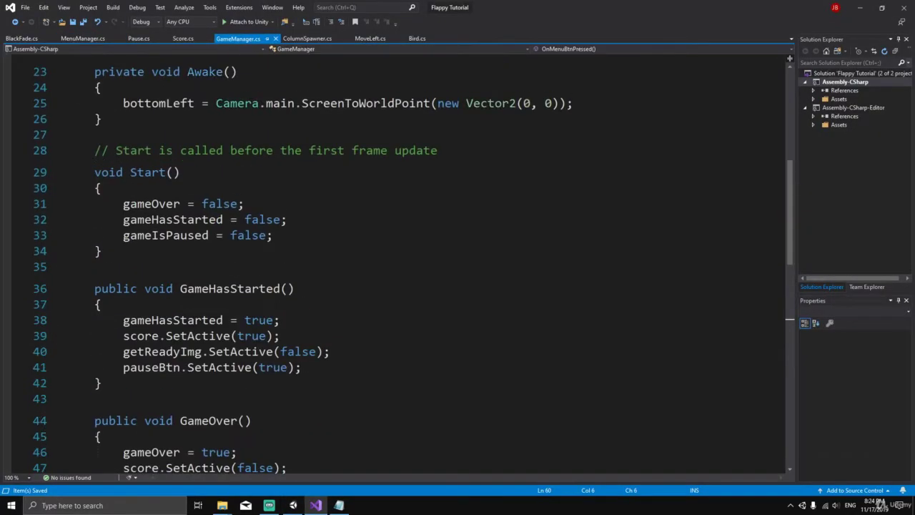
{"action": "scroll", "coordinate": [253, 284], "scroll_direction": "down", "scroll_amount": 4}
{"action": "scroll", "coordinate": [253, 284], "scroll_direction": "down", "scroll_amount": 1}
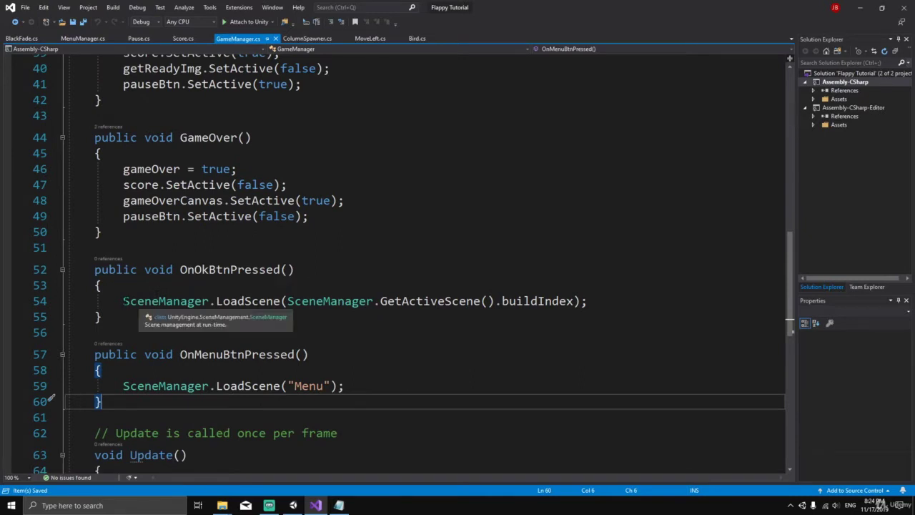
{"action": "left_click", "coordinate": [124, 301]}
{"action": "type", "text": "//"}
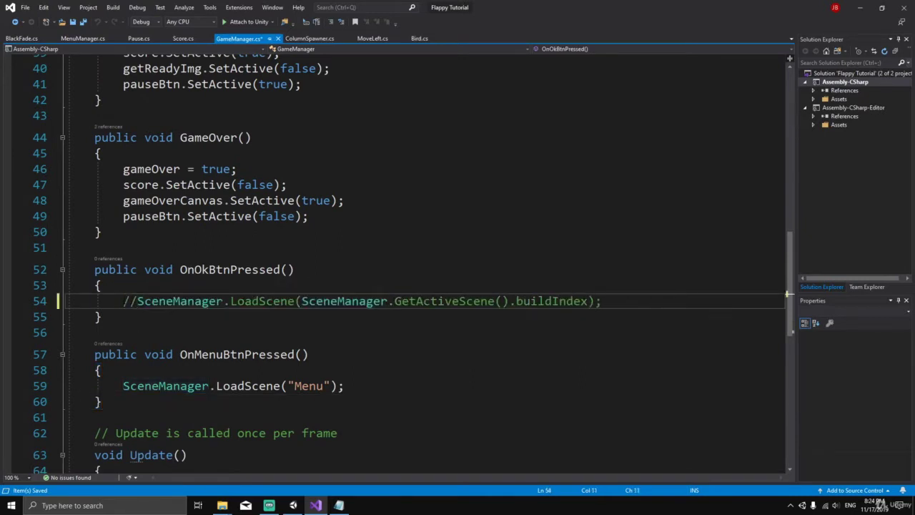
{"action": "key", "text": "Return"}
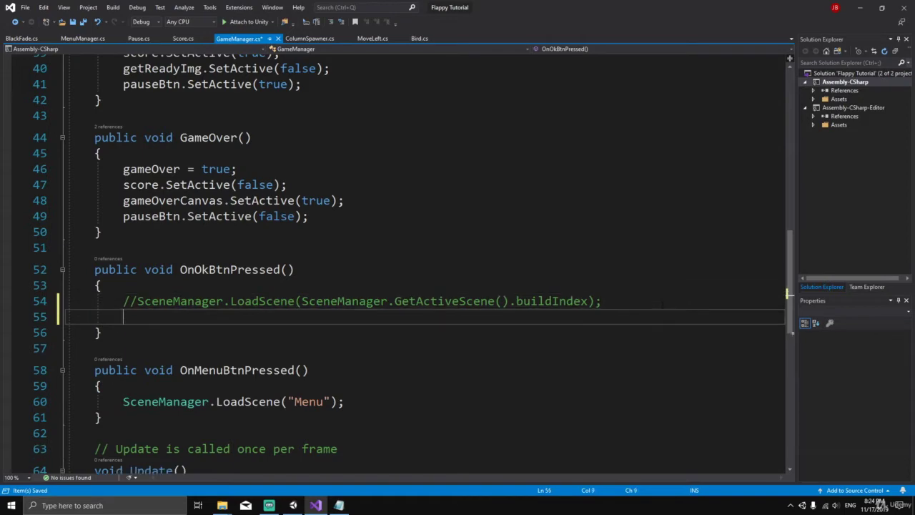
Step: Declare 'public Animator blackFadeAnim;' after the pauseBtn declaration
{"action": "scroll", "coordinate": [221, 302], "scroll_direction": "up", "scroll_amount": 13}
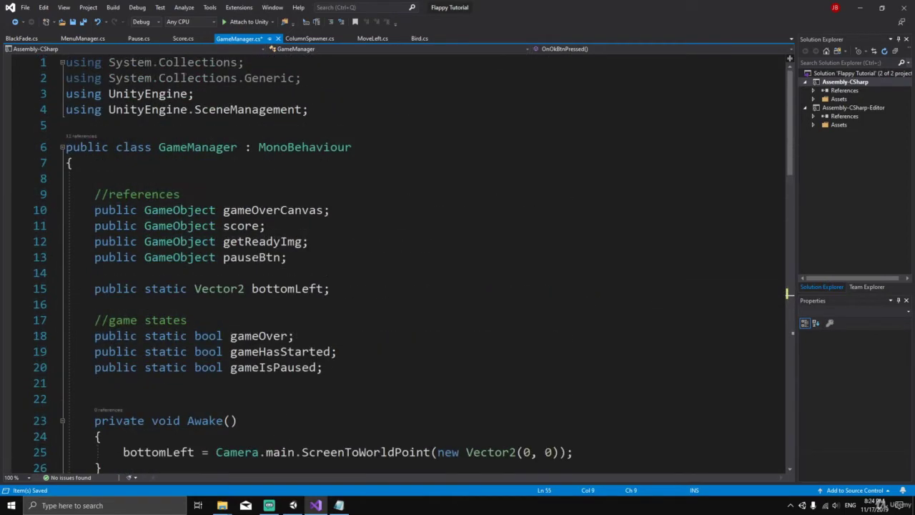
{"action": "left_click", "coordinate": [310, 262]}
{"action": "key", "text": "Return"}
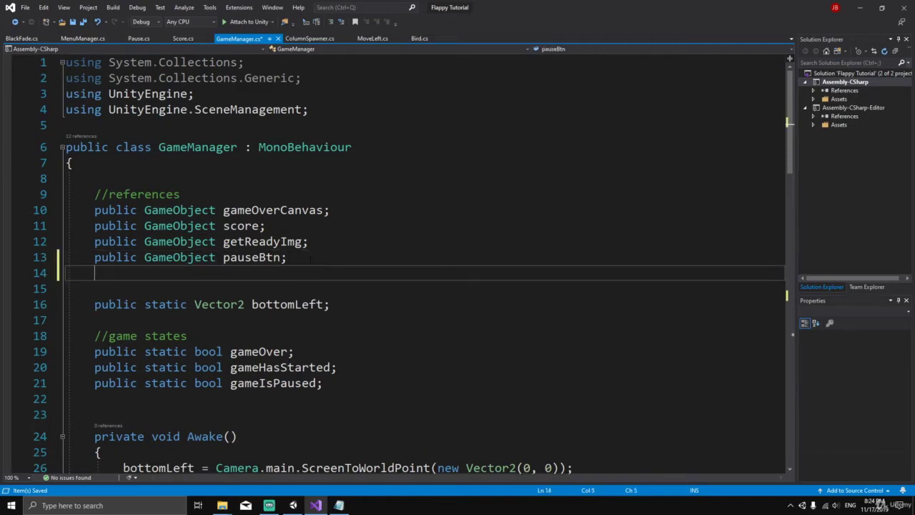
{"action": "type", "text": "public Animator b"}
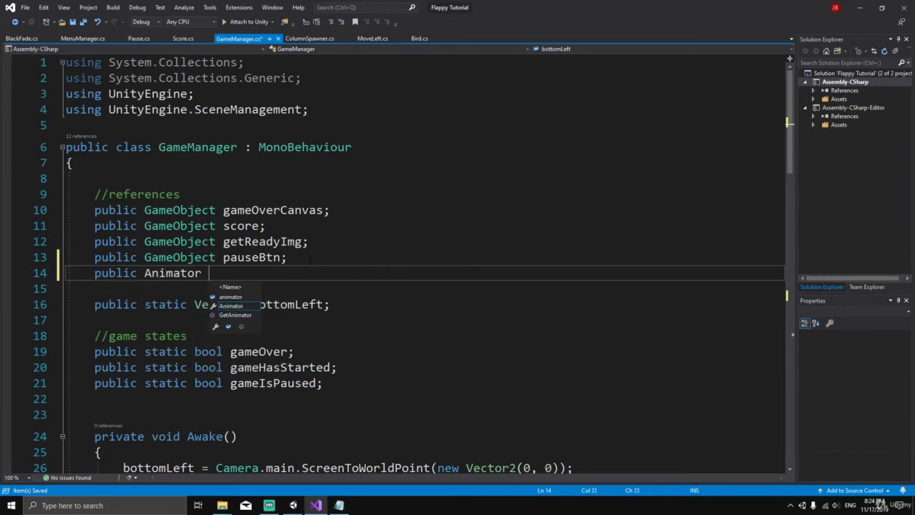
{"action": "type", "text": "lackF"}
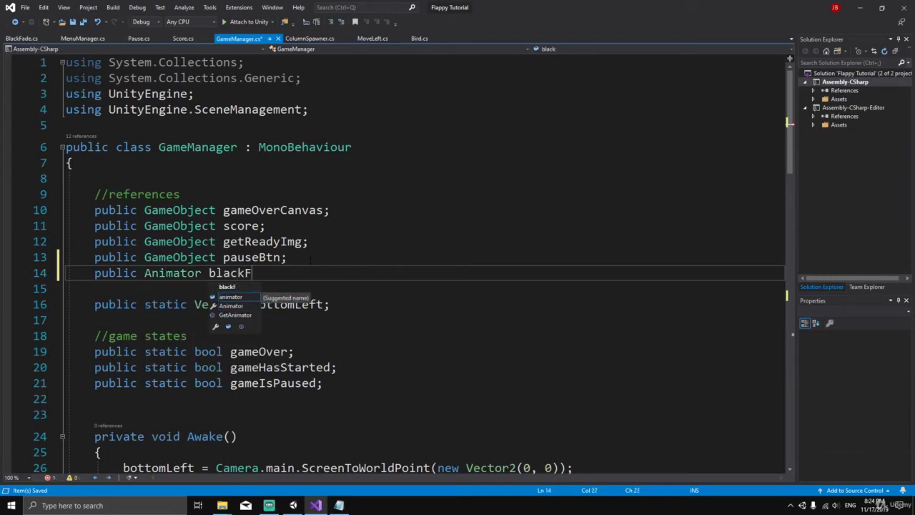
{"action": "type", "text": "adeAnim;"}
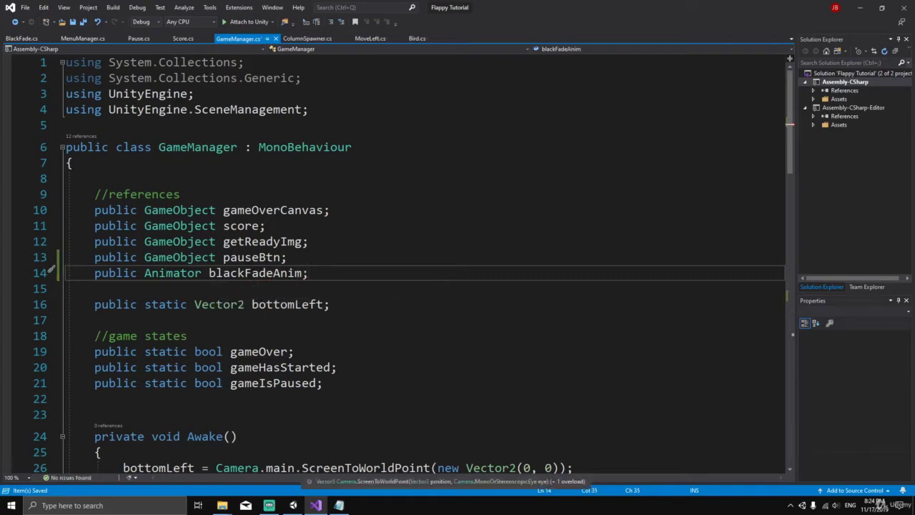
Step: Add blackFadeAnim.SetTrigger("FadeIn"); on the empty line in OnOkBtnPressed
{"action": "scroll", "coordinate": [330, 399], "scroll_direction": "down", "scroll_amount": 9}
{"action": "scroll", "coordinate": [329, 399], "scroll_direction": "down", "scroll_amount": 3}
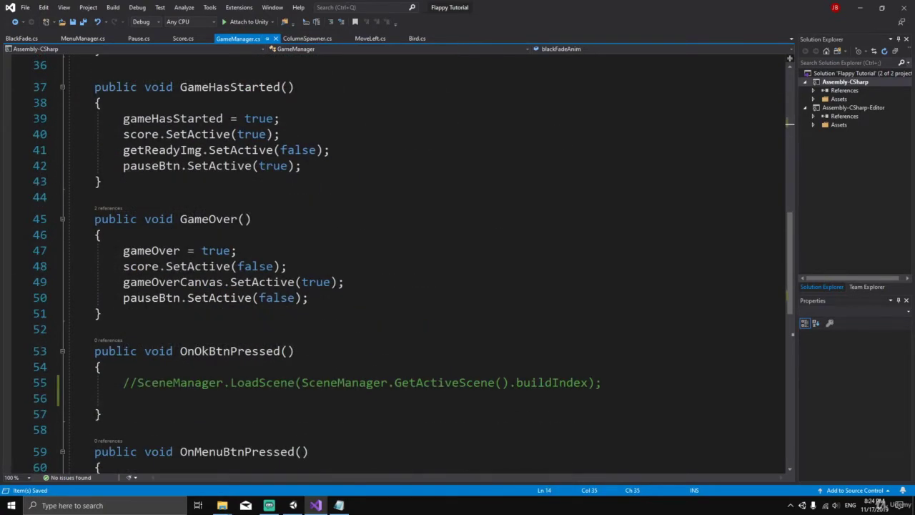
{"action": "left_click", "coordinate": [330, 398]}
{"action": "type", "text": "bla"}
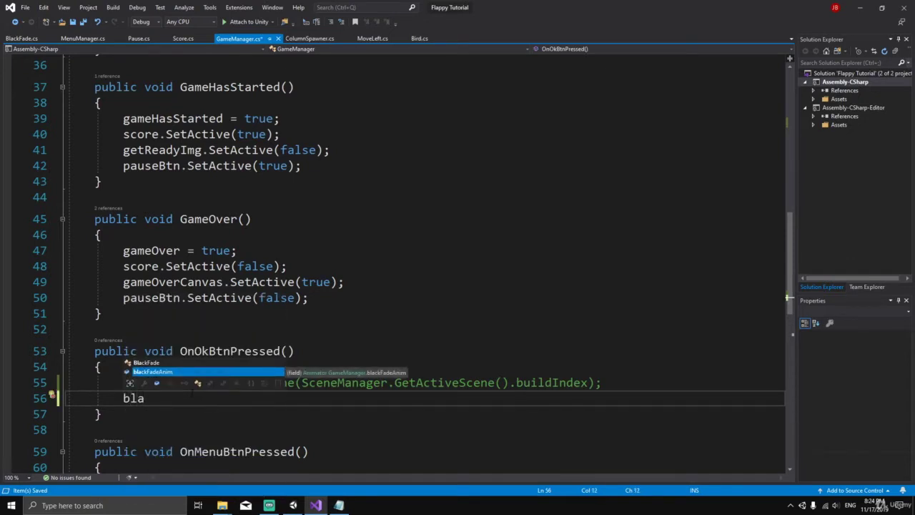
{"action": "key", "text": "Tab"}
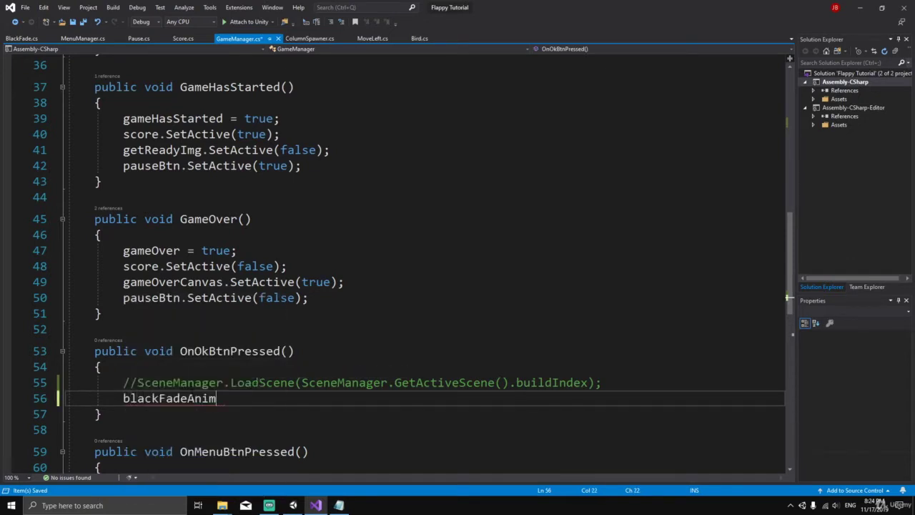
{"action": "type", "text": ".set"}
{"action": "key", "text": "Tab"}
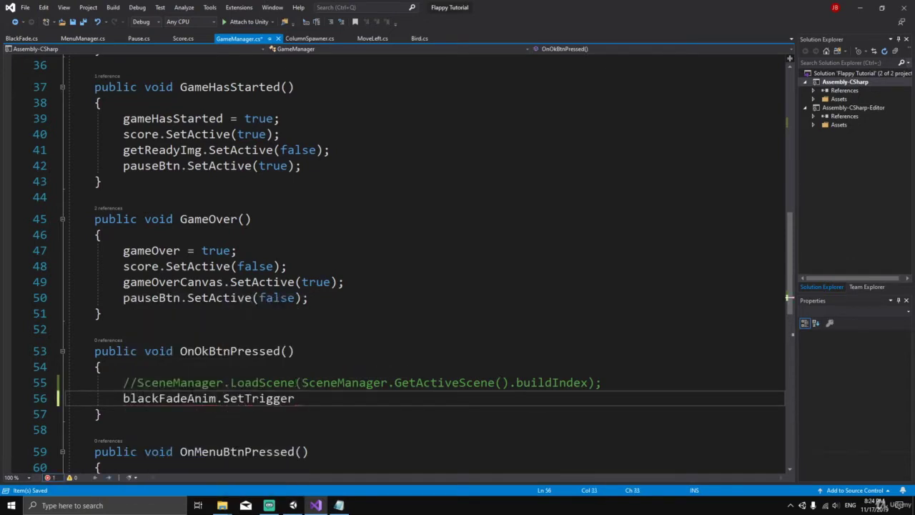
{"action": "type", "text": "(\""}
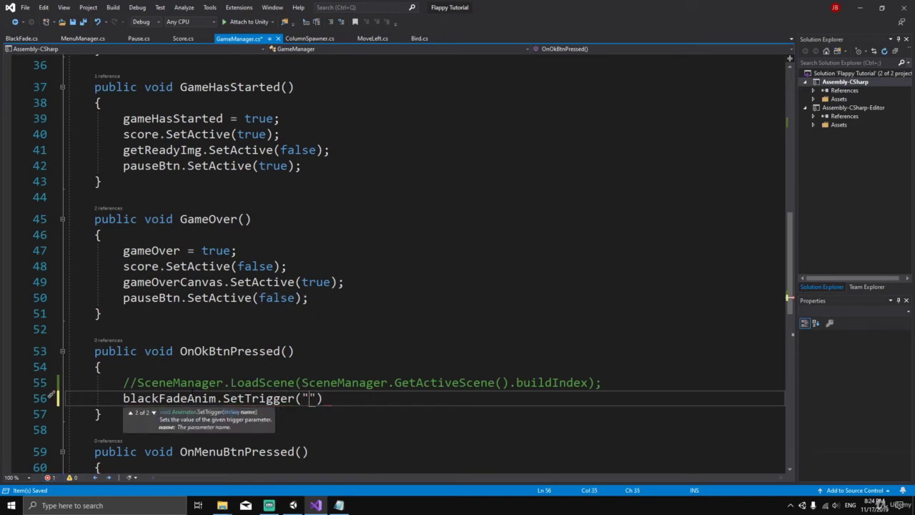
{"action": "type", "text": "FadeIn\")"}
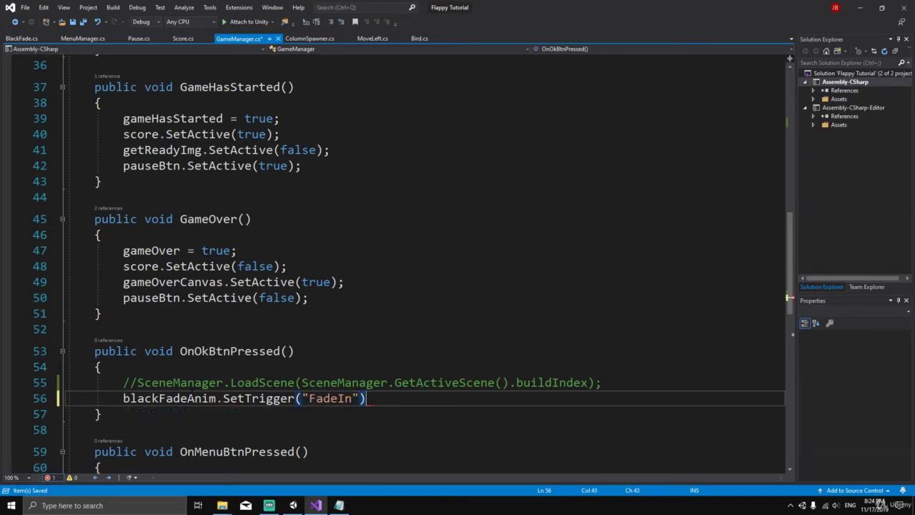
{"action": "type", "text": ";"}
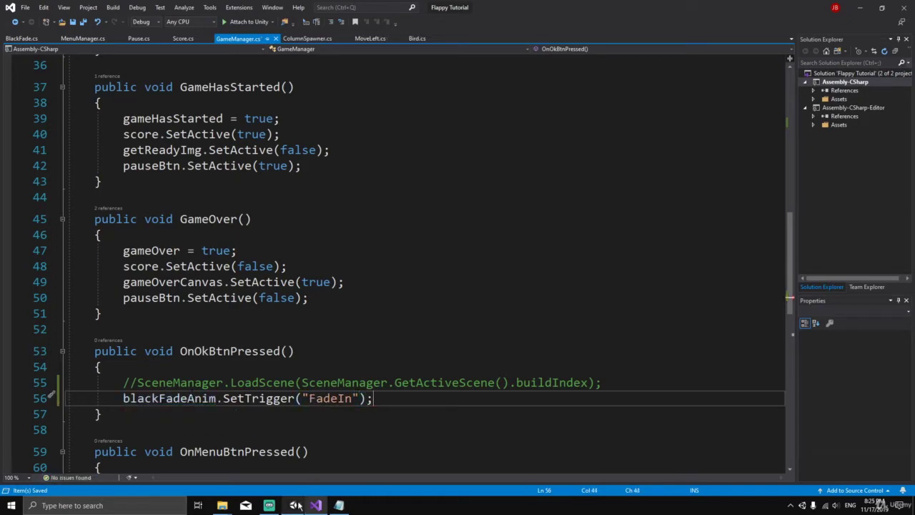
Step: Assign blackFade to the gameManager's Black Fade Anim slot and save the scene
{"action": "left_click", "coordinate": [296, 506]}
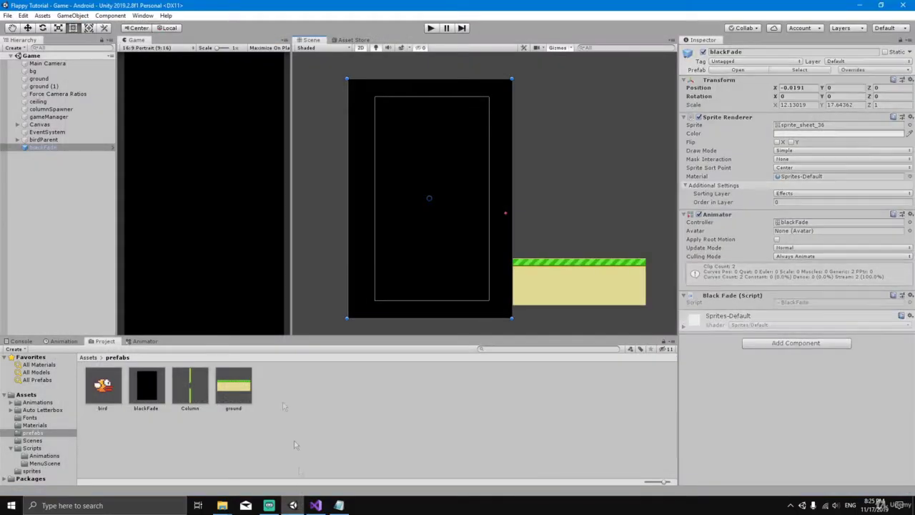
{"action": "left_click", "coordinate": [48, 118]}
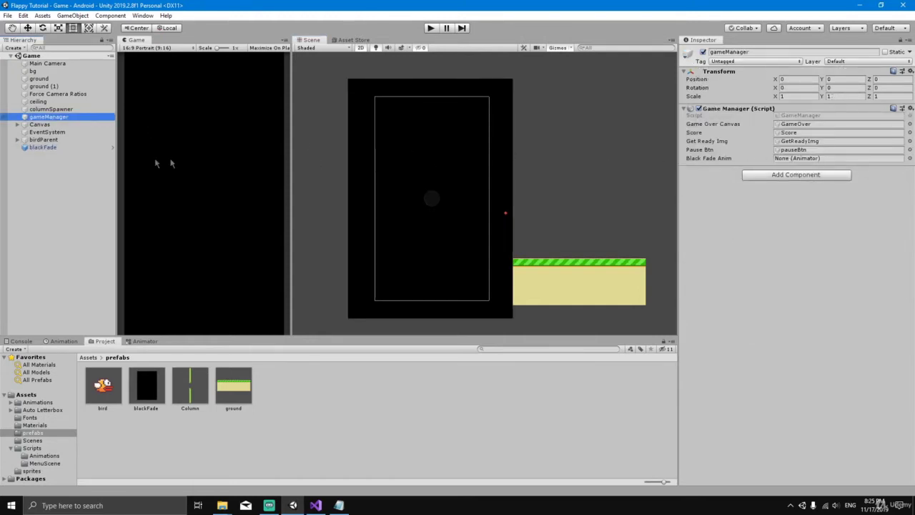
{"action": "left_click_drag", "start_coordinate": [50, 148], "coordinate": [783, 162]}
{"action": "key", "text": "ctrl+s"}
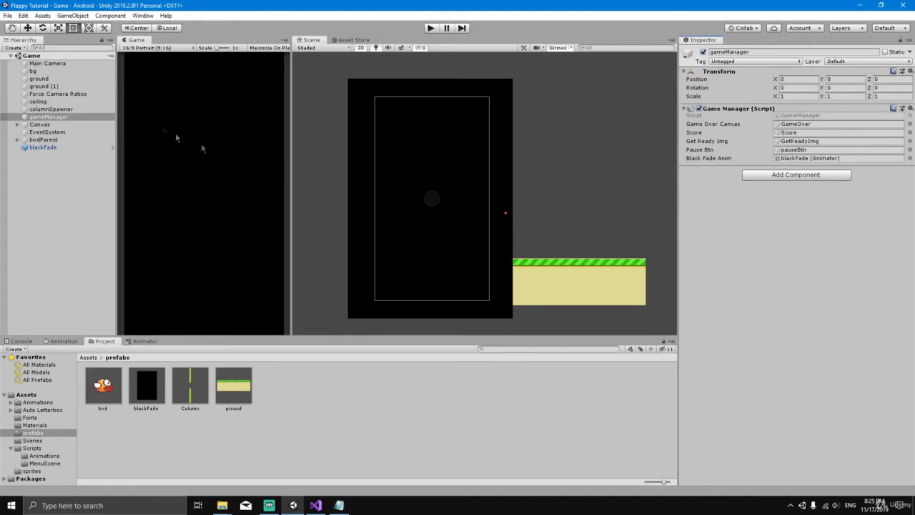
Step: Playtest the game by tapping to start, then stop play mode
{"action": "left_click", "coordinate": [431, 28]}
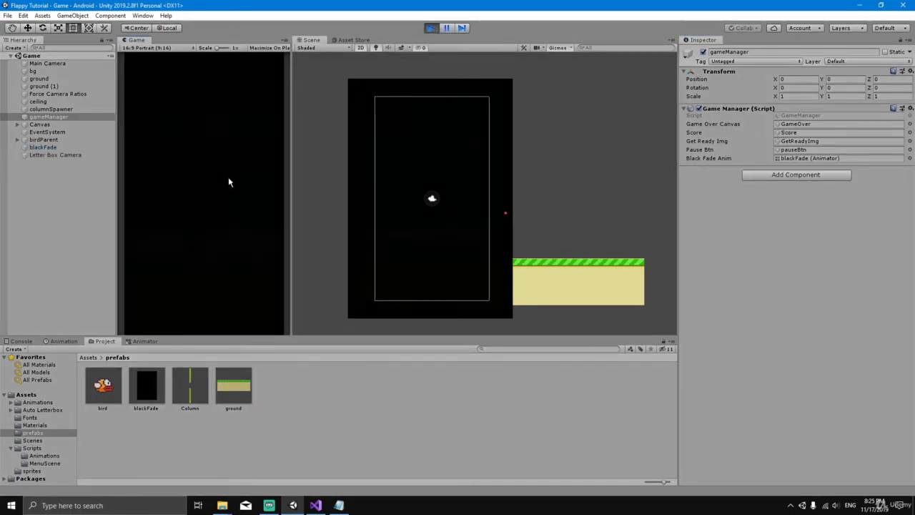
{"action": "left_click", "coordinate": [205, 228]}
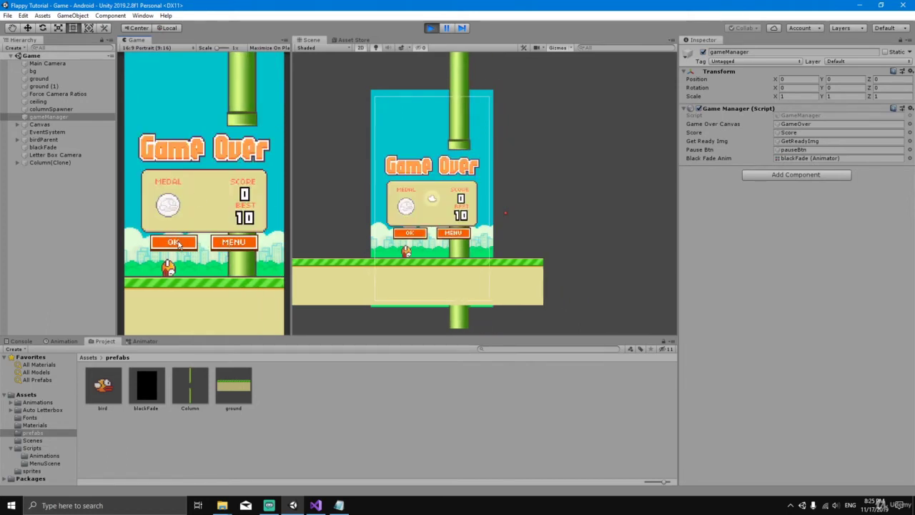
{"action": "left_click", "coordinate": [432, 27]}
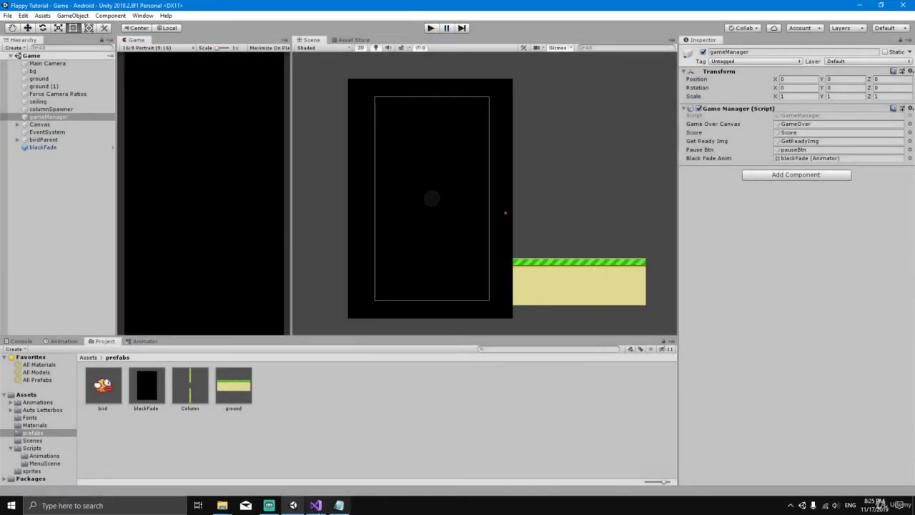
{"action": "left_click", "coordinate": [315, 505]}
{"action": "scroll", "coordinate": [429, 257], "scroll_direction": "down", "scroll_amount": 2}
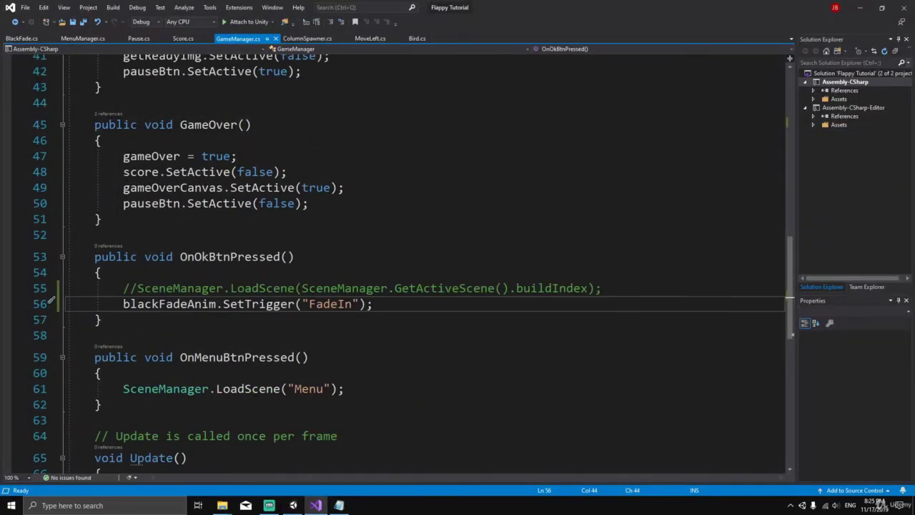
Step: Move the FadeIn trigger call into OnMenuBtnPressed, below a commented-out LoadScene("Menu")
{"action": "key", "text": "shift+Home"}
{"action": "key", "text": "ctrl+c"}
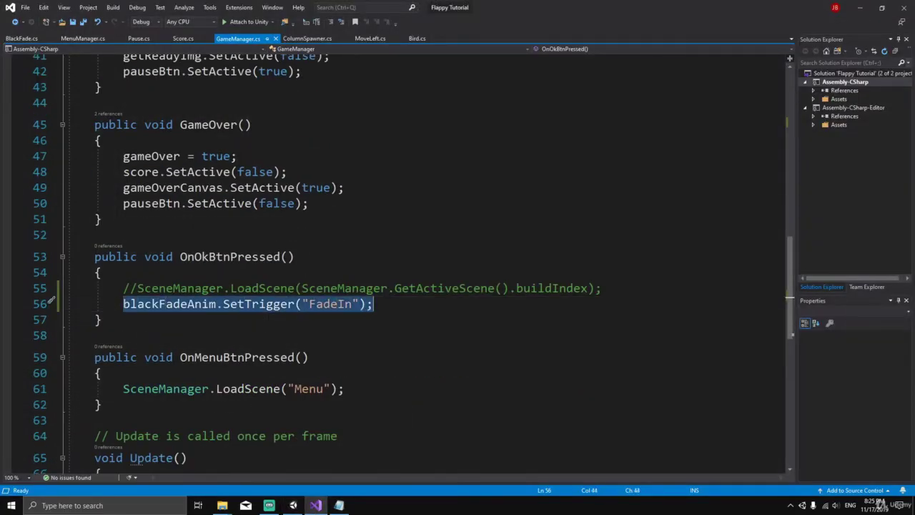
{"action": "key", "text": "Delete"}
{"action": "left_click", "coordinate": [345, 388]}
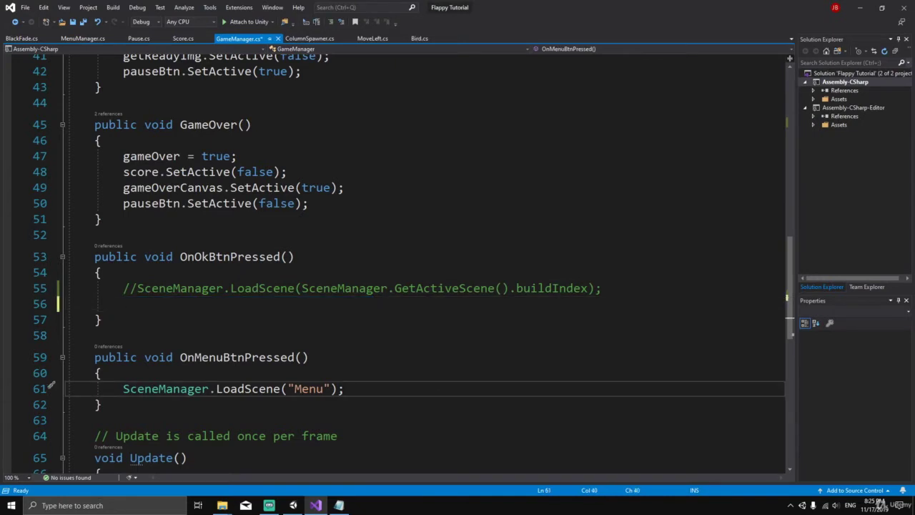
{"action": "left_click", "coordinate": [123, 389]}
{"action": "type", "text": "//"}
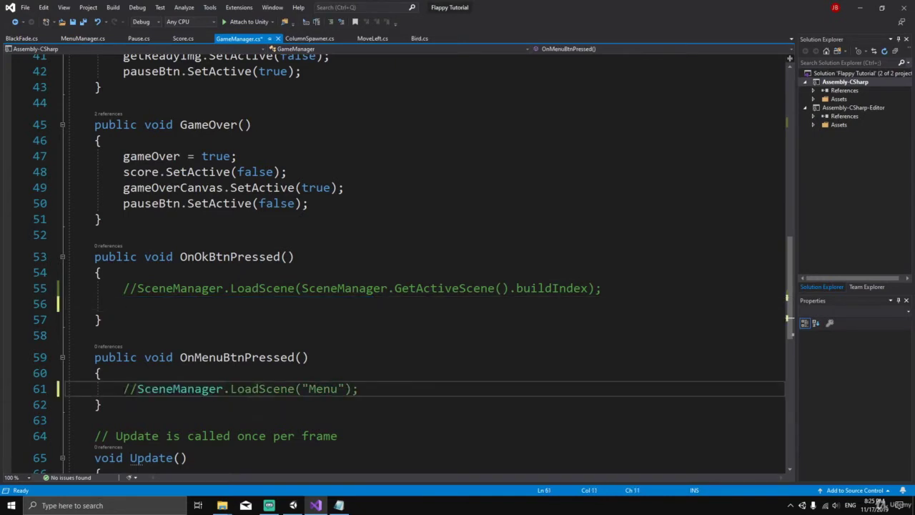
{"action": "key", "text": "Return"}
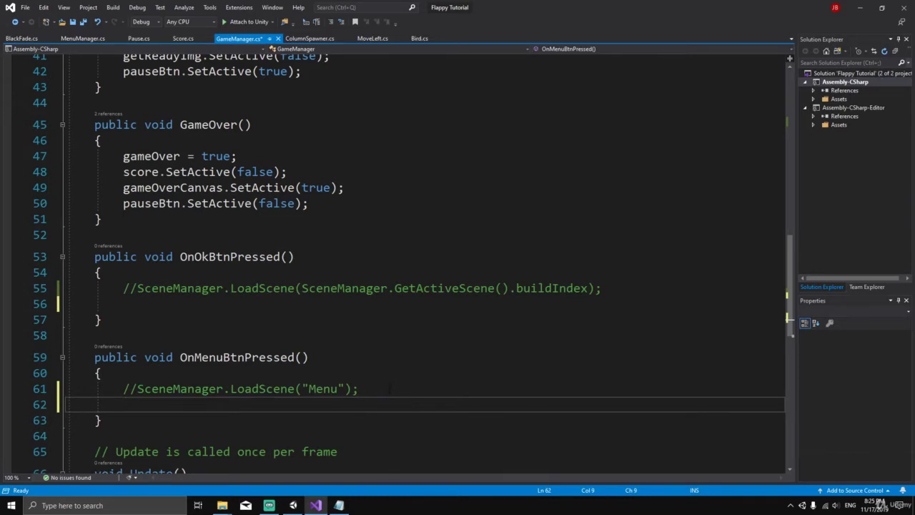
{"action": "key", "text": "ctrl+v"}
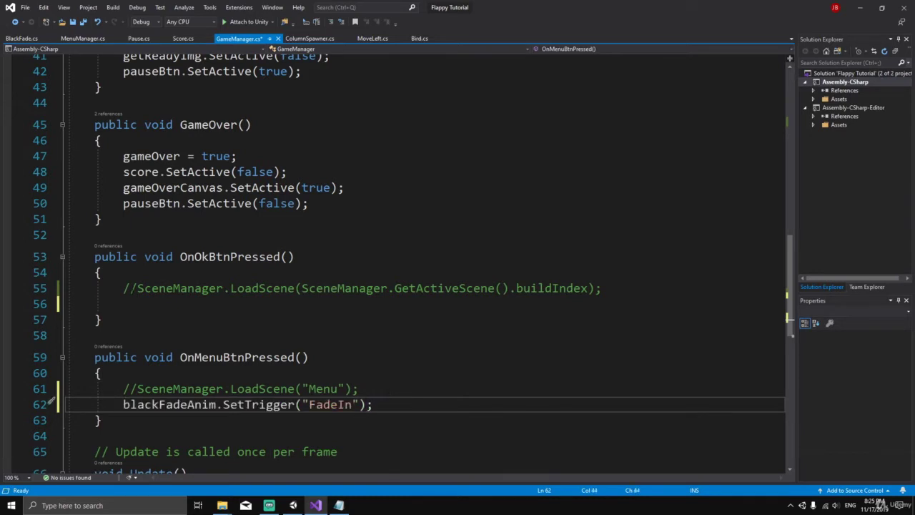
Step: Uncomment the scene reload in OnOkBtnPressed, save GameManager.cs, and start a Unity playtest
{"action": "left_click", "coordinate": [123, 288]}
{"action": "key", "text": "BackSpace"}
{"action": "key", "text": "BackSpace"}
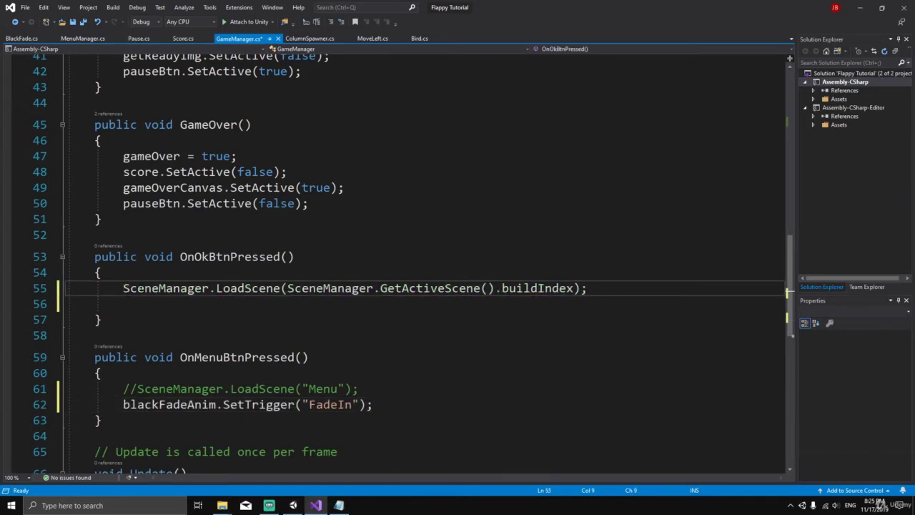
{"action": "key", "text": "ctrl+s"}
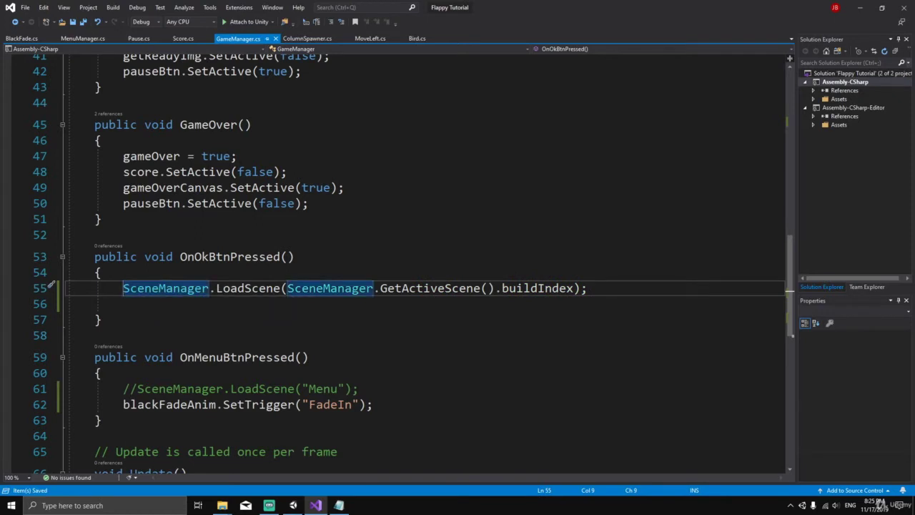
{"action": "left_click_drag", "start_coordinate": [123, 404], "coordinate": [386, 404]}
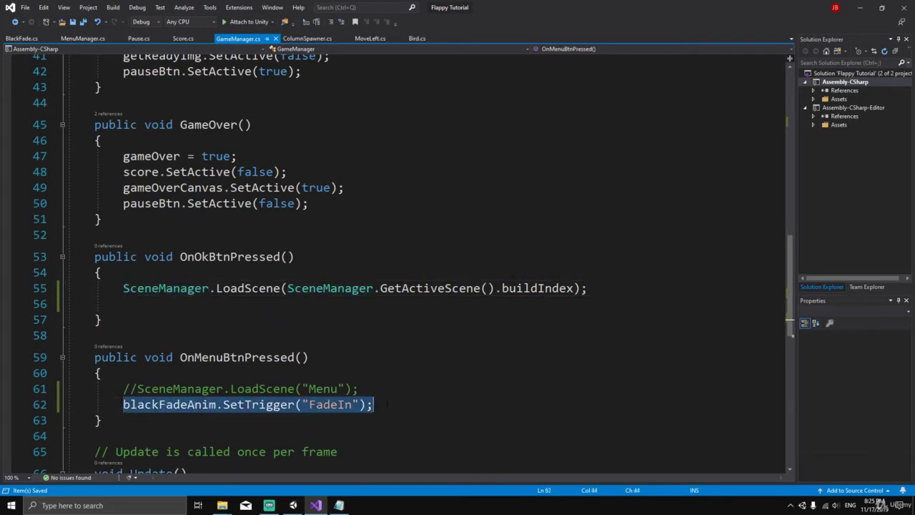
{"action": "left_click_drag", "start_coordinate": [178, 358], "coordinate": [358, 389]}
{"action": "left_click", "coordinate": [357, 389]}
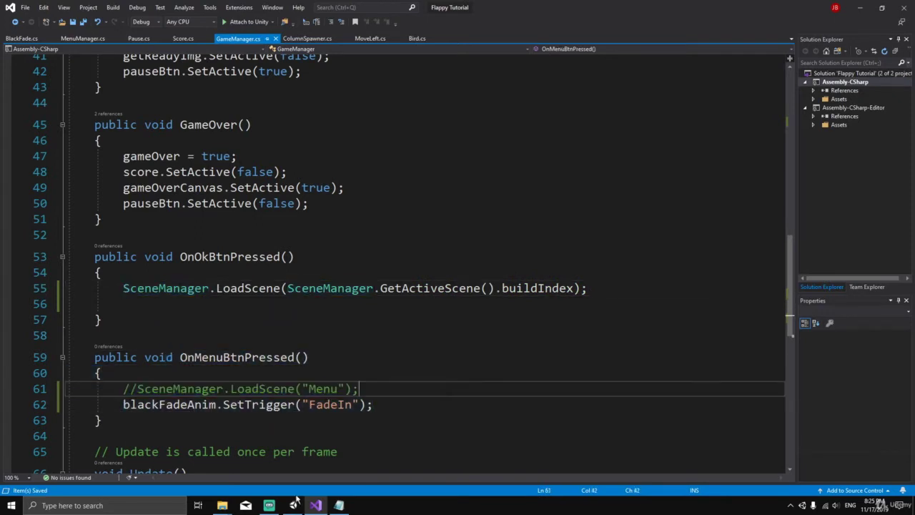
{"action": "left_click", "coordinate": [295, 506]}
{"action": "left_click", "coordinate": [430, 28]}
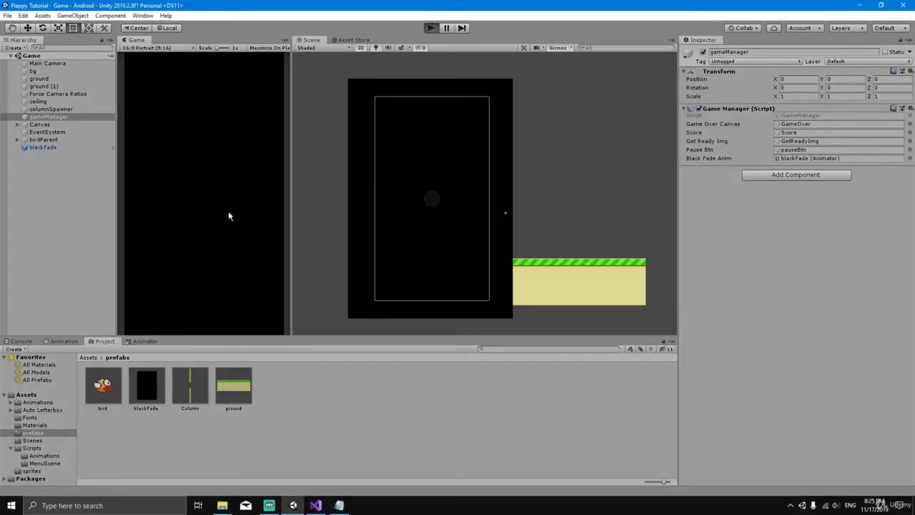
Step: Playtest the OK restart and MENU buttons from the Game Over screen, then stop
{"action": "left_click", "coordinate": [192, 233]}
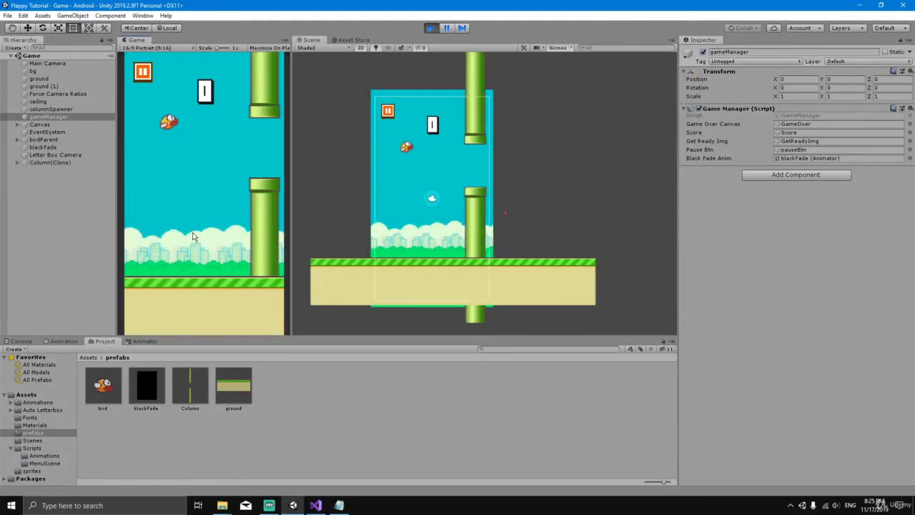
{"action": "left_click", "coordinate": [180, 245]}
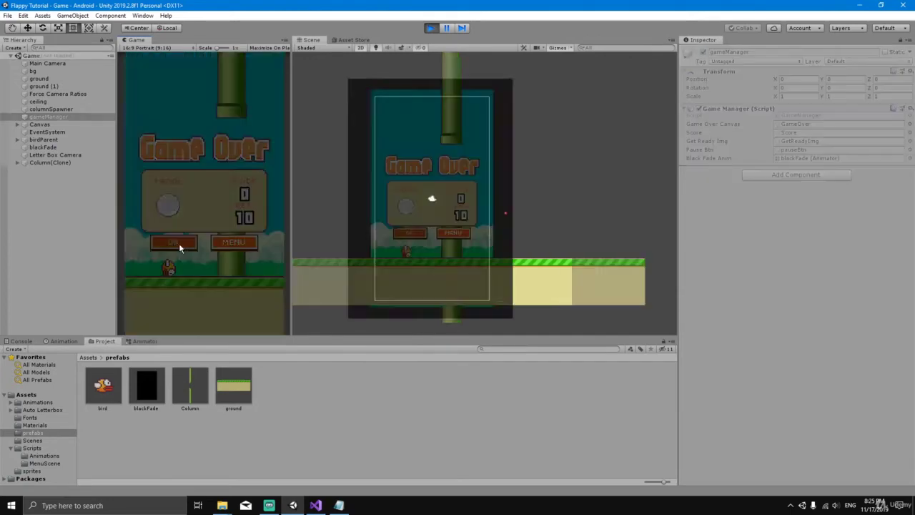
{"action": "left_click", "coordinate": [235, 244]}
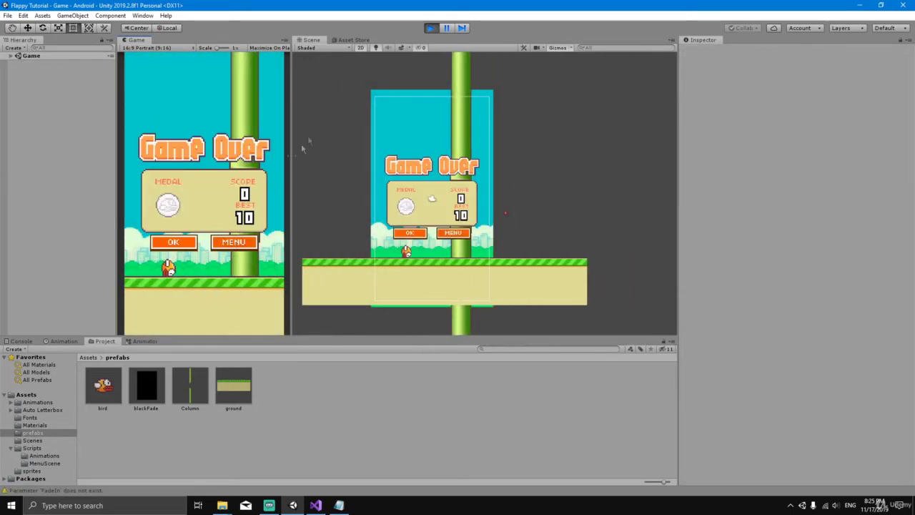
{"action": "left_click", "coordinate": [431, 29]}
Step: Change the trigger name on line 62 from "FadeIn" to "fadeIn" and save the script
{"action": "left_click", "coordinate": [316, 506]}
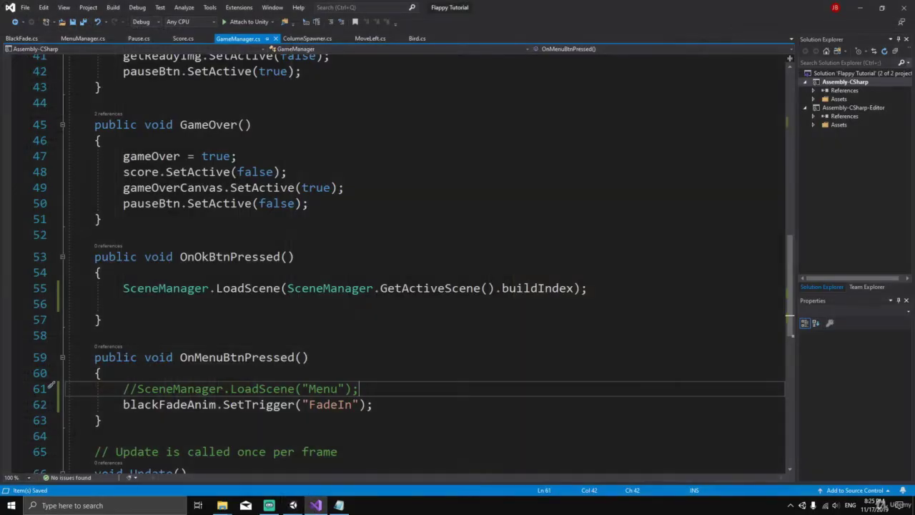
{"action": "left_click", "coordinate": [310, 405]}
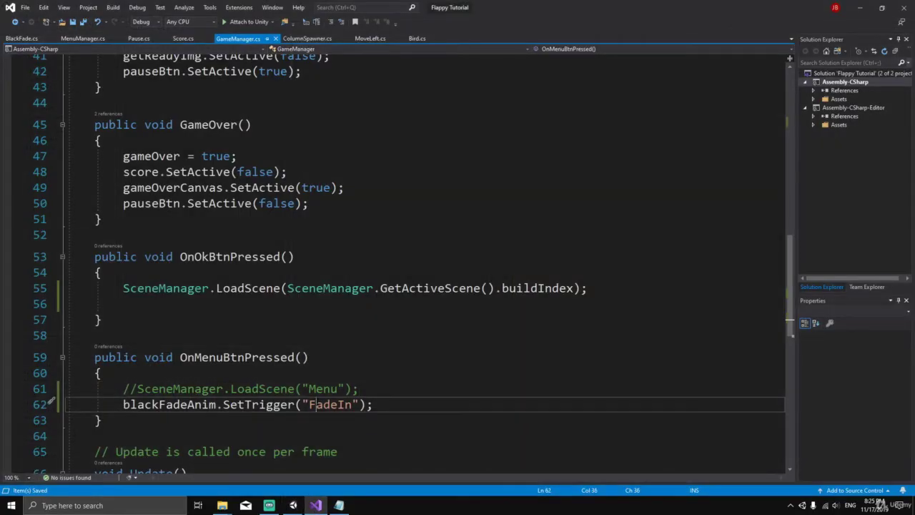
{"action": "key", "text": "BackSpace"}
{"action": "type", "text": "f"}
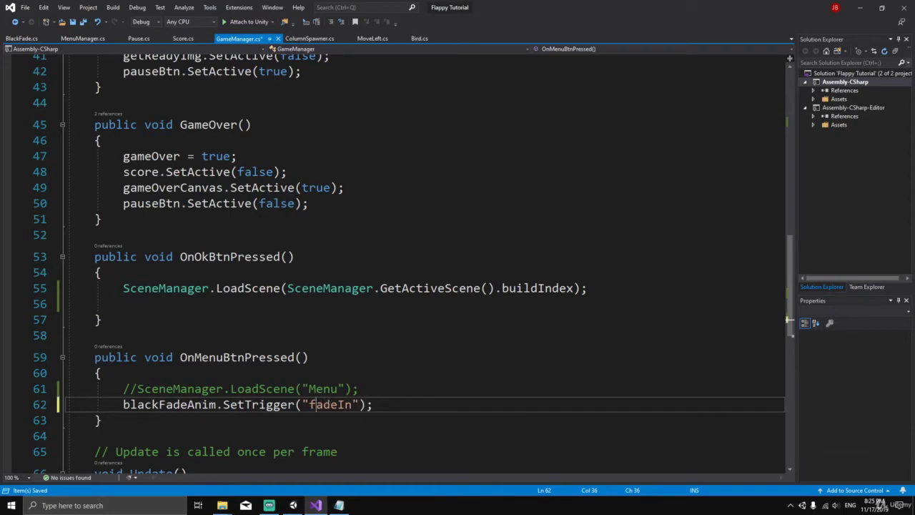
{"action": "key", "text": "ctrl+s"}
Step: Playtest again, going from Game Over back to the menu, then stop play mode
{"action": "left_click", "coordinate": [293, 505]}
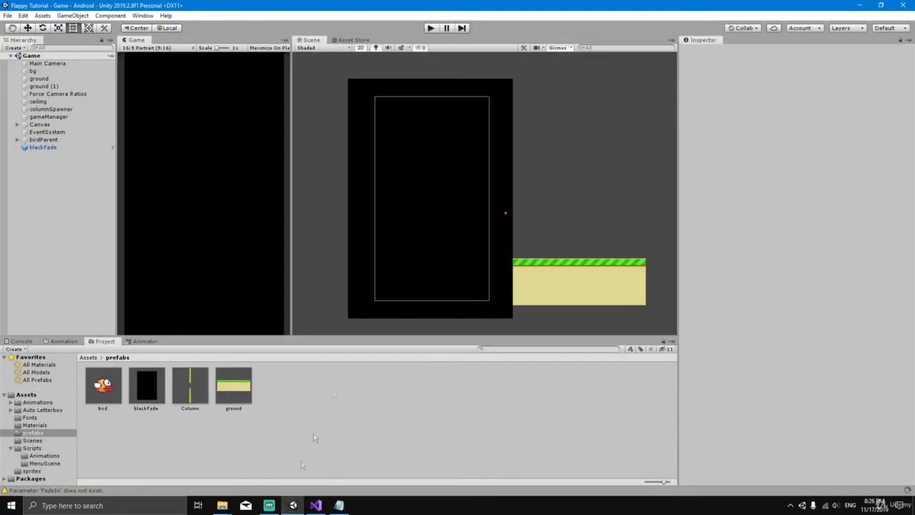
{"action": "left_click", "coordinate": [431, 28]}
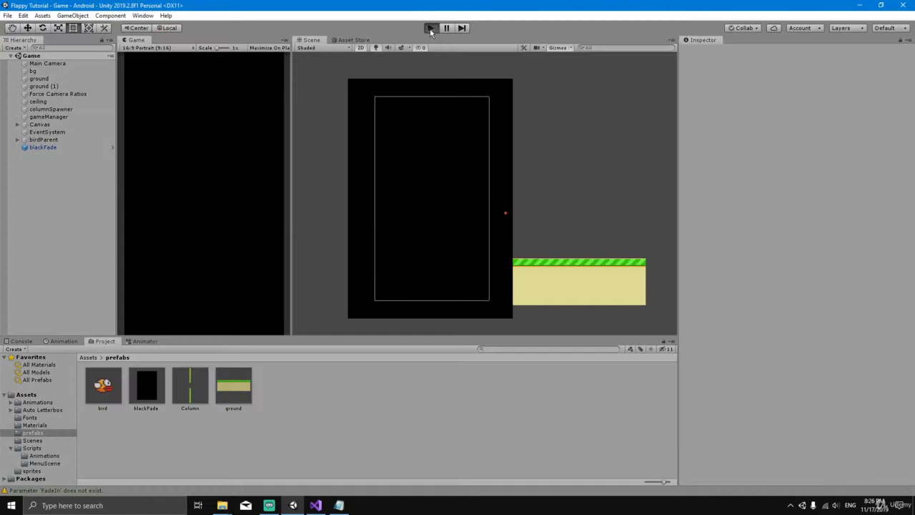
{"action": "left_click", "coordinate": [195, 248]}
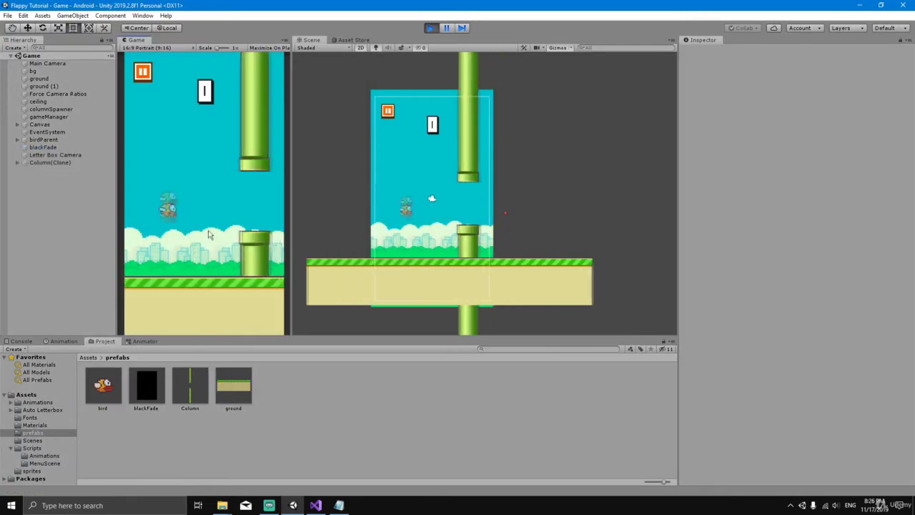
{"action": "left_click", "coordinate": [222, 243]}
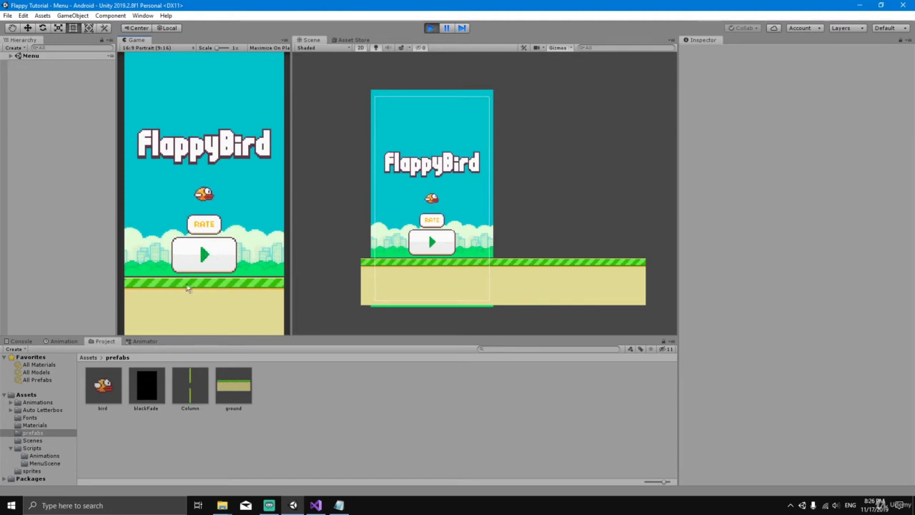
{"action": "left_click", "coordinate": [432, 28]}
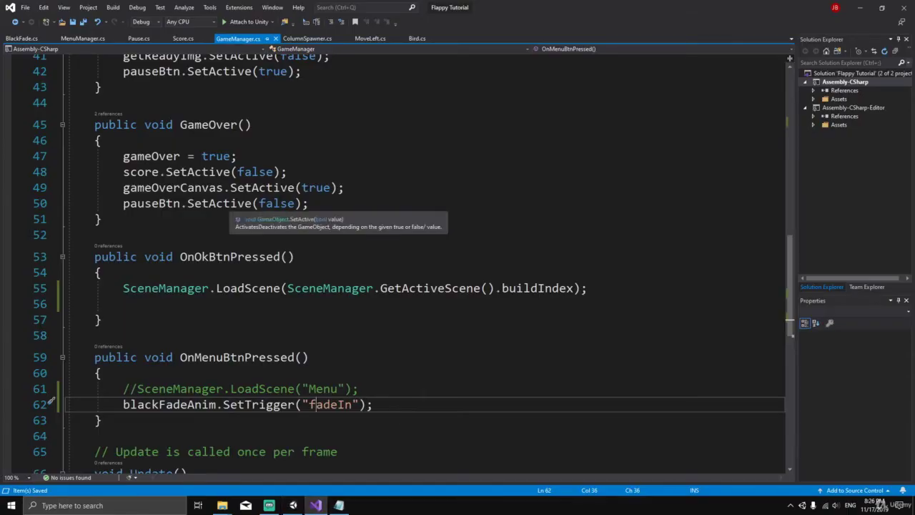
Step: Highlight the gameOver = true line in GameOver(), then open MoveLeft.cs
{"action": "scroll", "coordinate": [143, 270], "scroll_direction": "up", "scroll_amount": 2}
{"action": "left_click_drag", "start_coordinate": [123, 251], "coordinate": [237, 251]}
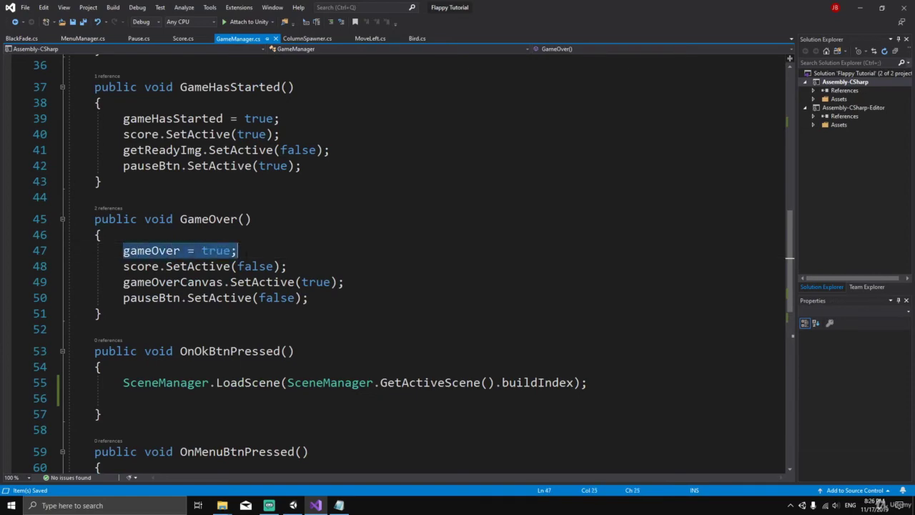
{"action": "left_click", "coordinate": [237, 250]}
{"action": "left_click", "coordinate": [362, 40]}
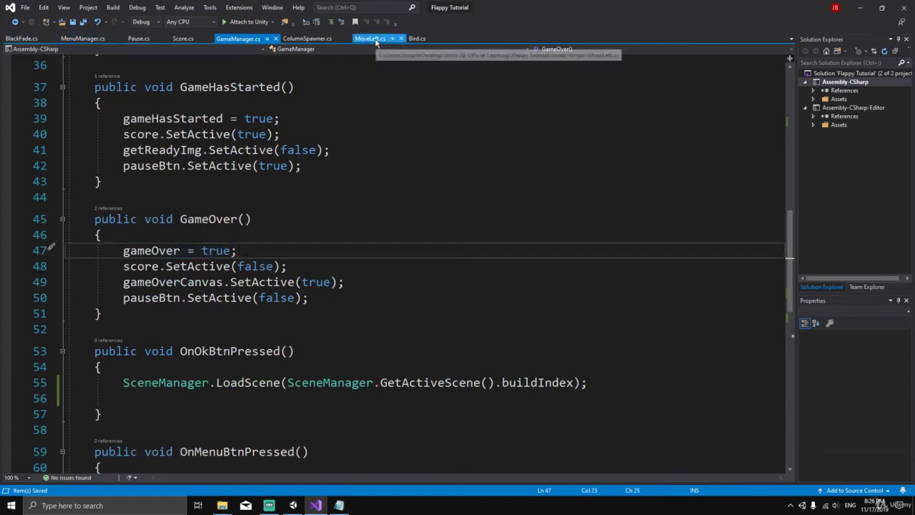
Step: Inspect the gameOver check in MoveLeft's Update() on line 32
{"action": "scroll", "coordinate": [430, 264], "scroll_direction": "down", "scroll_amount": 4}
{"action": "scroll", "coordinate": [422, 265], "scroll_direction": "down", "scroll_amount": 3}
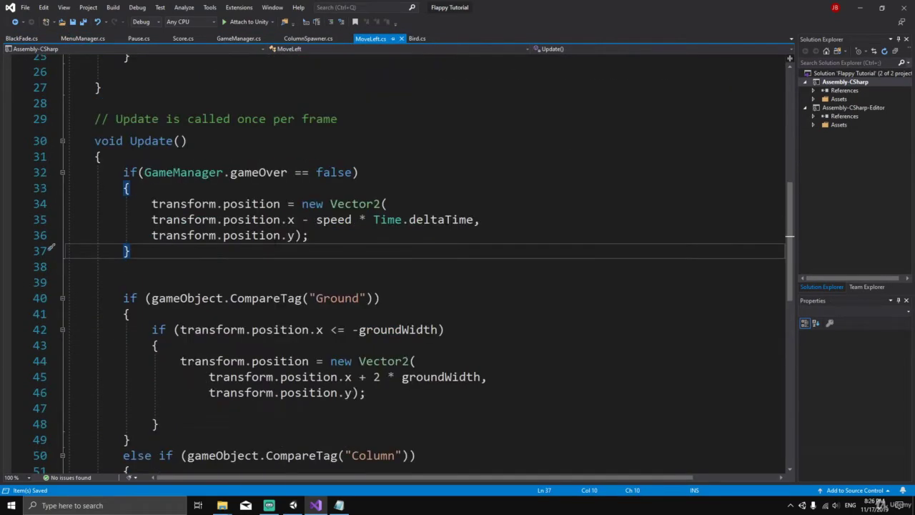
{"action": "scroll", "coordinate": [422, 265], "scroll_direction": "up", "scroll_amount": 2}
{"action": "left_click_drag", "start_coordinate": [231, 220], "coordinate": [339, 220]}
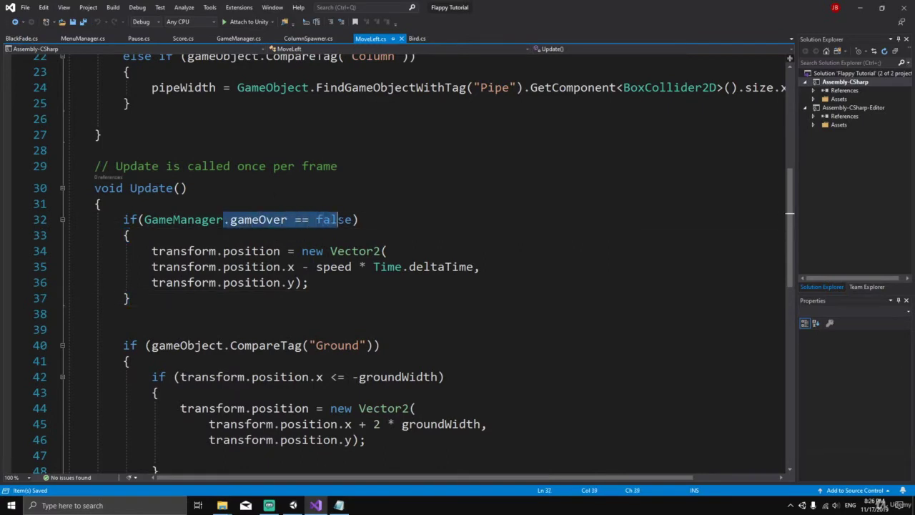
{"action": "left_click", "coordinate": [401, 221]}
Step: Review the leftward movement code on lines 34–36 of MoveLeft
{"action": "left_click_drag", "start_coordinate": [65, 247], "coordinate": [309, 285]}
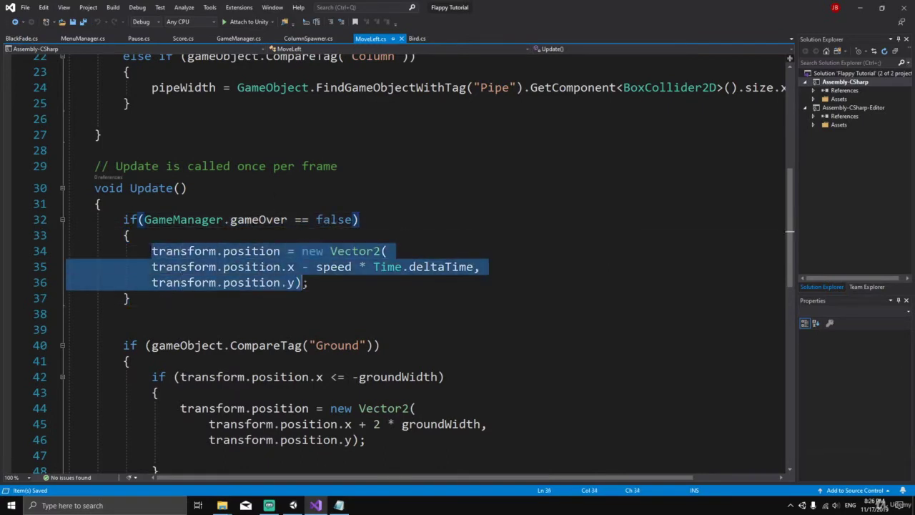
{"action": "left_click", "coordinate": [129, 299]}
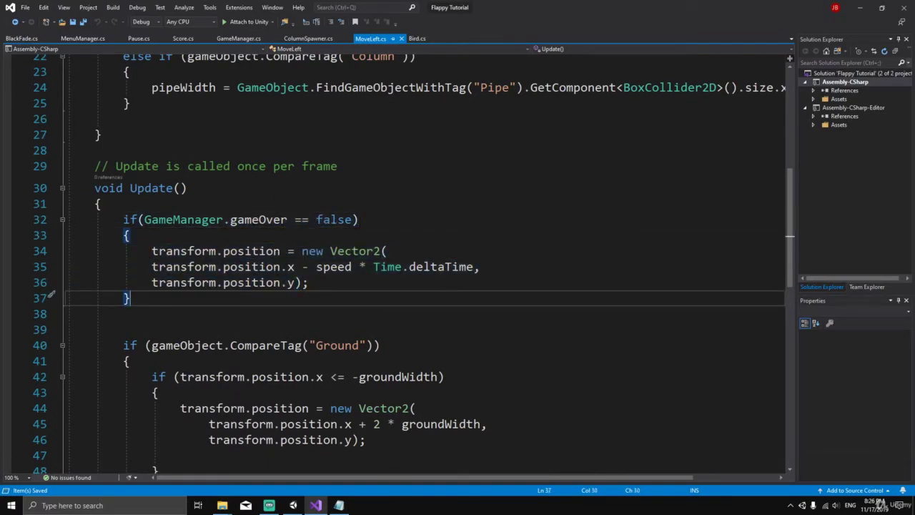
{"action": "left_click_drag", "start_coordinate": [151, 250], "coordinate": [308, 282]}
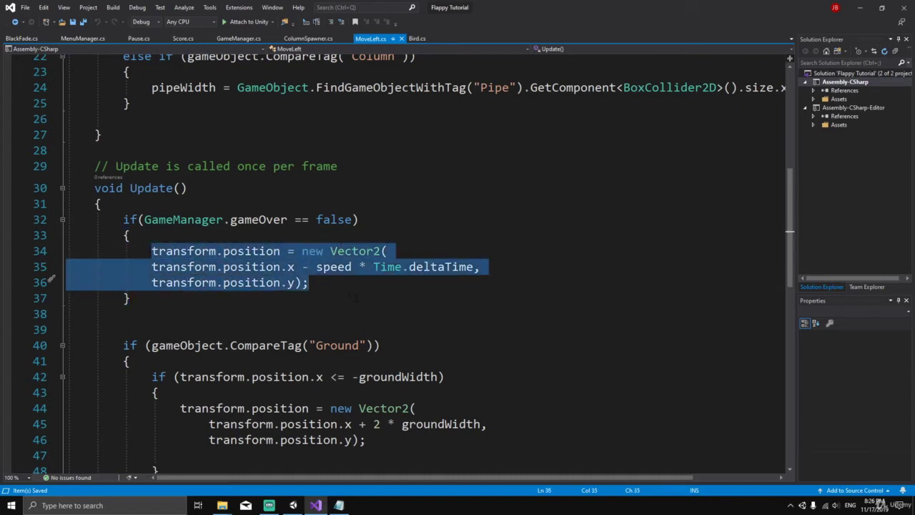
{"action": "left_click", "coordinate": [336, 289]}
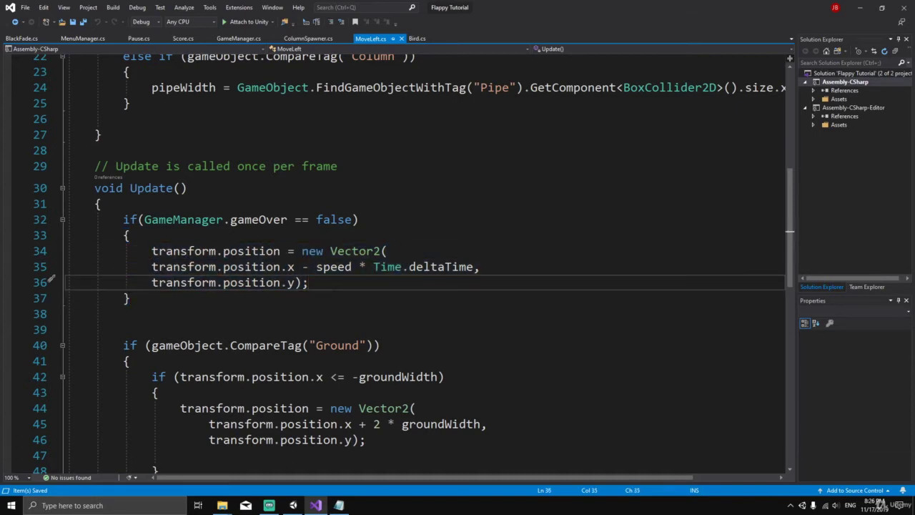
{"action": "key", "text": "shift+Up"}
{"action": "key", "text": "shift+Up"}
{"action": "key", "text": "shift+Home"}
{"action": "left_click", "coordinate": [52, 327]}
{"action": "left_click", "coordinate": [294, 506]}
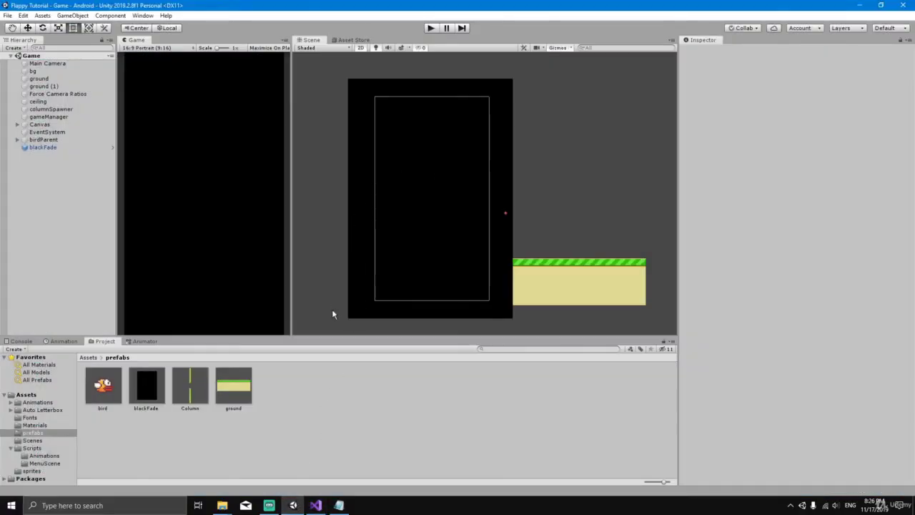
{"action": "left_click", "coordinate": [315, 506]}
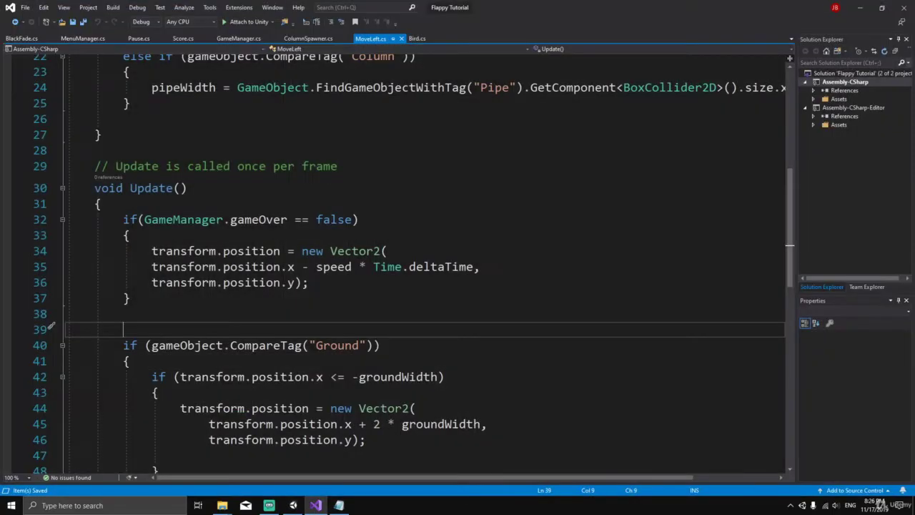
Step: Add GameManager.gameOver = false; inside MenuManager's Start() method
{"action": "left_click", "coordinate": [98, 40]}
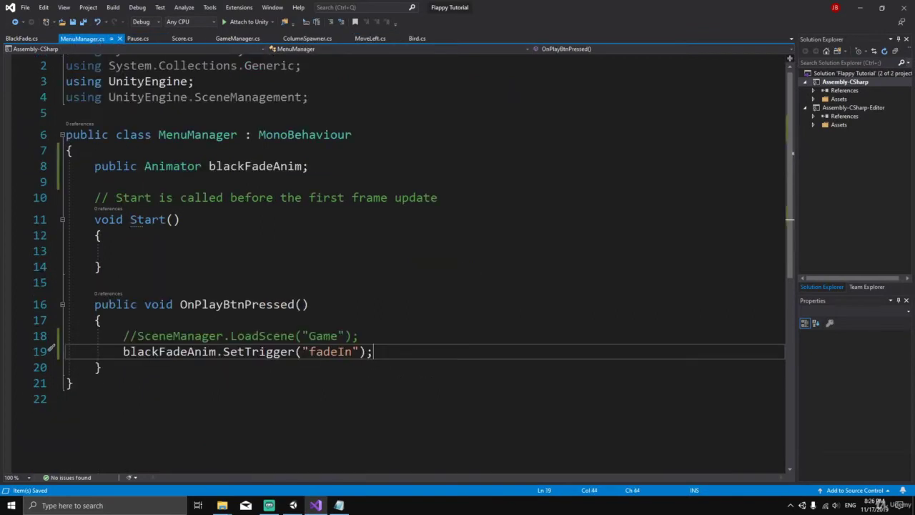
{"action": "left_click", "coordinate": [123, 250]}
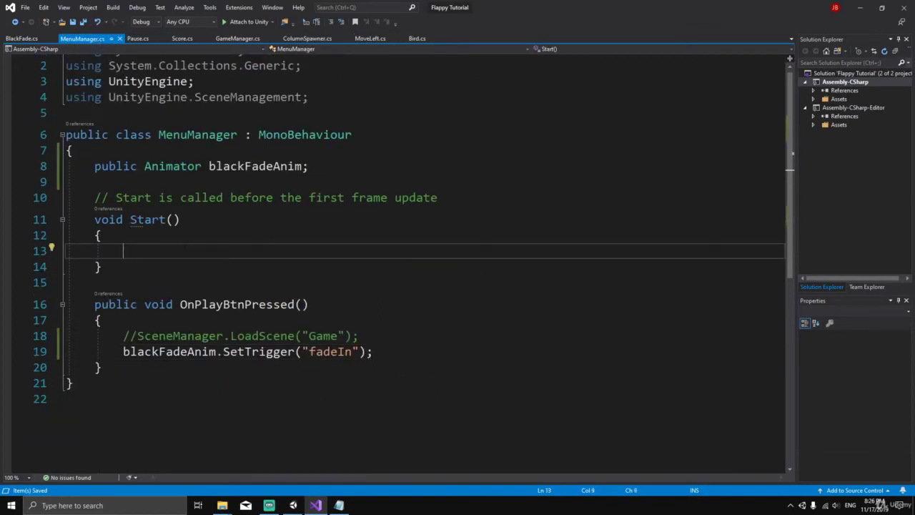
{"action": "type", "text": "Gam"}
{"action": "key", "text": "Tab"}
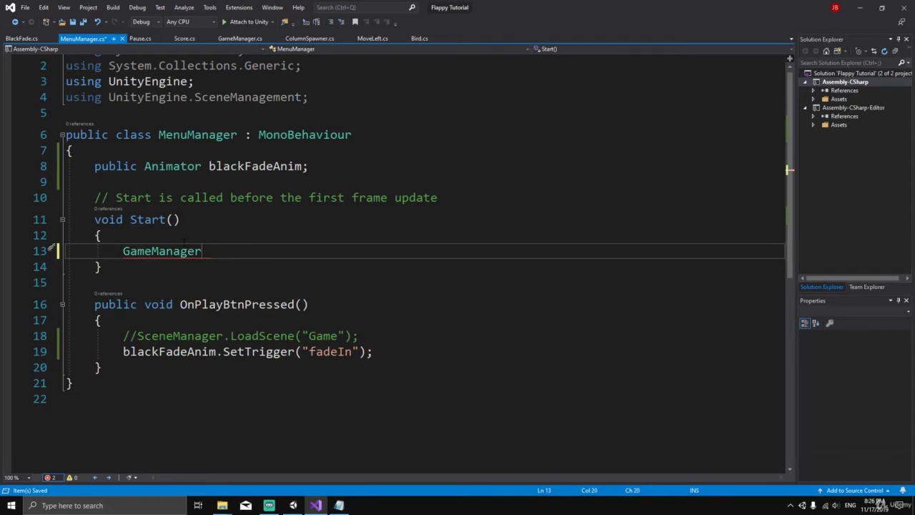
{"action": "type", "text": ".ga"}
{"action": "key", "text": "Down"}
{"action": "key", "text": "Down"}
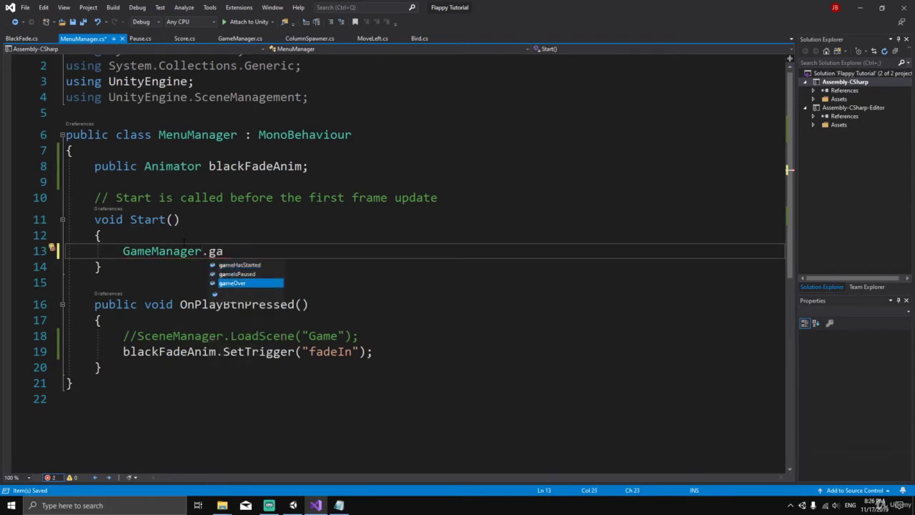
{"action": "key", "text": "Tab"}
{"action": "type", "text": "= false;"}
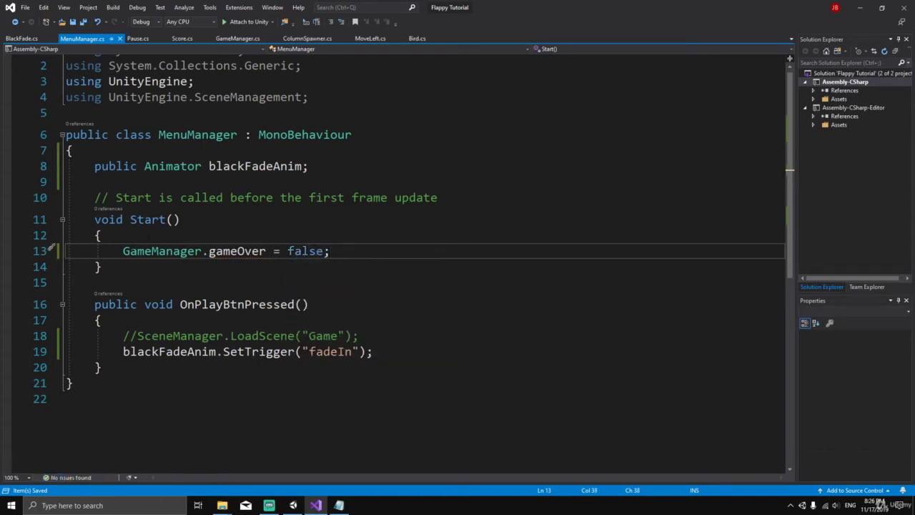
Step: Compare the new reset line with MoveLeft's gameOver check and movement code on lines 32–36
{"action": "left_click_drag", "start_coordinate": [130, 220], "coordinate": [330, 251]}
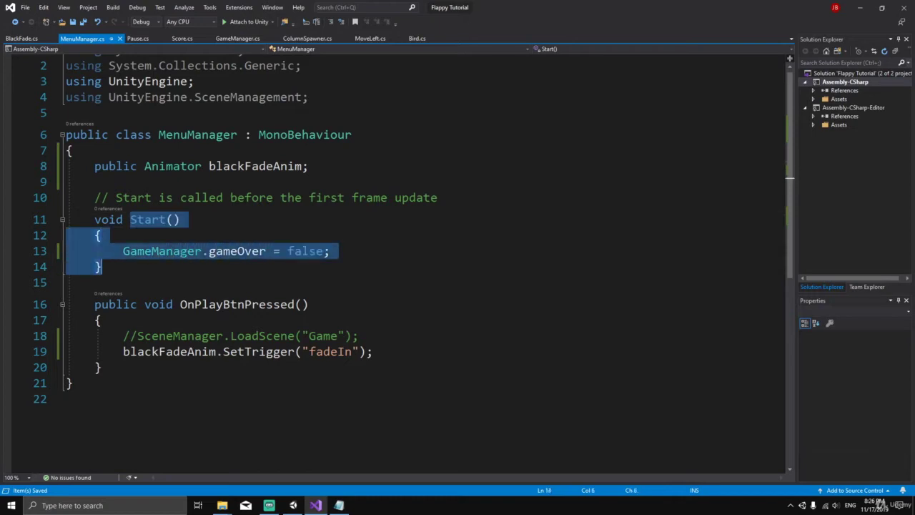
{"action": "left_click", "coordinate": [330, 251]}
{"action": "left_click_drag", "start_coordinate": [123, 251], "coordinate": [330, 251]}
{"action": "left_click", "coordinate": [330, 251]}
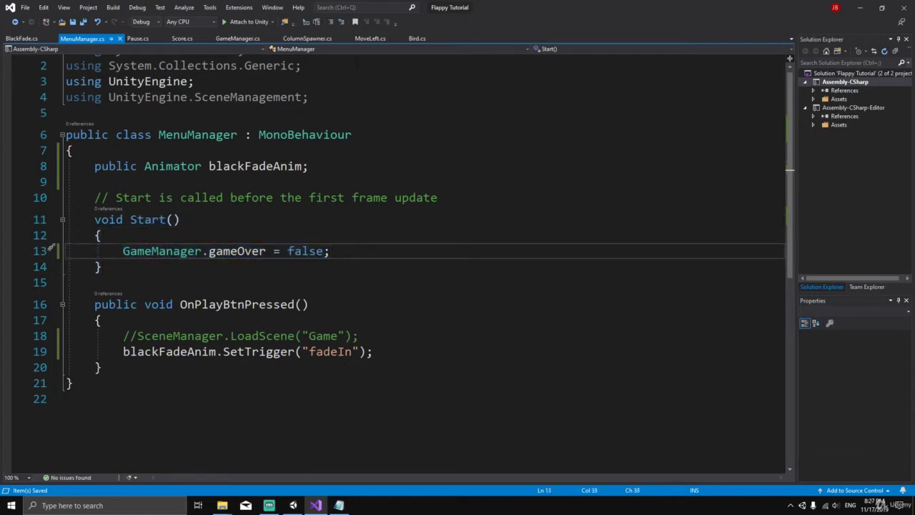
{"action": "left_click", "coordinate": [370, 38]}
{"action": "left_click_drag", "start_coordinate": [145, 220], "coordinate": [350, 220]}
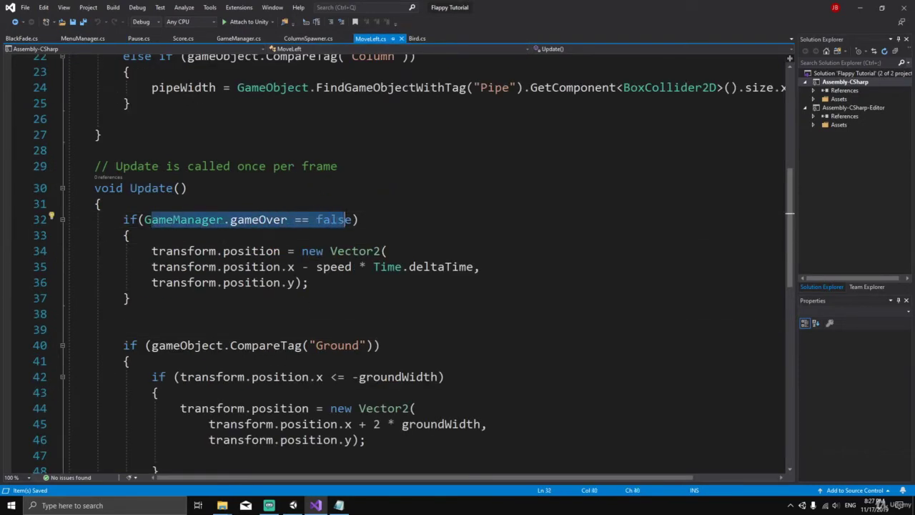
{"action": "left_click_drag", "start_coordinate": [150, 251], "coordinate": [309, 283]}
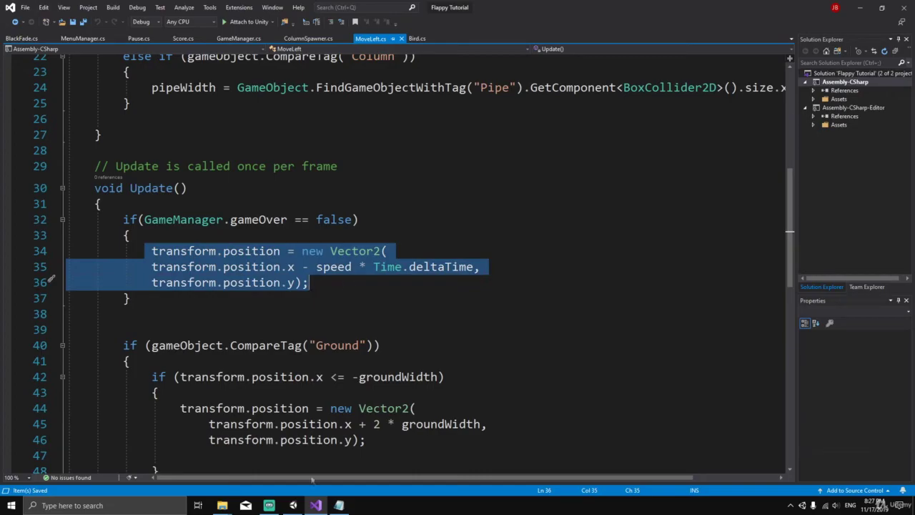
{"action": "left_click", "coordinate": [293, 505]}
{"action": "left_click", "coordinate": [433, 30]}
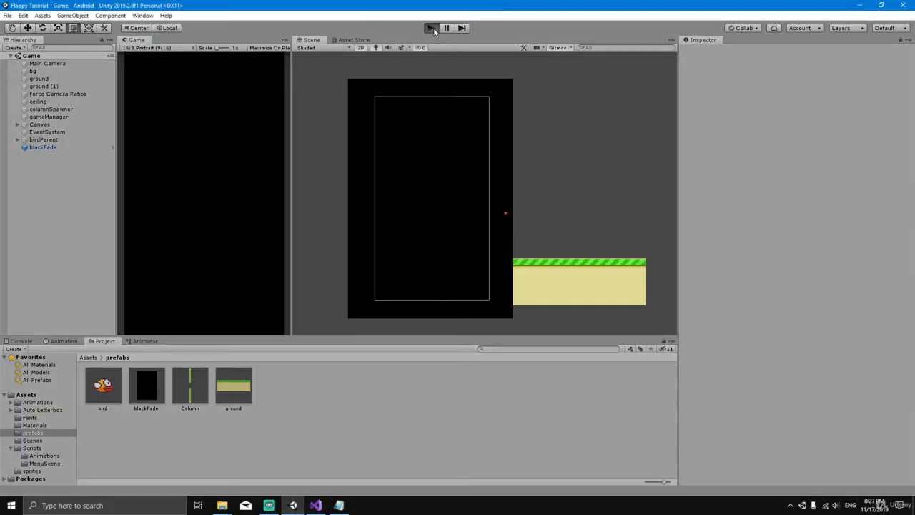
{"action": "left_click", "coordinate": [178, 226]}
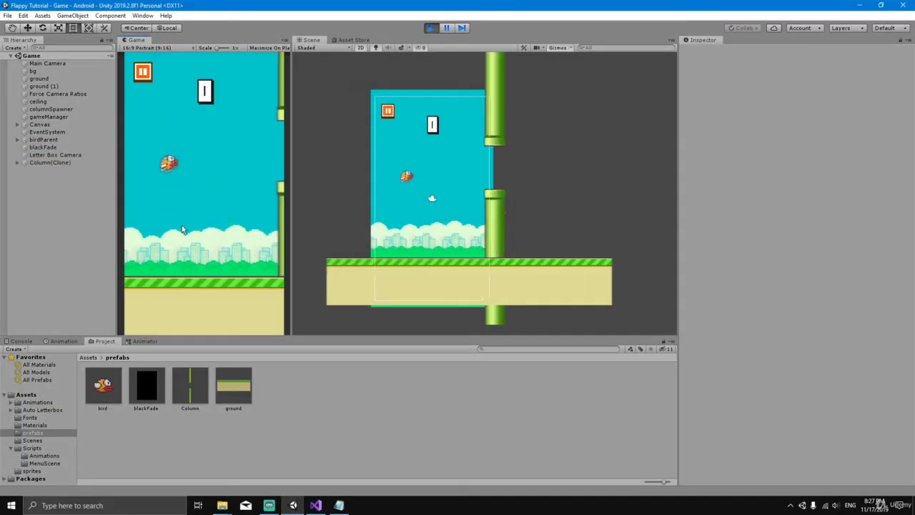
{"action": "left_click", "coordinate": [190, 227]}
{"action": "left_click", "coordinate": [218, 245]}
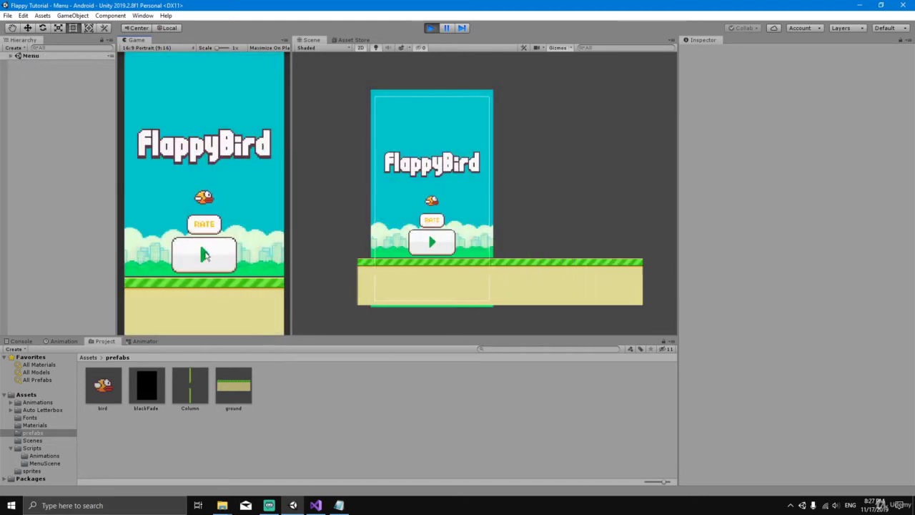
{"action": "left_click", "coordinate": [204, 255]}
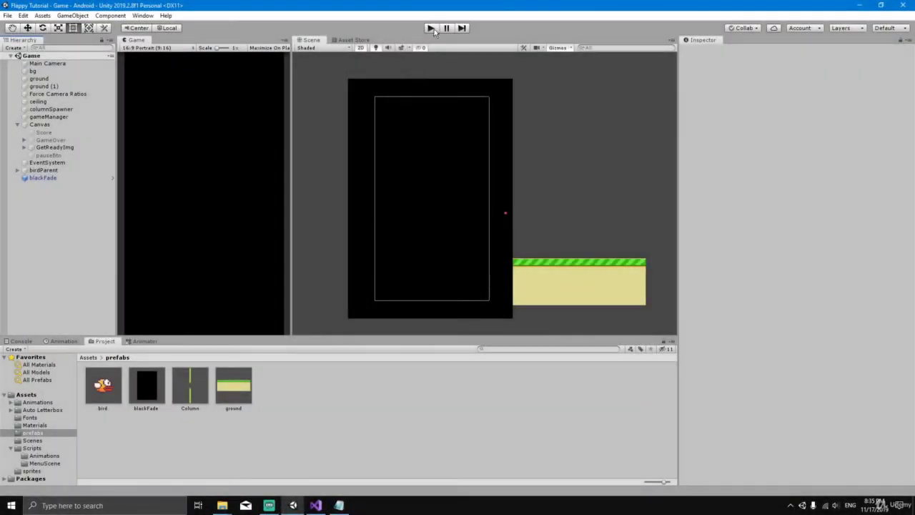
{"action": "left_click", "coordinate": [432, 29]}
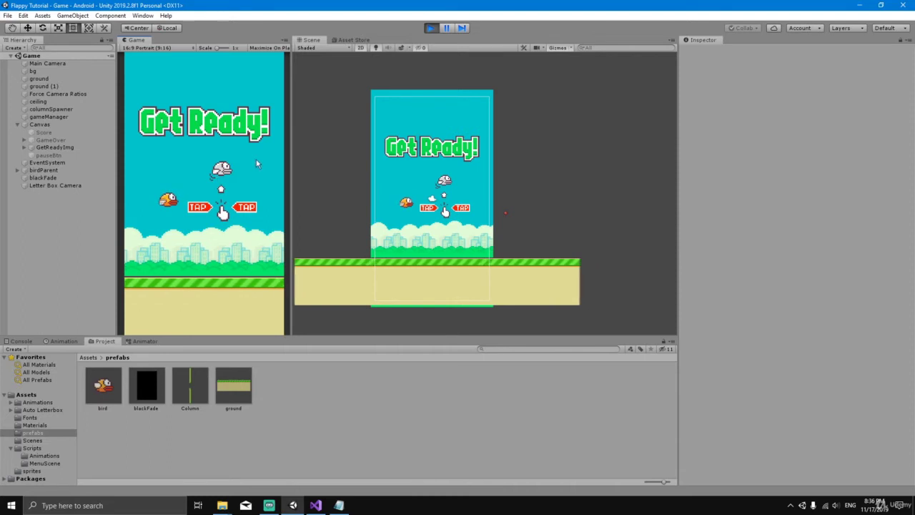
{"action": "key", "text": "ctrl+p"}
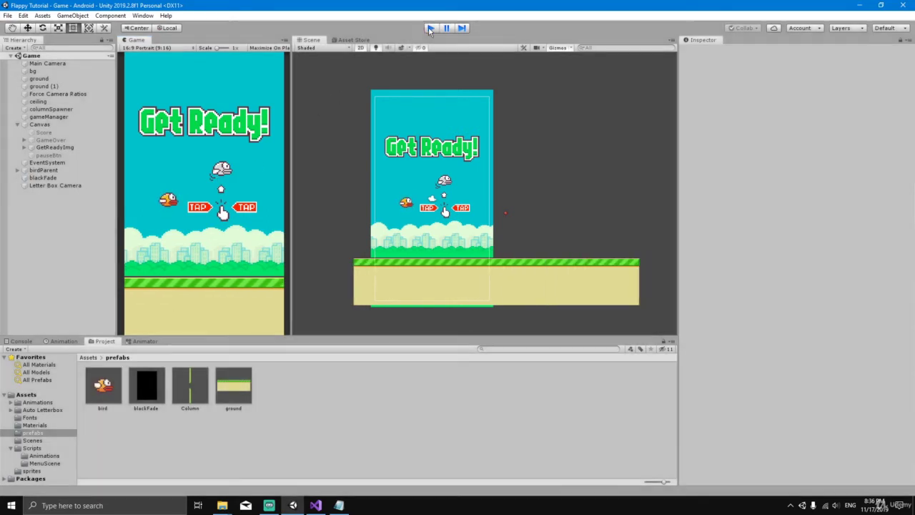
Step: Disable blackFade to reveal the scene and reselect GetReadyImg
{"action": "left_click", "coordinate": [54, 148]}
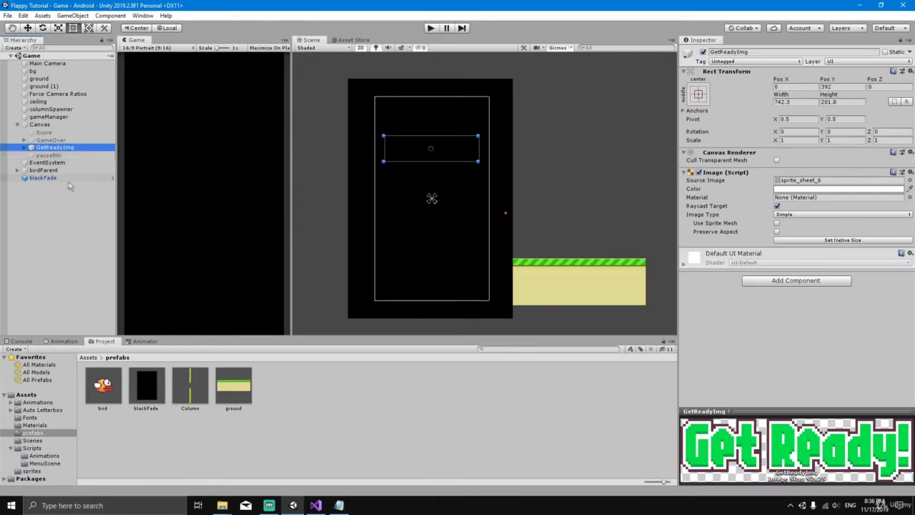
{"action": "left_click", "coordinate": [60, 178]}
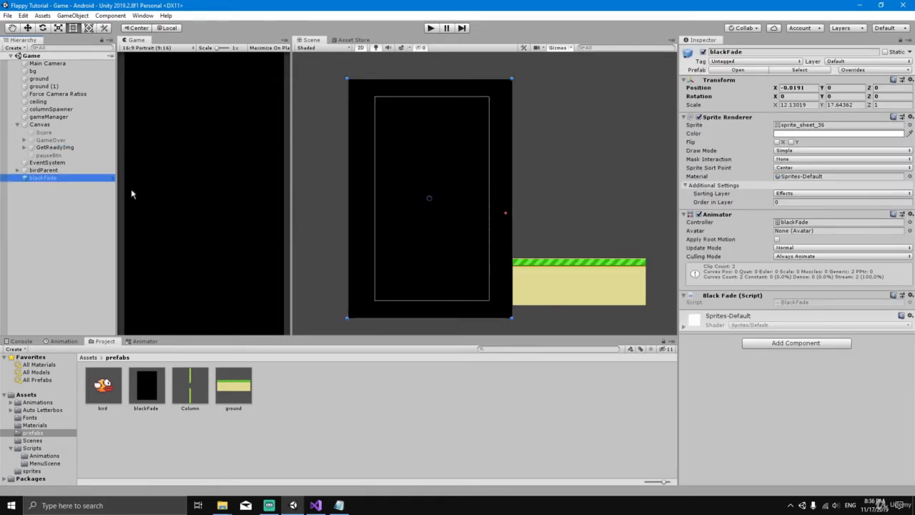
{"action": "left_click", "coordinate": [703, 52]}
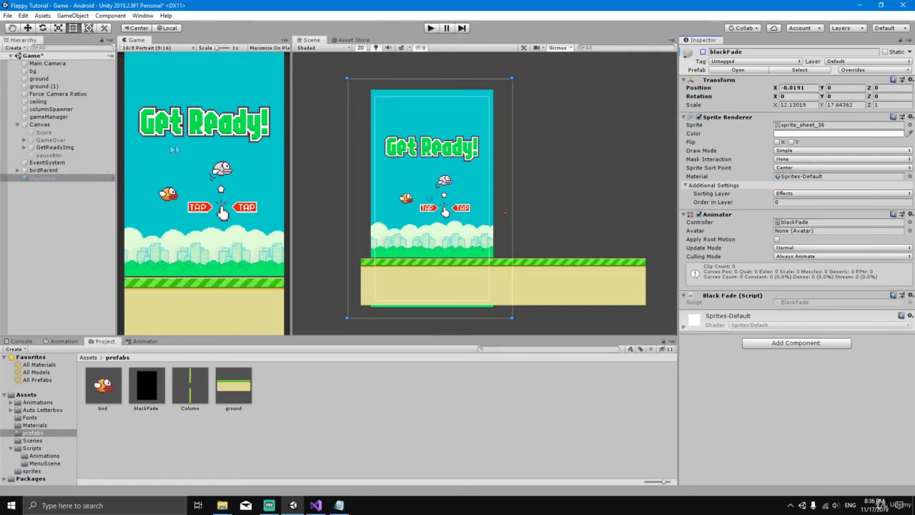
{"action": "left_click", "coordinate": [53, 147]}
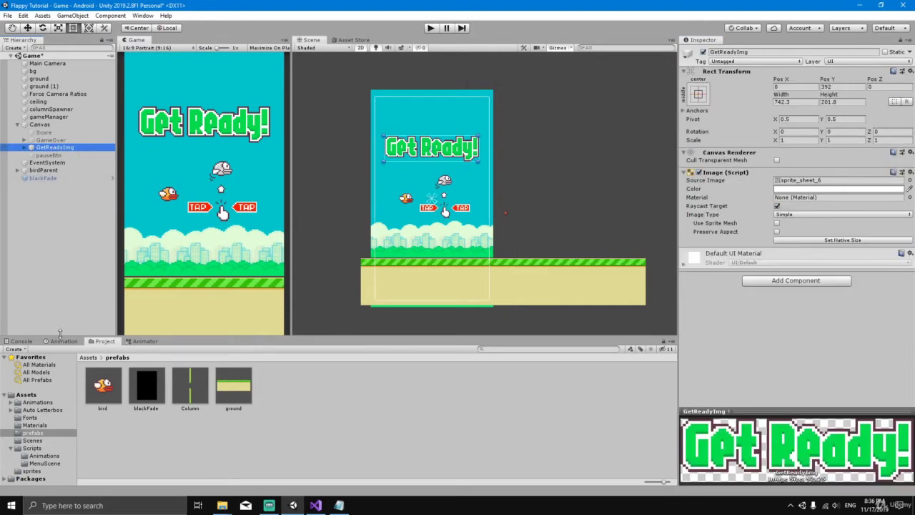
Step: Start a new GetReadyImg clip named fadeOut in a new Assets/Animations/getReady folder
{"action": "left_click", "coordinate": [63, 341]}
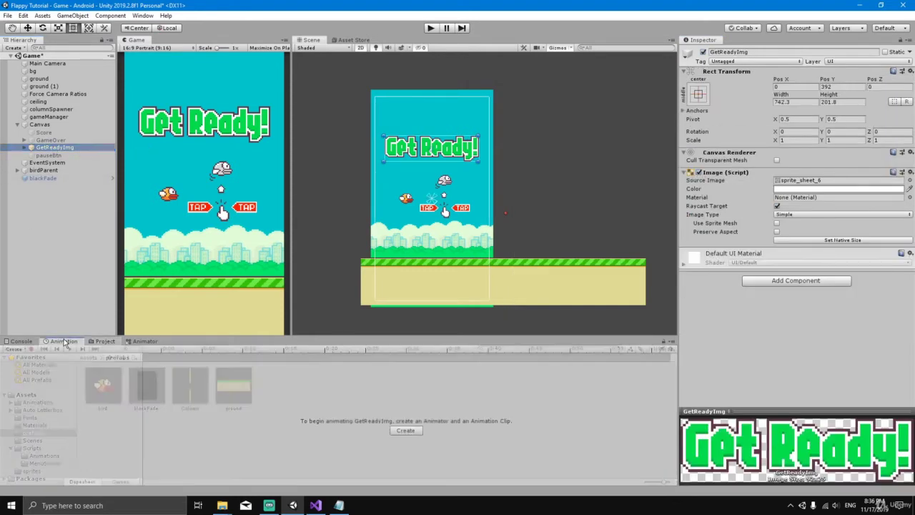
{"action": "left_click", "coordinate": [405, 430]}
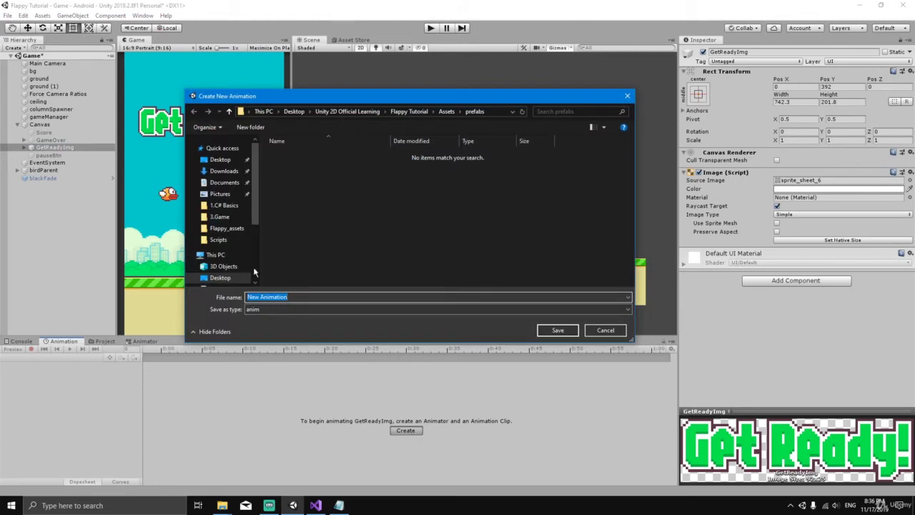
{"action": "left_click", "coordinate": [446, 111]}
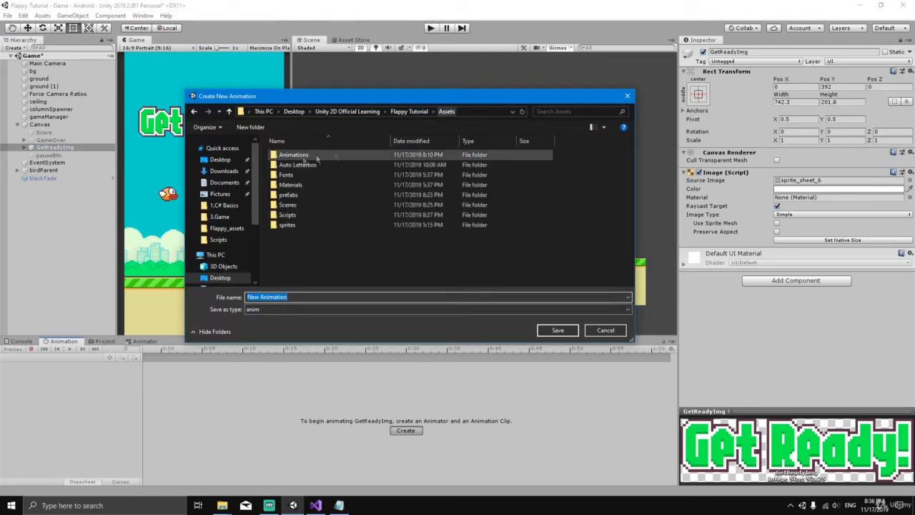
{"action": "double_click", "coordinate": [294, 155]}
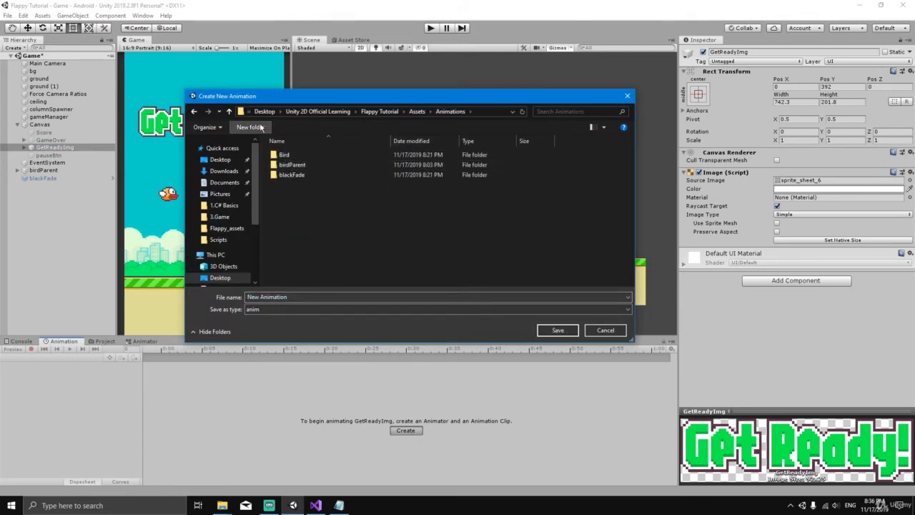
{"action": "left_click", "coordinate": [259, 127]}
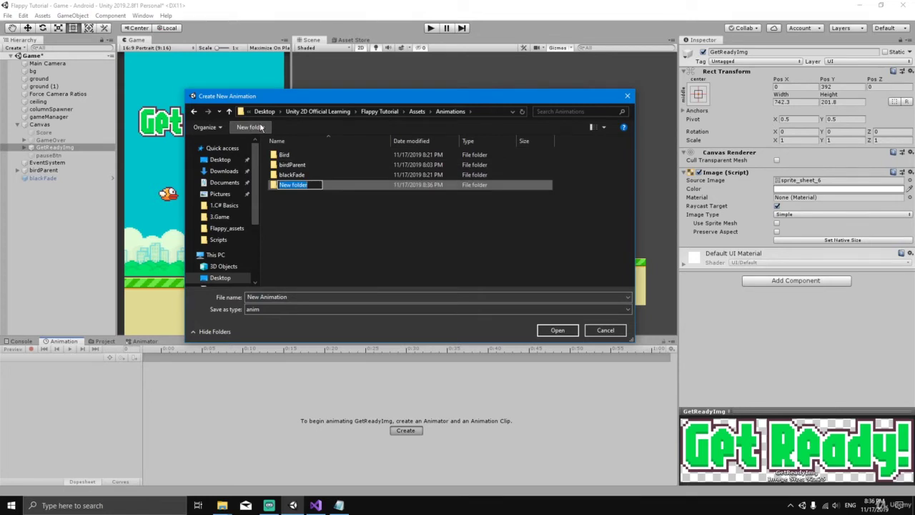
{"action": "type", "text": "getReady"}
{"action": "key", "text": "Return"}
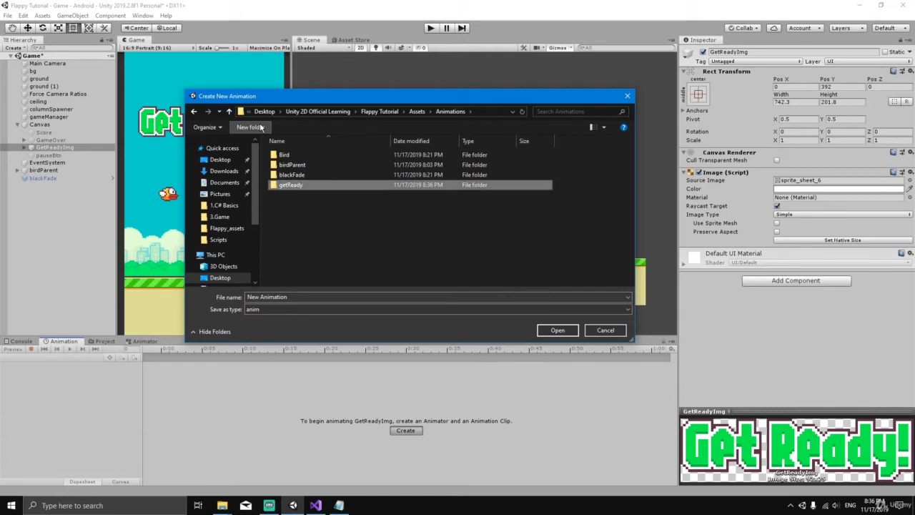
{"action": "double_click", "coordinate": [301, 187]}
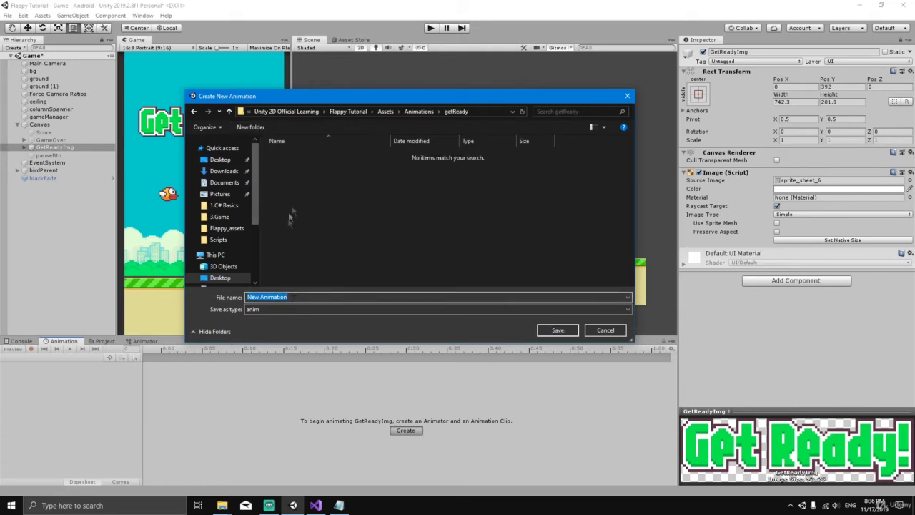
{"action": "key", "text": "BackSpace"}
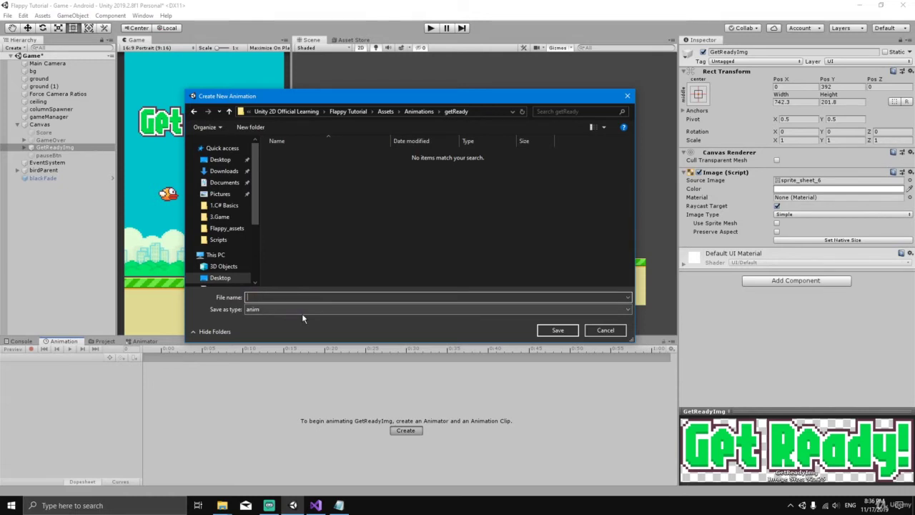
{"action": "type", "text": "fadeOut"}
Step: Save the fadeOut clip and, while recording, key the Image Color at 0:00
{"action": "left_click", "coordinate": [558, 330]}
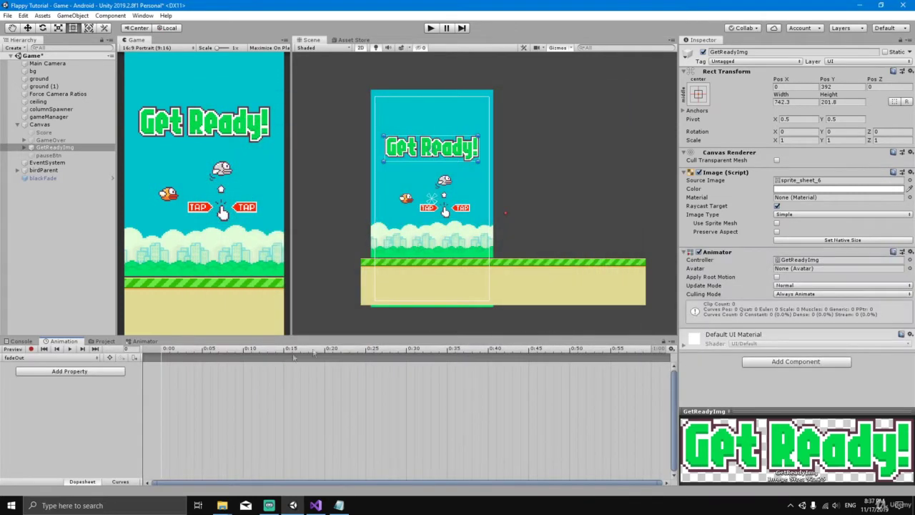
{"action": "left_click", "coordinate": [31, 349]}
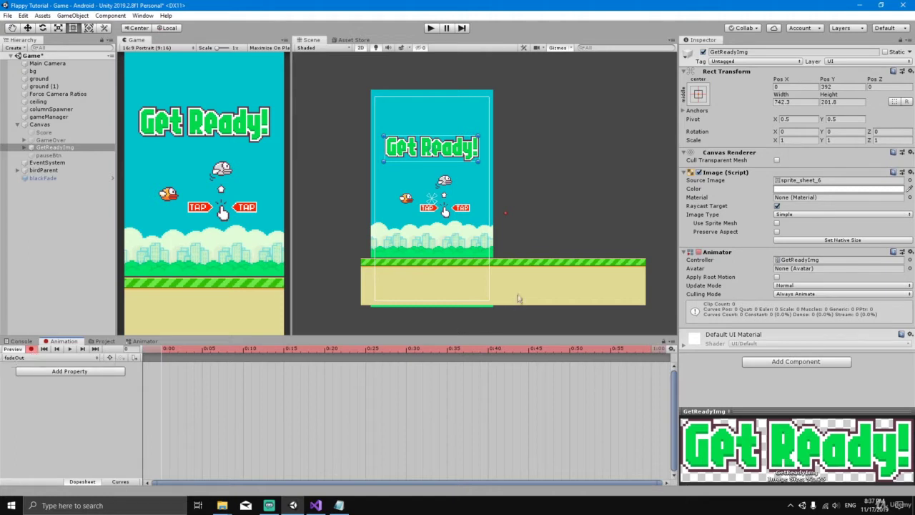
{"action": "left_click", "coordinate": [799, 189]}
{"action": "left_click_drag", "start_coordinate": [356, 312], "coordinate": [380, 312]}
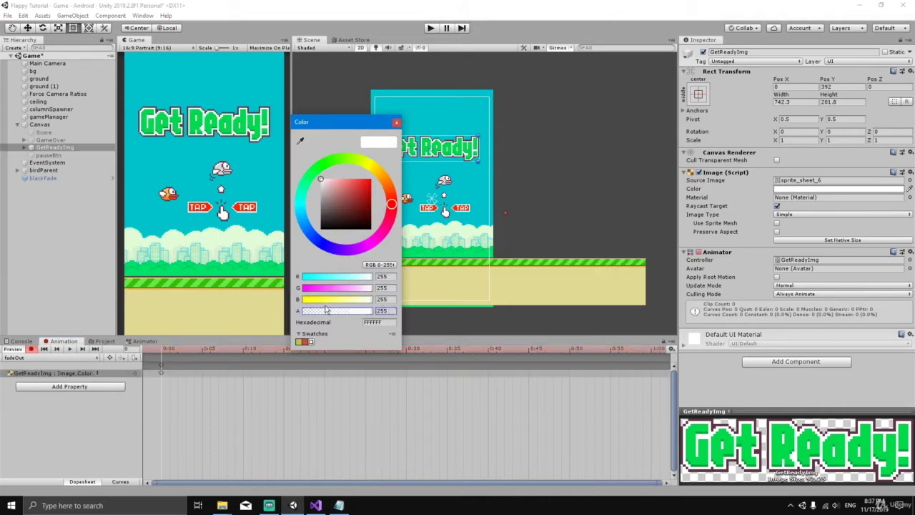
{"action": "left_click", "coordinate": [397, 122]}
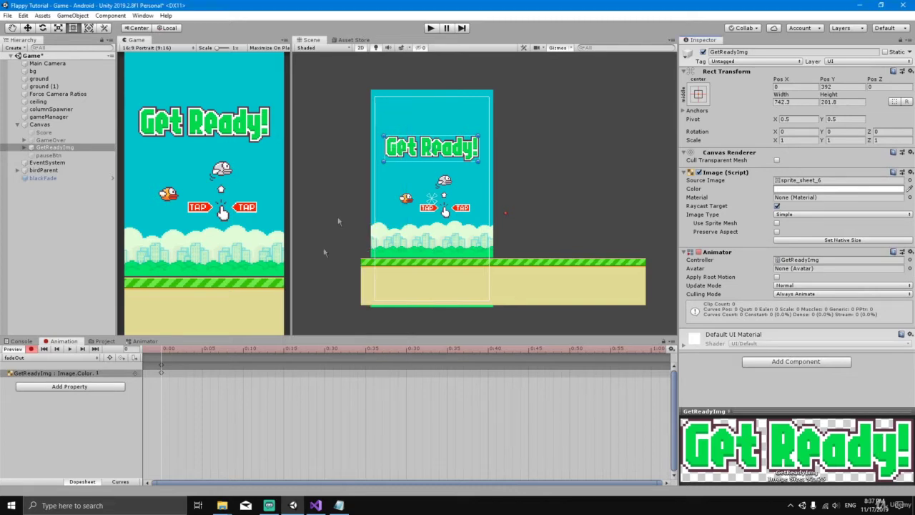
Step: Key Image Color alpha 0 at 0:30, stop recording, and arrange the fadeOut state in the Animator
{"action": "left_click", "coordinate": [406, 352]}
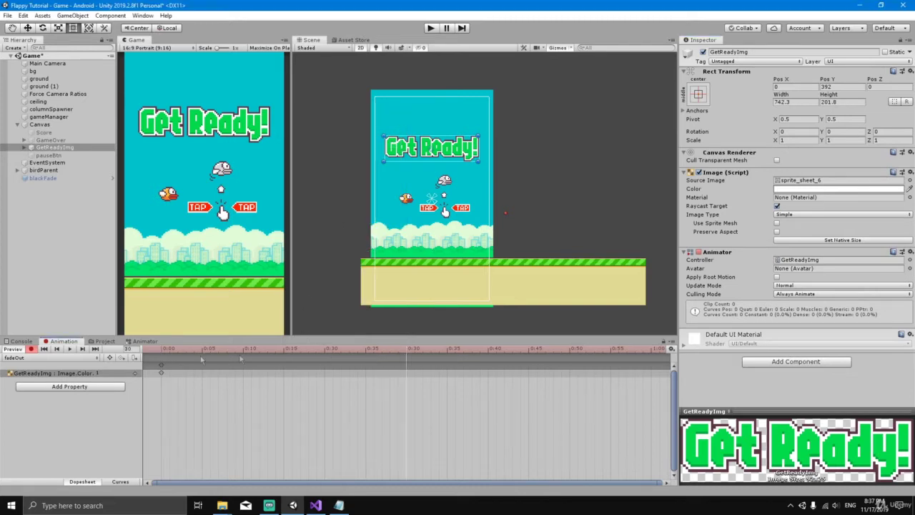
{"action": "mouse_move", "coordinate": [412, 349]}
{"action": "left_mouse_down"}
{"action": "mouse_move", "coordinate": [390, 351]}
{"action": "mouse_move", "coordinate": [405, 353]}
{"action": "left_mouse_up"}
{"action": "left_click", "coordinate": [783, 190]}
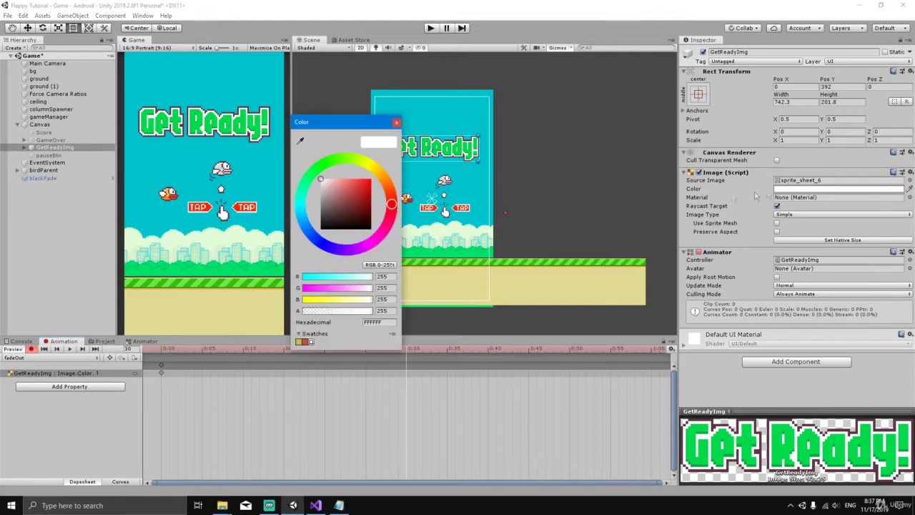
{"action": "left_click_drag", "start_coordinate": [319, 311], "coordinate": [281, 309]}
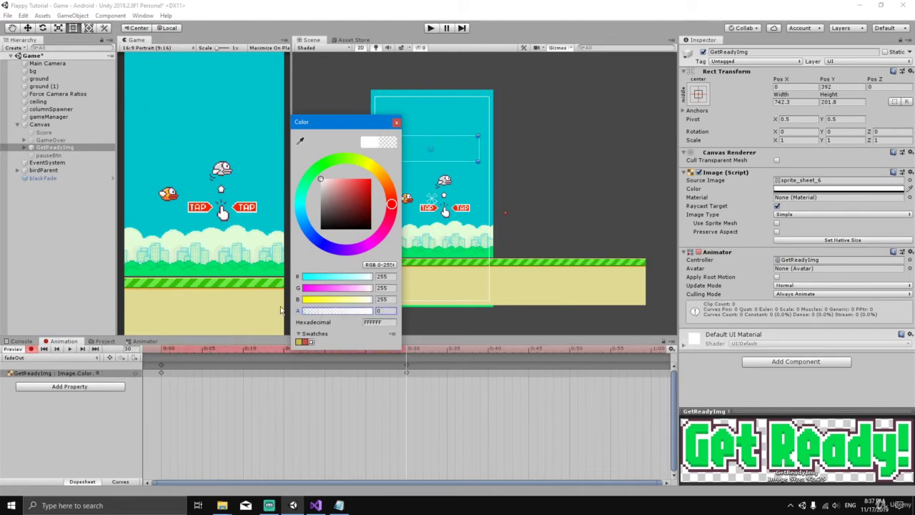
{"action": "left_click", "coordinate": [397, 123]}
{"action": "left_click", "coordinate": [31, 349]}
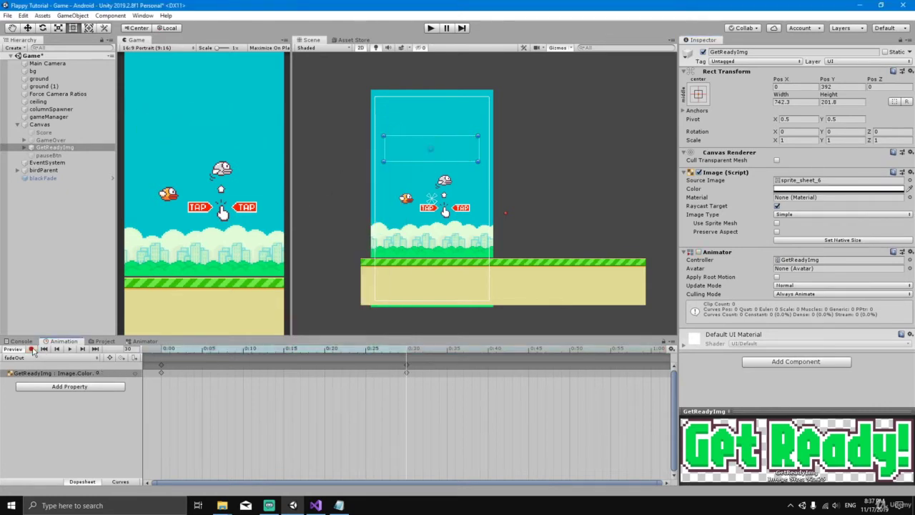
{"action": "left_click", "coordinate": [142, 341]}
{"action": "left_click_drag", "start_coordinate": [339, 402], "coordinate": [378, 403]}
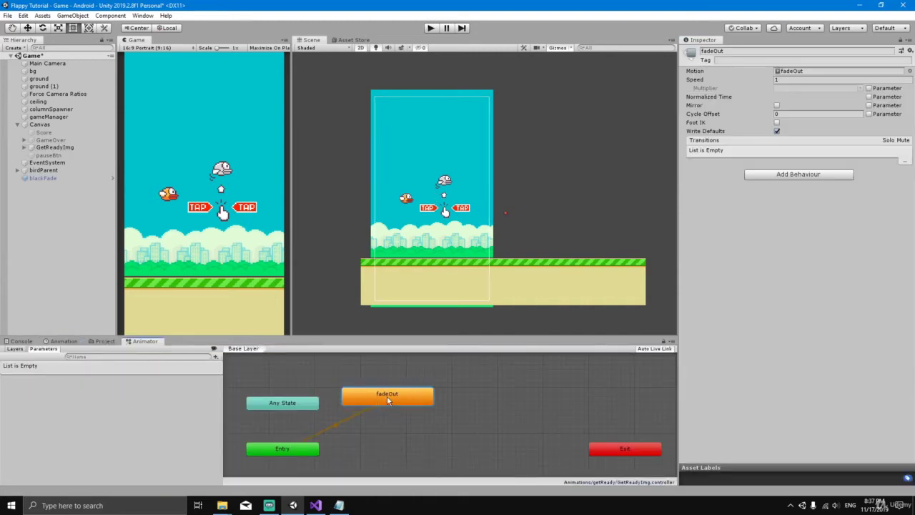
Step: Turn off Loop Time on the fadeOut clip and reposition the Entry, fadeOut and Any State nodes
{"action": "double_click", "coordinate": [385, 397]}
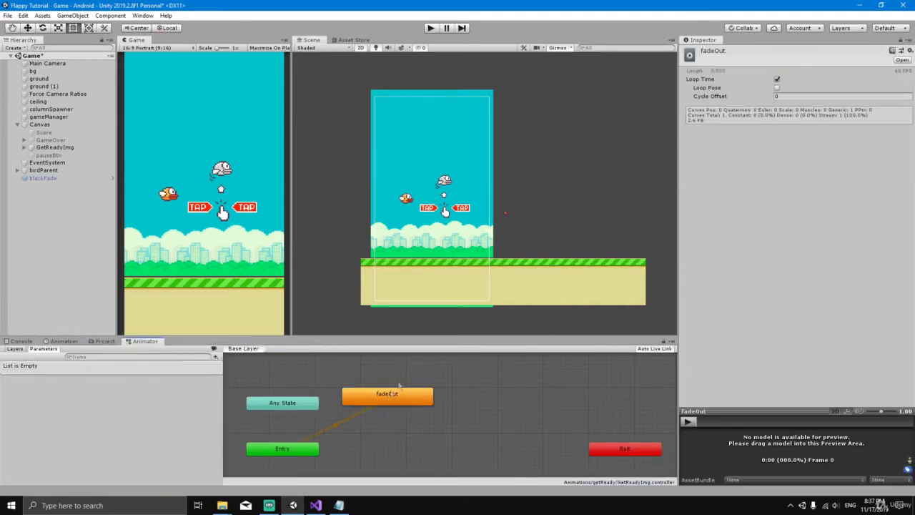
{"action": "left_click", "coordinate": [778, 80]}
{"action": "left_click_drag", "start_coordinate": [306, 454], "coordinate": [311, 444]}
{"action": "left_click_drag", "start_coordinate": [367, 399], "coordinate": [375, 403]}
{"action": "left_click_drag", "start_coordinate": [295, 405], "coordinate": [291, 391]}
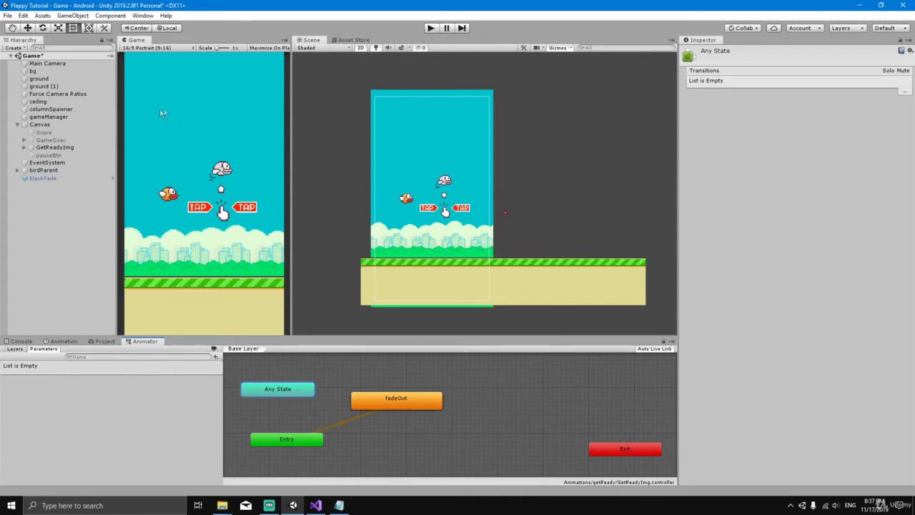
Step: Scrub fadeOut from 0:00 to 0:30 and back to watch Get Ready! fade, then select the 0:00 keyframes
{"action": "left_click", "coordinate": [60, 341]}
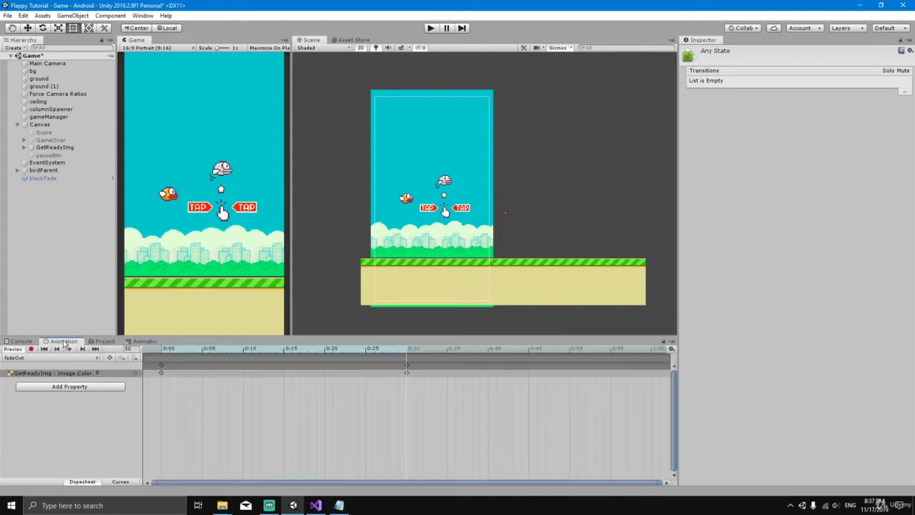
{"action": "left_click", "coordinate": [264, 362]}
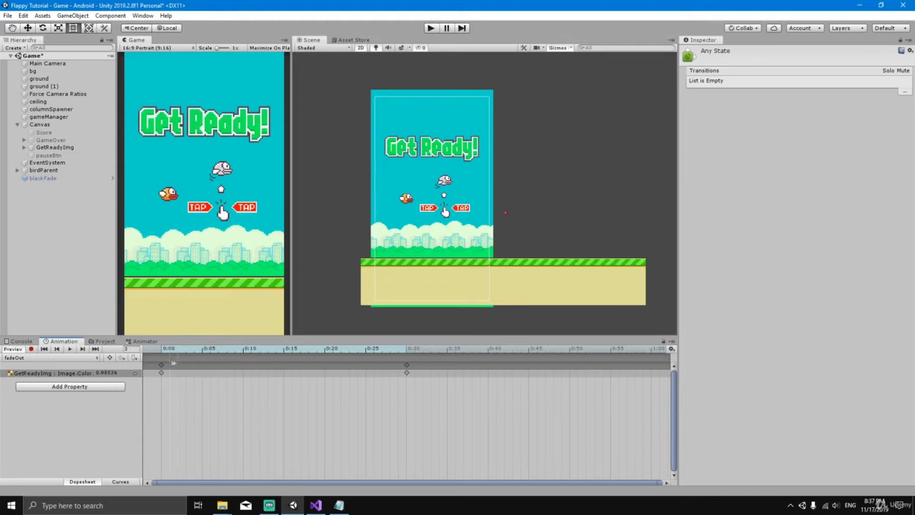
{"action": "left_click_drag", "start_coordinate": [162, 363], "coordinate": [410, 367]}
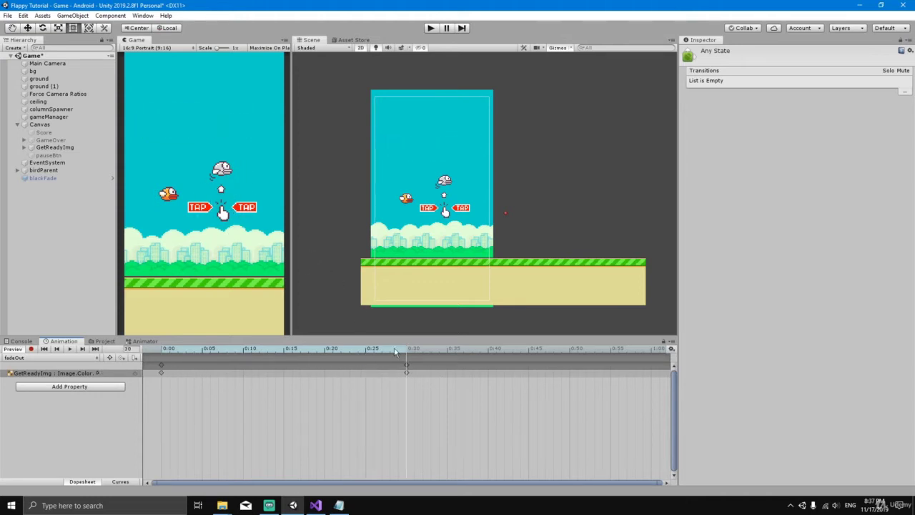
{"action": "left_click_drag", "start_coordinate": [408, 352], "coordinate": [162, 364]}
{"action": "left_click", "coordinate": [162, 364]}
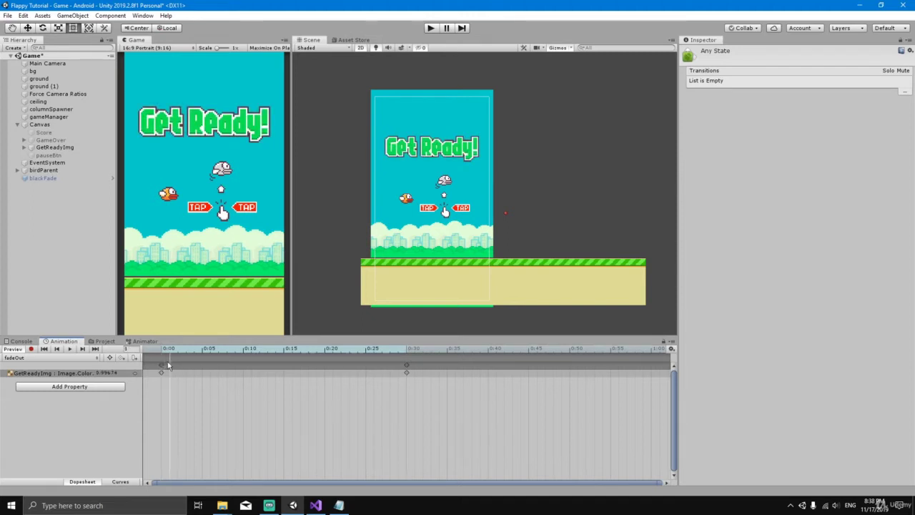
Step: Add TapToStart > Image (Script) Color to the fadeOut clip, creating keys at 0:00 and 0:30
{"action": "left_click", "coordinate": [66, 386]}
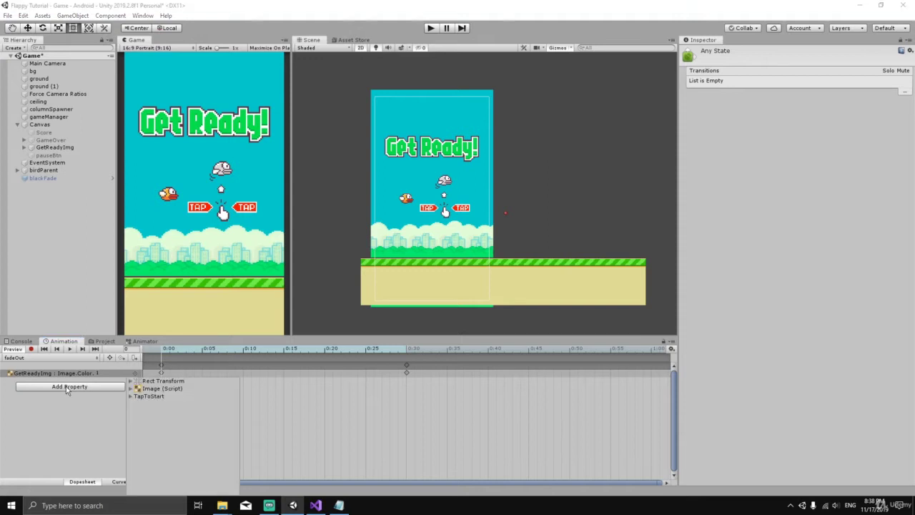
{"action": "left_click", "coordinate": [130, 397]}
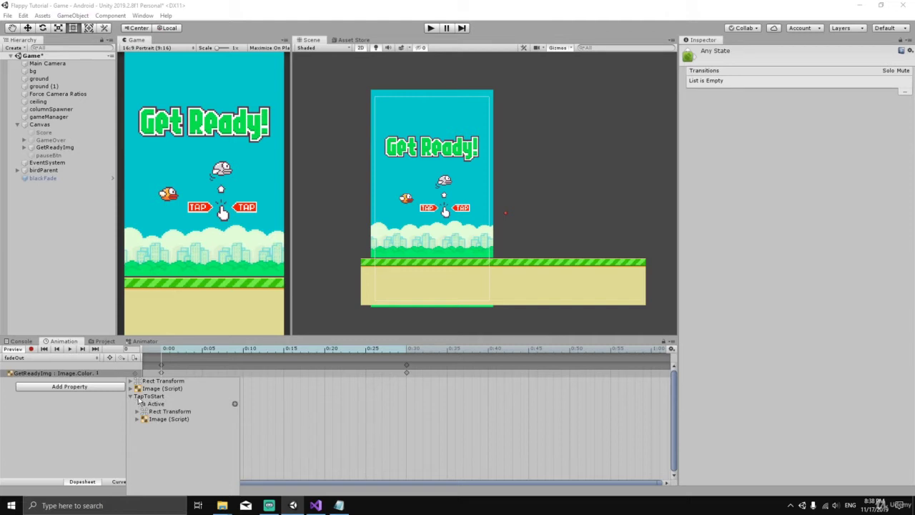
{"action": "left_click", "coordinate": [137, 419]}
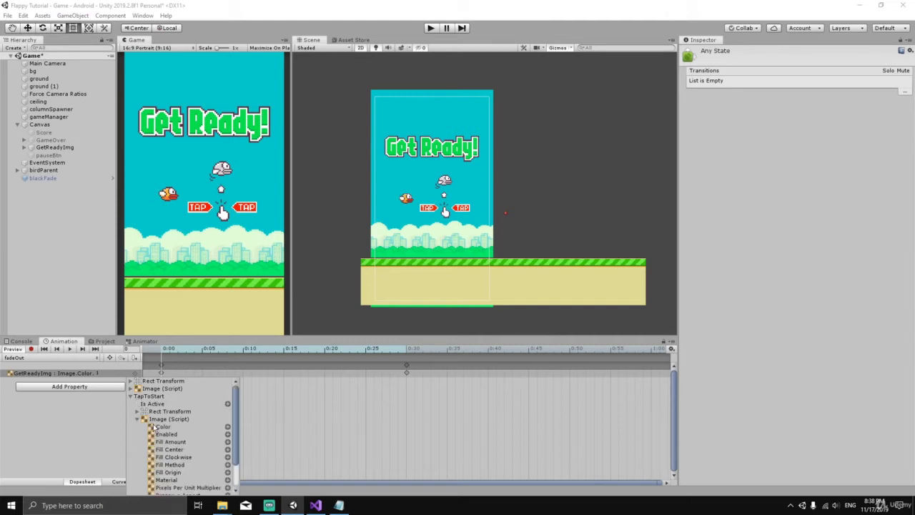
{"action": "left_click", "coordinate": [130, 397]}
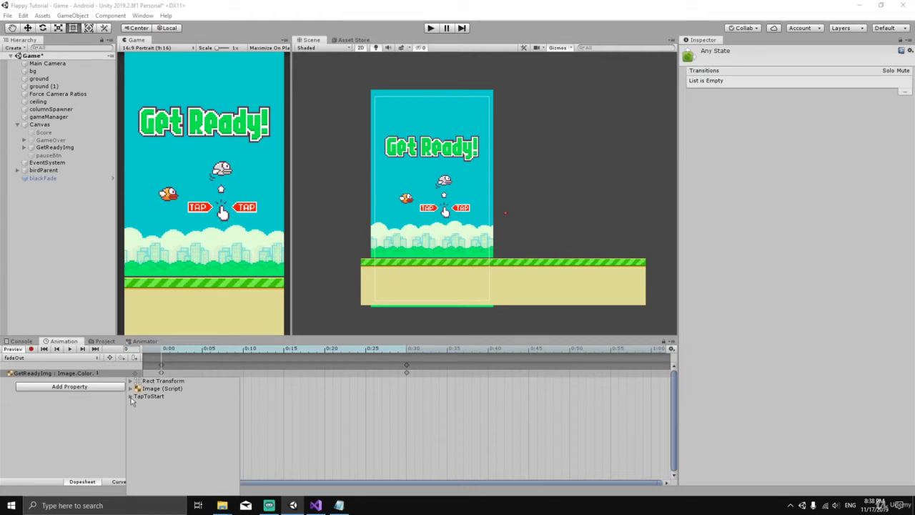
{"action": "left_click", "coordinate": [131, 397]}
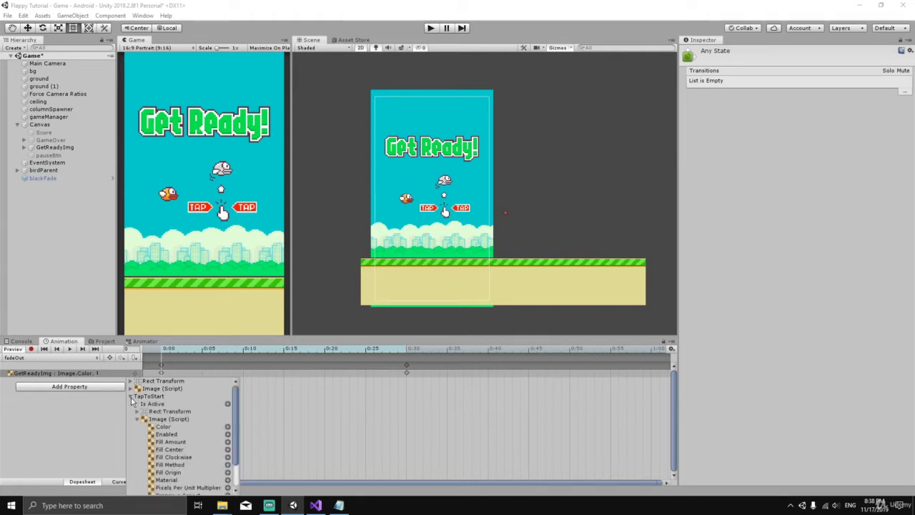
{"action": "left_click", "coordinate": [136, 398]}
{"action": "left_click", "coordinate": [141, 399]}
{"action": "left_click", "coordinate": [227, 427]}
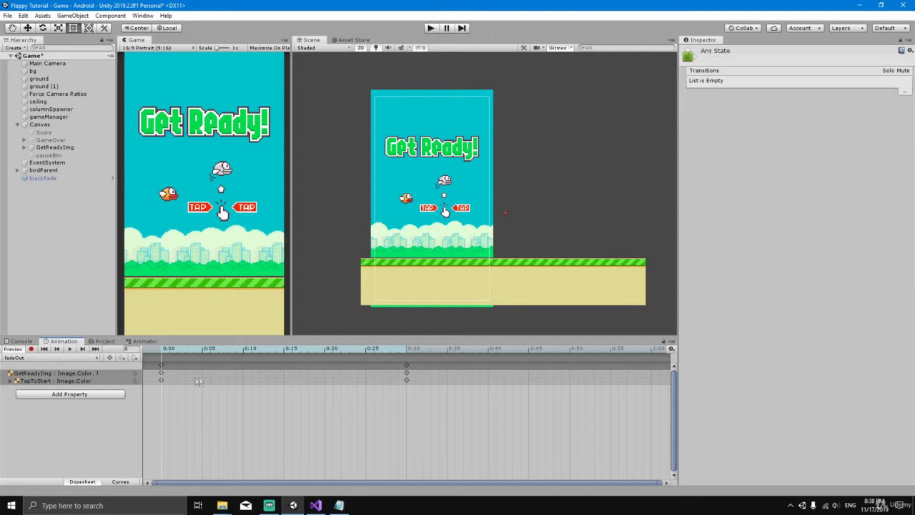
{"action": "left_click", "coordinate": [407, 381]}
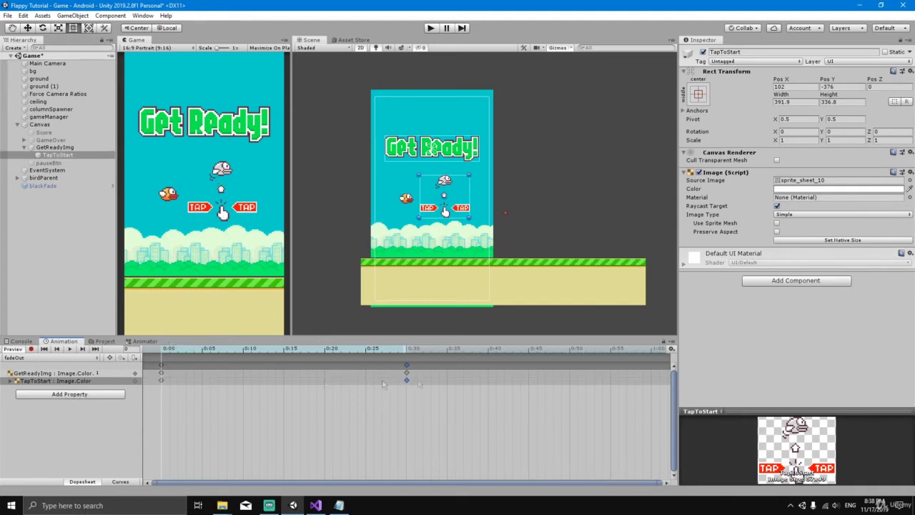
Step: Inspect the 0:00 and 0:30 keyframes of GetReadyImg and TapToStart in fadeOut
{"action": "left_click", "coordinate": [161, 381]}
{"action": "left_click", "coordinate": [407, 380]}
{"action": "left_click", "coordinate": [406, 372]}
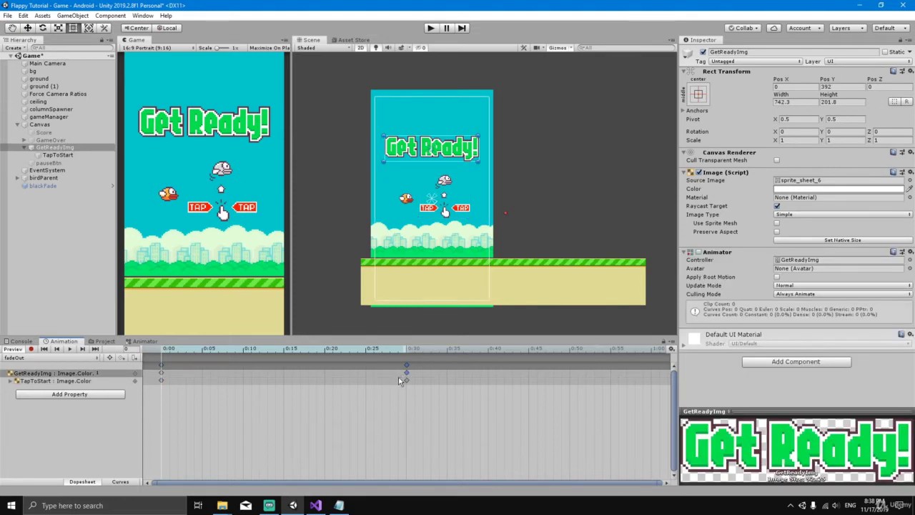
{"action": "left_click", "coordinate": [407, 381]}
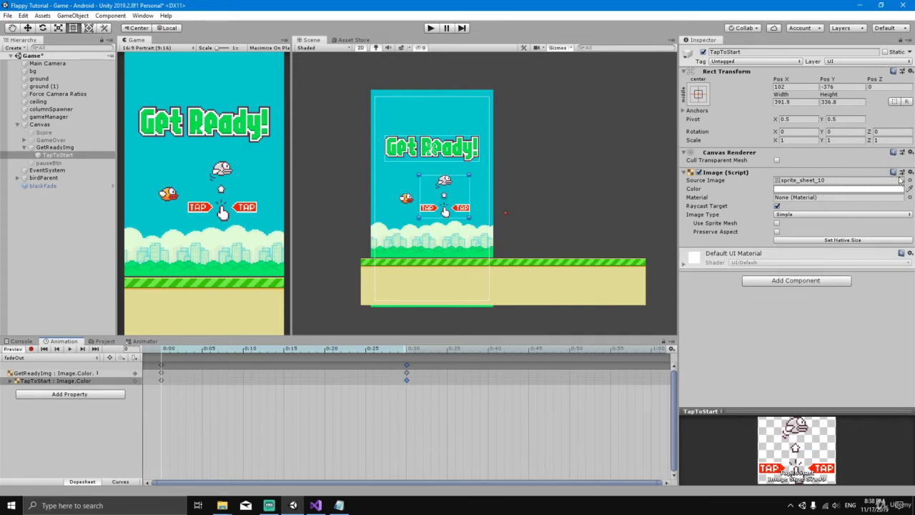
Step: Set TapToStart's Image Color alpha to 0 at 0:30 and scrub to preview the fade
{"action": "left_click", "coordinate": [799, 190]}
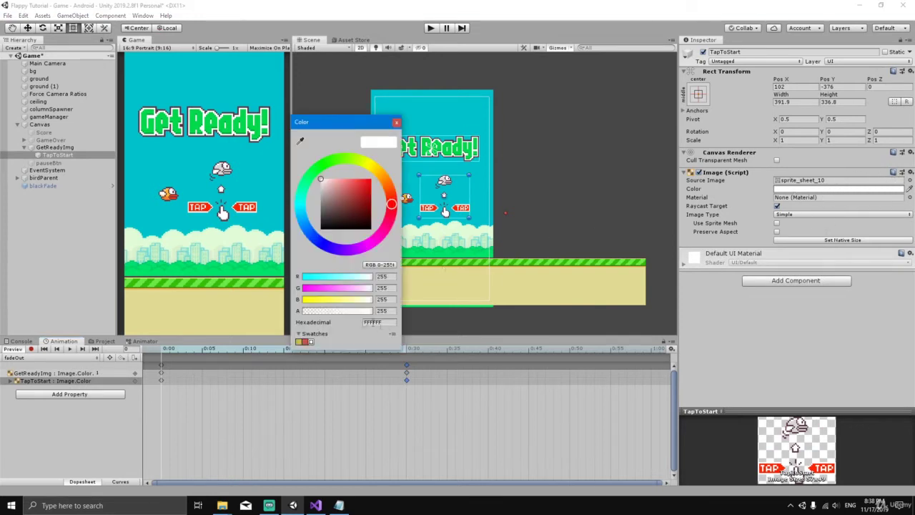
{"action": "left_click_drag", "start_coordinate": [344, 312], "coordinate": [286, 311]}
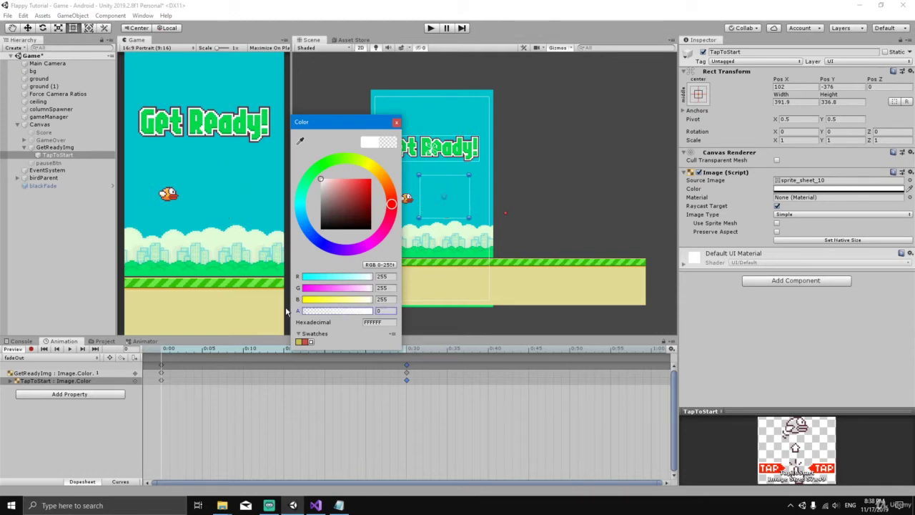
{"action": "left_click", "coordinate": [397, 122]}
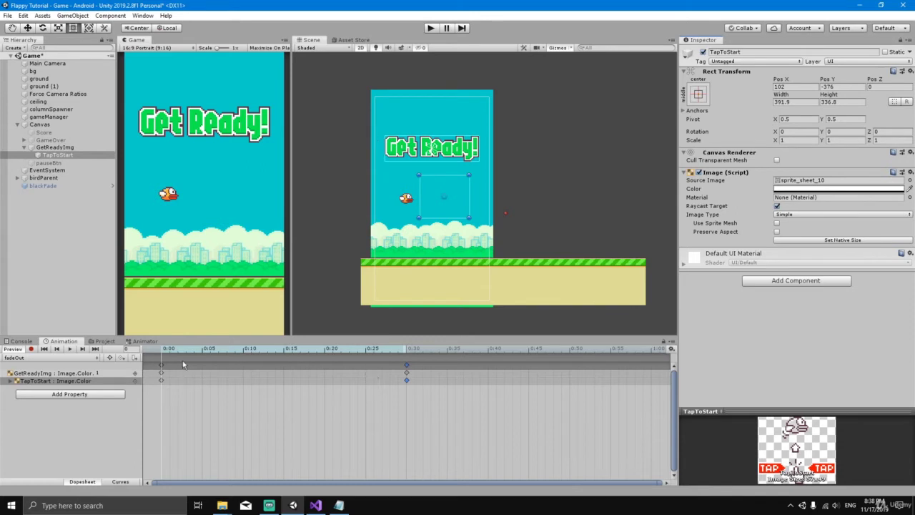
{"action": "mouse_move", "coordinate": [165, 356]}
{"action": "left_mouse_down"}
{"action": "mouse_move", "coordinate": [410, 356]}
{"action": "mouse_move", "coordinate": [163, 357]}
{"action": "left_mouse_up"}
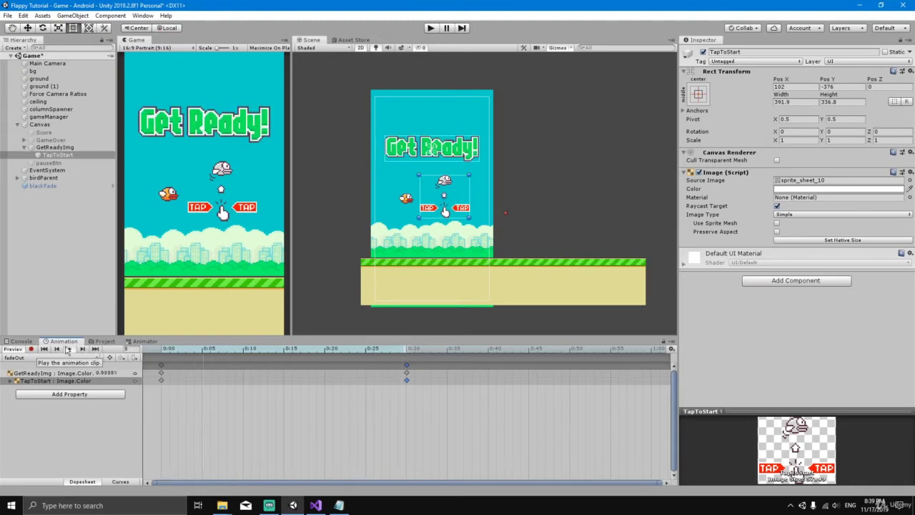
Step: With recording on, make TapToStart's colour fully transparent at its first keyframe
{"action": "left_click", "coordinate": [67, 349]}
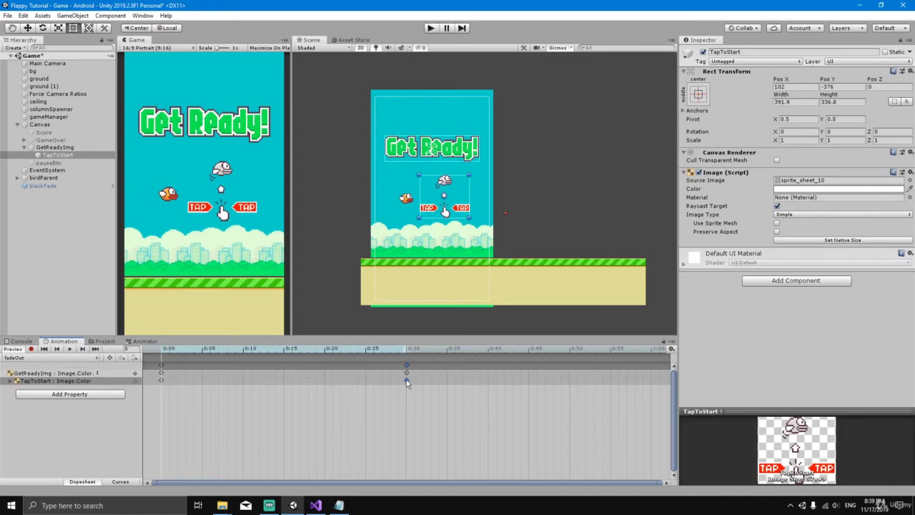
{"action": "left_click", "coordinate": [162, 379], "text": "shift"}
{"action": "left_click", "coordinate": [31, 349]}
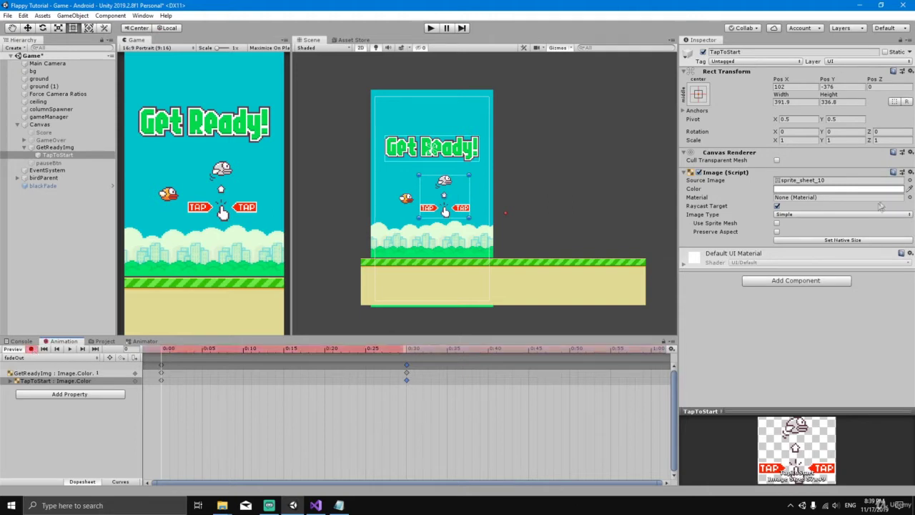
{"action": "left_click", "coordinate": [835, 189]}
{"action": "left_click_drag", "start_coordinate": [347, 312], "coordinate": [275, 309]}
{"action": "left_click", "coordinate": [396, 122]}
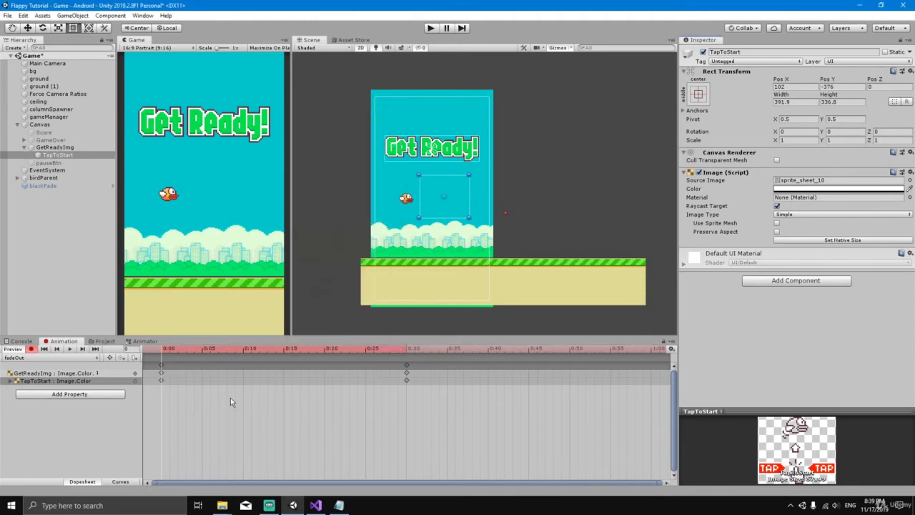
{"action": "left_click", "coordinate": [32, 349]}
Step: Preview the clip, then re-record TapToStart's colour as fully opaque at the start
{"action": "left_click", "coordinate": [69, 349]}
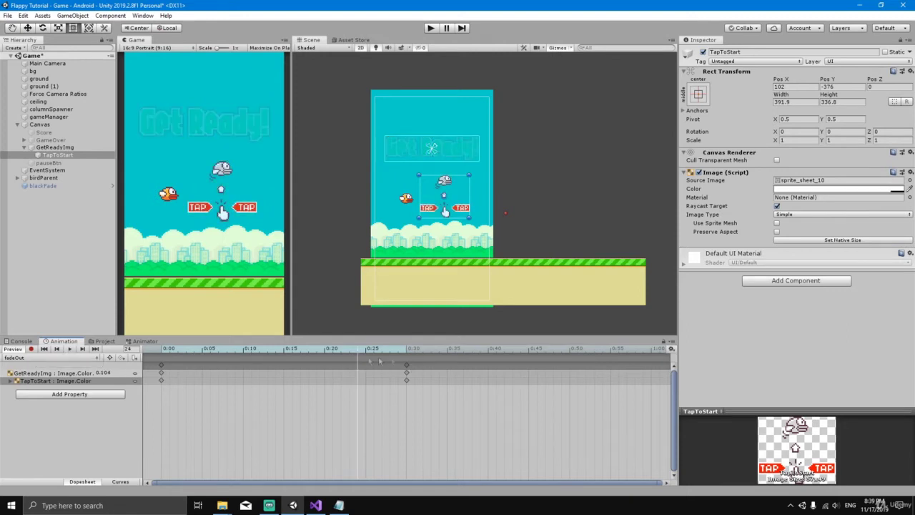
{"action": "left_click_drag", "start_coordinate": [359, 358], "coordinate": [153, 360]}
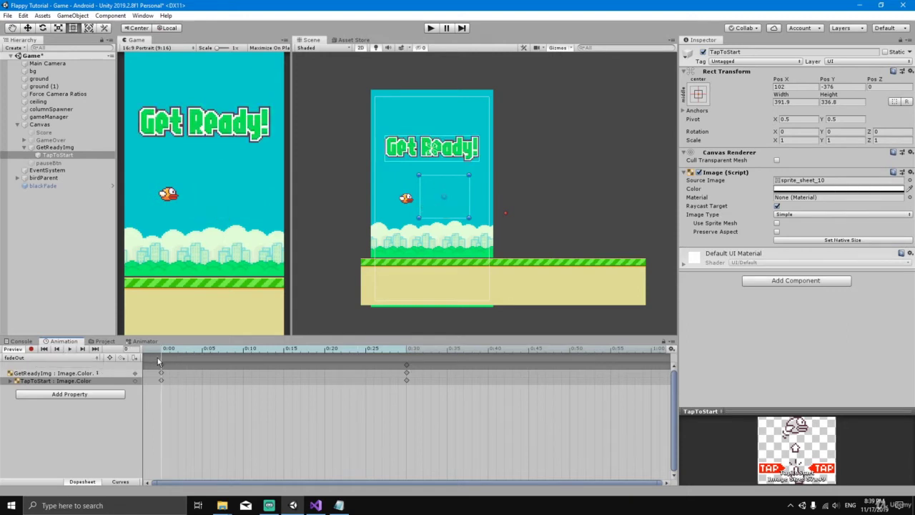
{"action": "left_click", "coordinate": [31, 349]}
{"action": "left_click", "coordinate": [805, 188]}
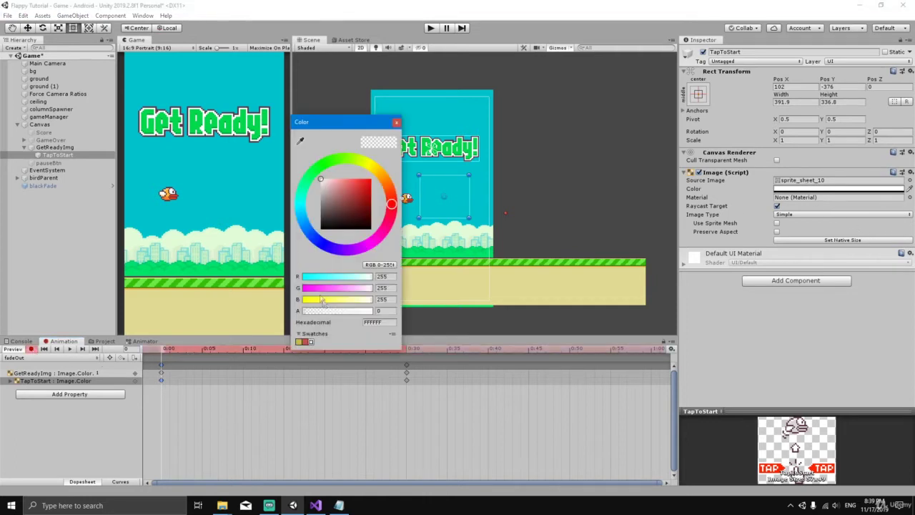
{"action": "left_click_drag", "start_coordinate": [341, 311], "coordinate": [413, 313]}
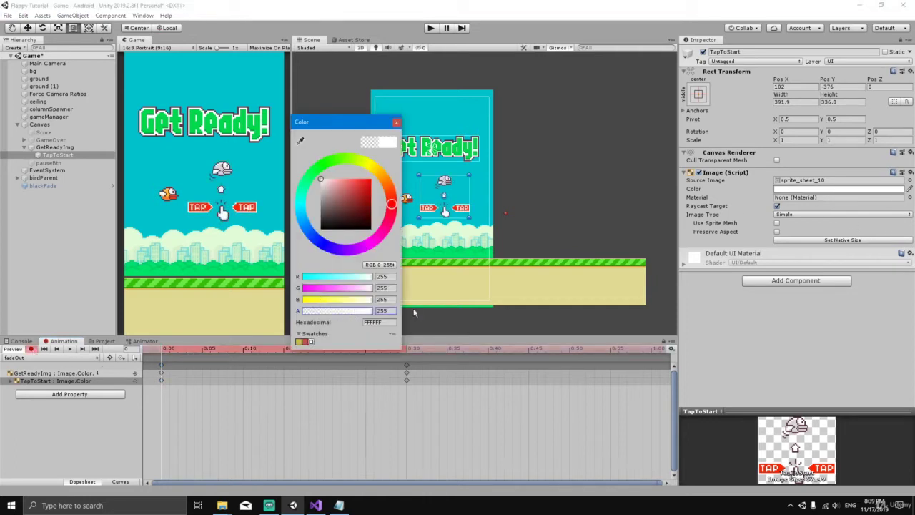
{"action": "left_click", "coordinate": [396, 122]}
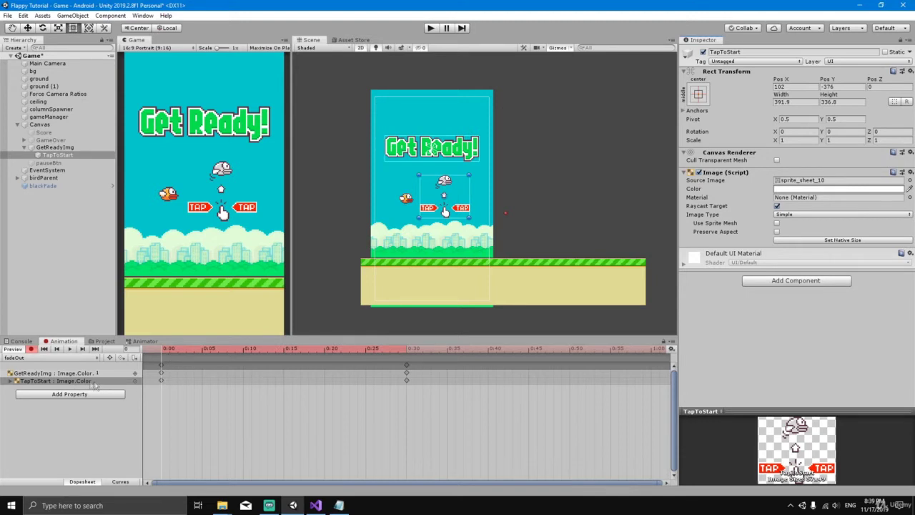
Step: Set TapToStart's Image Color alpha to 0 at the 0:30 keyframe
{"action": "left_click", "coordinate": [162, 385]}
{"action": "left_click", "coordinate": [406, 381]}
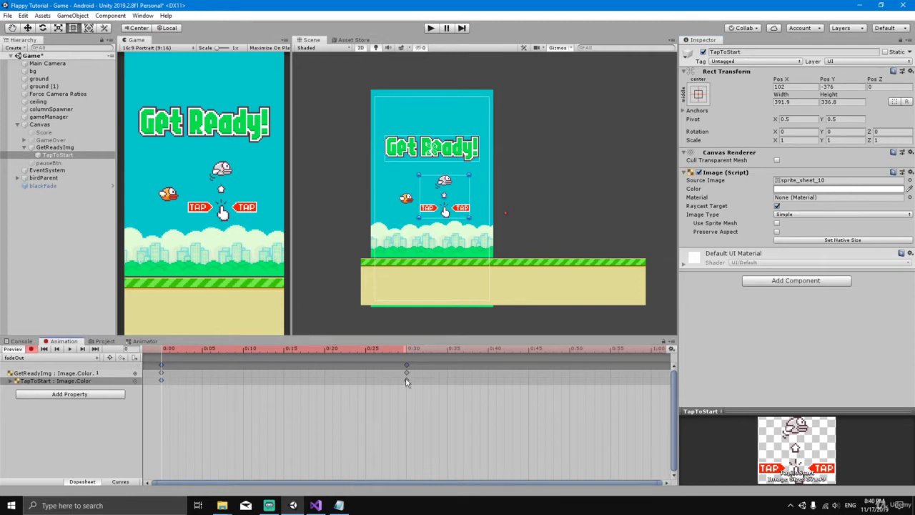
{"action": "left_click", "coordinate": [853, 189]}
{"action": "left_click", "coordinate": [382, 311]}
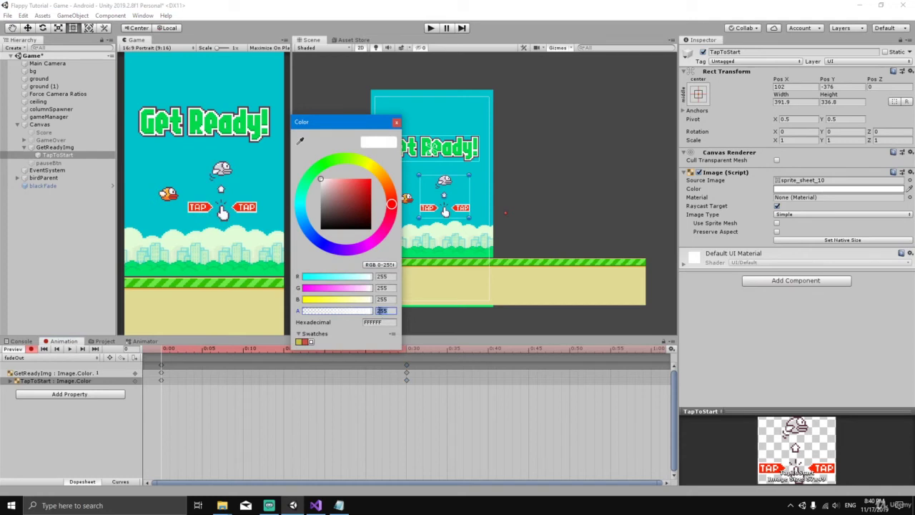
{"action": "type", "text": "0"}
{"action": "left_click", "coordinate": [396, 122]}
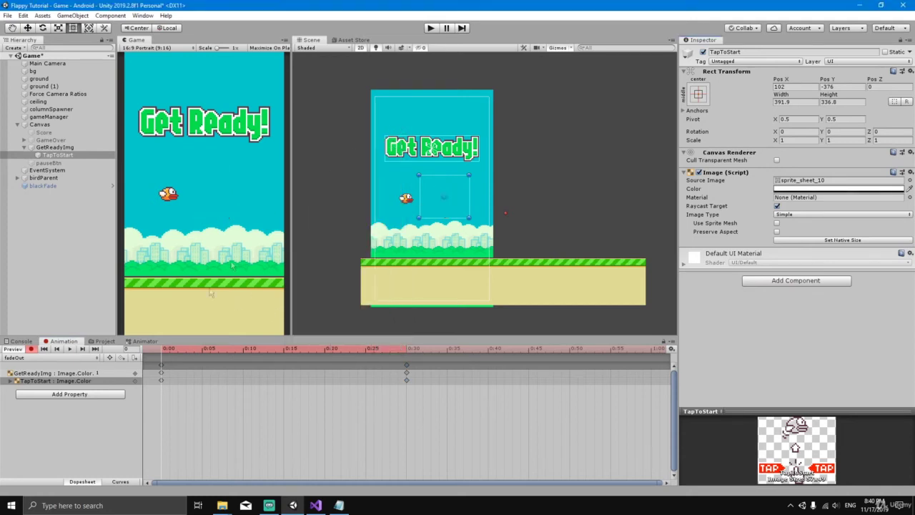
Step: Preview the clip, then set TapToStart's alpha to 255 at frame 0
{"action": "left_click", "coordinate": [70, 349]}
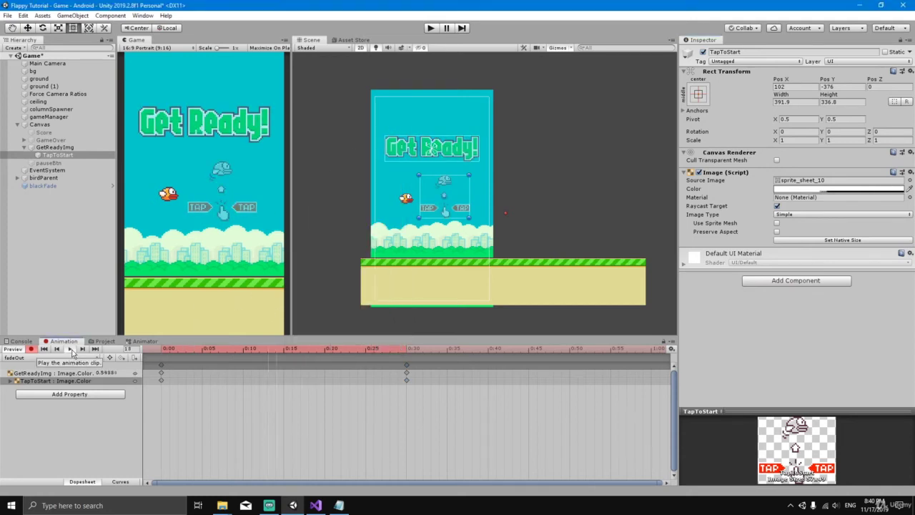
{"action": "left_click", "coordinate": [70, 349]}
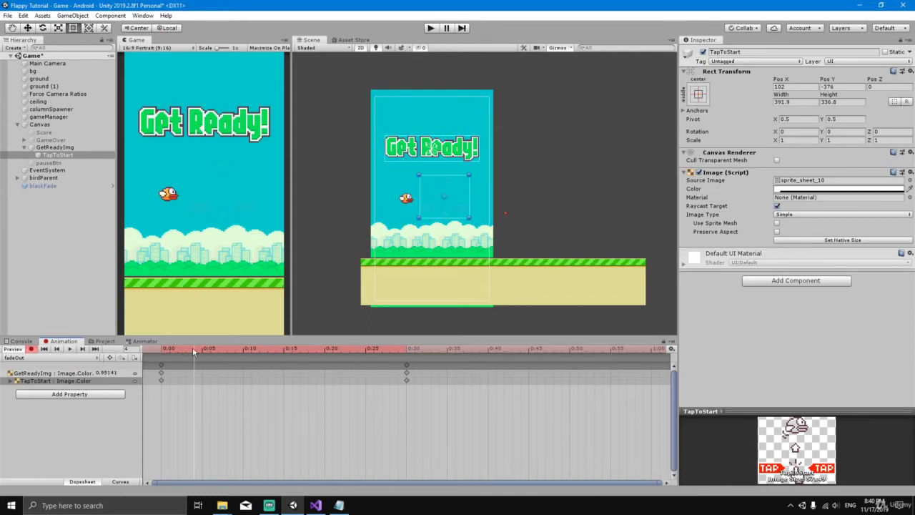
{"action": "left_click_drag", "start_coordinate": [193, 348], "coordinate": [161, 350]}
{"action": "left_click", "coordinate": [161, 380]}
{"action": "left_click", "coordinate": [811, 189]}
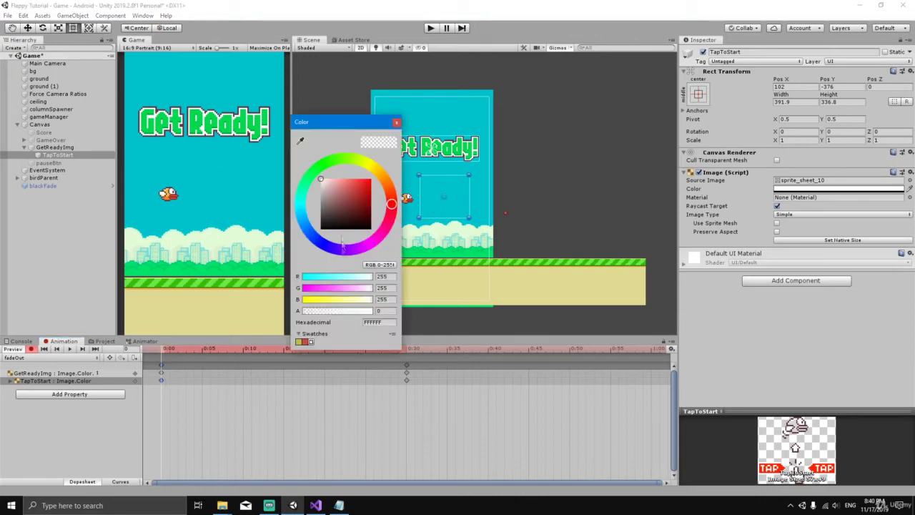
{"action": "left_click_drag", "start_coordinate": [351, 313], "coordinate": [390, 314]}
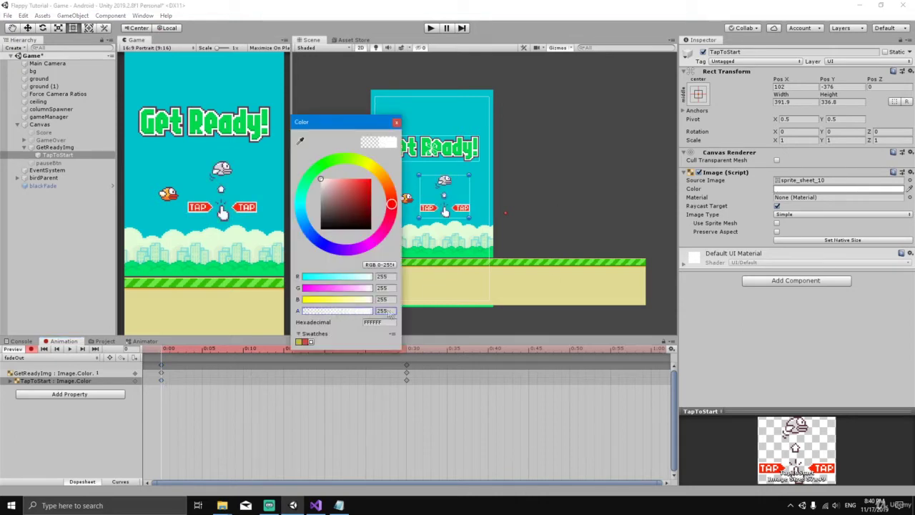
{"action": "left_click", "coordinate": [396, 123]}
{"action": "left_click", "coordinate": [406, 382]}
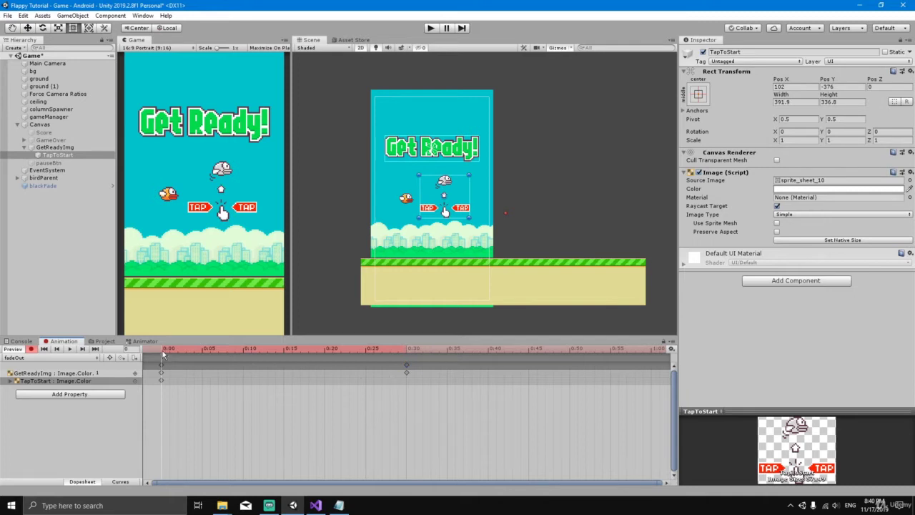
Step: Record TapToStart's Image Color alpha as 0 at 0:30, then stop recording
{"action": "left_click_drag", "start_coordinate": [166, 353], "coordinate": [404, 352]}
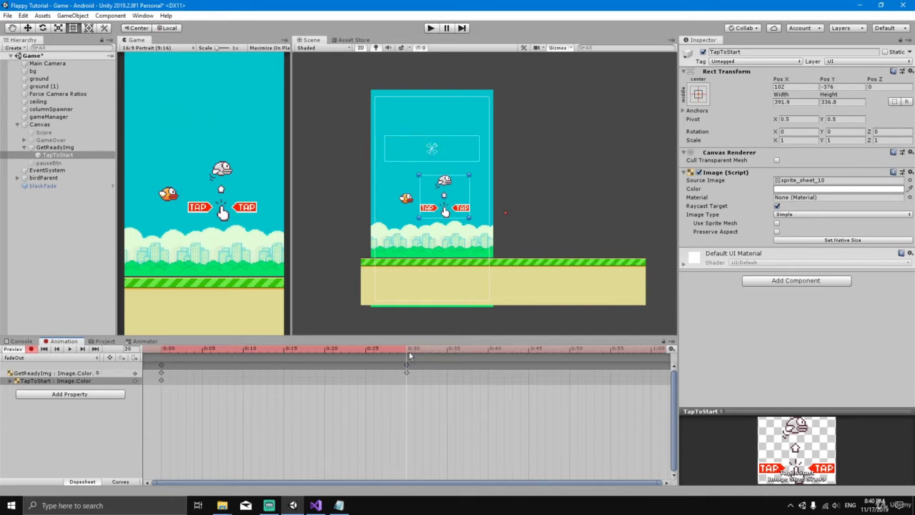
{"action": "left_click", "coordinate": [851, 190]}
{"action": "left_click_drag", "start_coordinate": [355, 311], "coordinate": [288, 313]}
{"action": "left_click", "coordinate": [397, 122]}
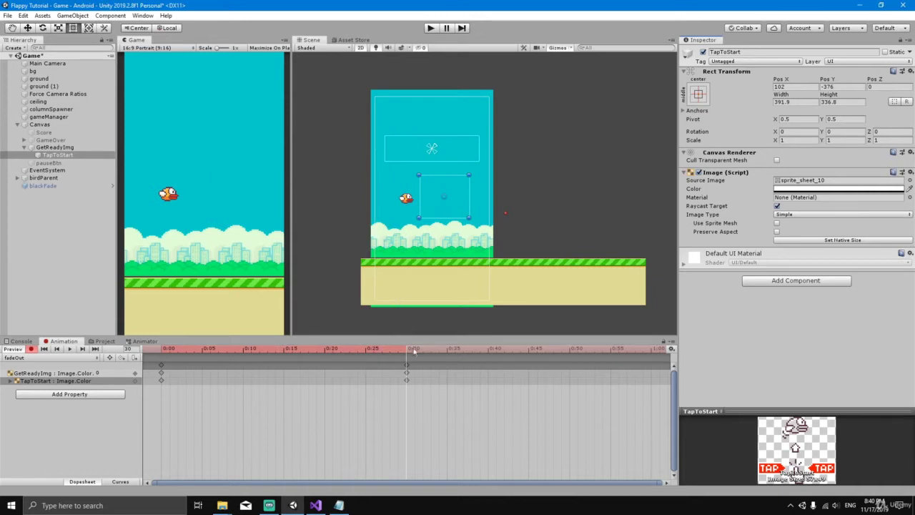
{"action": "left_click_drag", "start_coordinate": [414, 351], "coordinate": [161, 370]}
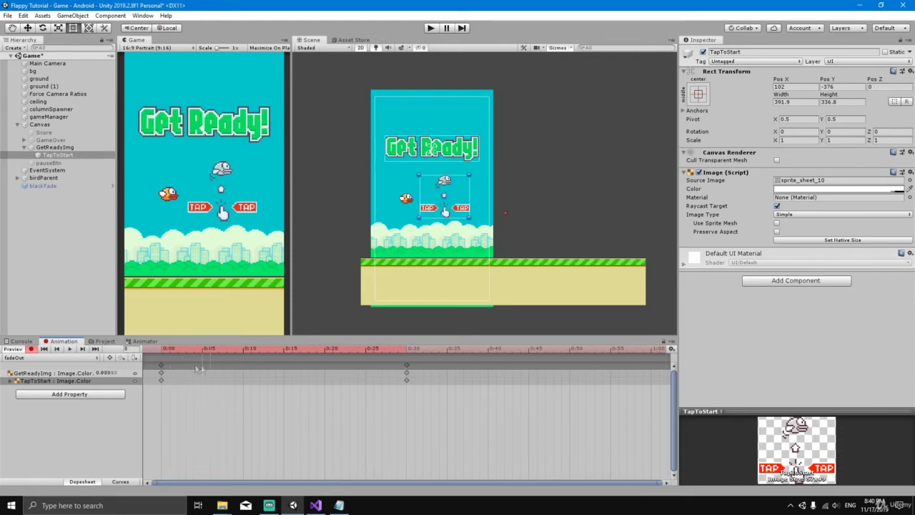
{"action": "left_click", "coordinate": [31, 349]}
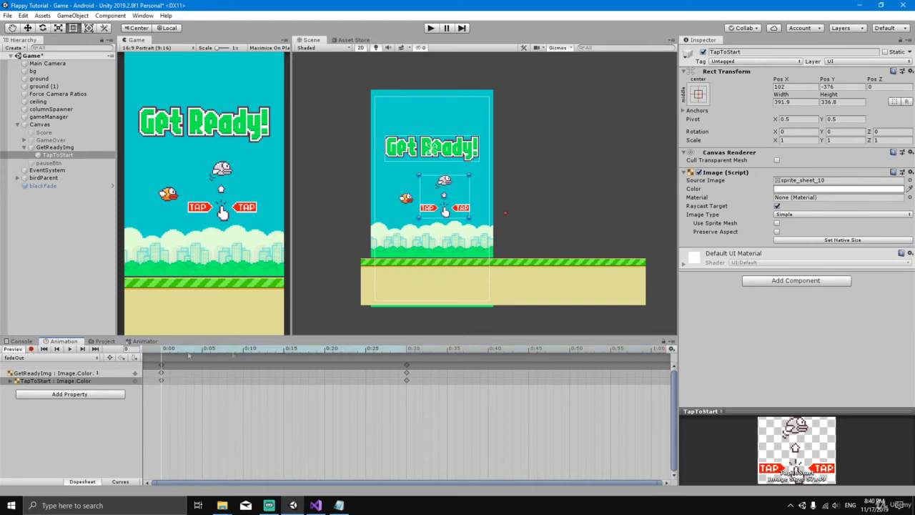
Step: Play the fadeOut preview to check Get Ready! and the tap hint fade together, then show the Animator graph
{"action": "left_click", "coordinate": [70, 349]}
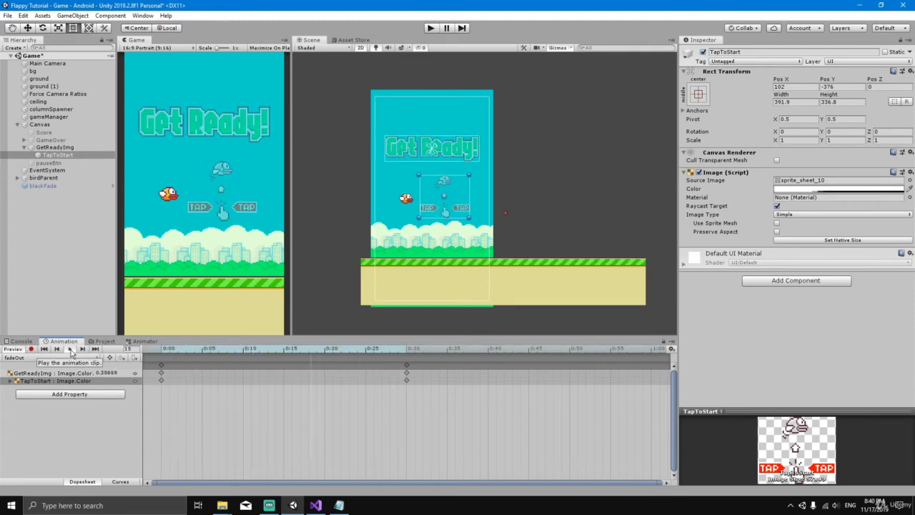
{"action": "left_click", "coordinate": [71, 352]}
{"action": "left_click", "coordinate": [72, 352]}
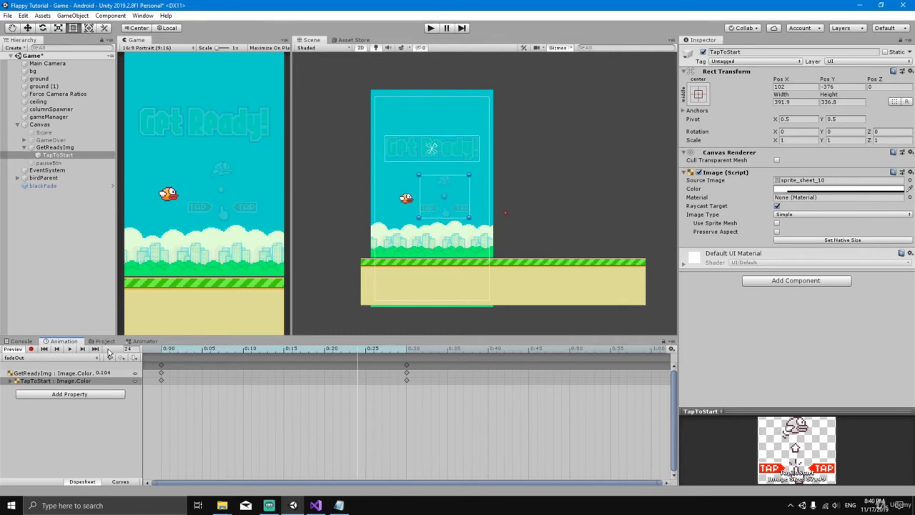
{"action": "left_click", "coordinate": [141, 341]}
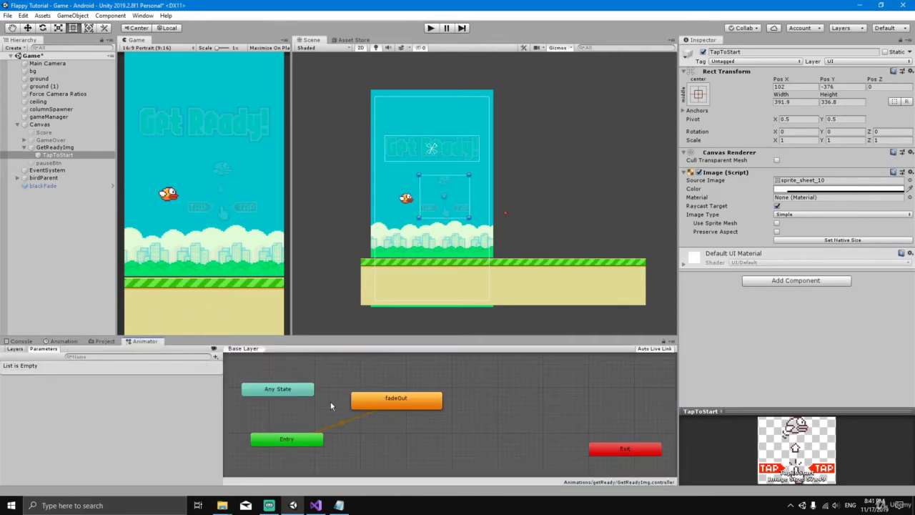
Step: Pan the Animator graph and reposition the fadeOut and Entry nodes close together
{"action": "middle_click_drag", "start_coordinate": [280, 390], "coordinate": [294, 379]}
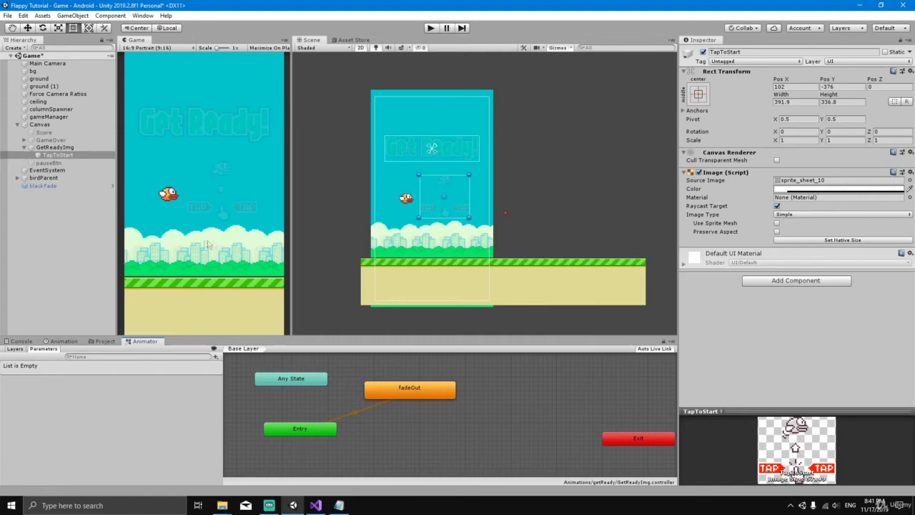
{"action": "left_click_drag", "start_coordinate": [390, 394], "coordinate": [404, 390]}
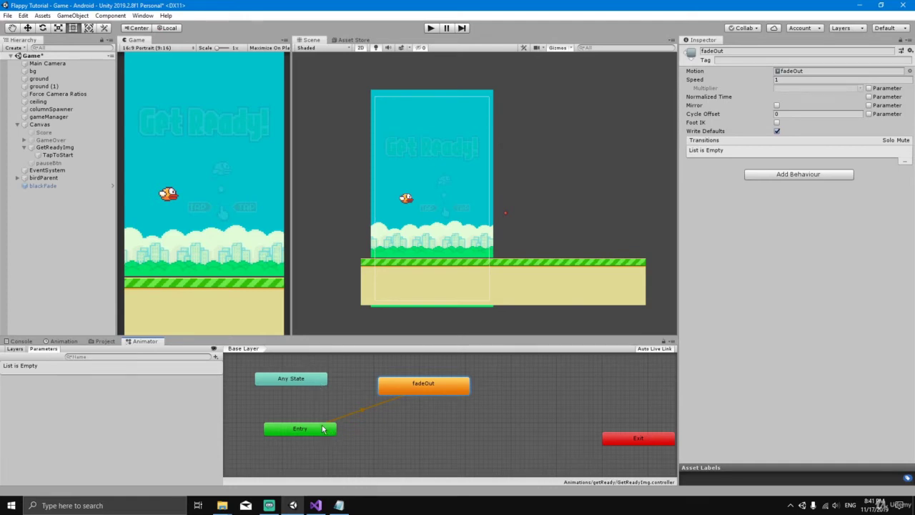
{"action": "left_click_drag", "start_coordinate": [318, 433], "coordinate": [309, 428]}
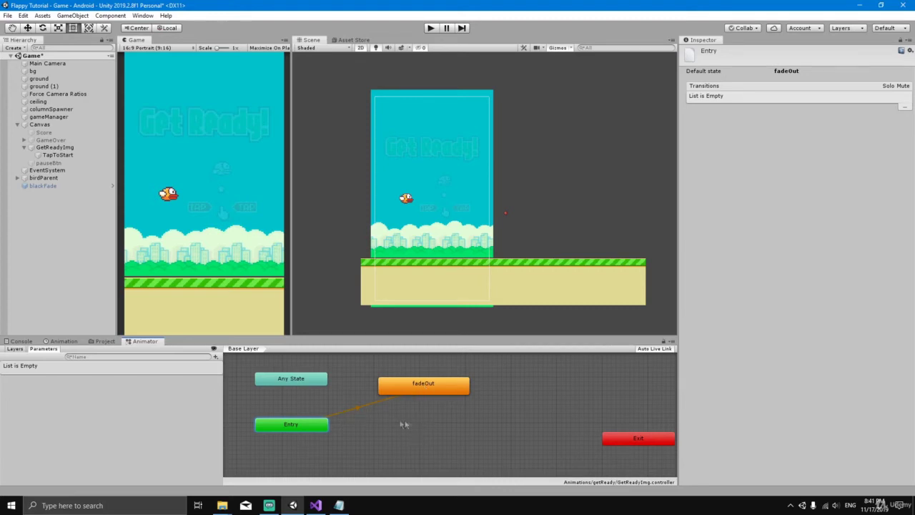
Step: Enlarge the Animator graph, add an empty New State and make it the default state
{"action": "left_click_drag", "start_coordinate": [404, 337], "coordinate": [403, 296]}
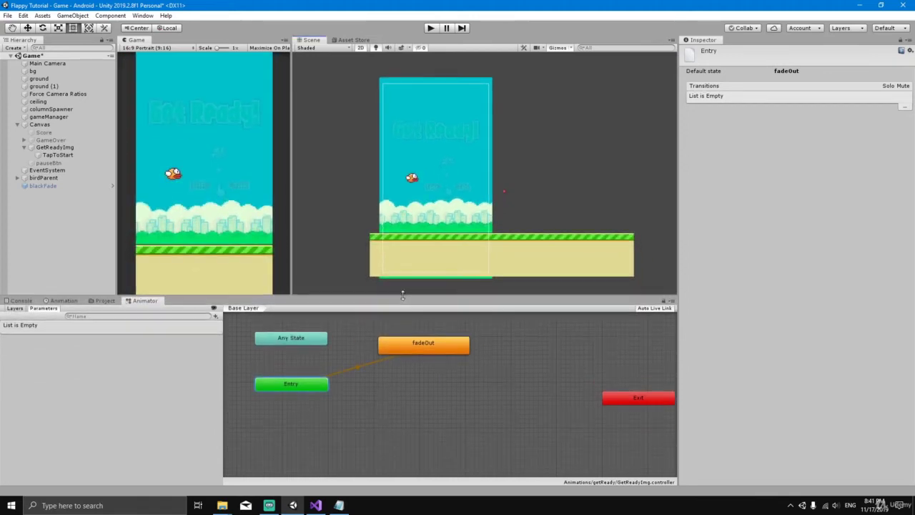
{"action": "right_click", "coordinate": [392, 392]}
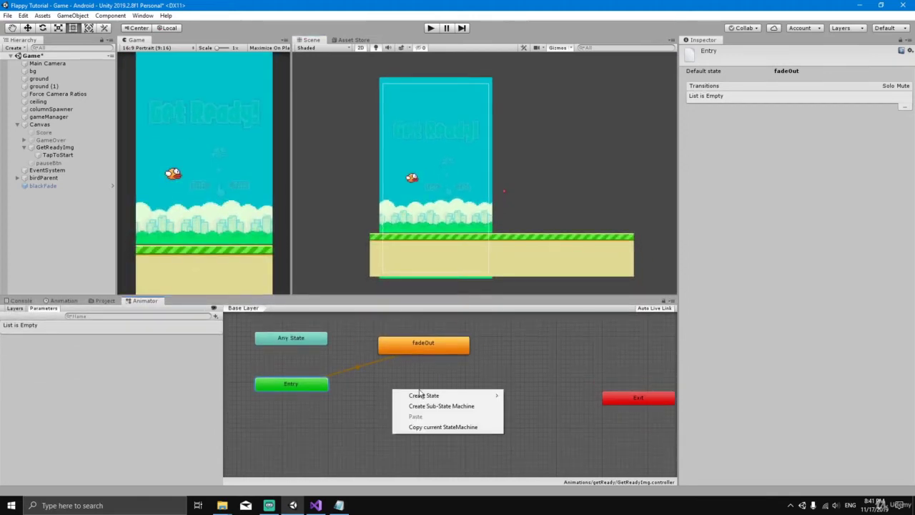
{"action": "mouse_move", "coordinate": [424, 396]}
{"action": "left_click", "coordinate": [523, 396]}
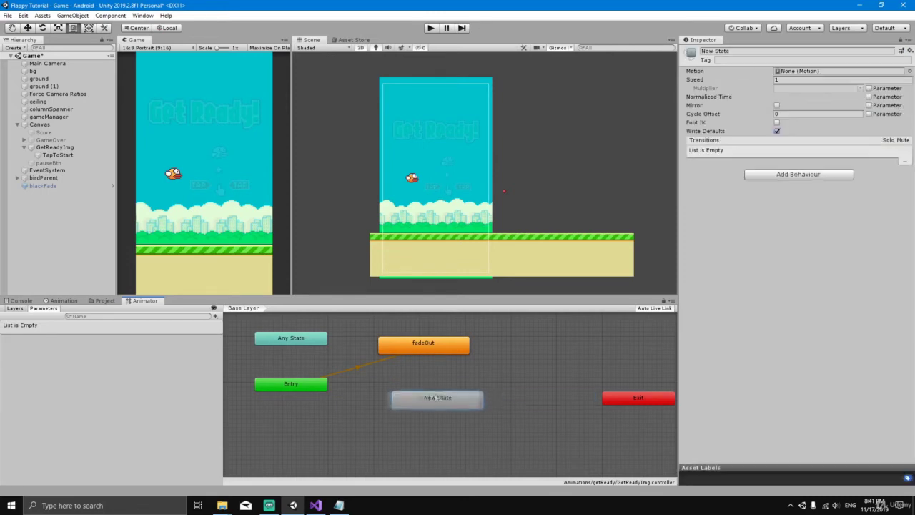
{"action": "right_click", "coordinate": [302, 386]}
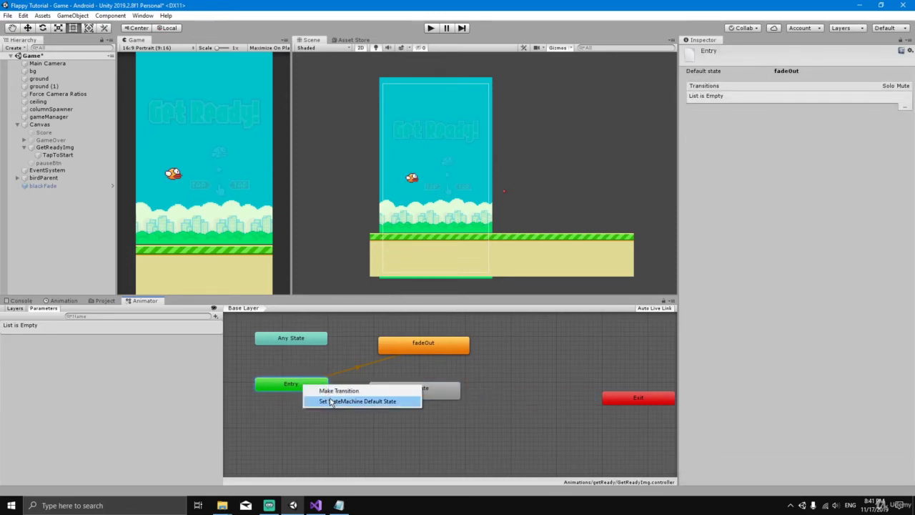
{"action": "left_click", "coordinate": [371, 404]}
{"action": "left_click", "coordinate": [384, 391]}
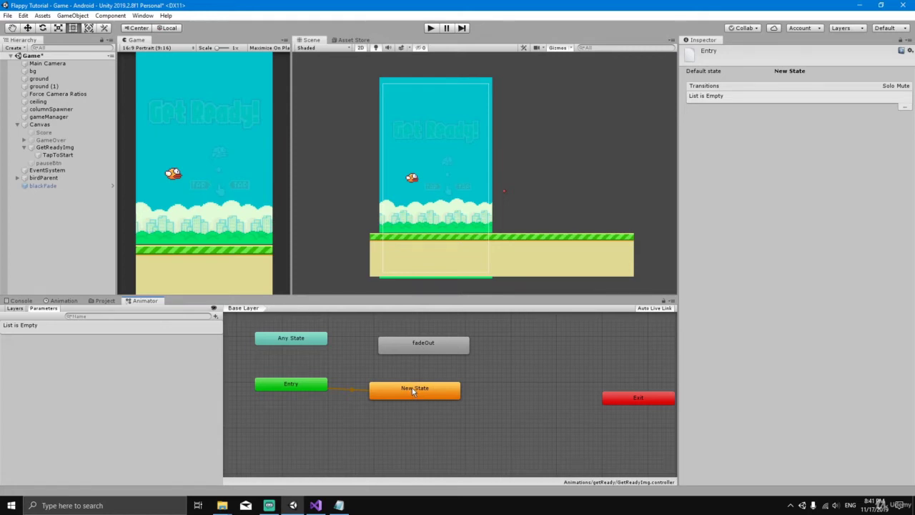
Step: Add a transition from New State to fadeOut and tidy the Entry and New State nodes
{"action": "right_click", "coordinate": [410, 388]}
{"action": "left_click", "coordinate": [423, 393]}
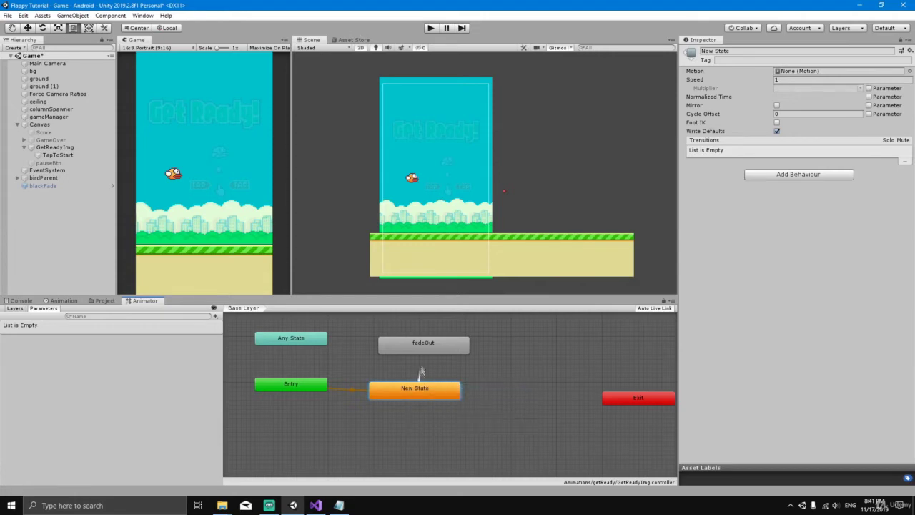
{"action": "left_click", "coordinate": [420, 346]}
{"action": "left_click_drag", "start_coordinate": [319, 386], "coordinate": [305, 387]}
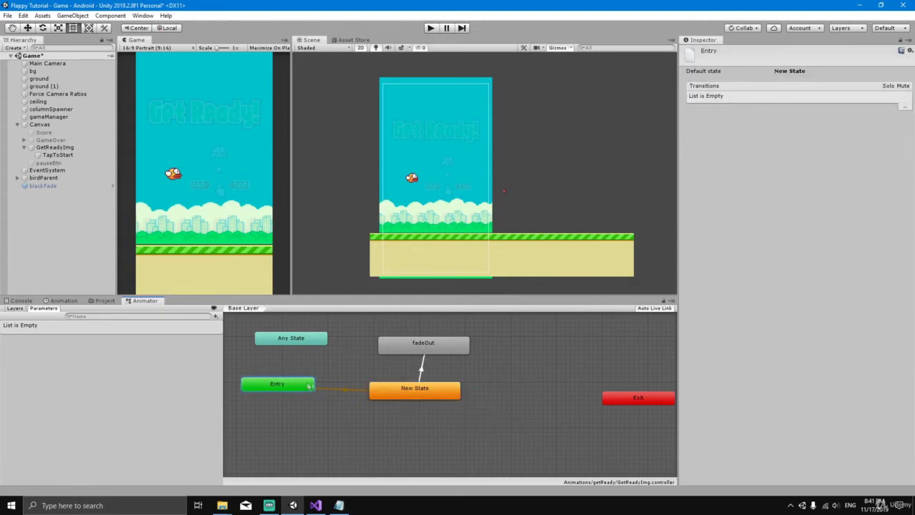
{"action": "left_click", "coordinate": [404, 396]}
{"action": "left_click_drag", "start_coordinate": [404, 395], "coordinate": [399, 399]}
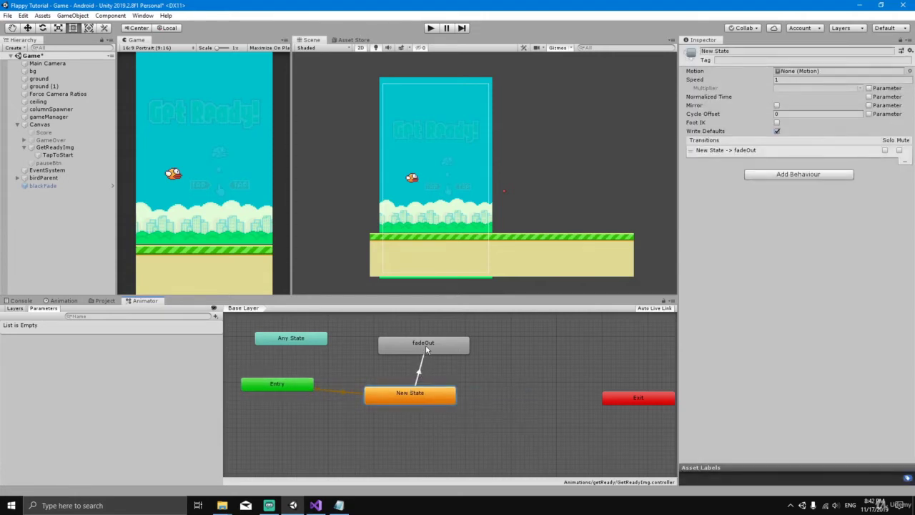
Step: Turn off Has Exit Time and Fixed Duration, set Transition Duration to 0, and add one condition
{"action": "double_click", "coordinate": [423, 347]}
{"action": "left_click", "coordinate": [420, 374]}
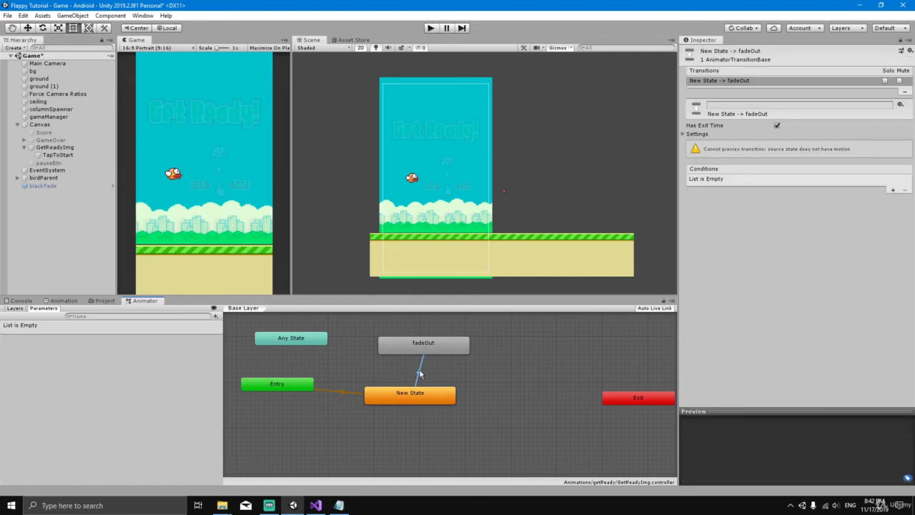
{"action": "left_click", "coordinate": [685, 134]}
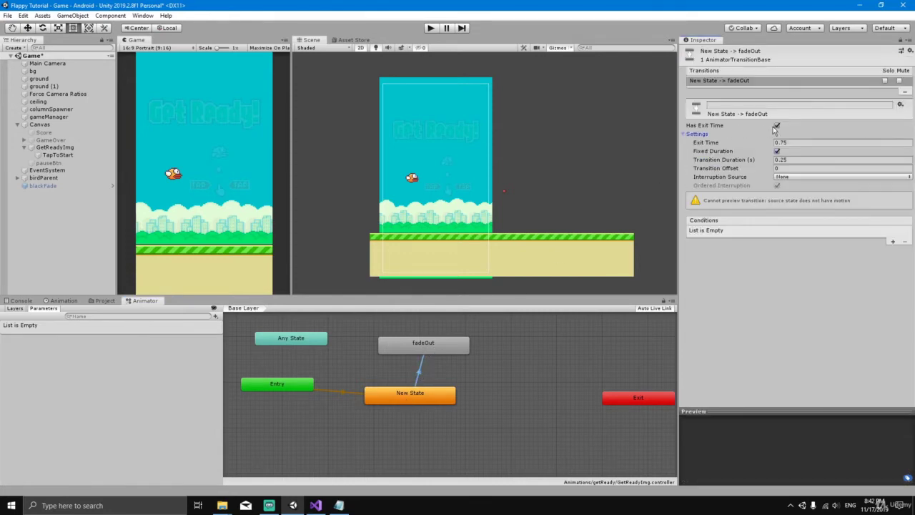
{"action": "left_click", "coordinate": [777, 126]}
{"action": "left_click", "coordinate": [778, 151]}
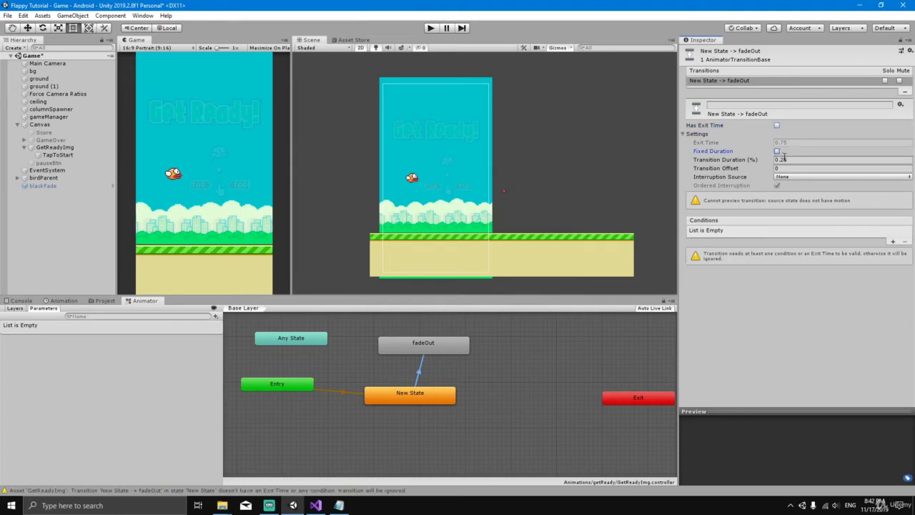
{"action": "left_click", "coordinate": [788, 159]}
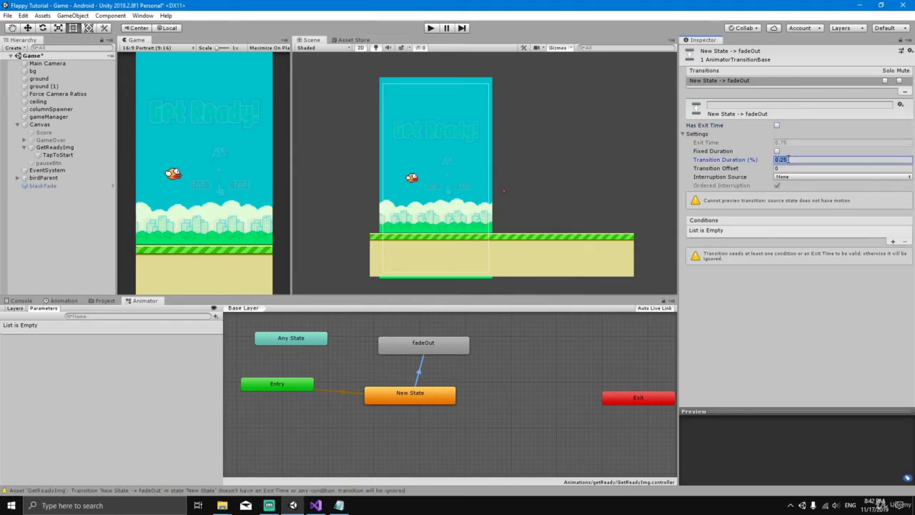
{"action": "type", "text": "0"}
{"action": "left_click", "coordinate": [893, 242]}
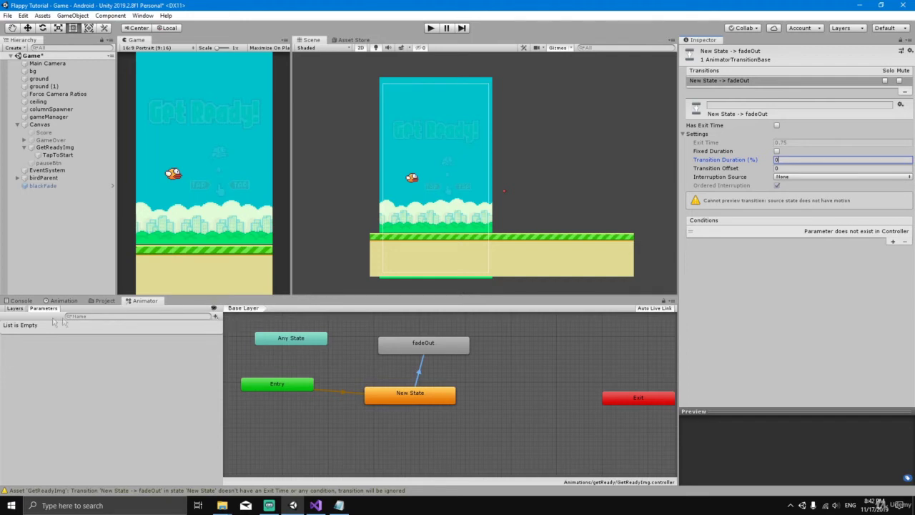
Step: Add a new Trigger parameter to the animator named fadeOut
{"action": "left_click", "coordinate": [216, 318]}
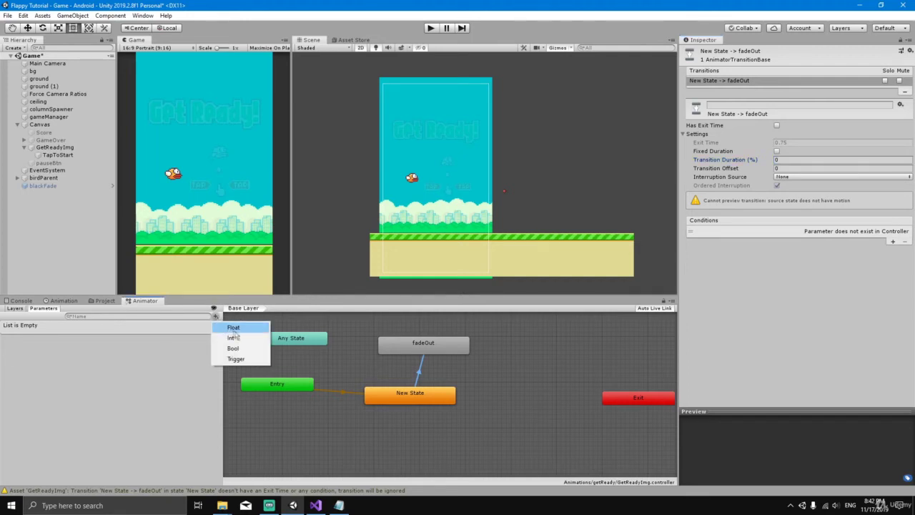
{"action": "left_click", "coordinate": [239, 357]}
{"action": "key", "text": "BackSpace"}
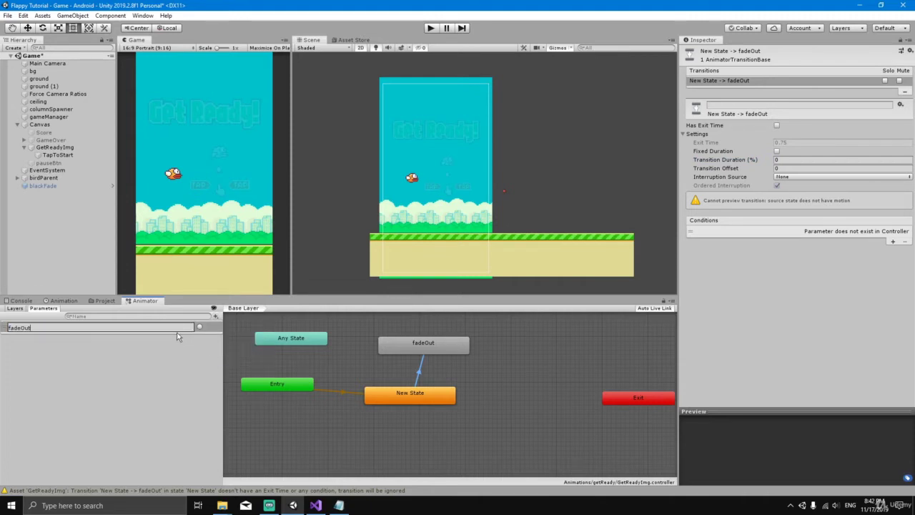
{"action": "left_click", "coordinate": [183, 365]}
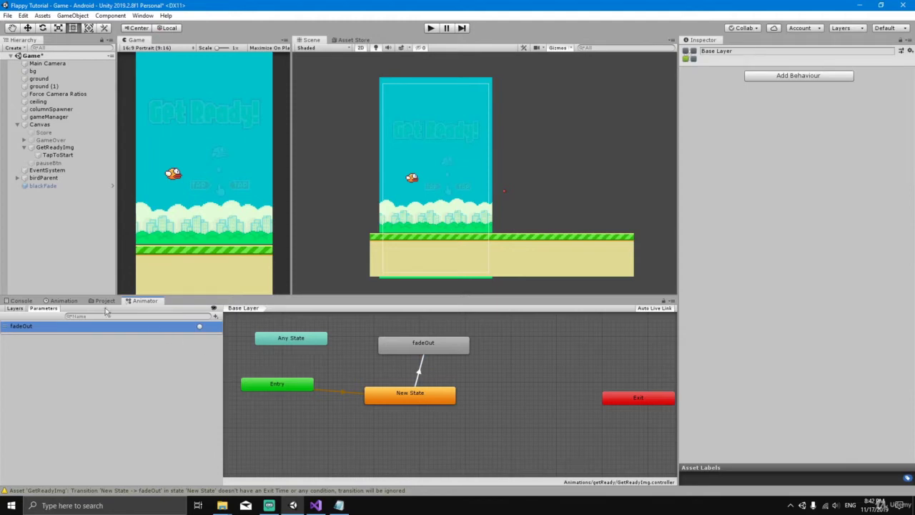
Step: Make fadeOut the transition's only condition by removing the empty one, then enter Play mode
{"action": "left_click", "coordinate": [420, 374]}
{"action": "left_click", "coordinate": [894, 248]}
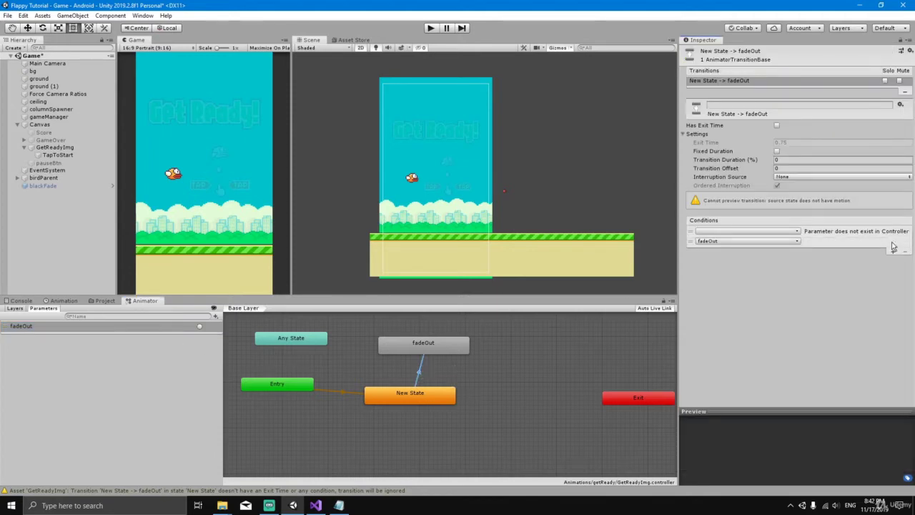
{"action": "left_click", "coordinate": [810, 236]}
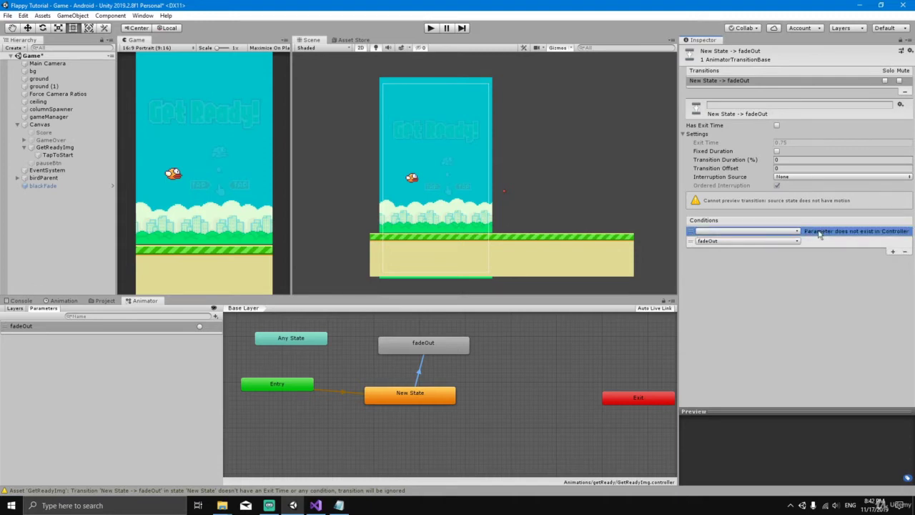
{"action": "left_click", "coordinate": [905, 254]}
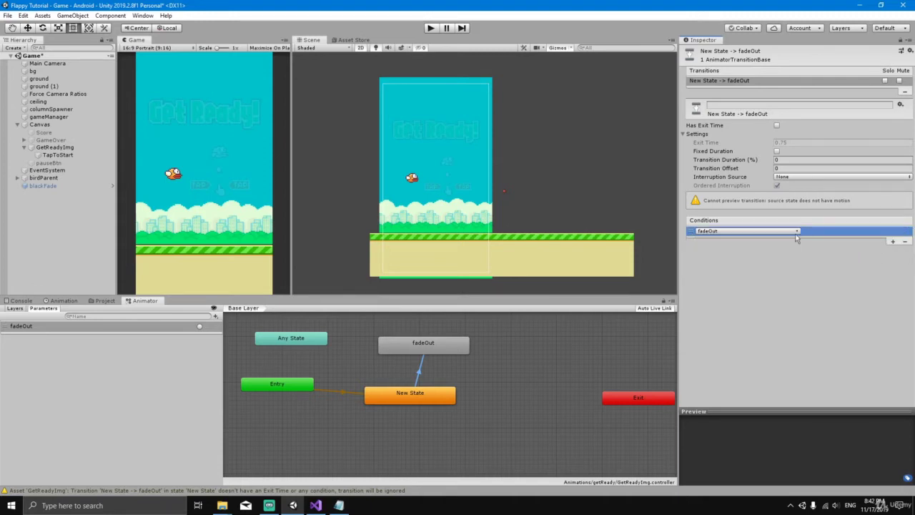
{"action": "left_click", "coordinate": [744, 232]}
{"action": "left_click", "coordinate": [829, 282]}
{"action": "left_click", "coordinate": [431, 28]}
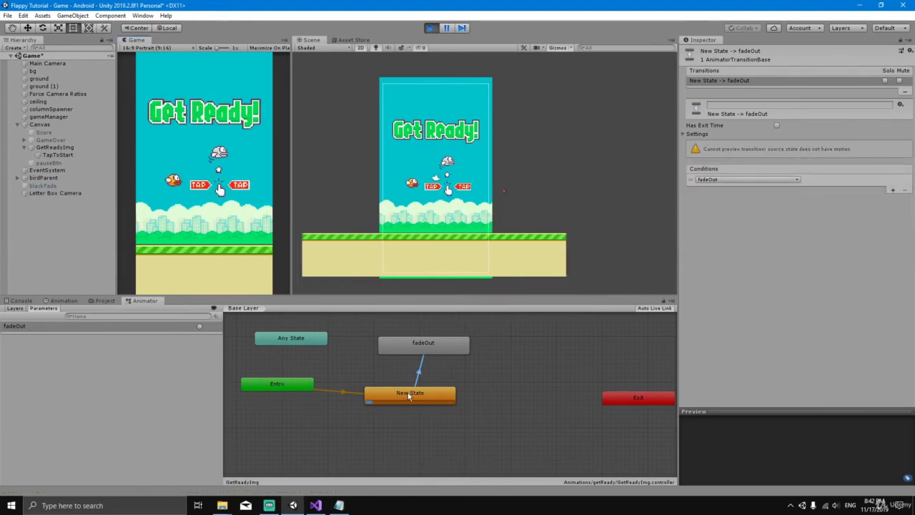
Step: Fire the fadeOut trigger in Play mode to watch Get Ready fade, then stop and return to Bird.cs
{"action": "left_click", "coordinate": [200, 328]}
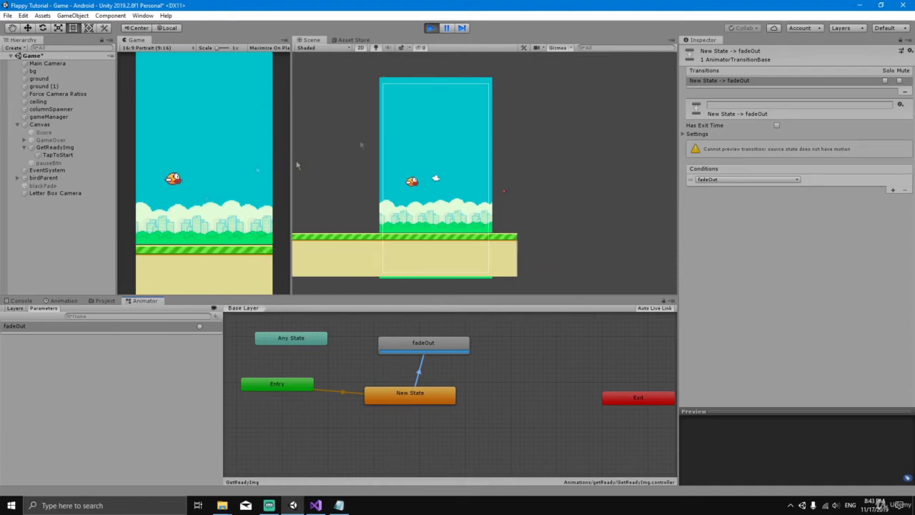
{"action": "left_click", "coordinate": [431, 28]}
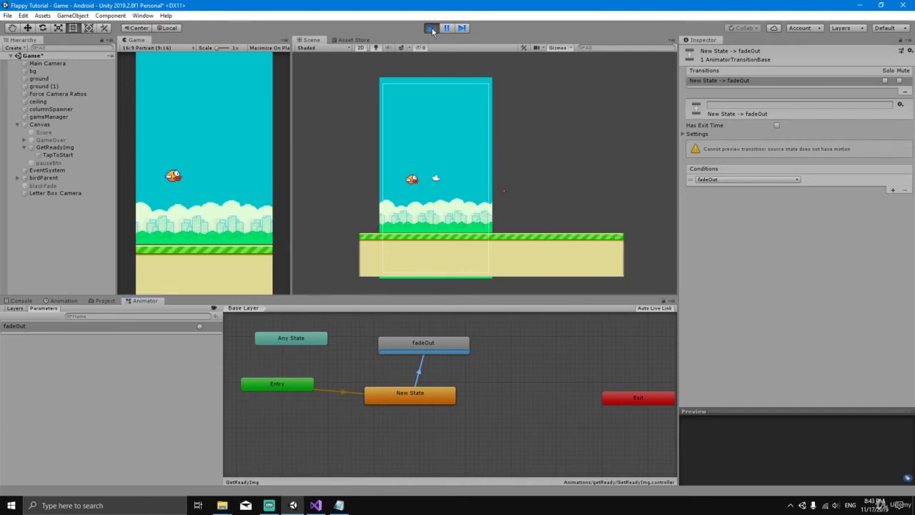
{"action": "left_click", "coordinate": [315, 505]}
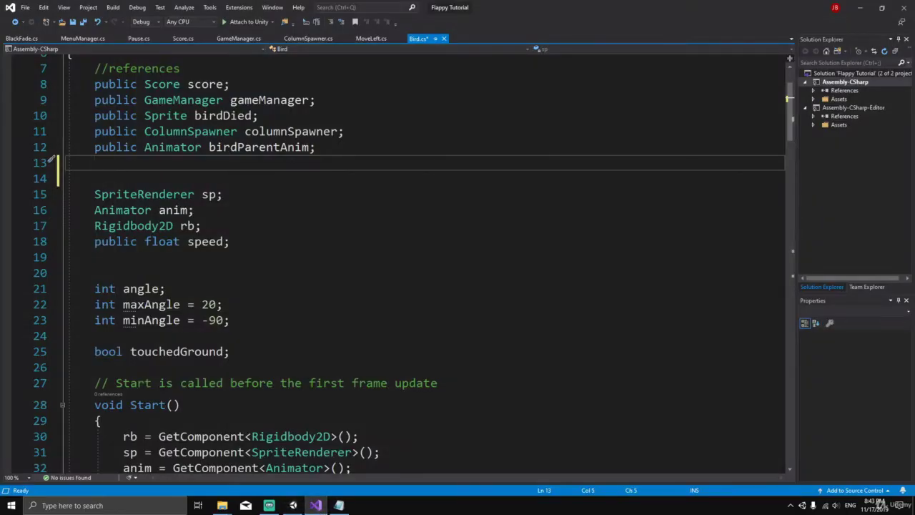
Step: Save Bird.cs, review Update's first-tap block, and place the cursor after Update's closing brace
{"action": "key", "text": "ctrl+s"}
{"action": "scroll", "coordinate": [264, 223], "scroll_direction": "down", "scroll_amount": 3}
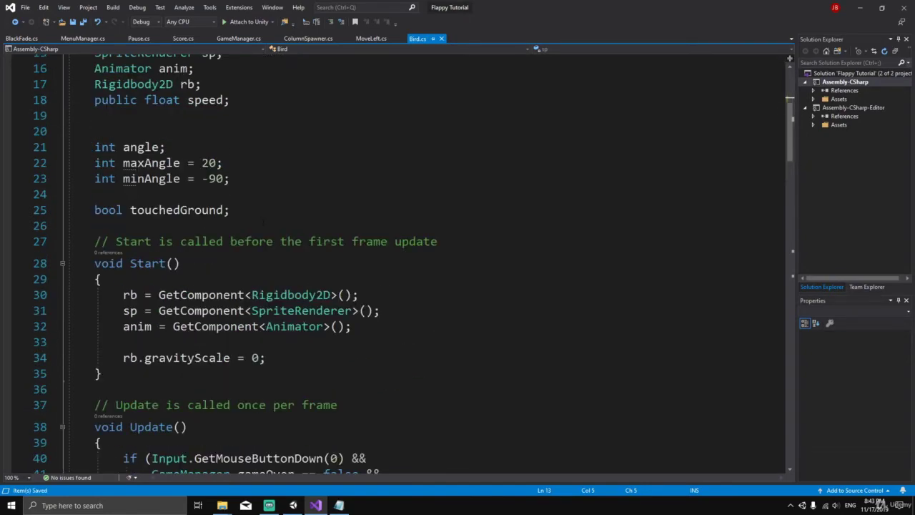
{"action": "scroll", "coordinate": [336, 244], "scroll_direction": "down", "scroll_amount": 8}
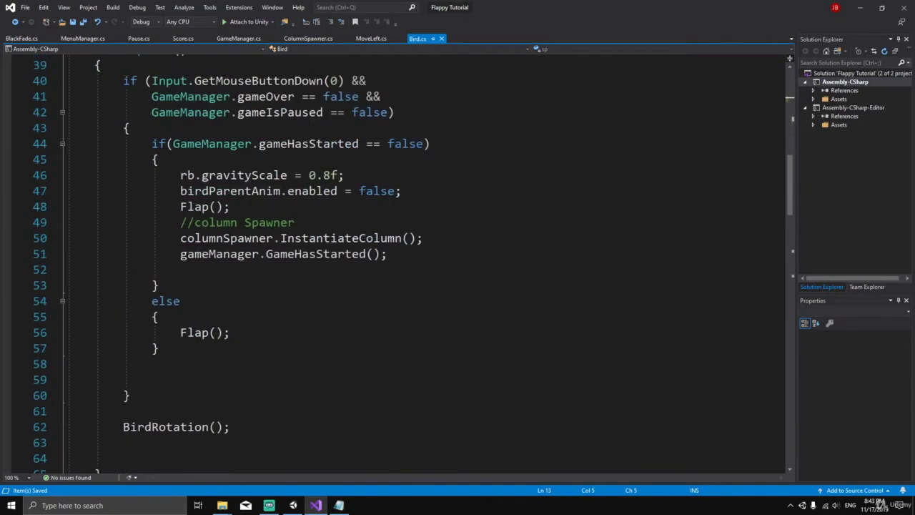
{"action": "scroll", "coordinate": [337, 243], "scroll_direction": "up", "scroll_amount": 1}
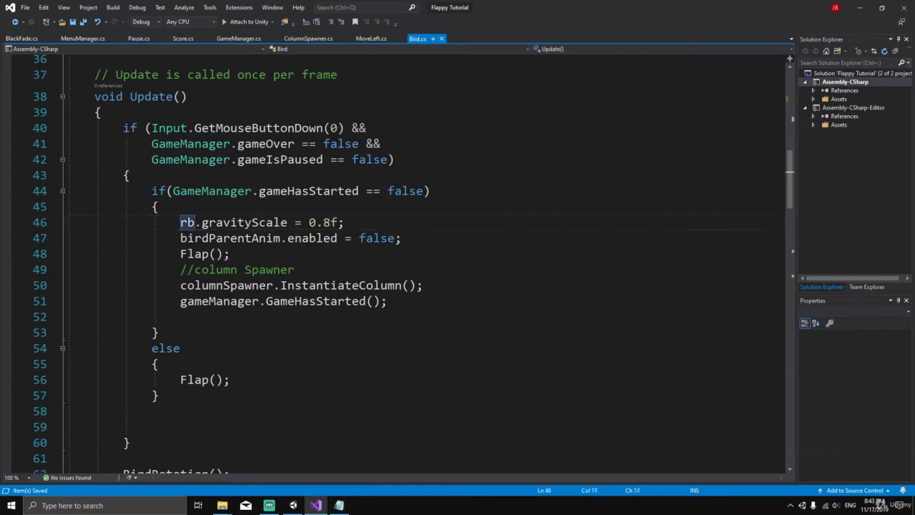
{"action": "left_click_drag", "start_coordinate": [180, 222], "coordinate": [230, 254]}
{"action": "key", "text": "Right"}
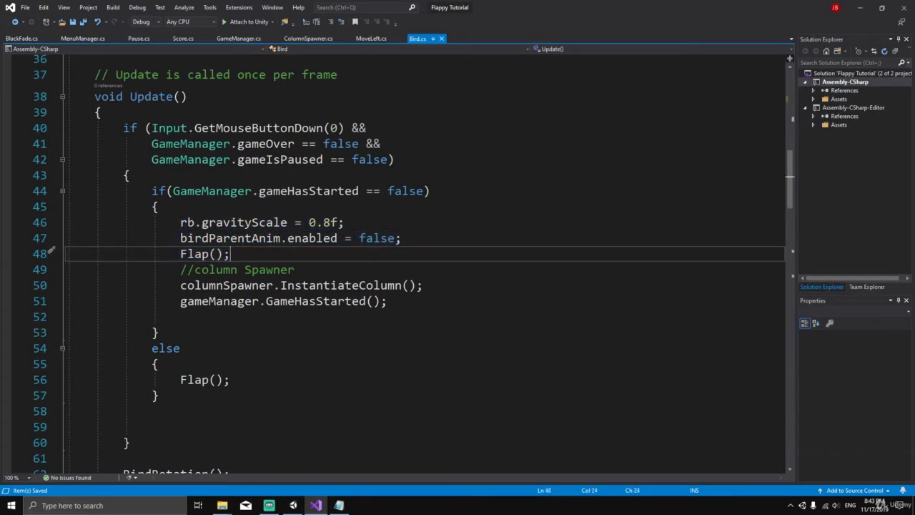
{"action": "scroll", "coordinate": [250, 300], "scroll_direction": "down", "scroll_amount": 1}
{"action": "left_click_drag", "start_coordinate": [180, 238], "coordinate": [387, 254]}
{"action": "left_click", "coordinate": [186, 270]}
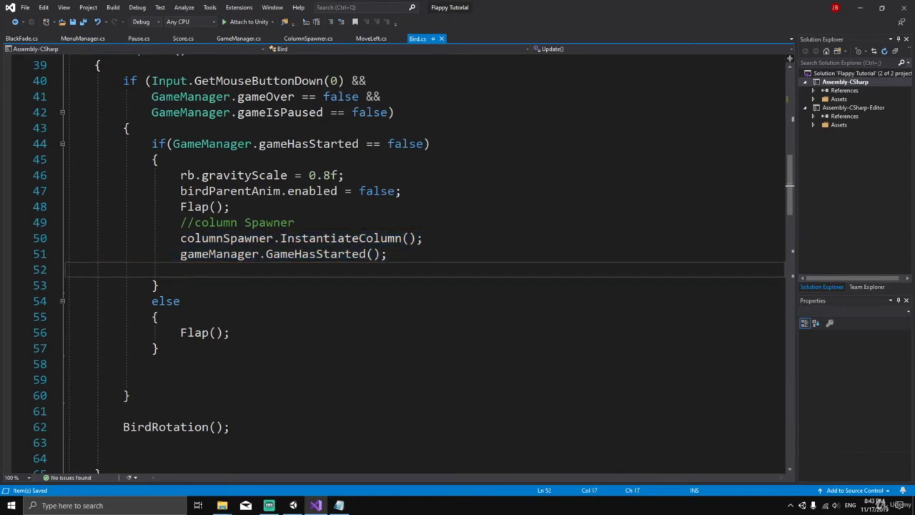
{"action": "left_click_drag", "start_coordinate": [180, 238], "coordinate": [388, 254]}
{"action": "scroll", "coordinate": [421, 256], "scroll_direction": "down", "scroll_amount": 1}
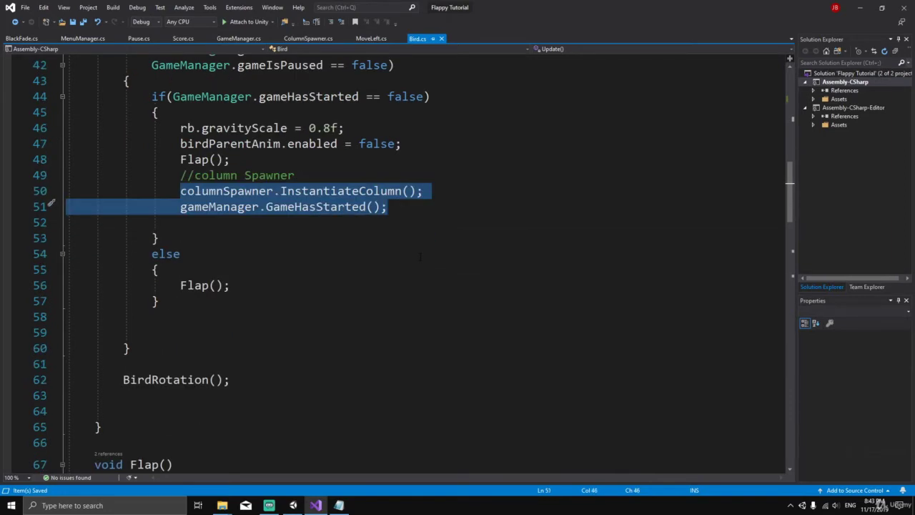
{"action": "scroll", "coordinate": [421, 256], "scroll_direction": "down", "scroll_amount": 1}
{"action": "left_click", "coordinate": [145, 381]}
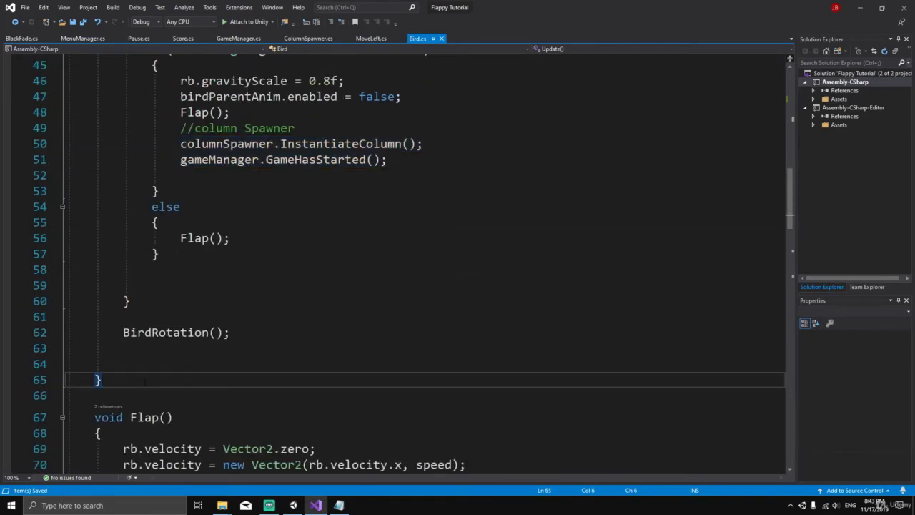
Step: Add an empty void OnGetReadyAnimFinished() method below Update
{"action": "key", "text": "Return"}
{"action": "key", "text": "Return"}
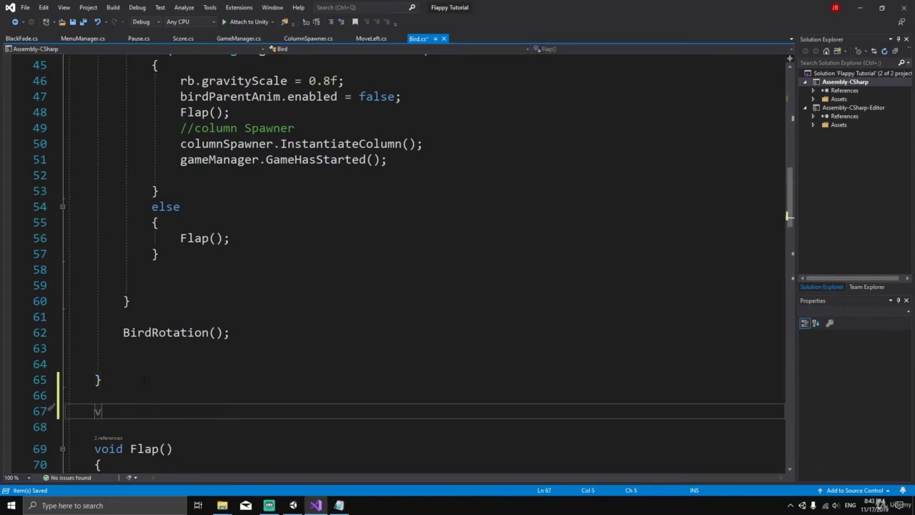
{"action": "type", "text": "void On"}
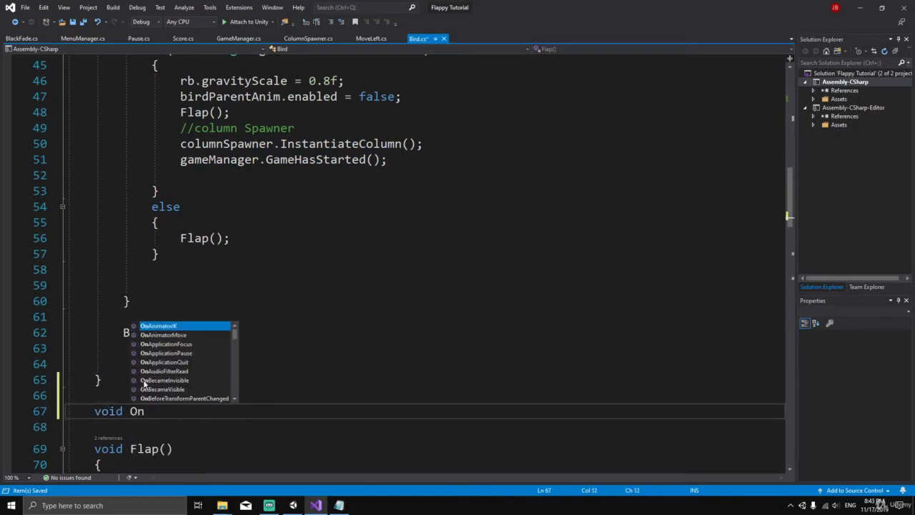
{"action": "type", "text": "Get"}
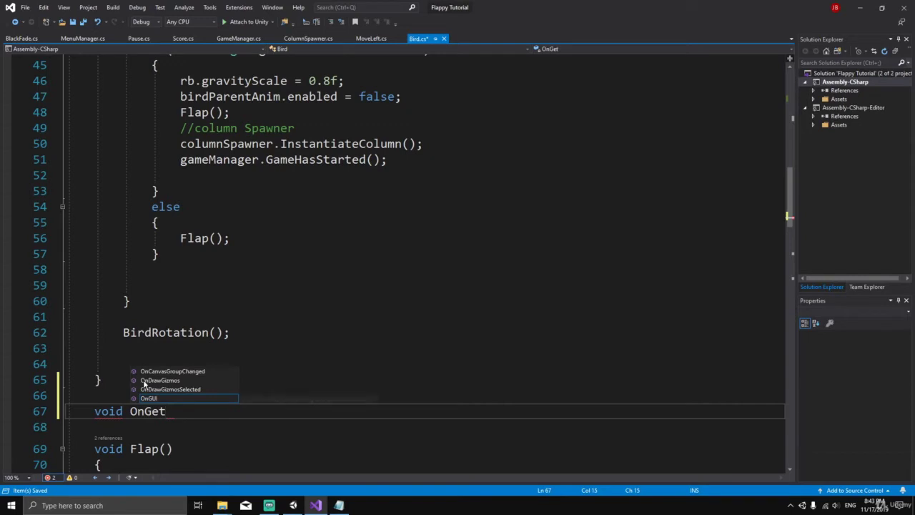
{"action": "type", "text": "ReadyAnim"}
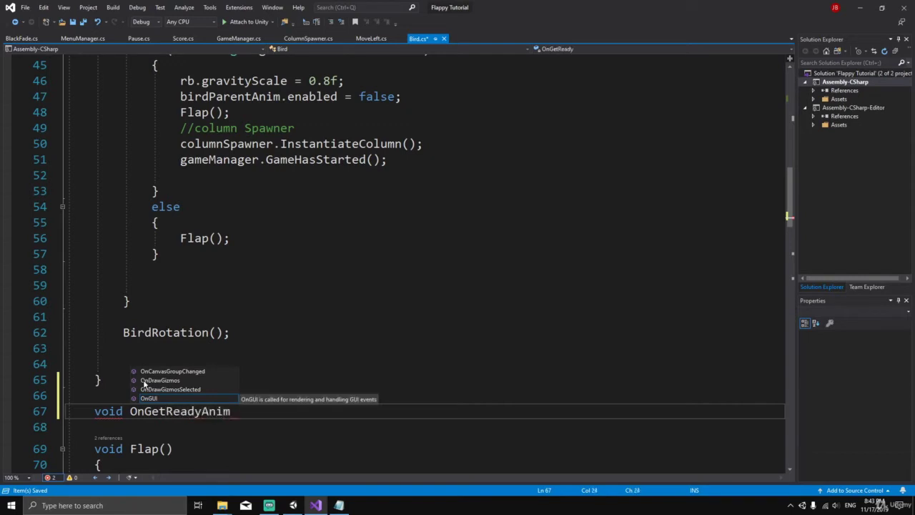
{"action": "type", "text": "Finished()"}
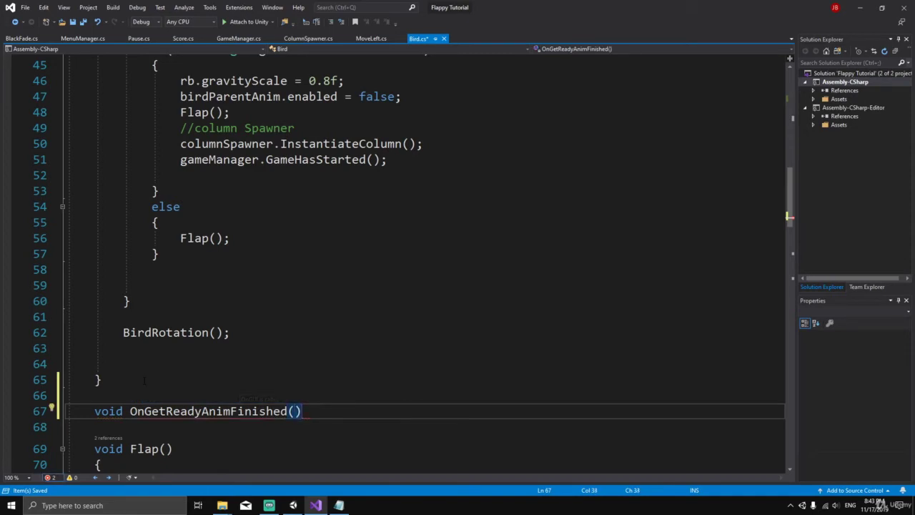
{"action": "key", "text": "Return"}
{"action": "type", "text": "{"}
{"action": "key", "text": "Return"}
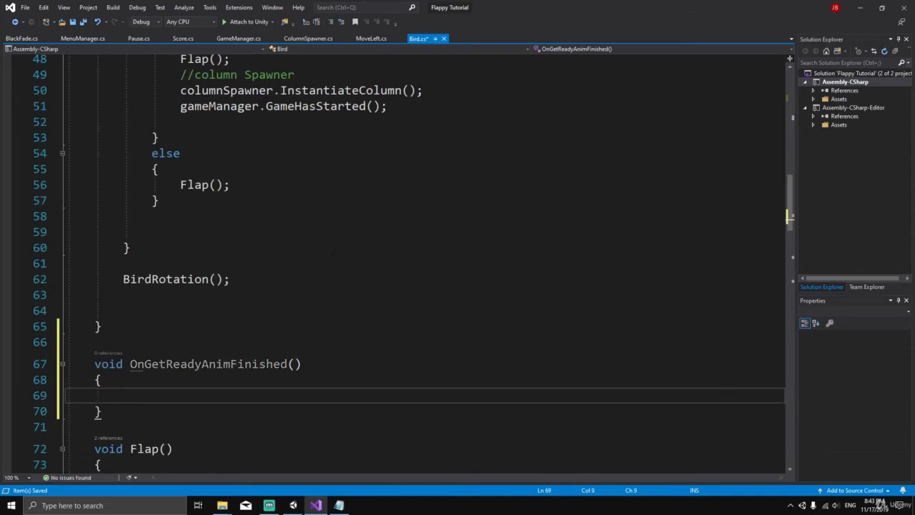
Step: Move the InstantiateColumn and GameHasStarted calls from Update into OnGetReadyAnimFinished
{"action": "left_click_drag", "start_coordinate": [181, 137], "coordinate": [388, 153]}
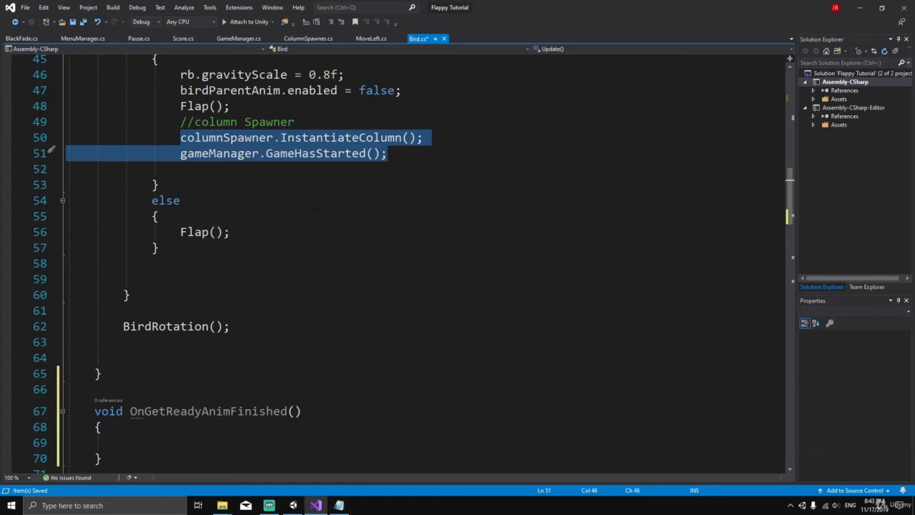
{"action": "key", "text": "ctrl+x"}
{"action": "left_click", "coordinate": [100, 427]}
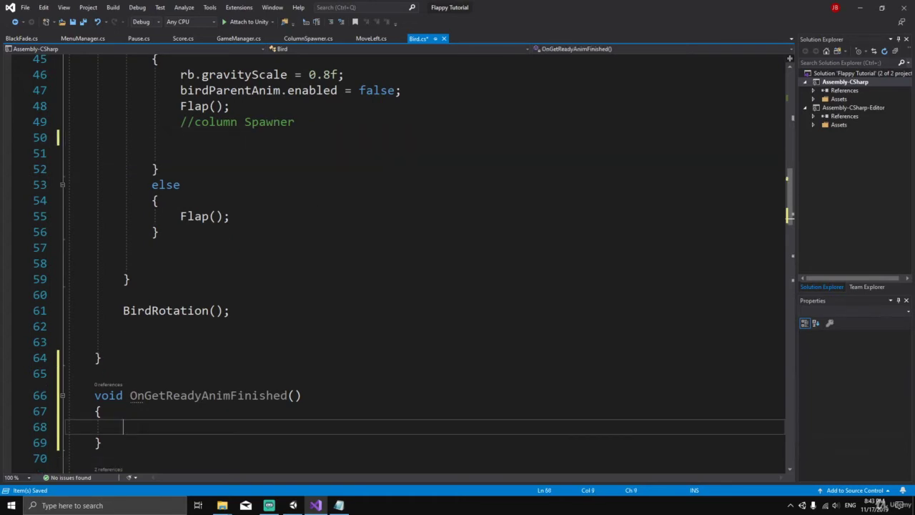
{"action": "scroll", "coordinate": [422, 258], "scroll_direction": "down", "scroll_amount": 1}
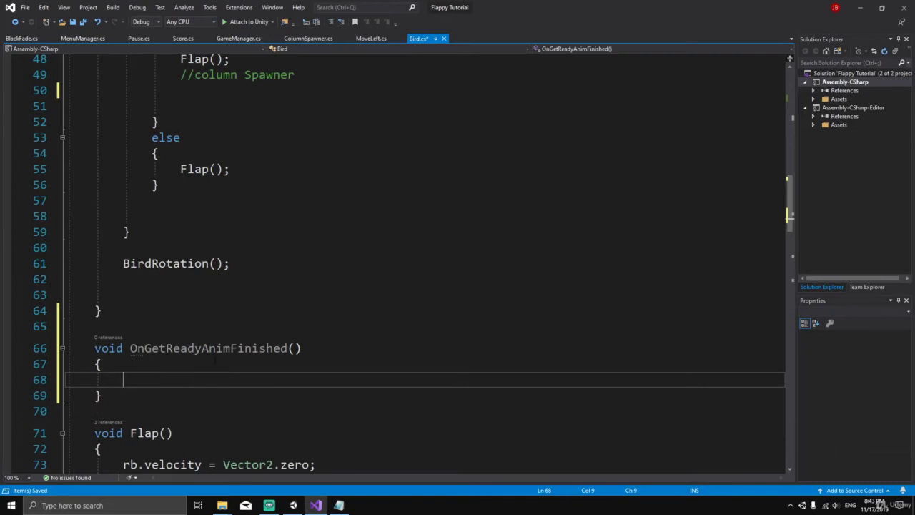
{"action": "key", "text": "ctrl+v"}
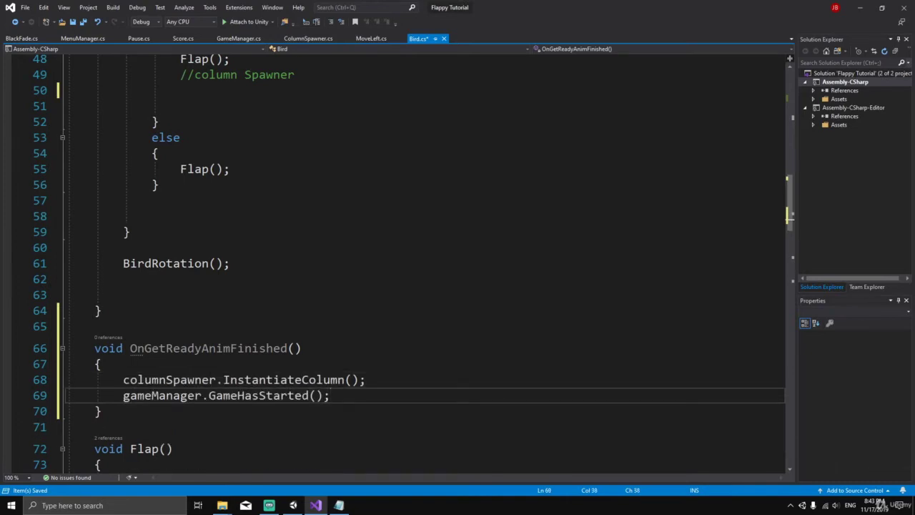
{"action": "left_click_drag", "start_coordinate": [65, 380], "coordinate": [331, 395]}
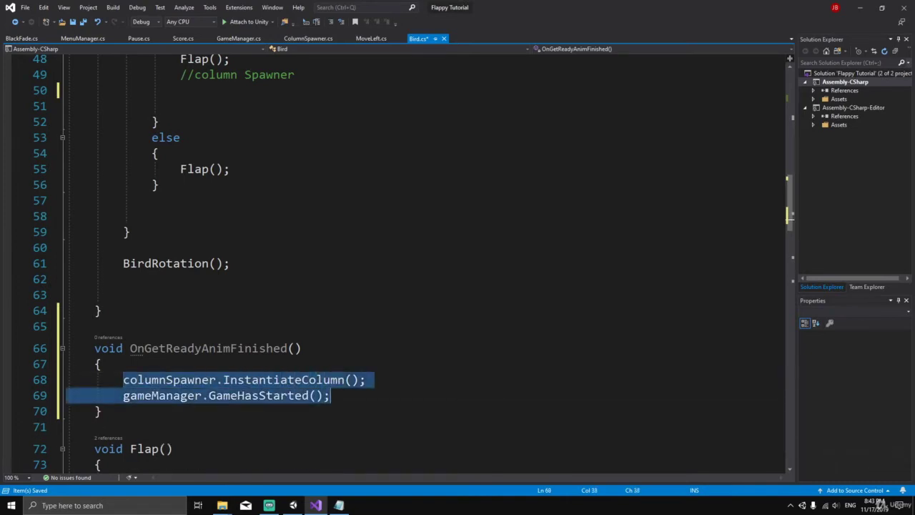
{"action": "left_click", "coordinate": [330, 396]}
{"action": "left_click_drag", "start_coordinate": [66, 348], "coordinate": [103, 411]}
{"action": "left_click", "coordinate": [129, 348]}
{"action": "left_click_drag", "start_coordinate": [129, 349], "coordinate": [306, 412]}
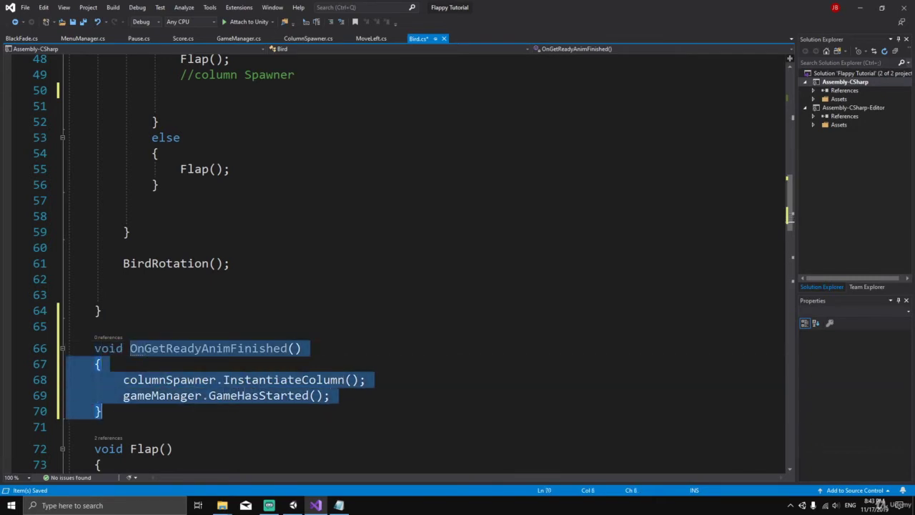
{"action": "left_click", "coordinate": [306, 412]}
Step: Add the comment '//set the trigger for the get ready anim' under //column Spawner
{"action": "scroll", "coordinate": [306, 401], "scroll_direction": "up", "scroll_amount": 3}
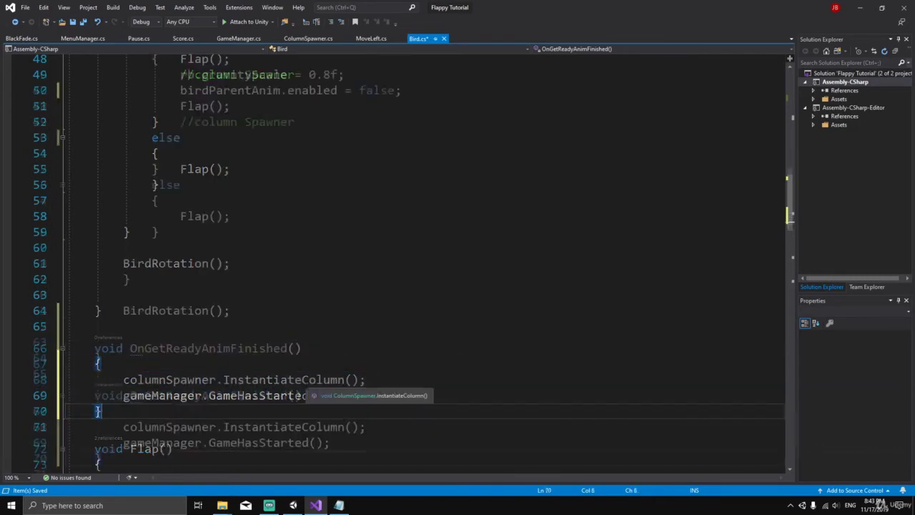
{"action": "left_click", "coordinate": [180, 232]}
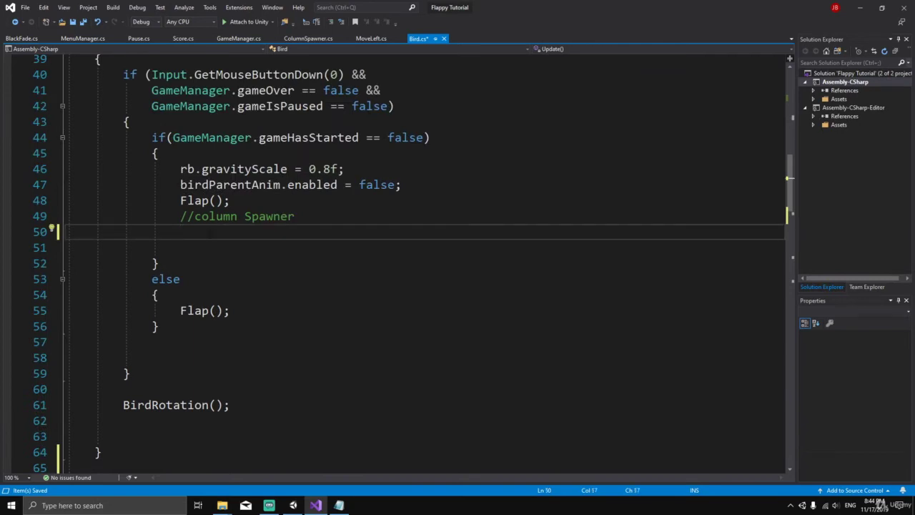
{"action": "type", "text": "//set the tri"}
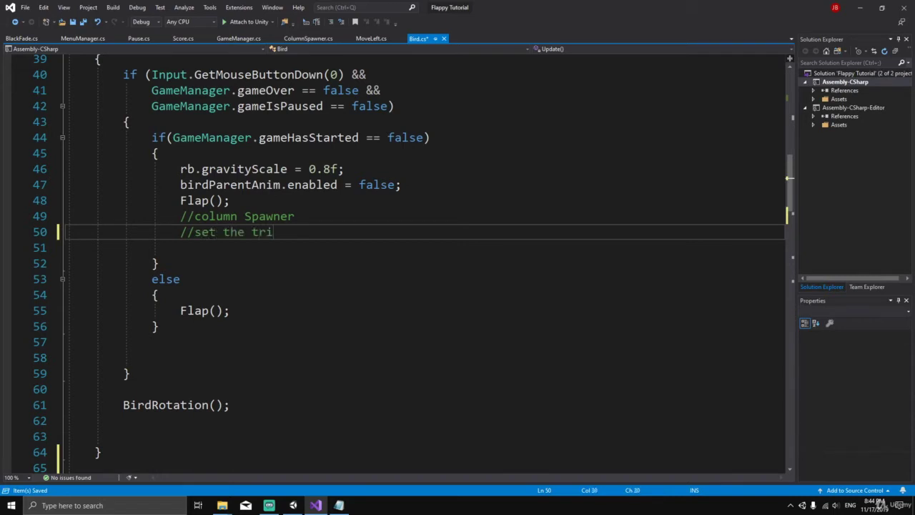
{"action": "type", "text": "gger for th"}
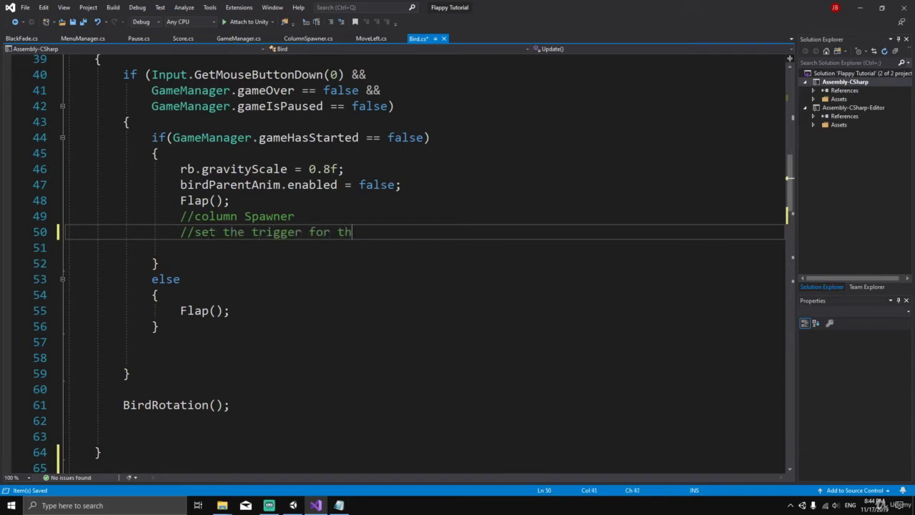
{"action": "type", "text": "e get ready ani"}
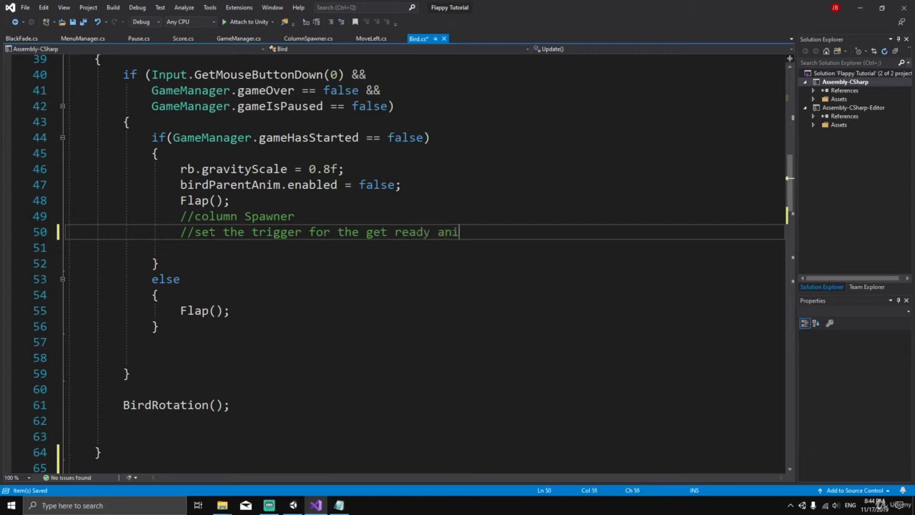
{"action": "type", "text": "m"}
Step: Declare 'public Animator getReadyAnim;' after the other Animator fields
{"action": "scroll", "coordinate": [422, 264], "scroll_direction": "up", "scroll_amount": 12}
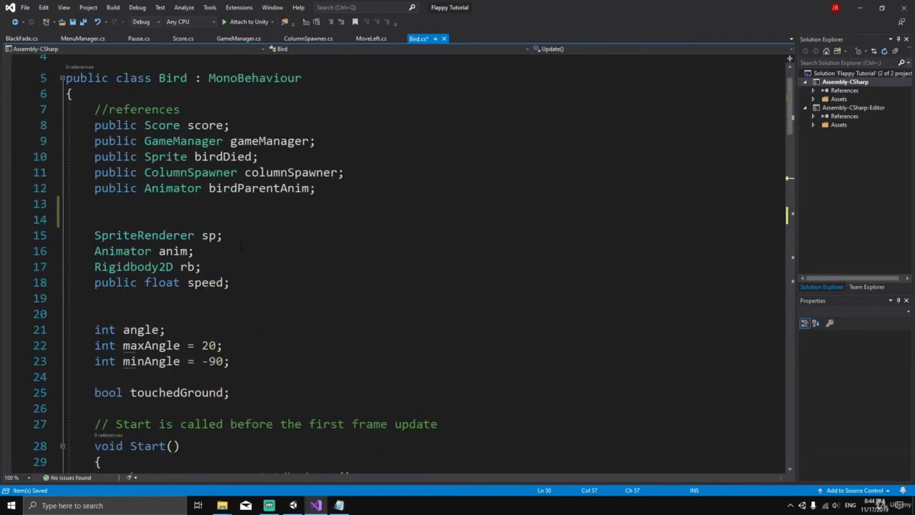
{"action": "left_click", "coordinate": [207, 203]}
{"action": "type", "text": "p"}
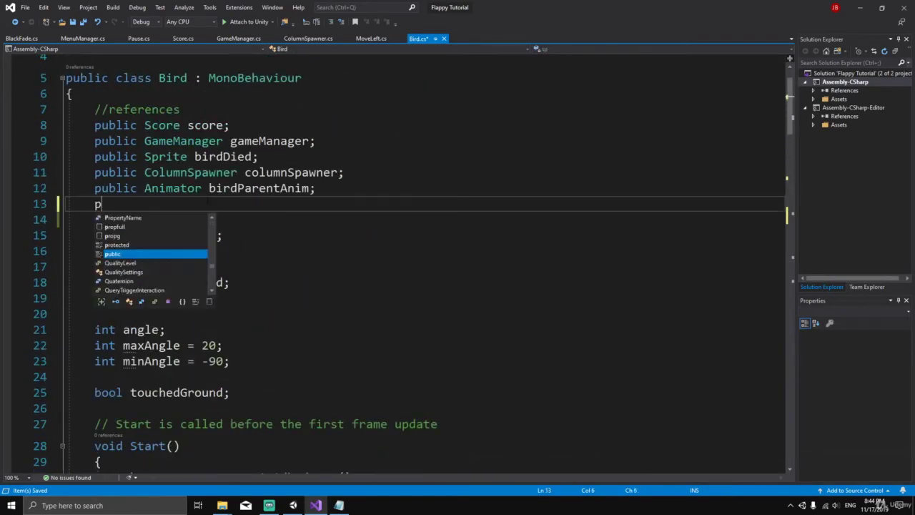
{"action": "type", "text": "ublic Anima"}
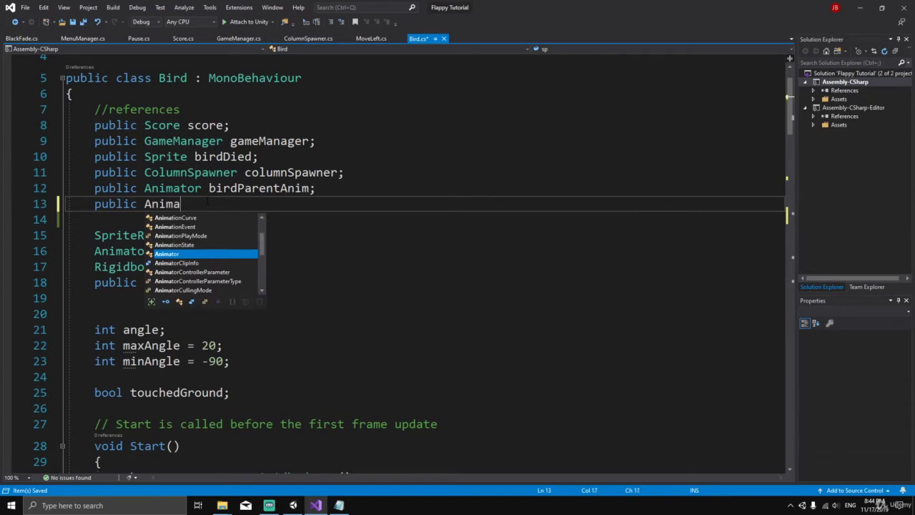
{"action": "type", "text": "tor getReadyAnim"}
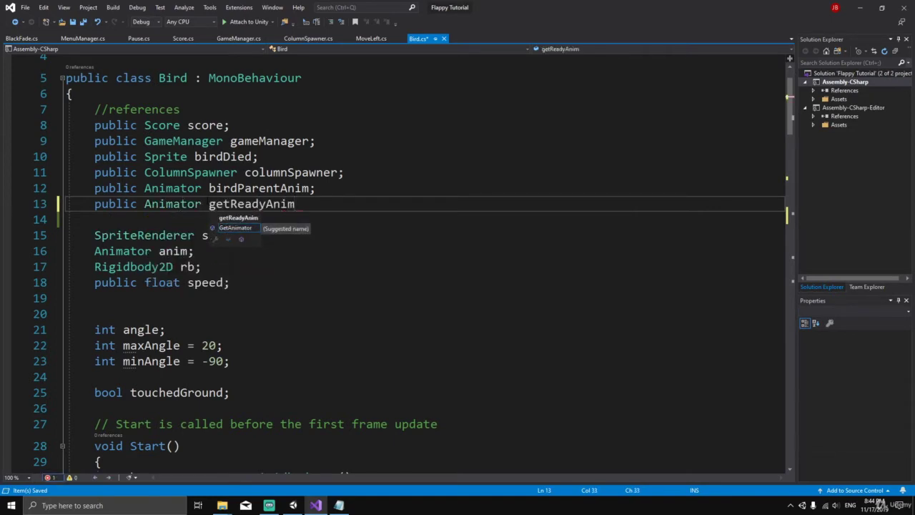
{"action": "type", "text": ";"}
Step: Call getReadyAnim.SetTrigger("fadeOut") under the new comment and save Bird.cs
{"action": "scroll", "coordinate": [422, 265], "scroll_direction": "down", "scroll_amount": 7}
{"action": "scroll", "coordinate": [422, 265], "scroll_direction": "down", "scroll_amount": 4}
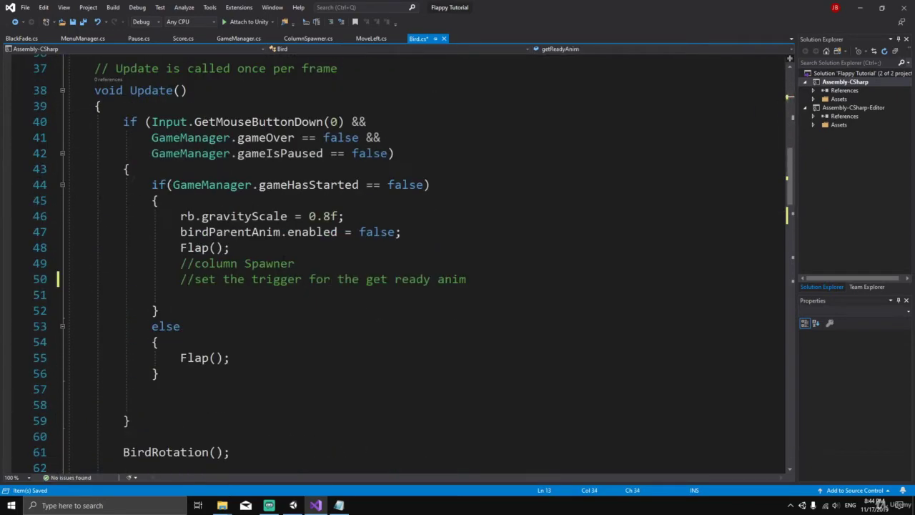
{"action": "left_click", "coordinate": [251, 294]}
{"action": "type", "text": "getre"}
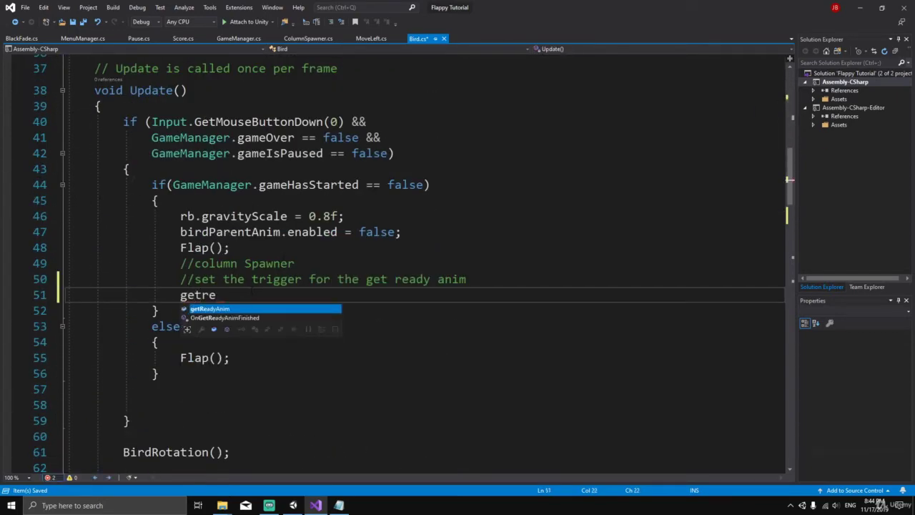
{"action": "key", "text": "Tab"}
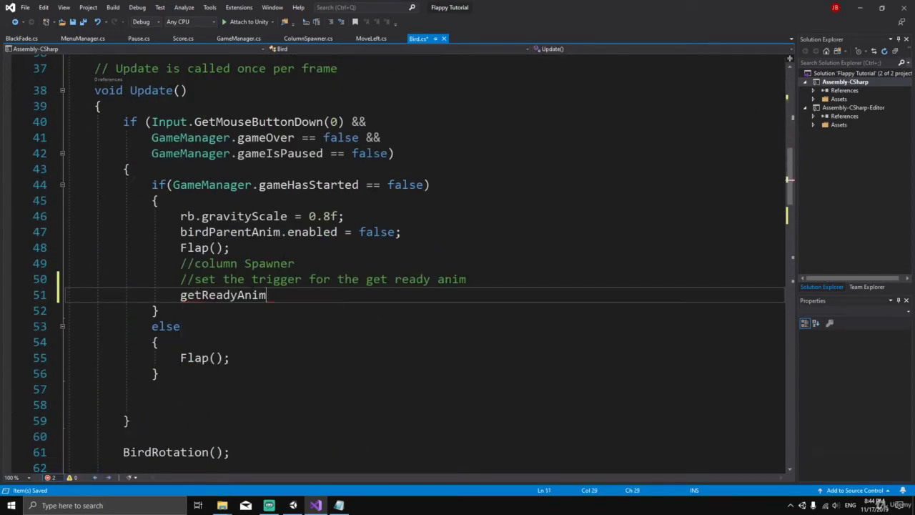
{"action": "type", "text": ".set"}
{"action": "key", "text": "Tab"}
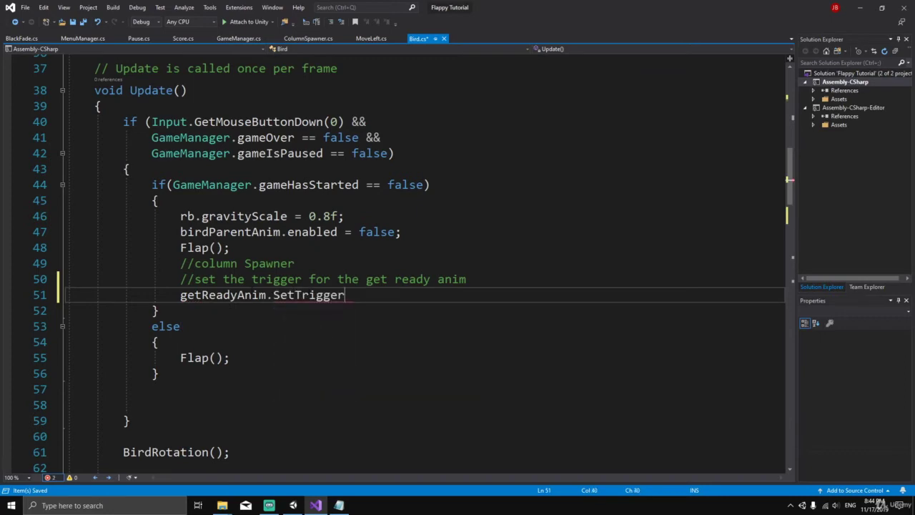
{"action": "type", "text": "("}
{"action": "type", "text": "\"fade0"}
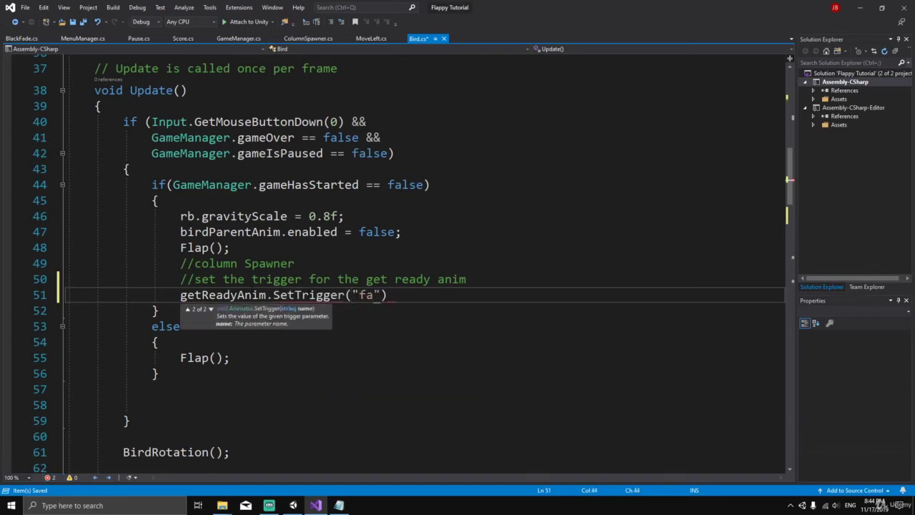
{"action": "type", "text": "ut\");"}
{"action": "key", "text": "ctrl+s"}
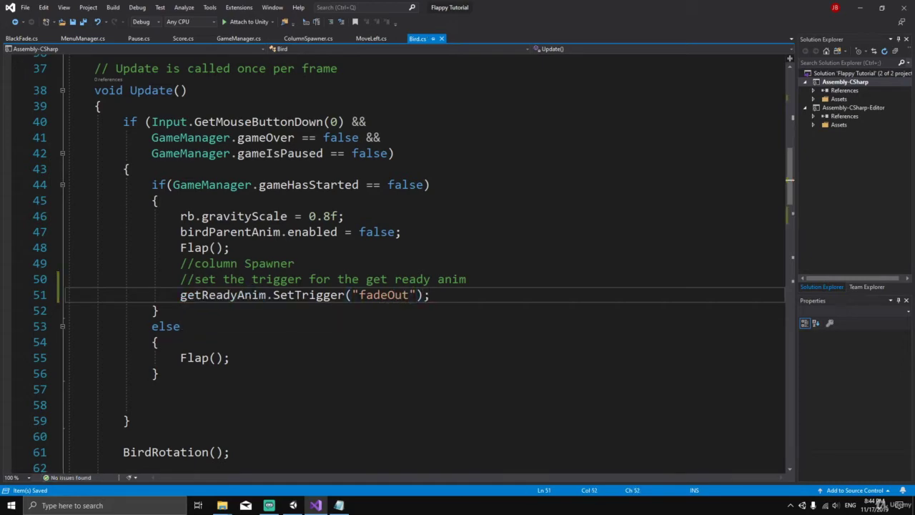
Step: Review the getReadyAnim field and the OnGetReadyAnimFinished method in Bird.cs
{"action": "scroll", "coordinate": [322, 286], "scroll_direction": "up", "scroll_amount": 11}
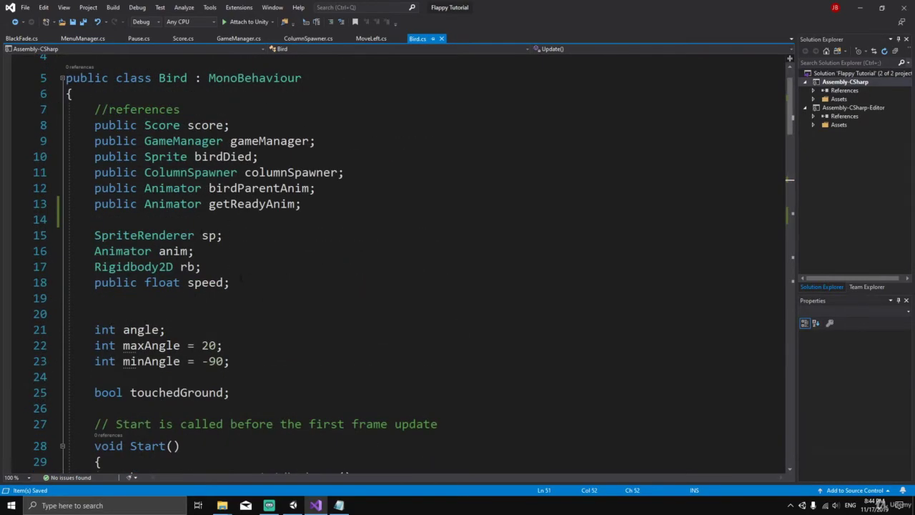
{"action": "scroll", "coordinate": [422, 264], "scroll_direction": "down", "scroll_amount": 5}
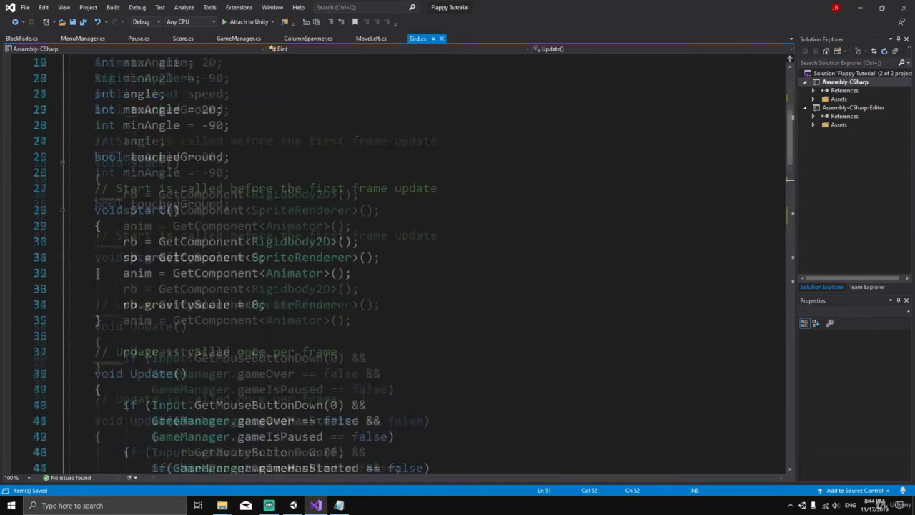
{"action": "scroll", "coordinate": [421, 264], "scroll_direction": "up", "scroll_amount": 4}
{"action": "left_click_drag", "start_coordinate": [202, 157], "coordinate": [166, 156]}
{"action": "double_click", "coordinate": [250, 156]}
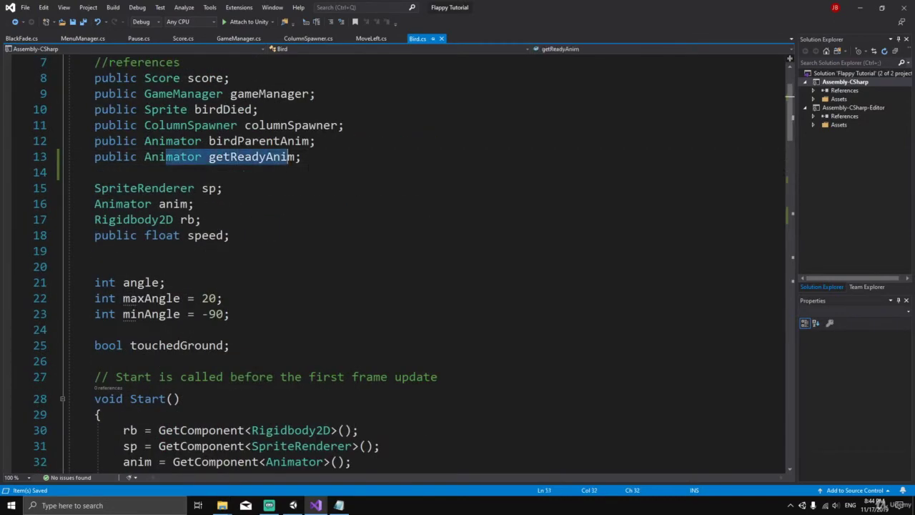
{"action": "scroll", "coordinate": [422, 264], "scroll_direction": "down", "scroll_amount": 10}
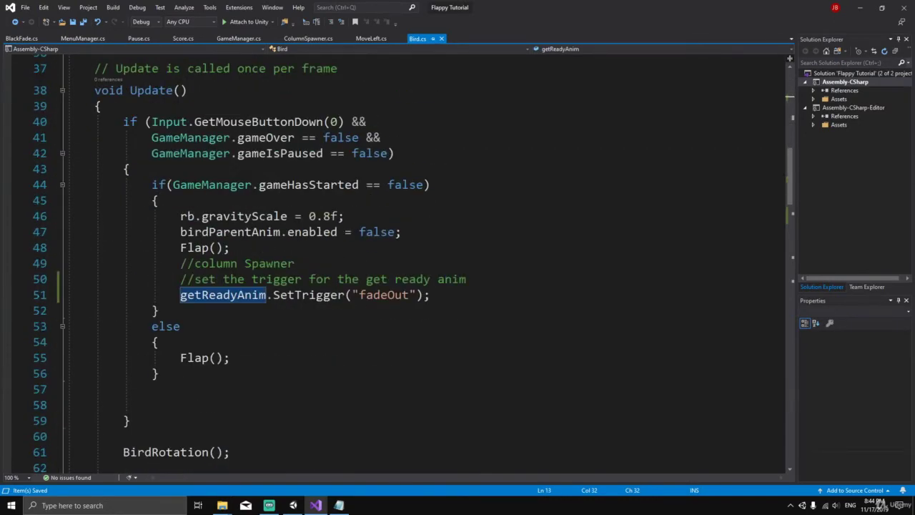
{"action": "left_click", "coordinate": [312, 342]}
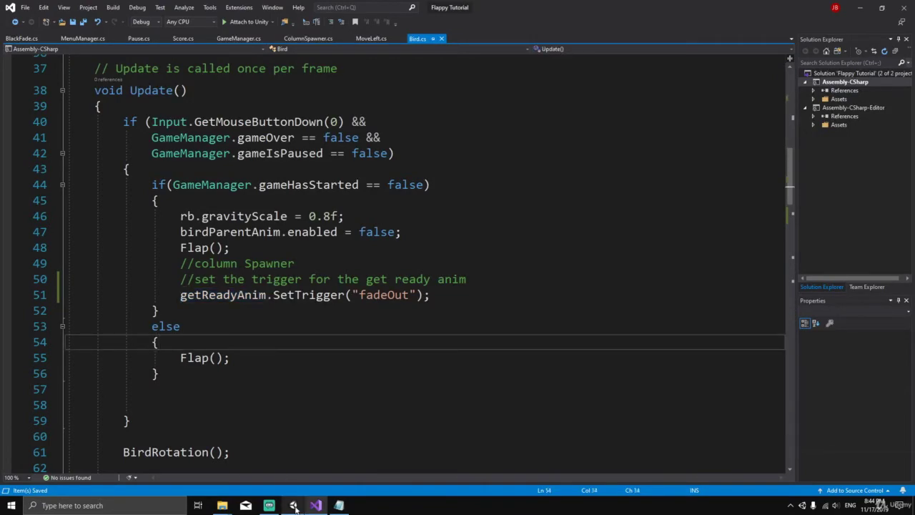
{"action": "scroll", "coordinate": [422, 265], "scroll_direction": "down", "scroll_amount": 4}
{"action": "left_click_drag", "start_coordinate": [129, 349], "coordinate": [104, 413]}
{"action": "left_click", "coordinate": [51, 424]}
{"action": "scroll", "coordinate": [52, 423], "scroll_direction": "up", "scroll_amount": 7}
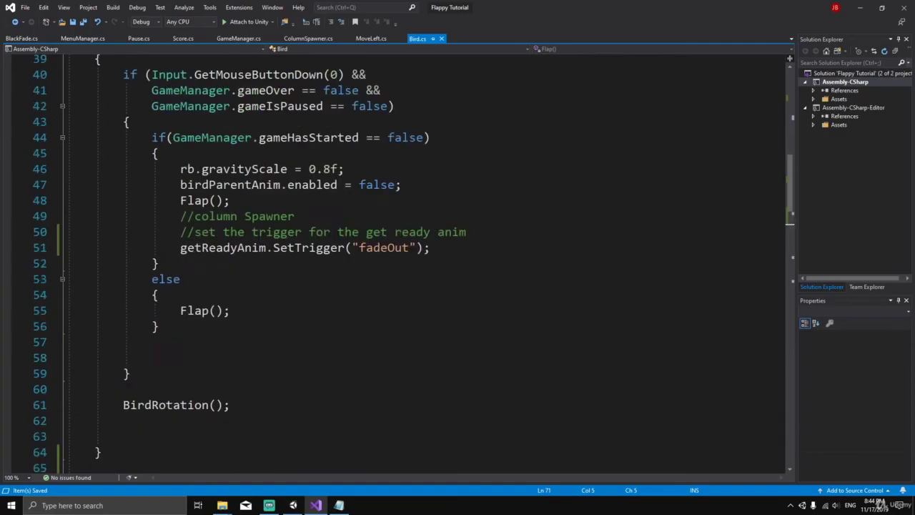
{"action": "scroll", "coordinate": [143, 358], "scroll_direction": "down", "scroll_amount": 2}
Step: Back in Unity's Animation timeline, place an event at frame 30, the fadeOut clip's last keyframe
{"action": "left_click", "coordinate": [294, 506]}
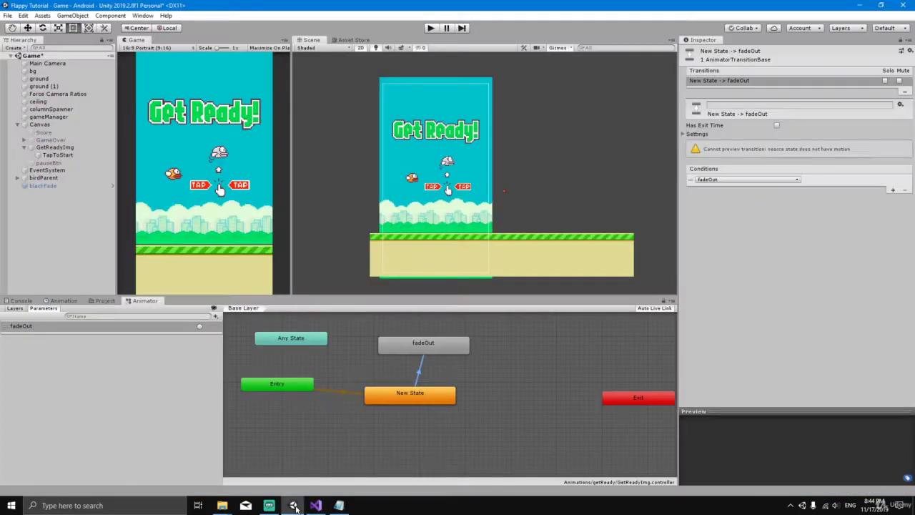
{"action": "left_click", "coordinate": [64, 301]}
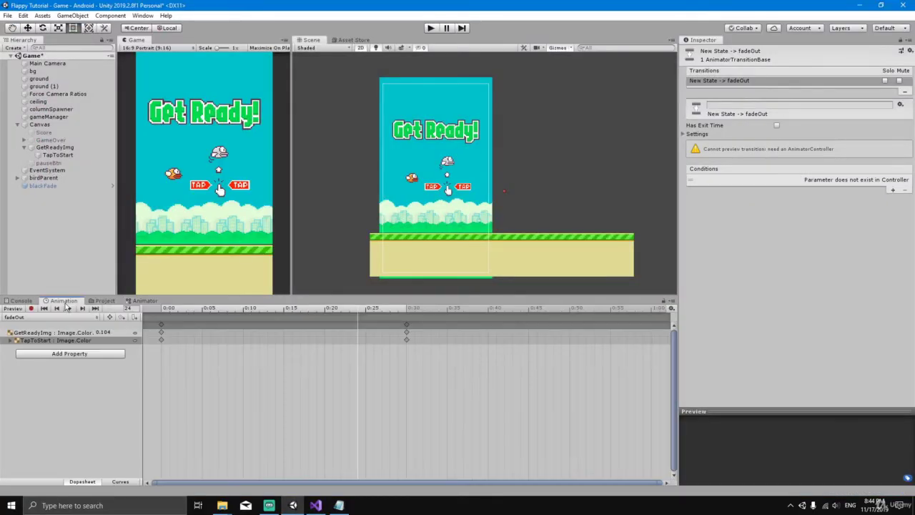
{"action": "left_click", "coordinate": [407, 312]}
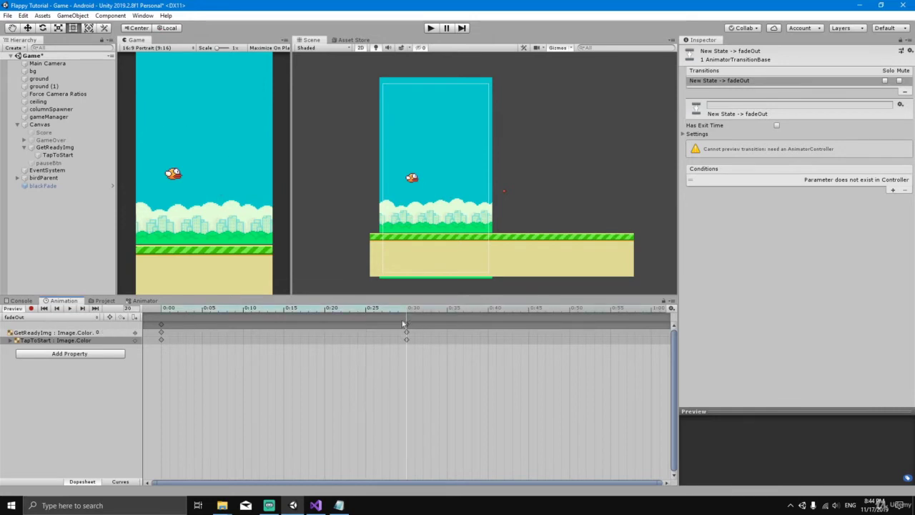
{"action": "left_click", "coordinate": [134, 319]}
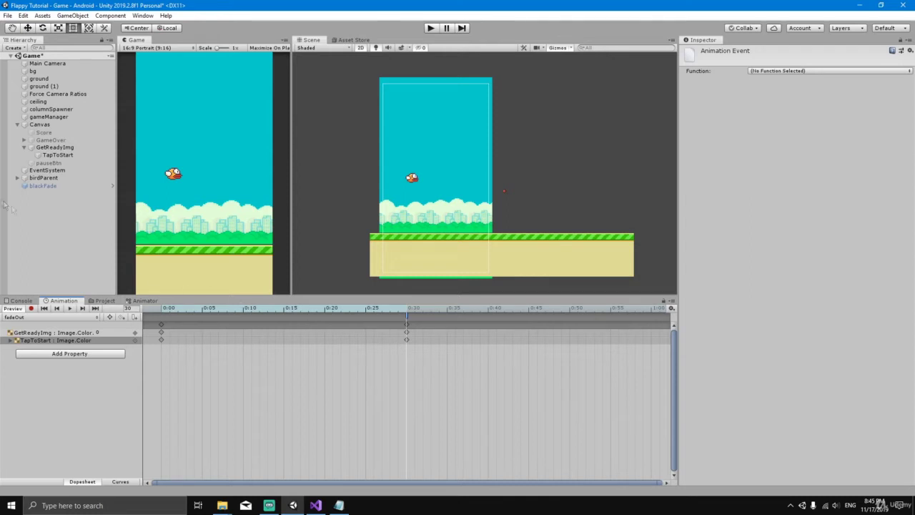
Step: Create a GetReadyAnim C# script in Assets/Scripts/Animations and open it in Visual Studio
{"action": "left_click", "coordinate": [104, 301]}
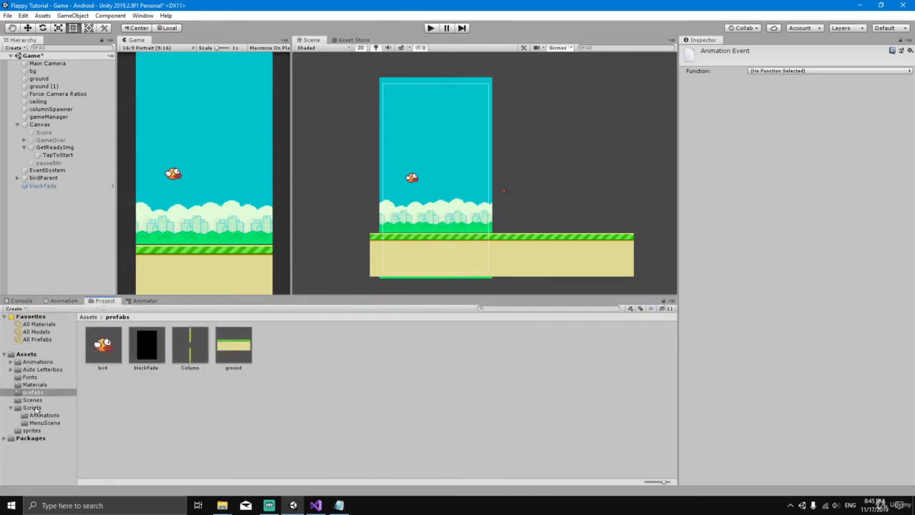
{"action": "left_click", "coordinate": [32, 408]}
{"action": "double_click", "coordinate": [104, 348]}
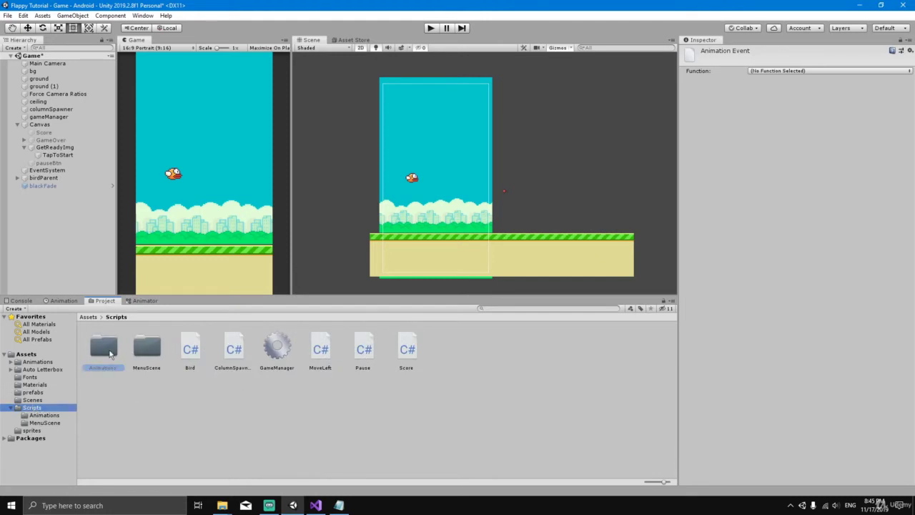
{"action": "right_click", "coordinate": [150, 348]}
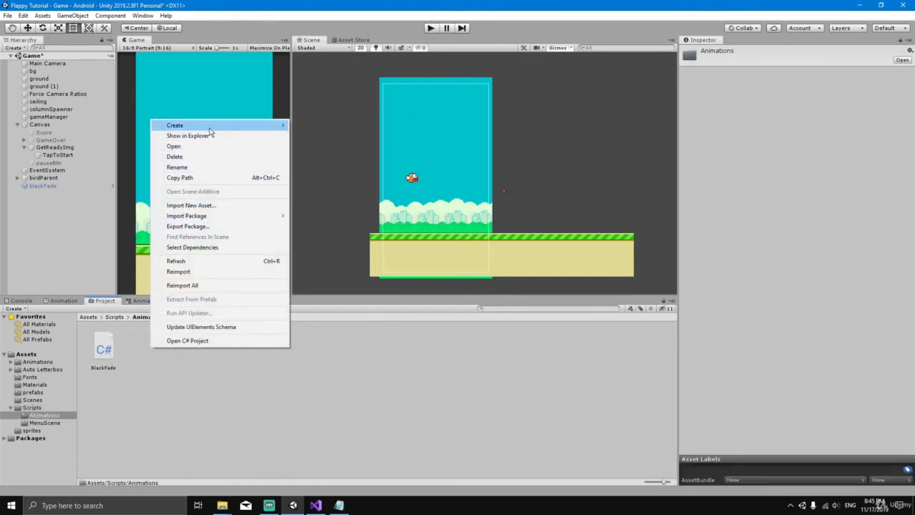
{"action": "mouse_move", "coordinate": [214, 126]}
{"action": "left_click", "coordinate": [336, 139]}
{"action": "key", "text": "BackSpace"}
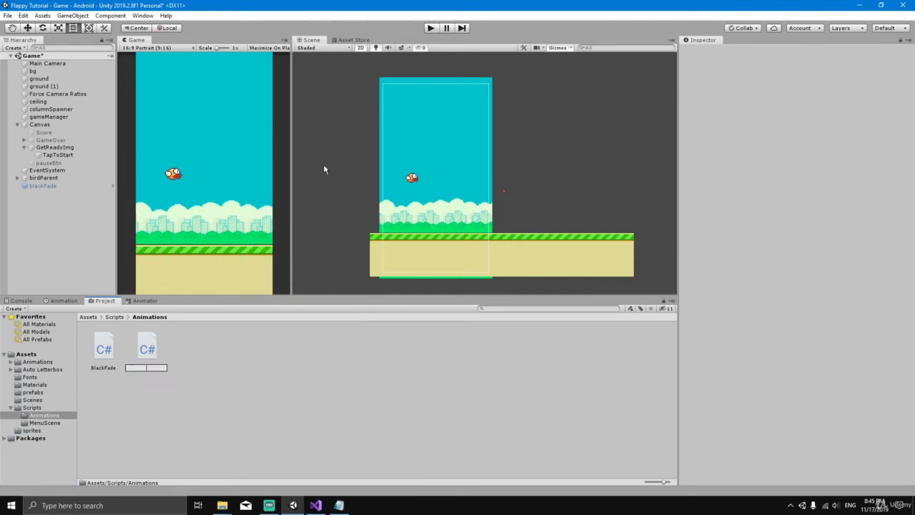
{"action": "type", "text": "GetReadyAnim"}
{"action": "key", "text": "Return"}
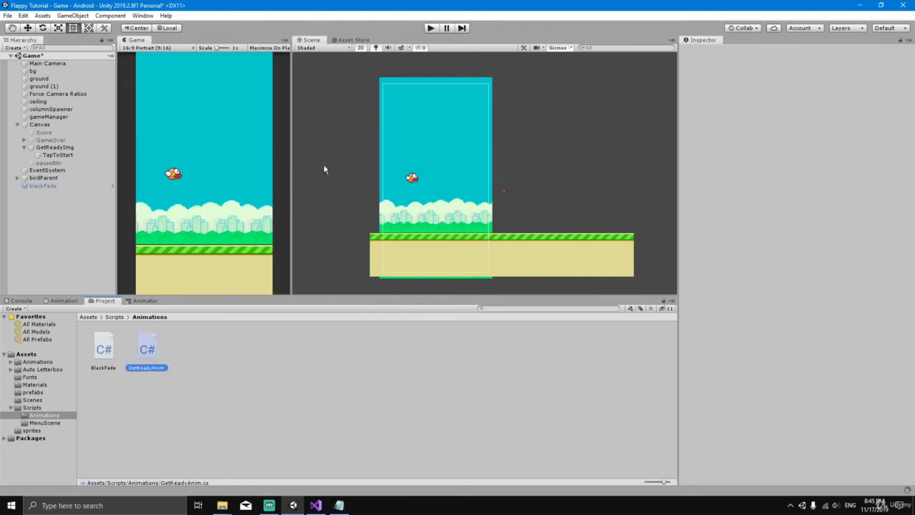
{"action": "double_click", "coordinate": [155, 349]}
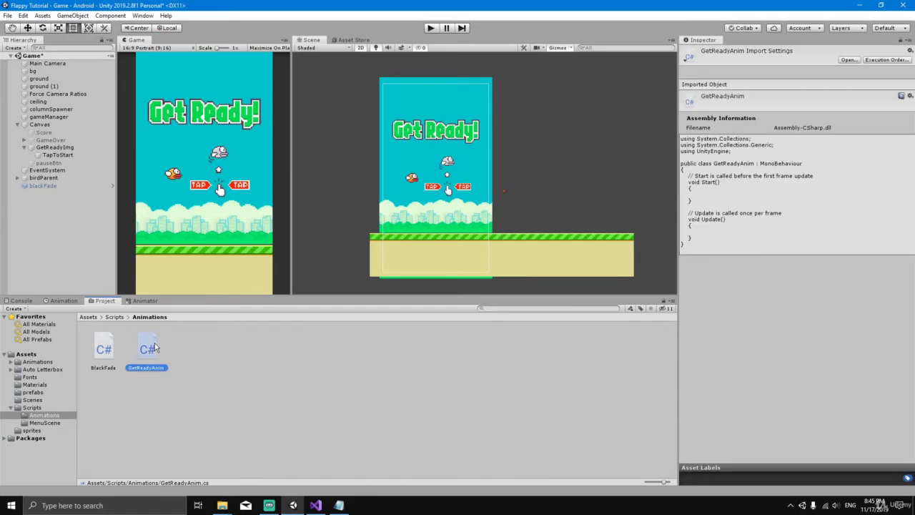
Step: Replace the default Start and Update methods with an empty OnGetRadyAnimEnds() method in GetReadyAnim.cs
{"action": "left_click_drag", "start_coordinate": [94, 162], "coordinate": [102, 333]}
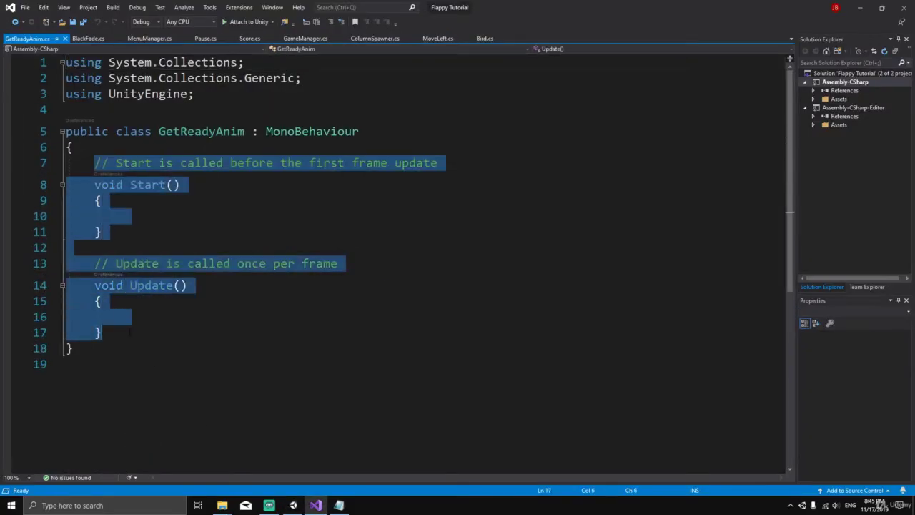
{"action": "key", "text": "Delete"}
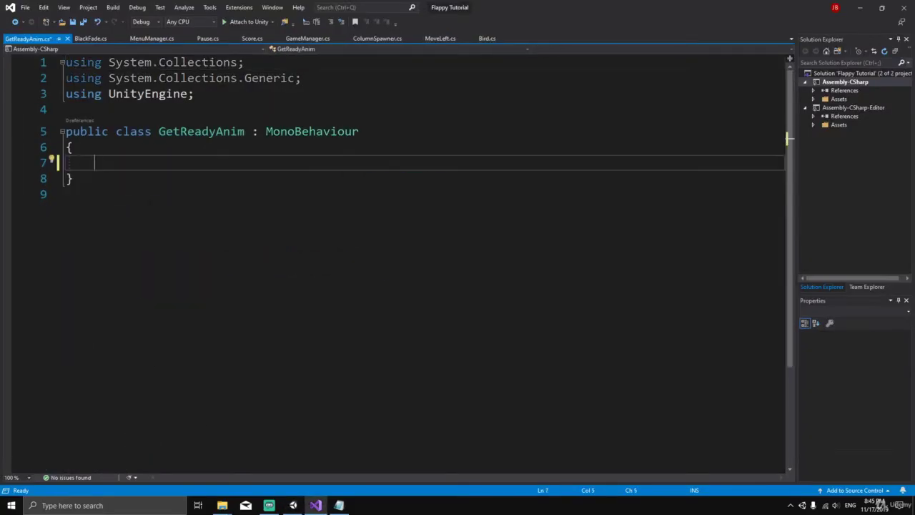
{"action": "type", "text": "void On"}
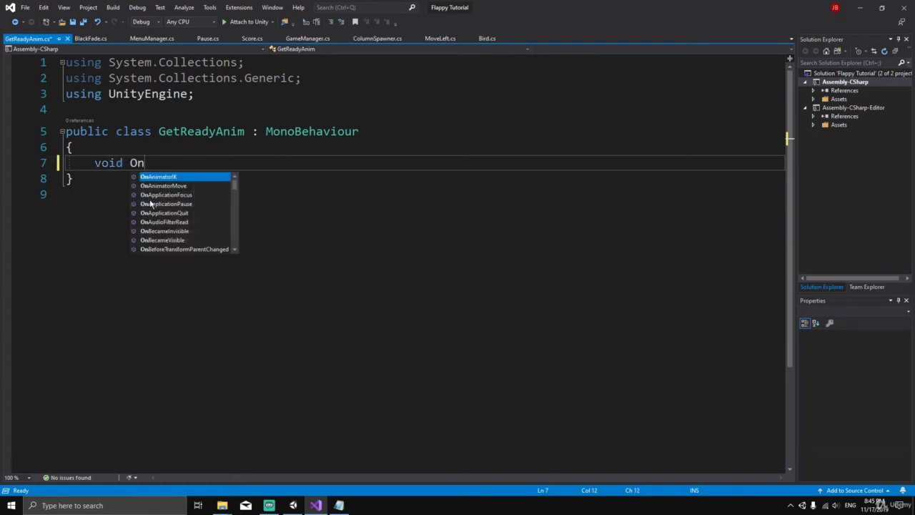
{"action": "type", "text": "GetRady"}
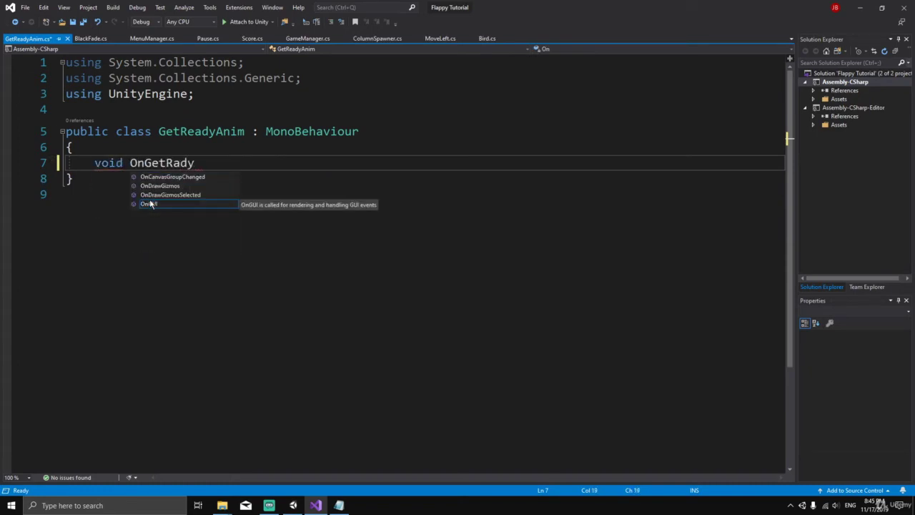
{"action": "type", "text": "AnimFin"}
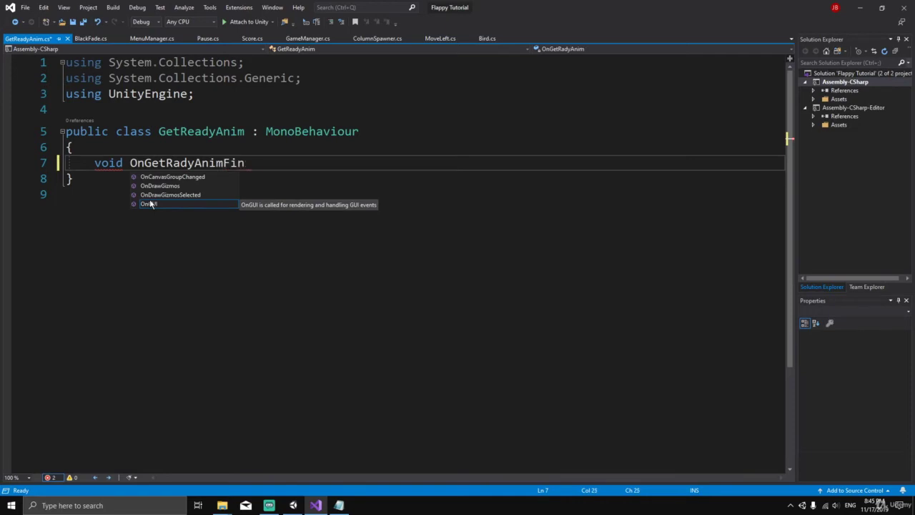
{"action": "type", "text": "ished"}
{"action": "key", "text": "BackSpace"}
{"action": "type", "text": "s"}
{"action": "key", "text": "BackSpace"}
{"action": "key", "text": "BackSpace"}
{"action": "key", "text": "BackSpace"}
{"action": "key", "text": "BackSpace"}
{"action": "key", "text": "BackSpace"}
{"action": "key", "text": "BackSpace"}
{"action": "key", "text": "BackSpace"}
{"action": "key", "text": "BackSpace"}
{"action": "type", "text": "Ends("}
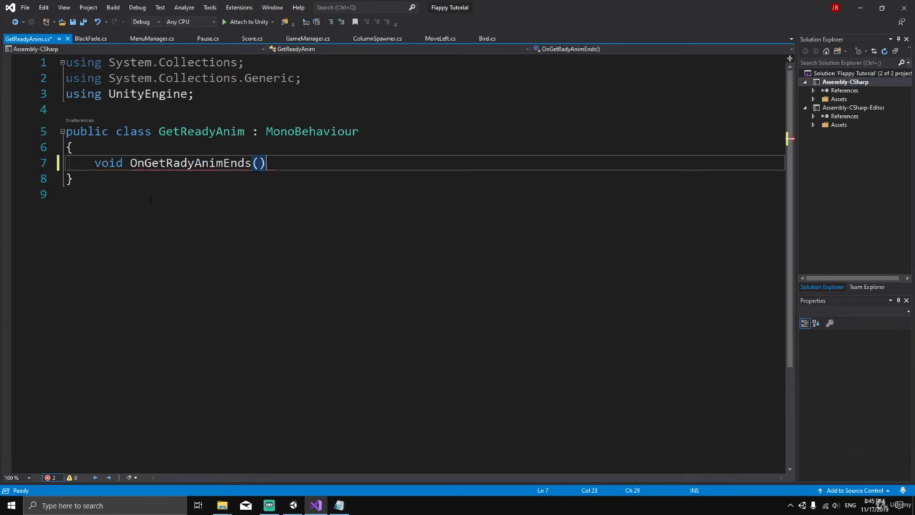
{"action": "type", "text": "){"}
{"action": "key", "text": "Return"}
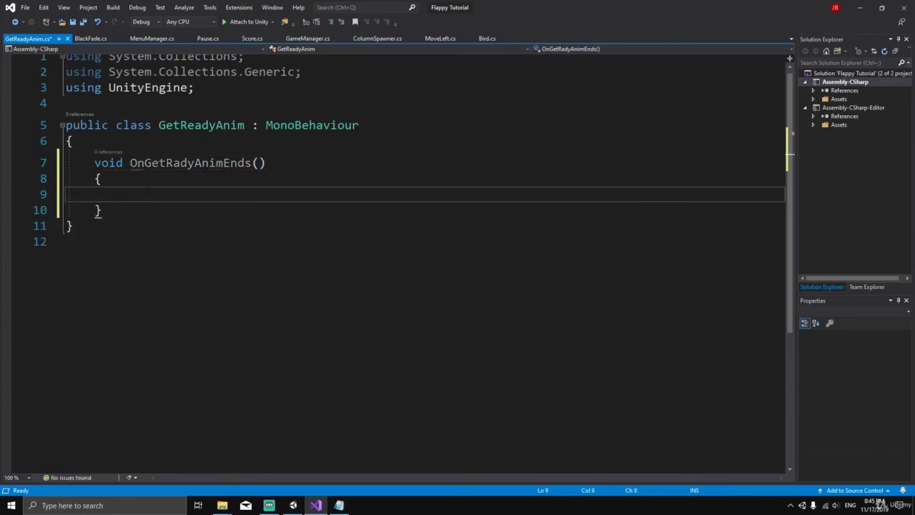
{"action": "left_click", "coordinate": [118, 141]}
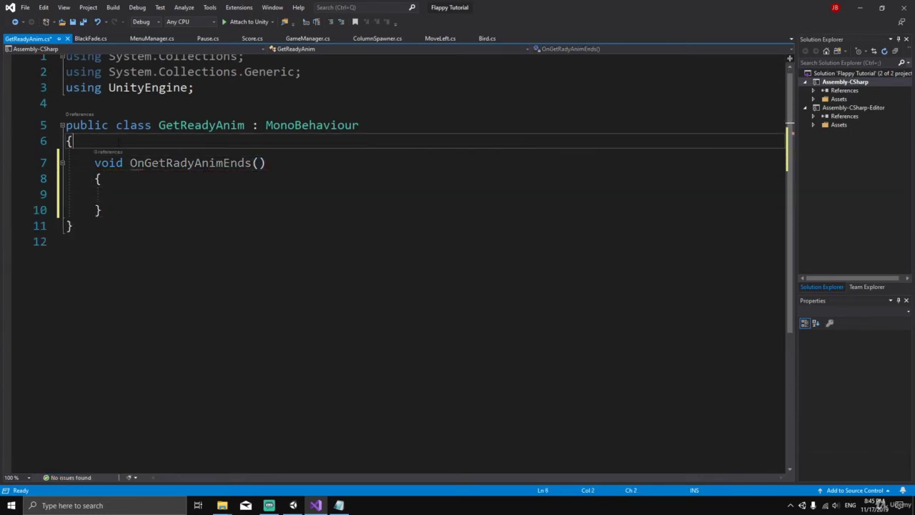
{"action": "key", "text": "Return"}
{"action": "key", "text": "Return"}
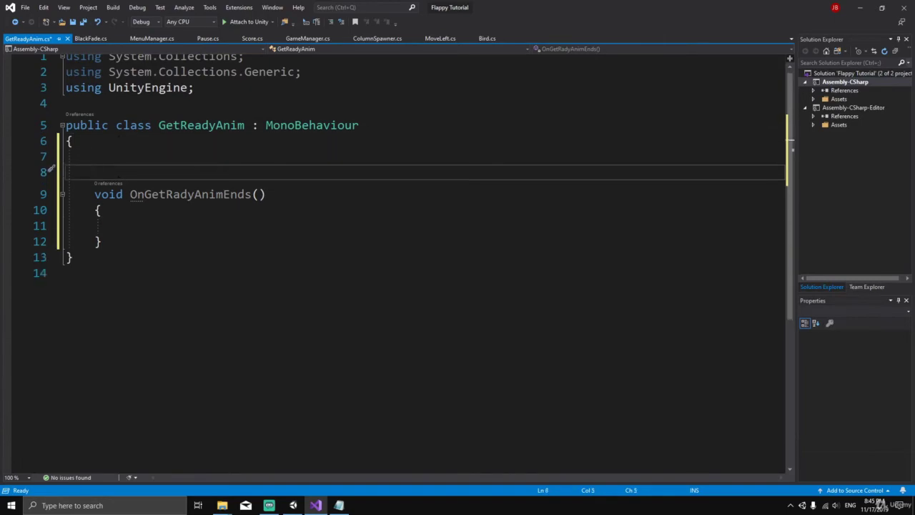
Step: Place Bird.cs beside GetReadyAnim.cs and look over its OnGetReadyAnimFinished method
{"action": "left_click_drag", "start_coordinate": [487, 38], "coordinate": [118, 50]}
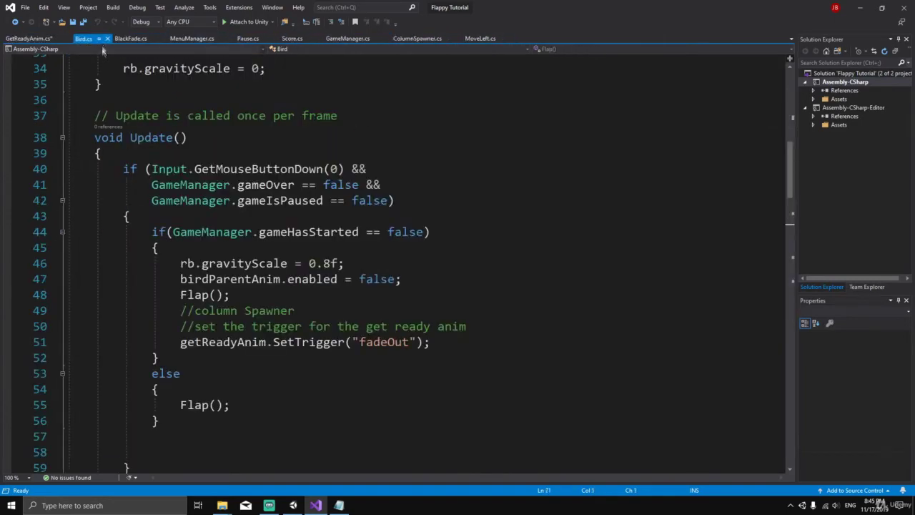
{"action": "scroll", "coordinate": [129, 253], "scroll_direction": "down", "scroll_amount": 7}
{"action": "left_click_drag", "start_coordinate": [129, 254], "coordinate": [102, 316]}
{"action": "left_click", "coordinate": [100, 331]}
{"action": "left_click_drag", "start_coordinate": [129, 254], "coordinate": [233, 326]}
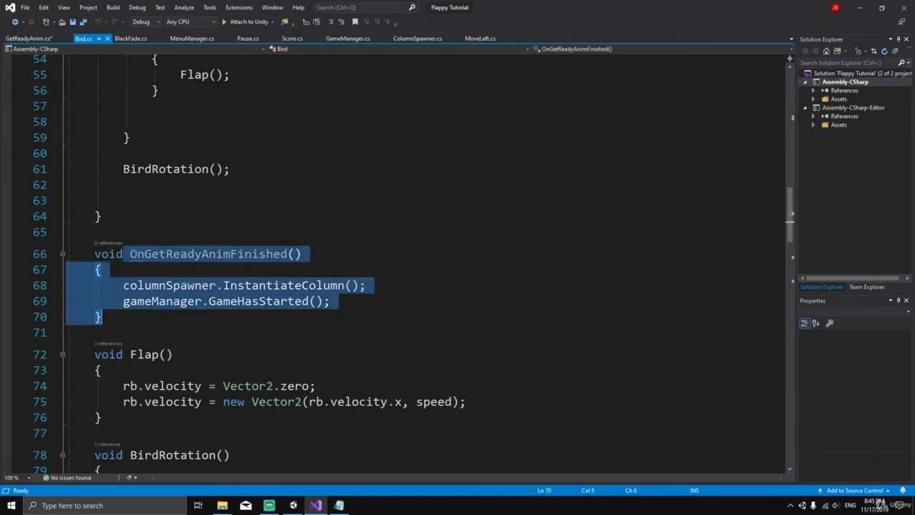
{"action": "left_click", "coordinate": [232, 329]}
Step: Add a 'public Bird bird;' field to GetReadyAnim and save the script
{"action": "left_click", "coordinate": [29, 38]}
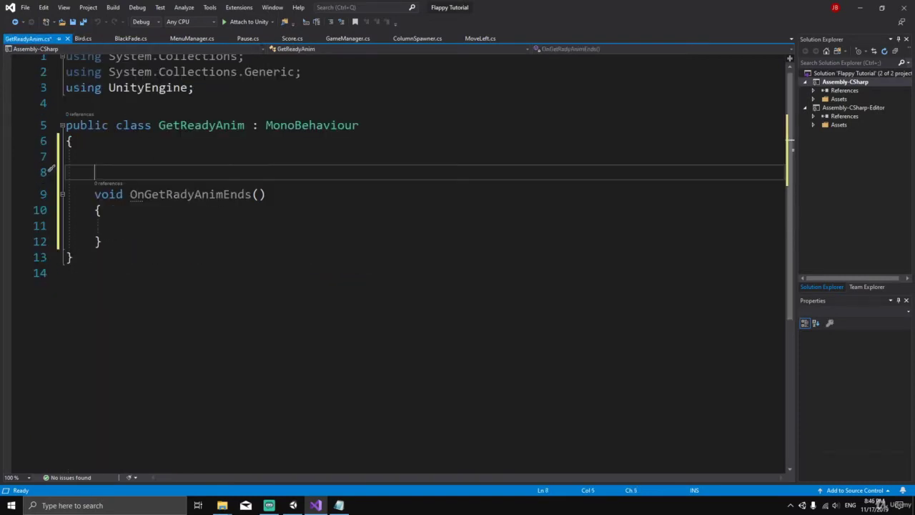
{"action": "left_click", "coordinate": [122, 225]}
{"action": "left_click", "coordinate": [100, 172]}
{"action": "left_click", "coordinate": [117, 157]}
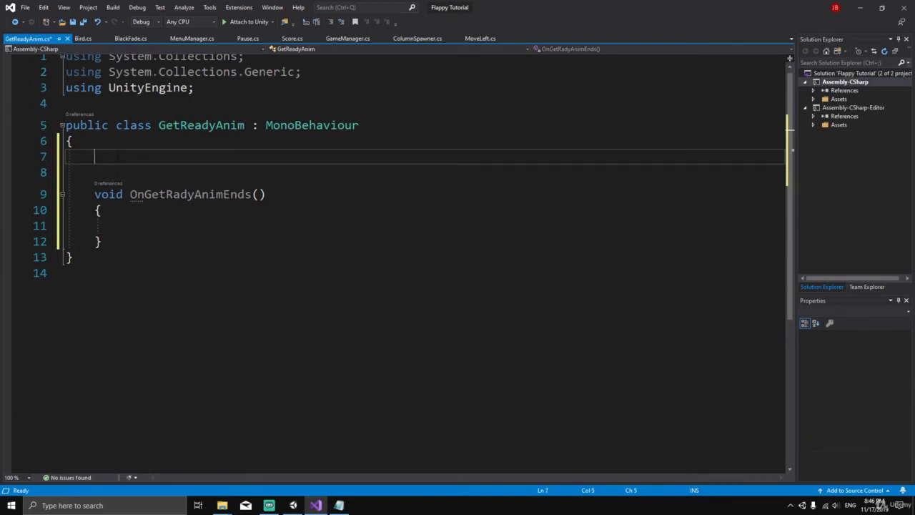
{"action": "type", "text": "publ"}
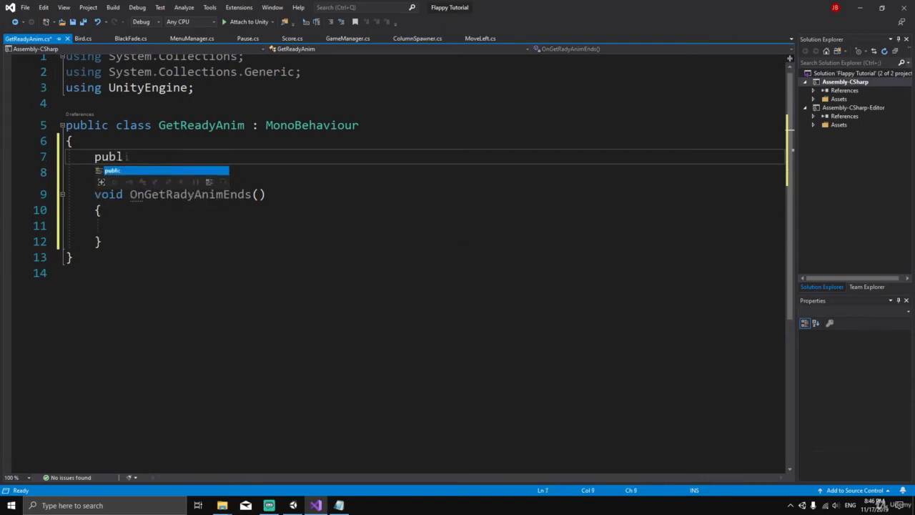
{"action": "type", "text": "ic Bird bird;"}
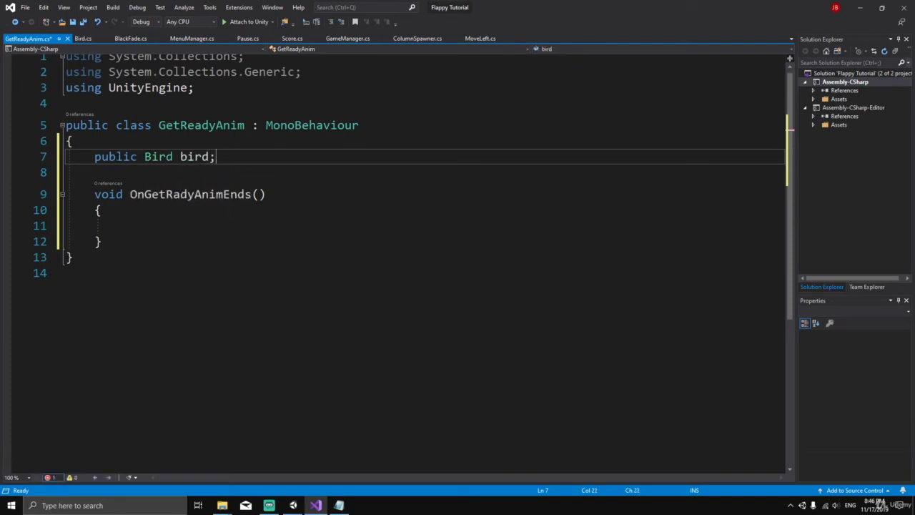
{"action": "key", "text": "ctrl+s"}
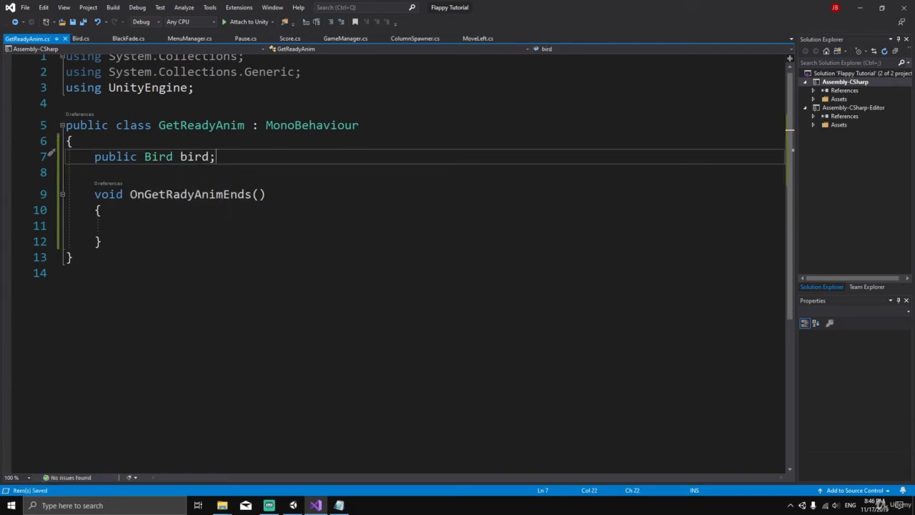
Step: Start a bird. call in OnGetRadyAnimEnds, then make Bird's OnGetReadyAnimFinished public and save Bird.cs
{"action": "left_click", "coordinate": [123, 226]}
{"action": "type", "text": "bird"}
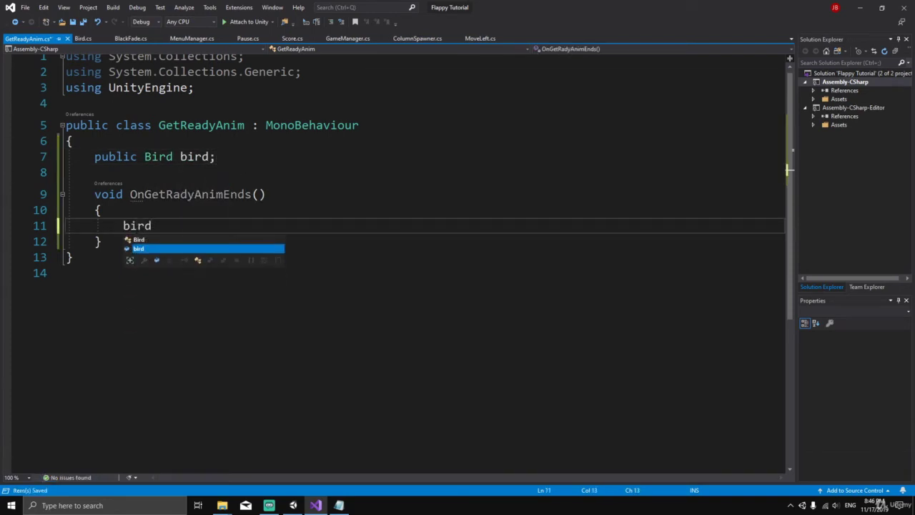
{"action": "type", "text": "."}
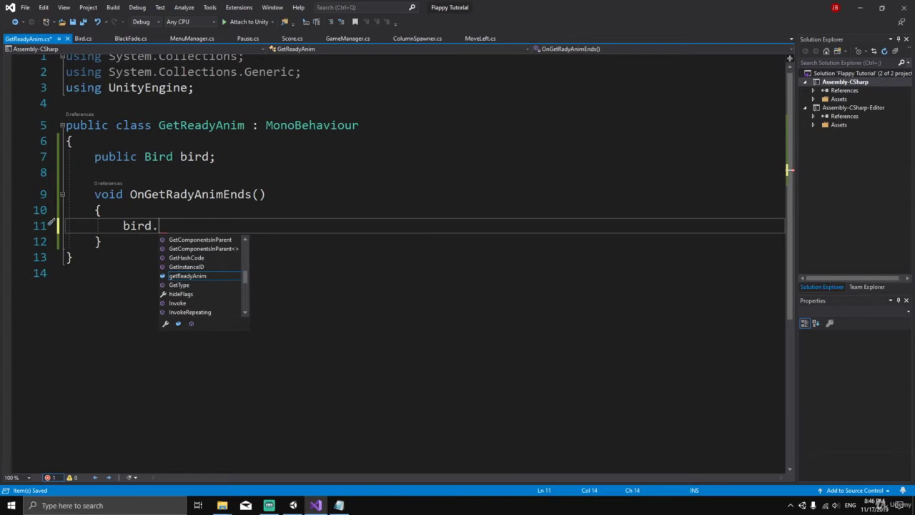
{"action": "left_click", "coordinate": [83, 37]}
{"action": "left_click", "coordinate": [95, 253]}
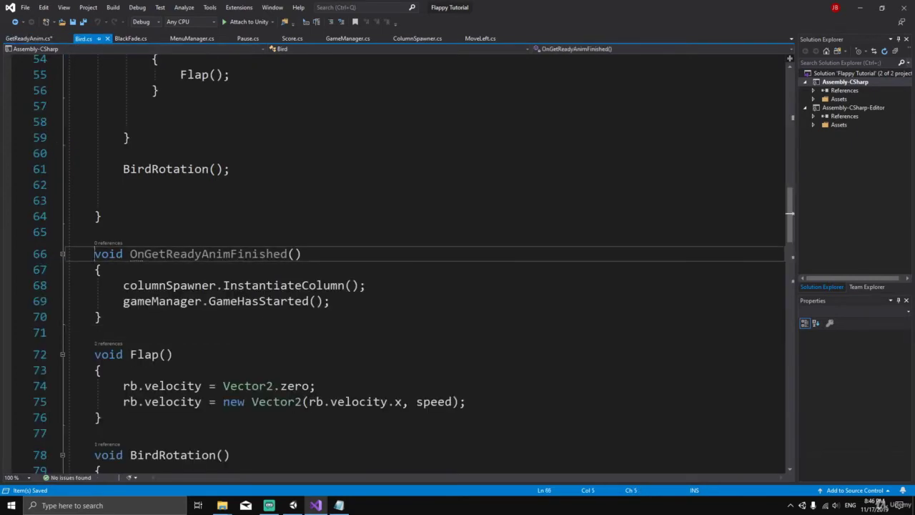
{"action": "type", "text": "public"}
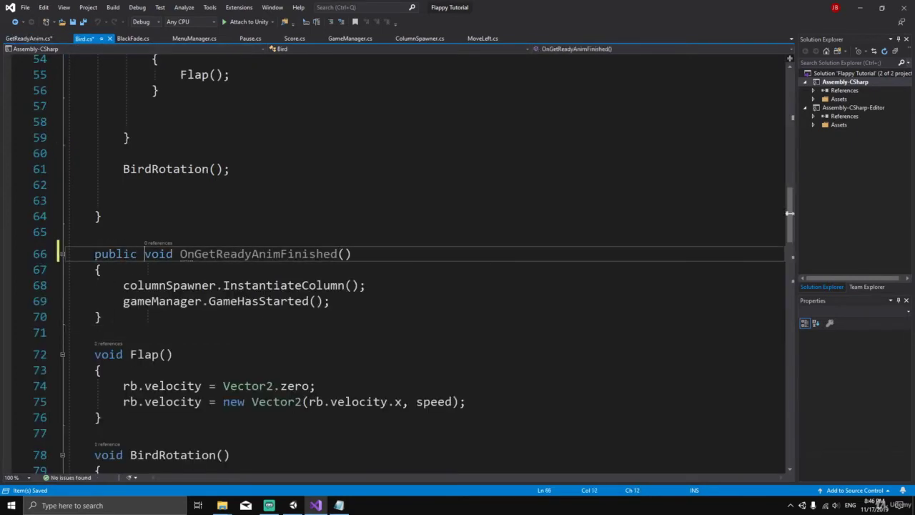
{"action": "key", "text": "ctrl+s"}
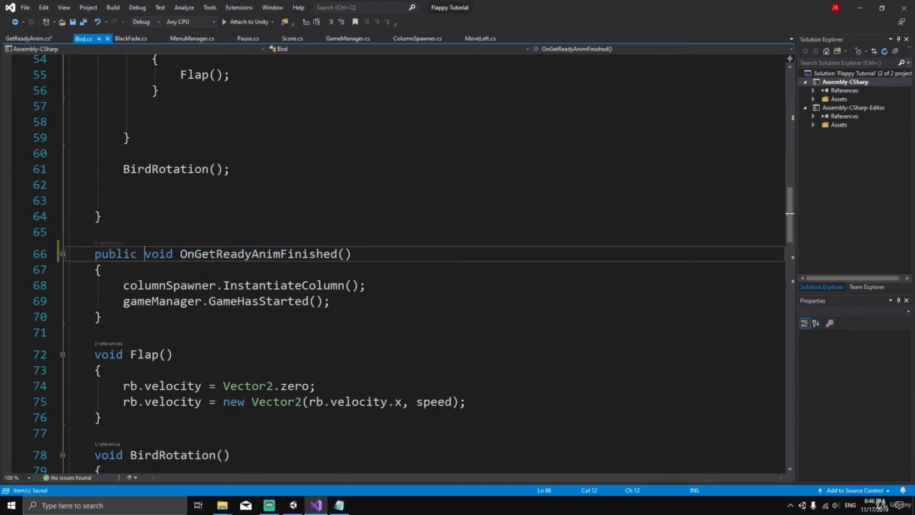
Step: Complete the call bird.OnGetReadyAnimFinished(); with IntelliSense and save GetReadyAnim.cs
{"action": "key", "text": "ctrl+Tab"}
{"action": "key", "text": "BackSpace"}
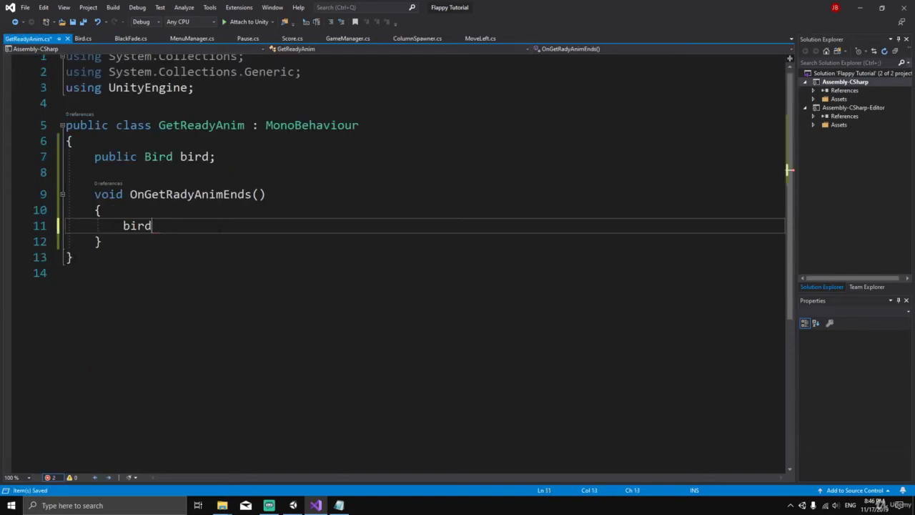
{"action": "type", "text": ".on"}
{"action": "key", "text": "Tab"}
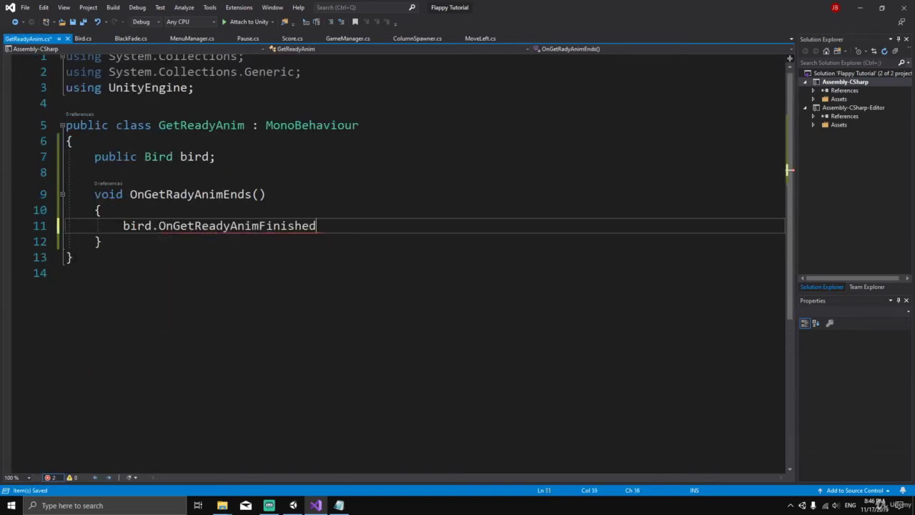
{"action": "type", "text": "();"}
{"action": "key", "text": "ctrl+s"}
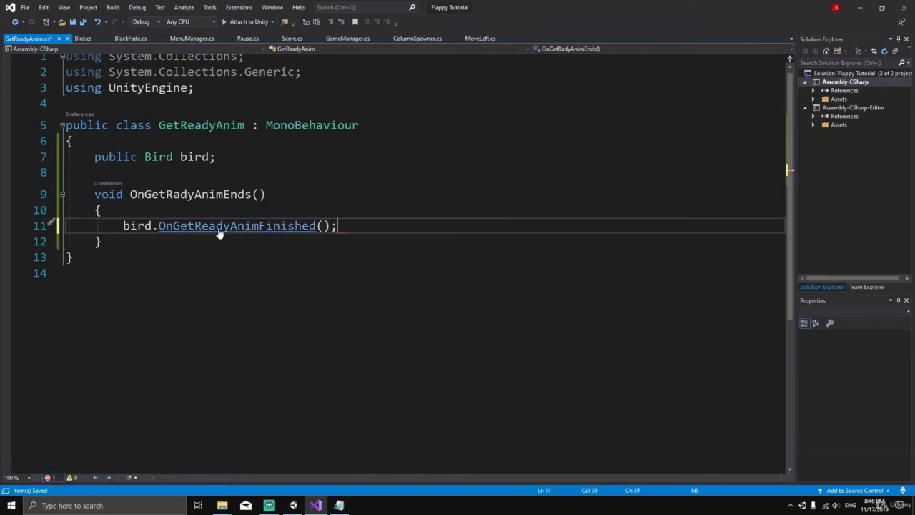
Step: Review OnGetRadyAnimEnds and the column-spawn and game-start calls in Bird's OnGetReadyAnimFinished
{"action": "left_click", "coordinate": [208, 261]}
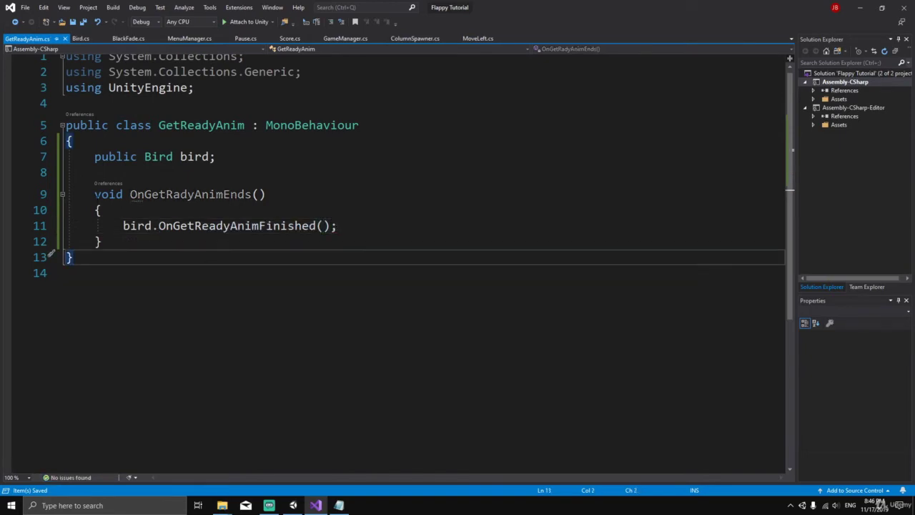
{"action": "left_click_drag", "start_coordinate": [94, 194], "coordinate": [102, 242]}
{"action": "left_click", "coordinate": [73, 257]}
{"action": "left_click_drag", "start_coordinate": [94, 194], "coordinate": [266, 194]}
{"action": "left_click_drag", "start_coordinate": [123, 225], "coordinate": [339, 226]}
{"action": "left_click", "coordinate": [72, 258]}
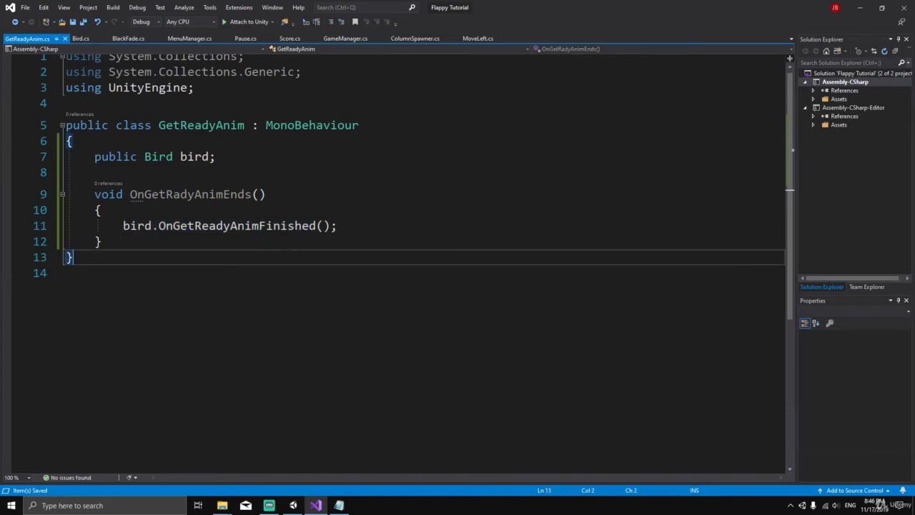
{"action": "left_click", "coordinate": [80, 39]}
{"action": "left_click_drag", "start_coordinate": [181, 254], "coordinate": [342, 255]}
{"action": "left_click_drag", "start_coordinate": [123, 286], "coordinate": [330, 301]}
{"action": "left_click", "coordinate": [101, 317]}
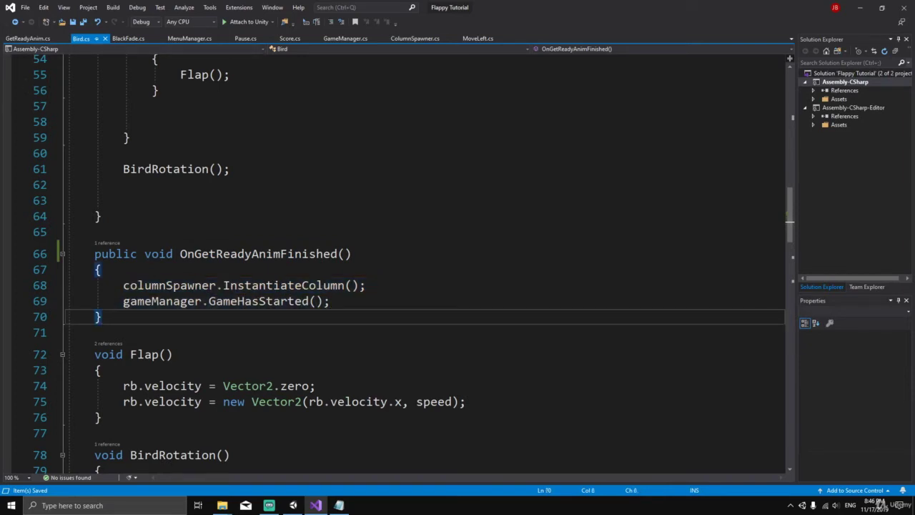
{"action": "left_click_drag", "start_coordinate": [122, 285], "coordinate": [331, 301]}
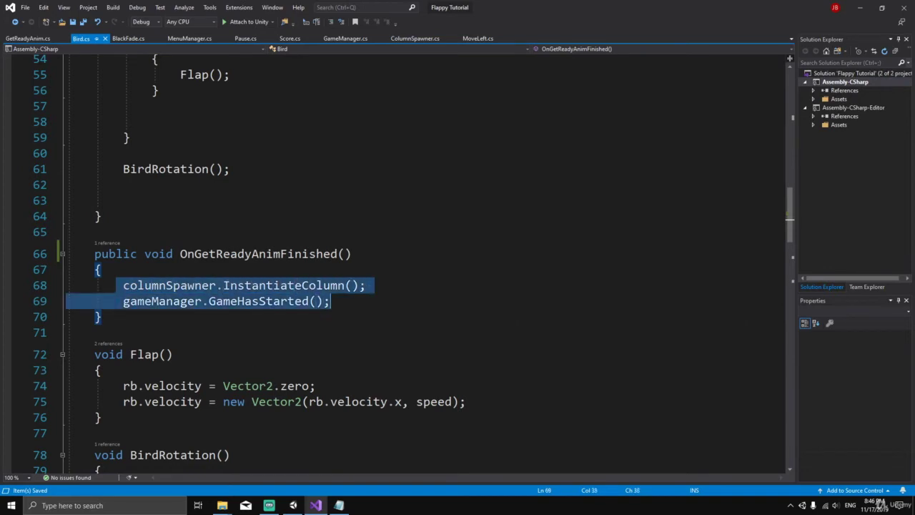
{"action": "left_click", "coordinate": [27, 40]}
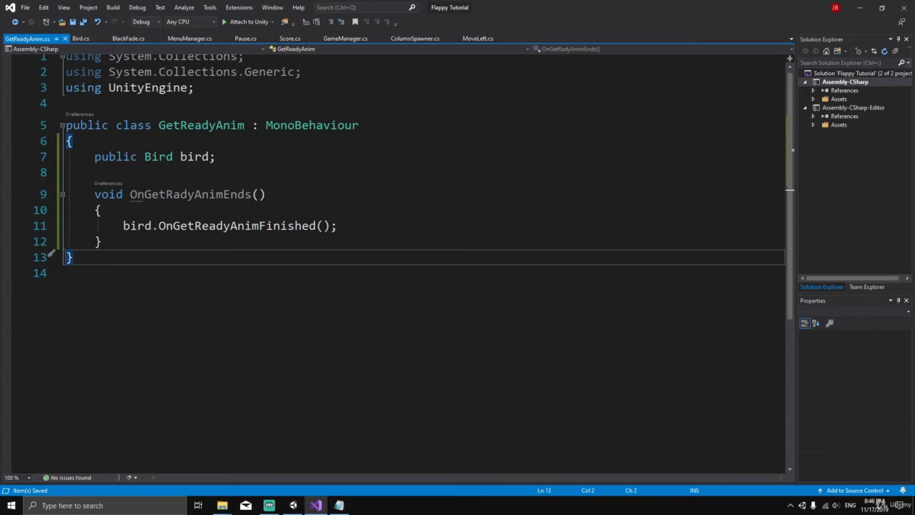
{"action": "left_click_drag", "start_coordinate": [131, 194], "coordinate": [252, 194]}
Step: Add an animation event at 0:30 on GetReadyImg's fadeOut clip, its function showing get_activeSprite ()
{"action": "left_click", "coordinate": [294, 505]}
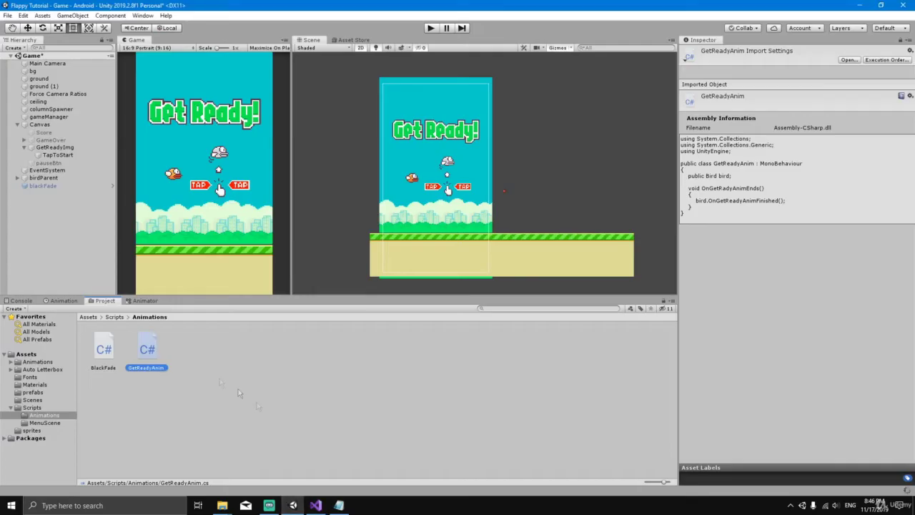
{"action": "left_click", "coordinate": [63, 301]}
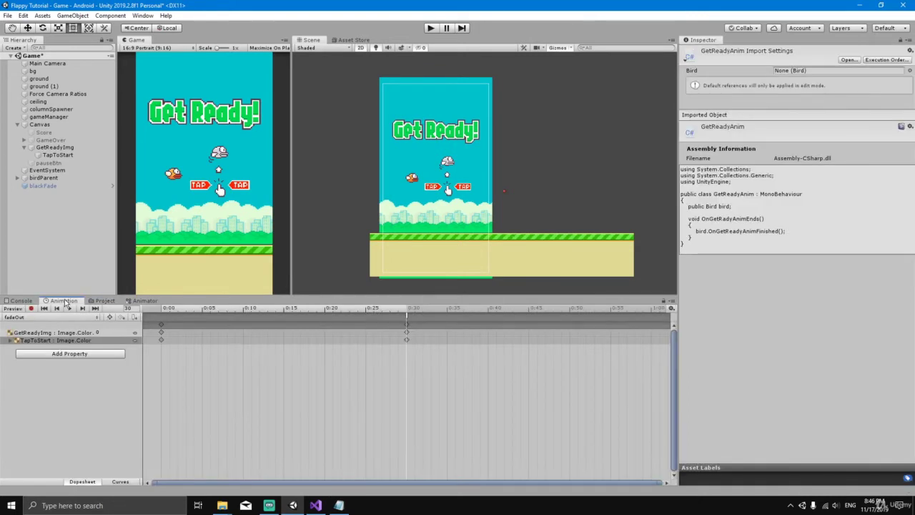
{"action": "left_click", "coordinate": [56, 147]}
{"action": "left_click_drag", "start_coordinate": [58, 156], "coordinate": [155, 349]}
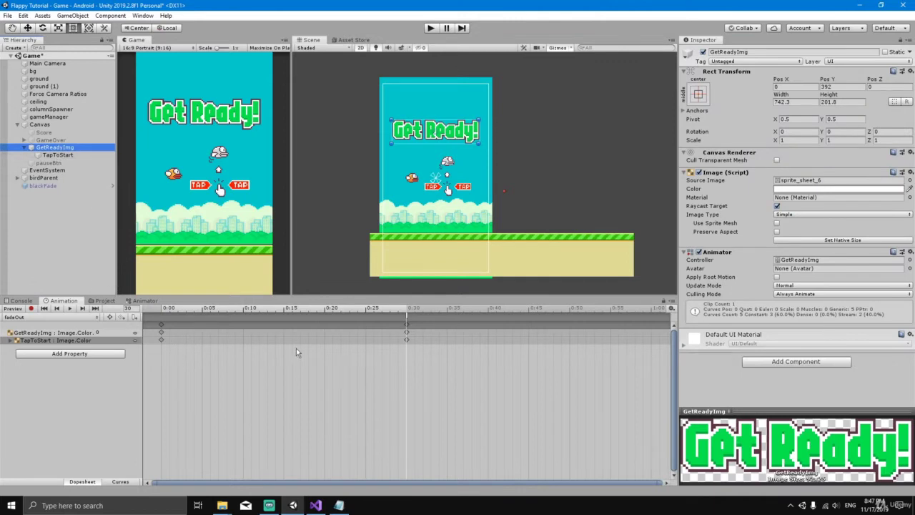
{"action": "left_click", "coordinate": [406, 311]}
{"action": "double_click", "coordinate": [407, 317]}
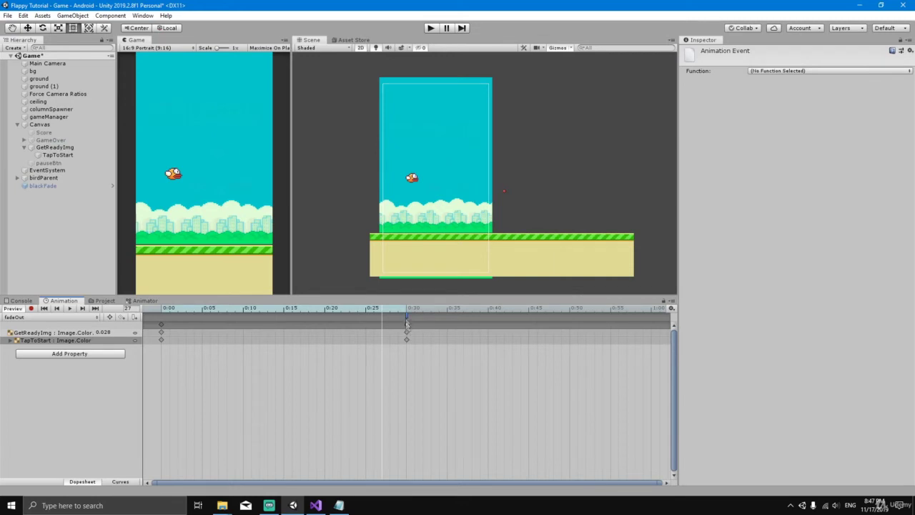
{"action": "left_click", "coordinate": [793, 71]}
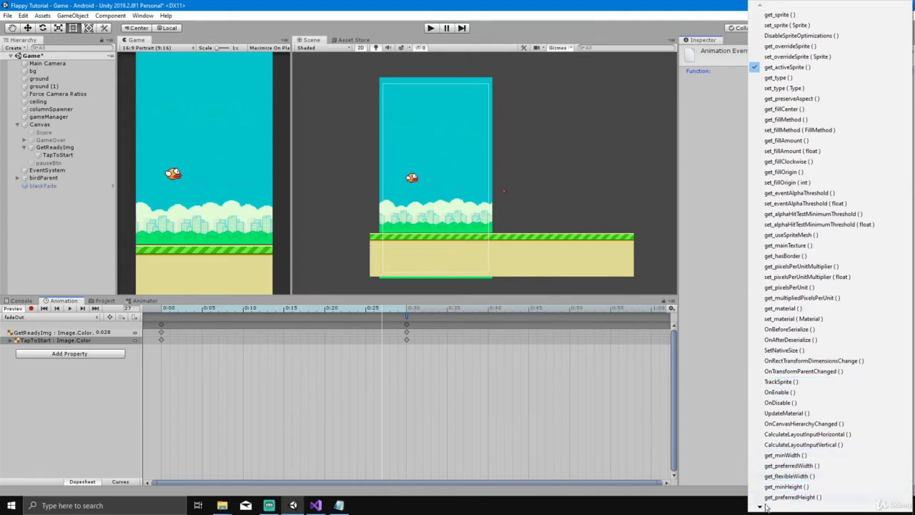
{"action": "mouse_move", "coordinate": [761, 509]}
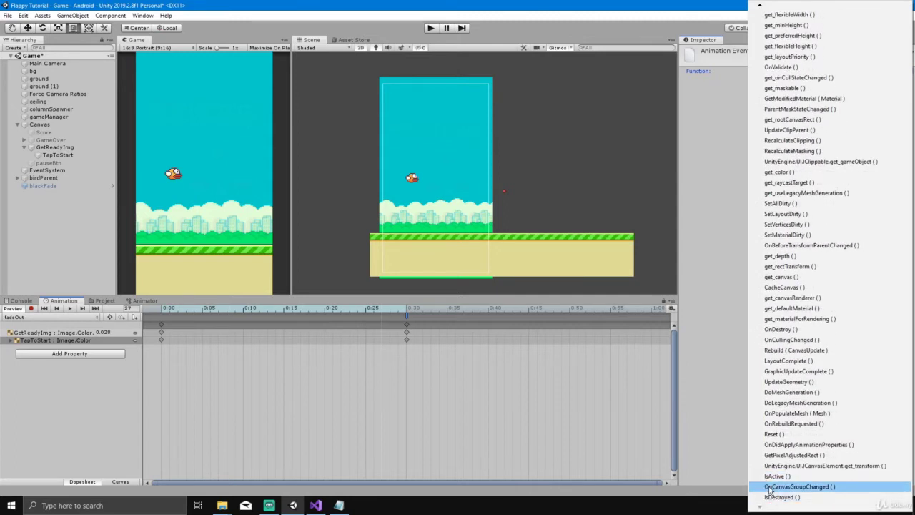
{"action": "left_click", "coordinate": [722, 390]}
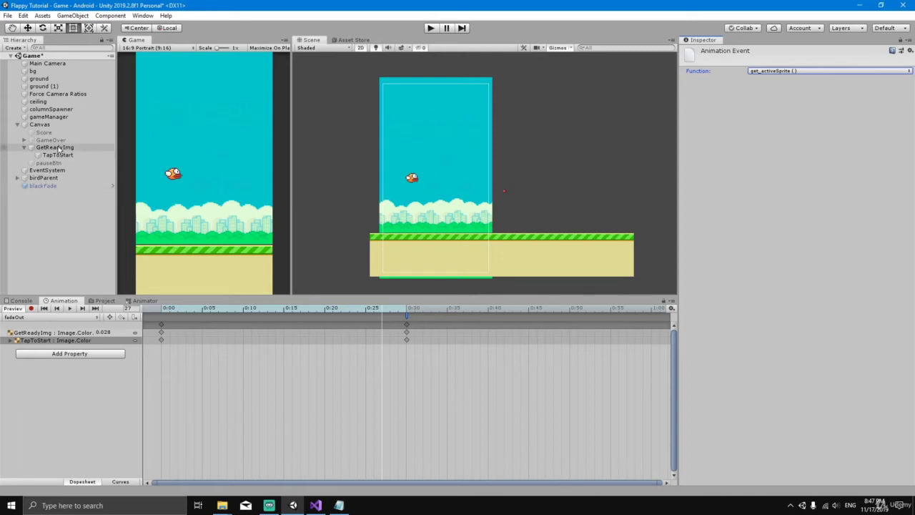
Step: Attach the GetReadyAnim script from the Animations folder to GetReadyImg
{"action": "left_click", "coordinate": [102, 302]}
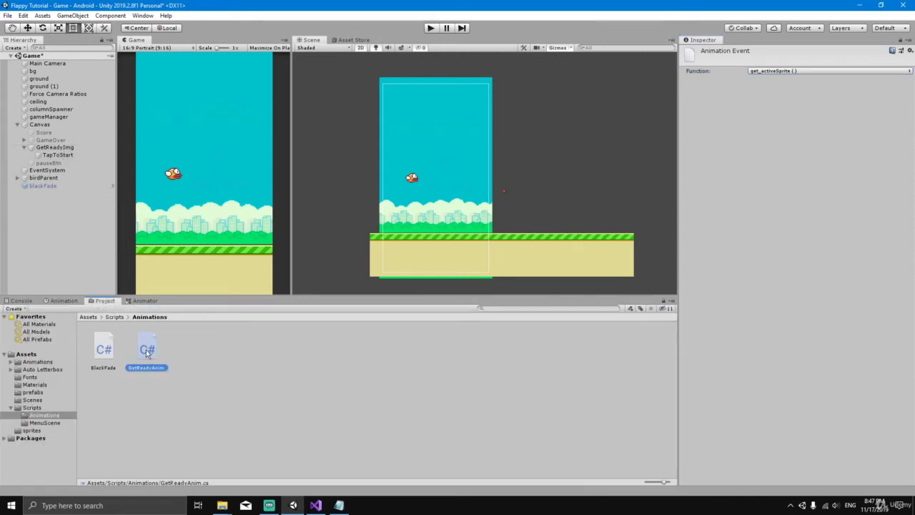
{"action": "left_click_drag", "start_coordinate": [147, 351], "coordinate": [63, 151]}
{"action": "left_click", "coordinate": [63, 151]}
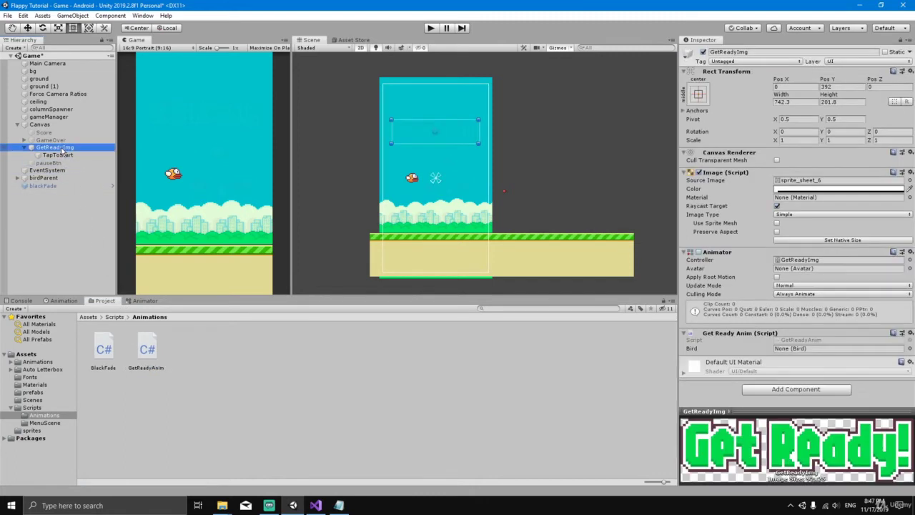
Step: Set the 0:30 fadeOut event's function to OnGetRadyAnimEnds () and save the scene
{"action": "left_click", "coordinate": [62, 301]}
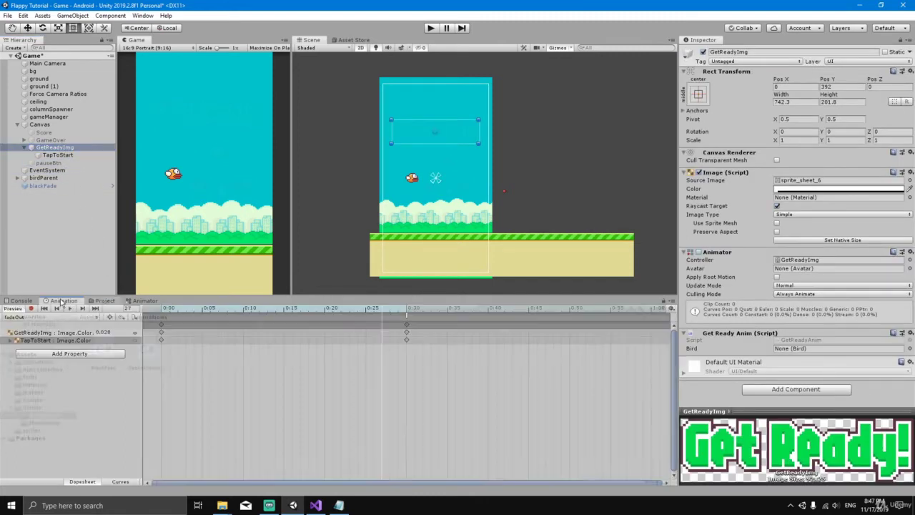
{"action": "double_click", "coordinate": [407, 317]}
{"action": "left_click", "coordinate": [811, 72]}
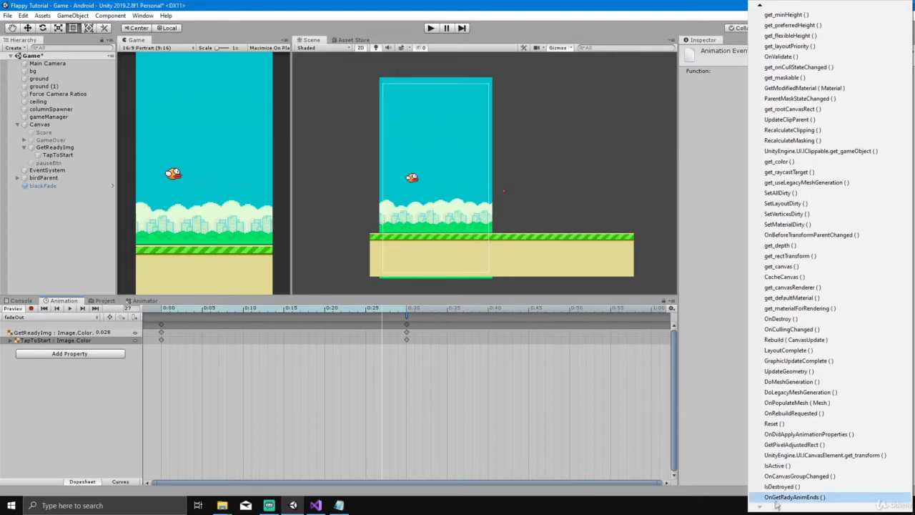
{"action": "left_click", "coordinate": [787, 501]}
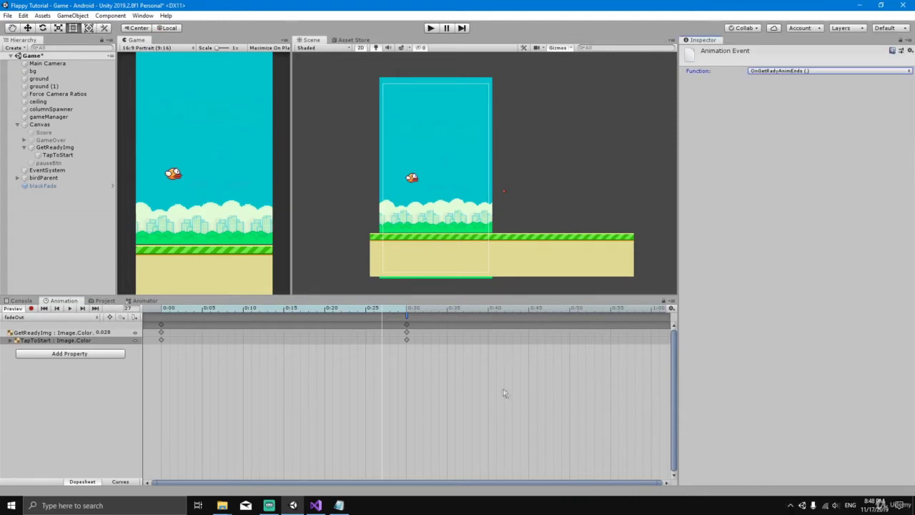
{"action": "key", "text": "ctrl+s"}
Step: Look over the reference fields at the top of Bird.cs in Visual Studio
{"action": "left_click", "coordinate": [312, 506]}
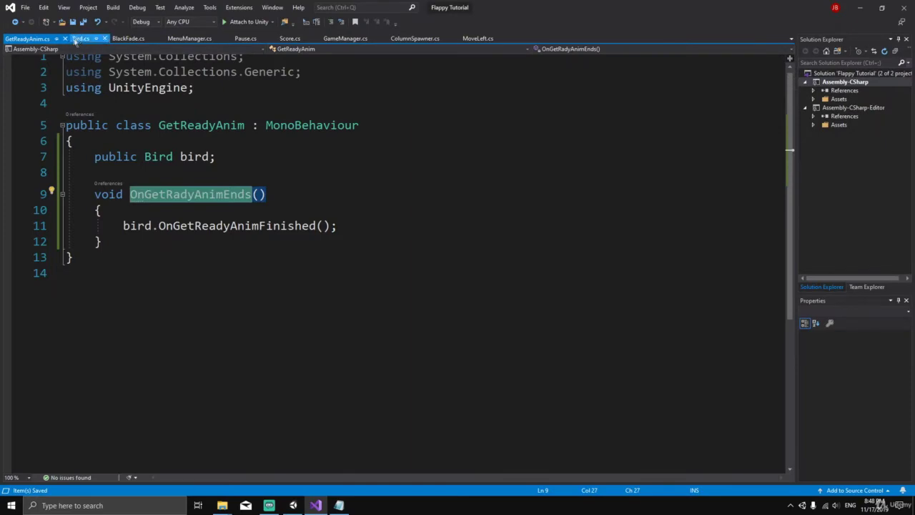
{"action": "left_click", "coordinate": [80, 38]}
{"action": "scroll", "coordinate": [228, 271], "scroll_direction": "up", "scroll_amount": 5}
{"action": "scroll", "coordinate": [228, 272], "scroll_direction": "up", "scroll_amount": 1}
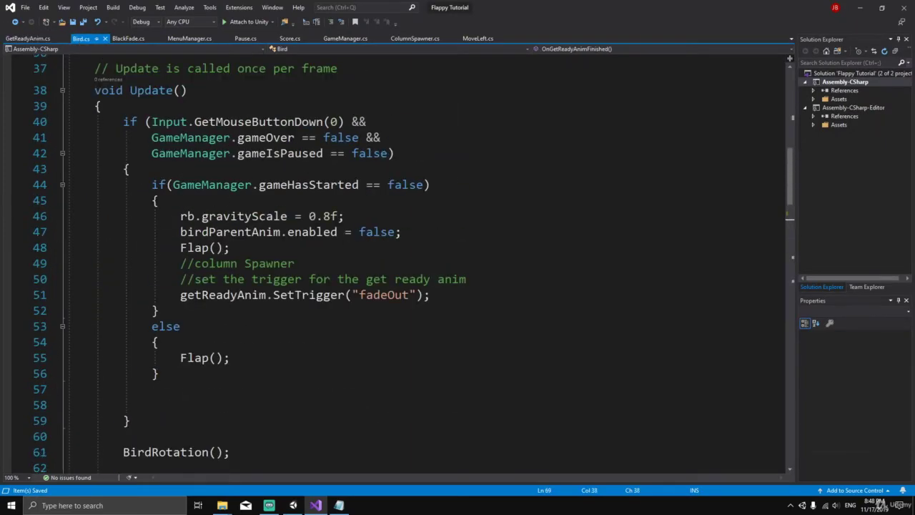
{"action": "left_click_drag", "start_coordinate": [180, 294], "coordinate": [431, 295]}
{"action": "left_click", "coordinate": [151, 326]}
{"action": "scroll", "coordinate": [215, 300], "scroll_direction": "up", "scroll_amount": 9}
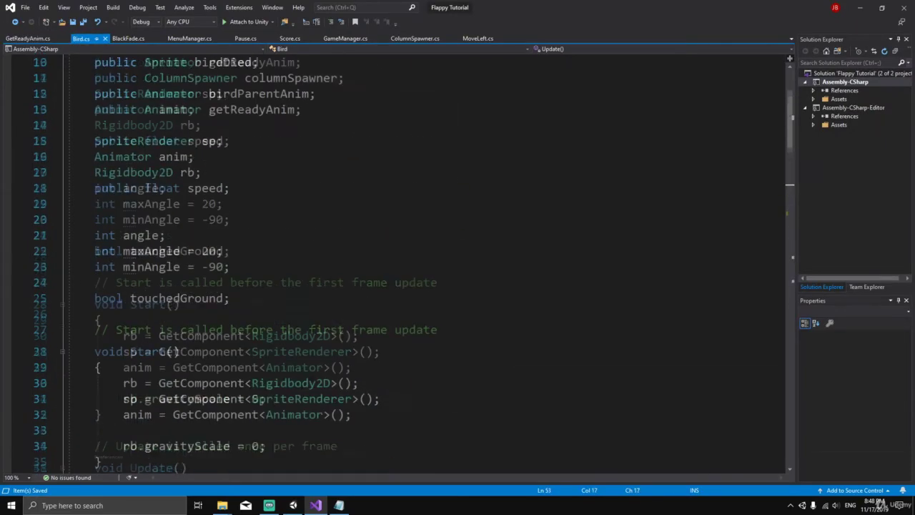
{"action": "scroll", "coordinate": [400, 264], "scroll_direction": "up", "scroll_amount": 3}
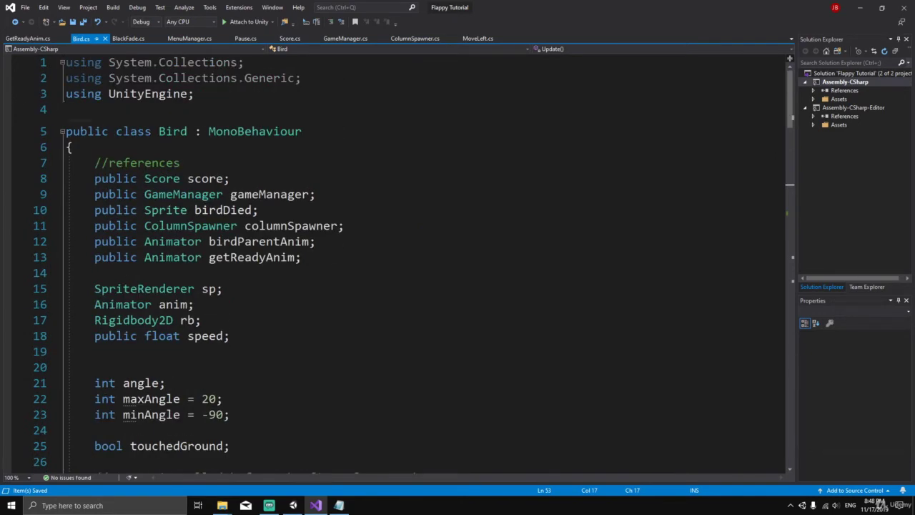
{"action": "left_click", "coordinate": [223, 289]}
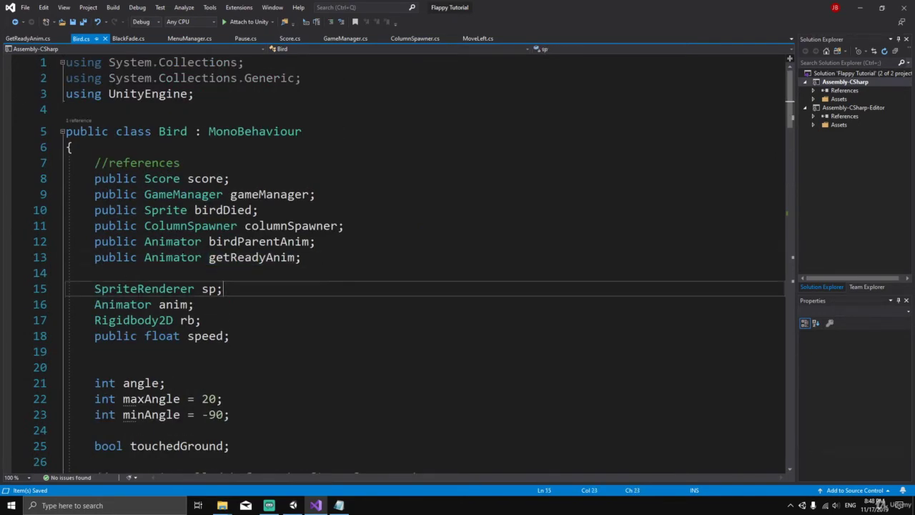
Step: Assign GetReadyImg to the bird's Get Ready Anim field, save the scene, and enter Play mode
{"action": "left_click", "coordinate": [293, 505]}
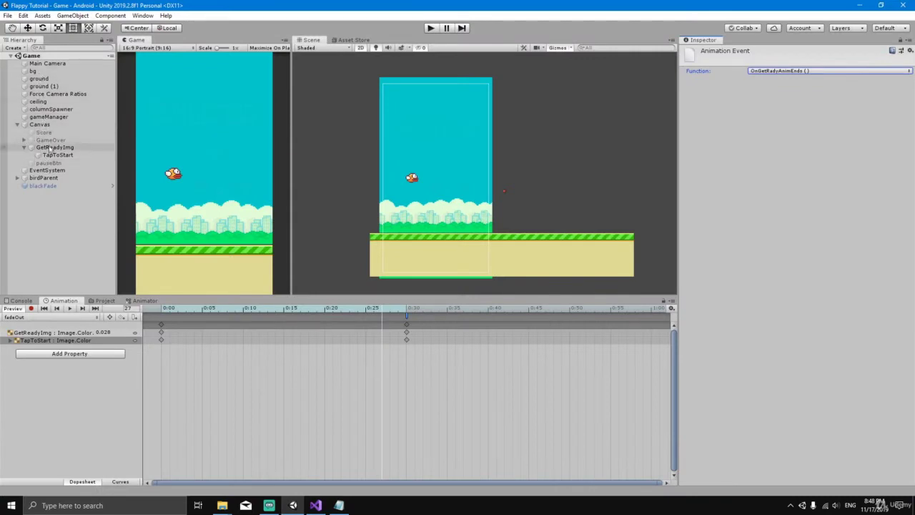
{"action": "left_click", "coordinate": [17, 177]}
{"action": "left_click", "coordinate": [40, 186]}
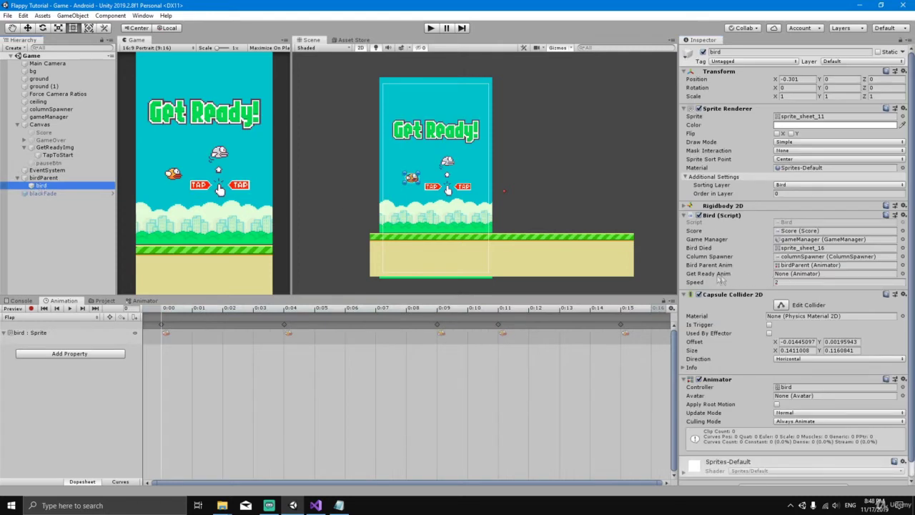
{"action": "left_click_drag", "start_coordinate": [66, 149], "coordinate": [802, 280]}
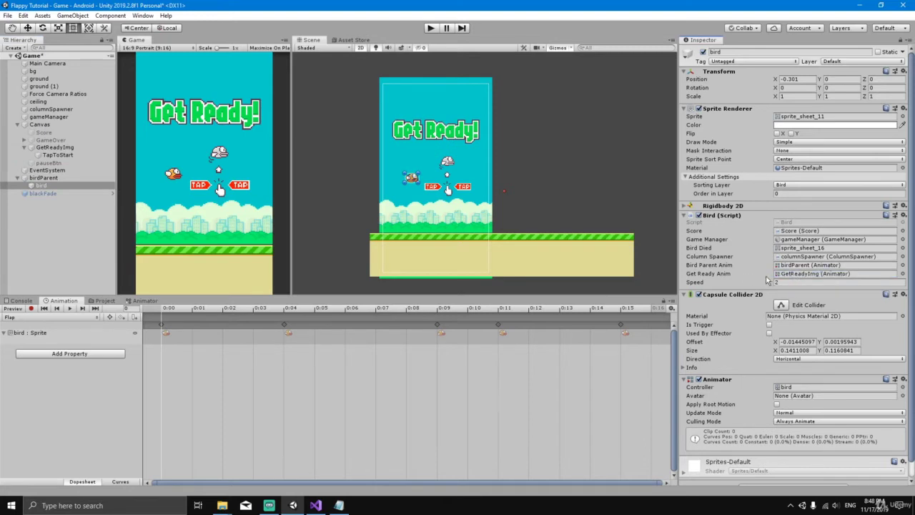
{"action": "key", "text": "ctrl+s"}
{"action": "left_click", "coordinate": [430, 28]}
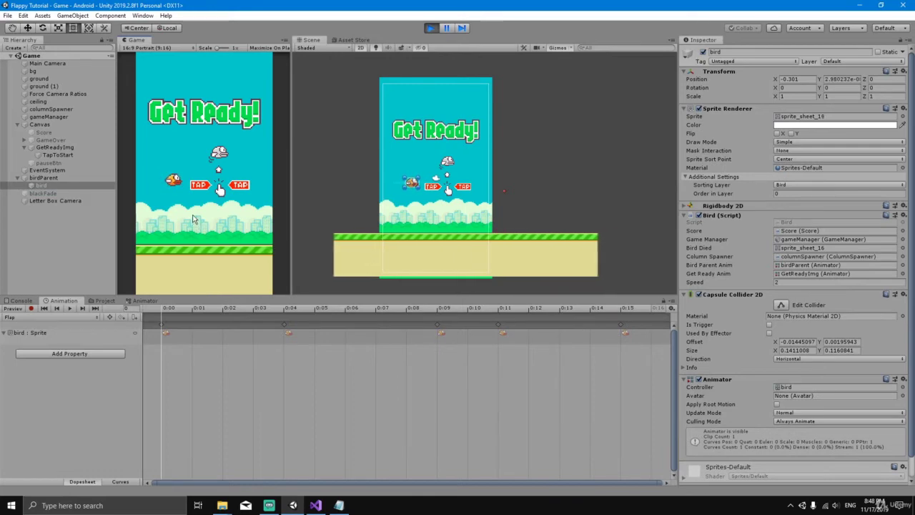
Step: Play briefly, stop the game, and show the Console's NullReferenceException
{"action": "left_click", "coordinate": [192, 218]}
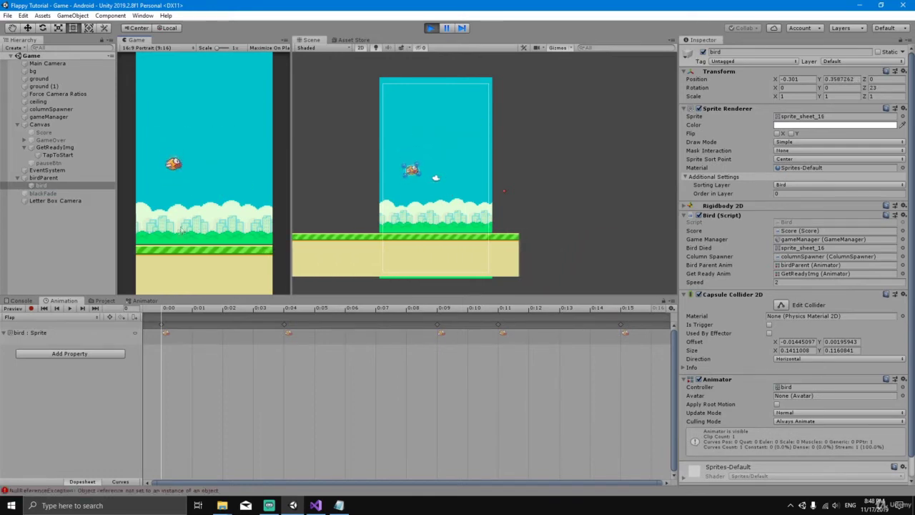
{"action": "left_click", "coordinate": [430, 28]}
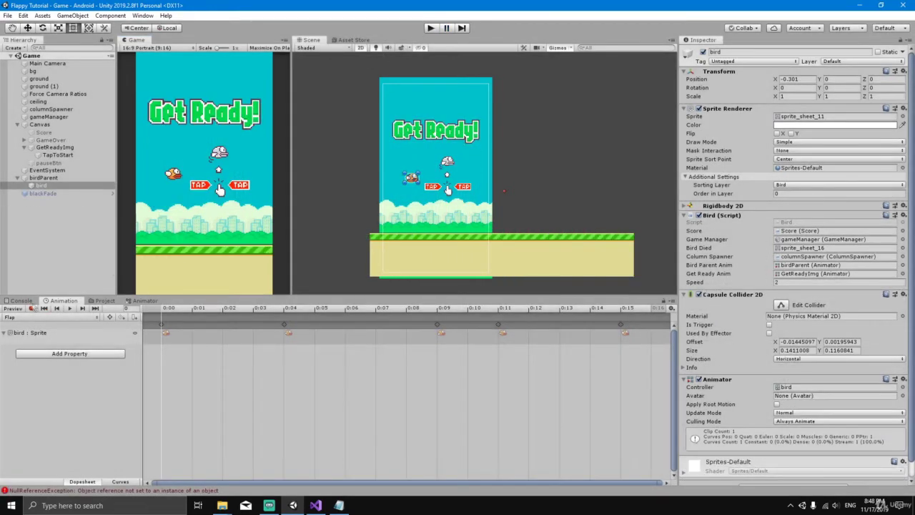
{"action": "left_click", "coordinate": [27, 301]}
Step: Jump to the error at GetReadyAnim.cs line 11 and inspect the unassigned public bird field
{"action": "double_click", "coordinate": [119, 322]}
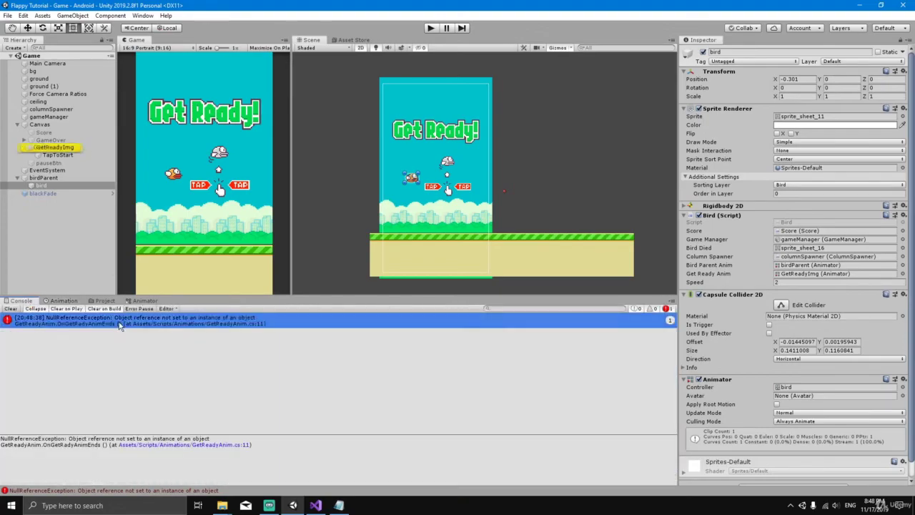
{"action": "left_click", "coordinate": [170, 269]}
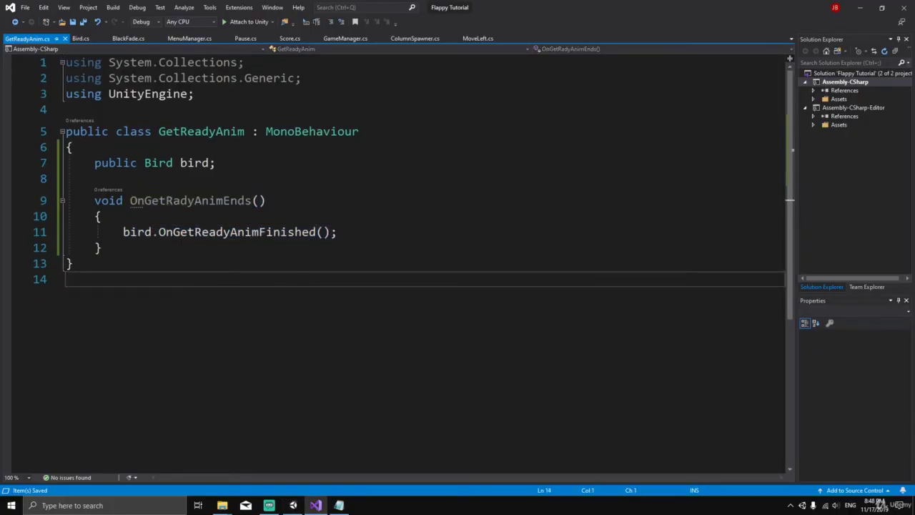
{"action": "left_click", "coordinate": [143, 163]}
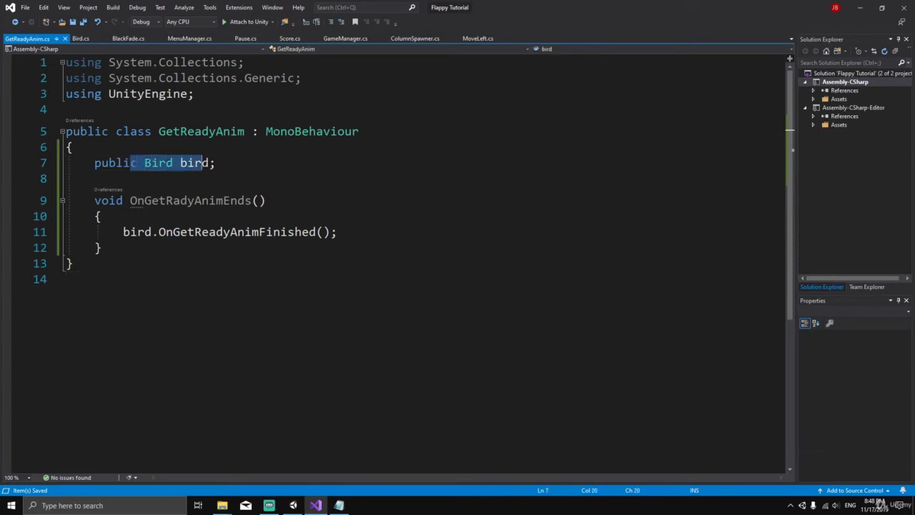
{"action": "left_click", "coordinate": [85, 279]}
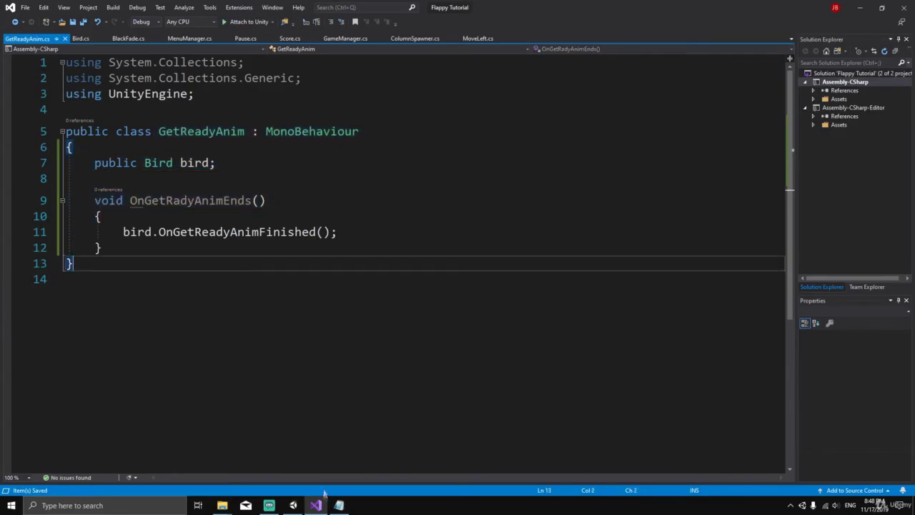
{"action": "left_click", "coordinate": [293, 506]}
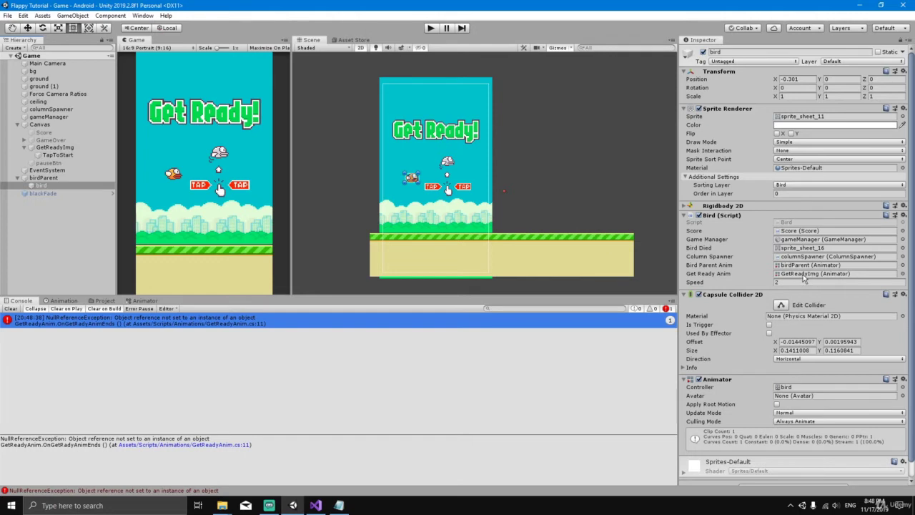
Step: Assign the bird to GetReadyImg's Get Ready Anim Bird field and enter Play mode
{"action": "left_click", "coordinate": [50, 148]}
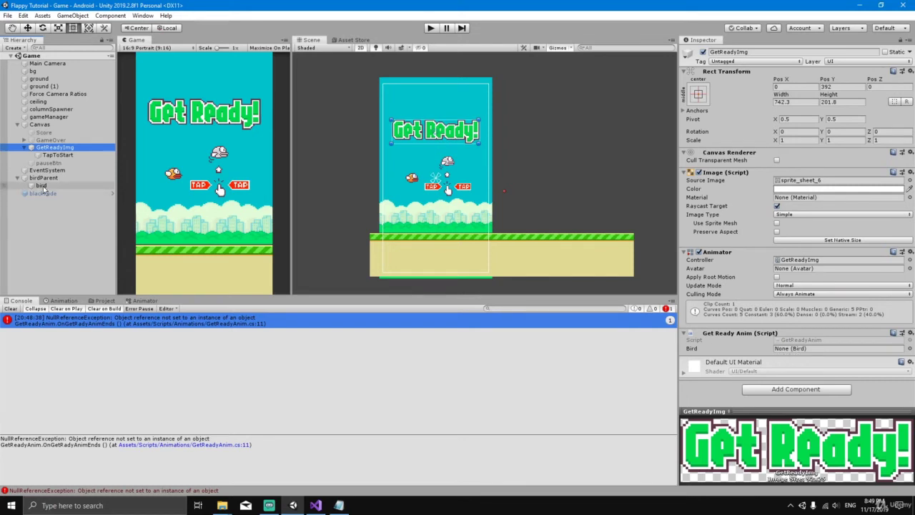
{"action": "left_click_drag", "start_coordinate": [40, 185], "coordinate": [789, 351]}
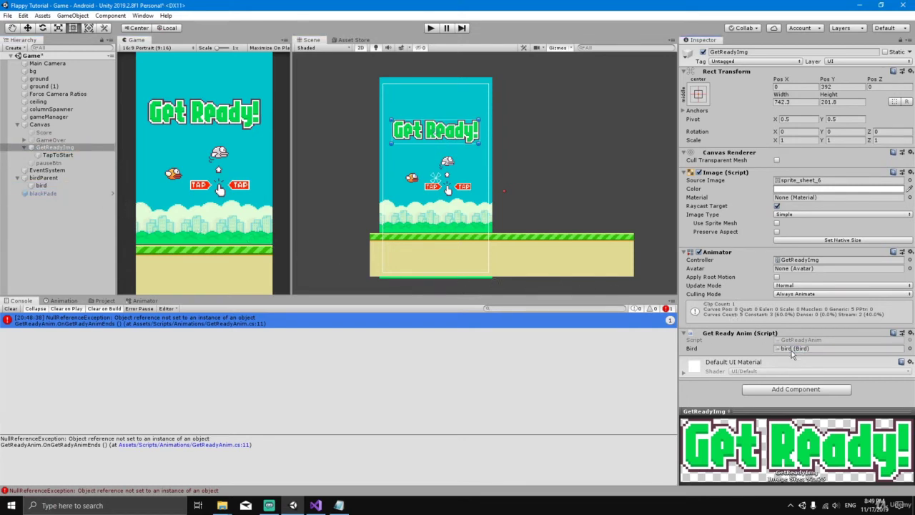
{"action": "left_click", "coordinate": [431, 28]}
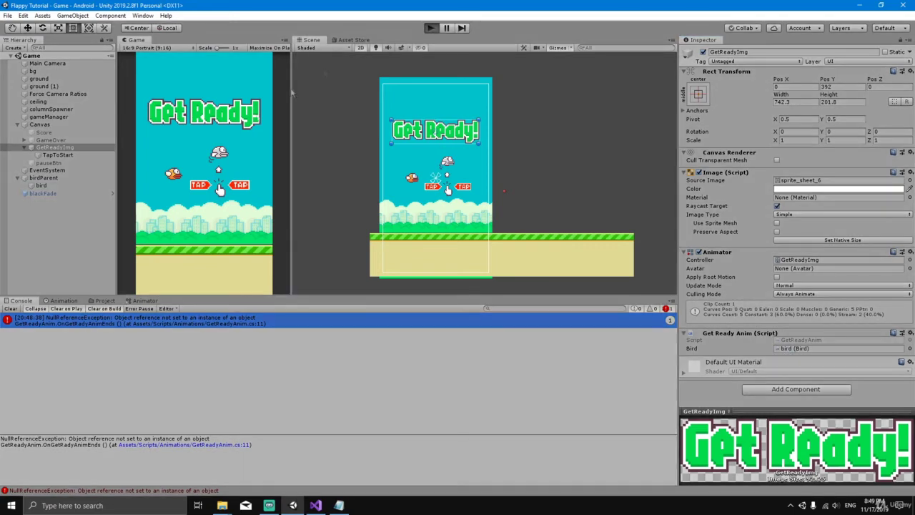
Step: Enlarge the Game view and play a round, flapping the bird until Game Over
{"action": "left_click", "coordinate": [193, 207]}
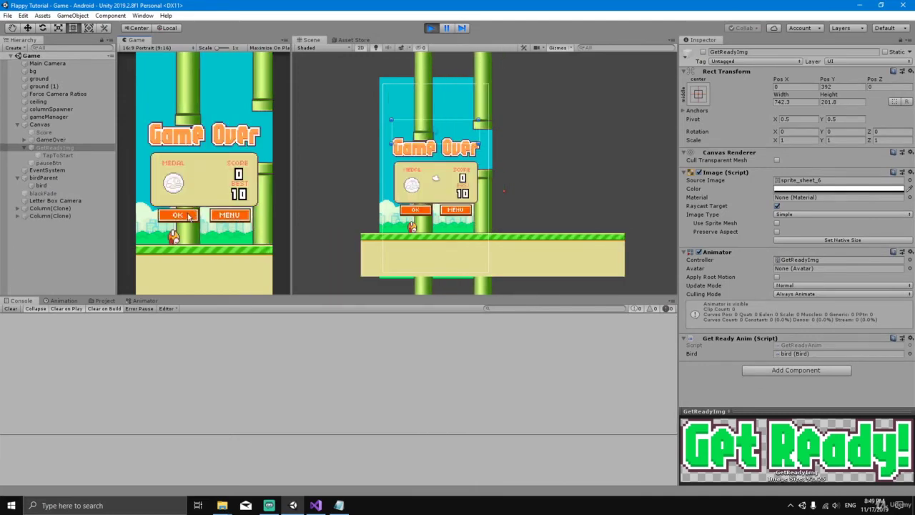
{"action": "left_click", "coordinate": [193, 214]}
{"action": "left_click_drag", "start_coordinate": [308, 306], "coordinate": [308, 408]}
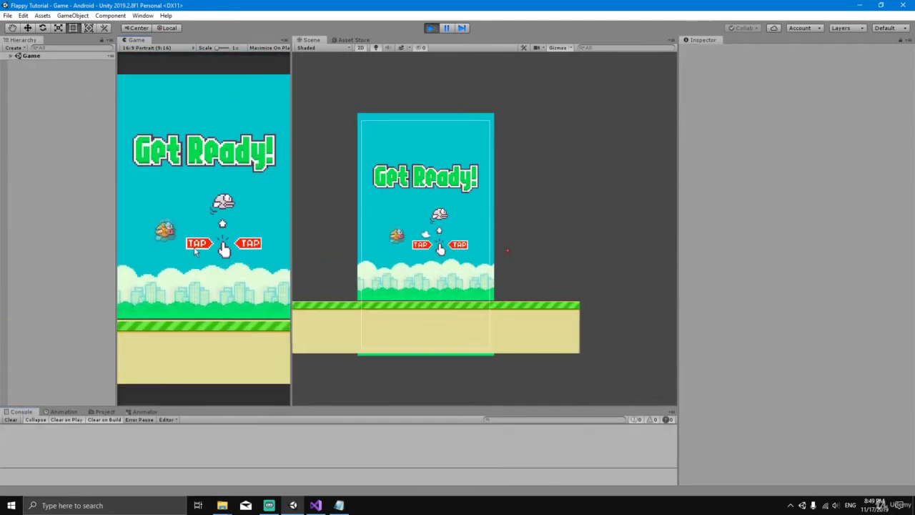
{"action": "left_click", "coordinate": [194, 246]}
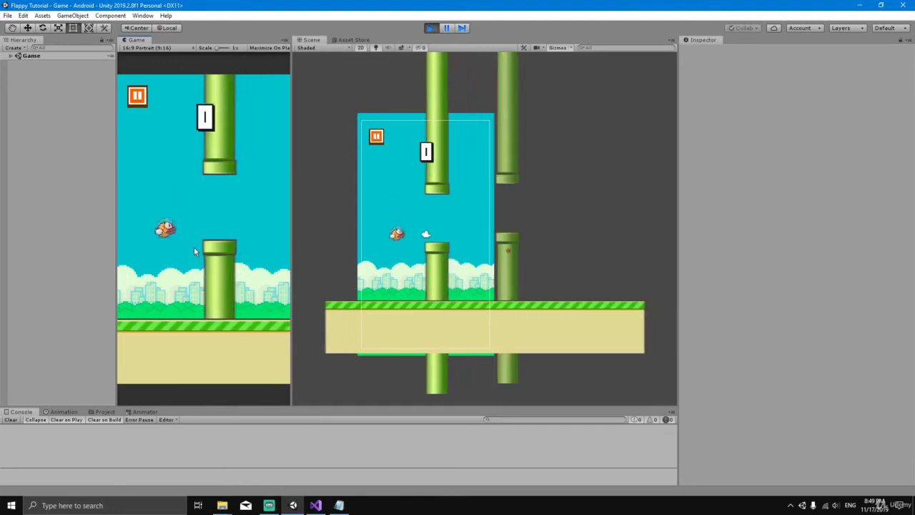
{"action": "left_click", "coordinate": [194, 246]}
{"action": "left_click", "coordinate": [194, 246]}
{"action": "left_click", "coordinate": [194, 246]}
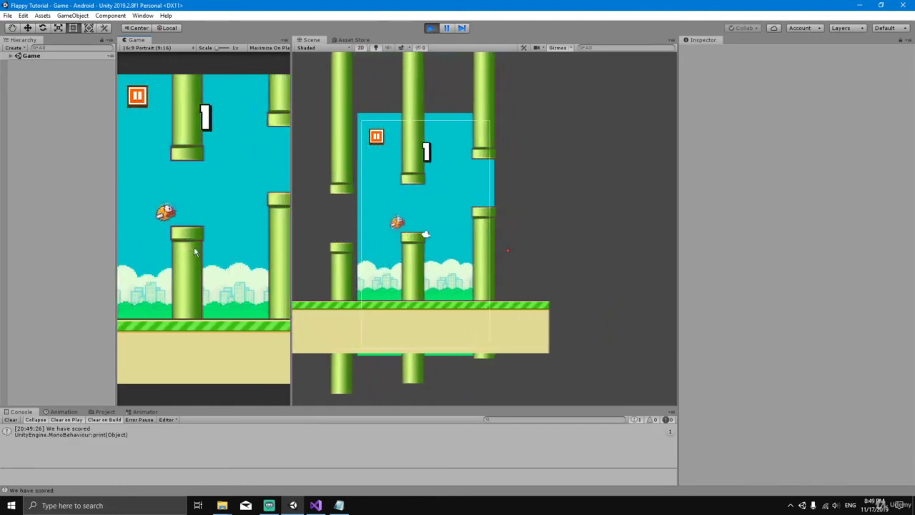
{"action": "left_click", "coordinate": [194, 246]}
{"action": "left_click", "coordinate": [194, 246]}
{"action": "left_click", "coordinate": [194, 246]}
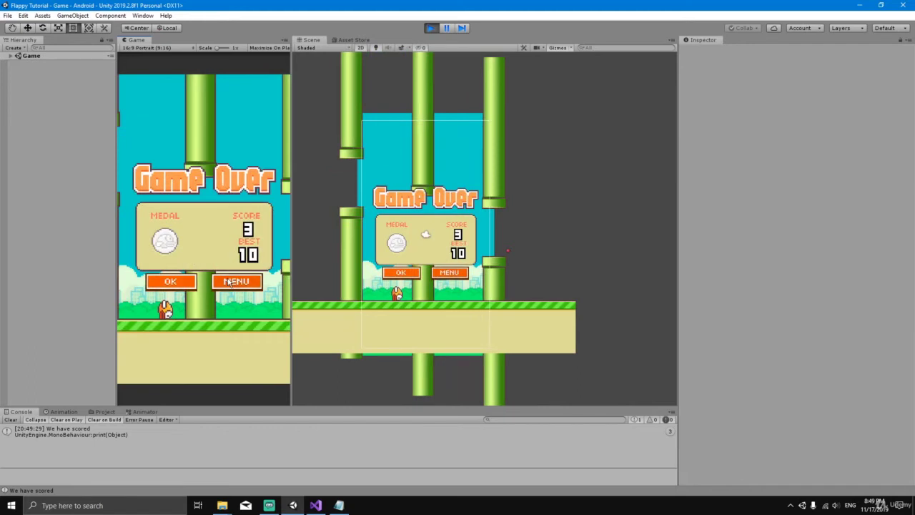
Step: Play several more rounds, restarting from Game Over each time without the exception
{"action": "left_click", "coordinate": [228, 282]}
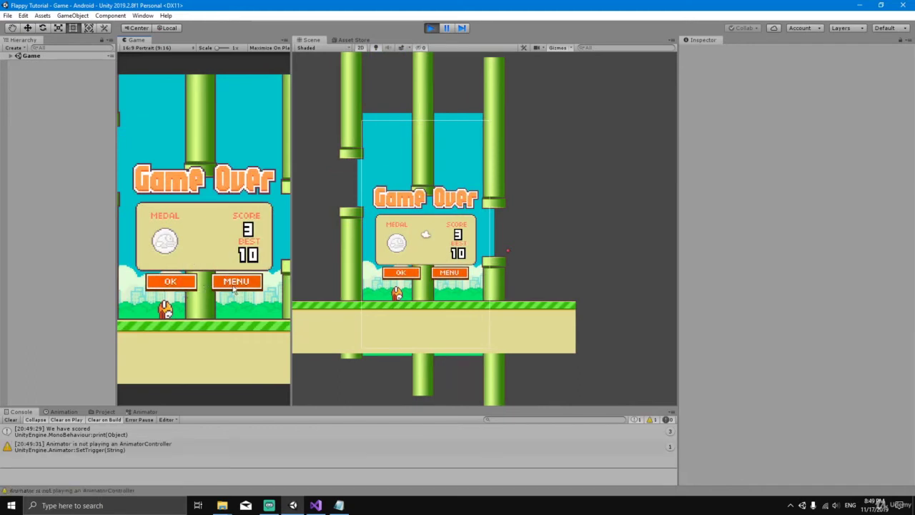
{"action": "left_click", "coordinate": [173, 281]}
{"action": "left_click", "coordinate": [183, 238]}
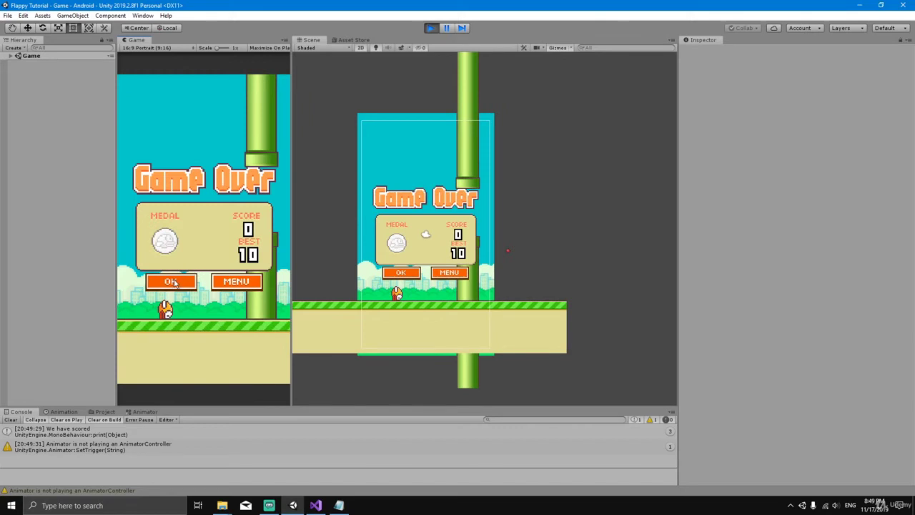
{"action": "left_click", "coordinate": [174, 282]}
{"action": "left_click", "coordinate": [176, 243]}
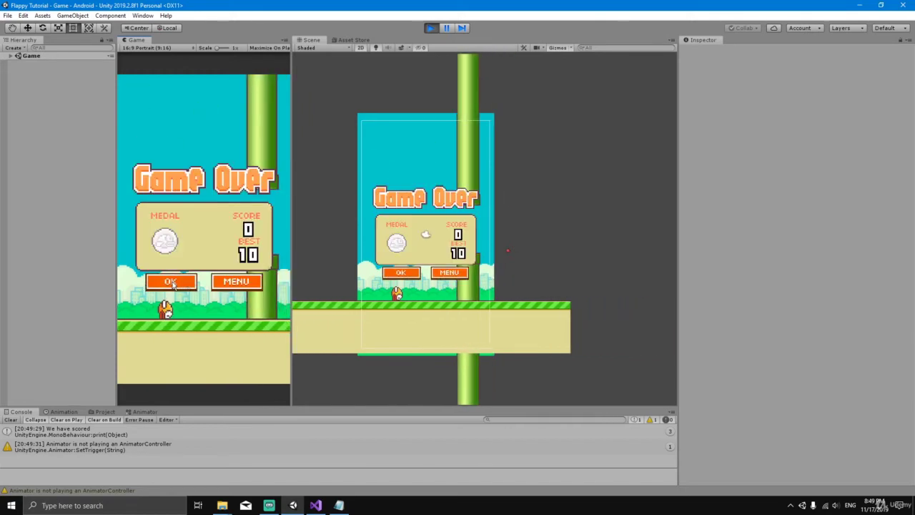
{"action": "left_click", "coordinate": [173, 283]}
{"action": "left_click", "coordinate": [178, 272]}
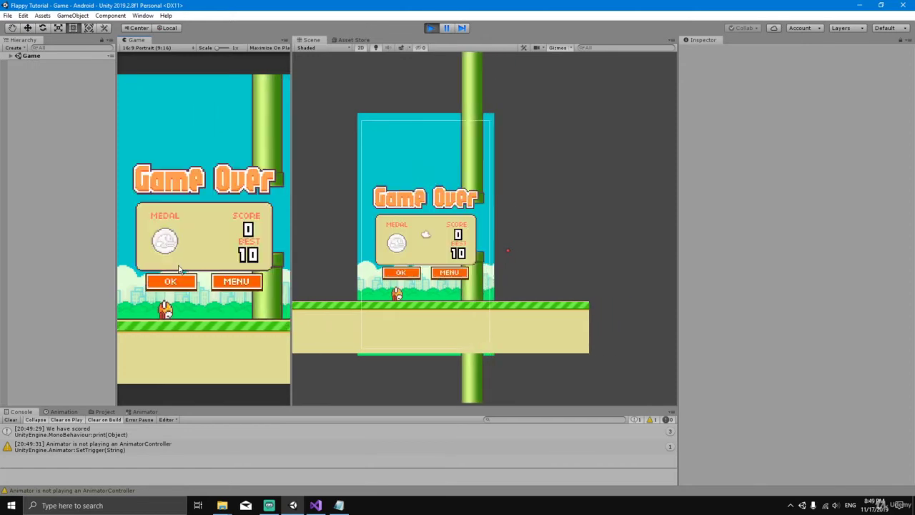
{"action": "left_click", "coordinate": [171, 281]}
{"action": "left_click", "coordinate": [431, 28]}
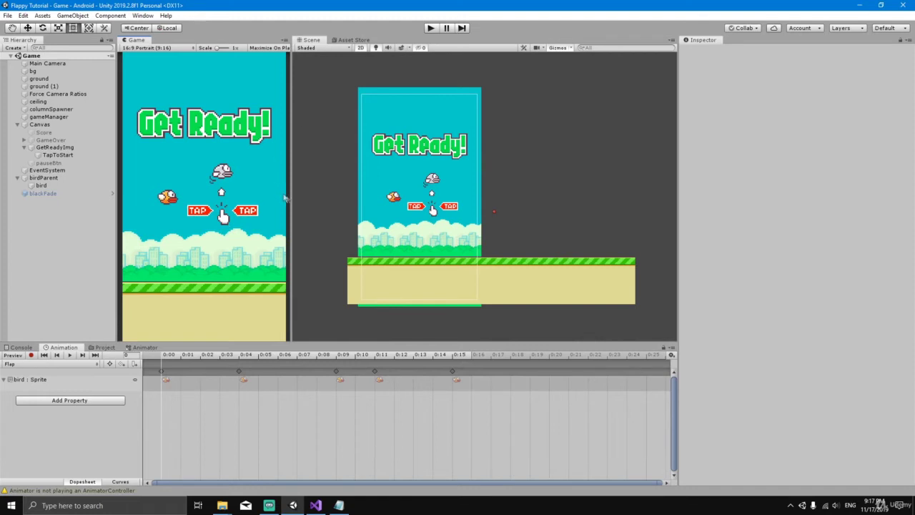
{"action": "left_click_drag", "start_coordinate": [291, 197], "coordinate": [293, 194]}
{"action": "left_click", "coordinate": [431, 28]}
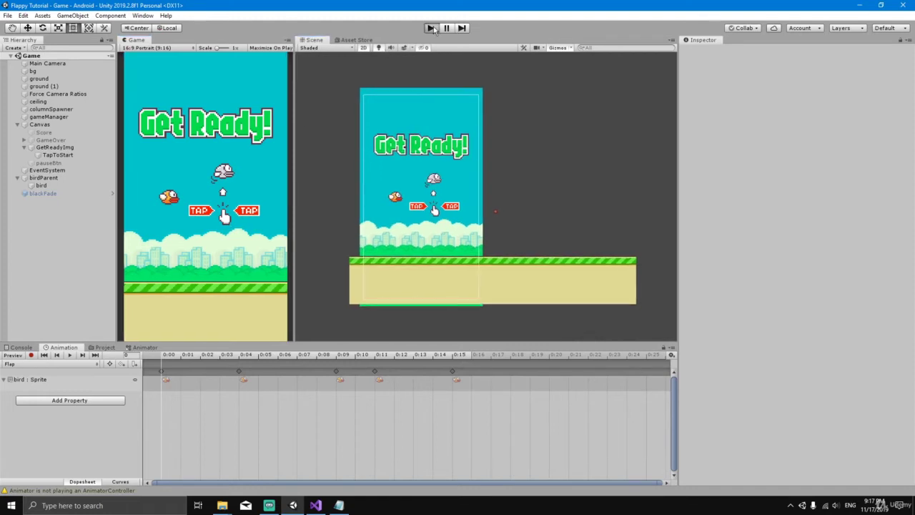
{"action": "left_click", "coordinate": [197, 230]}
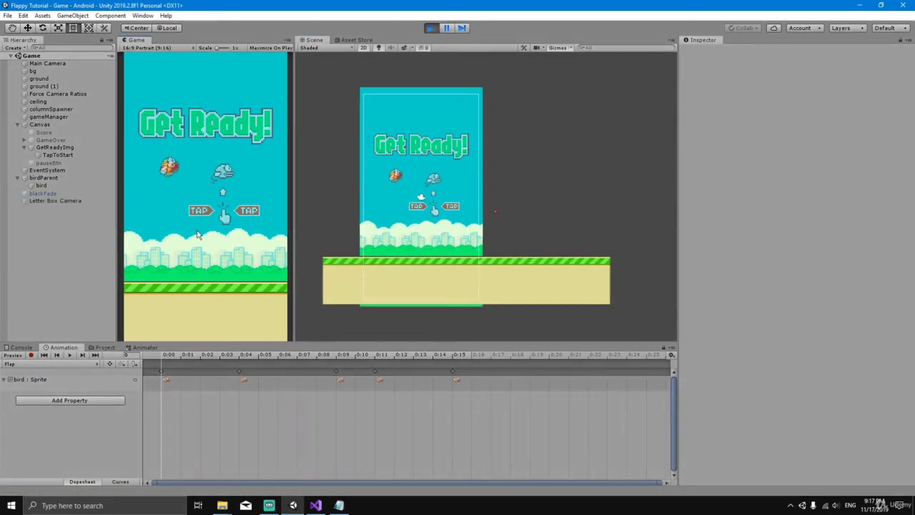
{"action": "left_click", "coordinate": [182, 250]}
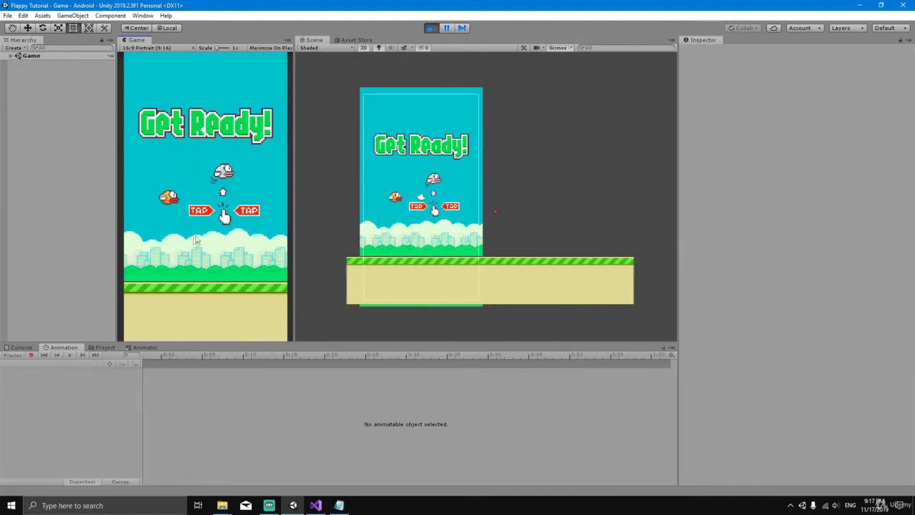
{"action": "left_click", "coordinate": [198, 240]}
{"action": "left_click", "coordinate": [198, 240]}
{"action": "left_click", "coordinate": [198, 240]}
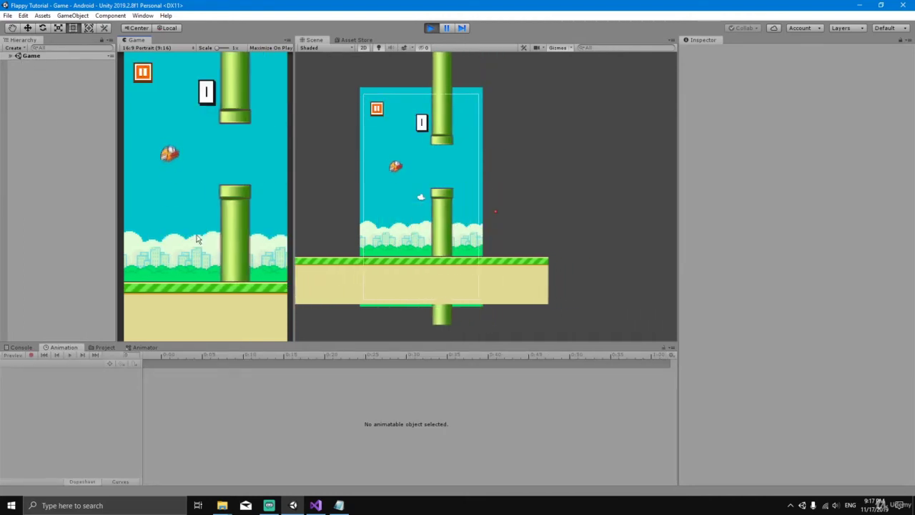
{"action": "left_click", "coordinate": [197, 240]}
{"action": "left_click", "coordinate": [197, 240]}
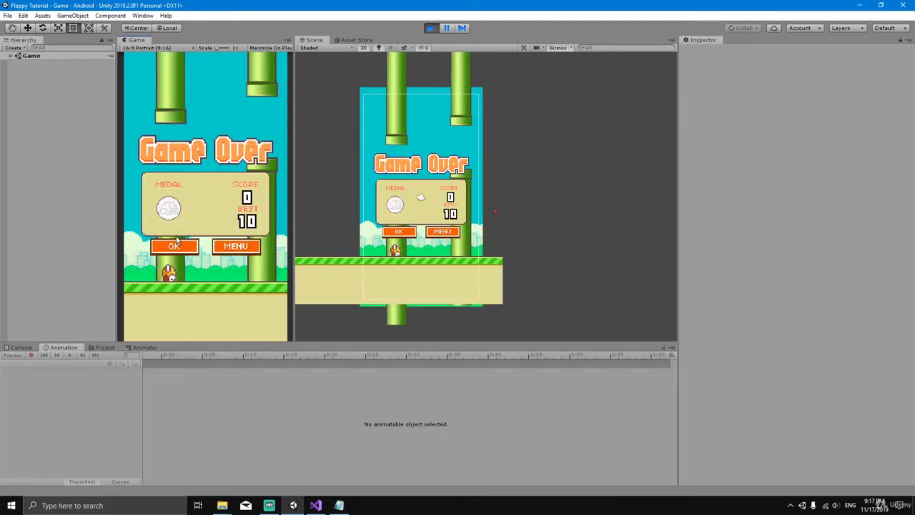
{"action": "left_click", "coordinate": [183, 246]}
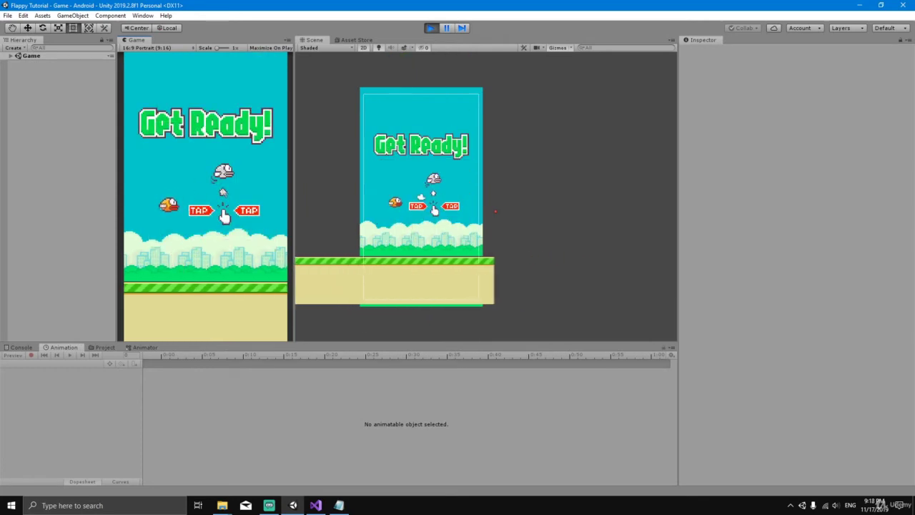
{"action": "left_click", "coordinate": [199, 215]}
{"action": "left_click", "coordinate": [199, 217]}
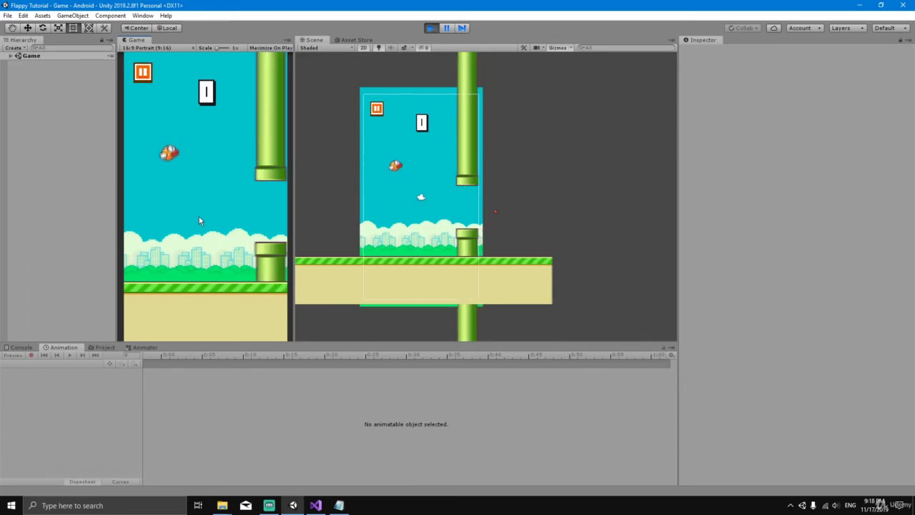
{"action": "left_click", "coordinate": [199, 217]}
{"action": "left_click", "coordinate": [199, 217]}
{"action": "left_click", "coordinate": [198, 217]}
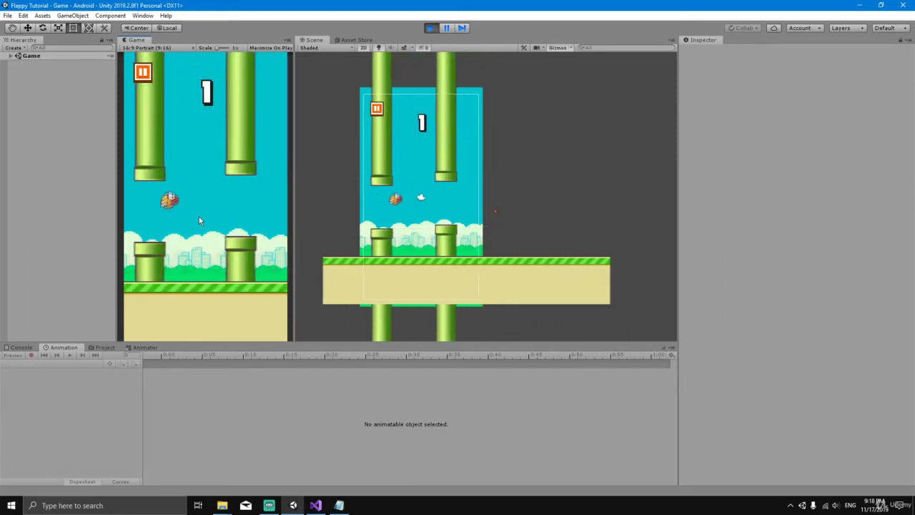
{"action": "left_click", "coordinate": [188, 246]}
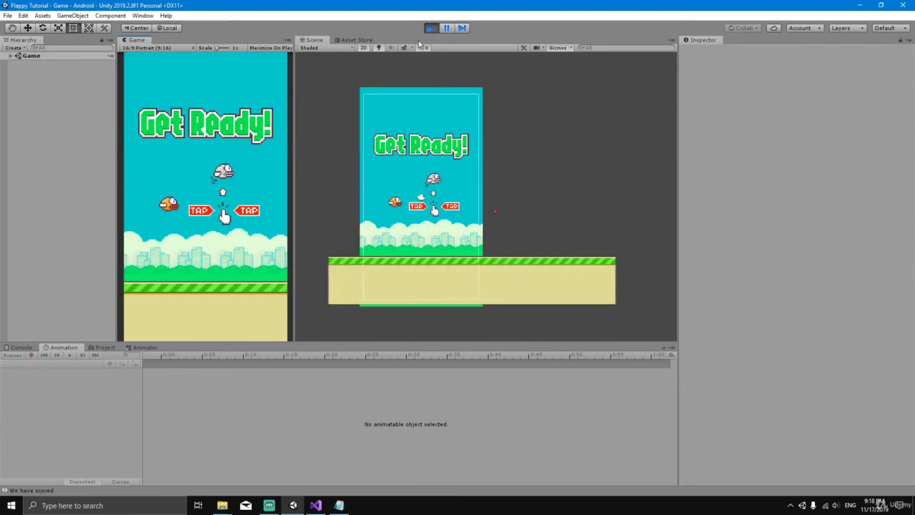
{"action": "key", "text": "ctrl+p"}
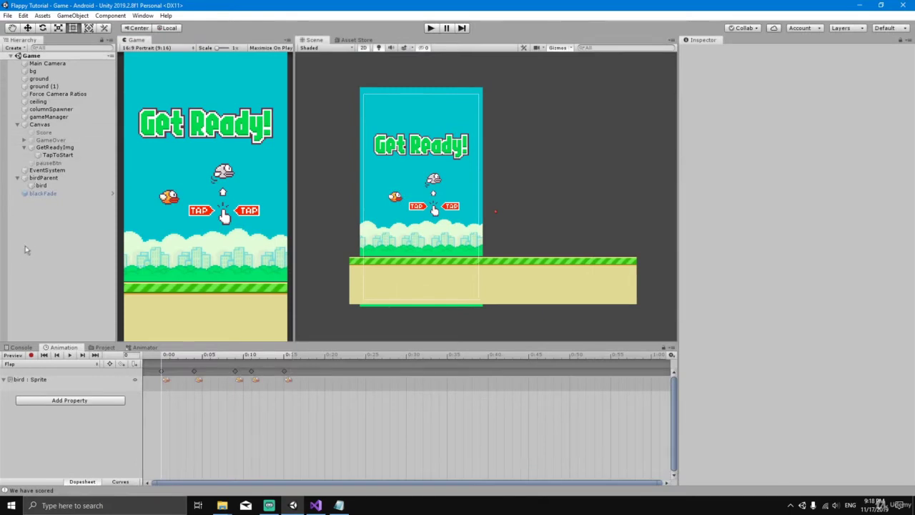
Step: Drag the white sprite_sheet_35 from Assets/sprites into the Hierarchy and rename it hitEffect
{"action": "left_click", "coordinate": [104, 348]}
{"action": "scroll", "coordinate": [34, 445], "scroll_direction": "down", "scroll_amount": 1}
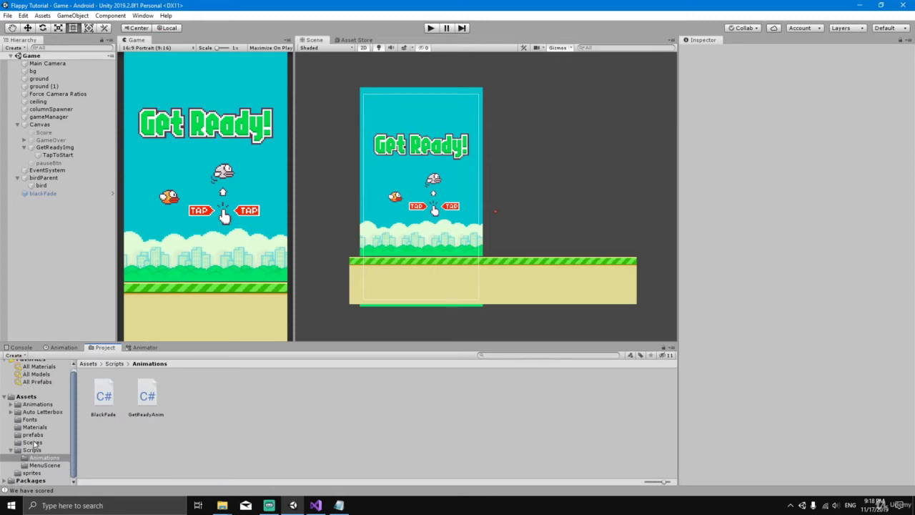
{"action": "left_click", "coordinate": [32, 472]}
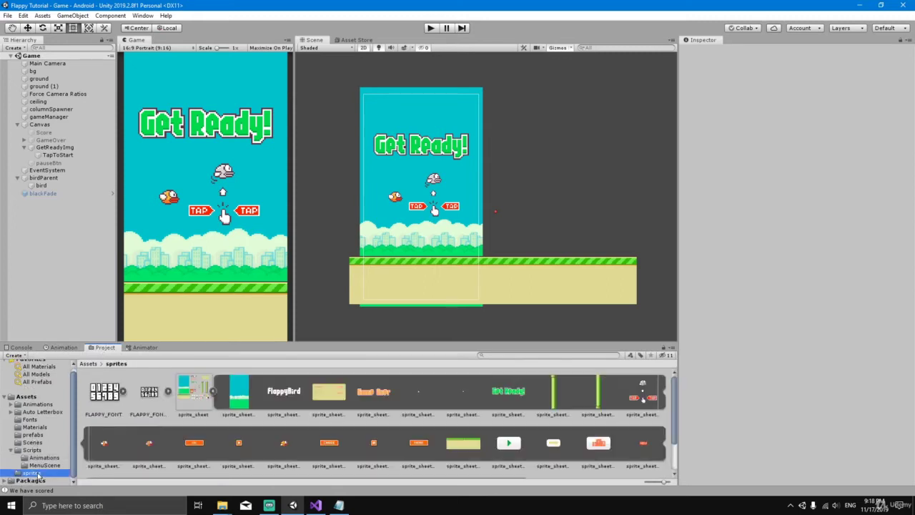
{"action": "scroll", "coordinate": [400, 422], "scroll_direction": "down", "scroll_amount": 2}
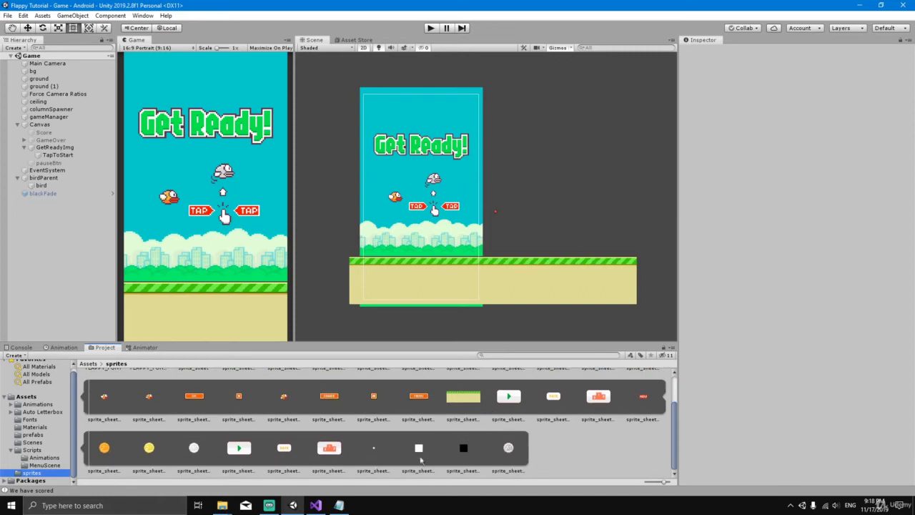
{"action": "left_click", "coordinate": [419, 449]}
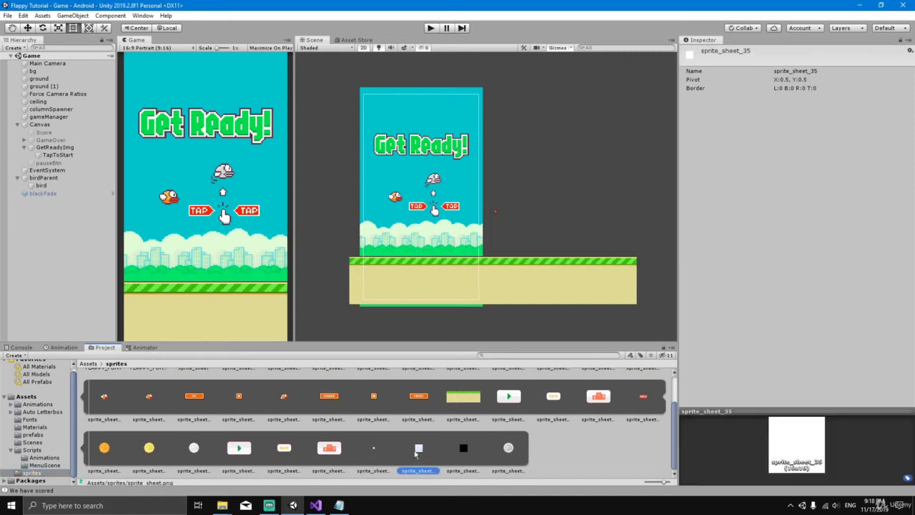
{"action": "left_click_drag", "start_coordinate": [419, 452], "coordinate": [73, 204]}
{"action": "left_click", "coordinate": [760, 52]}
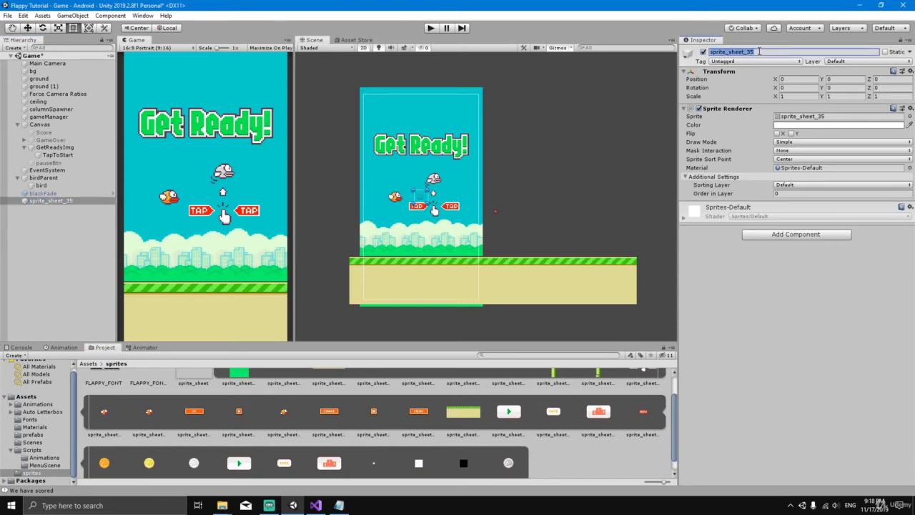
{"action": "type", "text": "hitEffect"}
{"action": "key", "text": "Return"}
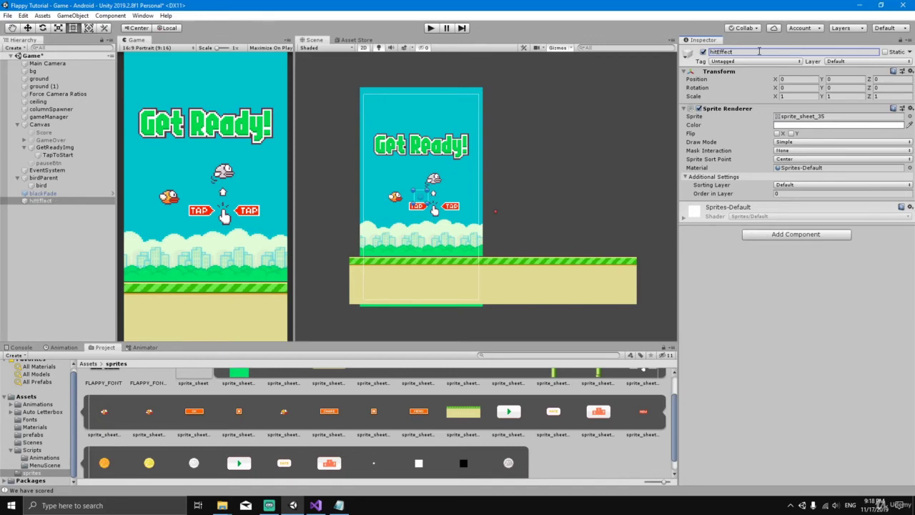
{"action": "left_click", "coordinate": [39, 201]}
Step: Create hitEffect's 'hit' animation clip, saved in a new Assets/Animations/hitEffect folder
{"action": "left_click", "coordinate": [61, 347]}
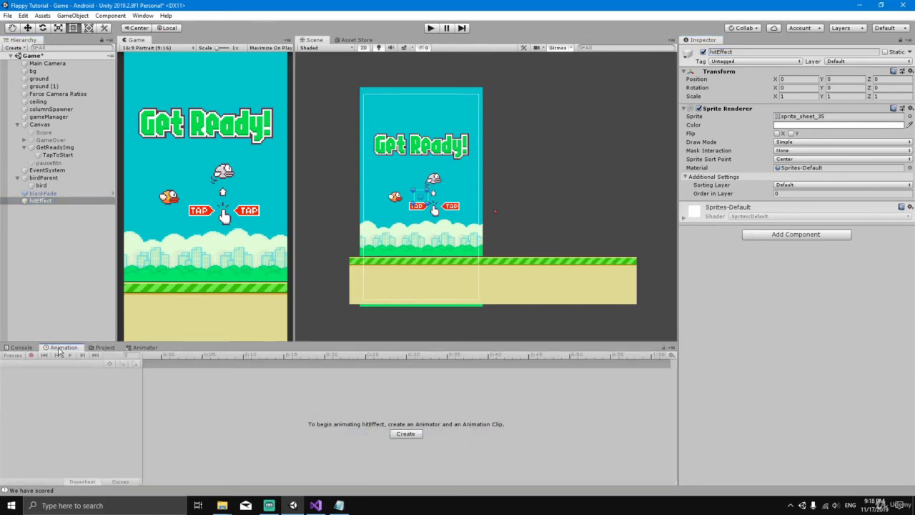
{"action": "left_click", "coordinate": [406, 434]}
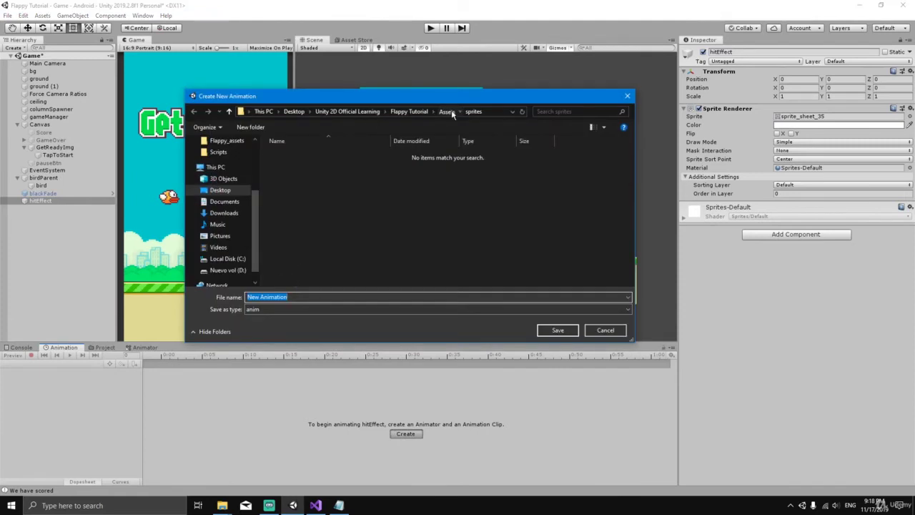
{"action": "left_click", "coordinate": [448, 113]}
{"action": "double_click", "coordinate": [321, 155]}
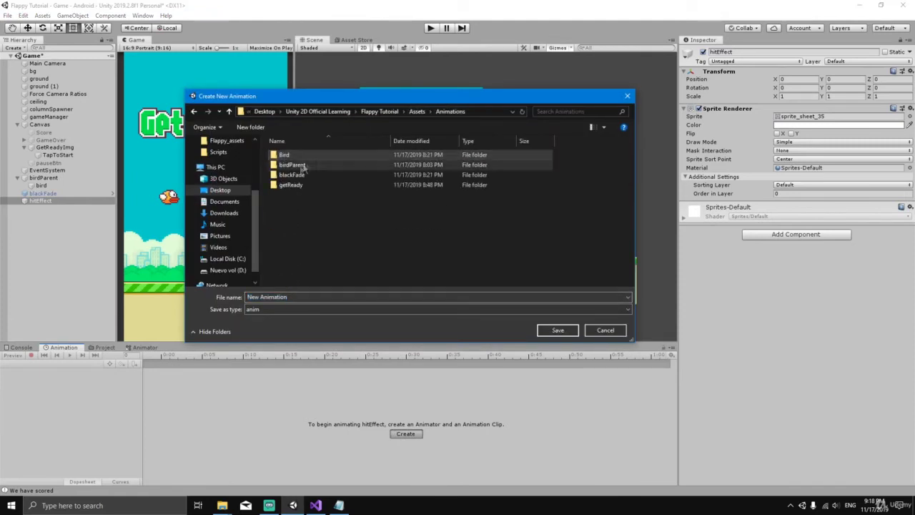
{"action": "left_click", "coordinate": [269, 128]}
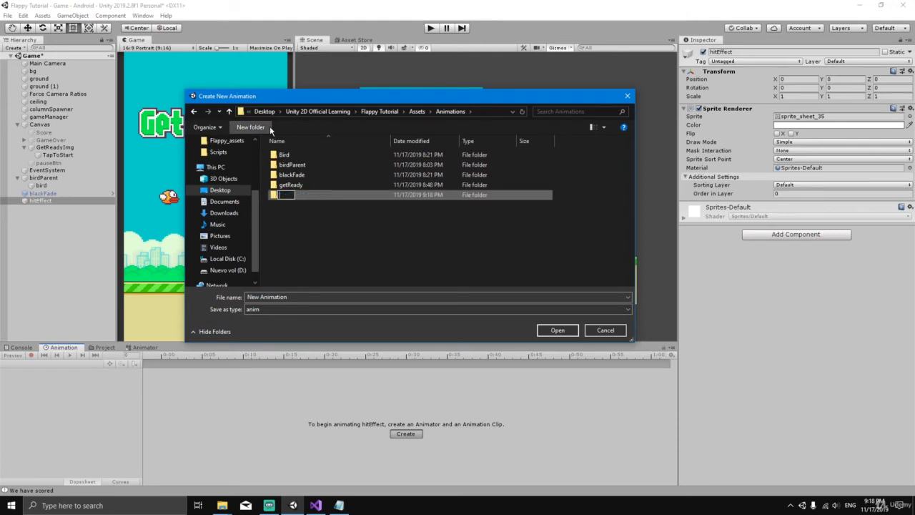
{"action": "type", "text": "hitEffect"}
{"action": "key", "text": "Return"}
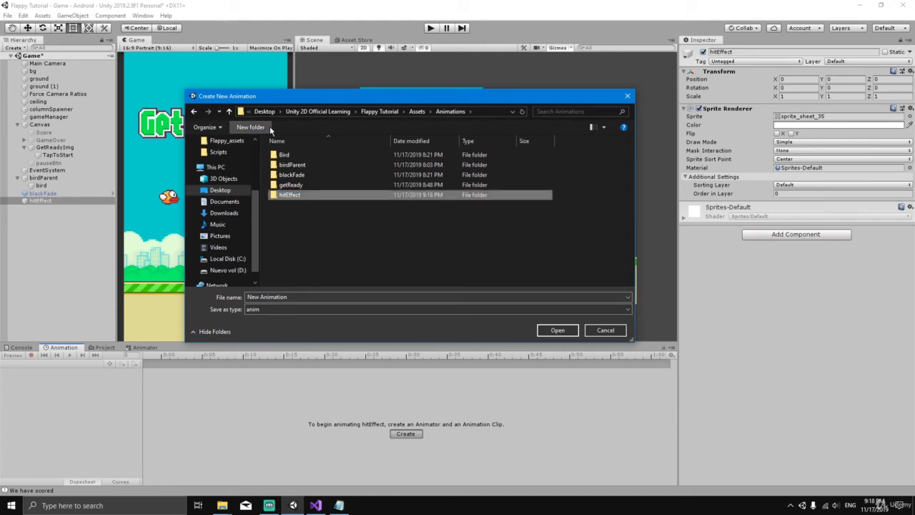
{"action": "double_click", "coordinate": [312, 200]}
{"action": "left_click", "coordinate": [307, 295]}
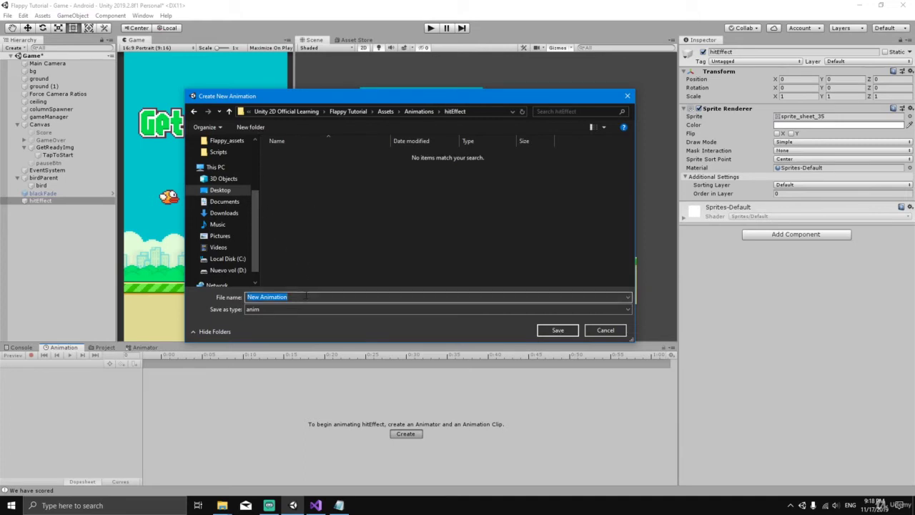
{"action": "key", "text": "BackSpace"}
{"action": "left_click", "coordinate": [556, 330]}
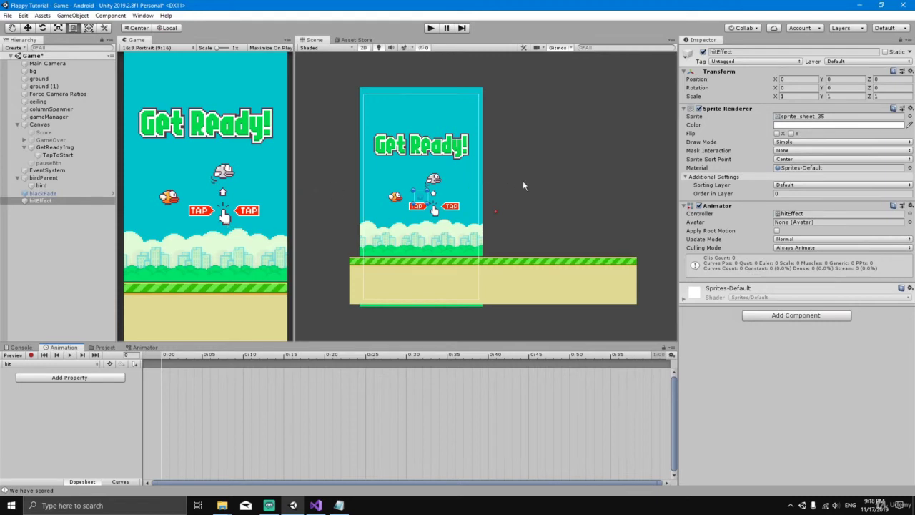
Step: Put hitEffect's Sprite Renderer on the Effects sorting layer
{"action": "middle_click_drag", "start_coordinate": [523, 185], "coordinate": [507, 191]}
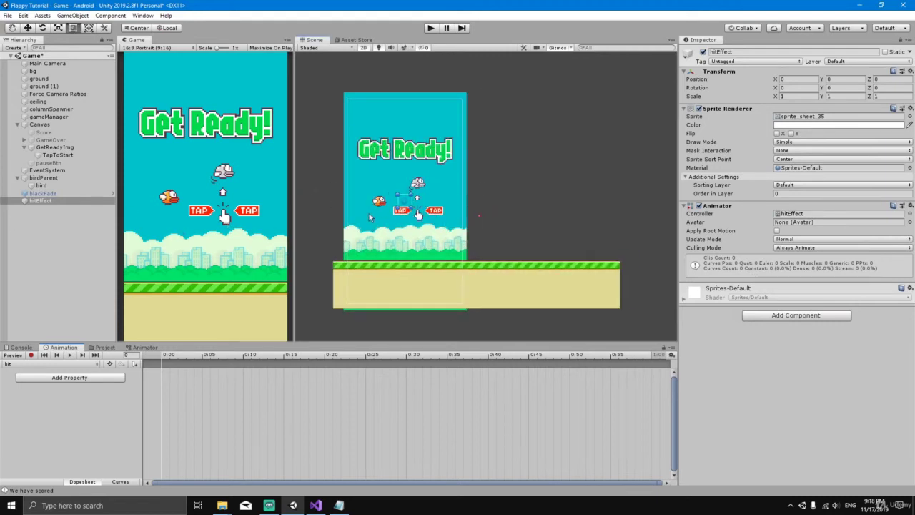
{"action": "left_click", "coordinate": [36, 201]}
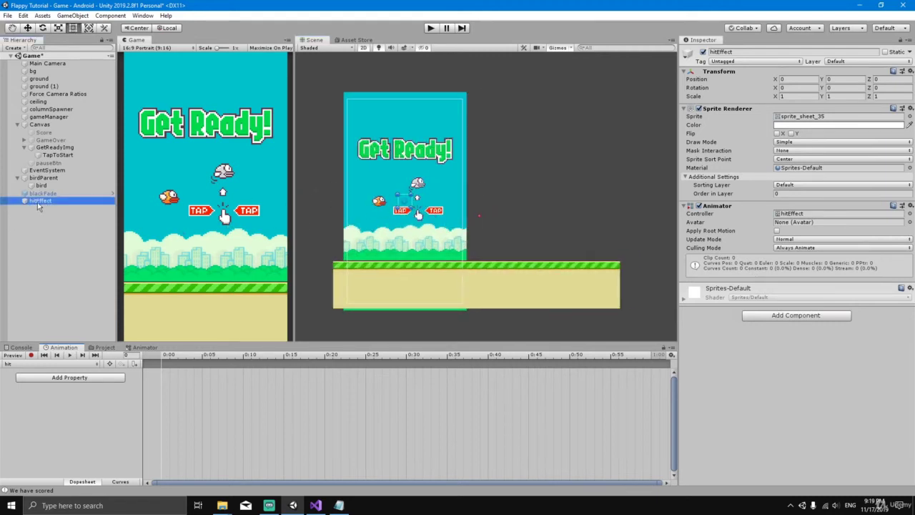
{"action": "left_click_drag", "start_coordinate": [44, 201], "coordinate": [66, 205]}
{"action": "left_click", "coordinate": [785, 185]}
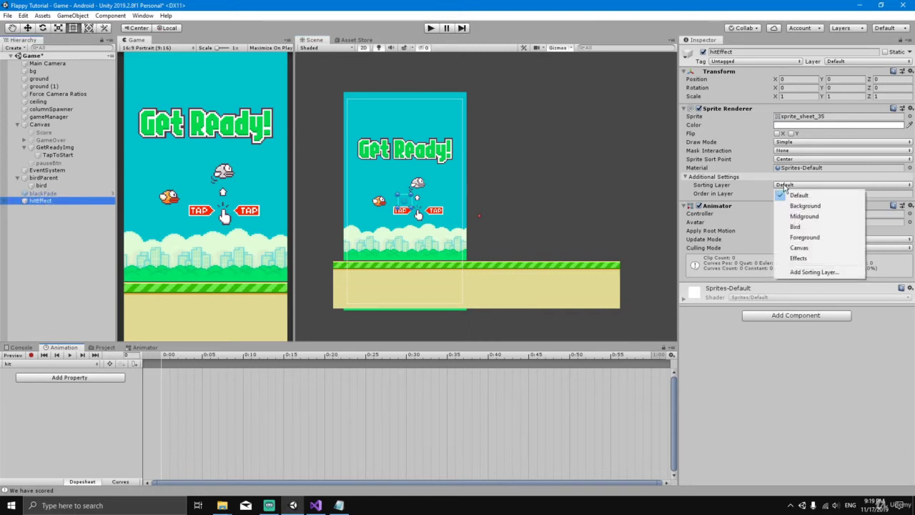
{"action": "left_click", "coordinate": [807, 260]}
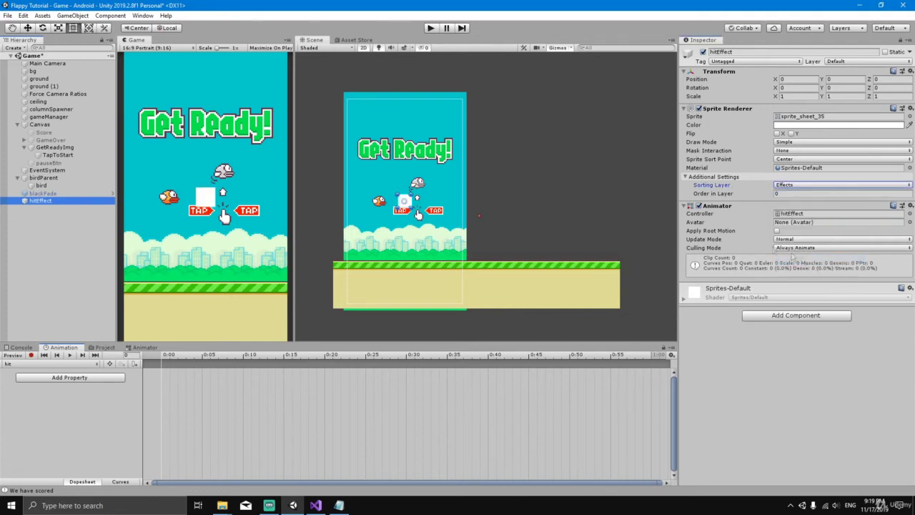
Step: Stretch the white sprite to about 10.42 × 16.70 to cover the camera frame
{"action": "middle_click_drag", "start_coordinate": [491, 189], "coordinate": [542, 189]}
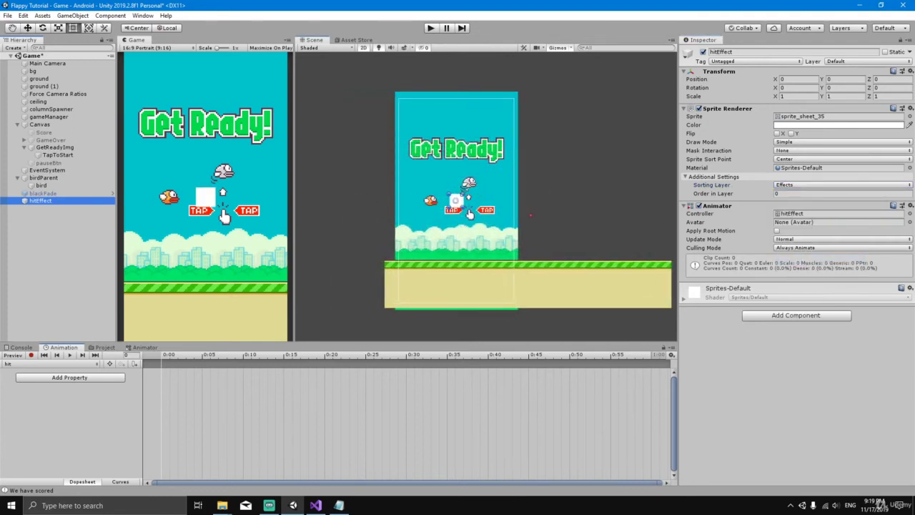
{"action": "left_click_drag", "start_coordinate": [462, 194], "coordinate": [529, 85]}
{"action": "left_click_drag", "start_coordinate": [451, 206], "coordinate": [389, 210]}
{"action": "left_click_drag", "start_coordinate": [528, 210], "coordinate": [531, 316]}
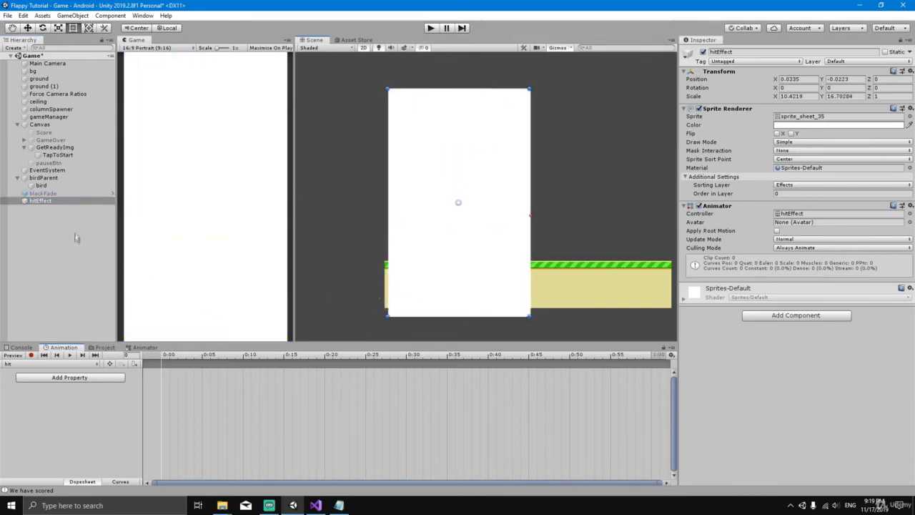
Step: Start recording and key the white overlay's colour alpha at 0 on frame 0
{"action": "left_click", "coordinate": [32, 355]}
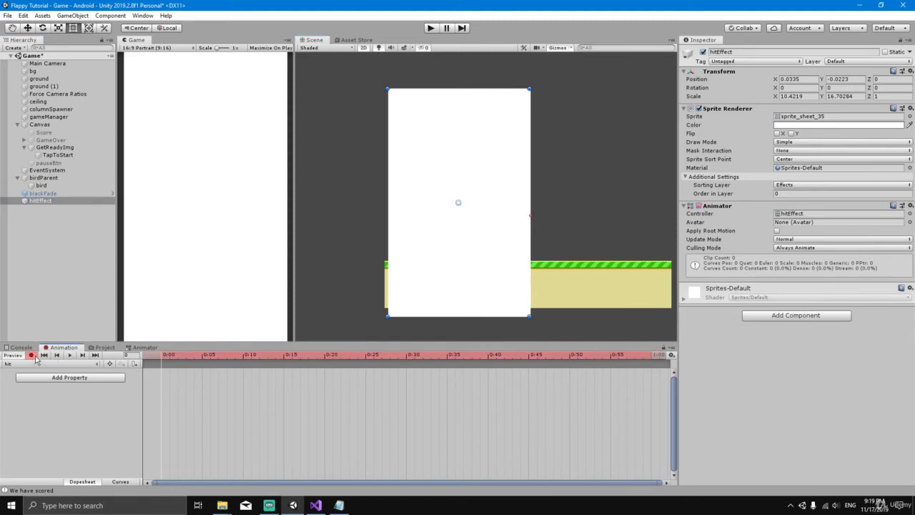
{"action": "left_click", "coordinate": [807, 125]}
{"action": "left_click_drag", "start_coordinate": [343, 306], "coordinate": [268, 311]}
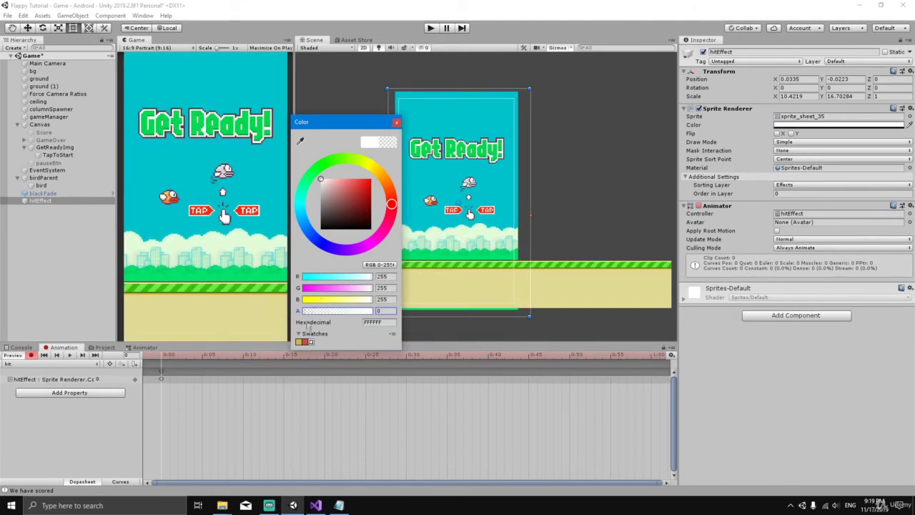
{"action": "left_click", "coordinate": [398, 124]}
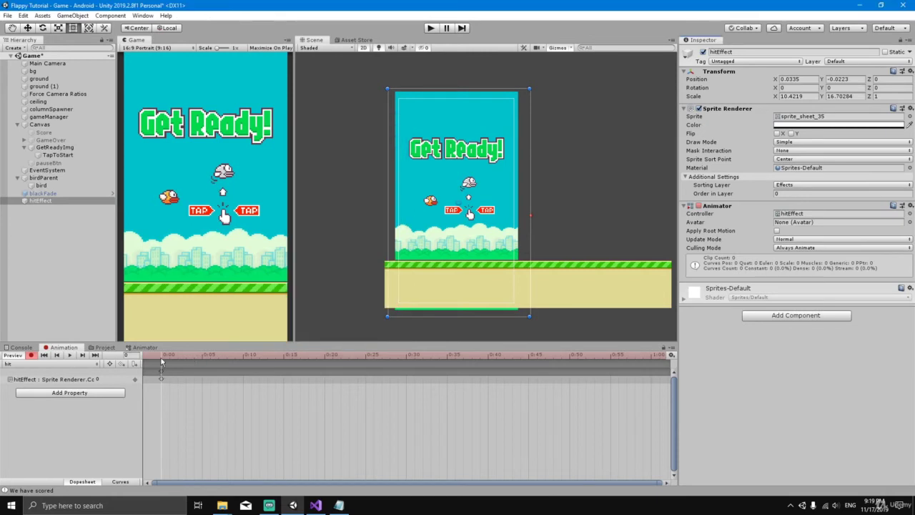
Step: Key the overlay fully opaque, alpha 255, at frame 5
{"action": "left_click_drag", "start_coordinate": [161, 362], "coordinate": [243, 356]}
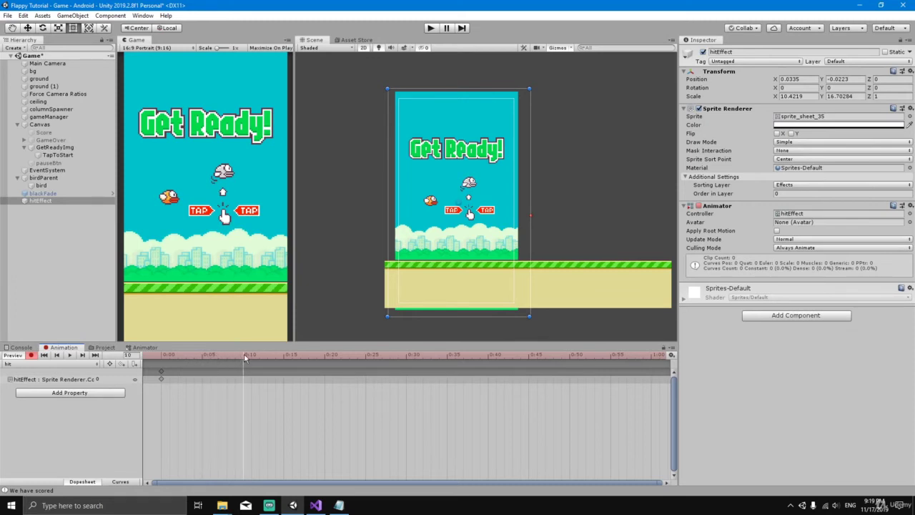
{"action": "left_click_drag", "start_coordinate": [244, 356], "coordinate": [204, 356]}
{"action": "left_click", "coordinate": [791, 126]}
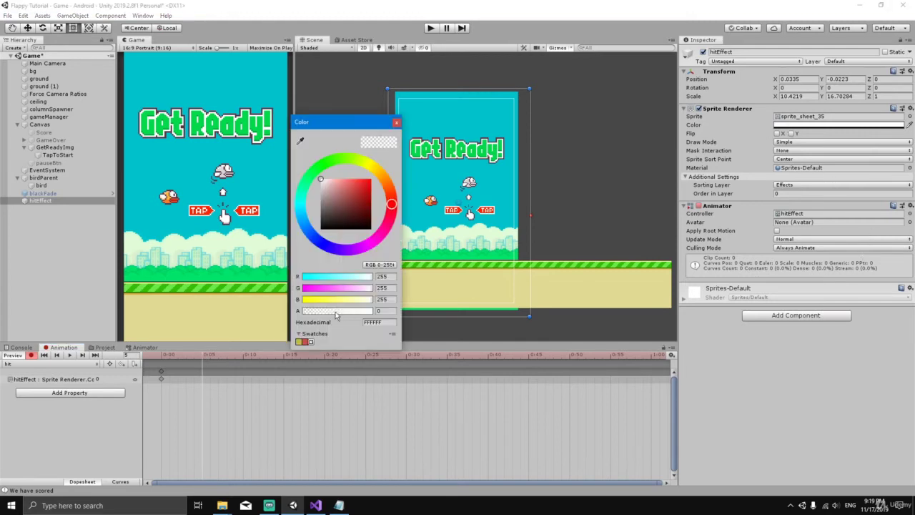
{"action": "left_click_drag", "start_coordinate": [341, 312], "coordinate": [377, 315]}
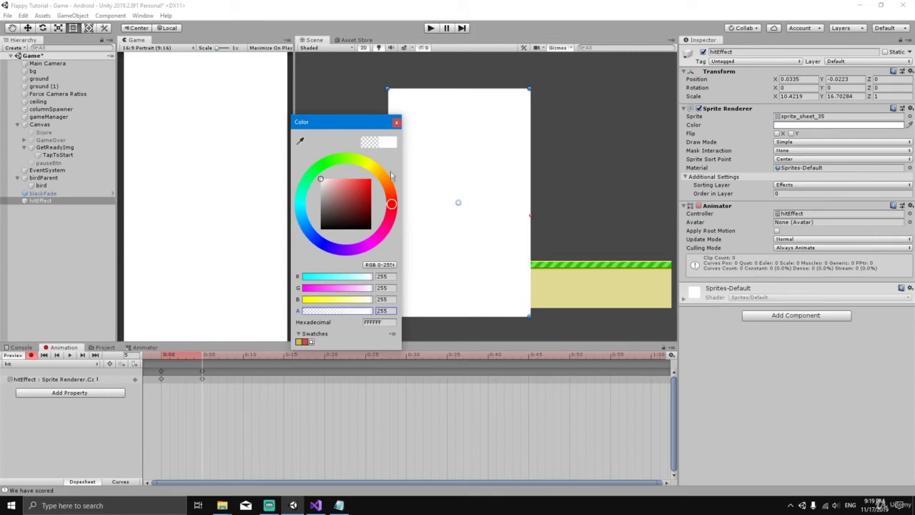
{"action": "left_click", "coordinate": [397, 124]}
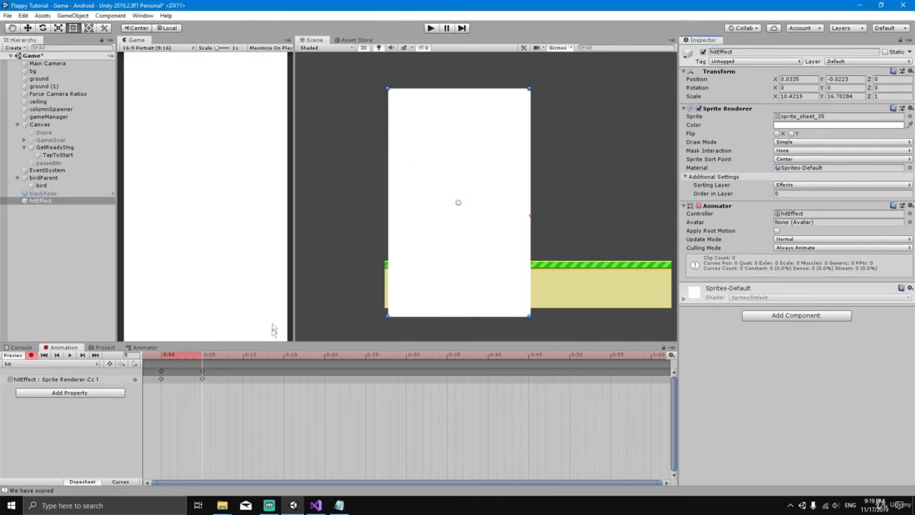
Step: Copy the transparent 0:00 keyframe to frame 10
{"action": "left_click", "coordinate": [243, 356]}
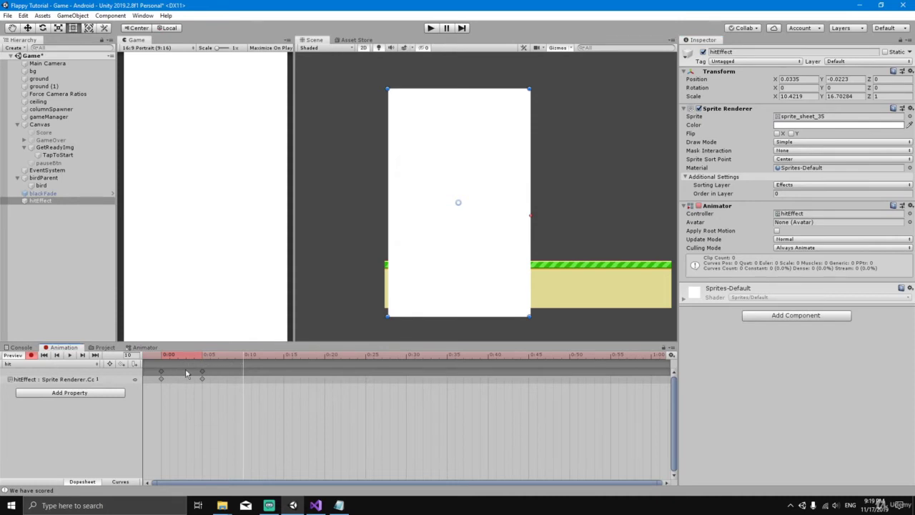
{"action": "left_click", "coordinate": [161, 372]}
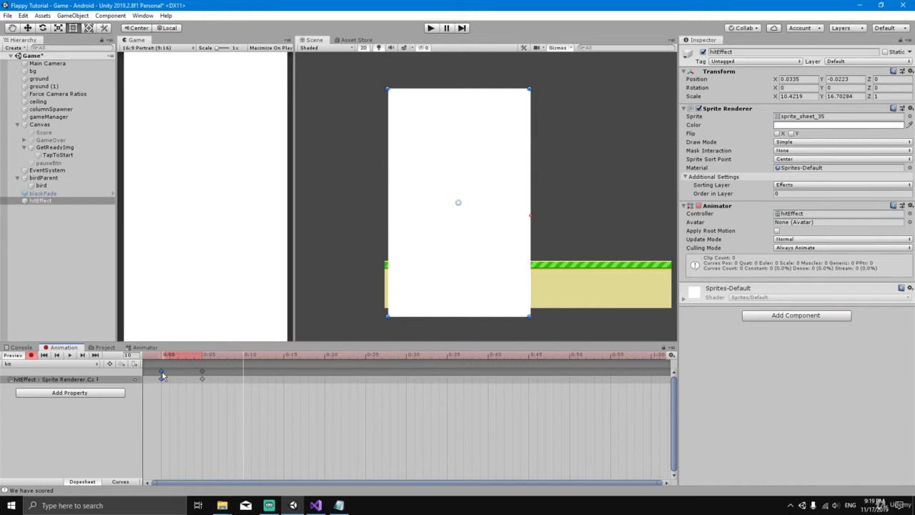
{"action": "left_click", "coordinate": [243, 362]}
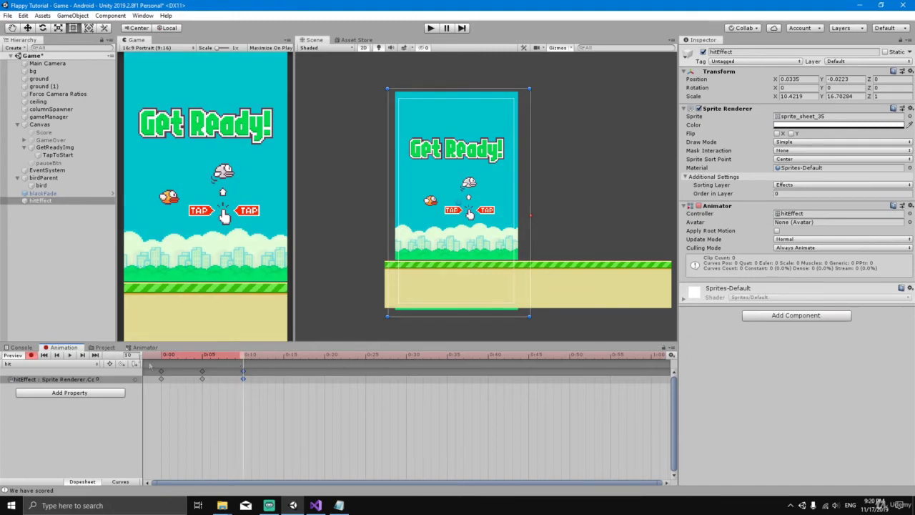
Step: Preview the flash animation, then stop recording keyframes
{"action": "left_click", "coordinate": [70, 356]}
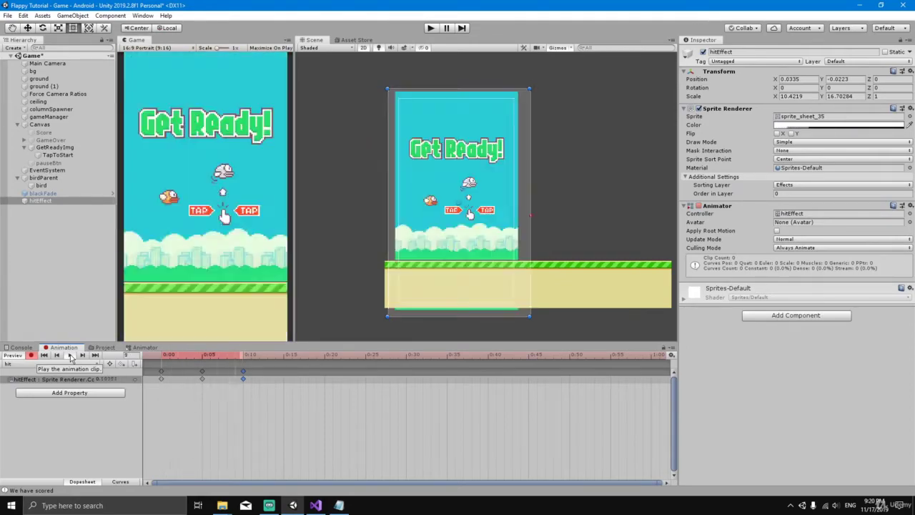
{"action": "left_click", "coordinate": [70, 356]}
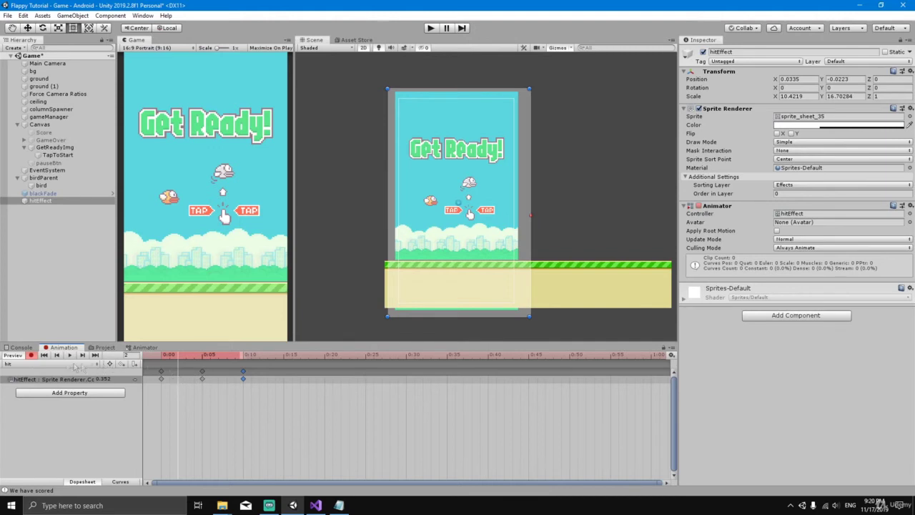
{"action": "left_click", "coordinate": [31, 355]}
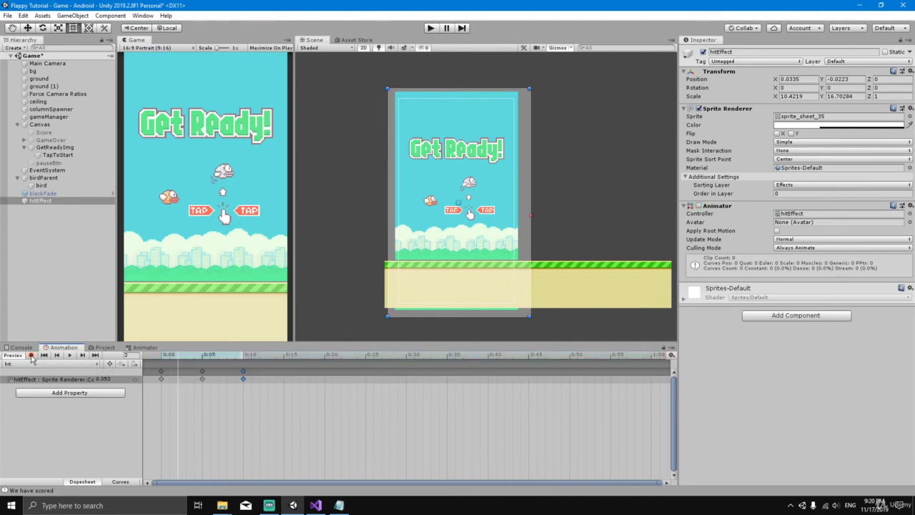
{"action": "left_click", "coordinate": [136, 349]}
Step: Turn off looping for the hit clip and reposition the hit and Any State nodes
{"action": "left_click", "coordinate": [392, 404]}
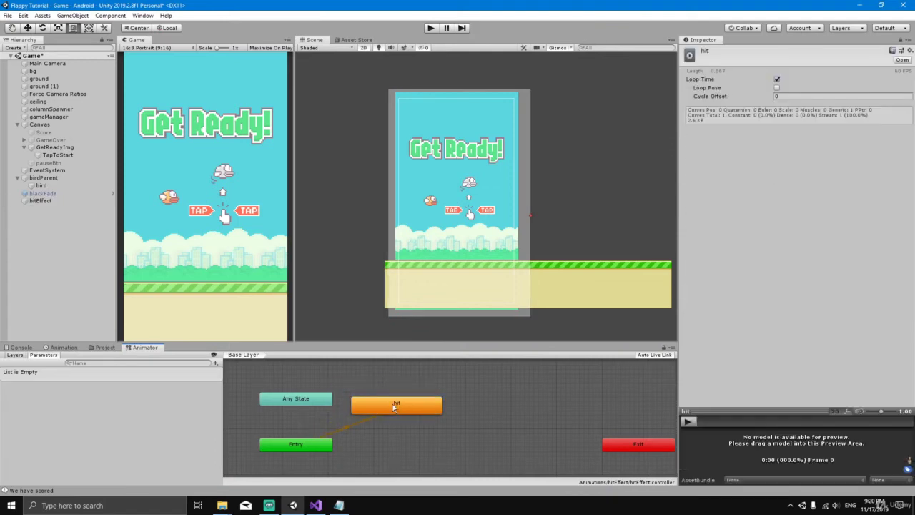
{"action": "left_click", "coordinate": [777, 79]}
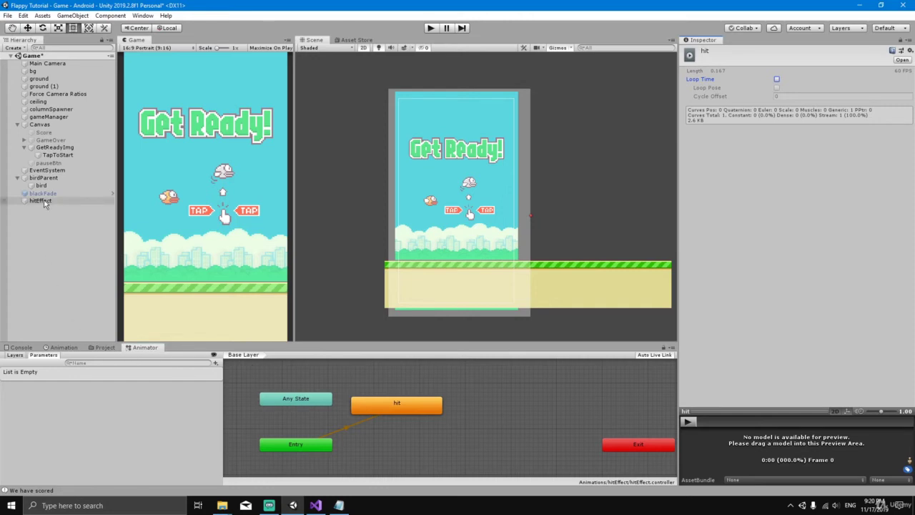
{"action": "left_click_drag", "start_coordinate": [383, 407], "coordinate": [392, 403]}
{"action": "left_click_drag", "start_coordinate": [302, 402], "coordinate": [289, 399]}
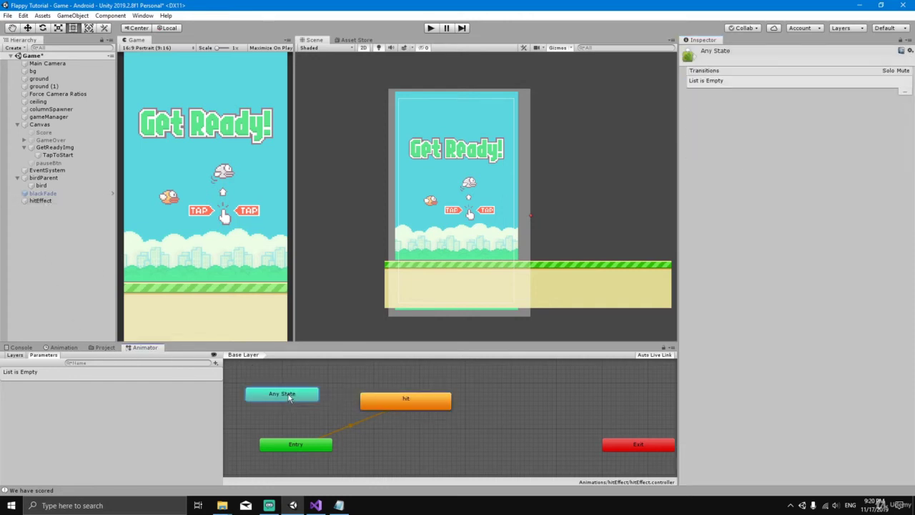
Step: Enlarge the Animator graph area and arrange Entry and hit nodes neatly
{"action": "scroll", "coordinate": [400, 419], "scroll_direction": "up", "scroll_amount": 3}
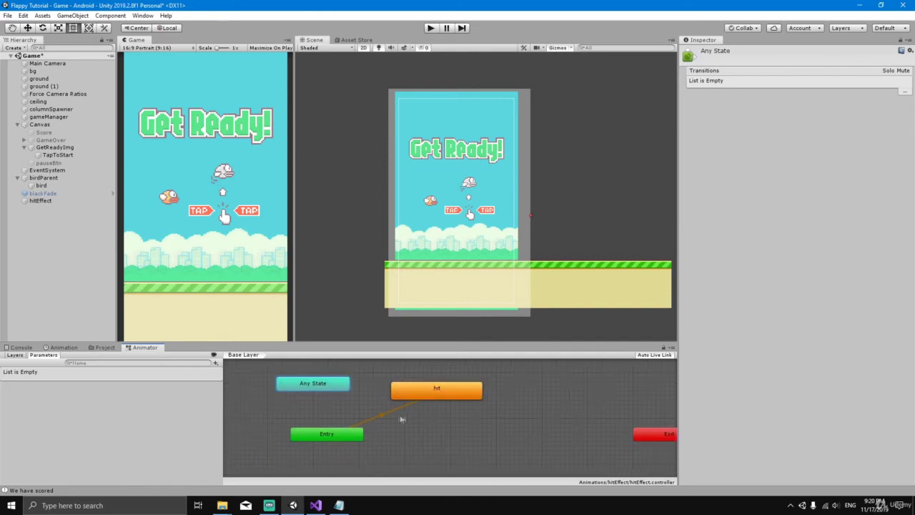
{"action": "scroll", "coordinate": [407, 409], "scroll_direction": "down", "scroll_amount": 2}
{"action": "left_click_drag", "start_coordinate": [433, 343], "coordinate": [437, 321]}
{"action": "scroll", "coordinate": [415, 401], "scroll_direction": "up", "scroll_amount": 3}
{"action": "scroll", "coordinate": [429, 402], "scroll_direction": "down", "scroll_amount": 4}
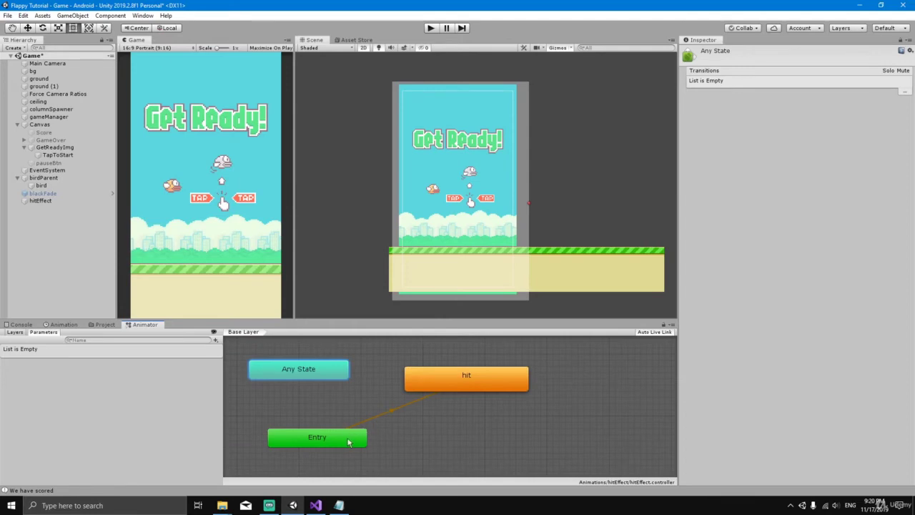
{"action": "left_click_drag", "start_coordinate": [348, 442], "coordinate": [340, 442]}
{"action": "left_click_drag", "start_coordinate": [439, 389], "coordinate": [427, 382]}
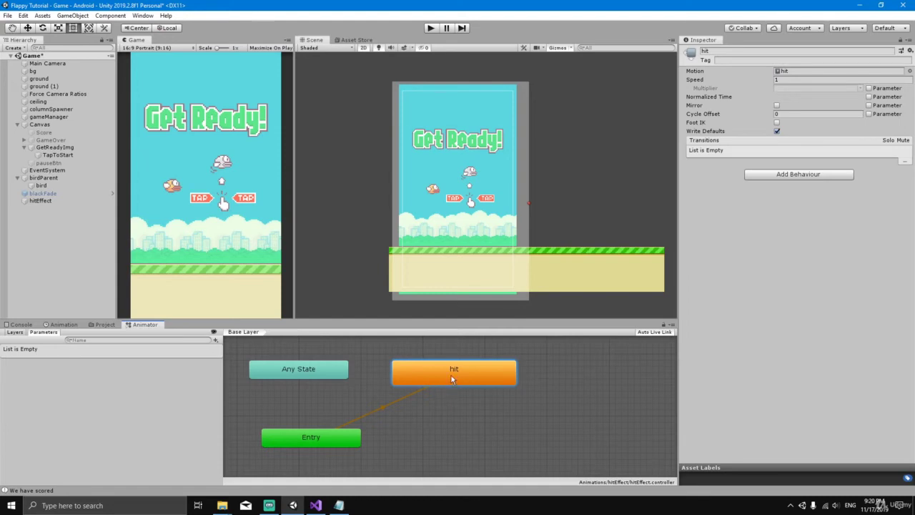
Step: Create an empty New State and set it as Entry's default state
{"action": "right_click", "coordinate": [433, 430]}
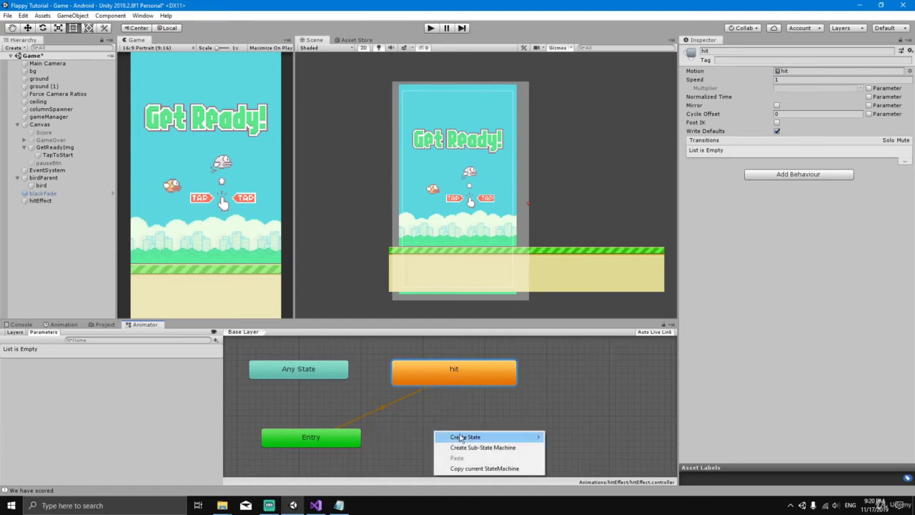
{"action": "mouse_move", "coordinate": [461, 438]}
{"action": "left_click", "coordinate": [567, 437]}
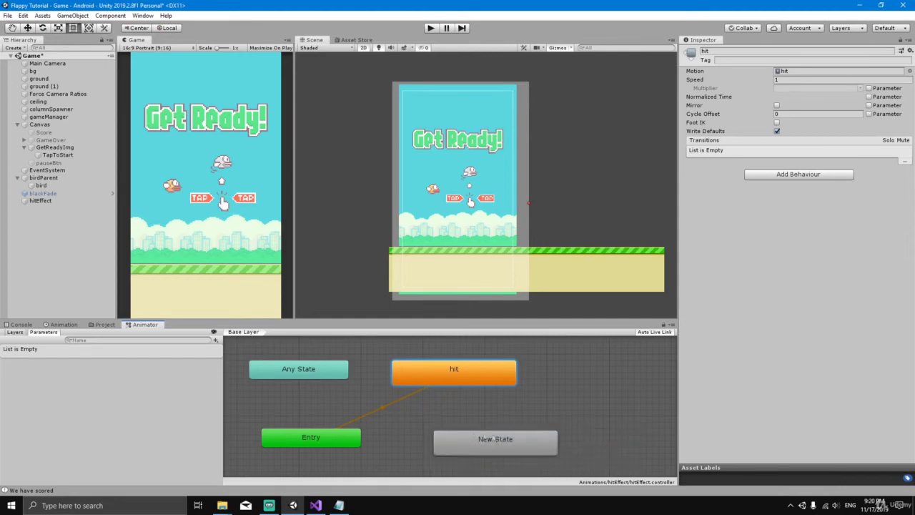
{"action": "right_click", "coordinate": [333, 437]}
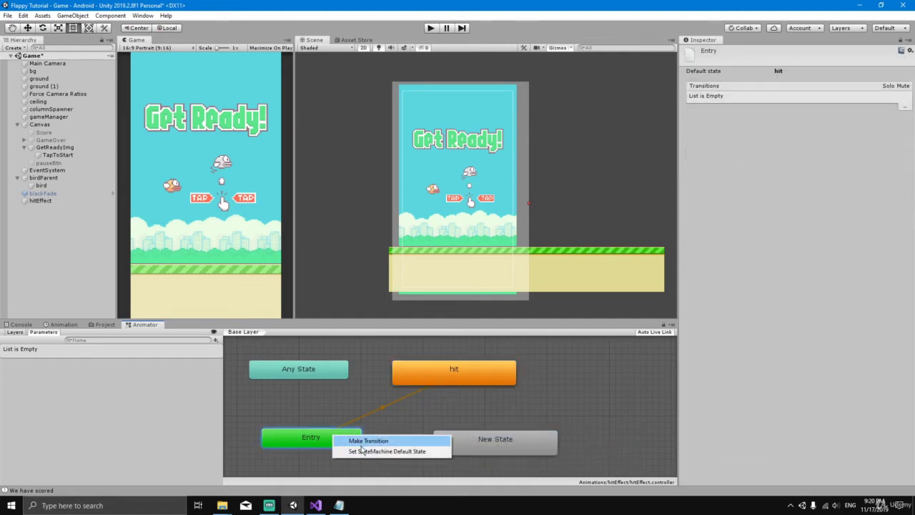
{"action": "left_click", "coordinate": [405, 451]}
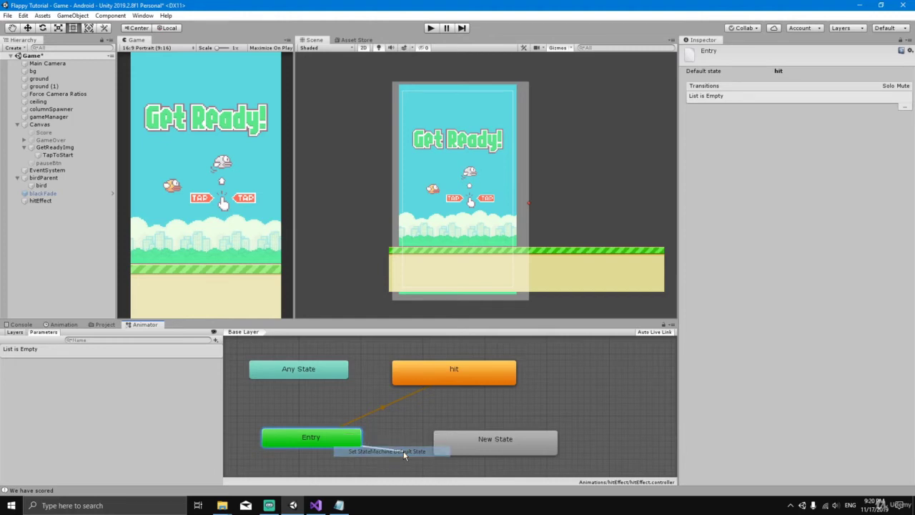
{"action": "left_click", "coordinate": [464, 443]}
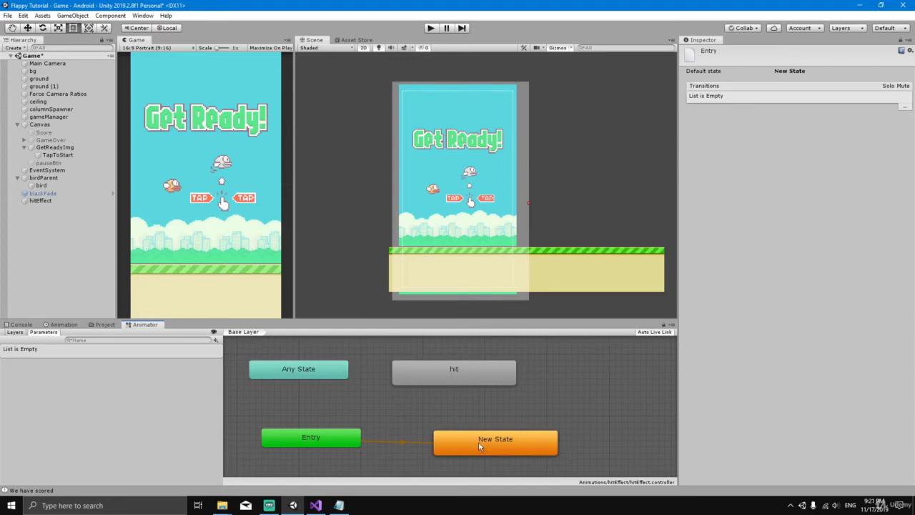
Step: Make a transition from New State to hit and select it
{"action": "right_click", "coordinate": [471, 436]}
{"action": "left_click", "coordinate": [509, 445]}
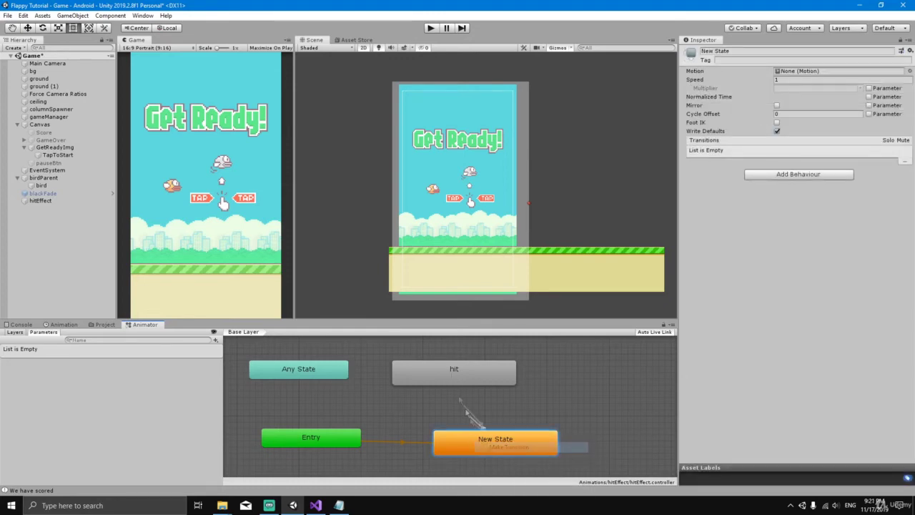
{"action": "left_click", "coordinate": [458, 377]}
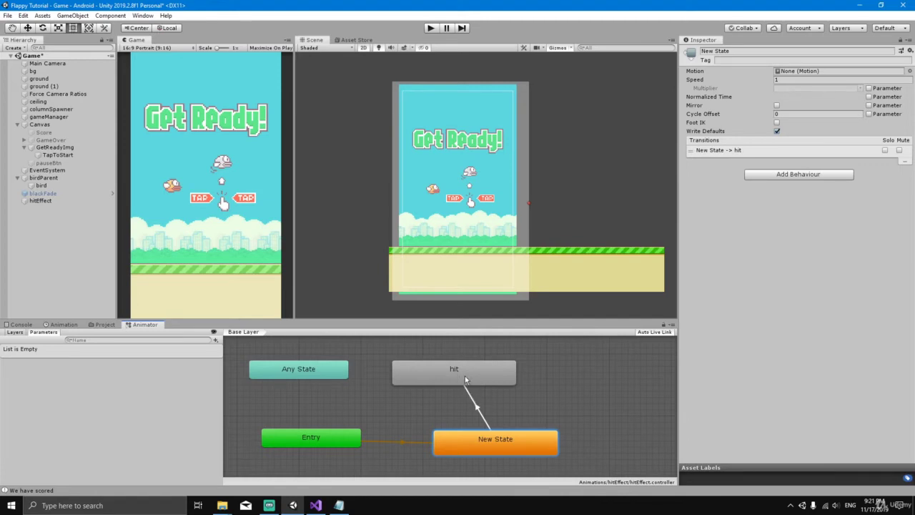
{"action": "left_click", "coordinate": [477, 410]}
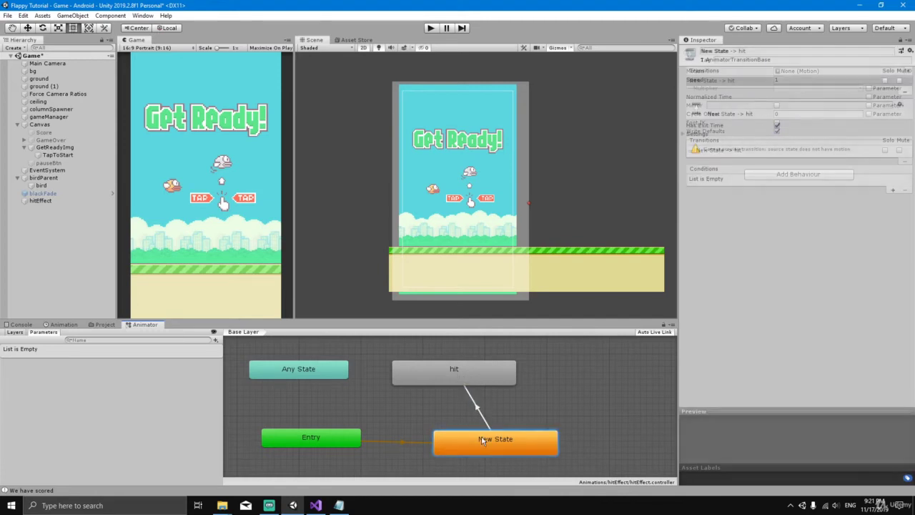
{"action": "left_click", "coordinate": [483, 439]}
{"action": "left_click", "coordinate": [477, 409]}
{"action": "left_click", "coordinate": [483, 447]}
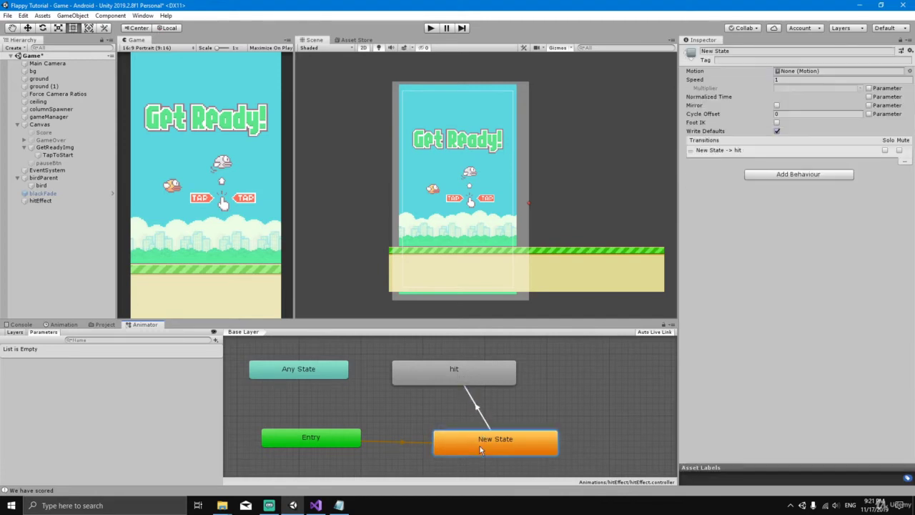
{"action": "left_click", "coordinate": [478, 411]}
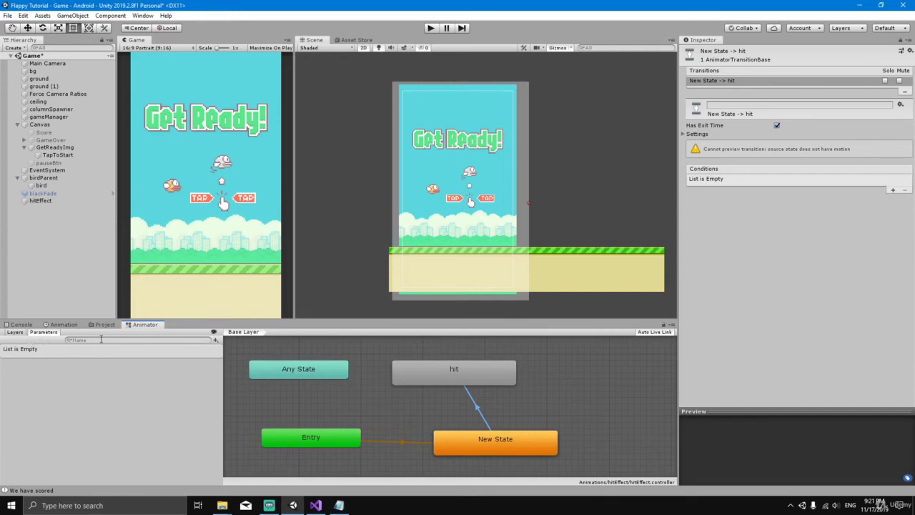
Step: Add a Trigger parameter named 'hit' and make it the New State → hit condition
{"action": "left_click", "coordinate": [216, 341]}
{"action": "left_click", "coordinate": [236, 383]}
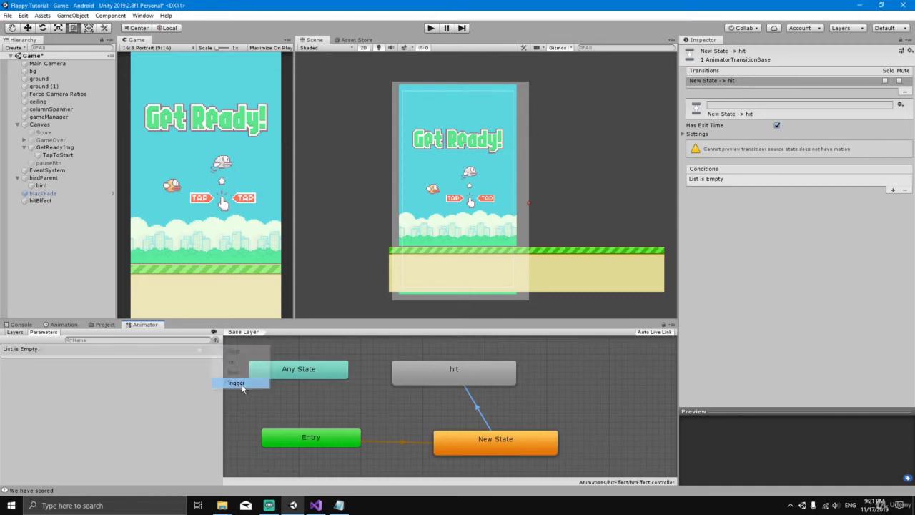
{"action": "type", "text": "hit"}
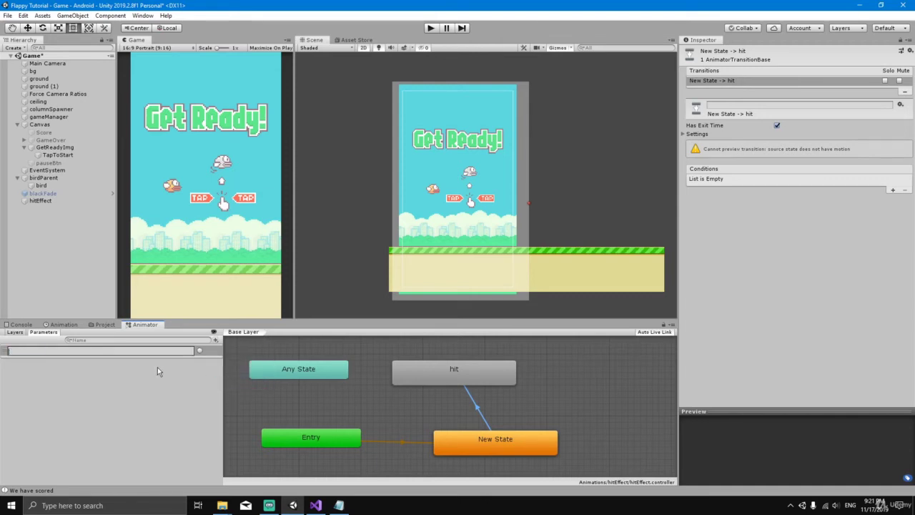
{"action": "key", "text": "Return"}
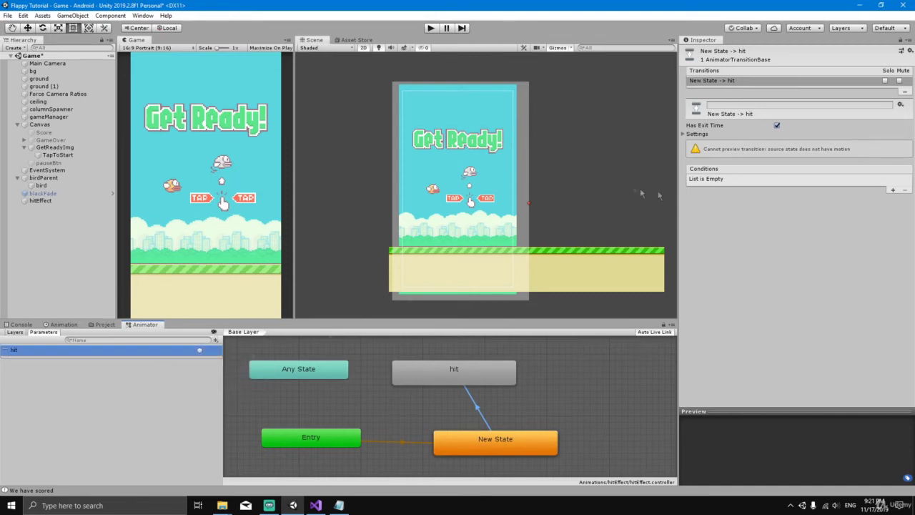
{"action": "left_click", "coordinate": [893, 190]}
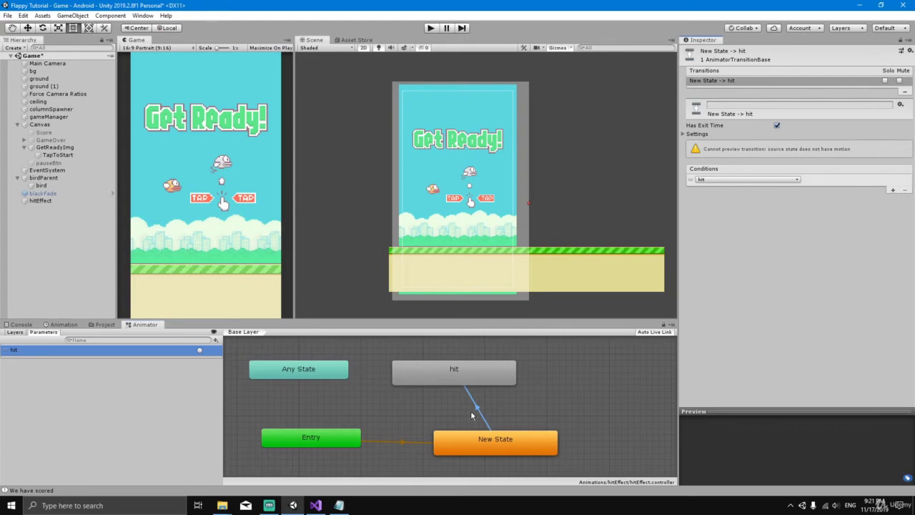
{"action": "left_click_drag", "start_coordinate": [454, 374], "coordinate": [472, 374]}
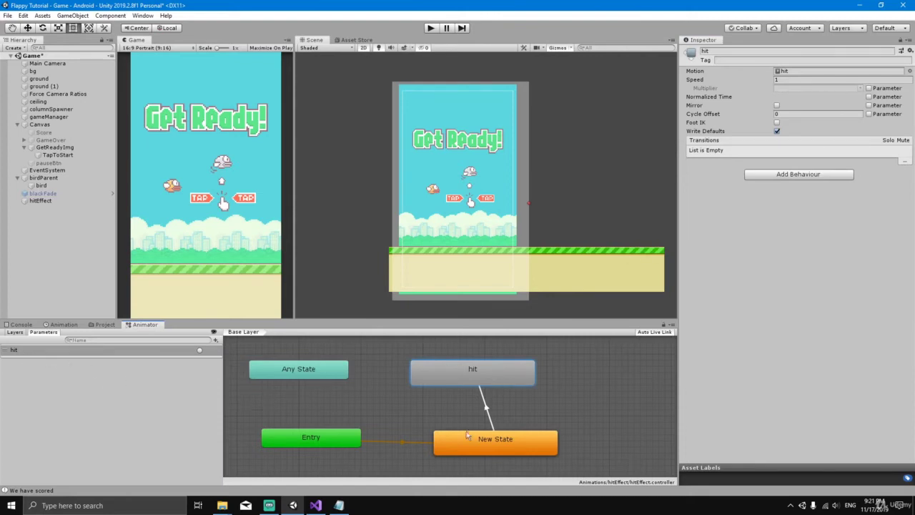
Step: Playtest the game, then check the hitEffect clip and return to the graph
{"action": "left_click", "coordinate": [431, 29]}
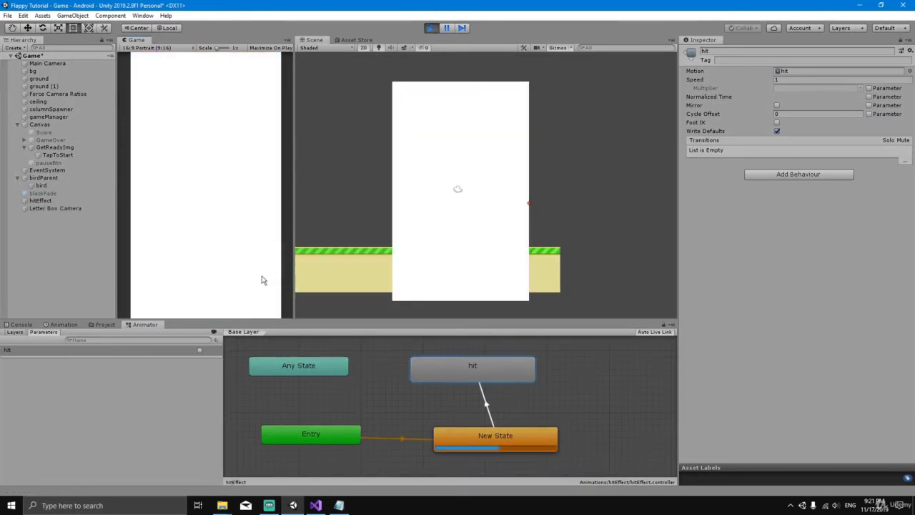
{"action": "left_click", "coordinate": [431, 28]}
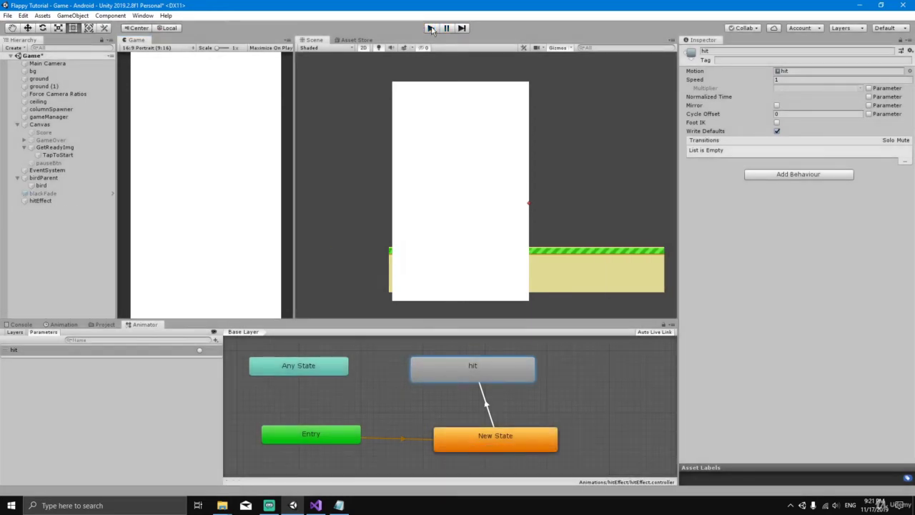
{"action": "left_click", "coordinate": [64, 324]}
{"action": "left_click", "coordinate": [160, 334]}
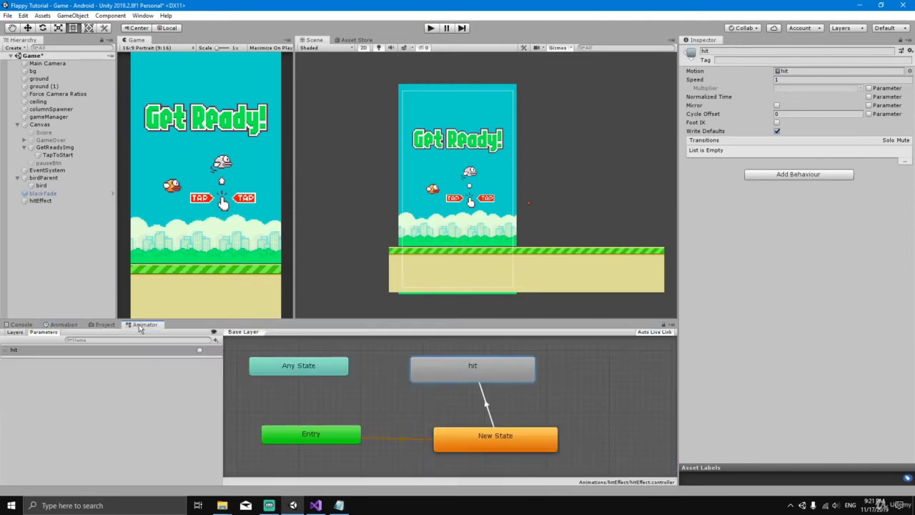
{"action": "left_click", "coordinate": [137, 326]}
Step: Nudge New State, playtest again, then select hitEffect in the Hierarchy
{"action": "left_click_drag", "start_coordinate": [461, 443], "coordinate": [450, 435]}
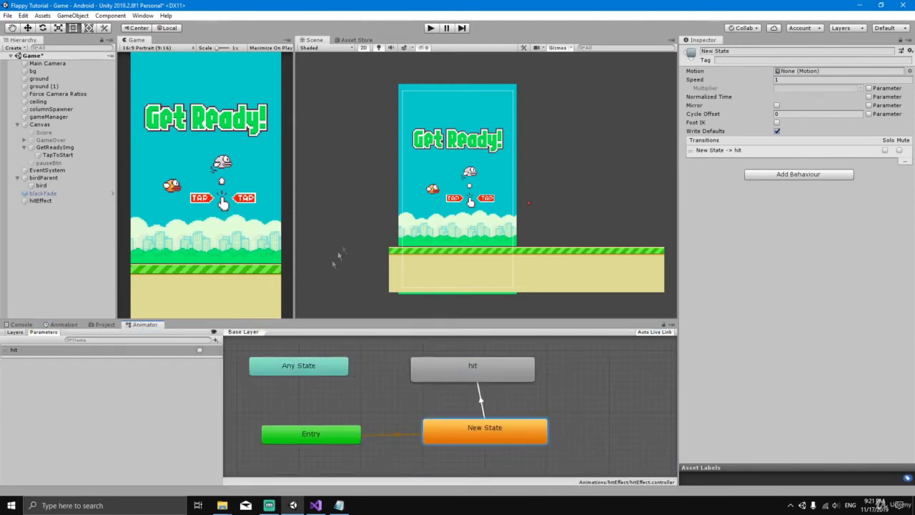
{"action": "left_click", "coordinate": [431, 28]}
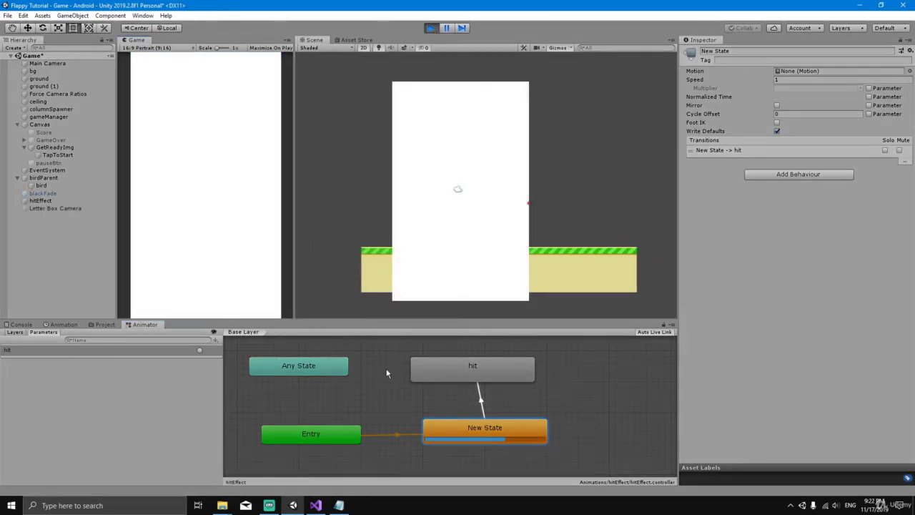
{"action": "key", "text": "ctrl+p"}
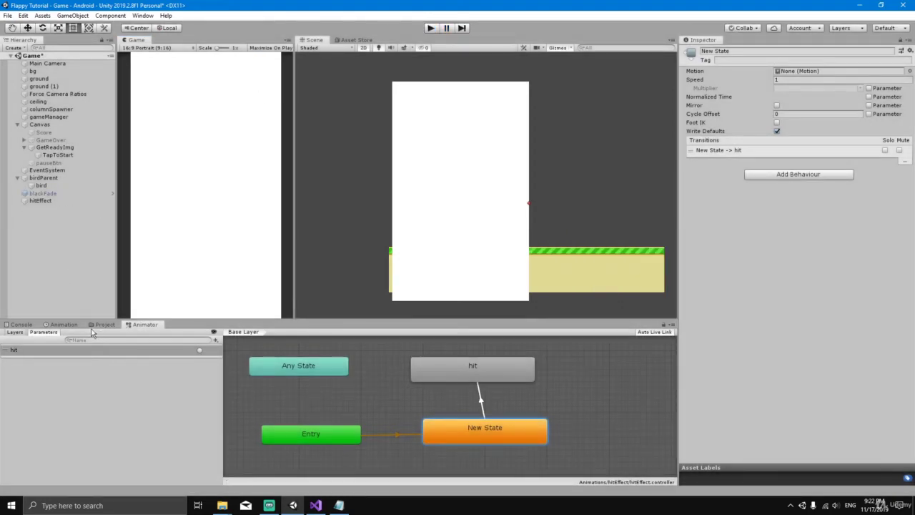
{"action": "left_click", "coordinate": [48, 201]}
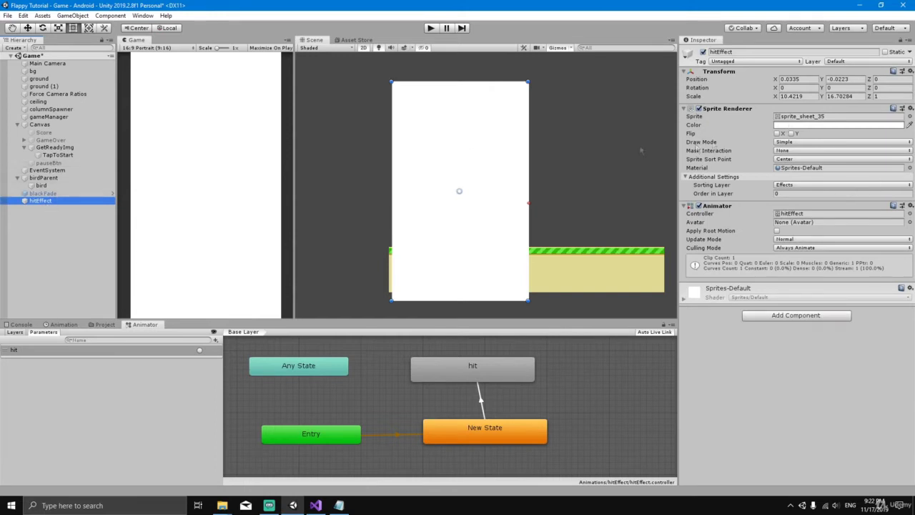
Step: Set hitEffect's Sprite Renderer colour alpha to 0 and start Play mode
{"action": "left_click", "coordinate": [784, 127]}
{"action": "left_click_drag", "start_coordinate": [336, 311], "coordinate": [293, 314]}
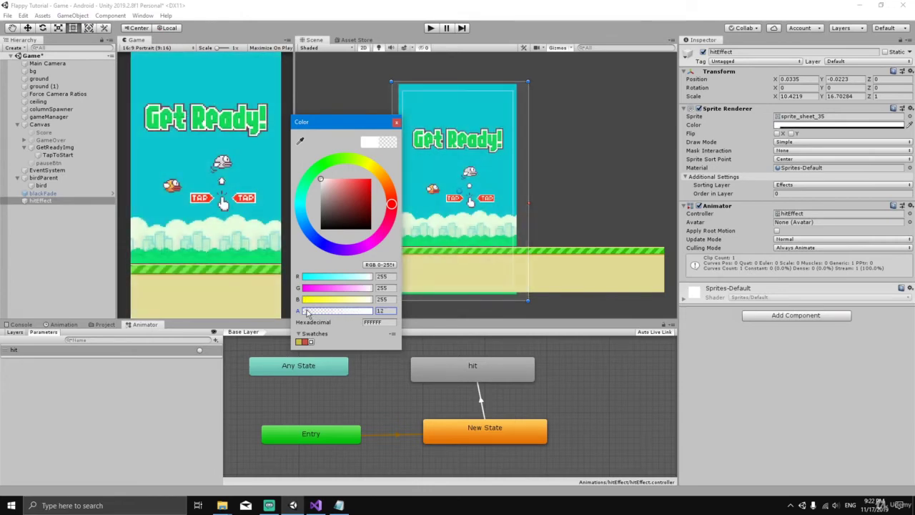
{"action": "left_click", "coordinate": [397, 124]}
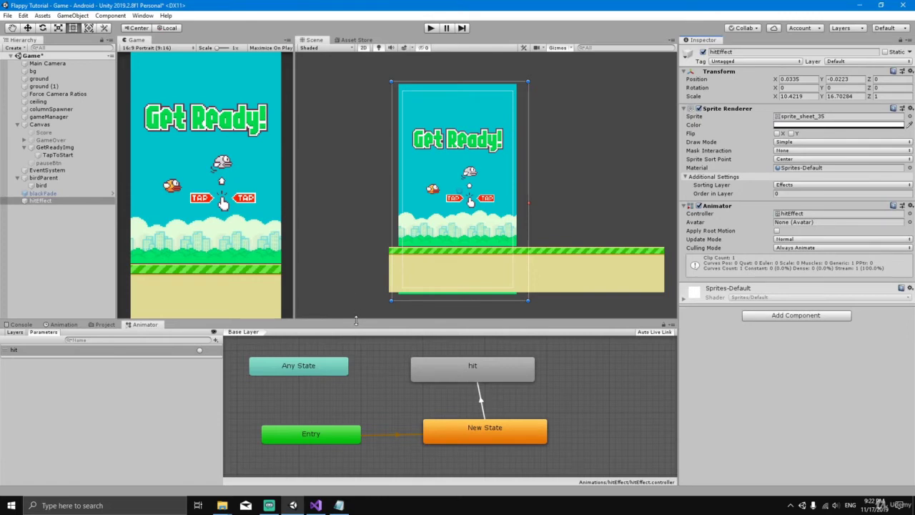
{"action": "left_click", "coordinate": [431, 28]}
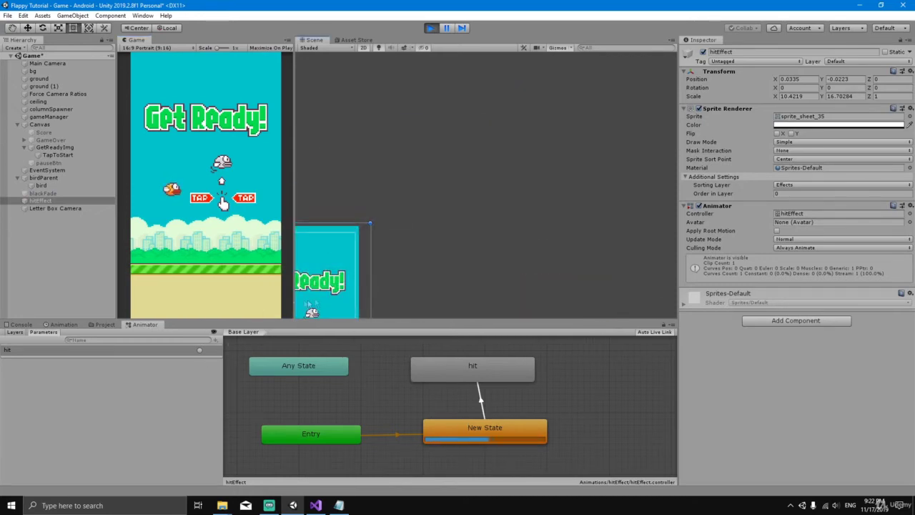
Step: Fire the hit trigger in two playtests to confirm the white flash
{"action": "key", "text": "f"}
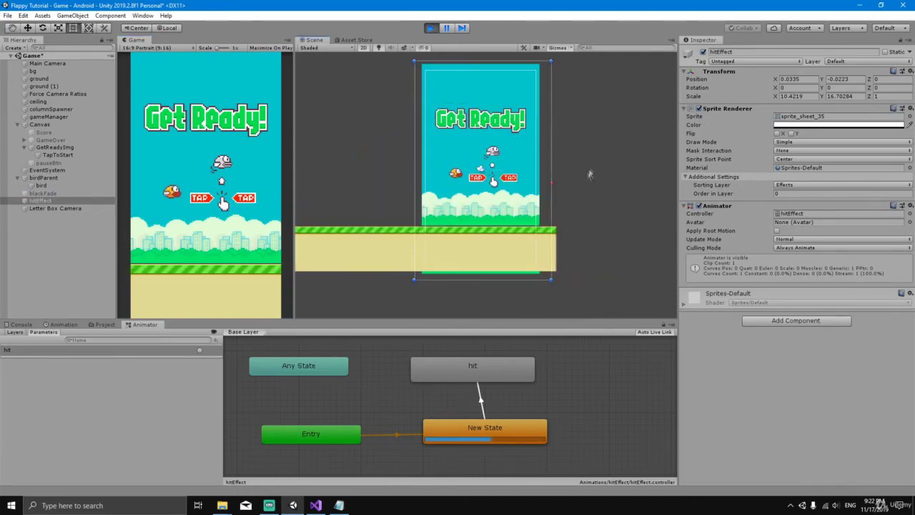
{"action": "left_click", "coordinate": [201, 351]}
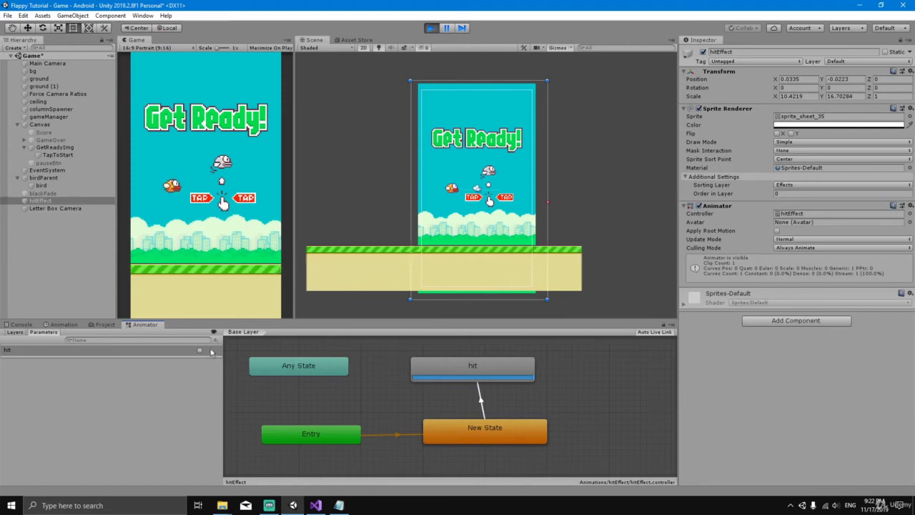
{"action": "left_click", "coordinate": [431, 27]}
{"action": "key", "text": "ctrl+p"}
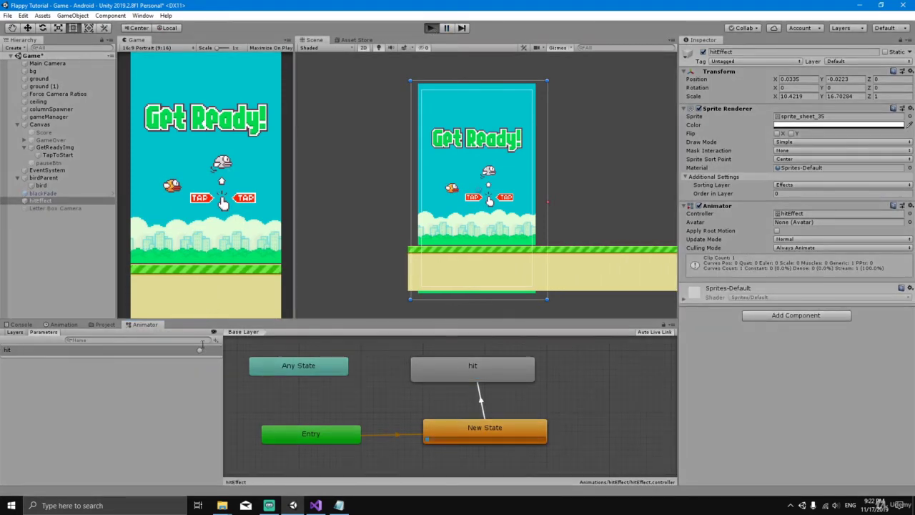
{"action": "left_click", "coordinate": [201, 351]}
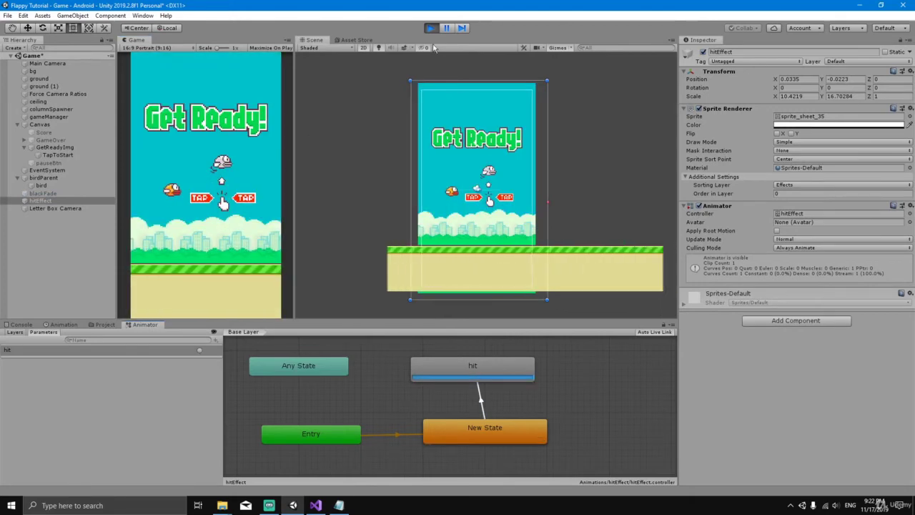
{"action": "key", "text": "ctrl+p"}
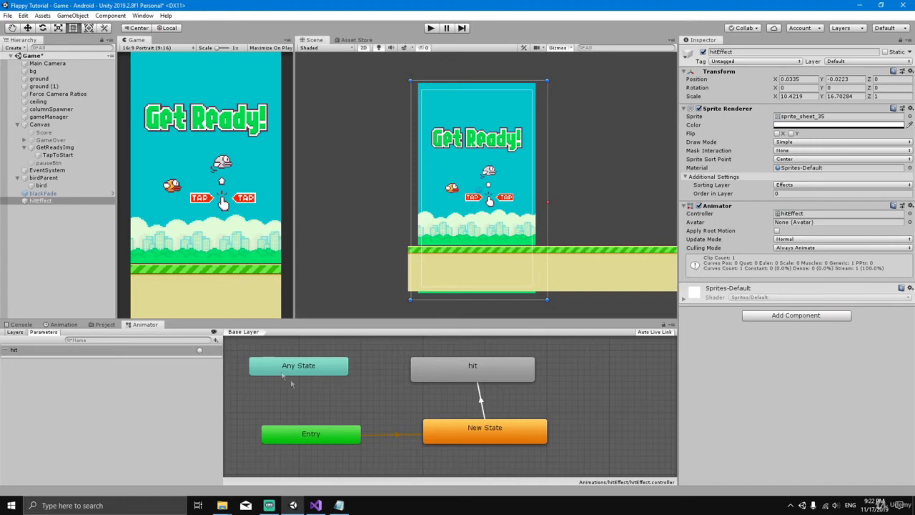
Step: Bring Visual Studio with Bird.cs to the front from the taskbar
{"action": "left_click", "coordinate": [316, 505]}
Step: Declare 'public Animator hitEffect;' on a new line below the getReadyAnim field in Bird.cs
{"action": "scroll", "coordinate": [422, 261], "scroll_direction": "down", "scroll_amount": 3}
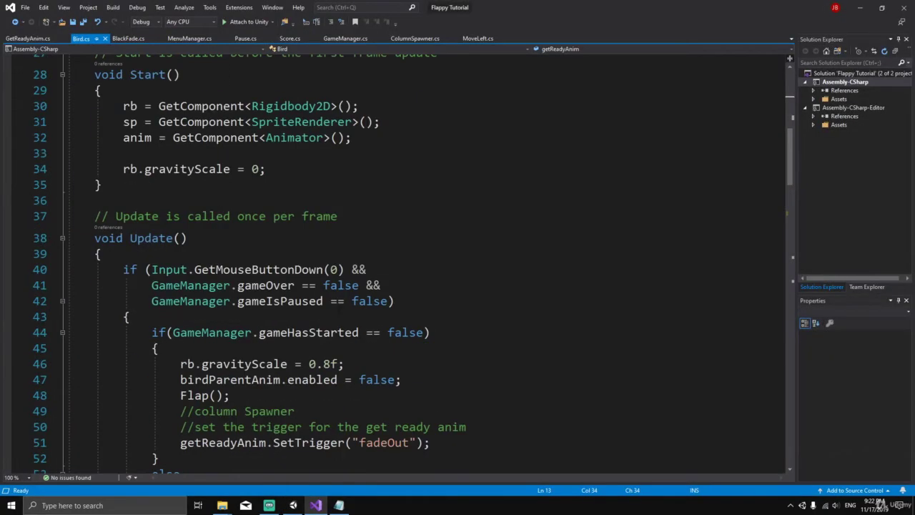
{"action": "scroll", "coordinate": [243, 176], "scroll_direction": "down", "scroll_amount": 17}
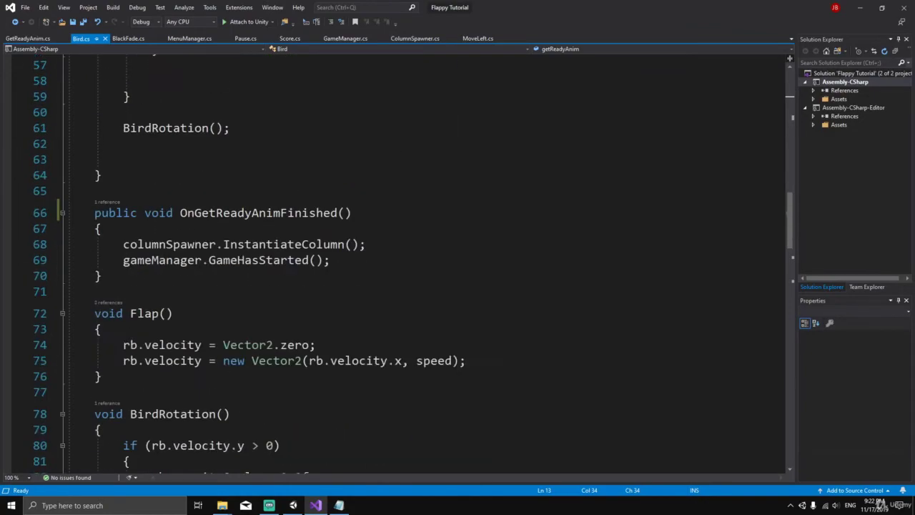
{"action": "scroll", "coordinate": [243, 176], "scroll_direction": "down", "scroll_amount": 10}
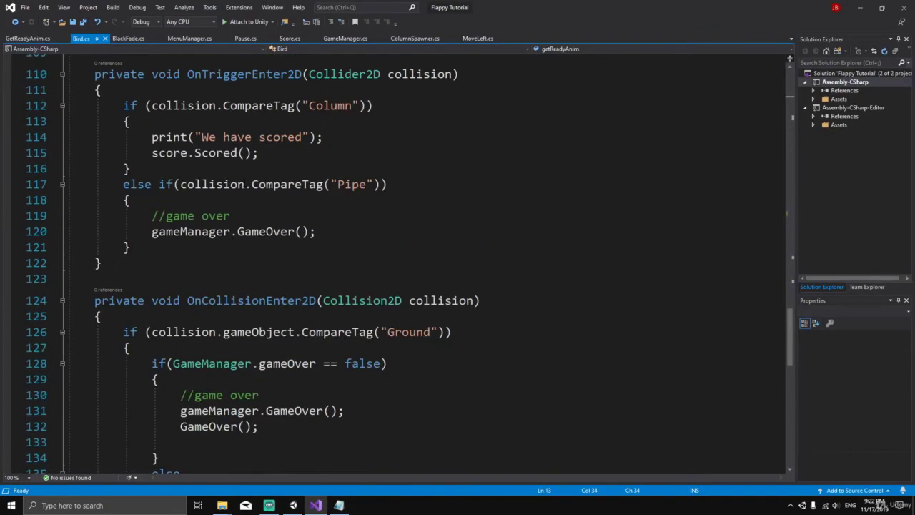
{"action": "scroll", "coordinate": [243, 177], "scroll_direction": "up", "scroll_amount": 2}
{"action": "scroll", "coordinate": [422, 261], "scroll_direction": "down", "scroll_amount": 3}
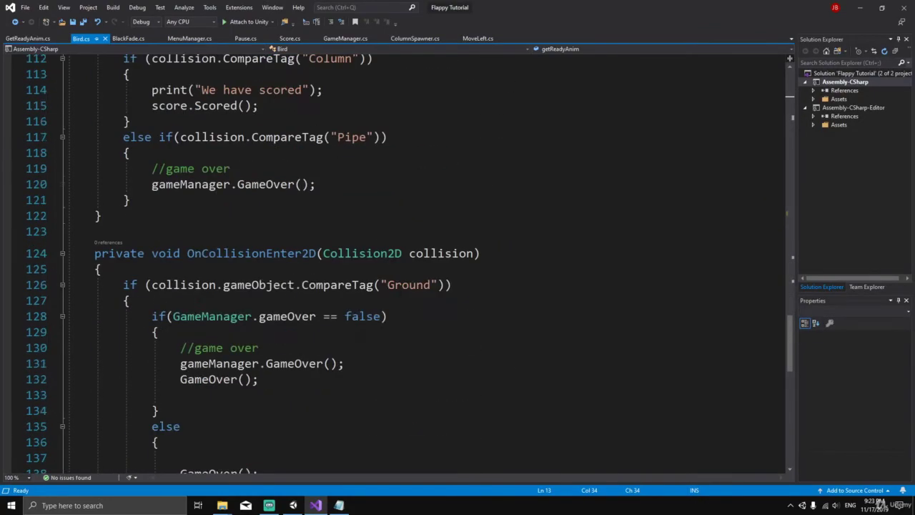
{"action": "scroll", "coordinate": [305, 300], "scroll_direction": "up", "scroll_amount": 20}
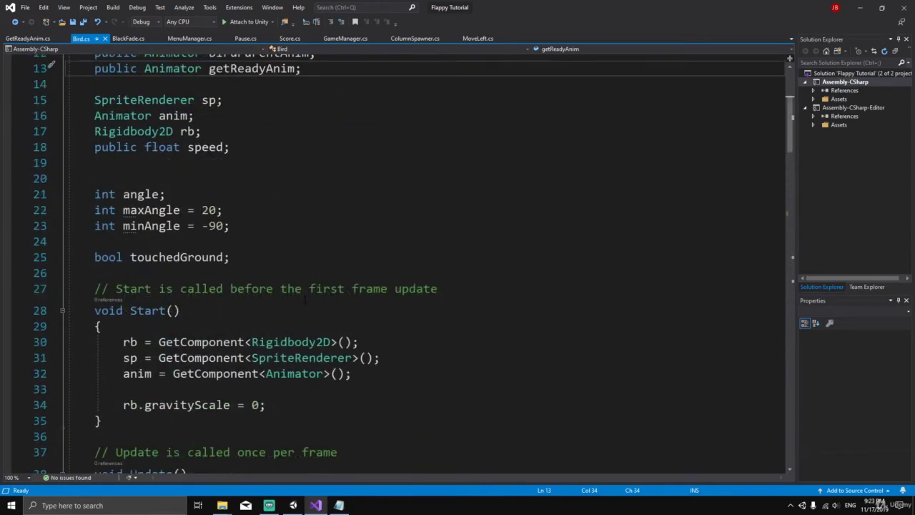
{"action": "key", "text": "Return"}
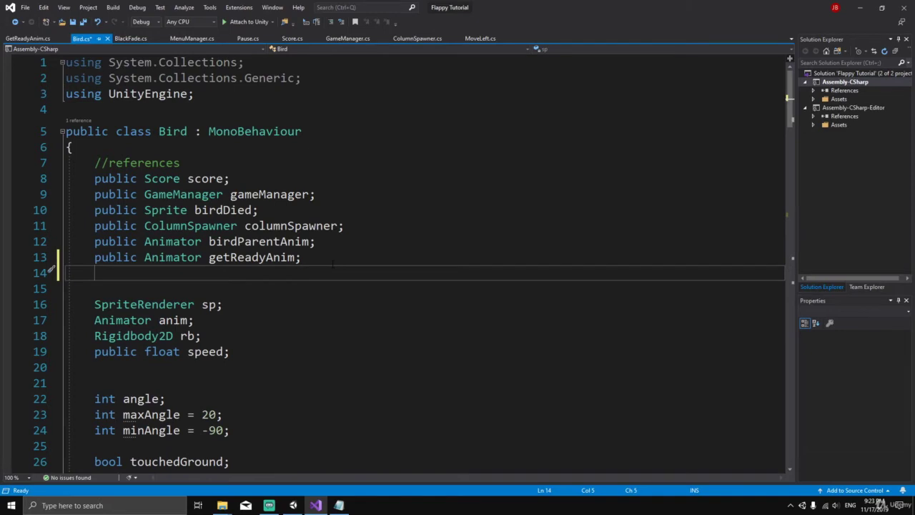
{"action": "type", "text": "public"}
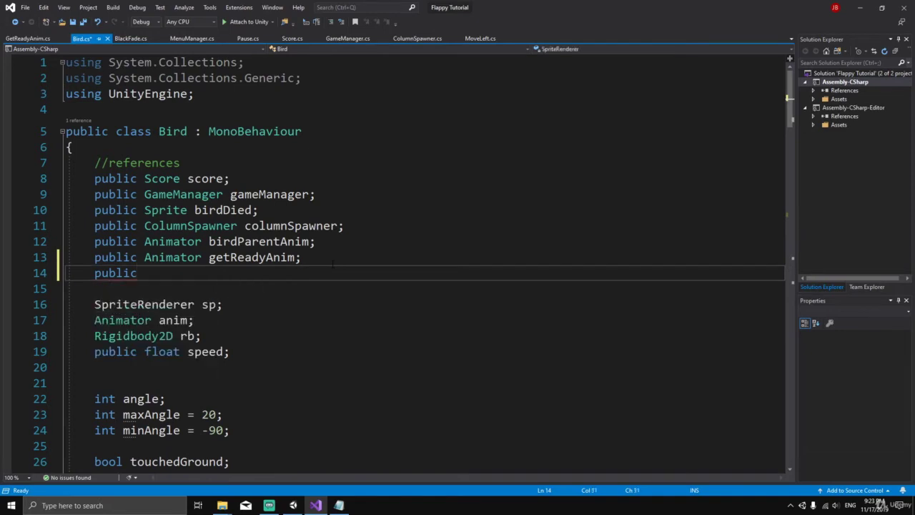
{"action": "type", "text": " Animator"}
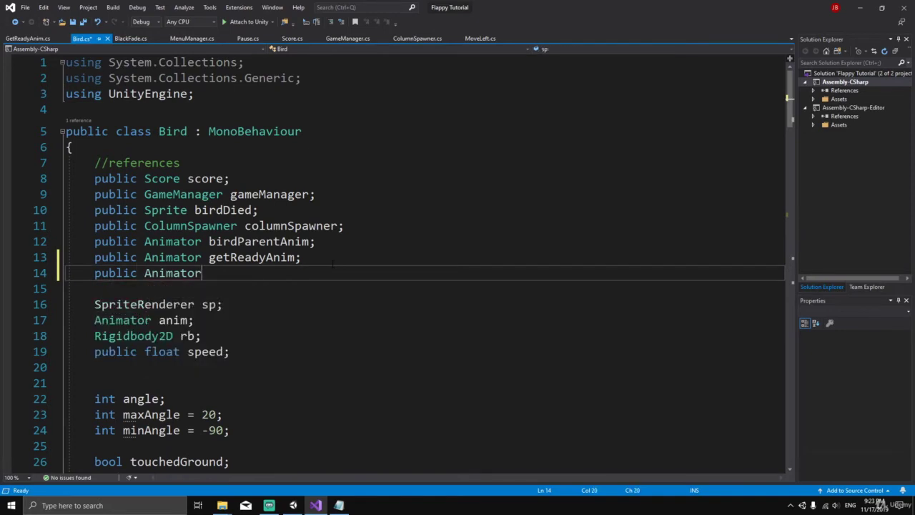
{"action": "type", "text": " hitEff"}
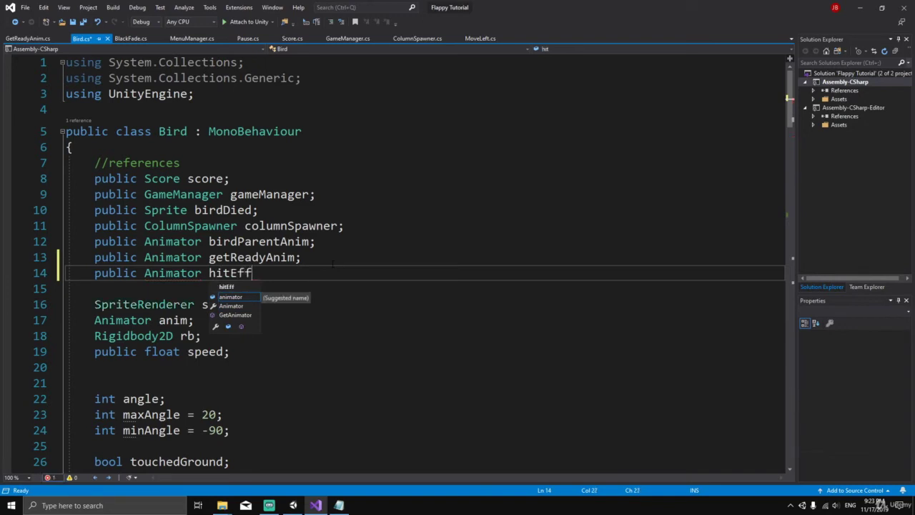
{"action": "type", "text": "ect;"}
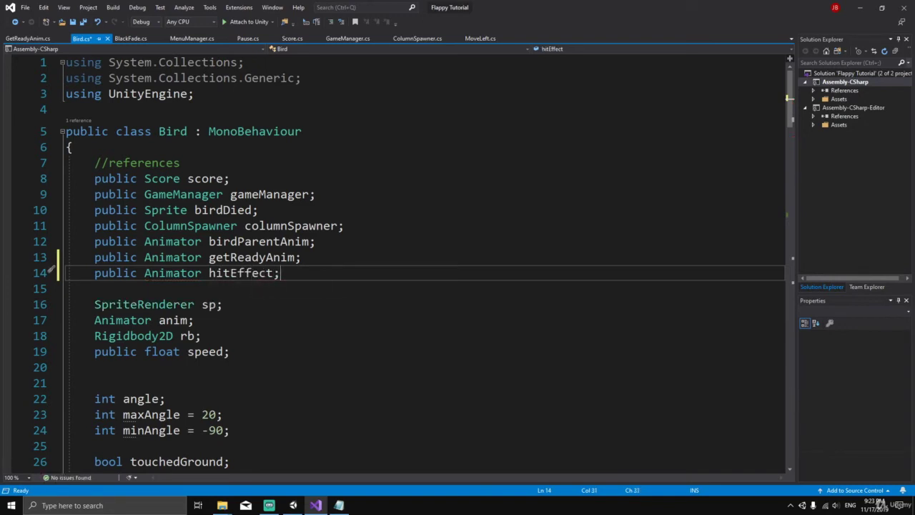
{"action": "scroll", "coordinate": [426, 265], "scroll_direction": "down", "scroll_amount": 4}
{"action": "scroll", "coordinate": [425, 265], "scroll_direction": "up", "scroll_amount": 2}
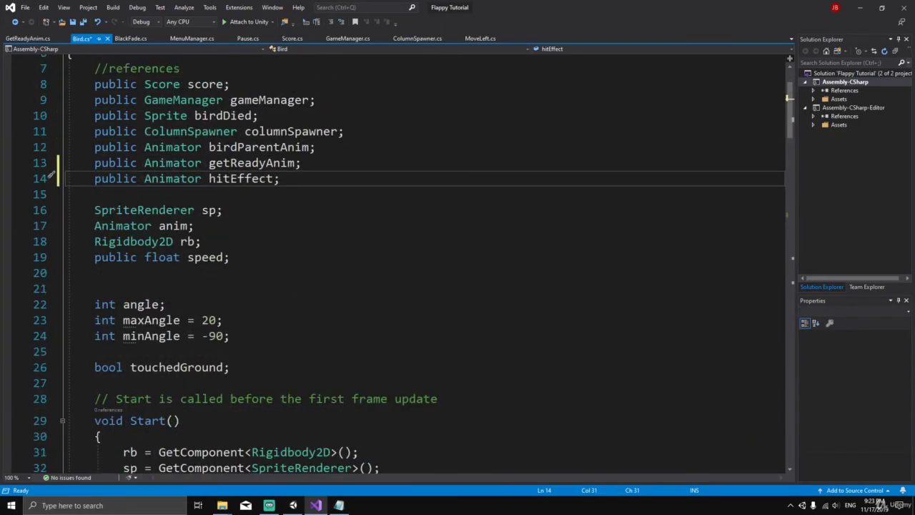
{"action": "scroll", "coordinate": [306, 254], "scroll_direction": "down", "scroll_amount": 20}
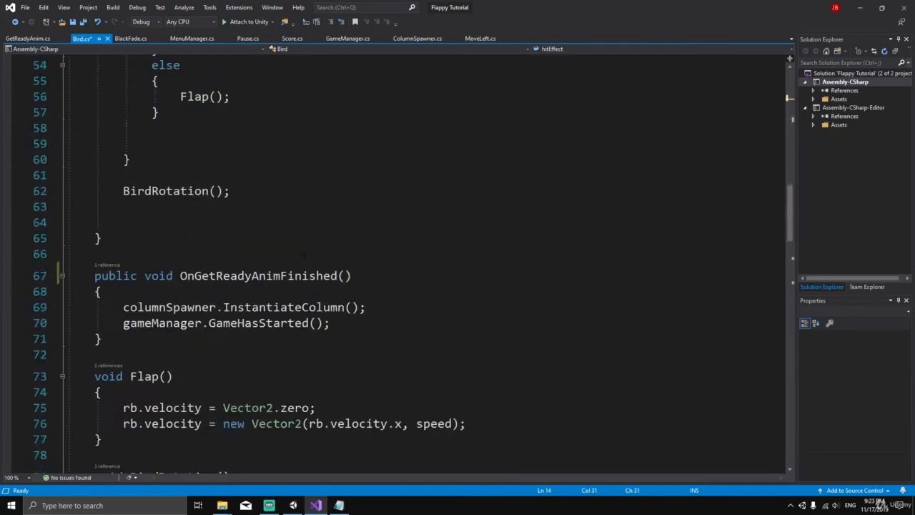
{"action": "scroll", "coordinate": [305, 254], "scroll_direction": "down", "scroll_amount": 14}
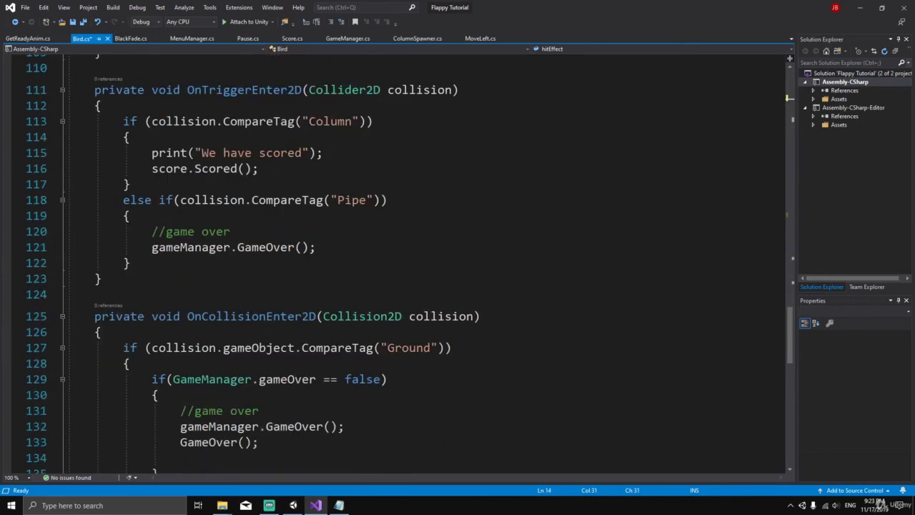
Step: Add hitEffect.SetTrigger("hit"); inside the Pipe collision branch
{"action": "left_click", "coordinate": [130, 215]}
{"action": "key", "text": "Return"}
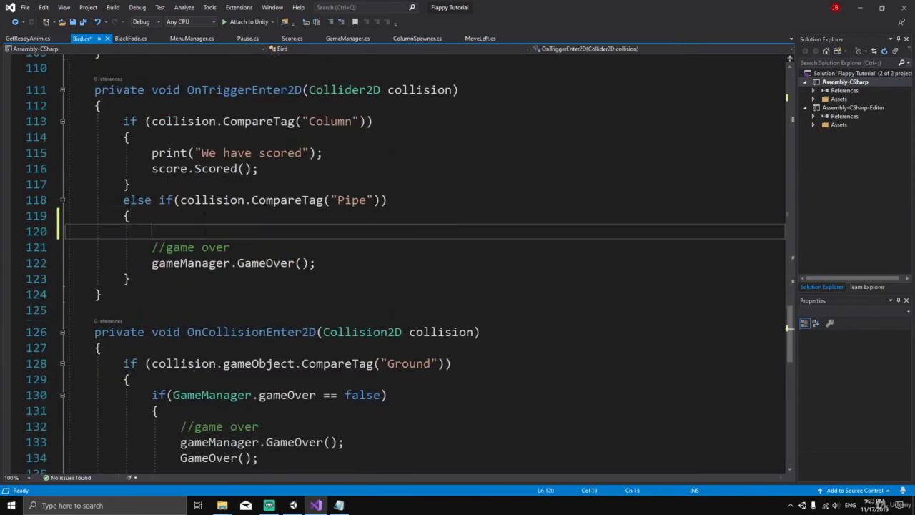
{"action": "type", "text": "hit"}
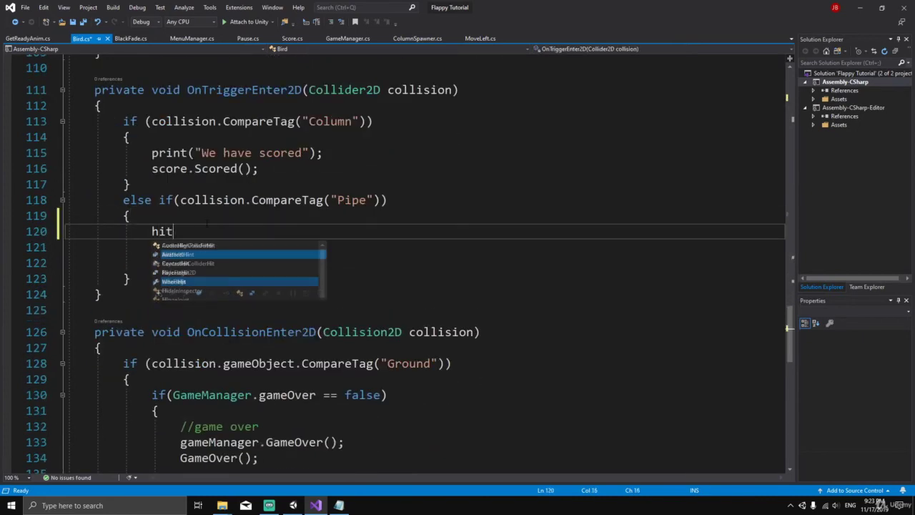
{"action": "type", "text": "Effect.set"}
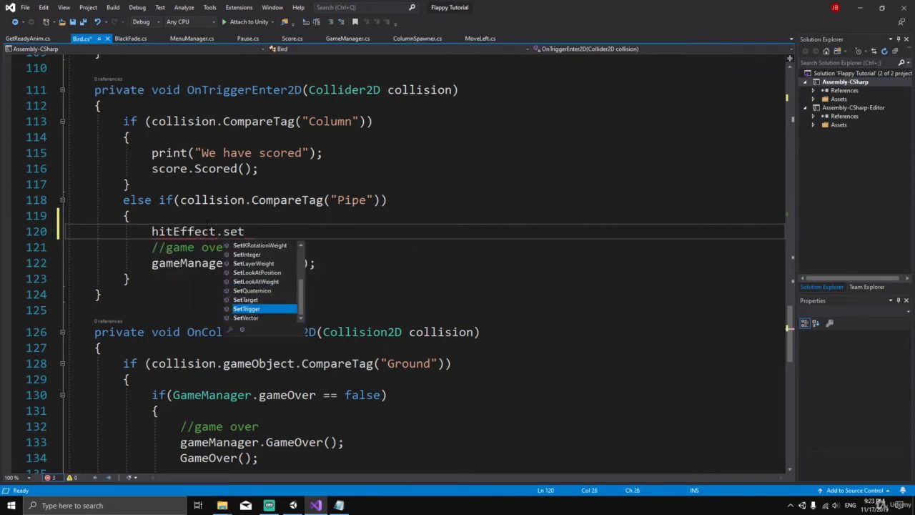
{"action": "key", "text": "Tab"}
{"action": "type", "text": "("}
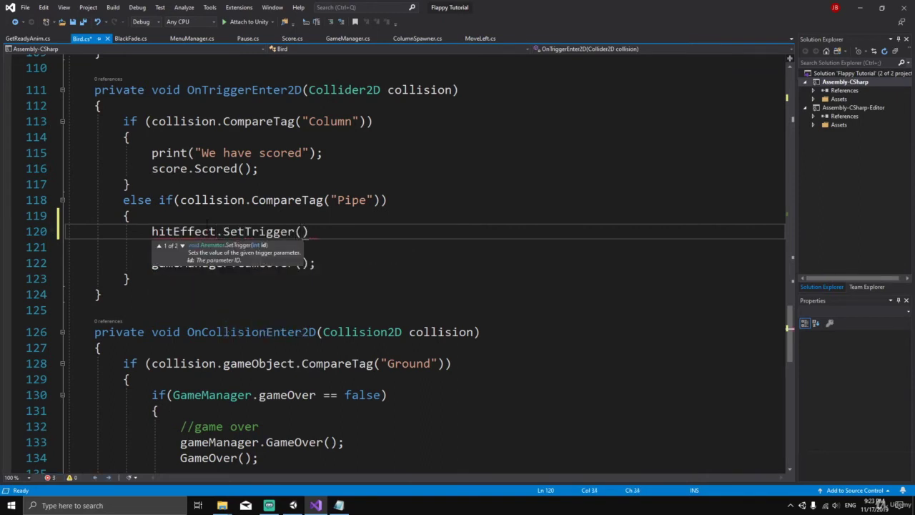
{"action": "type", "text": "\"hit\");"}
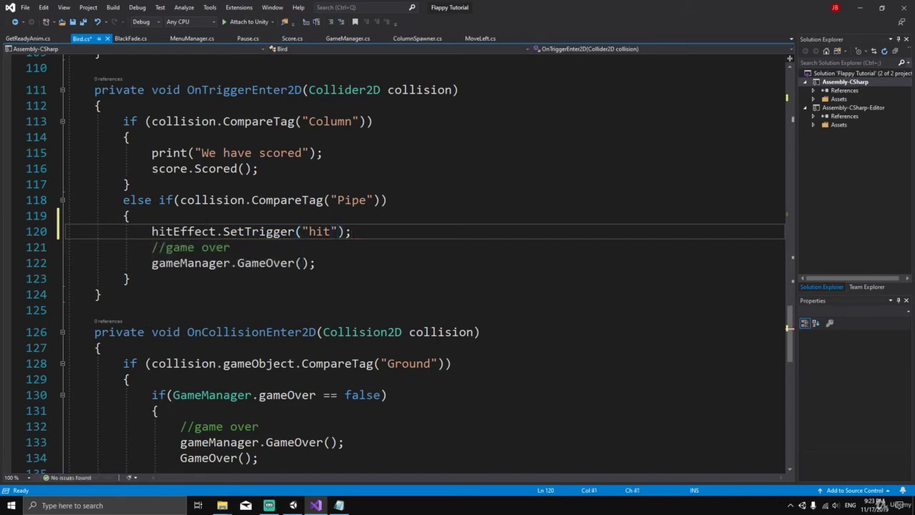
{"action": "left_click_drag", "start_coordinate": [150, 231], "coordinate": [363, 229]}
{"action": "scroll", "coordinate": [363, 229], "scroll_direction": "down", "scroll_amount": 2}
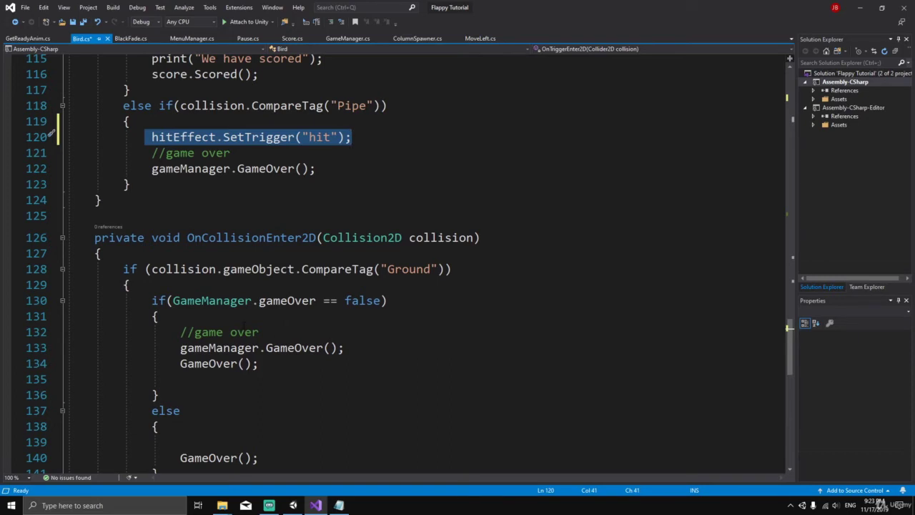
Step: Add the same hitEffect.SetTrigger("hit"); call to the ground game-over branch and save Bird.cs
{"action": "left_click", "coordinate": [222, 314]}
{"action": "key", "text": "Return"}
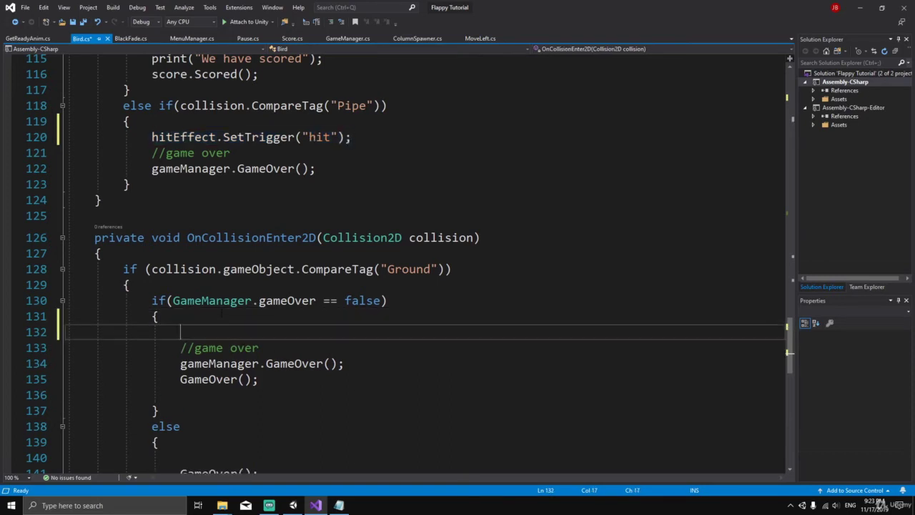
{"action": "type", "text": "hit"}
{"action": "key", "text": "Tab"}
{"action": "type", "text": ".set"}
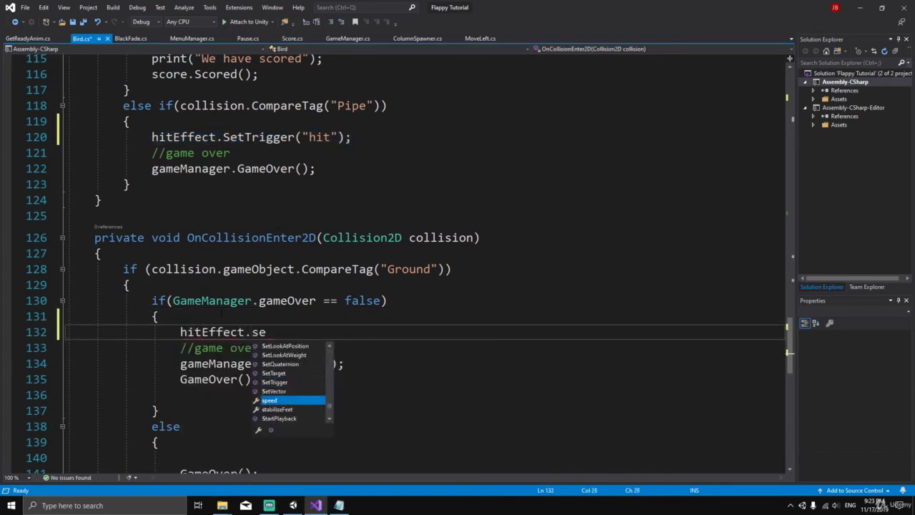
{"action": "key", "text": "Tab"}
{"action": "type", "text": "(\"h"}
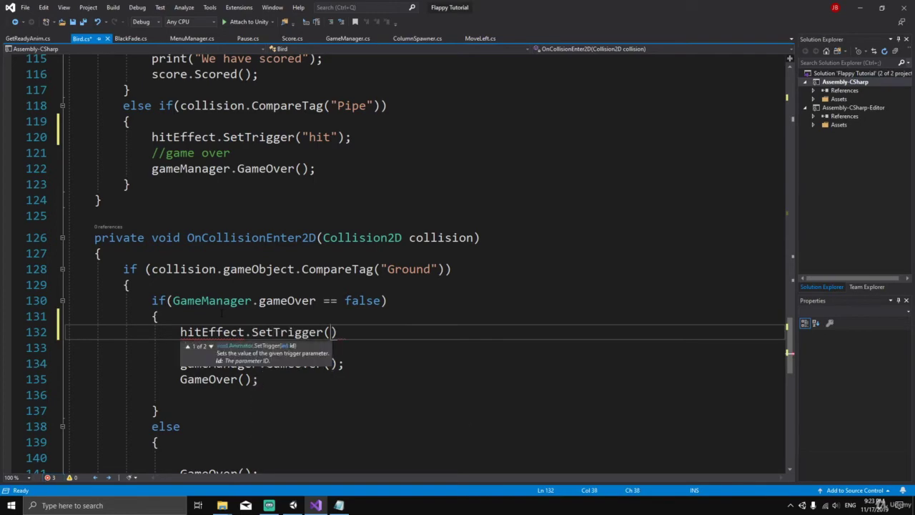
{"action": "type", "text": "it\");"}
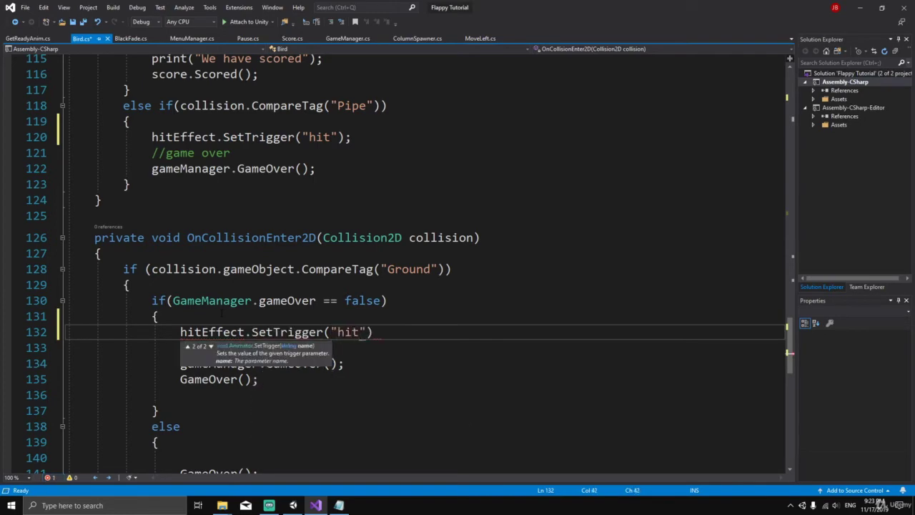
{"action": "key", "text": "ctrl+s"}
{"action": "scroll", "coordinate": [222, 313], "scroll_direction": "up", "scroll_amount": 3}
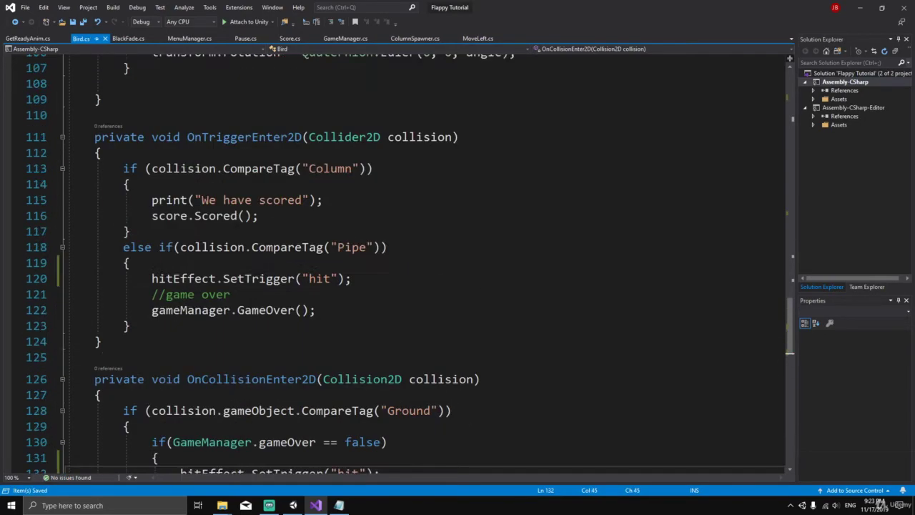
{"action": "scroll", "coordinate": [222, 313], "scroll_direction": "up", "scroll_amount": 1}
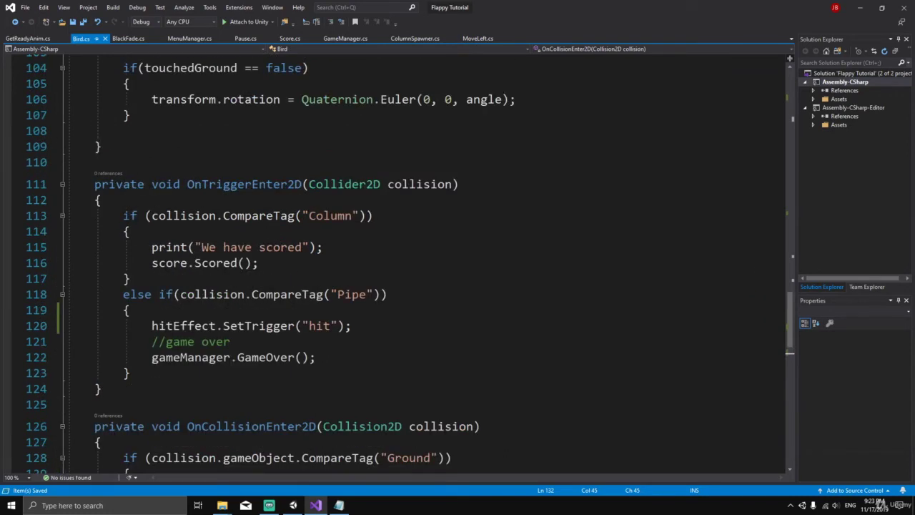
Step: Highlight the Column and Pipe trigger checks in OnTriggerEnter2D
{"action": "left_click_drag", "start_coordinate": [123, 215], "coordinate": [130, 278]}
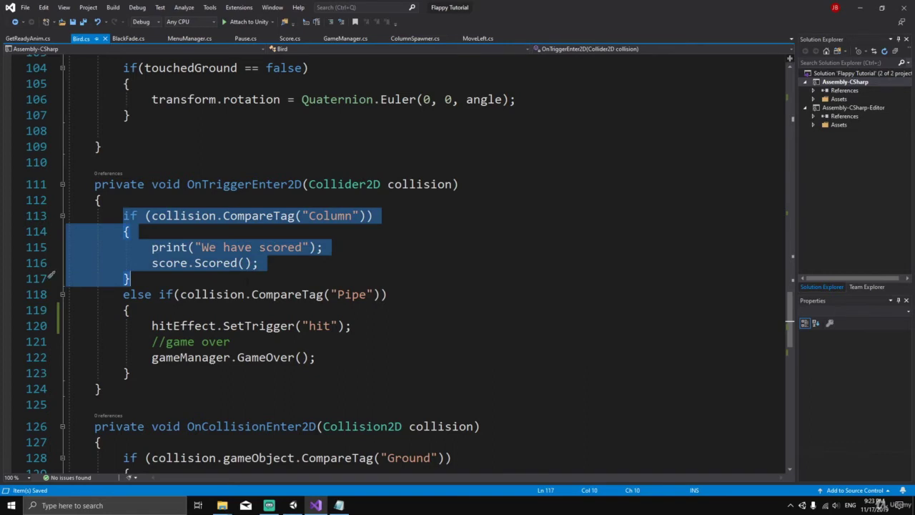
{"action": "left_click", "coordinate": [230, 342]}
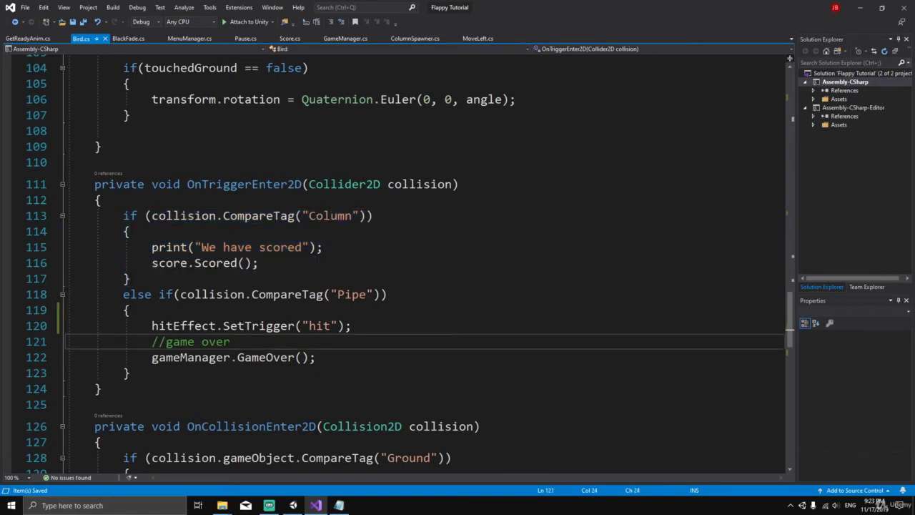
{"action": "left_click_drag", "start_coordinate": [194, 294], "coordinate": [296, 358]}
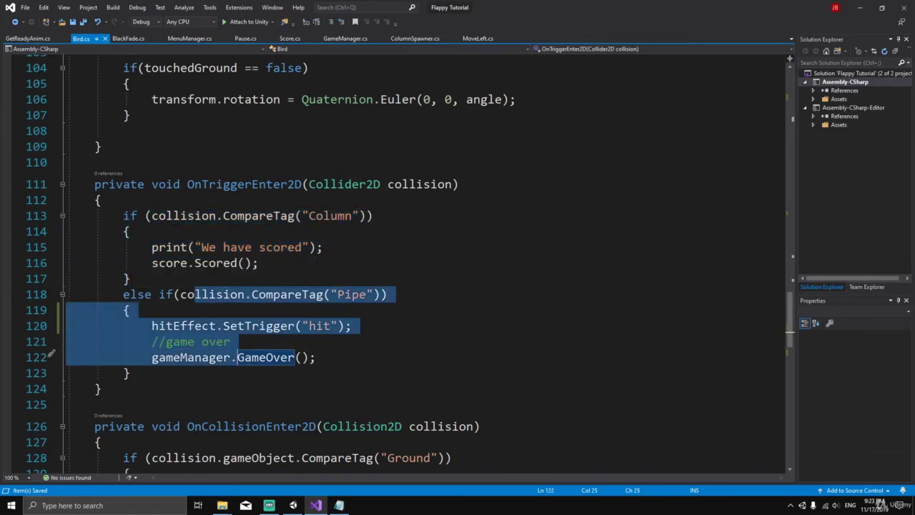
{"action": "left_click", "coordinate": [101, 389]}
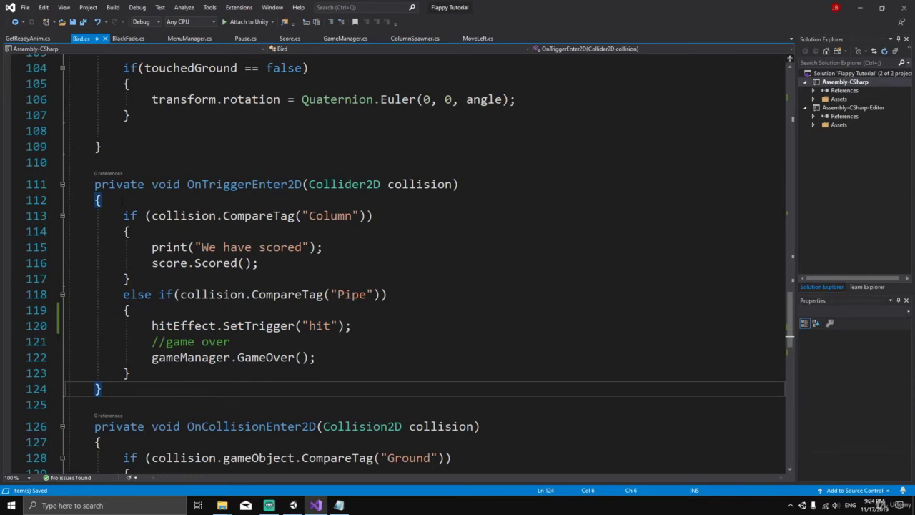
{"action": "left_click_drag", "start_coordinate": [123, 215], "coordinate": [130, 373]}
Step: Insert an if(... == true) { block at the top of OnTriggerEnter2D
{"action": "left_click", "coordinate": [130, 201]}
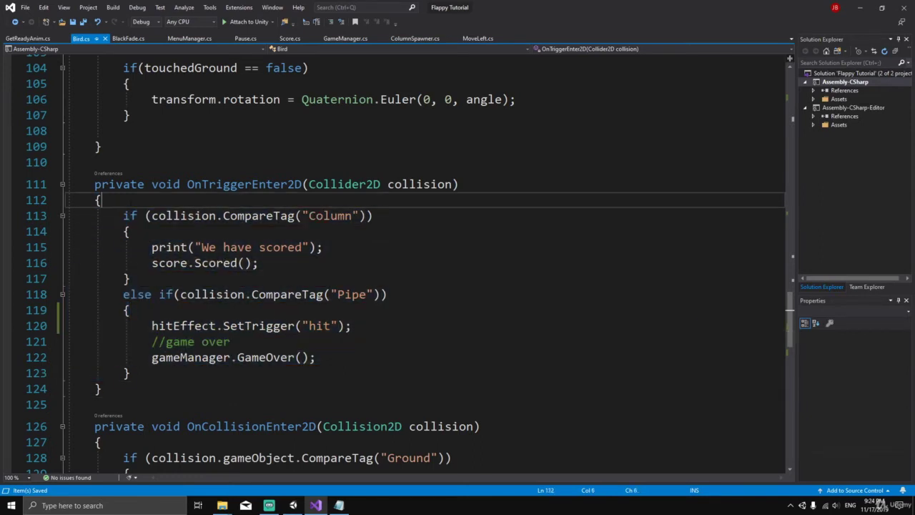
{"action": "key", "text": "Return"}
{"action": "key", "text": "Return"}
{"action": "key", "text": "Up"}
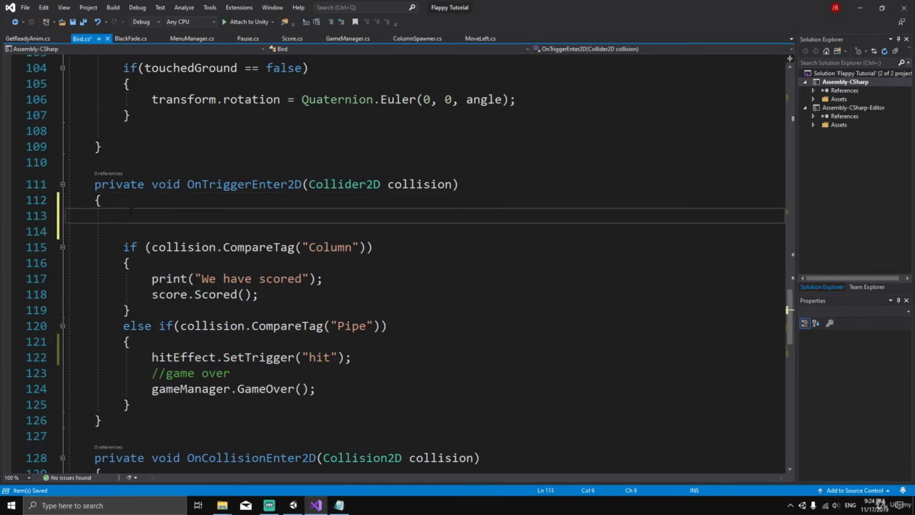
{"action": "type", "text": "if(game"}
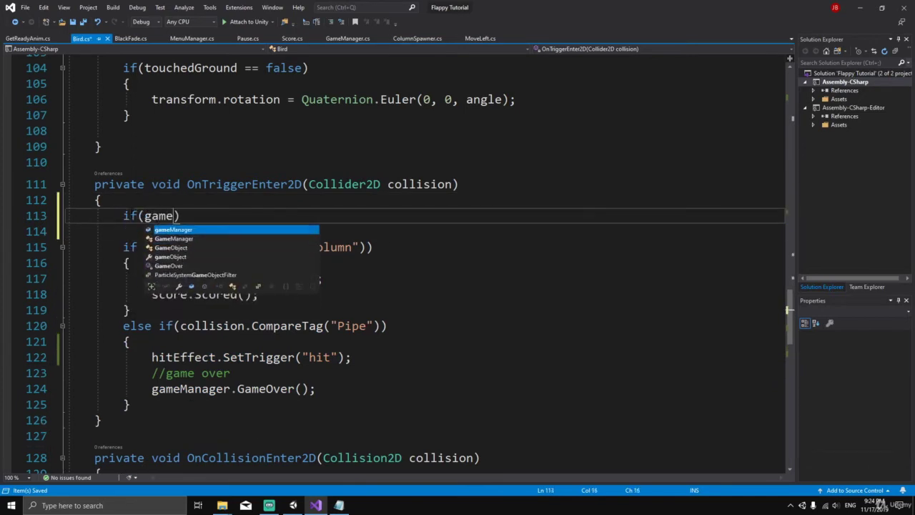
{"action": "key", "text": "Tab"}
{"action": "type", "text": ".game"}
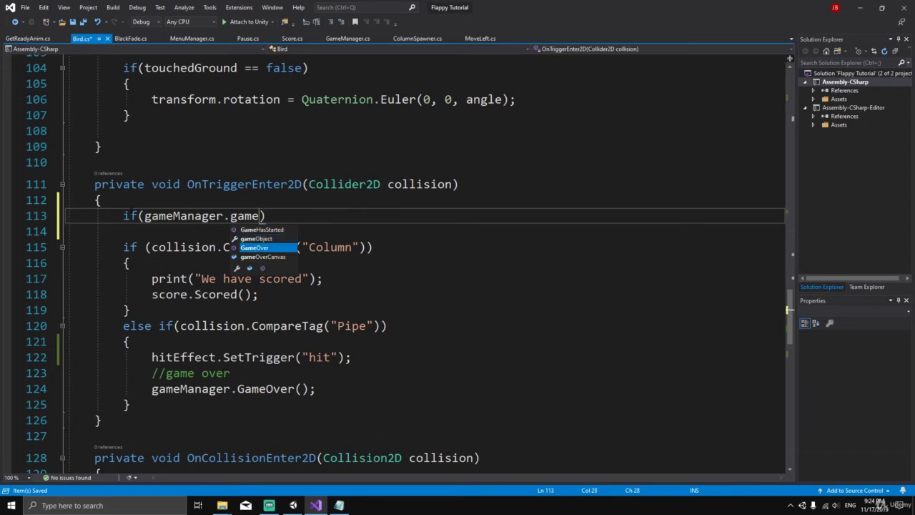
{"action": "key", "text": "Tab"}
{"action": "type", "text": "== true"}
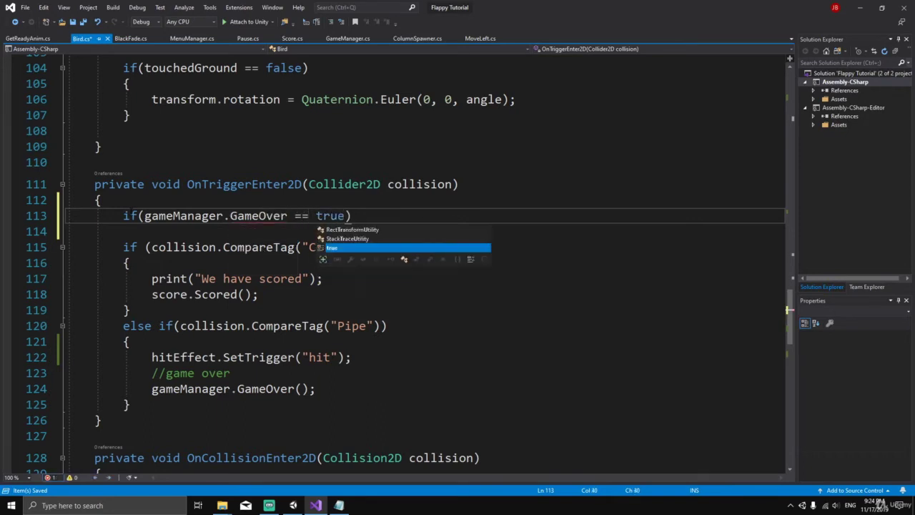
{"action": "type", "text": ") {"}
{"action": "key", "text": "Return"}
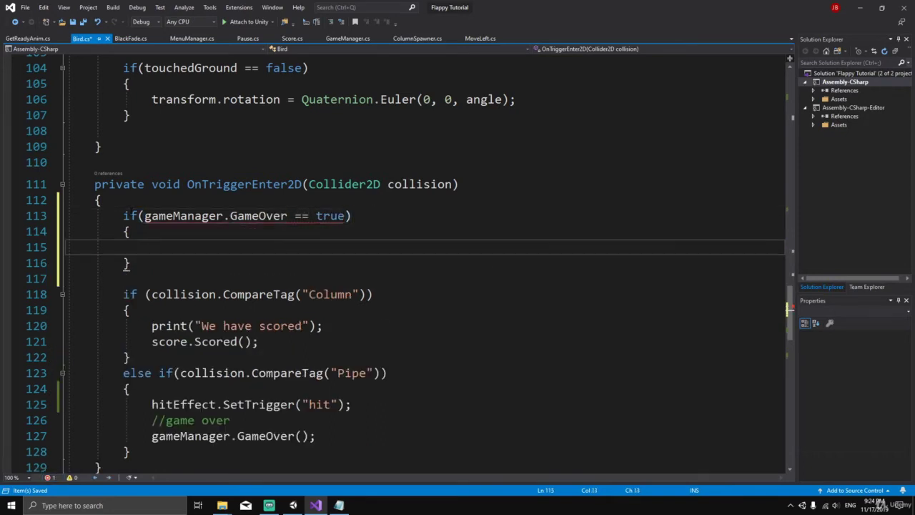
Step: Fix the condition's capitalization to read GameManager.gameOver
{"action": "mouse_move", "coordinate": [240, 217]}
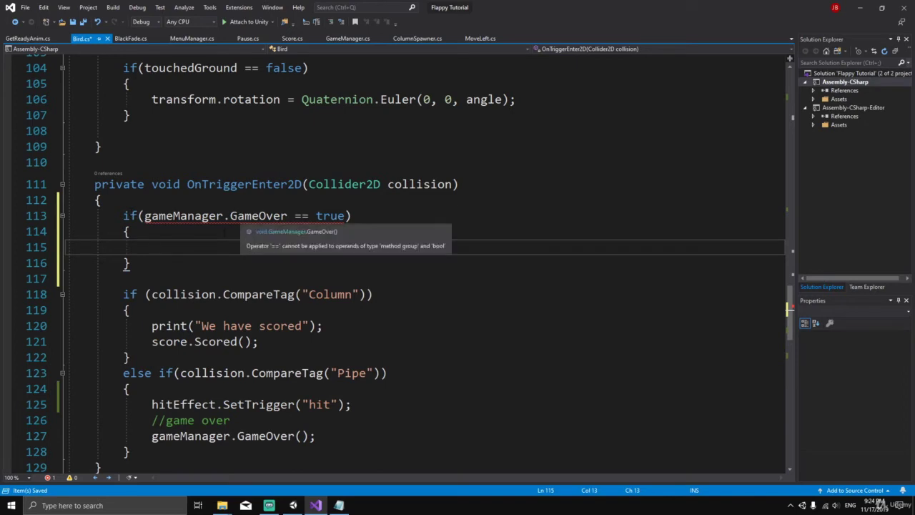
{"action": "left_click", "coordinate": [152, 216]}
{"action": "key", "text": "BackSpace"}
{"action": "type", "text": "G"}
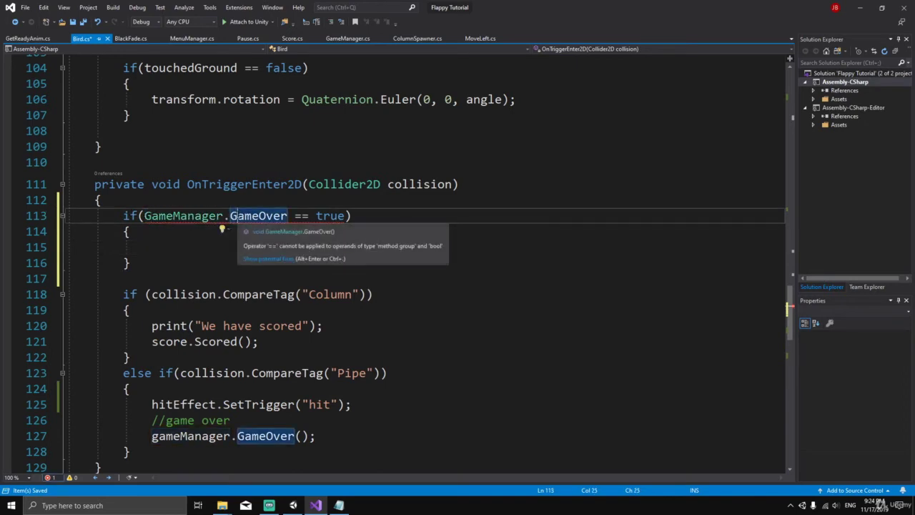
{"action": "left_click", "coordinate": [237, 216]}
{"action": "key", "text": "BackSpace"}
{"action": "type", "text": "g"}
{"action": "left_click", "coordinate": [192, 246]}
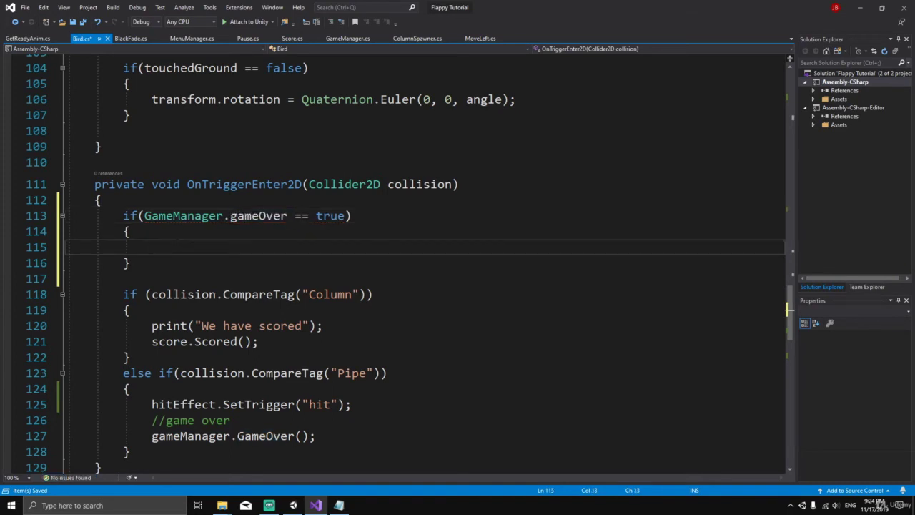
Step: Move the Column and Pipe checks inside the gameOver block
{"action": "scroll", "coordinate": [123, 247], "scroll_direction": "down", "scroll_amount": 1}
{"action": "left_click_drag", "start_coordinate": [123, 247], "coordinate": [130, 404]}
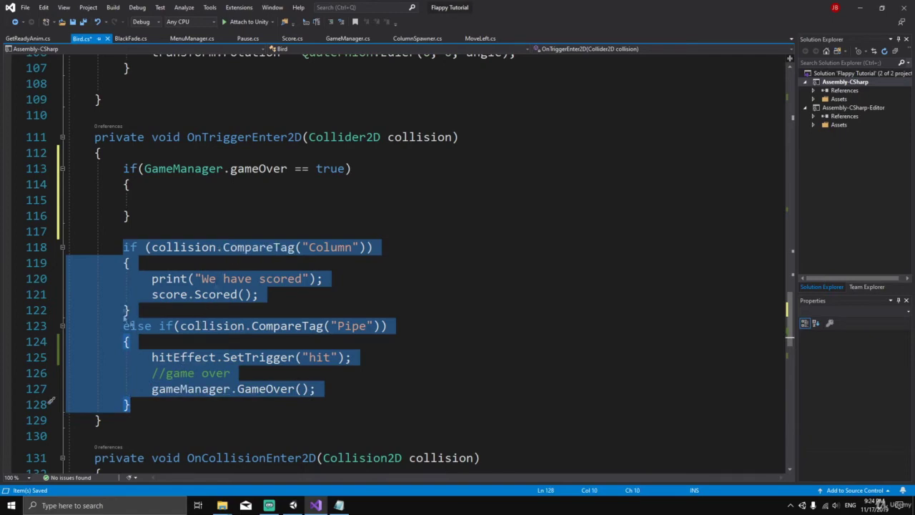
{"action": "key", "text": "ctrl+x"}
{"action": "left_click", "coordinate": [162, 202]}
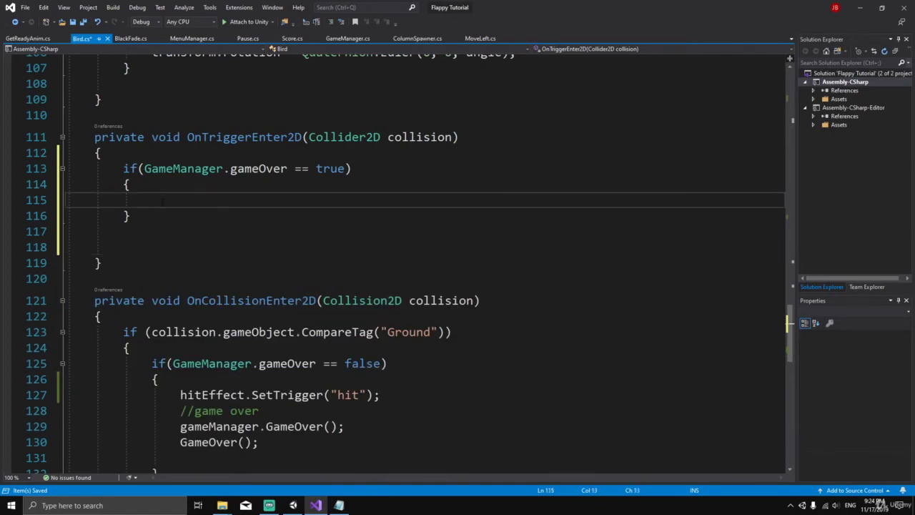
{"action": "key", "text": "ctrl+v"}
Step: Comment out the score print call with //
{"action": "scroll", "coordinate": [430, 265], "scroll_direction": "down", "scroll_amount": 5}
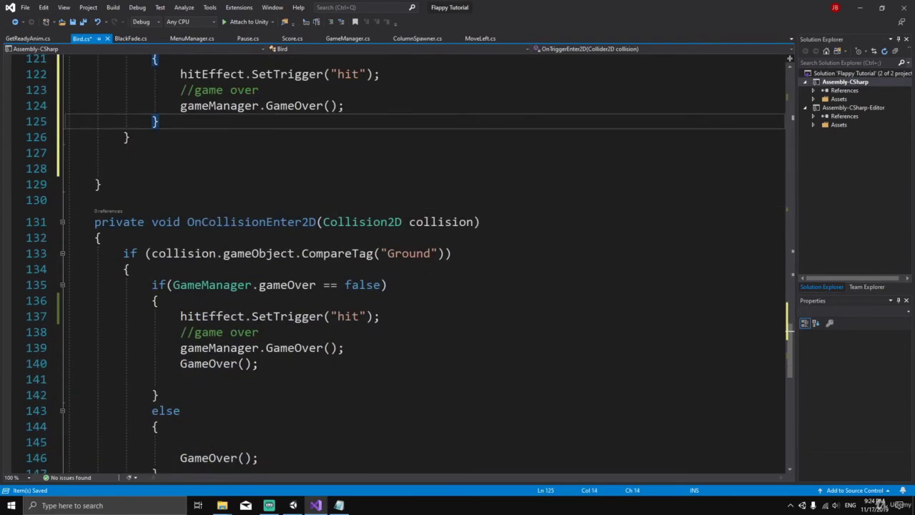
{"action": "scroll", "coordinate": [240, 310], "scroll_direction": "up", "scroll_amount": 5}
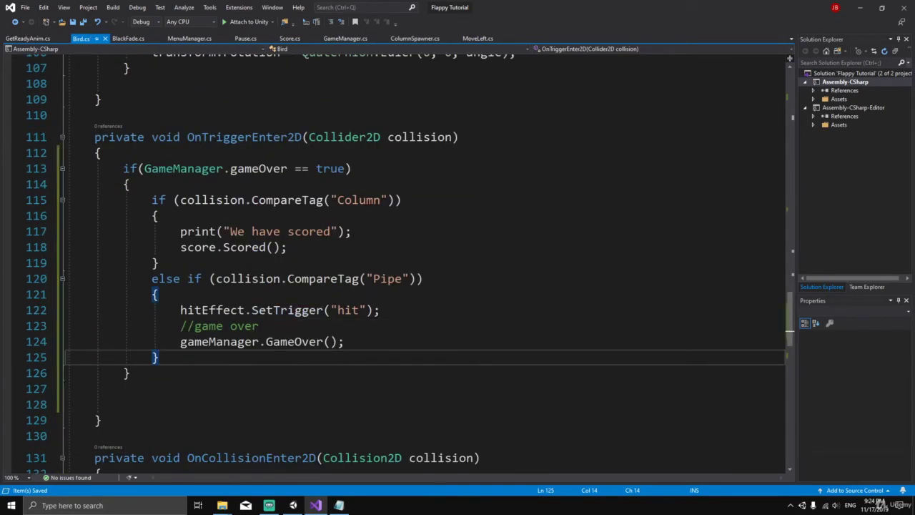
{"action": "left_click", "coordinate": [181, 231]}
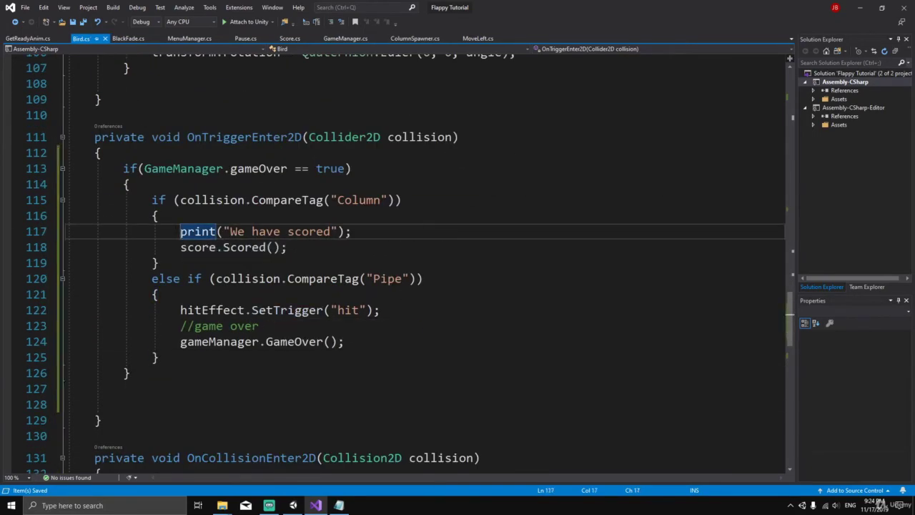
{"action": "type", "text": "//"}
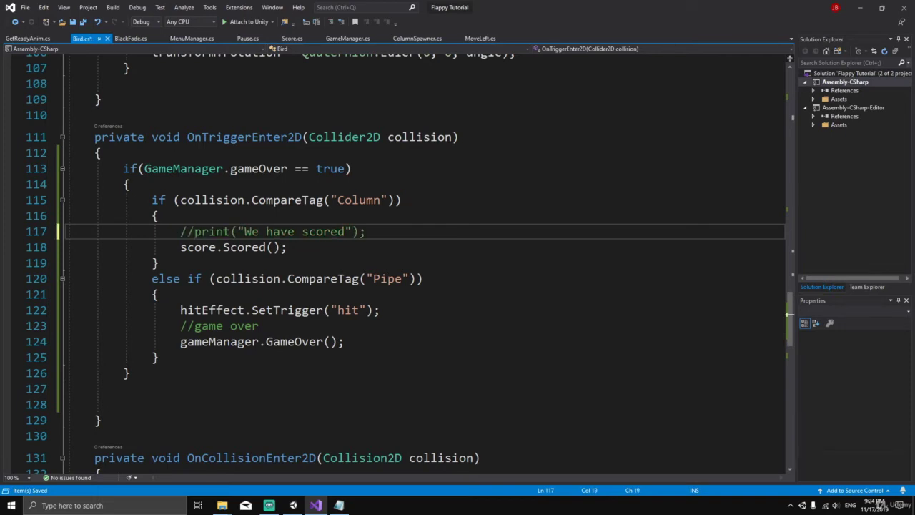
Step: Save Bird.cs and play-test the game in Unity, flapping until the bird crashes
{"action": "key", "text": "ctrl+s"}
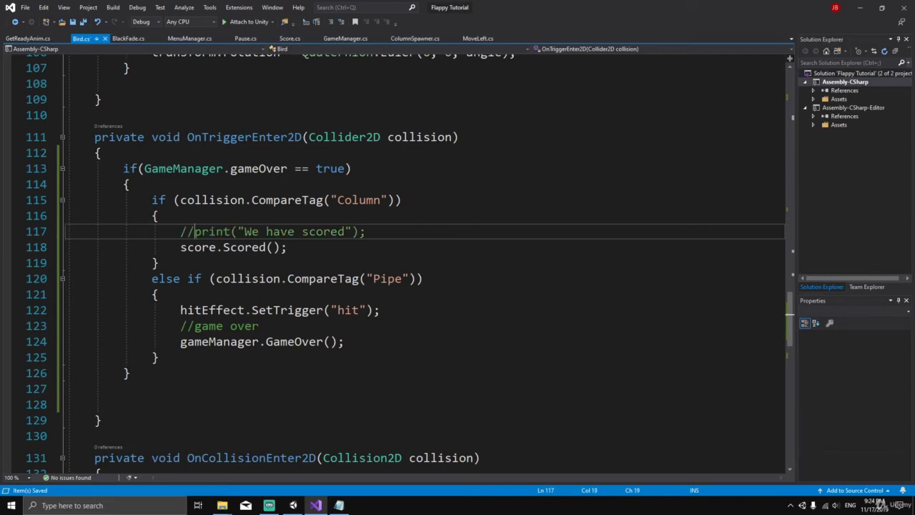
{"action": "left_click", "coordinate": [294, 506]}
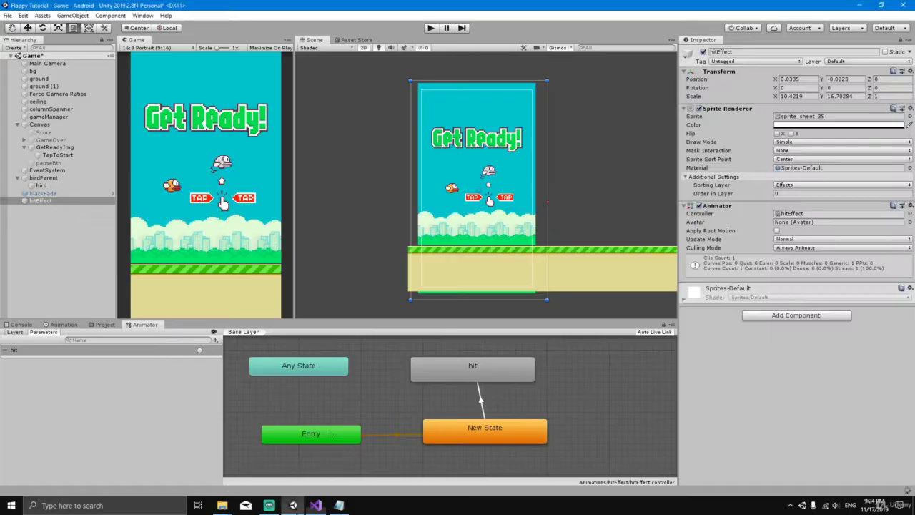
{"action": "left_click", "coordinate": [432, 29]}
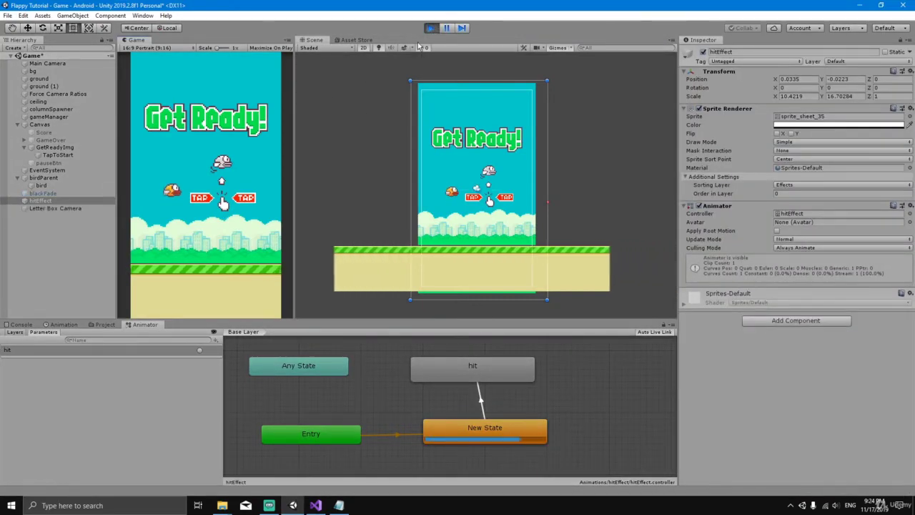
{"action": "left_click", "coordinate": [201, 231]}
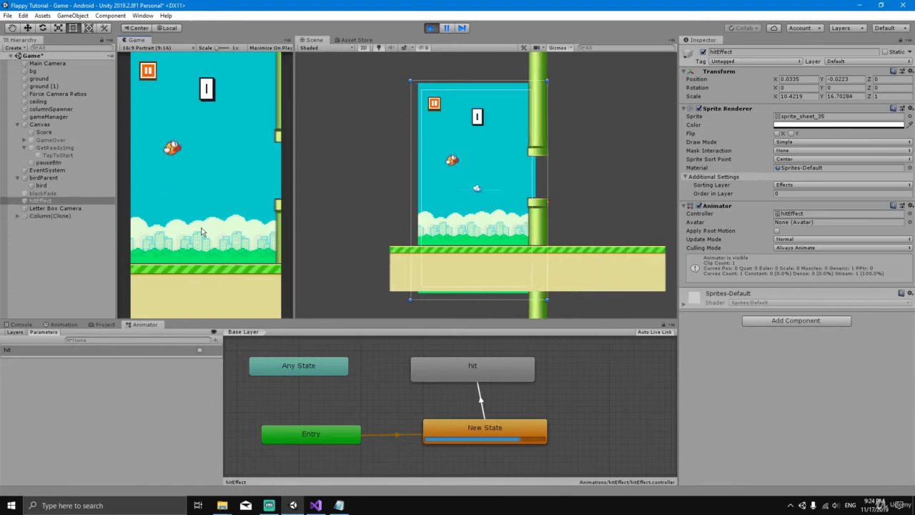
{"action": "left_click", "coordinate": [201, 231]}
{"action": "left_click", "coordinate": [201, 231]}
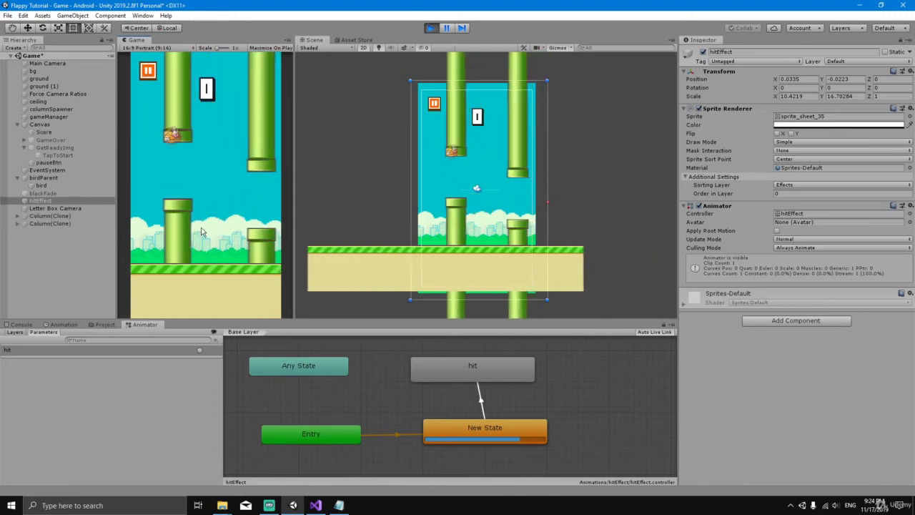
Step: Stop play mode and view the UnassignedReferenceException about hitEffect in the Console
{"action": "key", "text": "ctrl+p"}
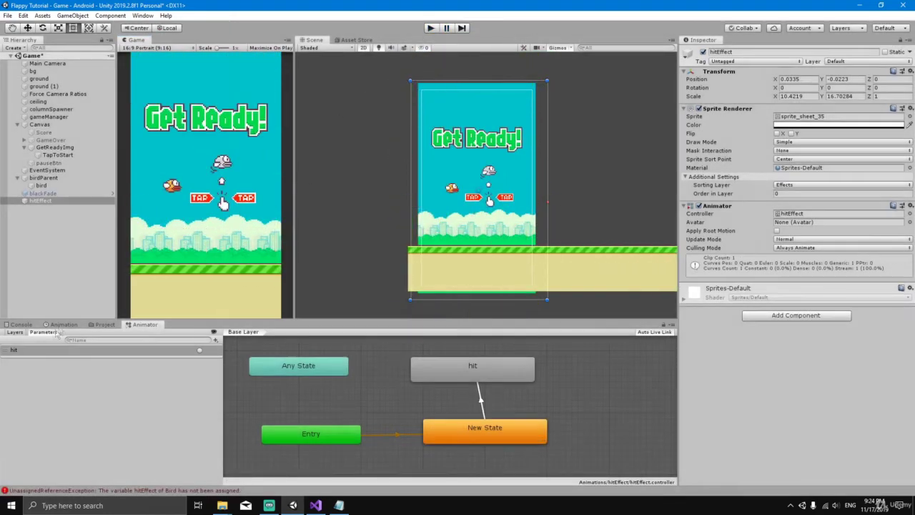
{"action": "left_click", "coordinate": [19, 324]}
{"action": "left_click", "coordinate": [119, 348]}
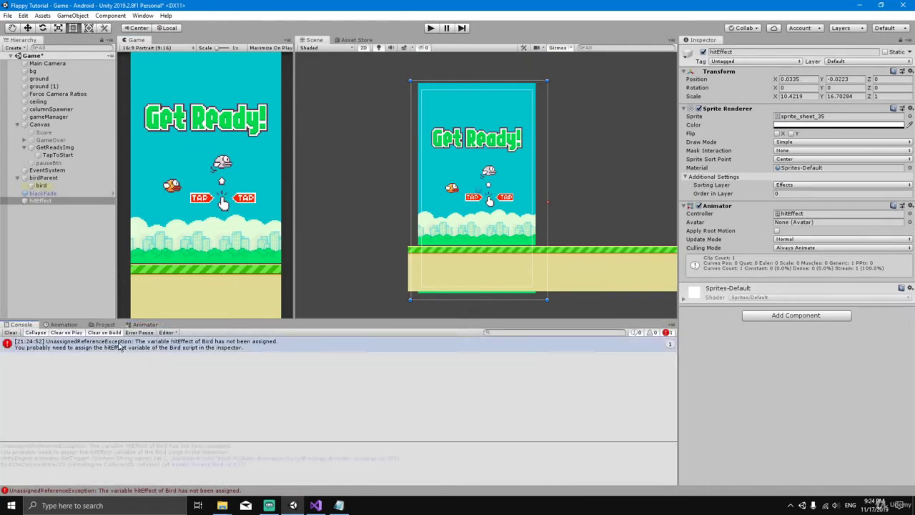
{"action": "left_click", "coordinate": [159, 348]}
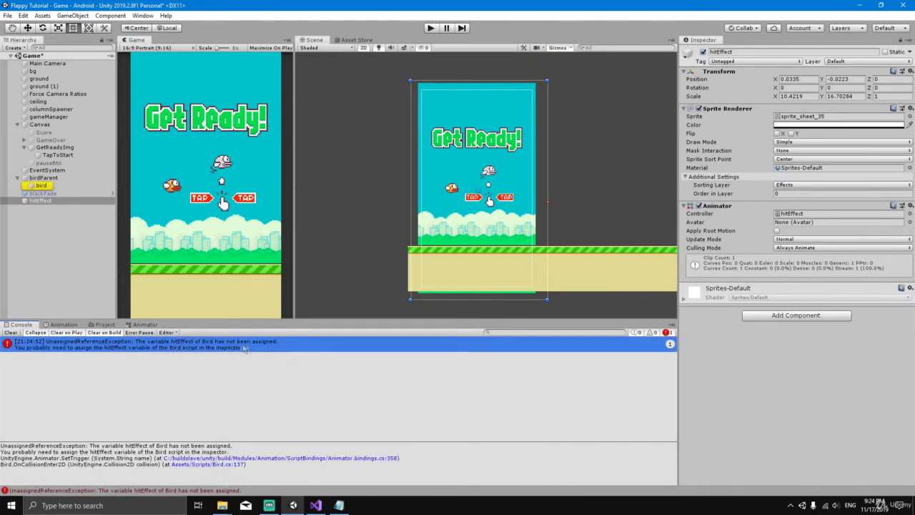
Step: Drag the hitEffect object into the bird's Hit Effect slot in the Inspector
{"action": "left_click", "coordinate": [46, 187]}
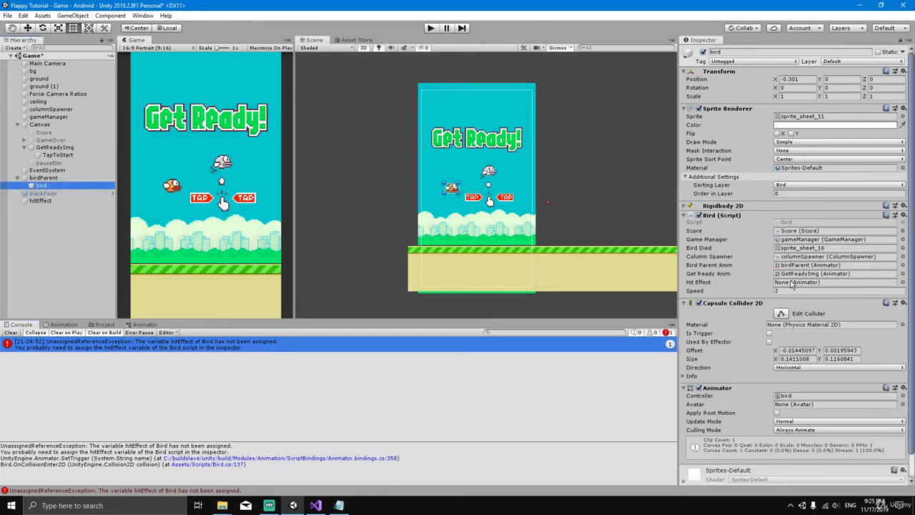
{"action": "left_click", "coordinate": [44, 201]}
{"action": "left_click_drag", "start_coordinate": [47, 202], "coordinate": [787, 286]}
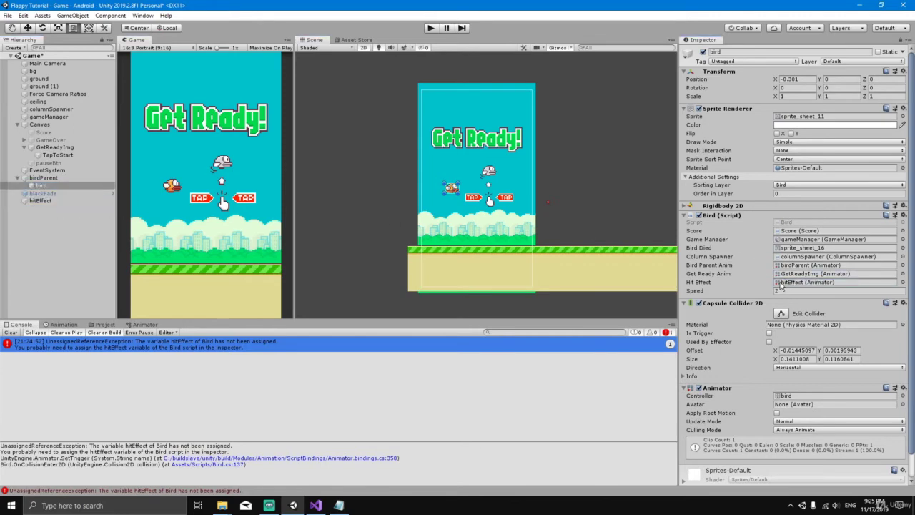
Step: Play-test again without errors, then enlarge the game and scene views
{"action": "left_click", "coordinate": [431, 29]}
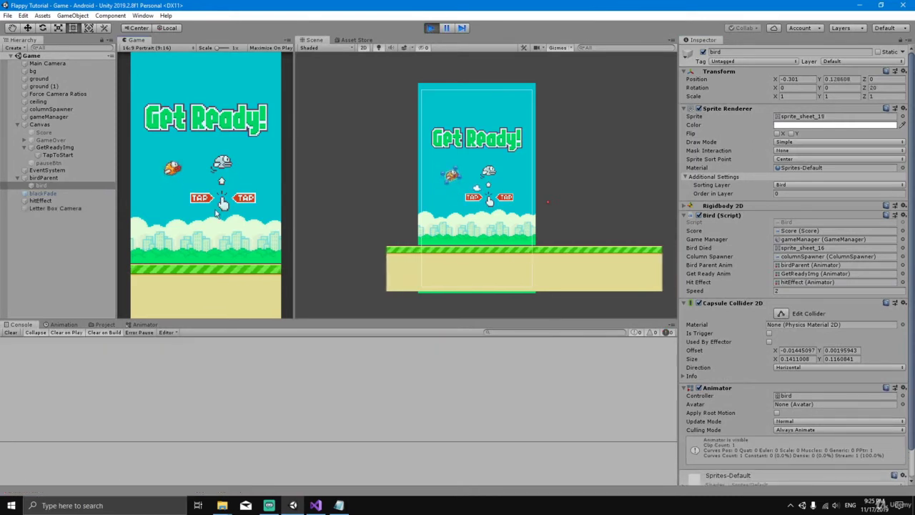
{"action": "left_click", "coordinate": [217, 213]}
{"action": "left_click", "coordinate": [214, 213]}
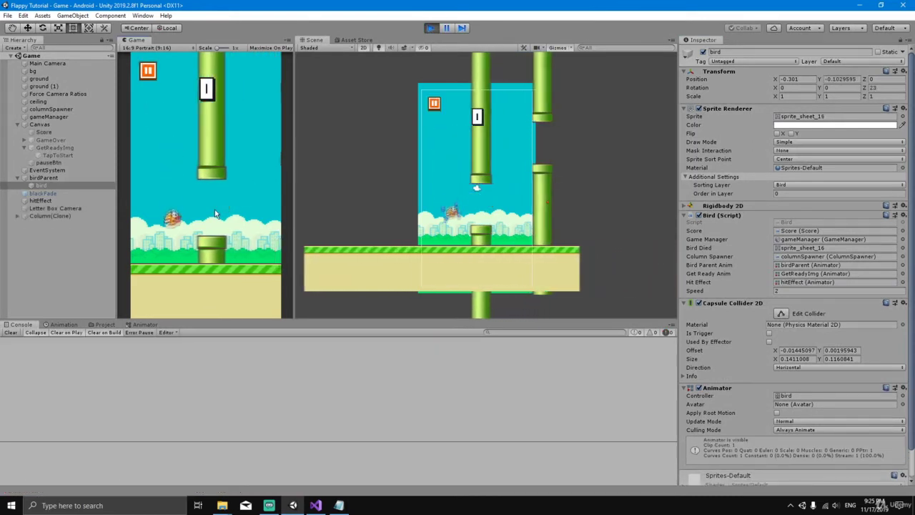
{"action": "left_click", "coordinate": [214, 212]}
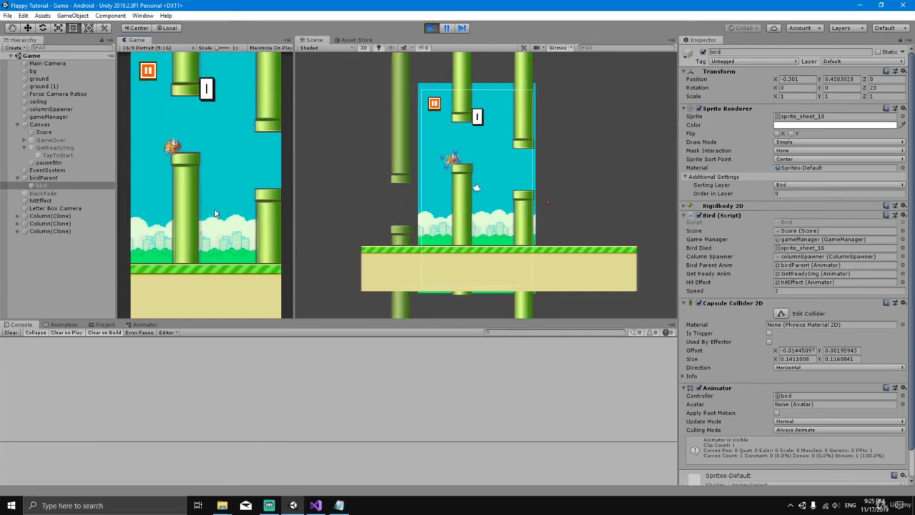
{"action": "left_click", "coordinate": [431, 27]}
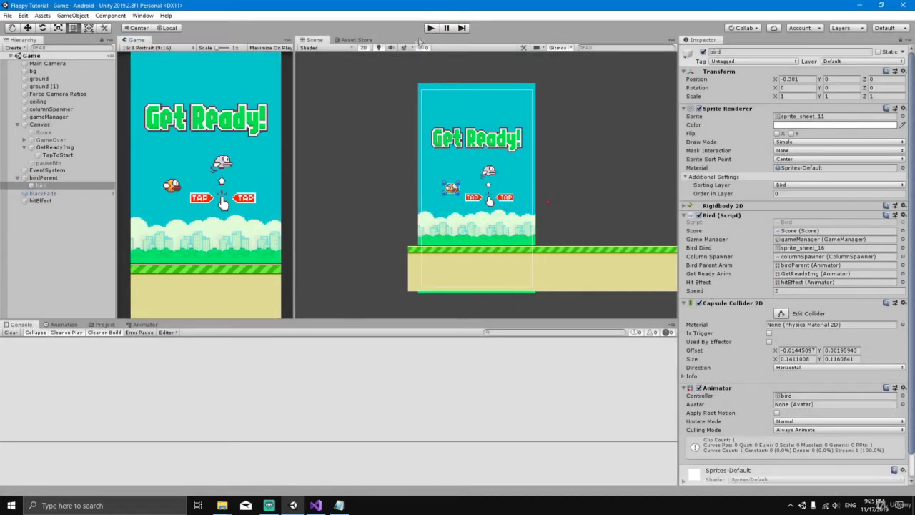
{"action": "mouse_move", "coordinate": [291, 322]}
{"action": "left_mouse_down"}
{"action": "mouse_move", "coordinate": [292, 340]}
{"action": "mouse_move", "coordinate": [288, 319]}
{"action": "left_mouse_up"}
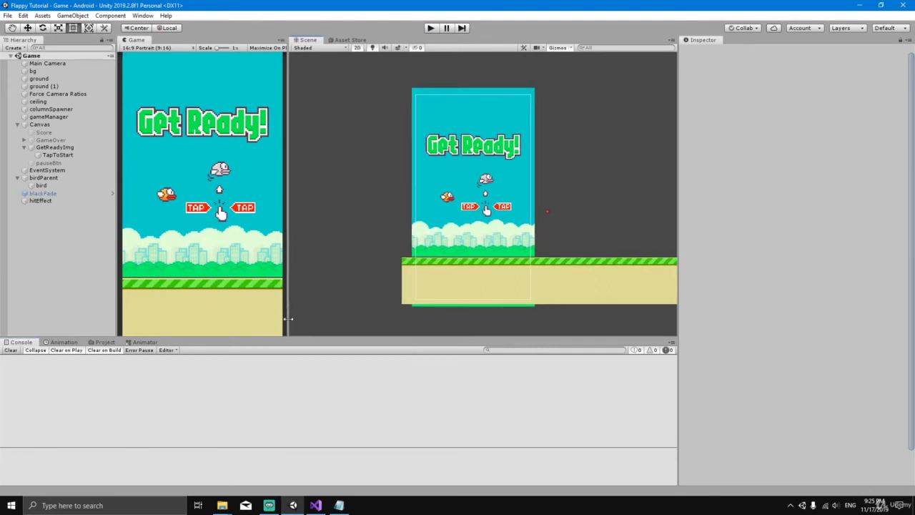
Step: Open the hitEffect animator graph and select the New State to hit transition
{"action": "left_click", "coordinate": [63, 343]}
{"action": "left_click", "coordinate": [58, 201]}
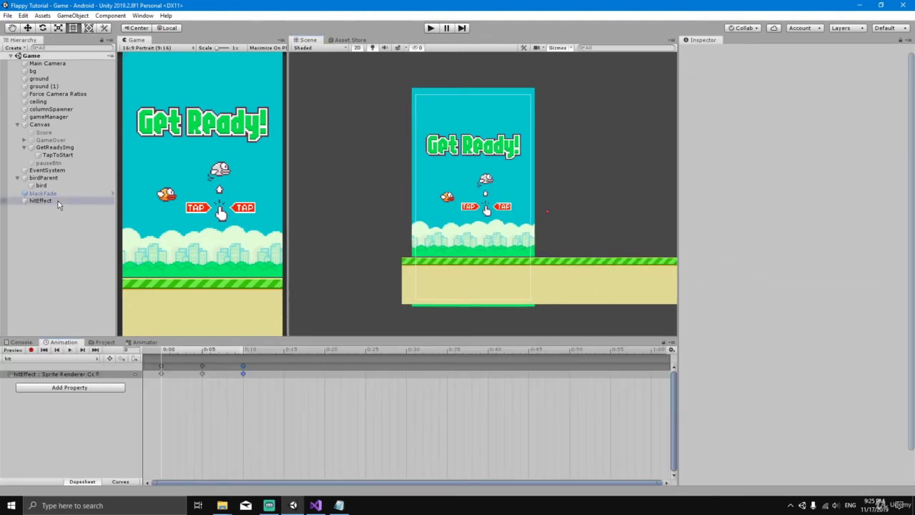
{"action": "left_click", "coordinate": [146, 343]}
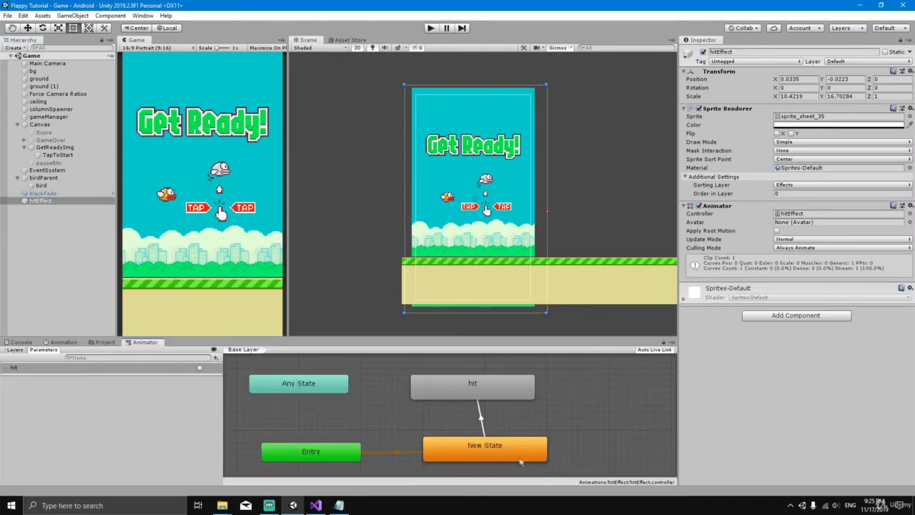
{"action": "double_click", "coordinate": [473, 387]}
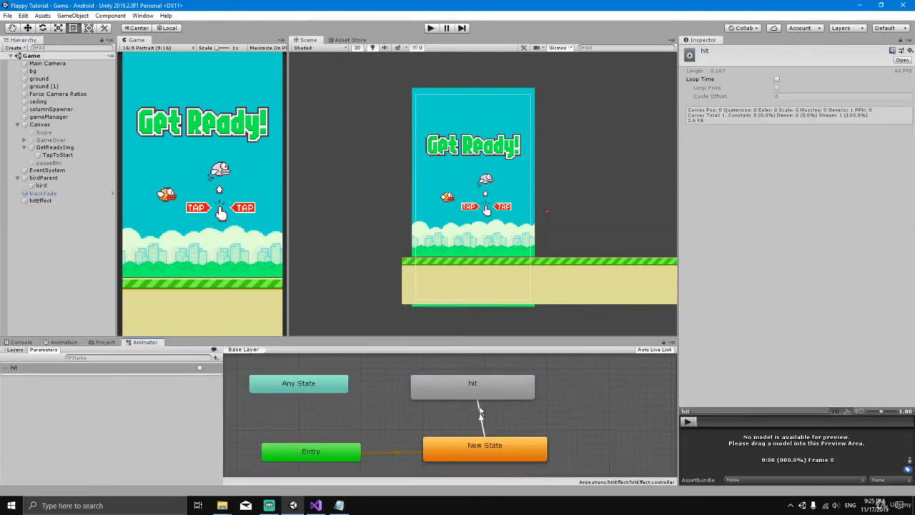
{"action": "left_click", "coordinate": [462, 452]}
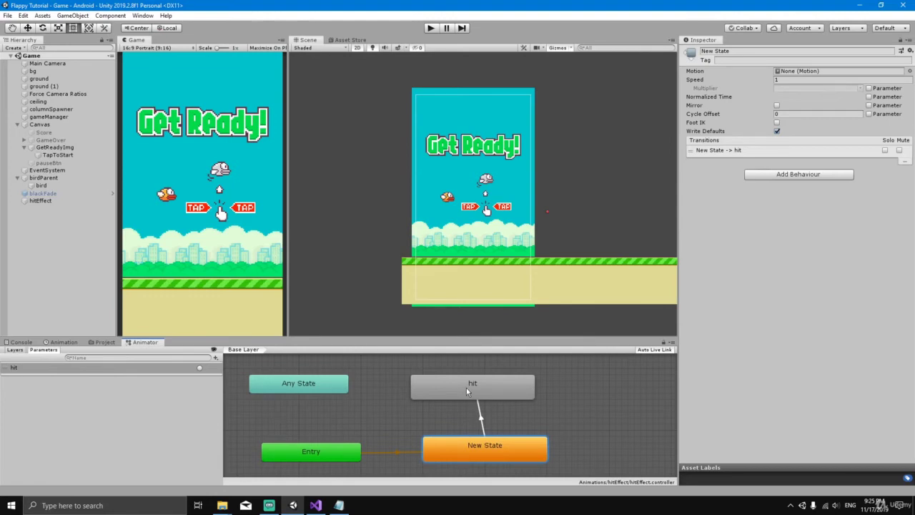
{"action": "double_click", "coordinate": [466, 391]}
{"action": "left_click", "coordinate": [479, 417]}
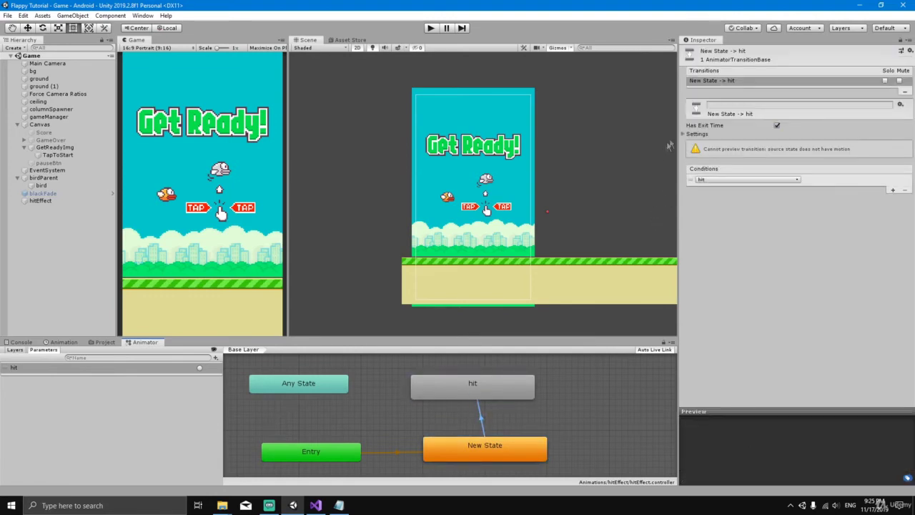
Step: Turn off Has Exit Time and Fixed Duration and set Transition Duration to 0
{"action": "left_click", "coordinate": [683, 133]}
{"action": "left_click", "coordinate": [777, 126]}
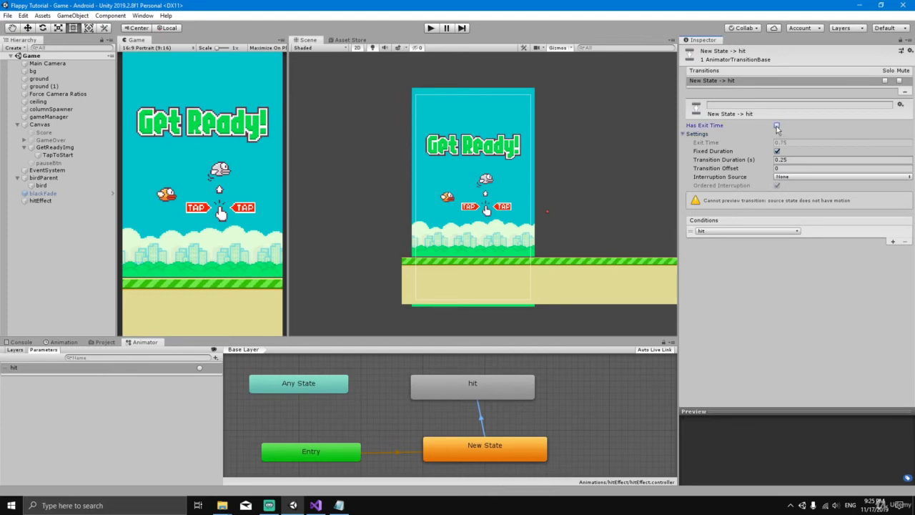
{"action": "left_click", "coordinate": [777, 152]}
{"action": "left_click", "coordinate": [793, 160]}
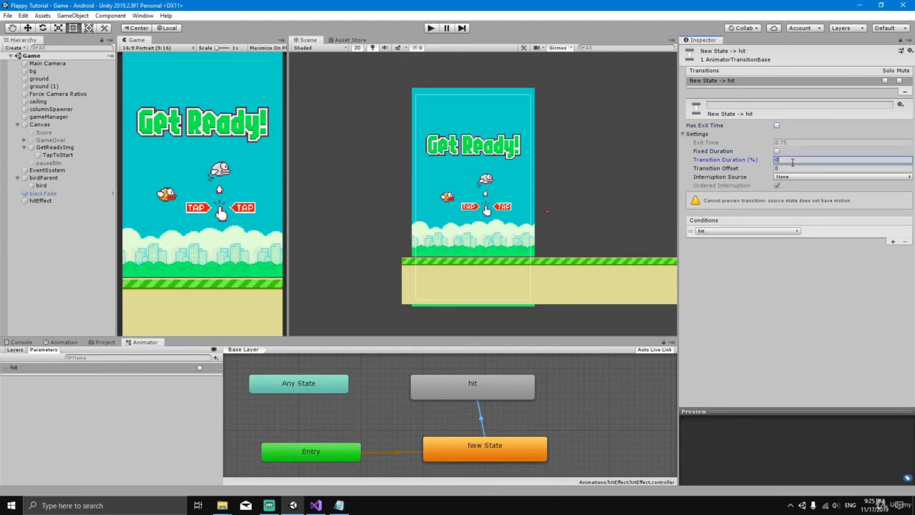
{"action": "type", "text": "0"}
Step: Play-test the game, crashing and restarting a run to check the hit effect
{"action": "left_click", "coordinate": [432, 27]}
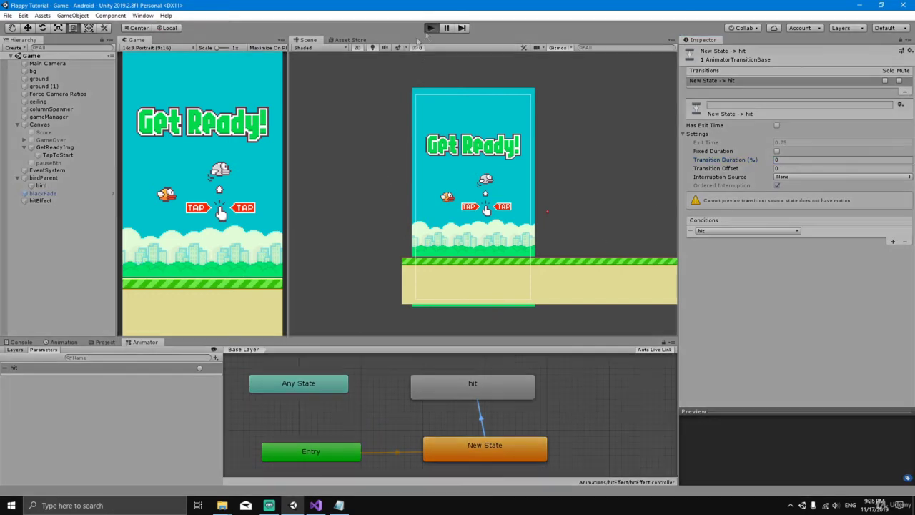
{"action": "left_click", "coordinate": [194, 229]}
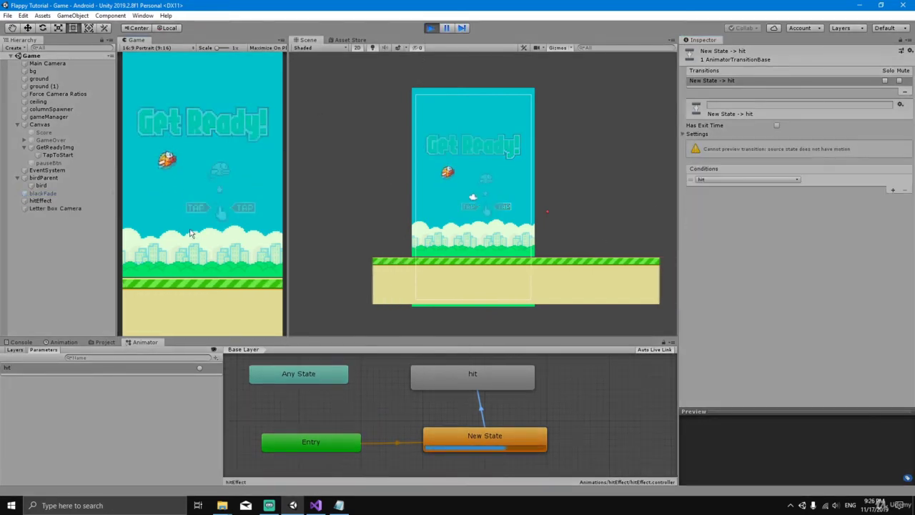
{"action": "left_click", "coordinate": [190, 239]}
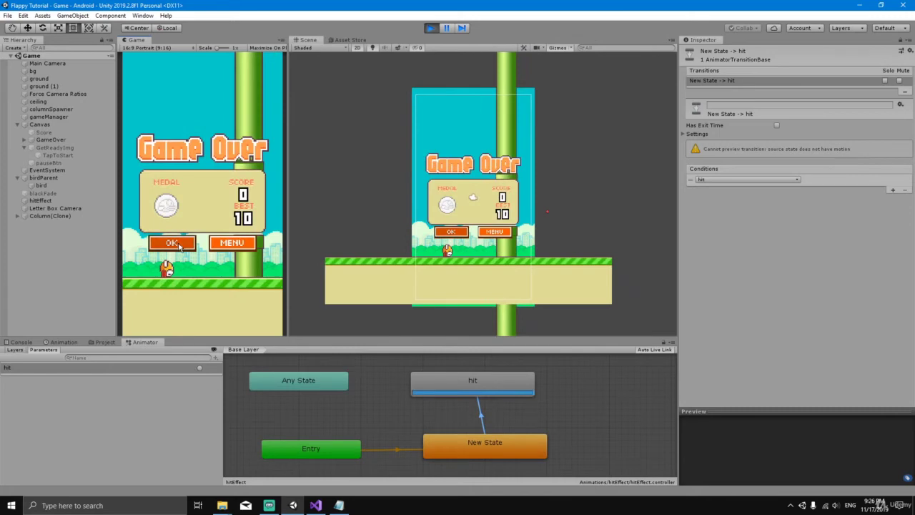
{"action": "left_click", "coordinate": [192, 238]}
{"action": "left_click", "coordinate": [192, 238]}
{"action": "left_click", "coordinate": [192, 239]}
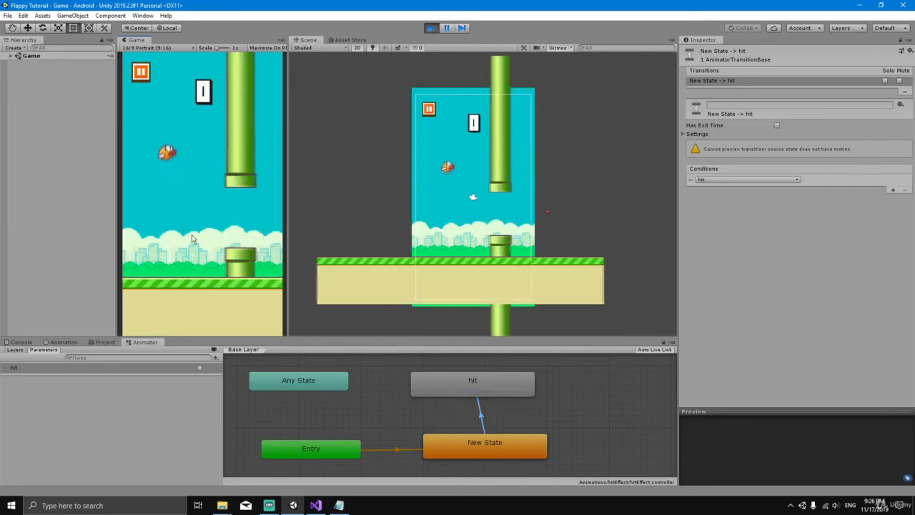
{"action": "left_click", "coordinate": [192, 238]}
{"action": "left_click", "coordinate": [191, 238]}
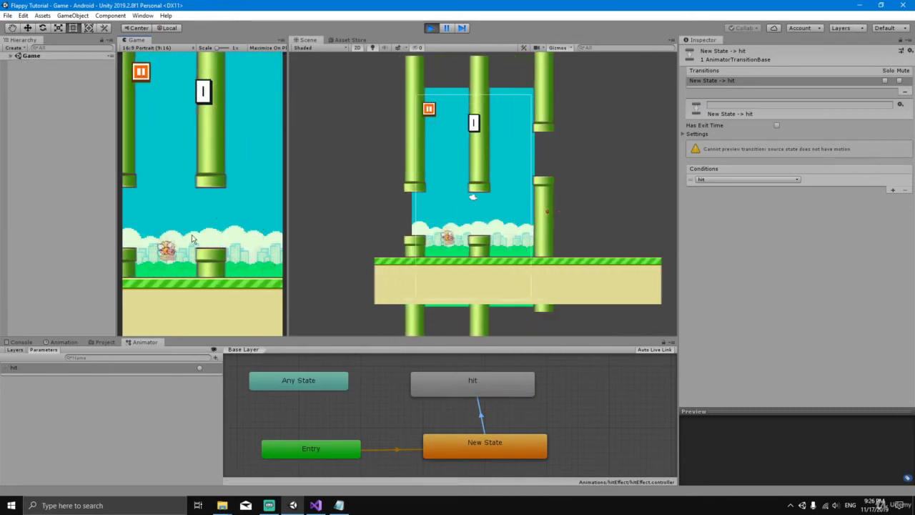
{"action": "left_click", "coordinate": [431, 28]}
Step: Change line 113's condition to GameManager.gameOver == false and save Bird.cs
{"action": "left_click", "coordinate": [315, 505]}
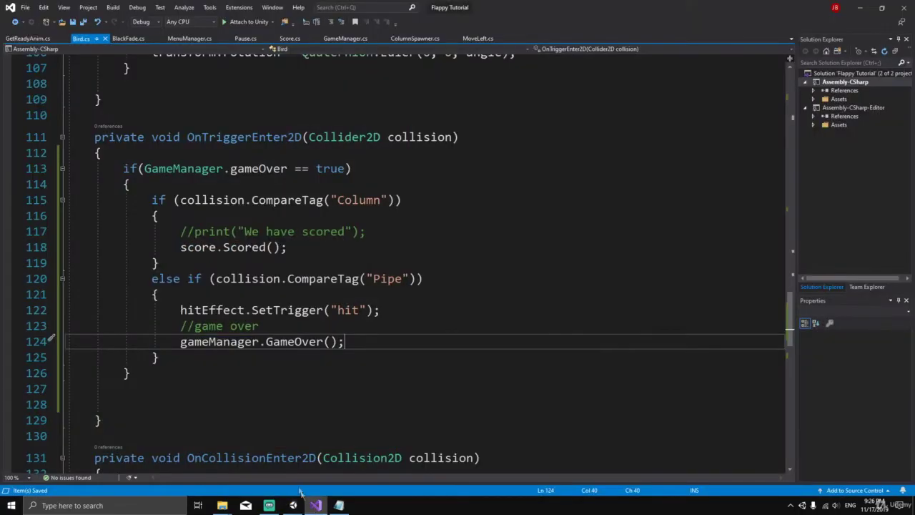
{"action": "left_click", "coordinate": [346, 169]}
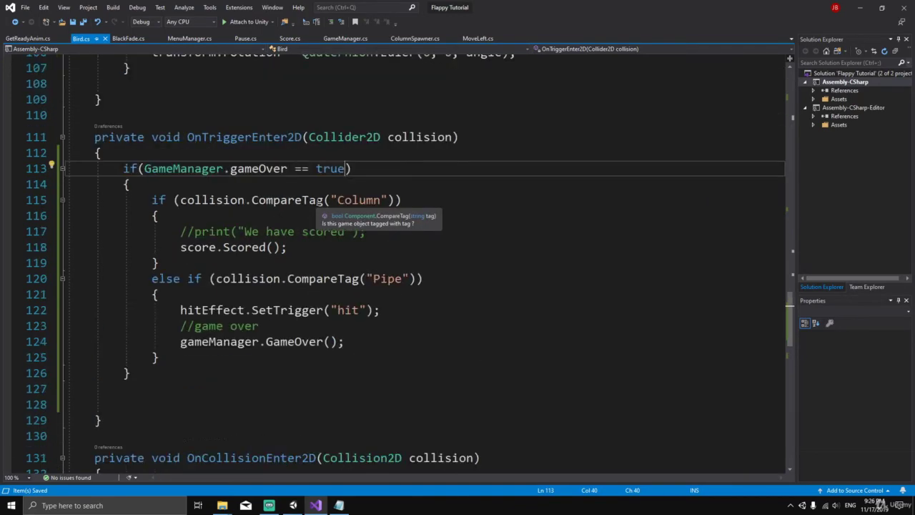
{"action": "left_click_drag", "start_coordinate": [173, 168], "coordinate": [345, 169]}
{"action": "left_click", "coordinate": [345, 169]}
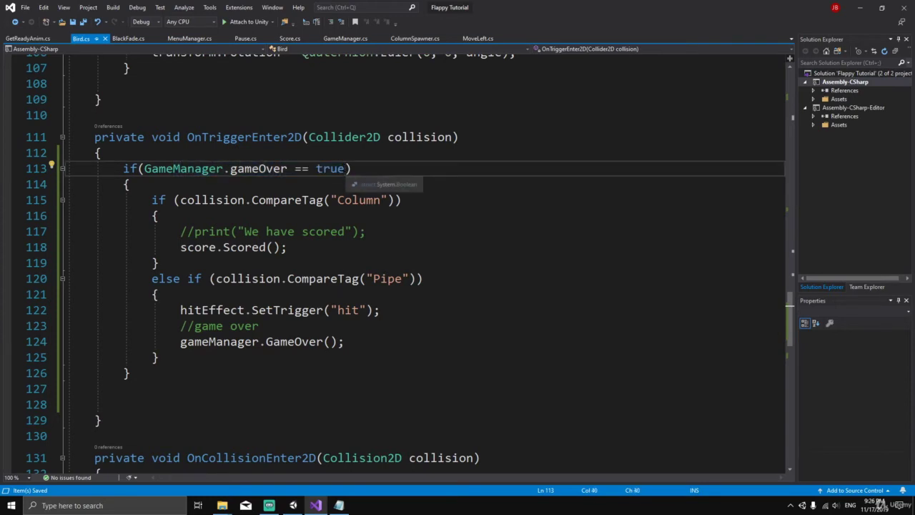
{"action": "key", "text": "BackSpace"}
{"action": "key", "text": "BackSpace"}
{"action": "key", "text": "BackSpace"}
{"action": "key", "text": "BackSpace"}
{"action": "type", "text": "false"}
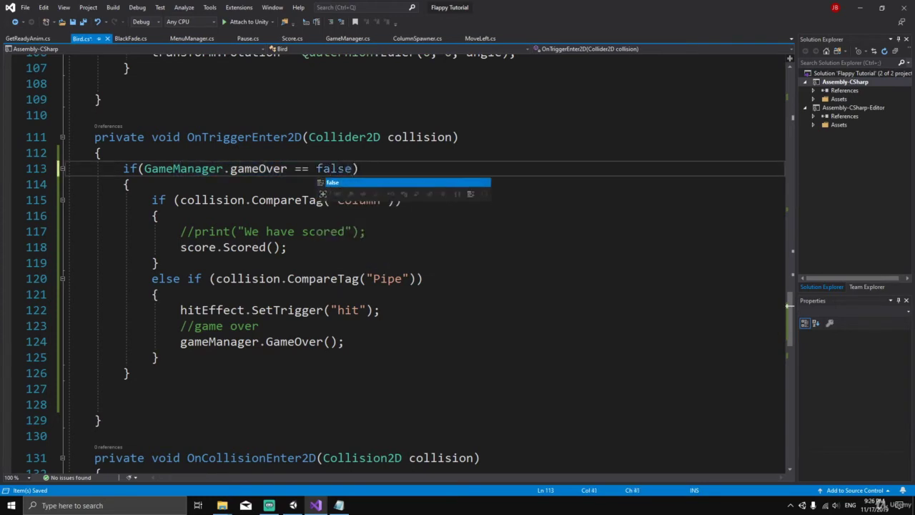
{"action": "left_click", "coordinate": [178, 169]}
{"action": "left_click_drag", "start_coordinate": [178, 169], "coordinate": [352, 169]}
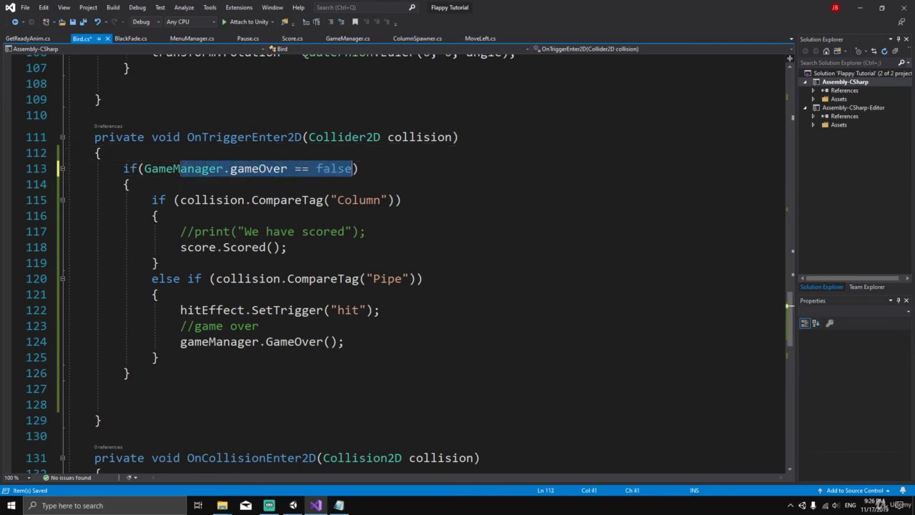
{"action": "key", "text": "ctrl+s"}
{"action": "left_click", "coordinate": [344, 341]}
{"action": "left_click_drag", "start_coordinate": [151, 199], "coordinate": [331, 342]}
{"action": "left_click", "coordinate": [295, 505]}
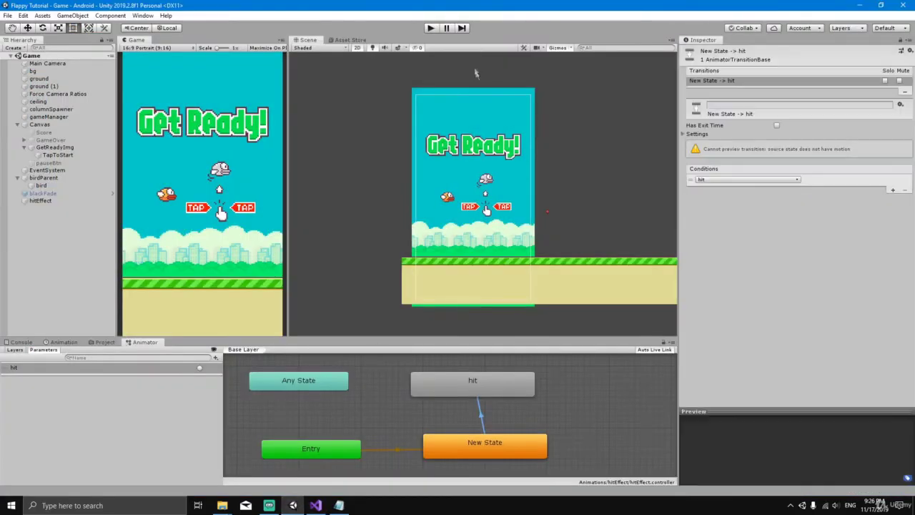
{"action": "key", "text": "ctrl+p"}
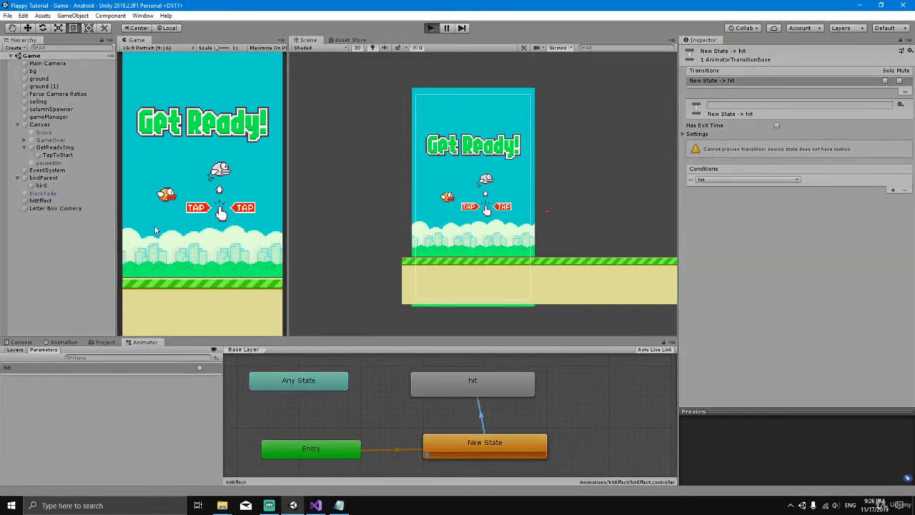
{"action": "left_click", "coordinate": [156, 228]}
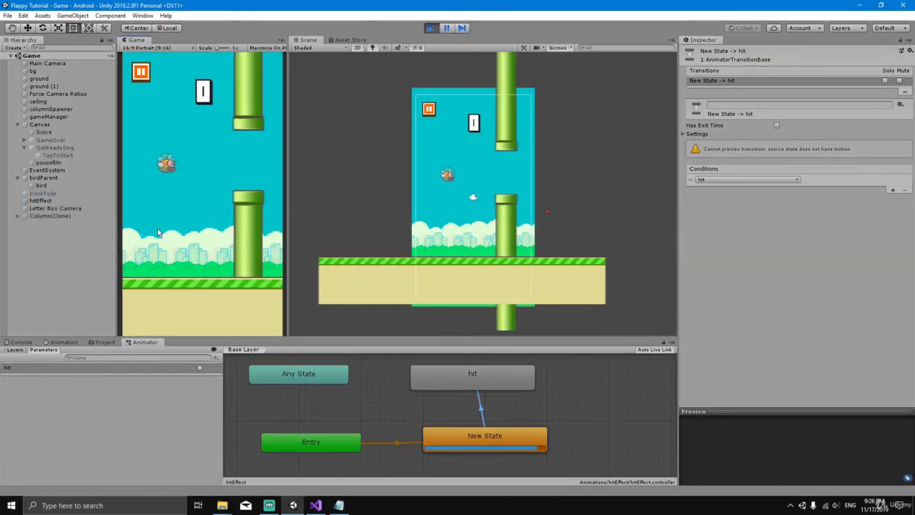
{"action": "left_click", "coordinate": [157, 228]}
{"action": "left_click", "coordinate": [157, 228]}
{"action": "left_click", "coordinate": [157, 229]}
{"action": "left_click", "coordinate": [158, 228]}
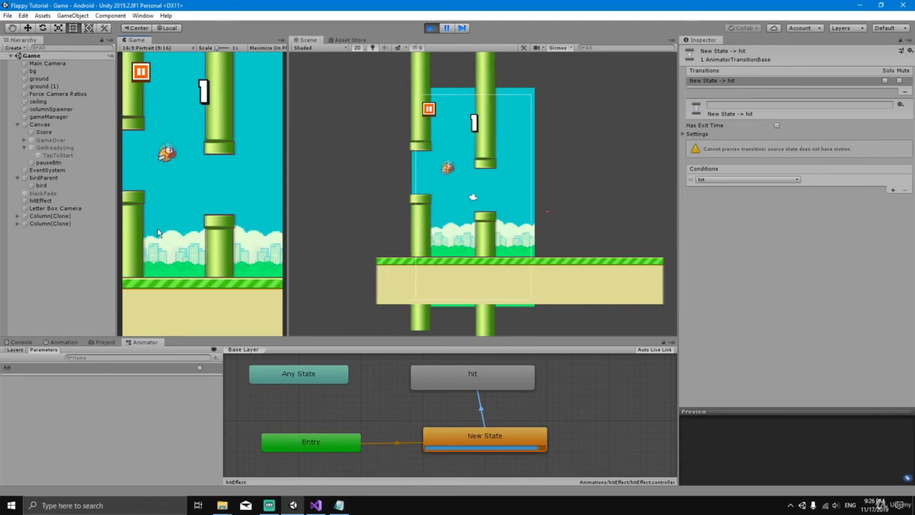
{"action": "left_click", "coordinate": [163, 244]}
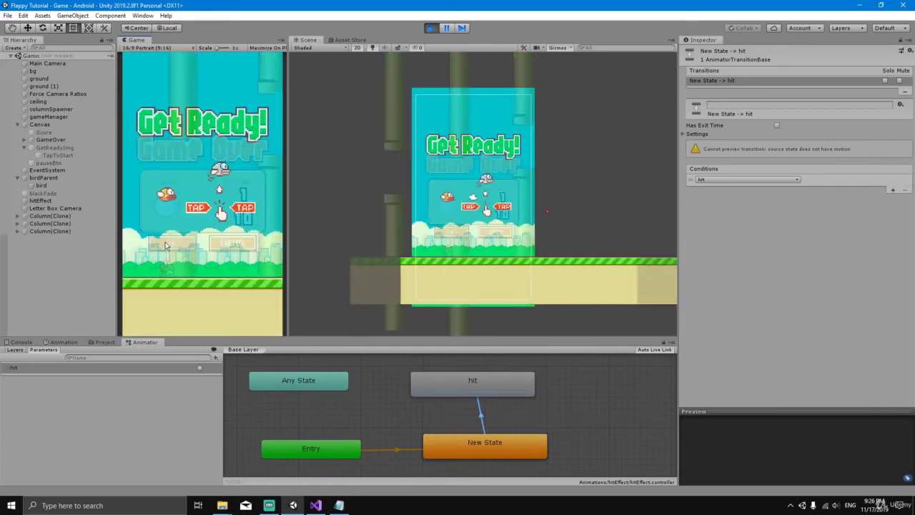
{"action": "left_click", "coordinate": [170, 258]}
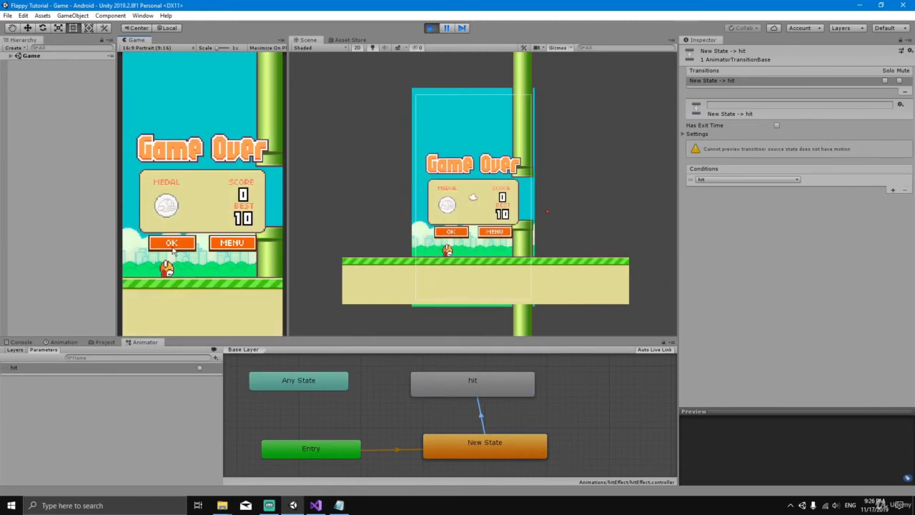
{"action": "left_click", "coordinate": [173, 245]}
{"action": "left_click", "coordinate": [182, 244]}
{"action": "left_click", "coordinate": [190, 244]}
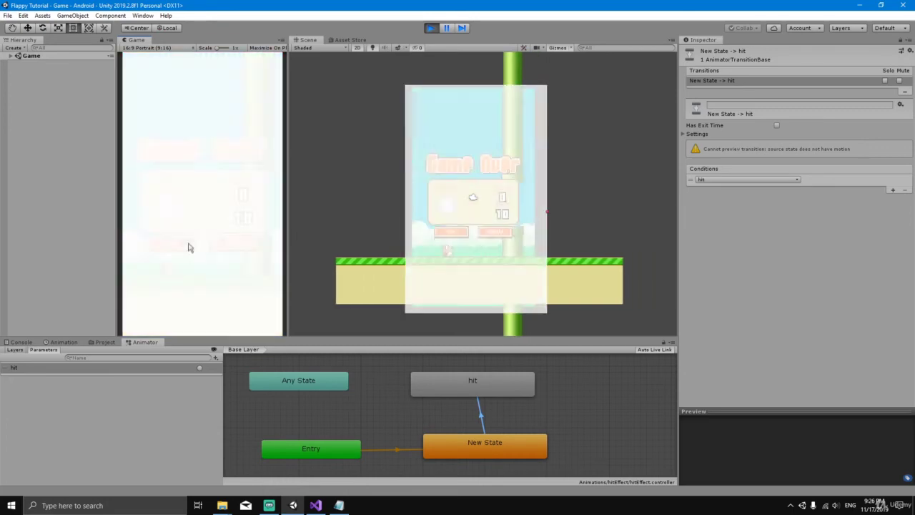
{"action": "left_click", "coordinate": [189, 247]}
{"action": "left_click", "coordinate": [190, 248]}
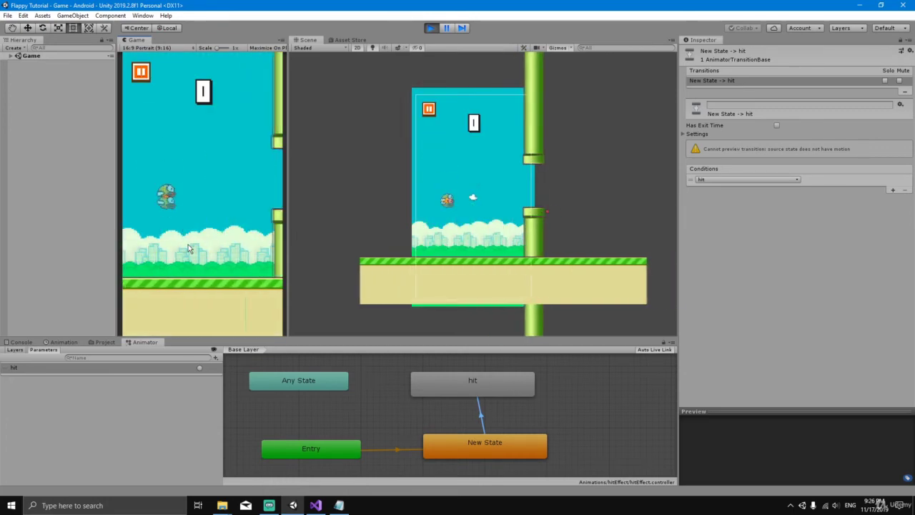
{"action": "left_click", "coordinate": [190, 248]}
{"action": "left_click", "coordinate": [189, 248]}
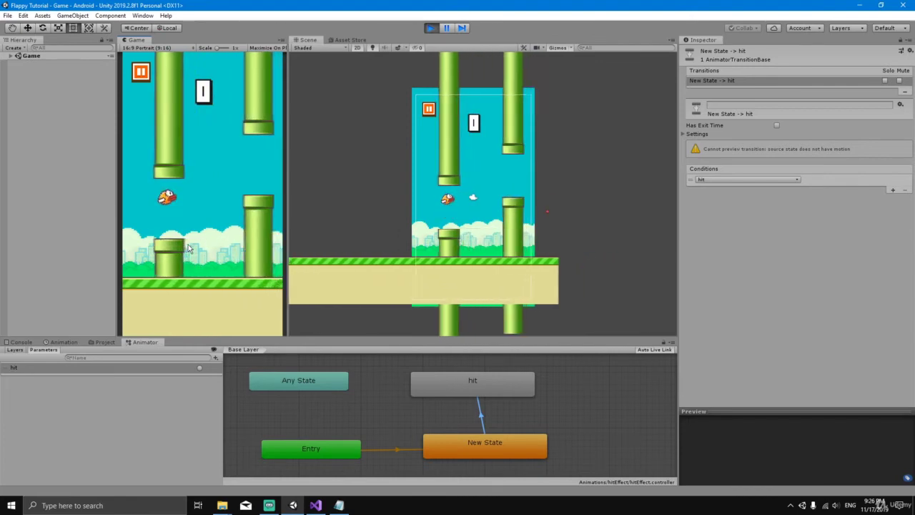
{"action": "left_click", "coordinate": [189, 247]}
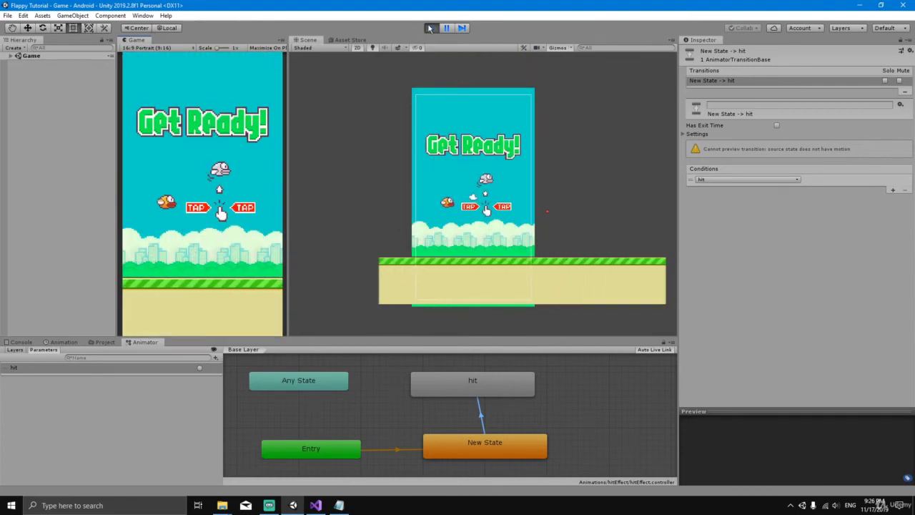
{"action": "key", "text": "ctrl+p"}
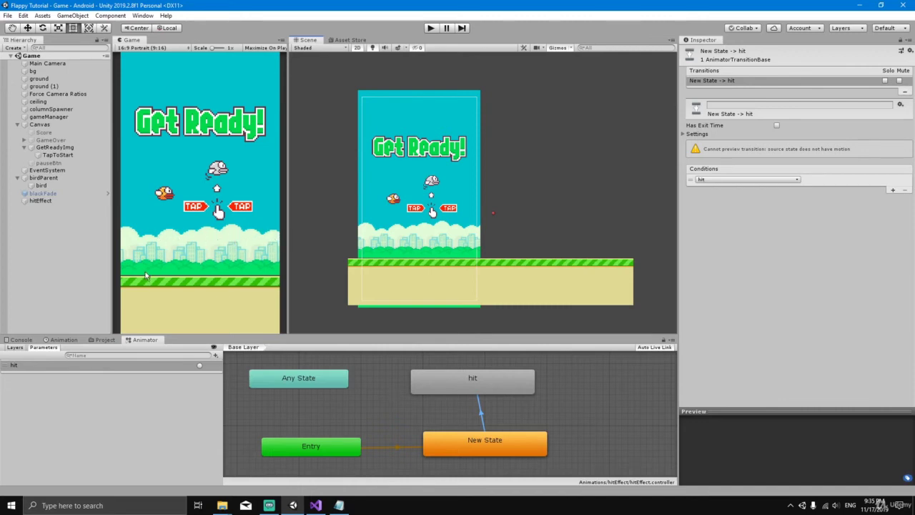
Step: Select the Main Camera and start creating an animation clip in the Animation window
{"action": "left_click", "coordinate": [44, 63]}
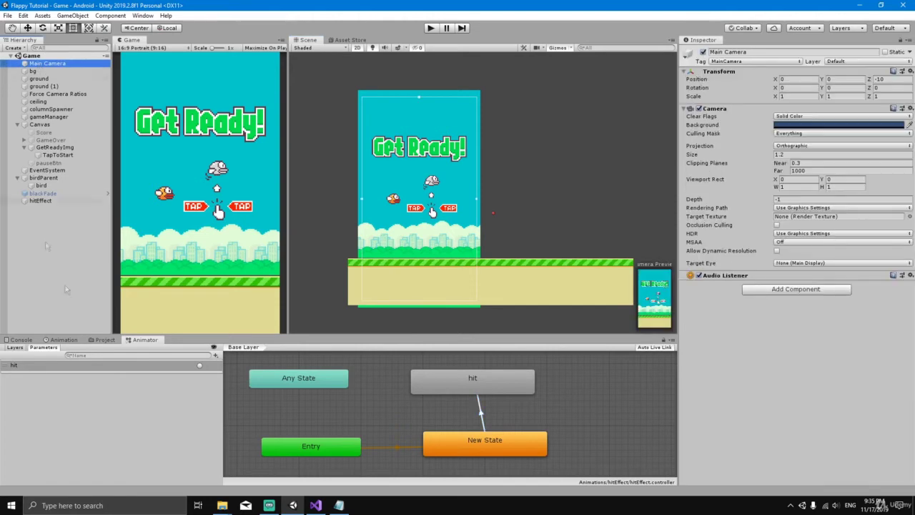
{"action": "left_click", "coordinate": [64, 340]}
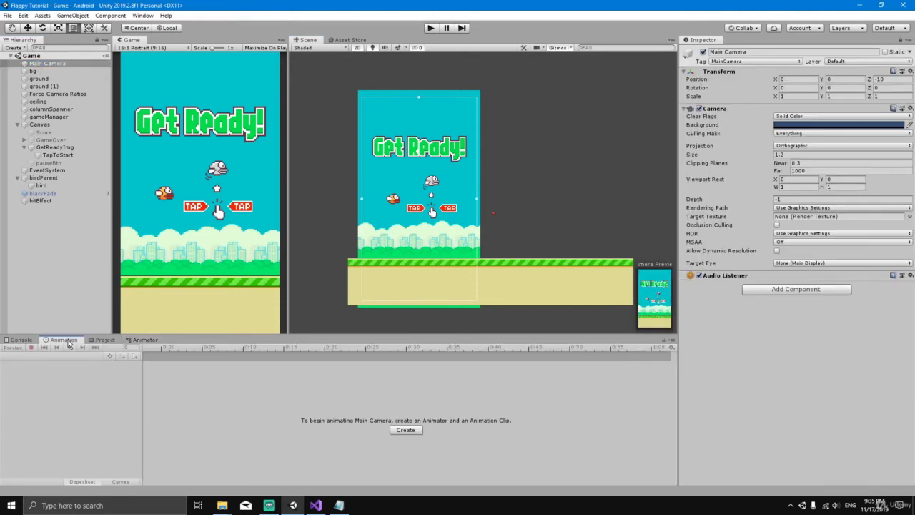
{"action": "left_click", "coordinate": [405, 430]}
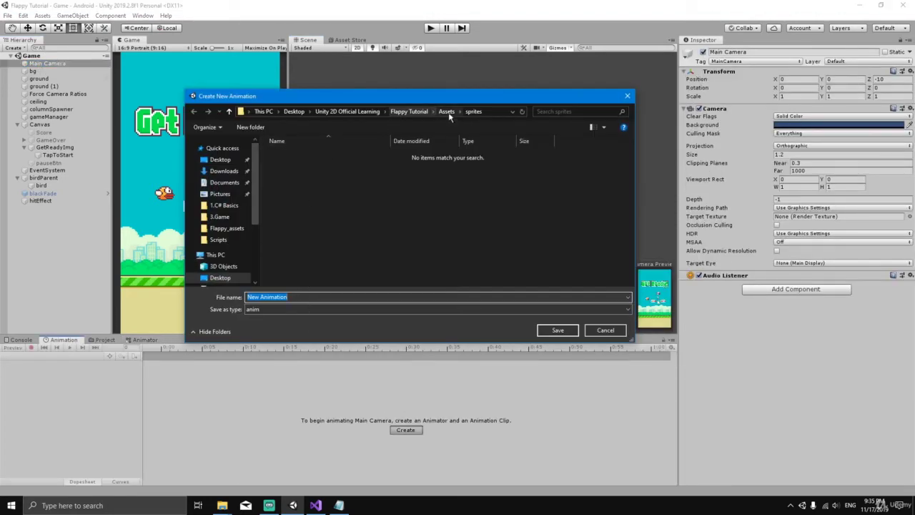
Step: Create a Camera folder under Assets/Animations and save the shake clip inside it
{"action": "left_click", "coordinate": [447, 111]}
{"action": "double_click", "coordinate": [300, 155]}
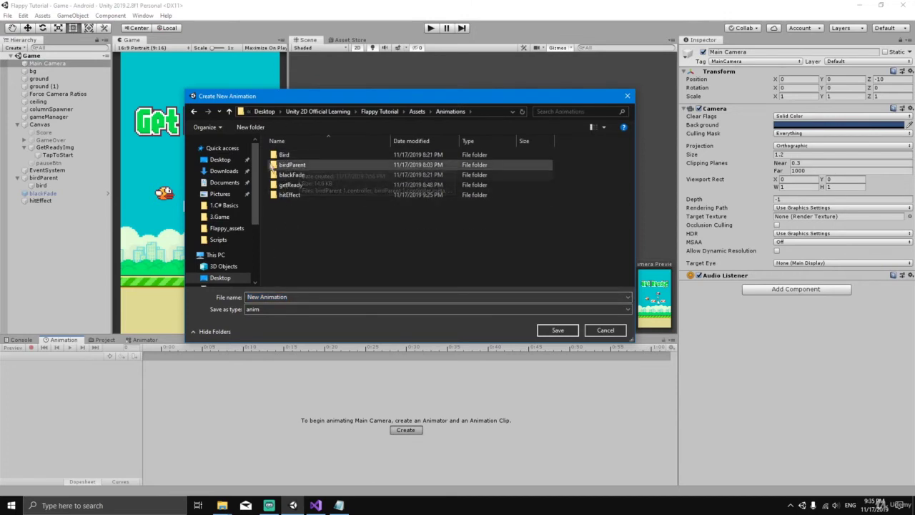
{"action": "left_click", "coordinate": [255, 129]}
{"action": "type", "text": "Camra"}
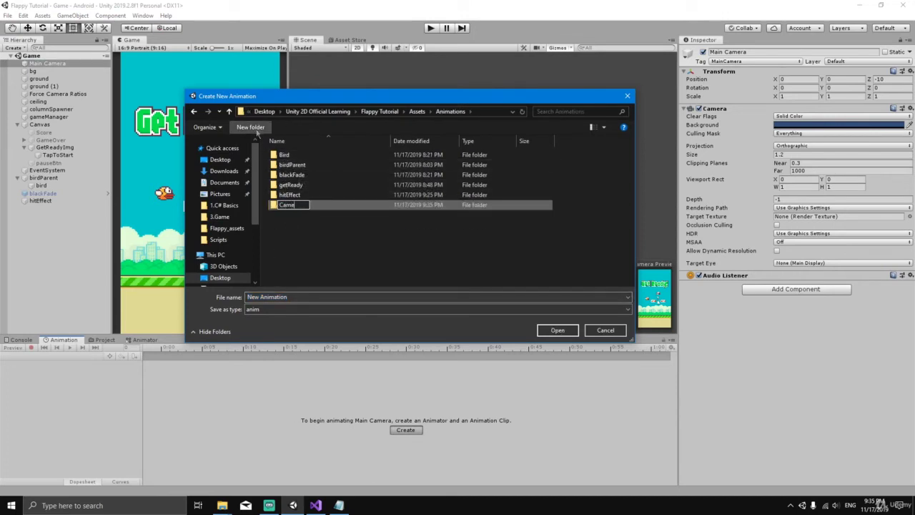
{"action": "type", "text": "ra"}
{"action": "key", "text": "Return"}
{"action": "double_click", "coordinate": [300, 186]}
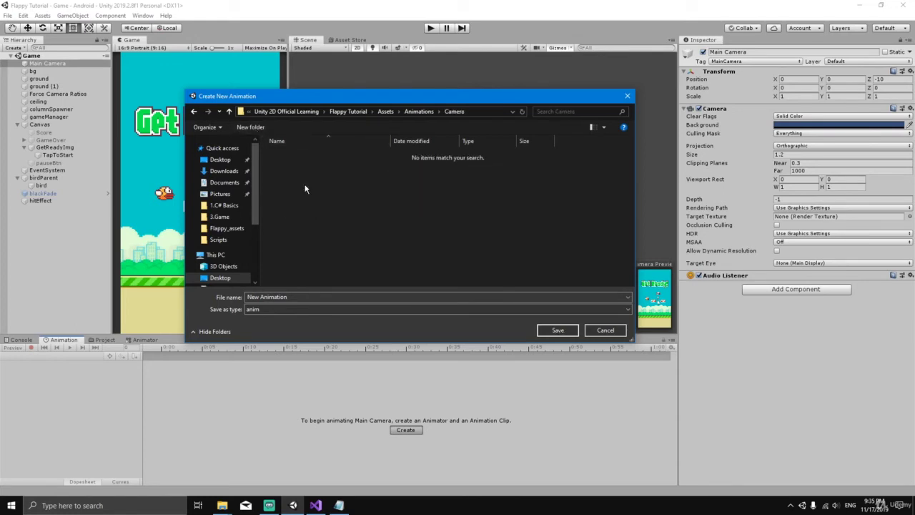
{"action": "left_click", "coordinate": [301, 296]}
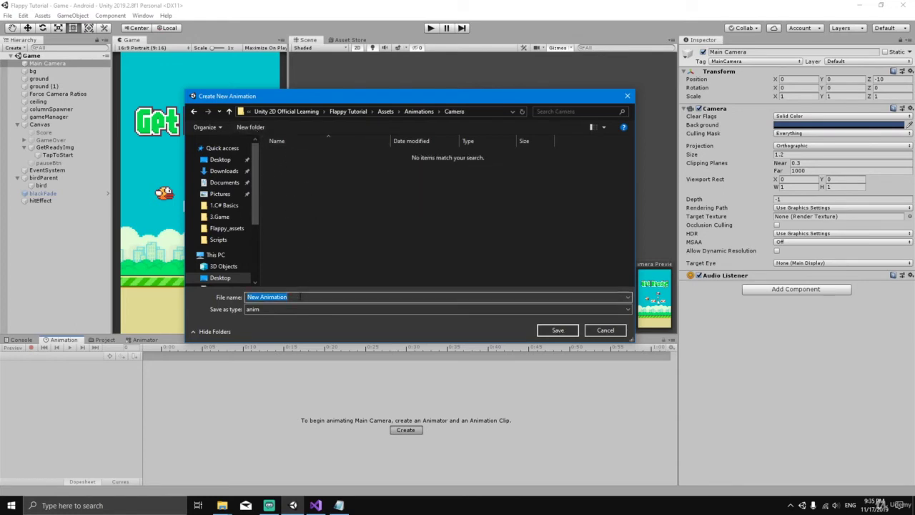
{"action": "key", "text": "BackSpace"}
{"action": "left_click", "coordinate": [546, 331]}
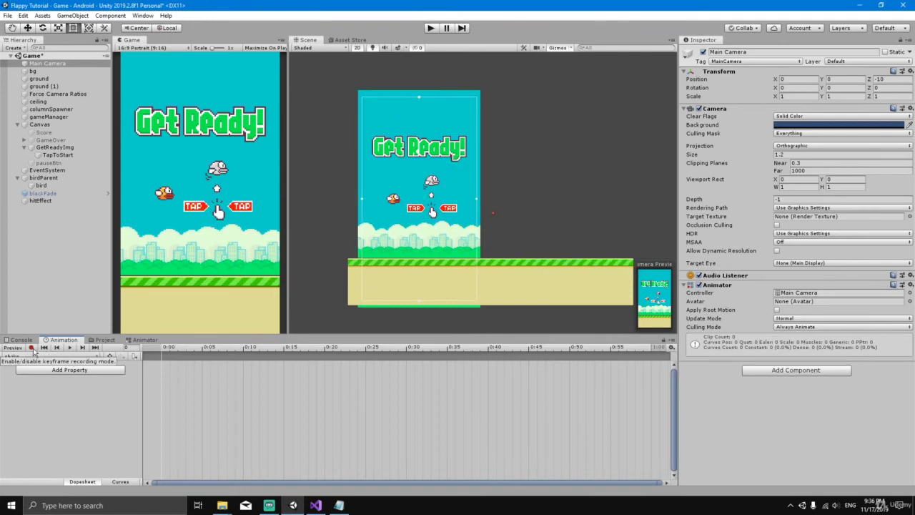
Step: Start recording and key Main Camera Position X to 0, 0.03 and 0 at frames 0, 5 and 10
{"action": "left_click", "coordinate": [31, 347]}
{"action": "middle_click_drag", "start_coordinate": [472, 194], "coordinate": [486, 195]}
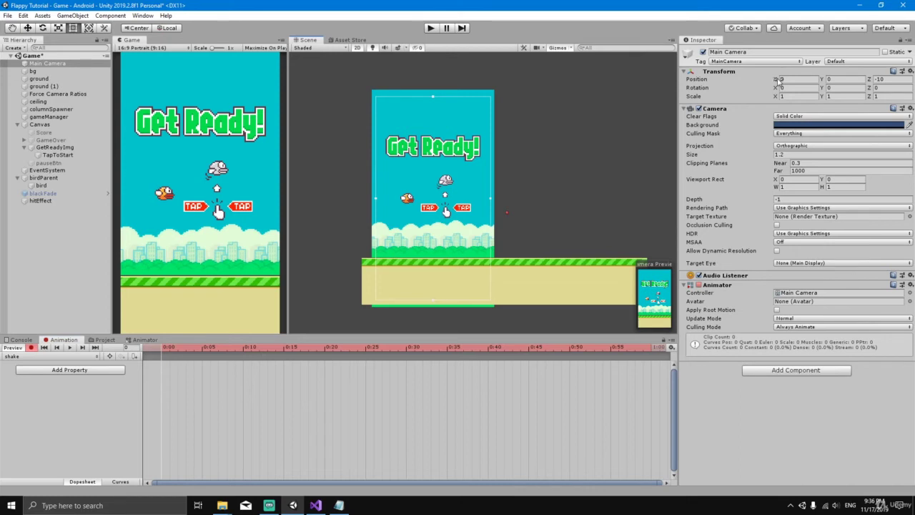
{"action": "left_click", "coordinate": [787, 79]}
{"action": "left_click_drag", "start_coordinate": [163, 349], "coordinate": [203, 347]}
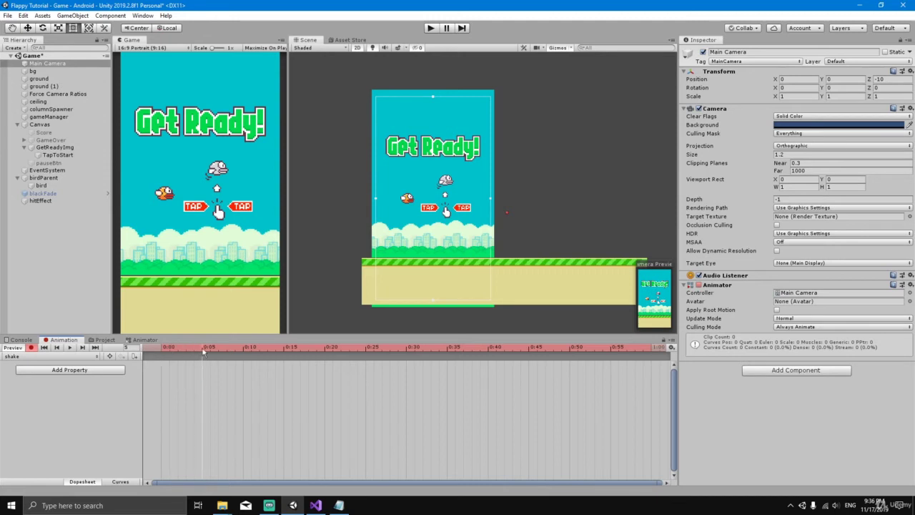
{"action": "left_click", "coordinate": [808, 80]}
{"action": "type", "text": "0.03"}
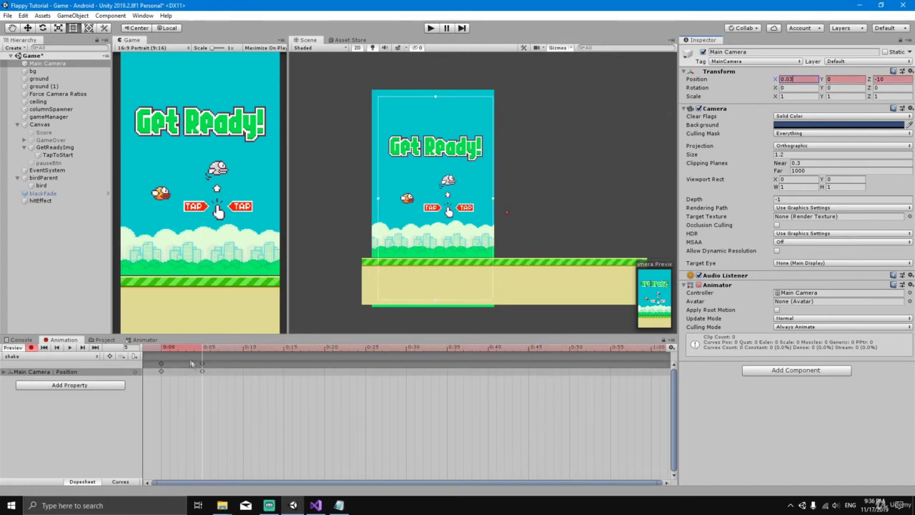
{"action": "left_click_drag", "start_coordinate": [203, 351], "coordinate": [244, 348]}
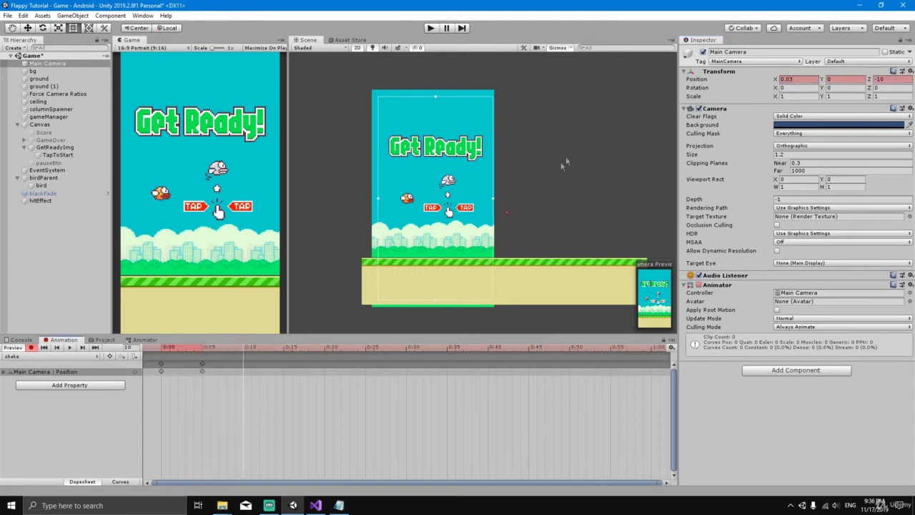
{"action": "left_click", "coordinate": [796, 80]}
{"action": "type", "text": "0"}
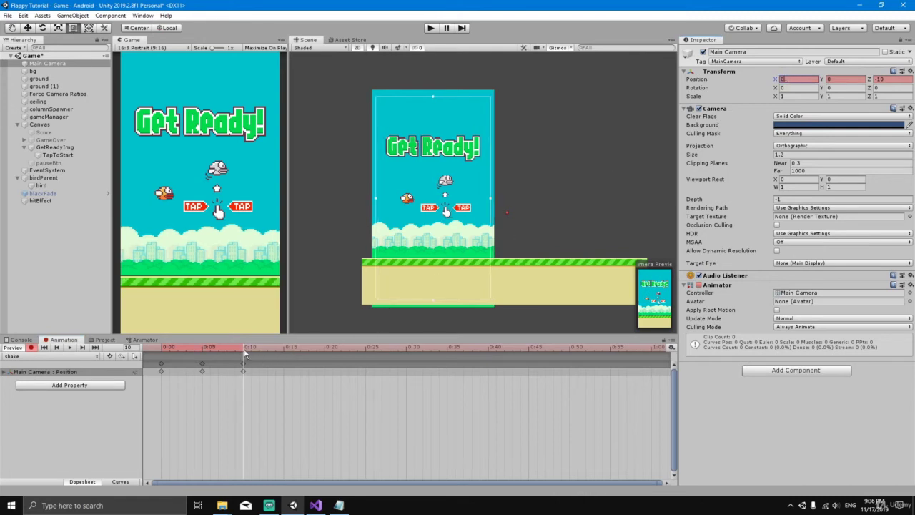
Step: Key Position X to -0.03 at frame 15 and back to 0 at frame 20
{"action": "left_click_drag", "start_coordinate": [243, 348], "coordinate": [284, 351]}
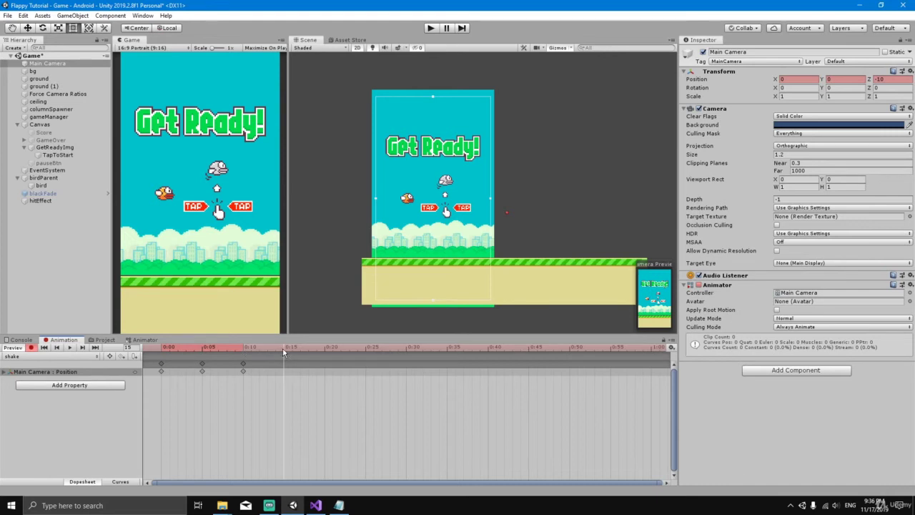
{"action": "mouse_move", "coordinate": [283, 352]}
{"action": "left_mouse_down"}
{"action": "mouse_move", "coordinate": [250, 350]}
{"action": "mouse_move", "coordinate": [287, 352]}
{"action": "left_mouse_up"}
{"action": "left_click", "coordinate": [788, 78]}
{"action": "type", "text": "-0.03"}
{"action": "key", "text": "Return"}
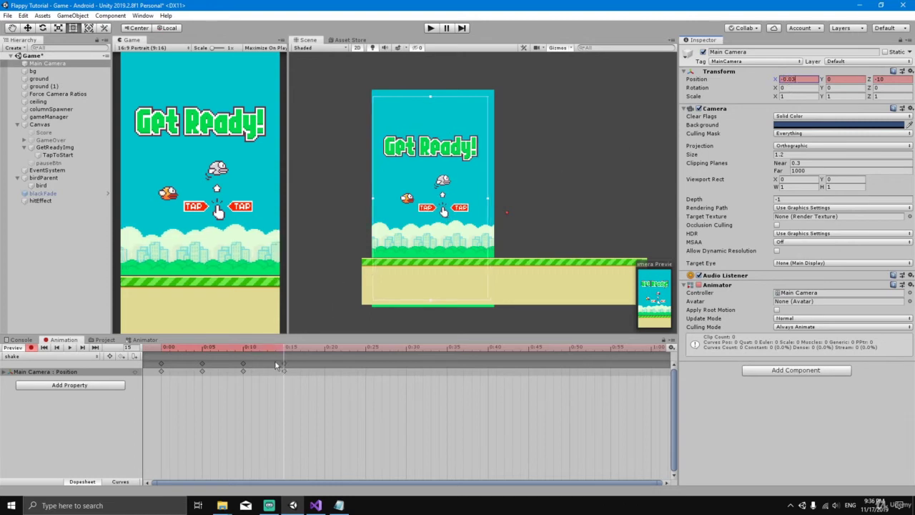
{"action": "left_click_drag", "start_coordinate": [283, 352], "coordinate": [325, 351]}
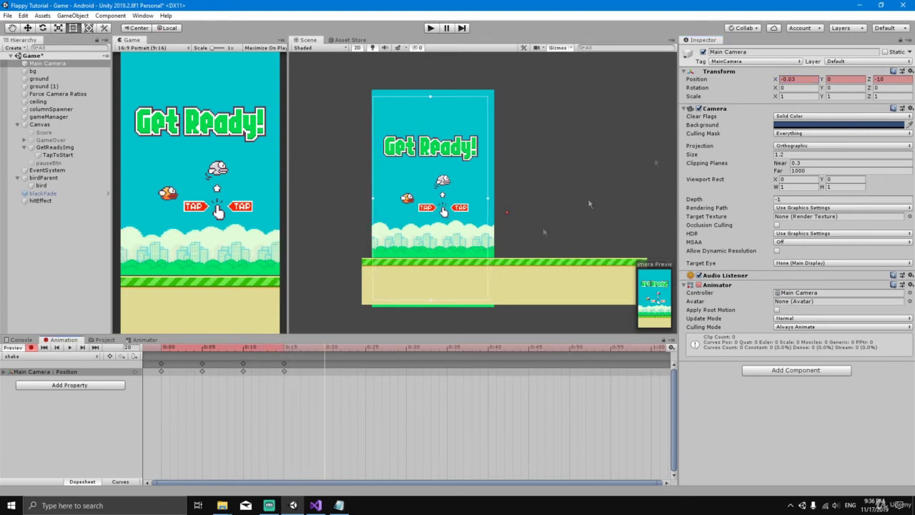
{"action": "left_click", "coordinate": [796, 79]}
{"action": "type", "text": "0"}
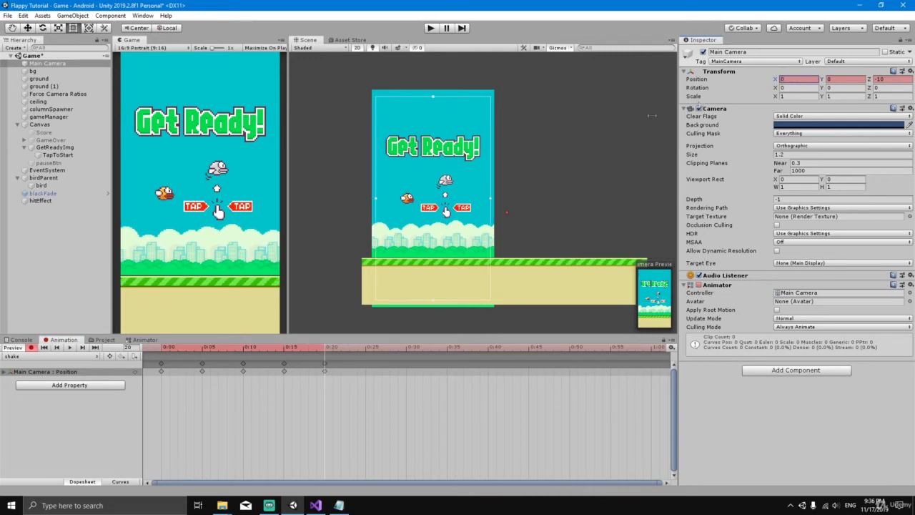
Step: Compress all shake keyframes from 0:00–0:20 so they end near 0:12
{"action": "left_click", "coordinate": [69, 348]}
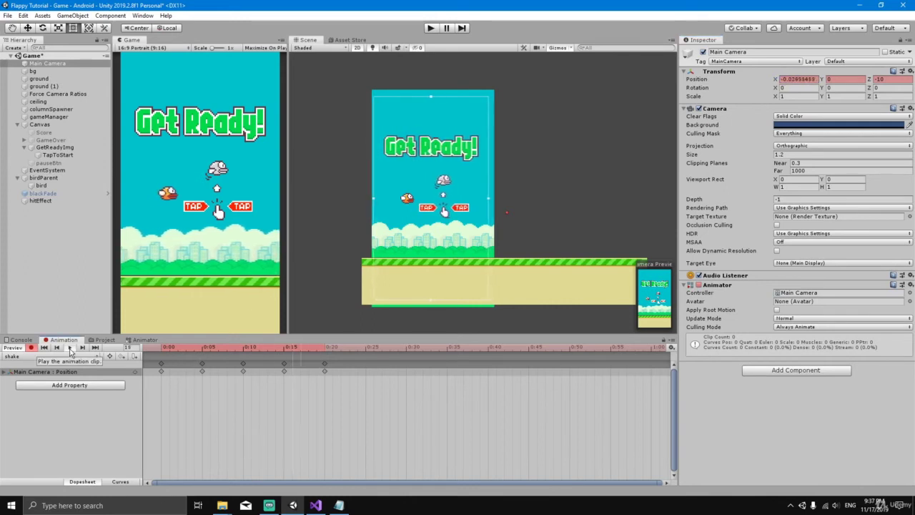
{"action": "left_click", "coordinate": [70, 348]}
{"action": "left_click", "coordinate": [162, 366]}
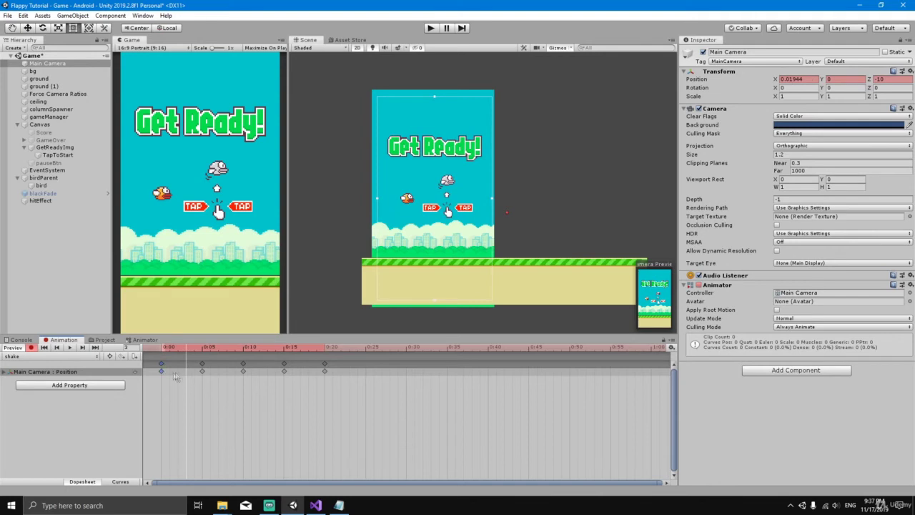
{"action": "left_click", "coordinate": [324, 365], "text": "shift"}
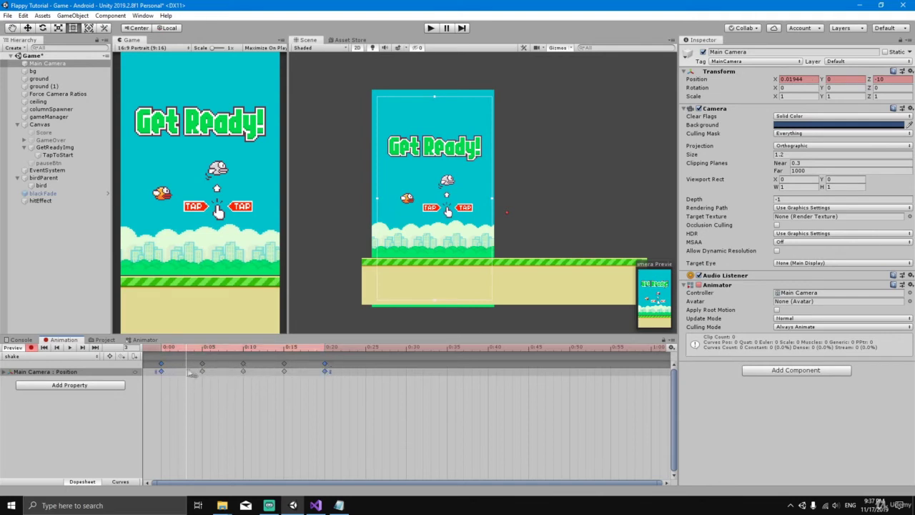
{"action": "left_click", "coordinate": [161, 370]}
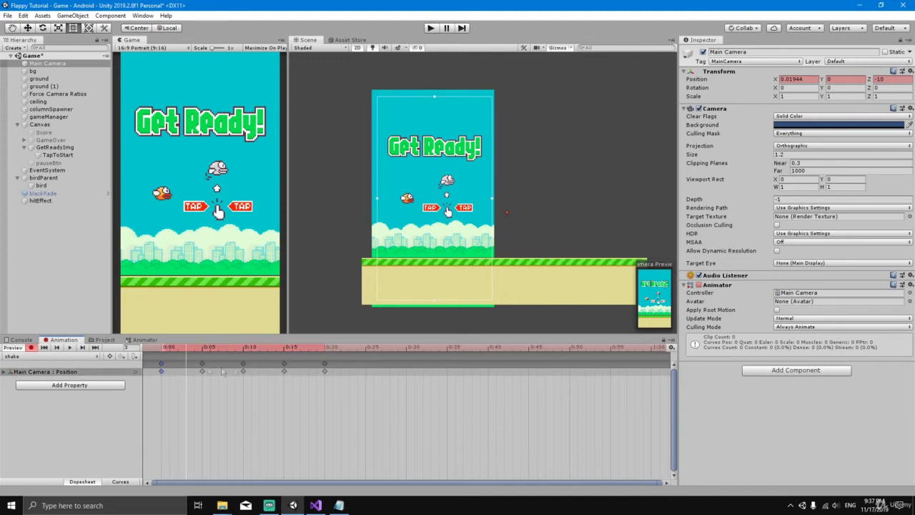
{"action": "left_click", "coordinate": [325, 364], "text": "shift"}
{"action": "left_click_drag", "start_coordinate": [328, 371], "coordinate": [262, 370]}
Step: Preview the faster shake and turn keyframe recording off
{"action": "left_click", "coordinate": [71, 348]}
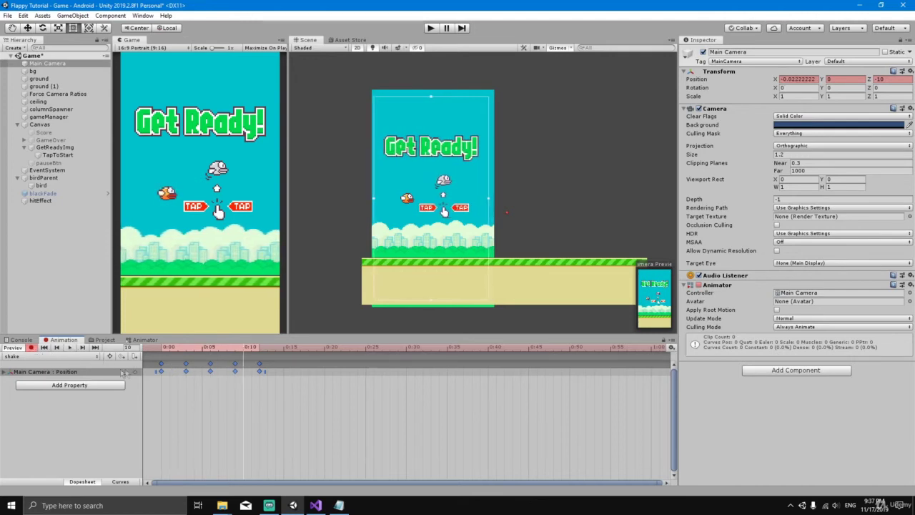
{"action": "left_click", "coordinate": [32, 348]}
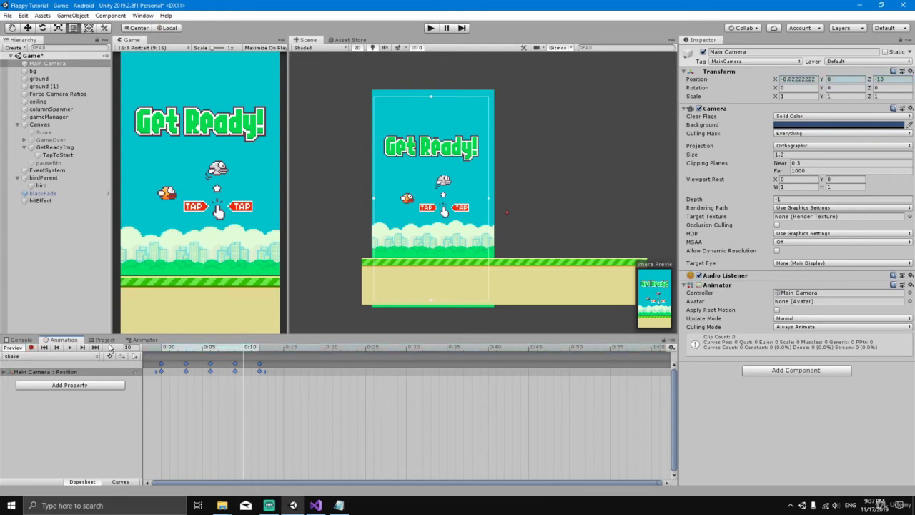
{"action": "left_click", "coordinate": [145, 339]}
Step: Create an empty New State below shake and set it as the default state
{"action": "left_click", "coordinate": [381, 397]}
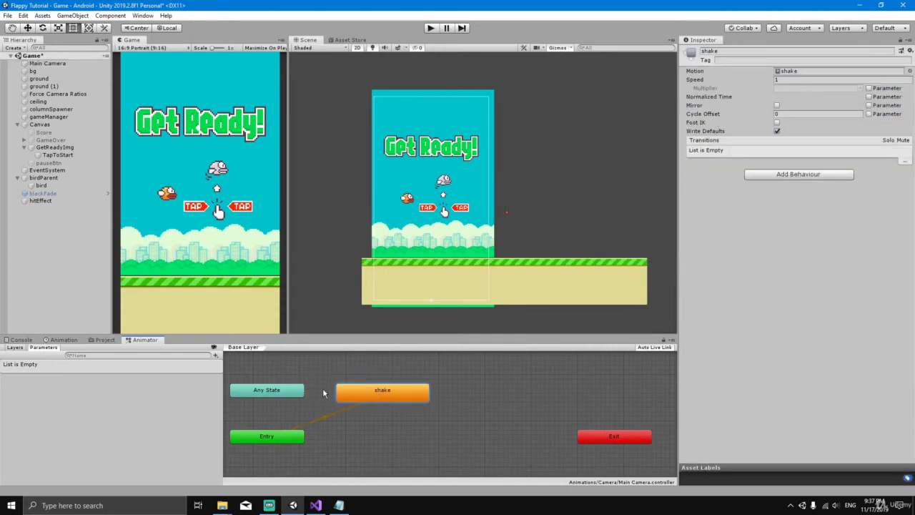
{"action": "left_click_drag", "start_coordinate": [280, 394], "coordinate": [280, 380]}
{"action": "scroll", "coordinate": [378, 399], "scroll_direction": "up", "scroll_amount": 3}
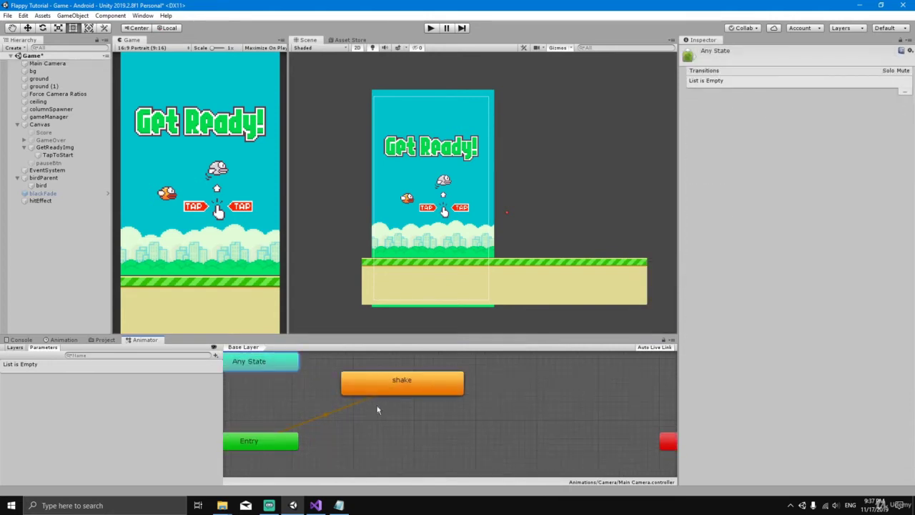
{"action": "scroll", "coordinate": [446, 400], "scroll_direction": "down", "scroll_amount": 2}
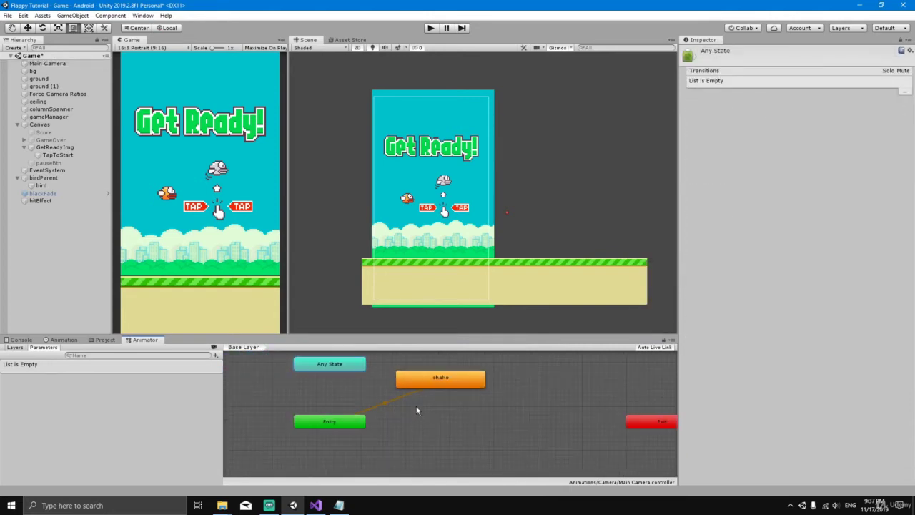
{"action": "right_click", "coordinate": [417, 410]}
{"action": "mouse_move", "coordinate": [433, 413]}
{"action": "left_click", "coordinate": [554, 411]}
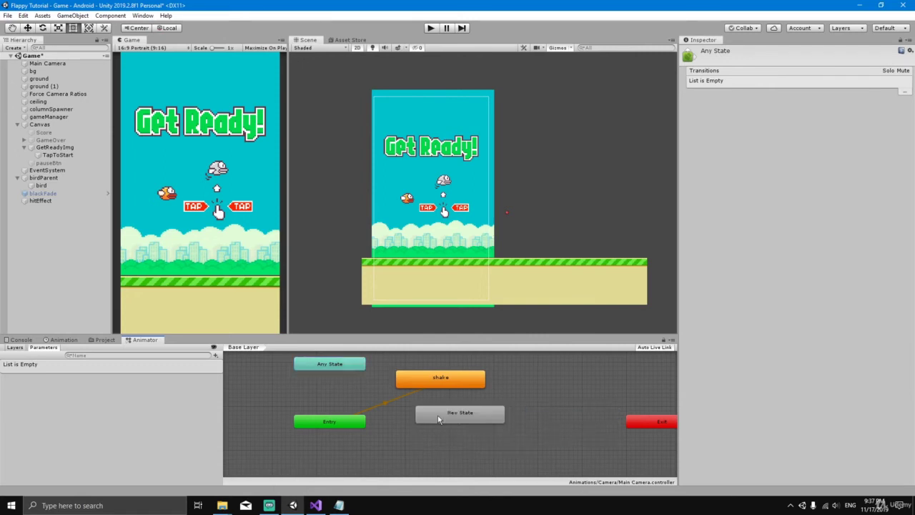
{"action": "left_click_drag", "start_coordinate": [439, 419], "coordinate": [422, 427]}
{"action": "left_click_drag", "start_coordinate": [330, 424], "coordinate": [315, 423]}
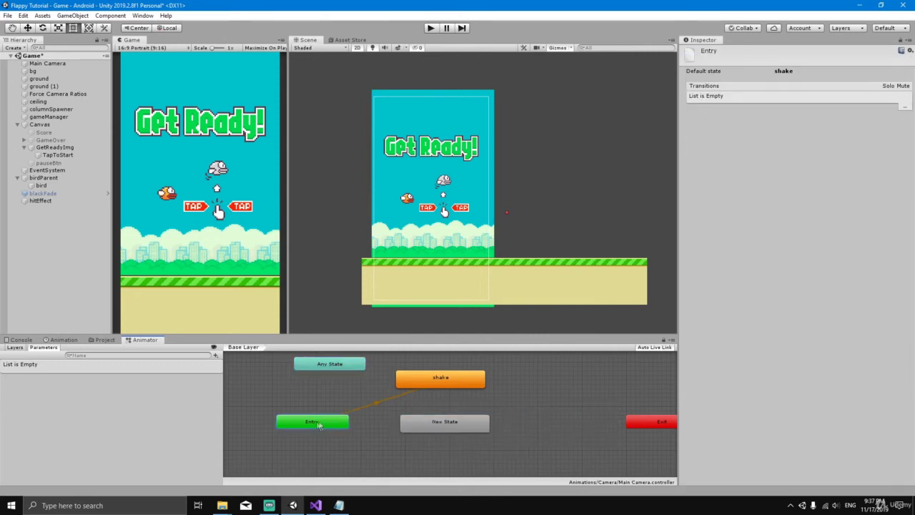
{"action": "right_click", "coordinate": [323, 425]}
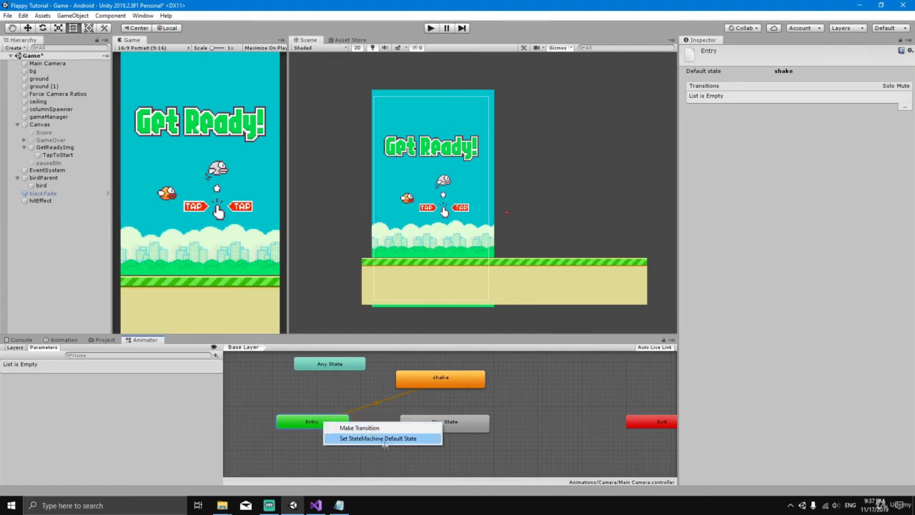
{"action": "left_click", "coordinate": [386, 443]}
{"action": "left_click", "coordinate": [412, 427]}
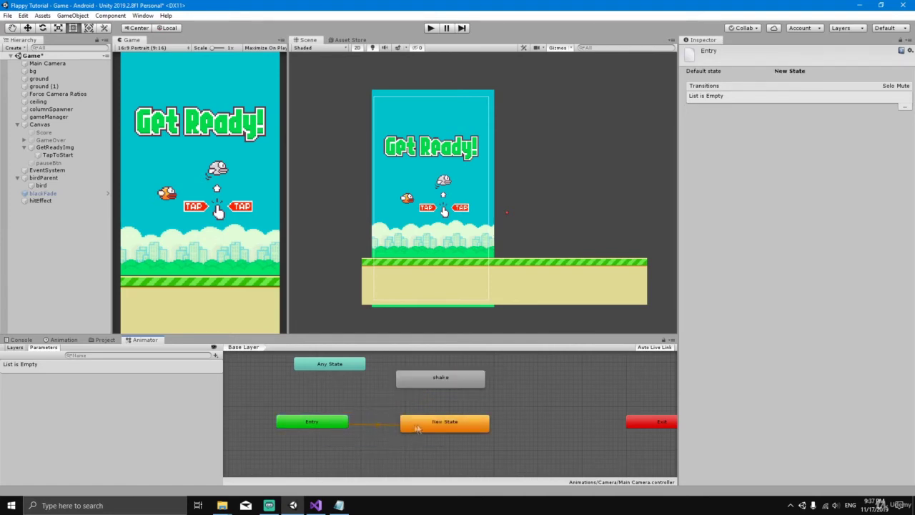
Step: Add a transition from New State to the shake state
{"action": "right_click", "coordinate": [443, 425]}
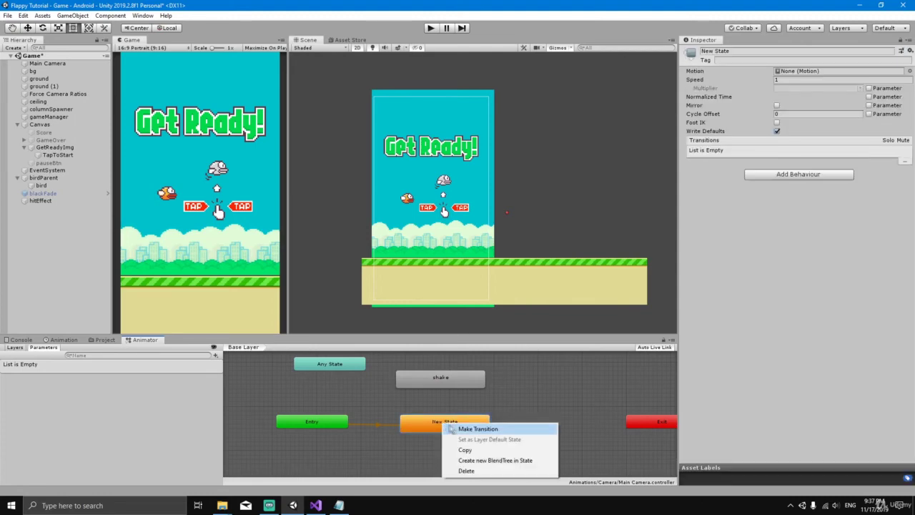
{"action": "left_click", "coordinate": [471, 429]}
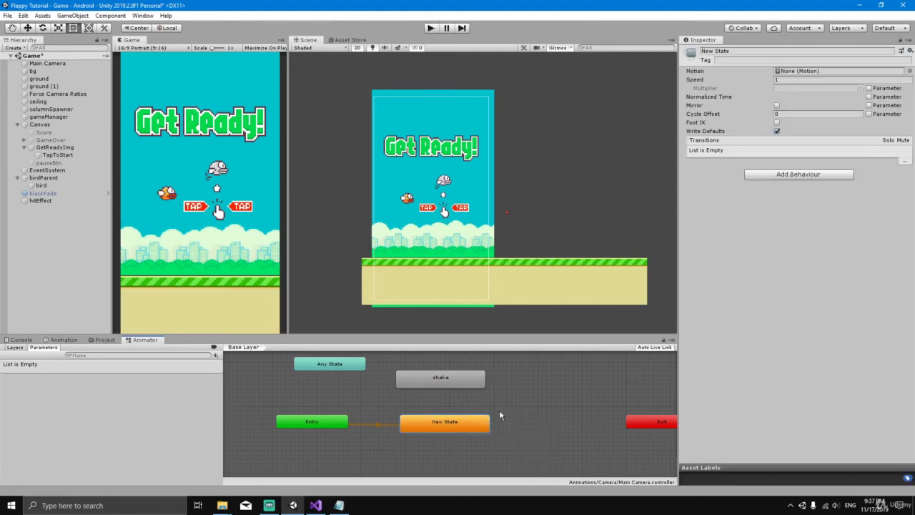
{"action": "right_click", "coordinate": [452, 424]}
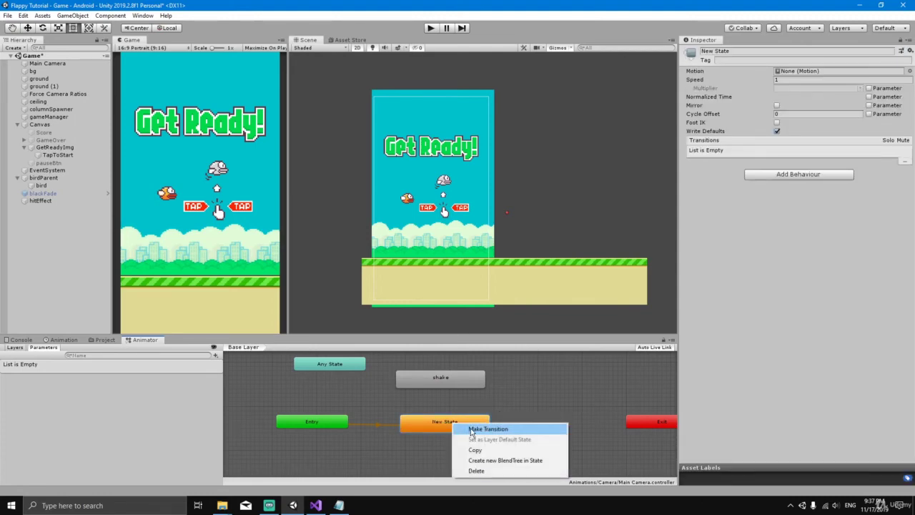
{"action": "left_click", "coordinate": [471, 429]}
{"action": "left_click", "coordinate": [443, 382]}
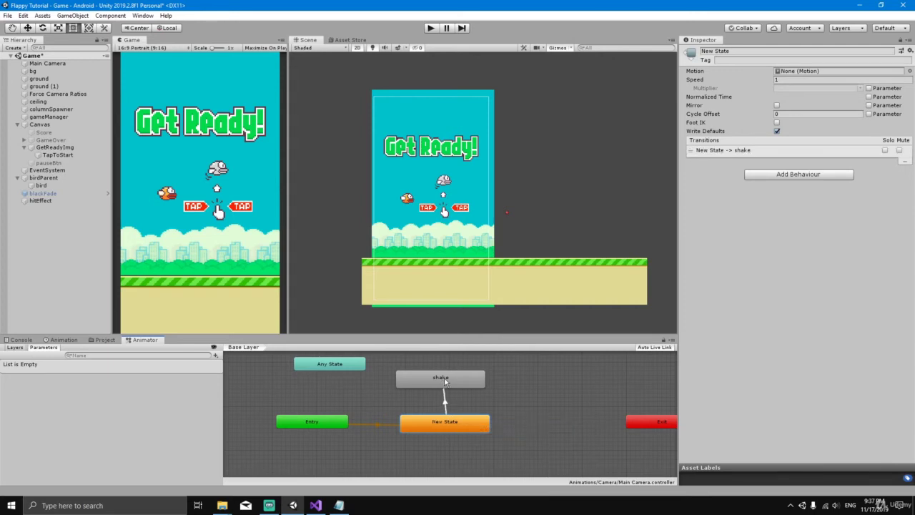
{"action": "left_click", "coordinate": [446, 379]}
Step: Turn off Loop Time on shake; give the transition no exit time, no fixed duration, duration 0
{"action": "double_click", "coordinate": [446, 380]}
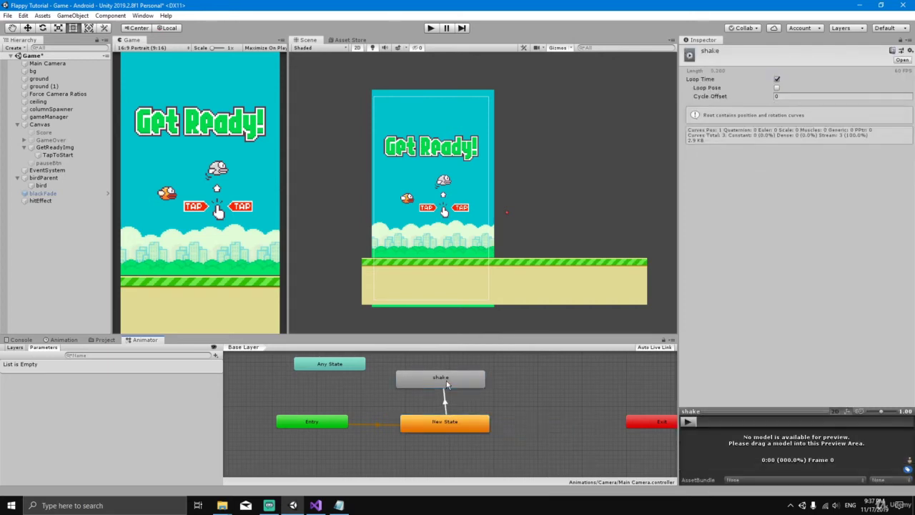
{"action": "left_click", "coordinate": [778, 80]}
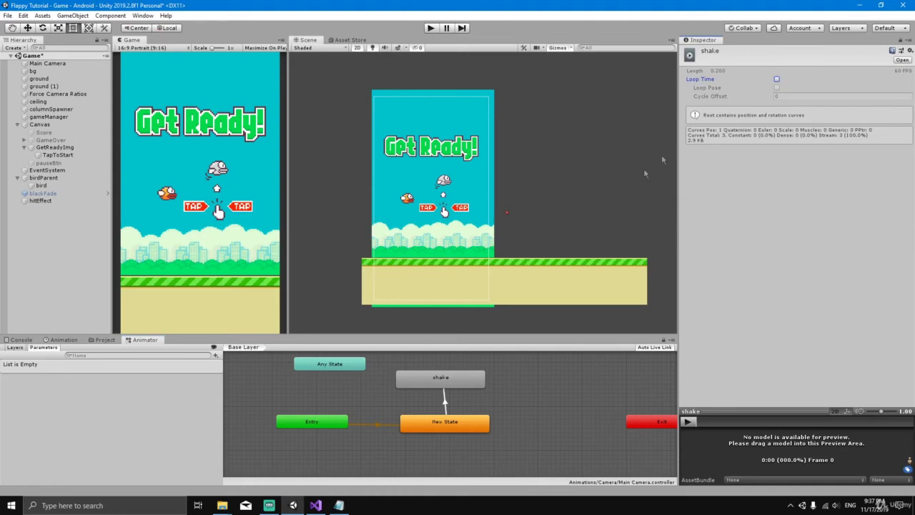
{"action": "left_click", "coordinate": [446, 405]}
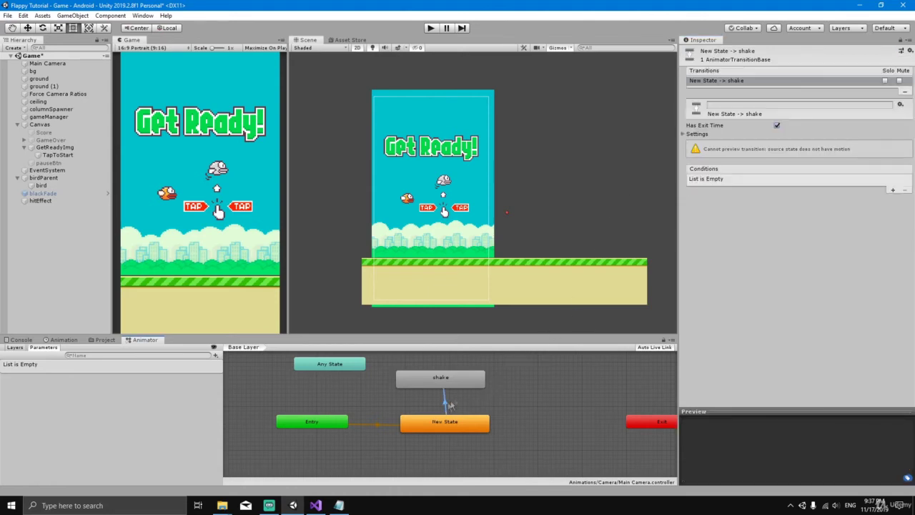
{"action": "left_click", "coordinate": [777, 125]}
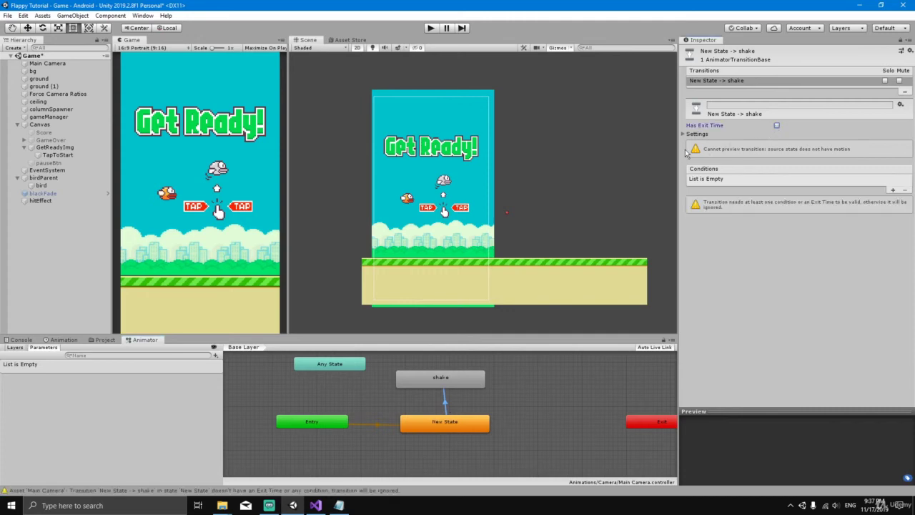
{"action": "left_click", "coordinate": [684, 134]}
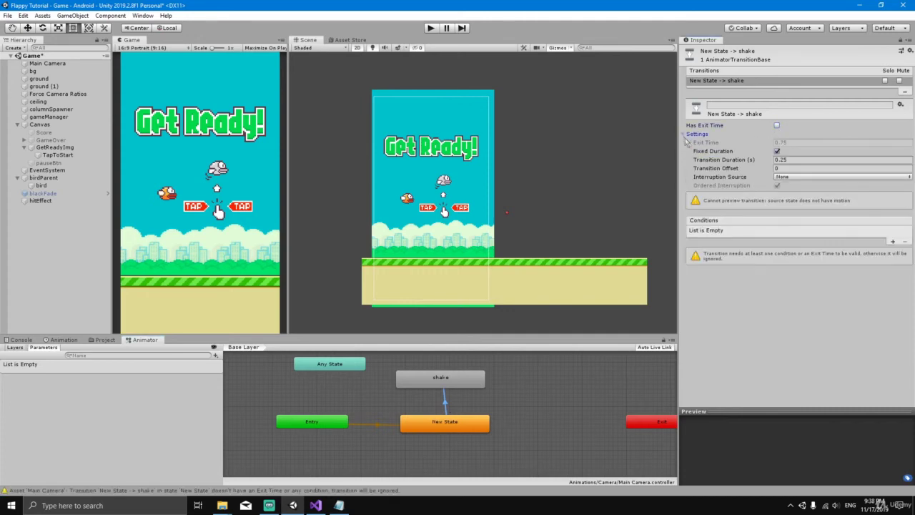
{"action": "left_click", "coordinate": [777, 152]}
{"action": "left_click", "coordinate": [791, 160]}
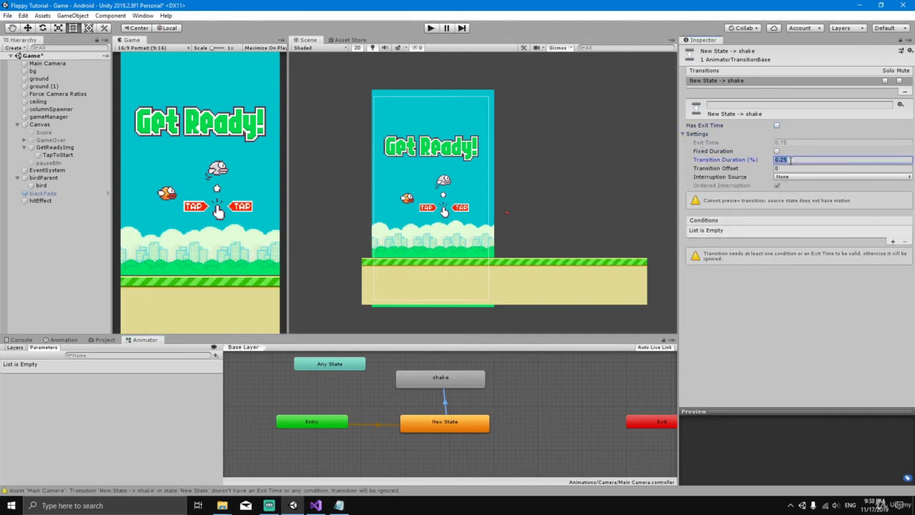
{"action": "type", "text": "0"}
Step: Add a Trigger parameter named shake to the camera's animator
{"action": "left_click", "coordinate": [216, 355]}
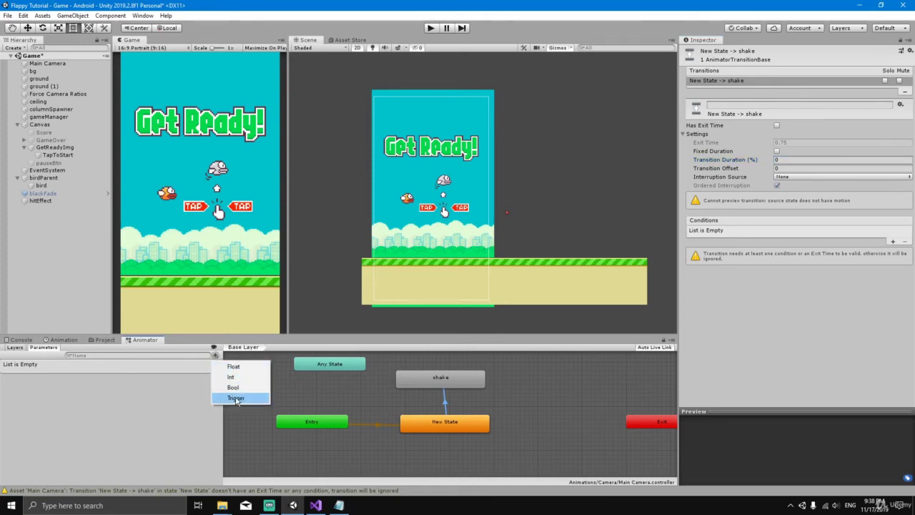
{"action": "left_click", "coordinate": [237, 399]}
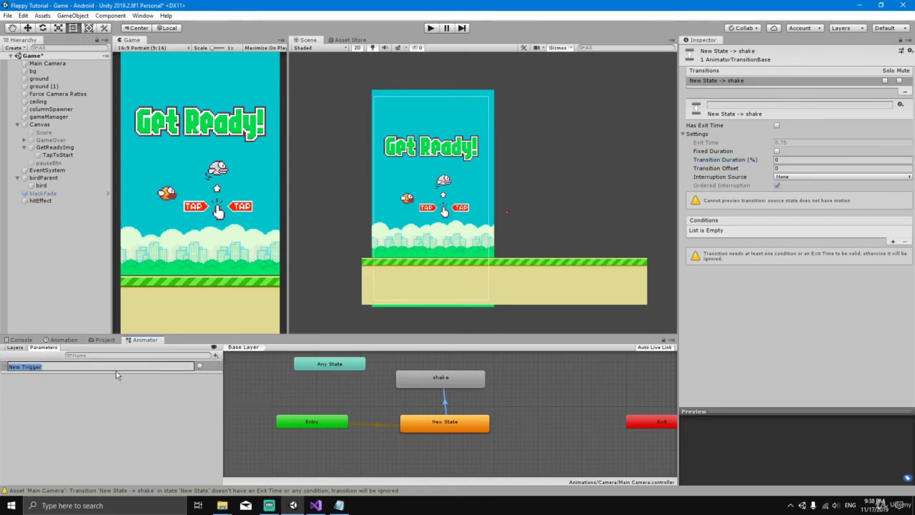
{"action": "key", "text": "BackSpace"}
{"action": "type", "text": "shake"}
{"action": "left_click", "coordinate": [177, 371]}
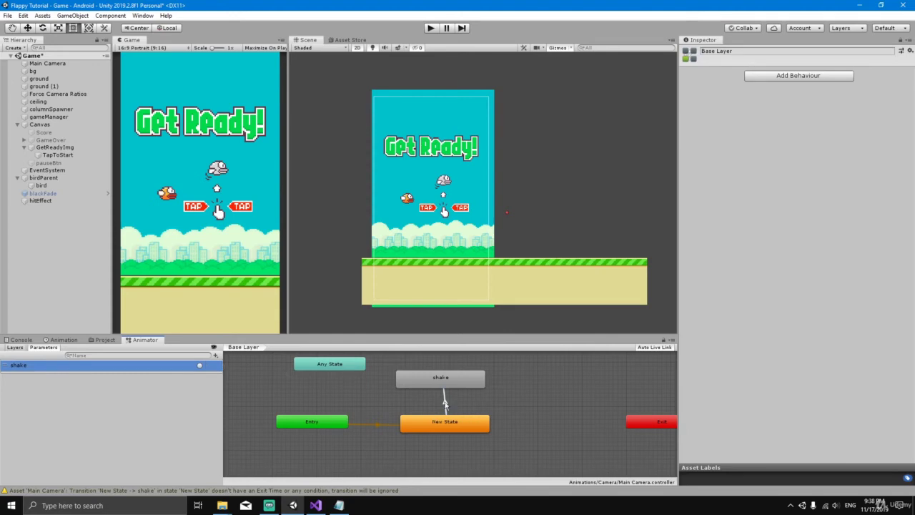
Step: Add shake as the condition on the New State to shake transition
{"action": "left_click", "coordinate": [445, 405]}
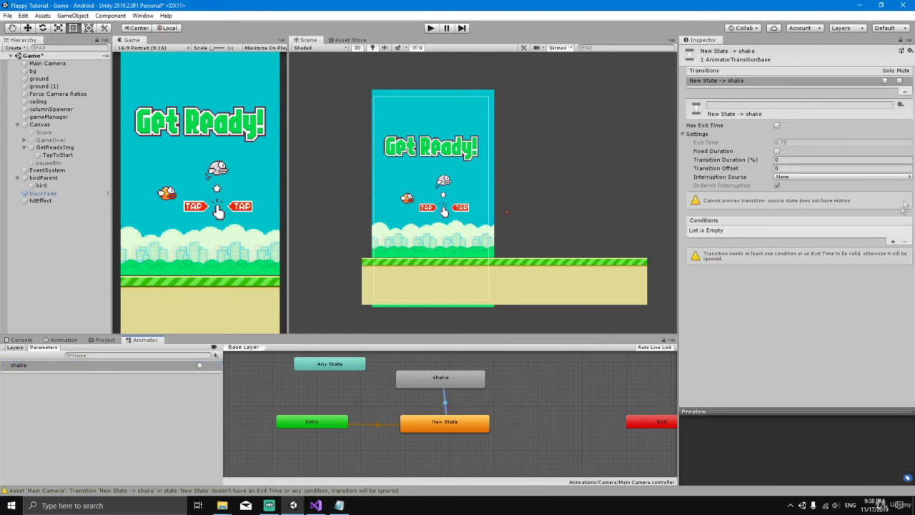
{"action": "left_click", "coordinate": [893, 243]}
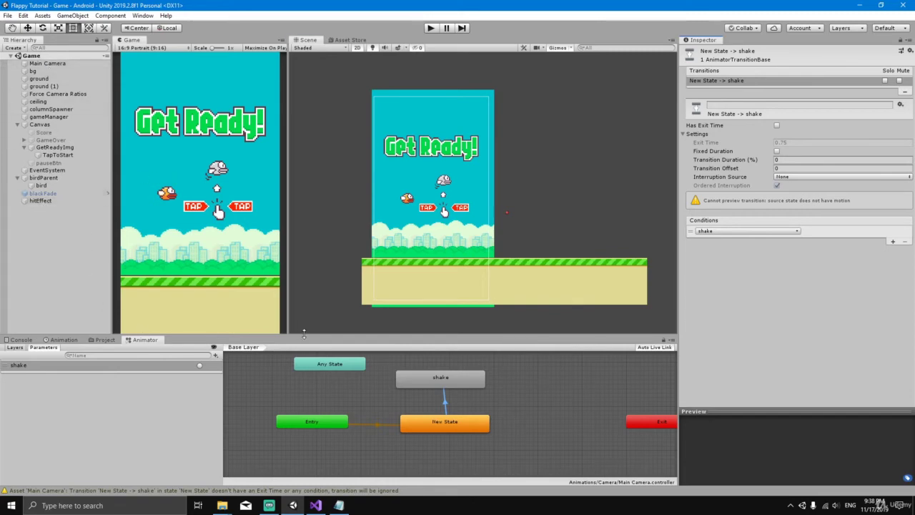
{"action": "left_click_drag", "start_coordinate": [304, 334], "coordinate": [305, 331]}
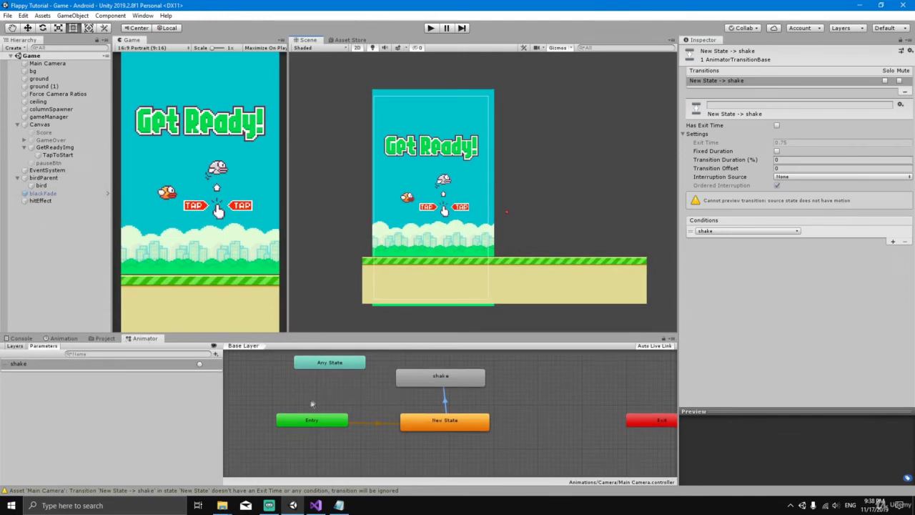
Step: Declare 'public Animator cameraAnim;' below the hitEffect field in Bird.cs and save
{"action": "left_click", "coordinate": [317, 505]}
{"action": "scroll", "coordinate": [234, 265], "scroll_direction": "up", "scroll_amount": 20}
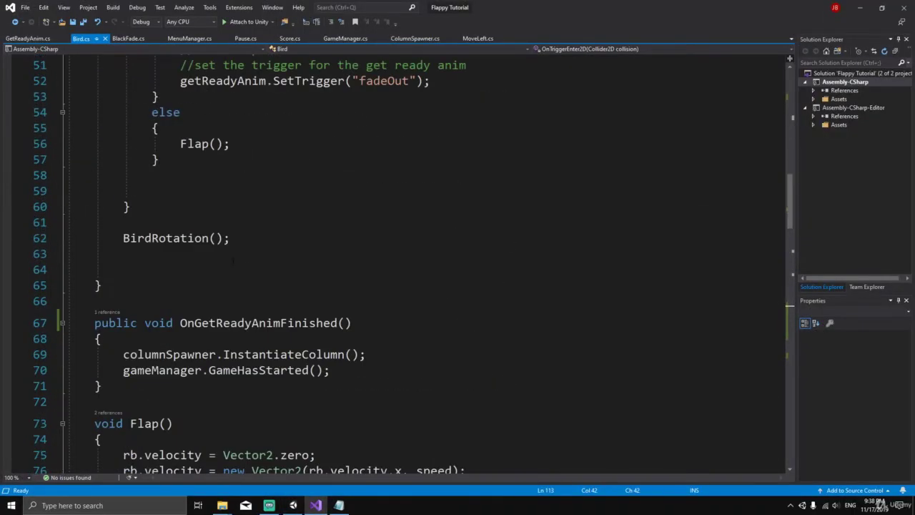
{"action": "scroll", "coordinate": [309, 275], "scroll_direction": "up", "scroll_amount": 2}
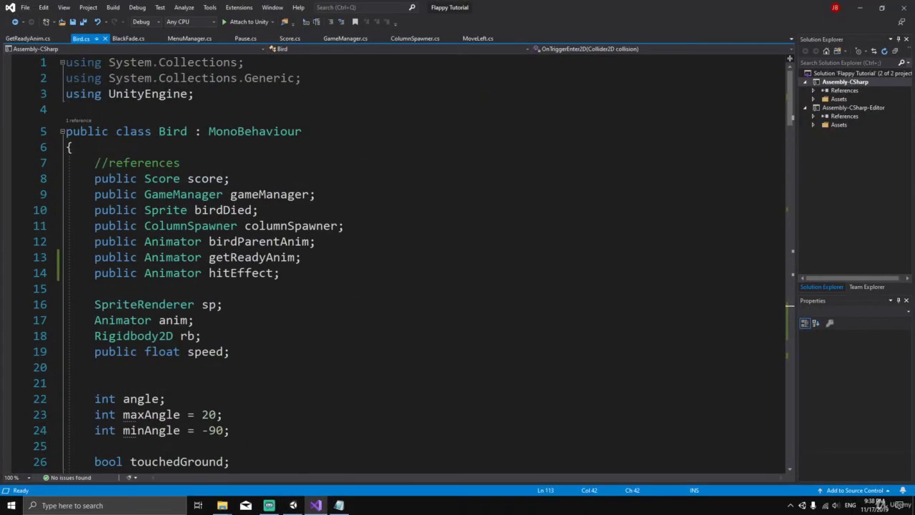
{"action": "left_click", "coordinate": [310, 275]}
{"action": "key", "text": "Return"}
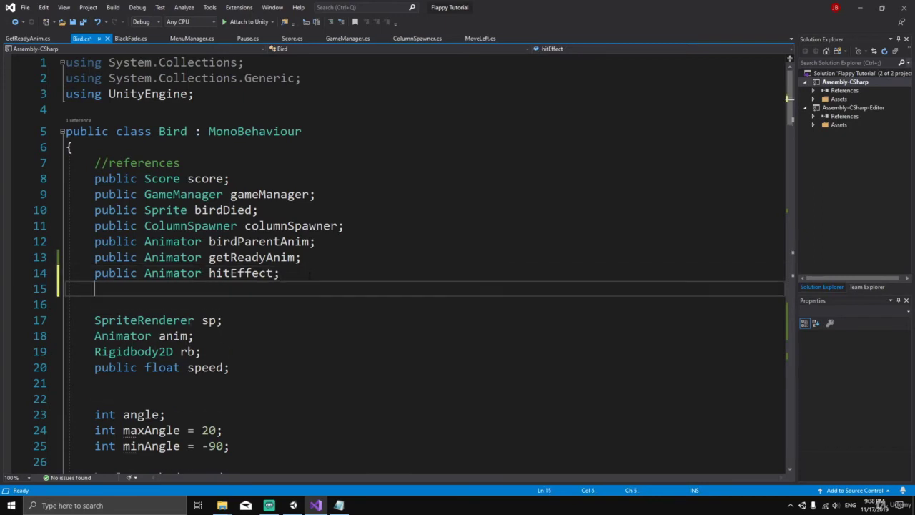
{"action": "type", "text": "public A"}
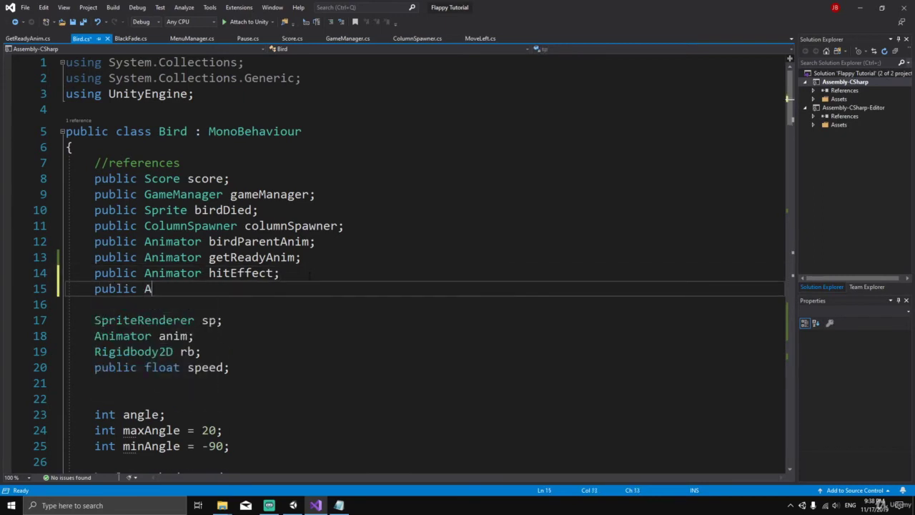
{"action": "type", "text": "nimator ca"}
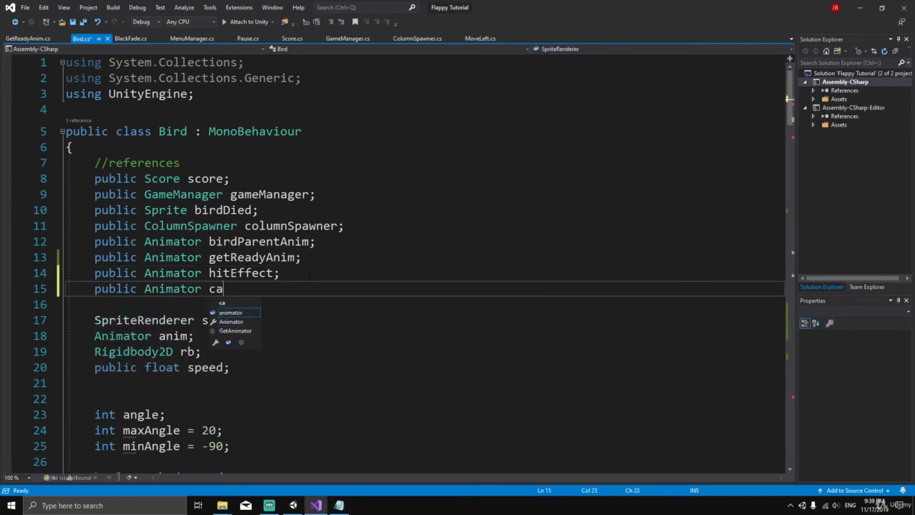
{"action": "type", "text": "meraAni"}
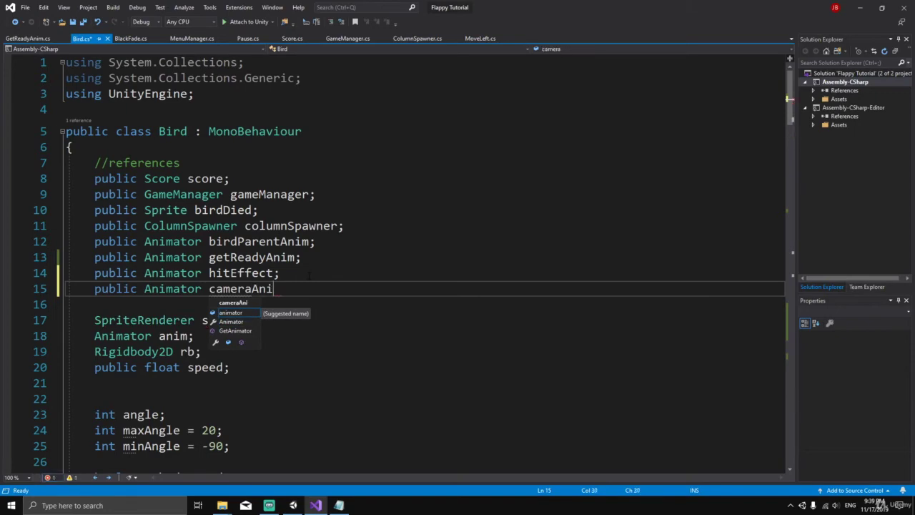
{"action": "type", "text": "m;"}
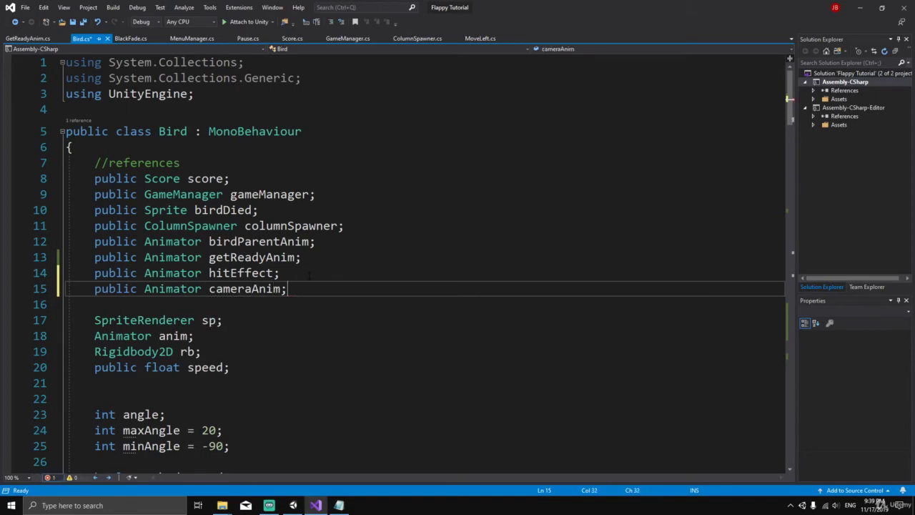
{"action": "key", "text": "ctrl+s"}
Step: Add cameraAnim.SetTrigger("shake"); after the hit trigger in the pipe-collision branch and save
{"action": "scroll", "coordinate": [310, 276], "scroll_direction": "down", "scroll_amount": 20}
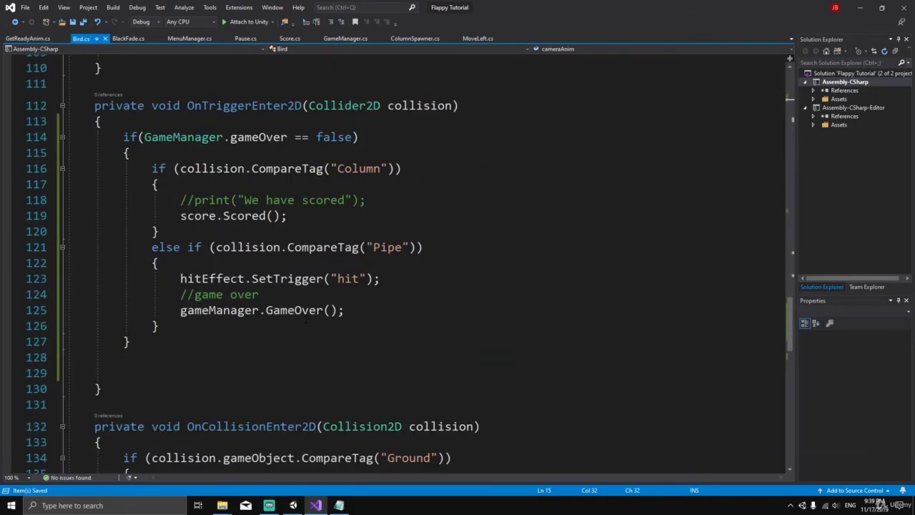
{"action": "scroll", "coordinate": [306, 320], "scroll_direction": "down", "scroll_amount": 4}
{"action": "scroll", "coordinate": [306, 321], "scroll_direction": "up", "scroll_amount": 5}
{"action": "left_click", "coordinate": [244, 312]}
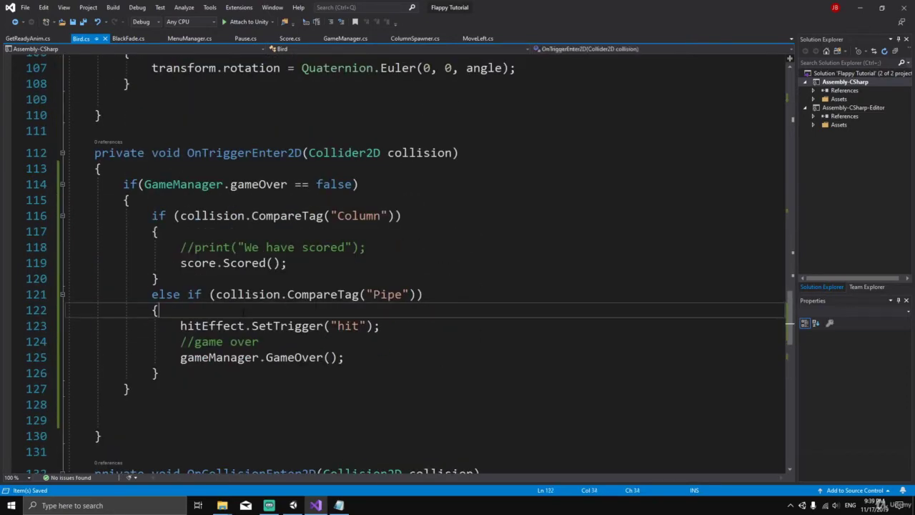
{"action": "left_click", "coordinate": [392, 326]}
{"action": "key", "text": "Return"}
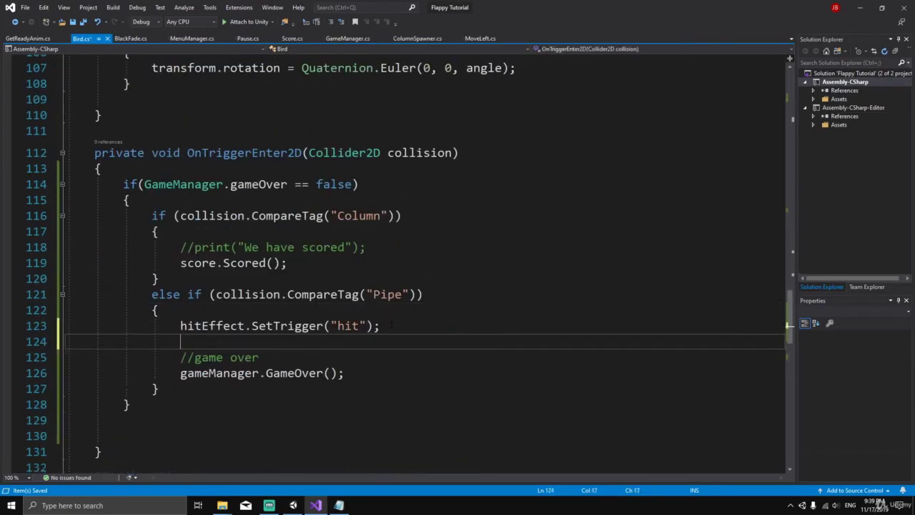
{"action": "type", "text": "cameraAnim.set"}
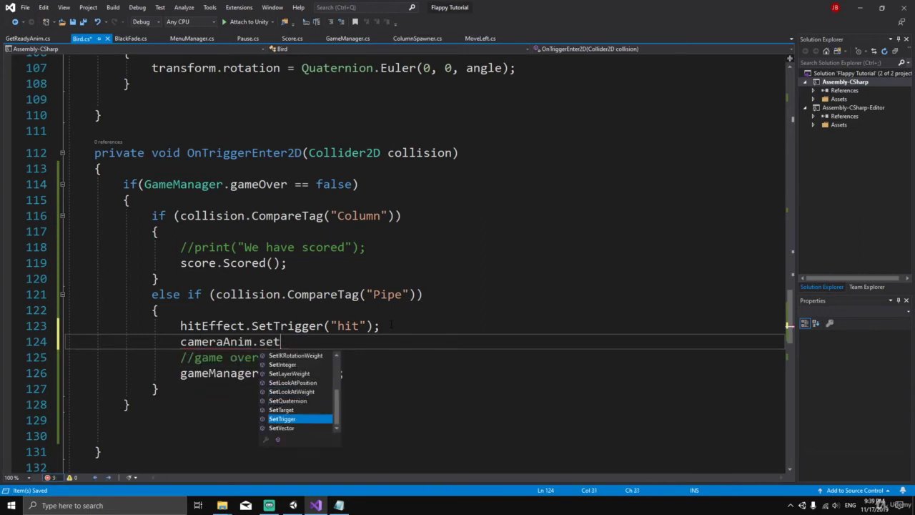
{"action": "key", "text": "Tab"}
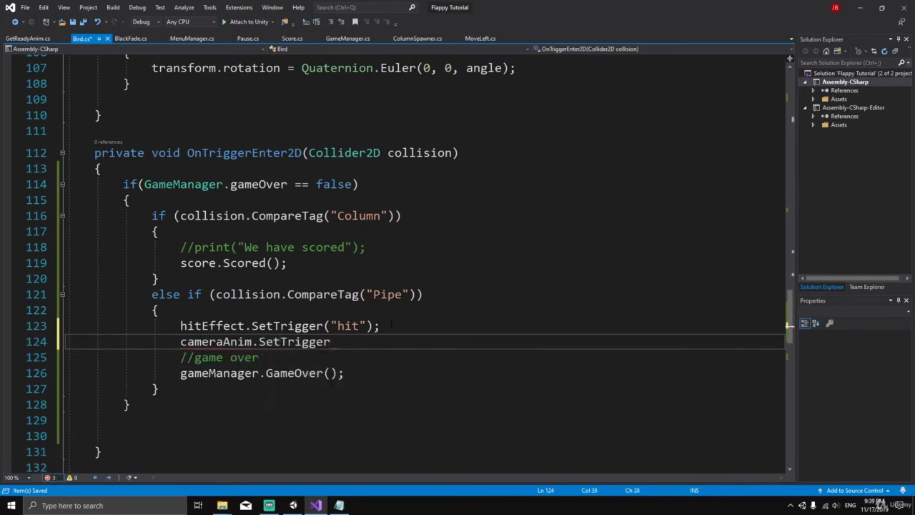
{"action": "type", "text": "(\"shake\");"}
{"action": "key", "text": "ctrl+s"}
Step: Add cameraAnim.SetTrigger("shake"); after the hit trigger in the ground-collision branch
{"action": "scroll", "coordinate": [392, 326], "scroll_direction": "down", "scroll_amount": 6}
{"action": "left_click", "coordinate": [411, 301]}
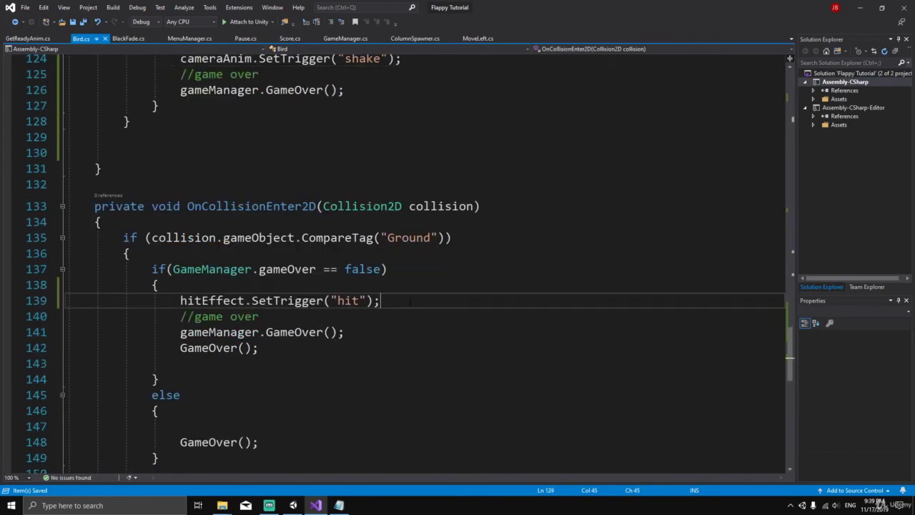
{"action": "key", "text": "Return"}
{"action": "type", "text": "cameraAnim.set"}
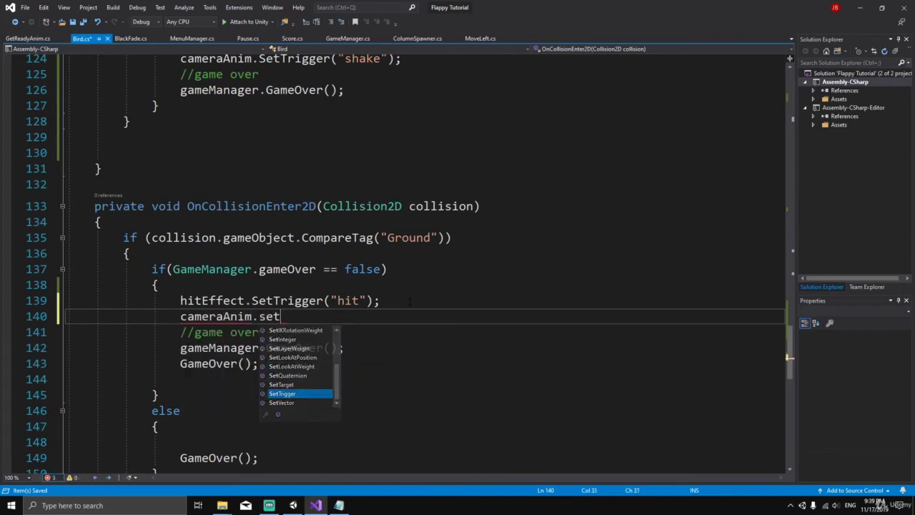
{"action": "key", "text": "Tab"}
{"action": "type", "text": "(:"}
{"action": "key", "text": "BackSpace"}
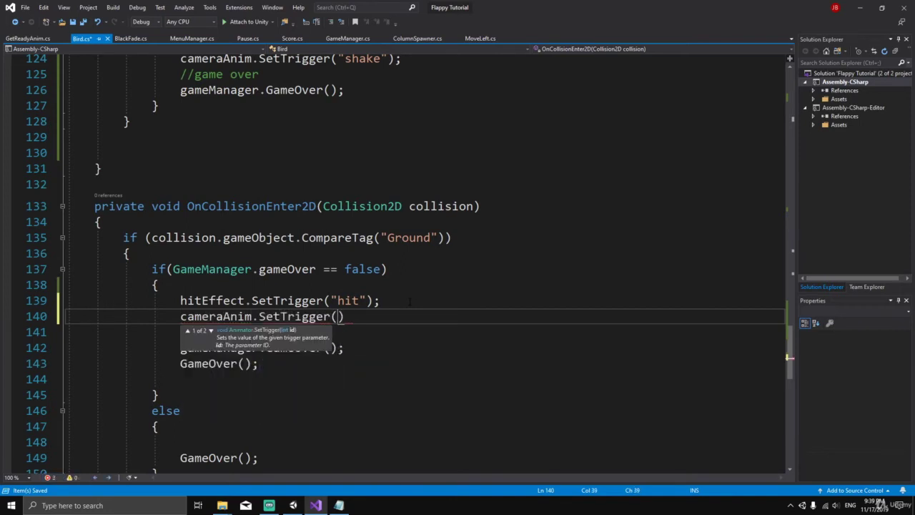
{"action": "type", "text": "\"shake\")"}
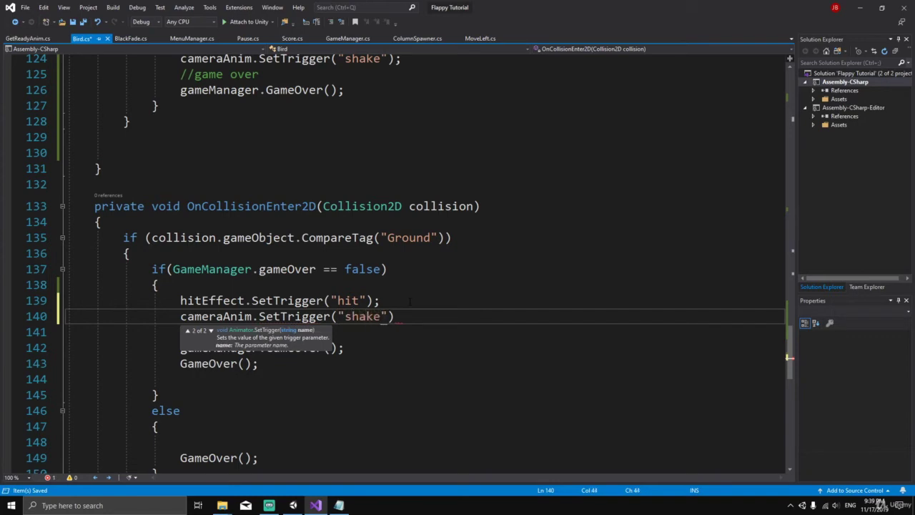
{"action": "type", "text": ";"}
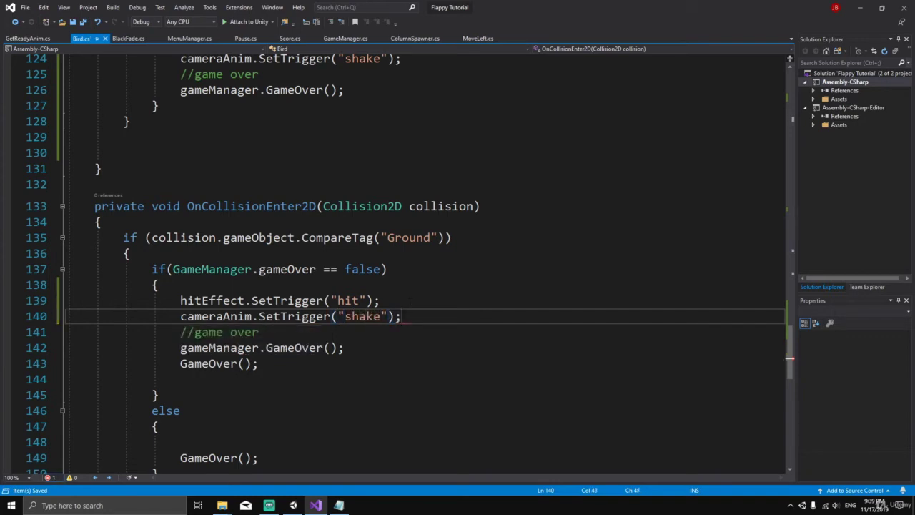
Step: Select the hit and shake trigger lines in the ground and pipe branches
{"action": "key", "text": "Up"}
{"action": "key", "text": "Home"}
{"action": "key", "text": "shift+End"}
{"action": "key", "text": "shift+Down"}
{"action": "key", "text": "shift+End"}
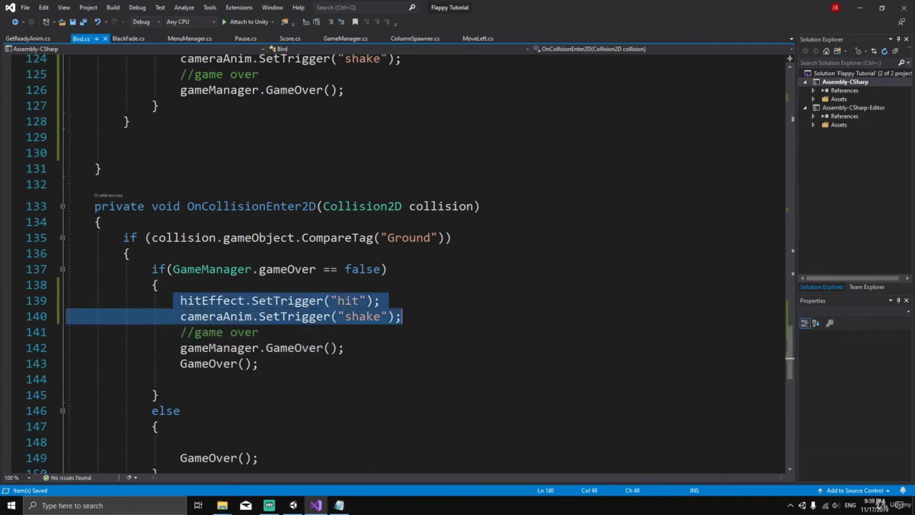
{"action": "key", "text": "Down"}
{"action": "key", "text": "Down"}
{"action": "key", "text": "Up"}
{"action": "key", "text": "Up"}
{"action": "key", "text": "Up"}
{"action": "key", "text": "Home"}
{"action": "key", "text": "ctrl+shift+Right"}
{"action": "key", "text": "ctrl+shift+Right"}
{"action": "key", "text": "ctrl+shift+Right"}
{"action": "key", "text": "ctrl+shift+Right"}
{"action": "key", "text": "shift+Down"}
{"action": "key", "text": "shift+End"}
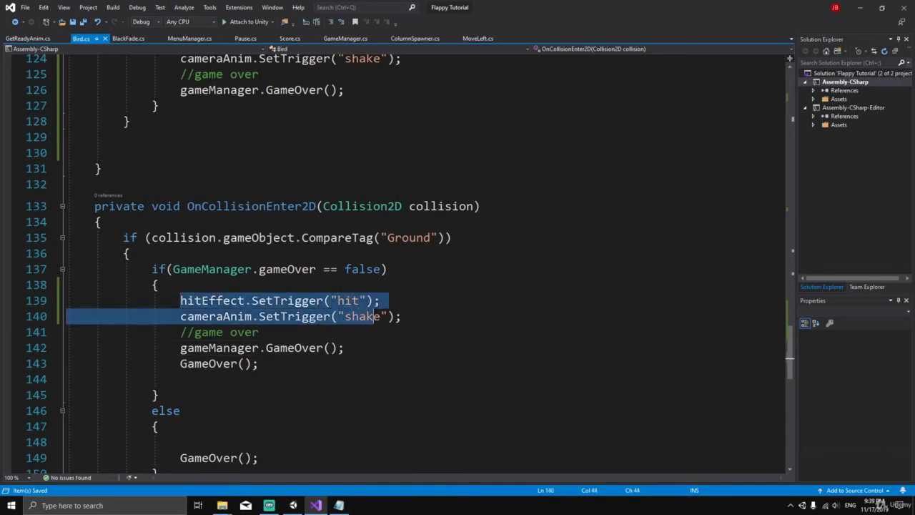
{"action": "key", "text": "Down"}
{"action": "scroll", "coordinate": [429, 264], "scroll_direction": "up", "scroll_amount": 4}
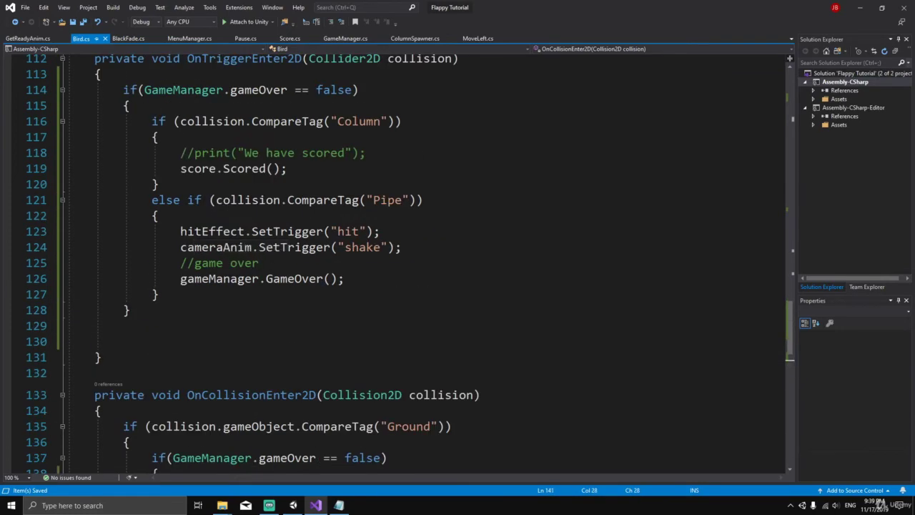
{"action": "left_click", "coordinate": [179, 231]}
{"action": "key", "text": "ctrl+shift+Right"}
{"action": "key", "text": "ctrl+shift+Right"}
{"action": "key", "text": "ctrl+shift+Right"}
{"action": "key", "text": "shift+Down"}
{"action": "key", "text": "shift+End"}
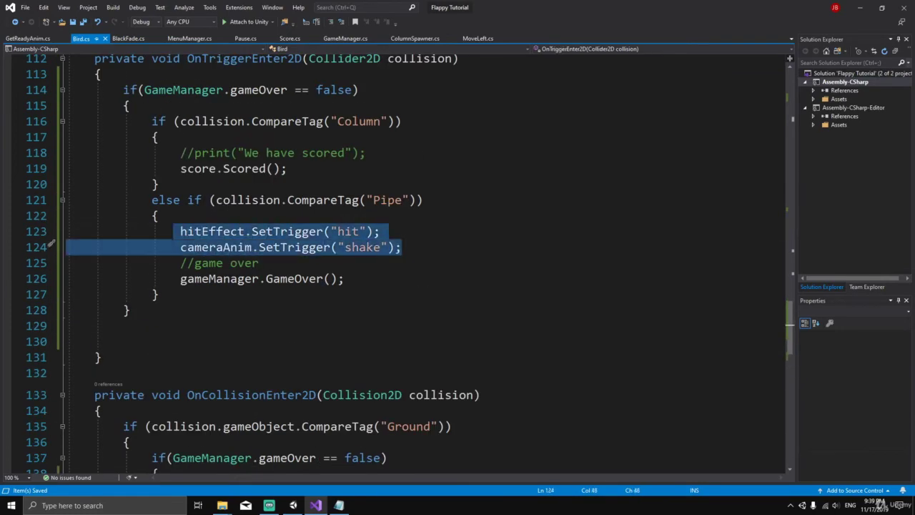
{"action": "scroll", "coordinate": [430, 265], "scroll_direction": "down", "scroll_amount": 2}
{"action": "scroll", "coordinate": [309, 284], "scroll_direction": "down", "scroll_amount": 2}
{"action": "scroll", "coordinate": [310, 284], "scroll_direction": "up", "scroll_amount": 1}
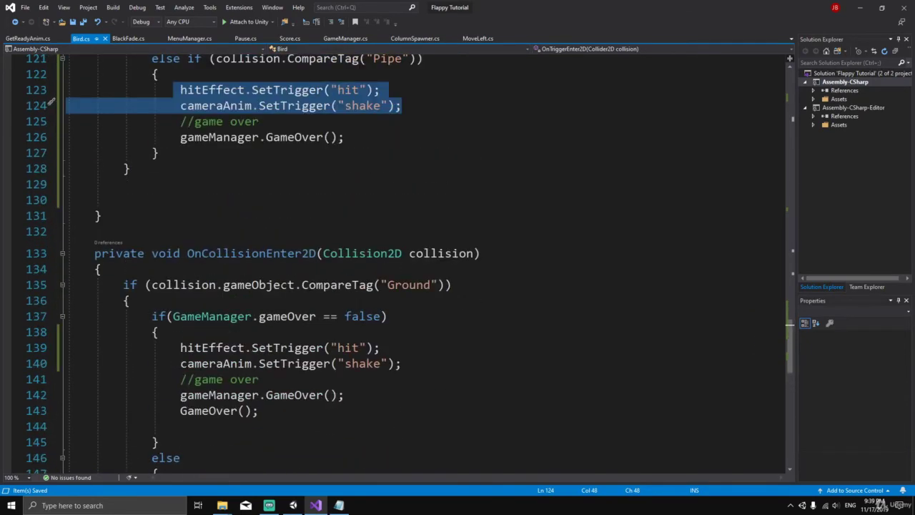
{"action": "scroll", "coordinate": [310, 284], "scroll_direction": "down", "scroll_amount": 1}
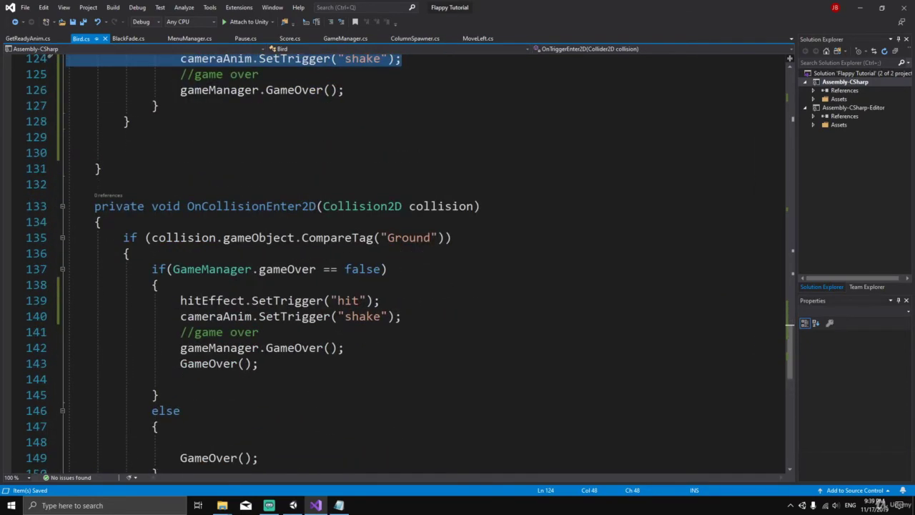
{"action": "scroll", "coordinate": [429, 265], "scroll_direction": "up", "scroll_amount": 2}
{"action": "scroll", "coordinate": [429, 264], "scroll_direction": "down", "scroll_amount": 7}
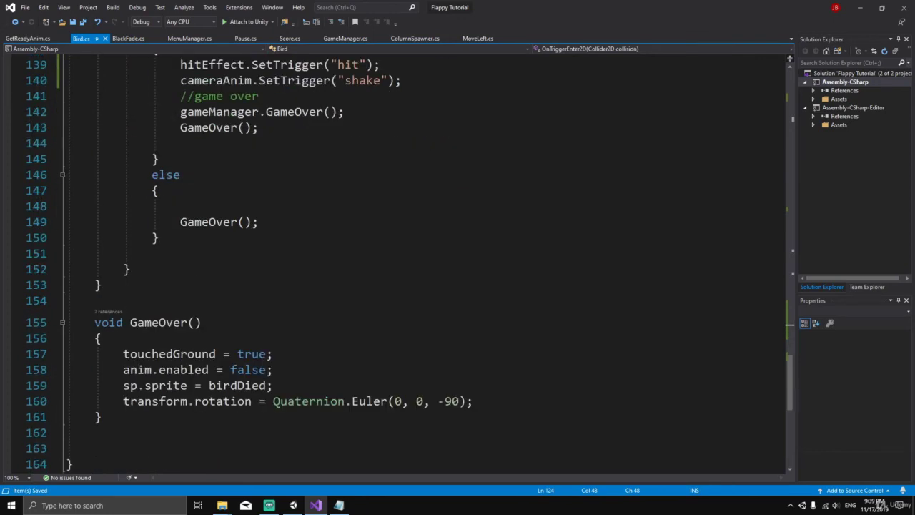
Step: Create a BirdDieEffect() method and move the hit and shake trigger lines into it
{"action": "left_click", "coordinate": [114, 286]}
{"action": "key", "text": "Return"}
{"action": "key", "text": "Return"}
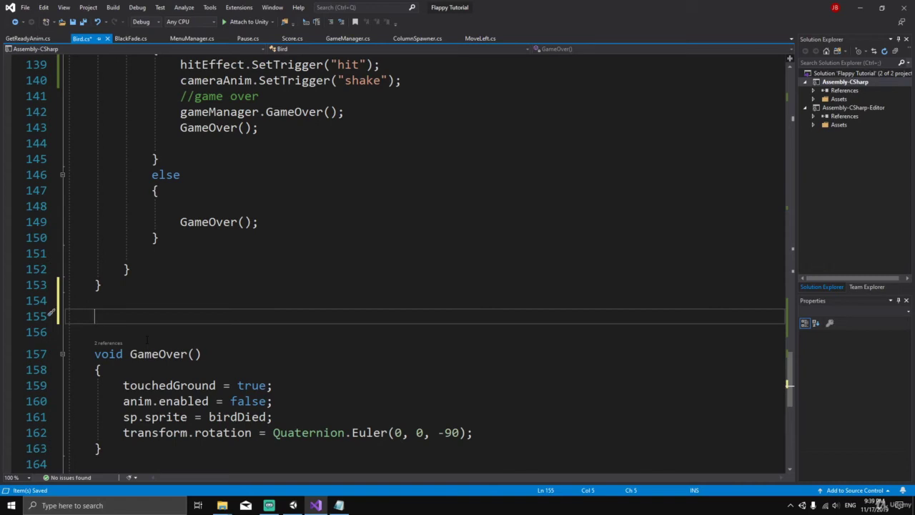
{"action": "type", "text": "void bir"}
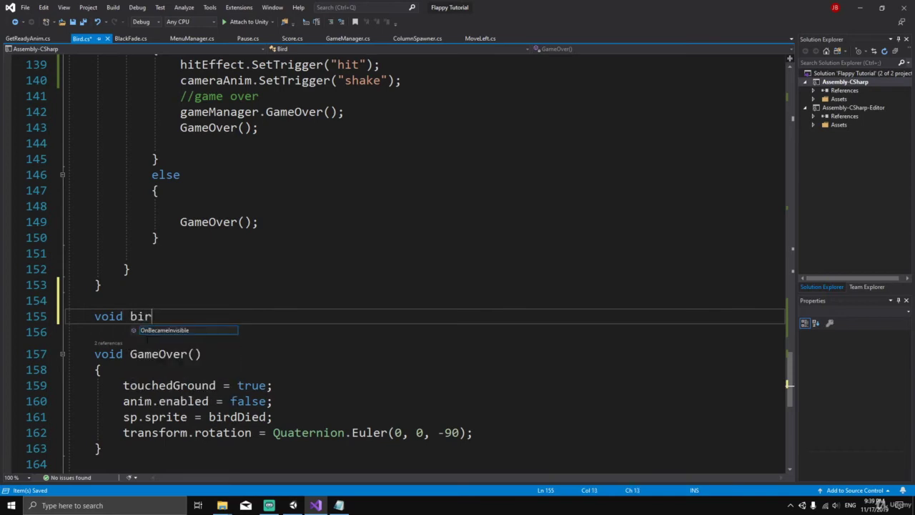
{"action": "key", "text": "BackSpace"}
{"action": "key", "text": "BackSpace"}
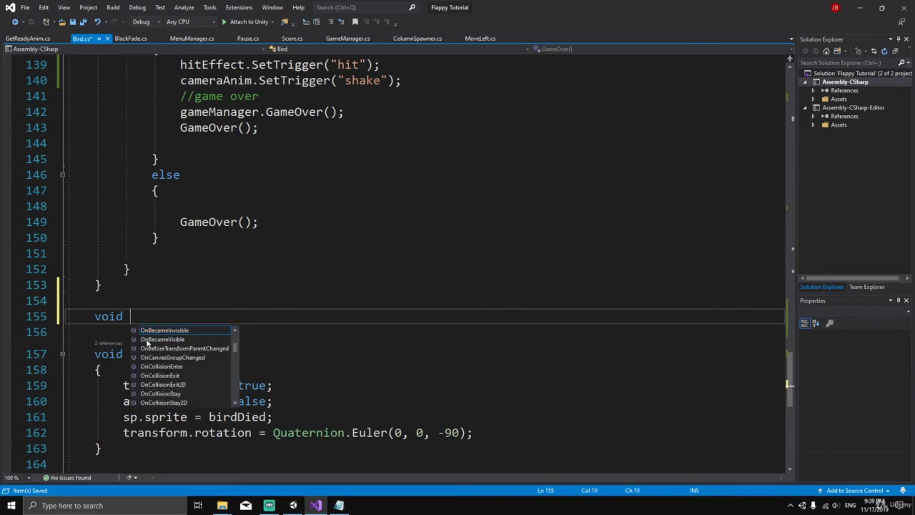
{"action": "type", "text": "Bird"}
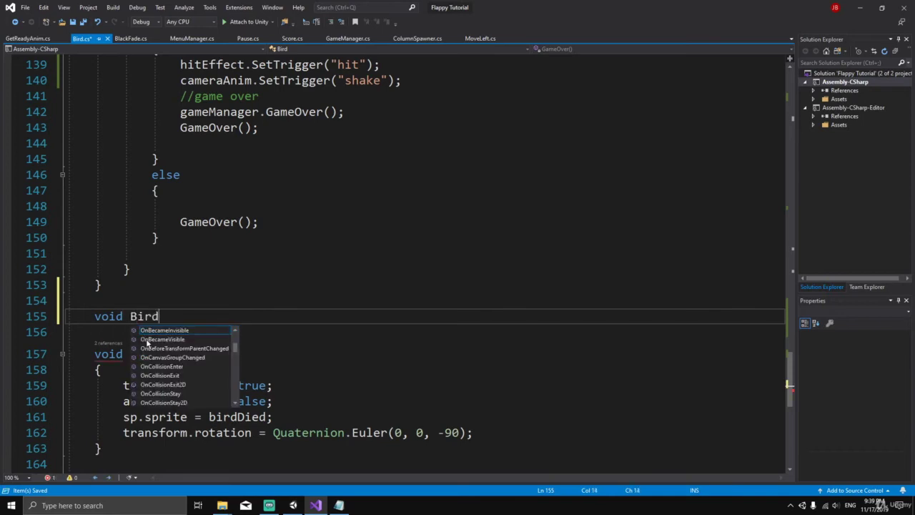
{"action": "type", "text": "DieEffe"}
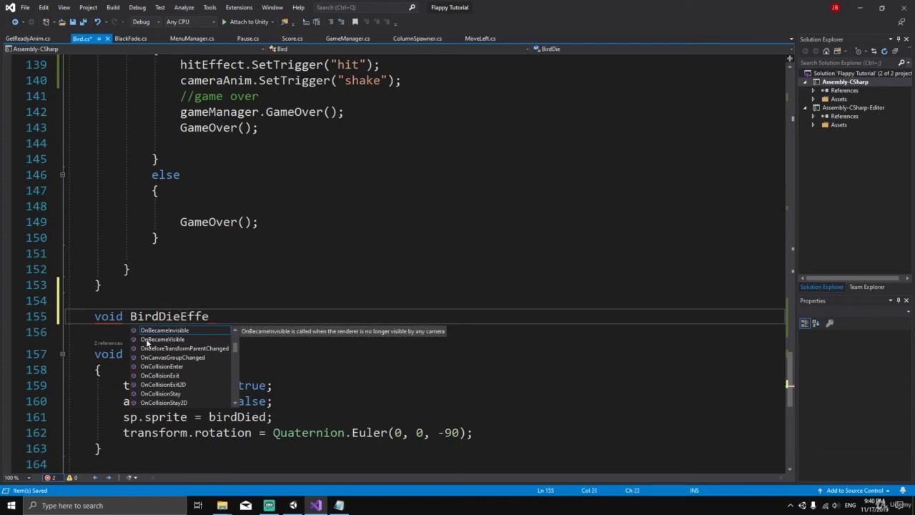
{"action": "type", "text": "ct(){"}
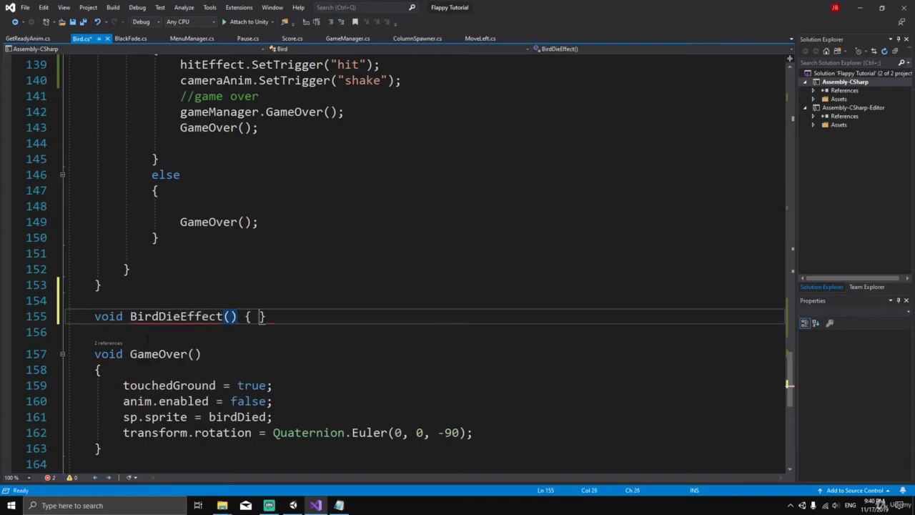
{"action": "key", "text": "Return"}
{"action": "scroll", "coordinate": [789, 384], "scroll_direction": "up", "scroll_amount": 2}
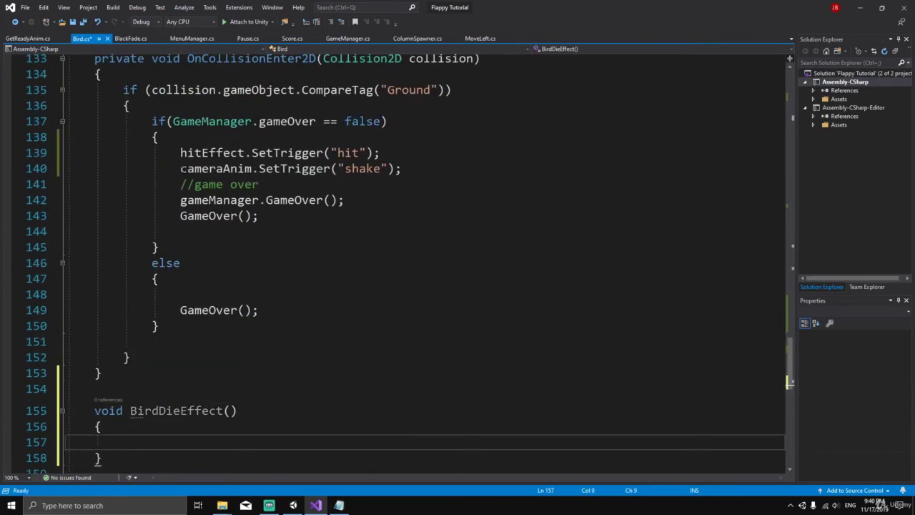
{"action": "left_click_drag", "start_coordinate": [180, 153], "coordinate": [403, 169]}
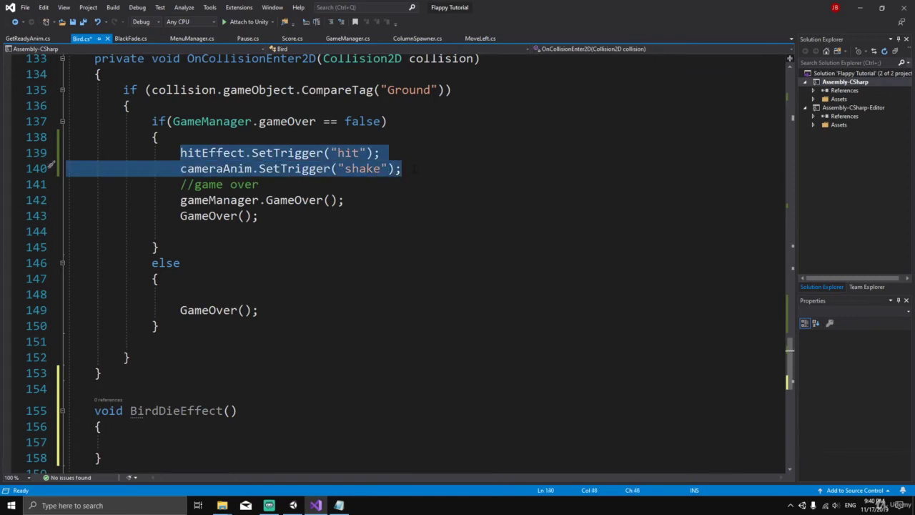
{"action": "key", "text": "ctrl+x"}
{"action": "left_click", "coordinate": [138, 426]}
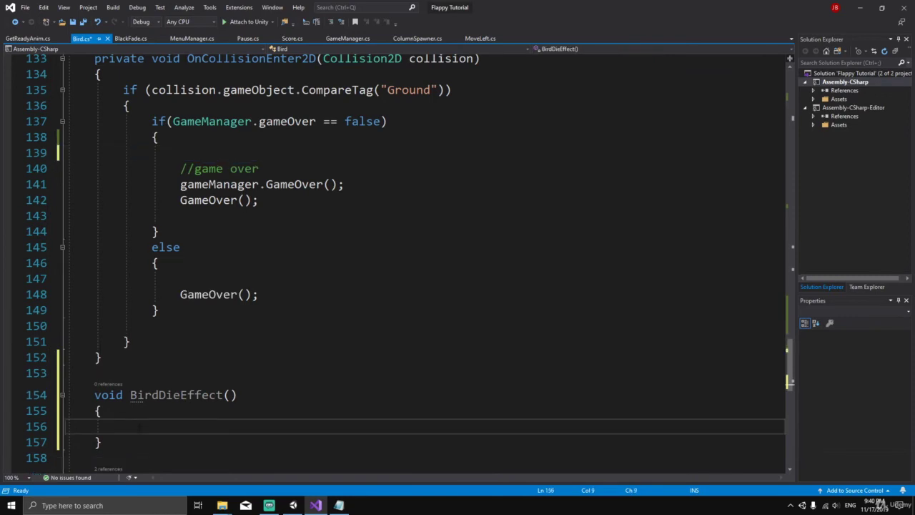
{"action": "key", "text": "ctrl+v"}
Step: Call BirdDieEffect() in the ground collision branch and save the script
{"action": "left_click", "coordinate": [180, 152]}
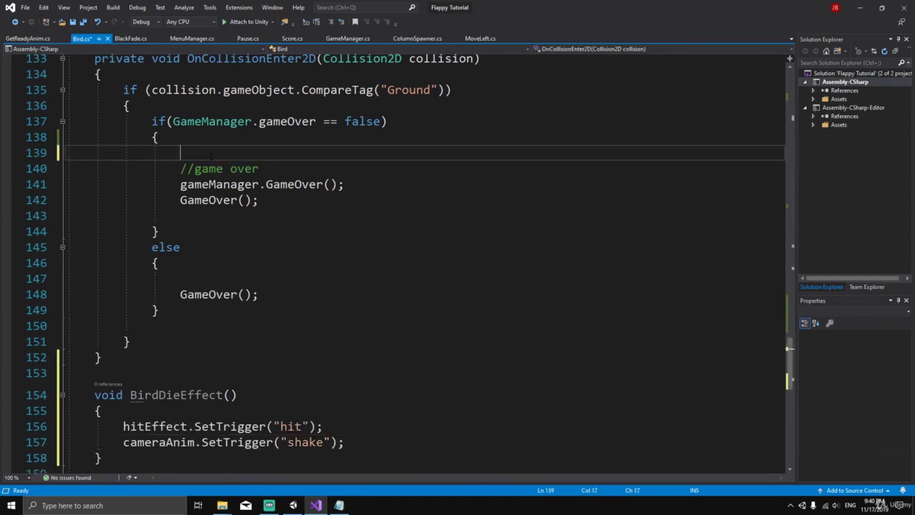
{"action": "type", "text": "bird"}
{"action": "key", "text": "Down"}
{"action": "key", "text": "Down"}
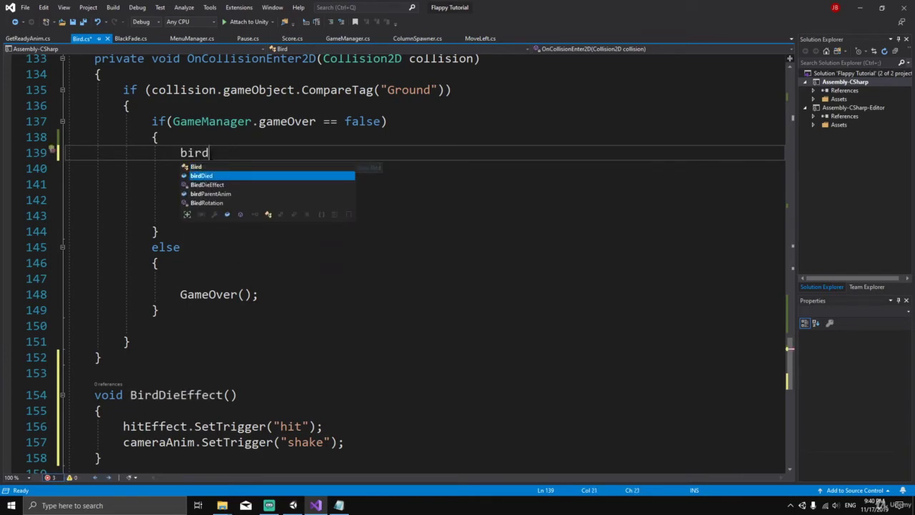
{"action": "key", "text": "Tab"}
{"action": "type", "text": "()"}
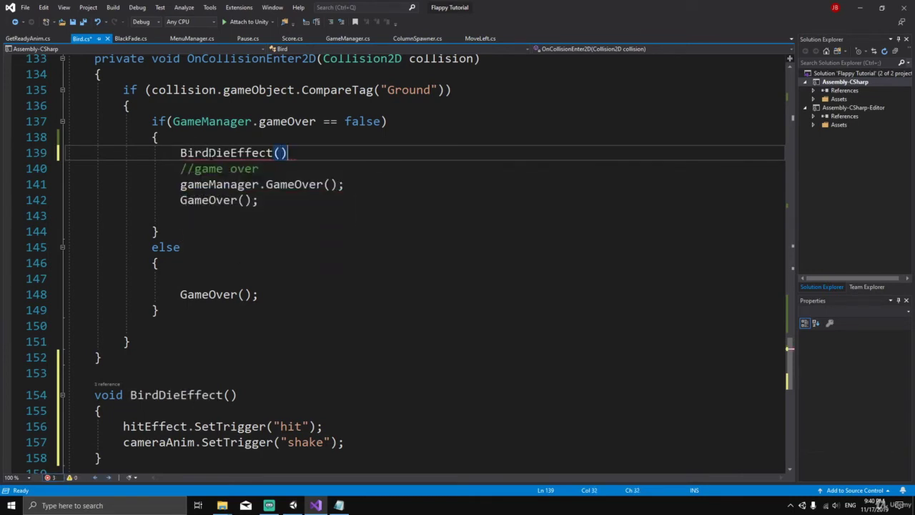
{"action": "key", "text": "ctrl+s"}
Step: Replace the pipe collision's trigger lines with a BirdDieEffect(); call
{"action": "scroll", "coordinate": [422, 264], "scroll_direction": "up", "scroll_amount": 8}
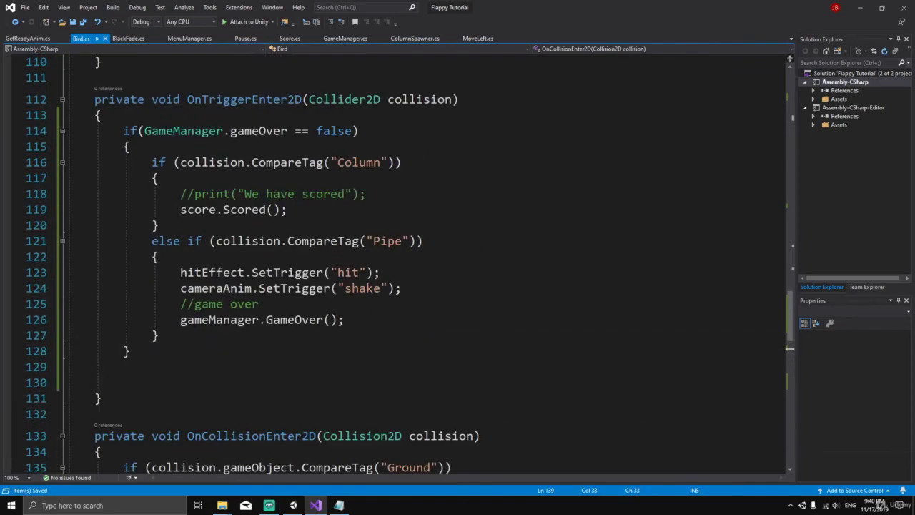
{"action": "left_click_drag", "start_coordinate": [180, 273], "coordinate": [419, 287]}
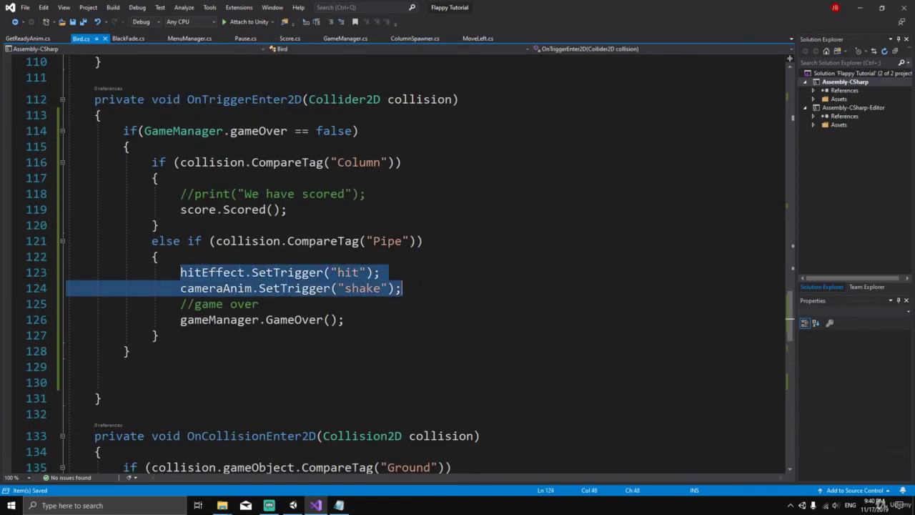
{"action": "key", "text": "Delete"}
{"action": "type", "text": "Bir"}
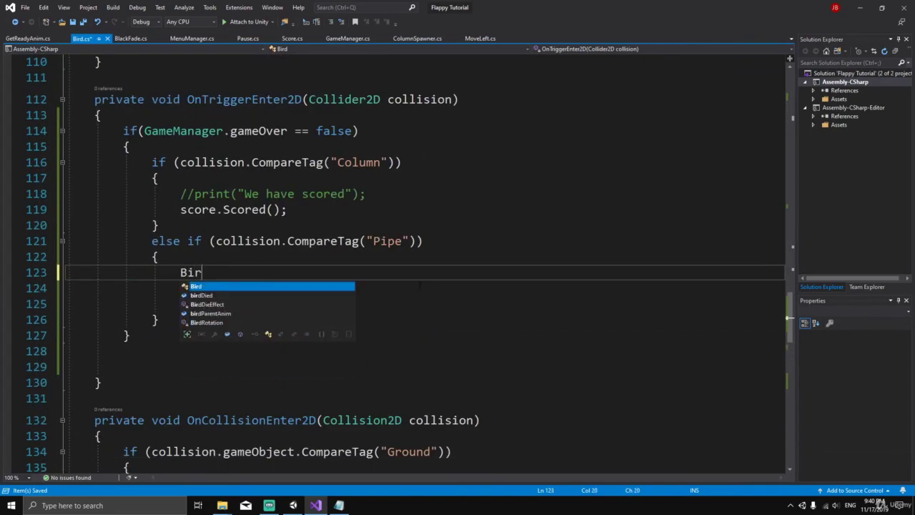
{"action": "key", "text": "Down"}
{"action": "key", "text": "Down"}
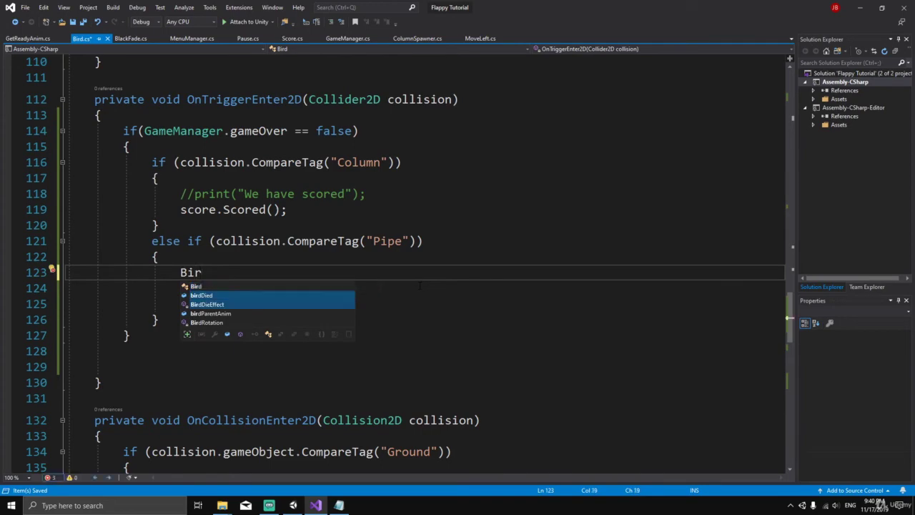
{"action": "type", "text": "();"}
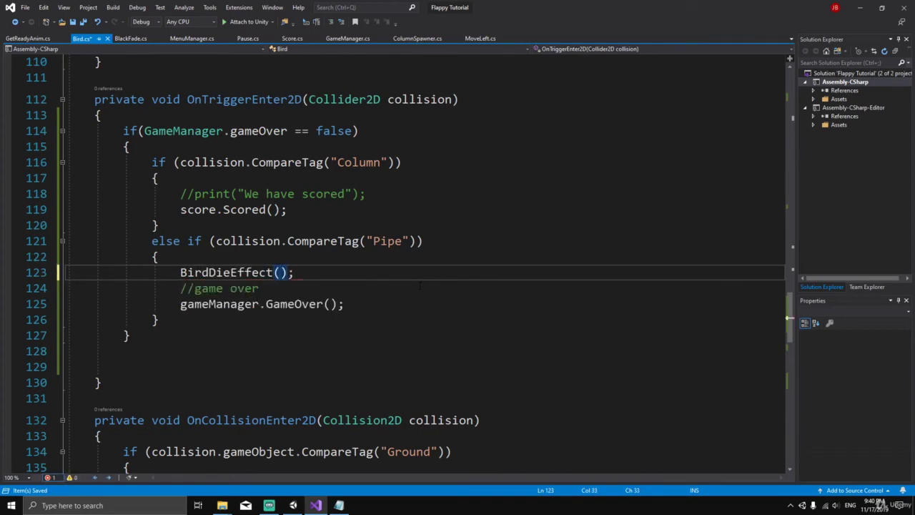
{"action": "scroll", "coordinate": [422, 257], "scroll_direction": "up", "scroll_amount": 4}
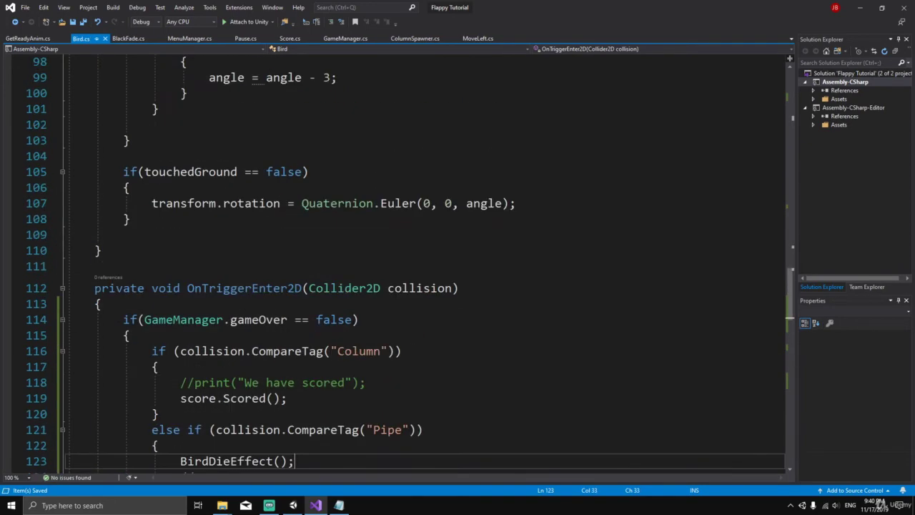
Step: Assign the Main Camera's animator to the bird's Camera Anim field and save the scene
{"action": "left_click", "coordinate": [293, 506]}
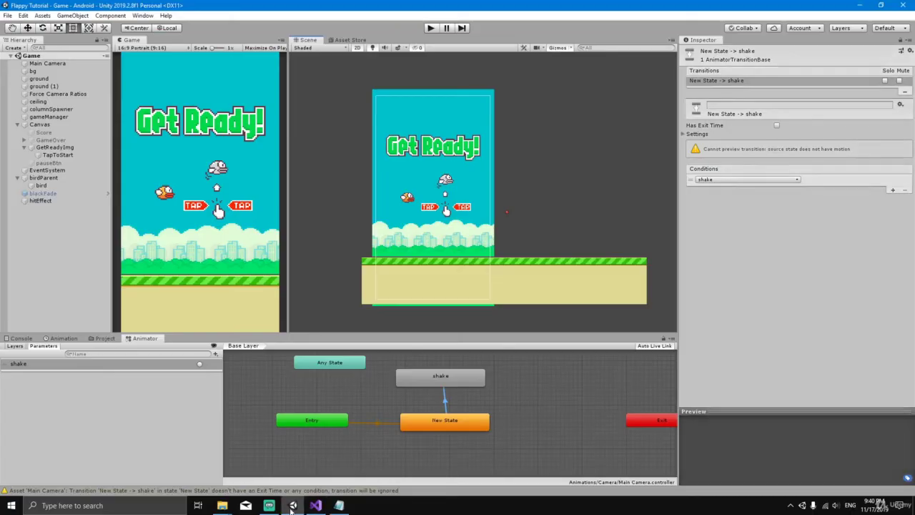
{"action": "left_click", "coordinate": [51, 187]}
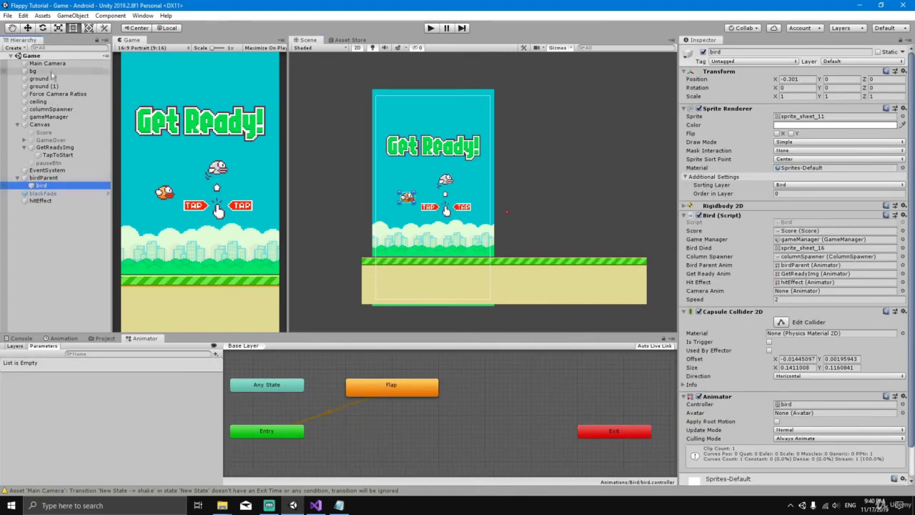
{"action": "left_click_drag", "start_coordinate": [764, 333], "coordinate": [794, 291]}
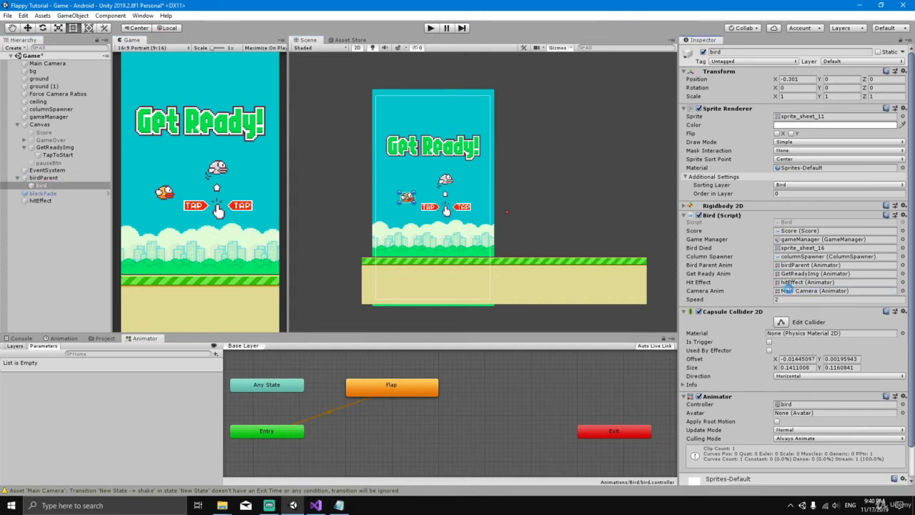
{"action": "key", "text": "ctrl+s"}
Step: Play-test the game, crashing the bird and restarting from the Game Over panel several times
{"action": "left_click", "coordinate": [431, 28]}
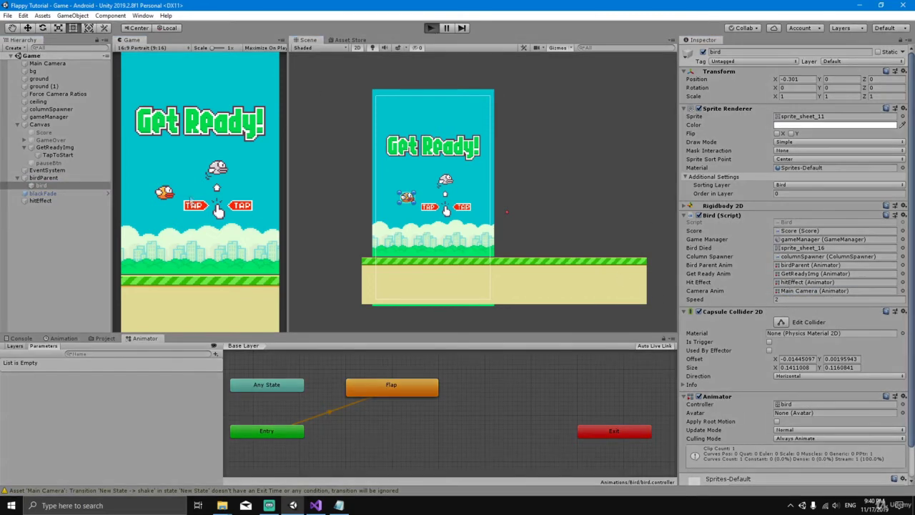
{"action": "left_click", "coordinate": [203, 223]}
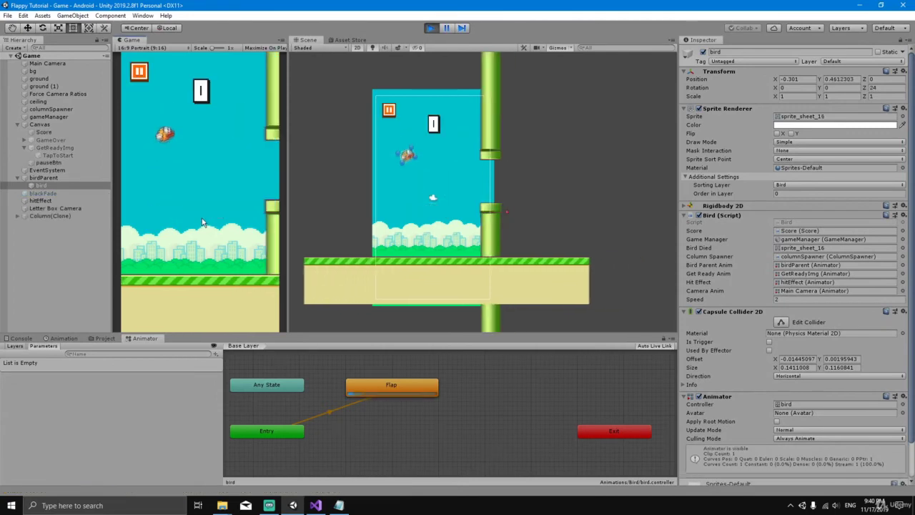
{"action": "left_click", "coordinate": [202, 222]}
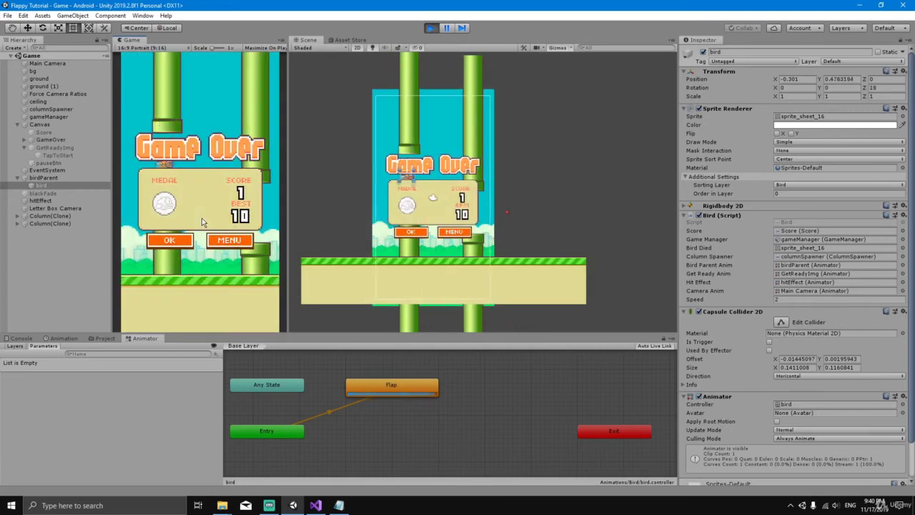
{"action": "left_click", "coordinate": [181, 240]}
{"action": "left_click", "coordinate": [181, 238]}
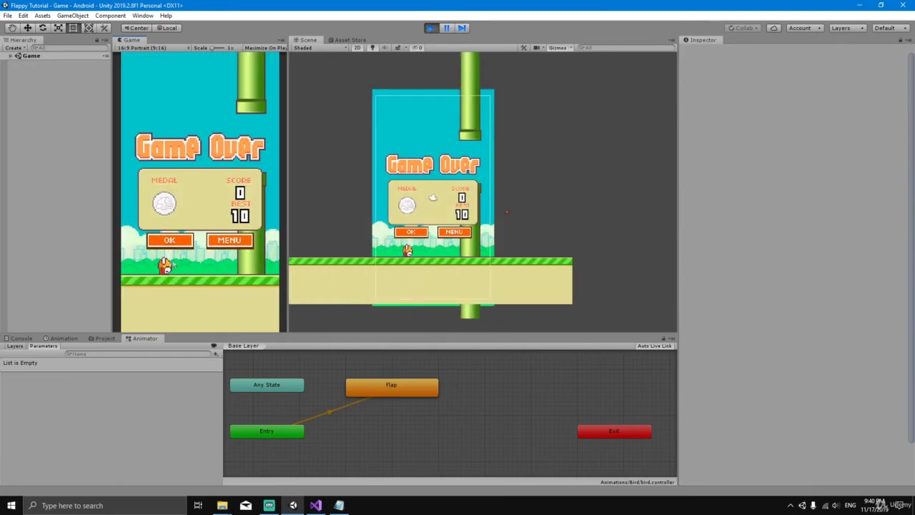
{"action": "left_click", "coordinate": [171, 243]}
{"action": "left_click", "coordinate": [174, 243]}
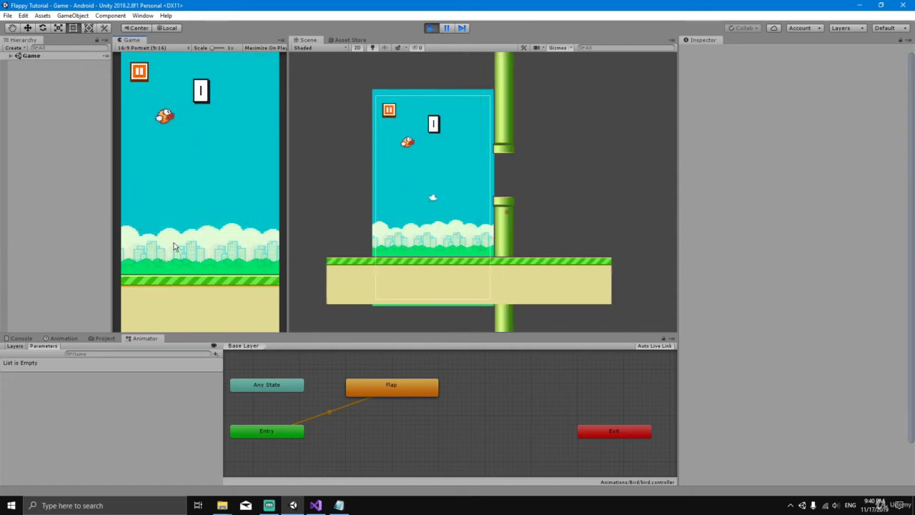
{"action": "left_click", "coordinate": [174, 243]}
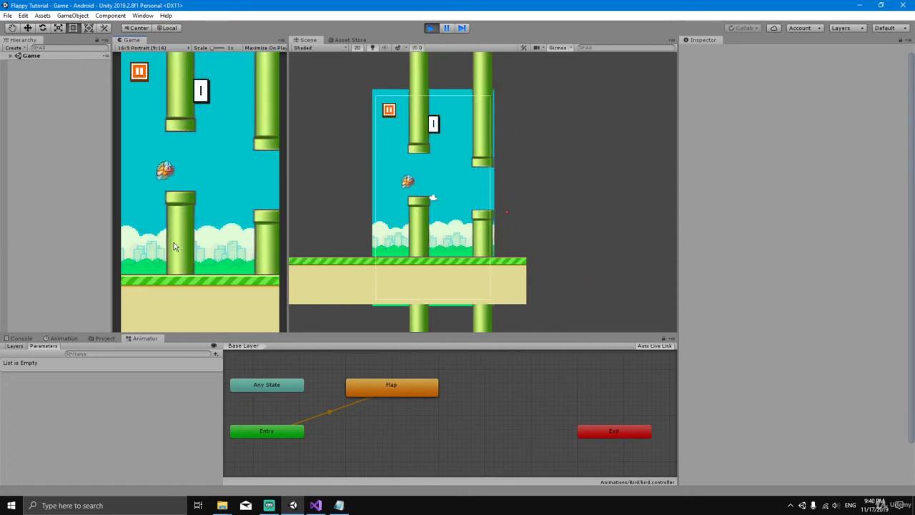
{"action": "left_click", "coordinate": [173, 243]}
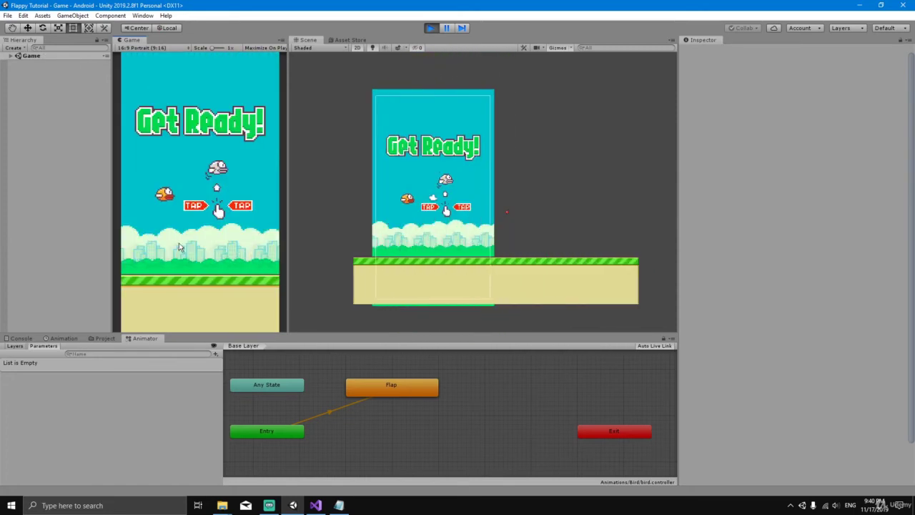
{"action": "left_click", "coordinate": [179, 242]}
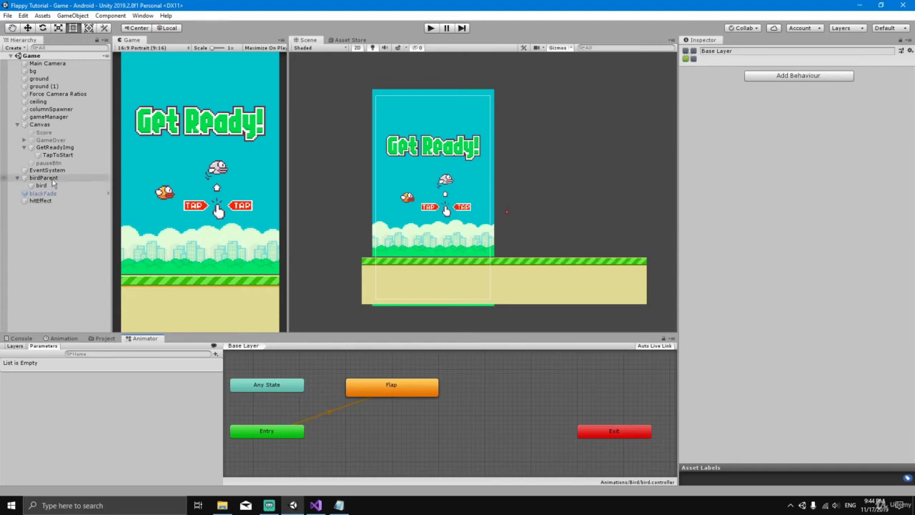
Step: Hide the GetReadyImg object and make the GameOver panel visible
{"action": "left_click", "coordinate": [59, 147]}
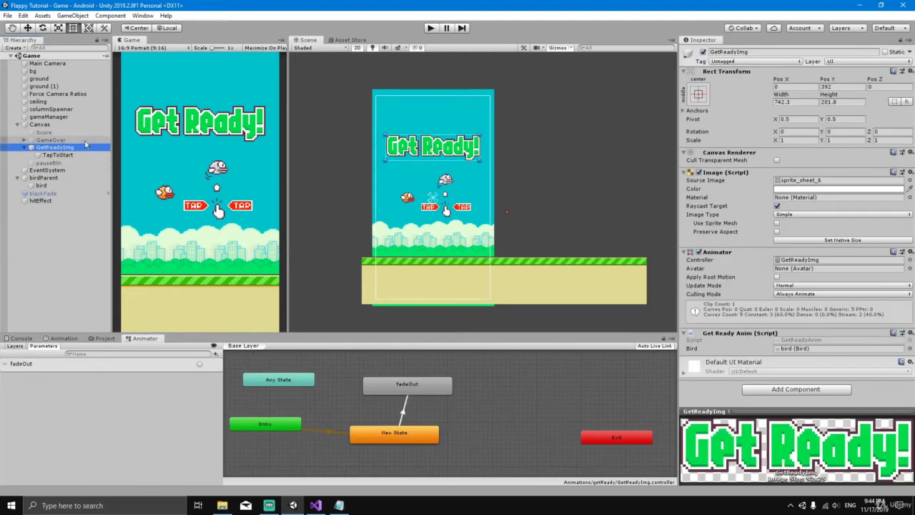
{"action": "left_click", "coordinate": [703, 53]}
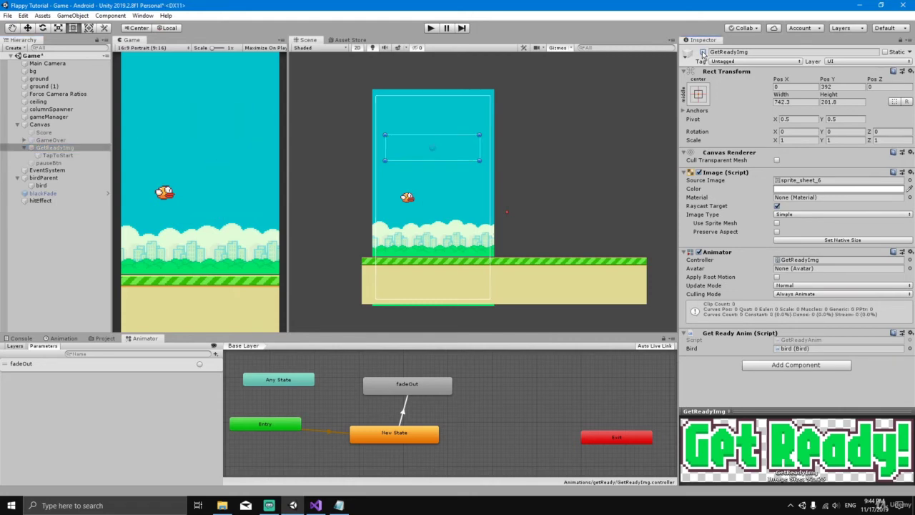
{"action": "left_click", "coordinate": [69, 141]}
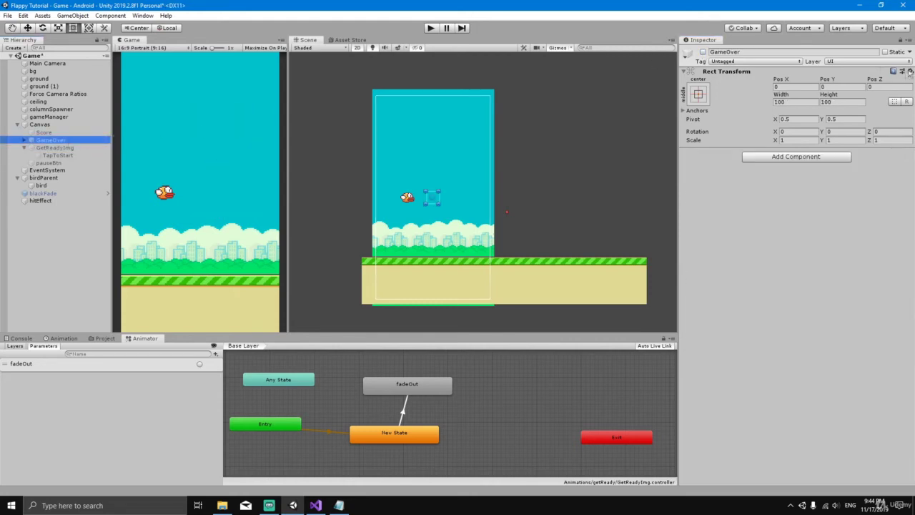
{"action": "left_click", "coordinate": [703, 52]}
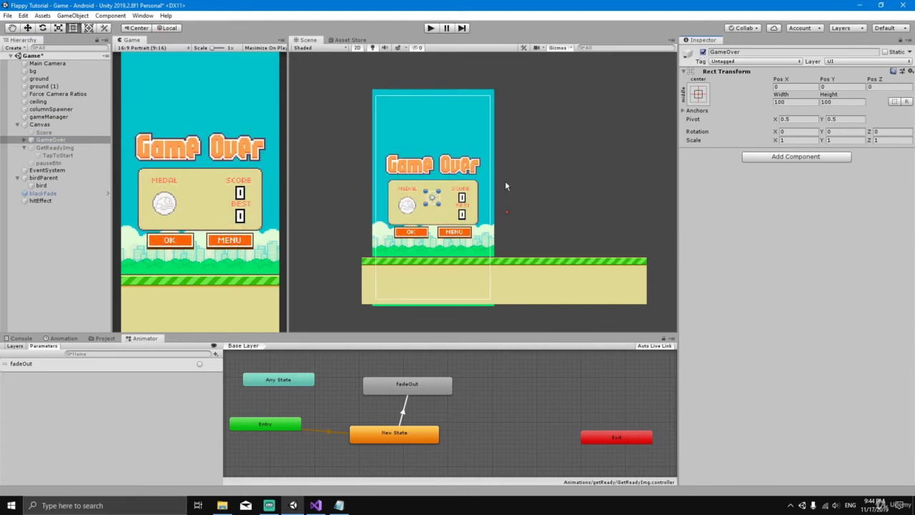
Step: Select and expand GameOver, then bring up its Animation timeline
{"action": "scroll", "coordinate": [507, 181], "scroll_direction": "up", "scroll_amount": 3}
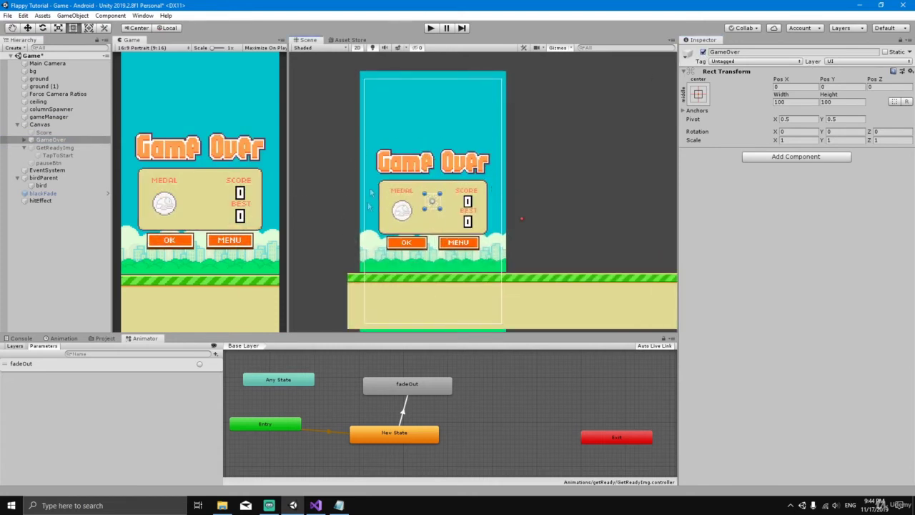
{"action": "left_click", "coordinate": [47, 140]}
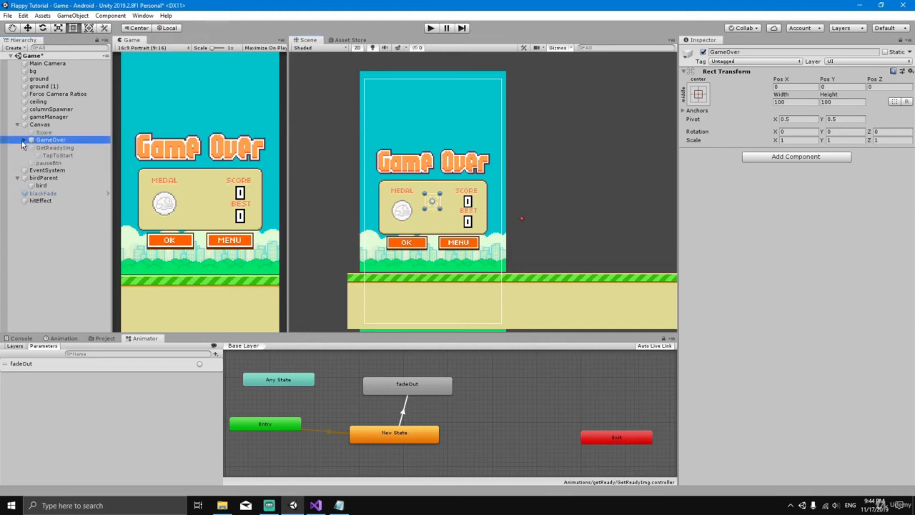
{"action": "left_click", "coordinate": [25, 140]}
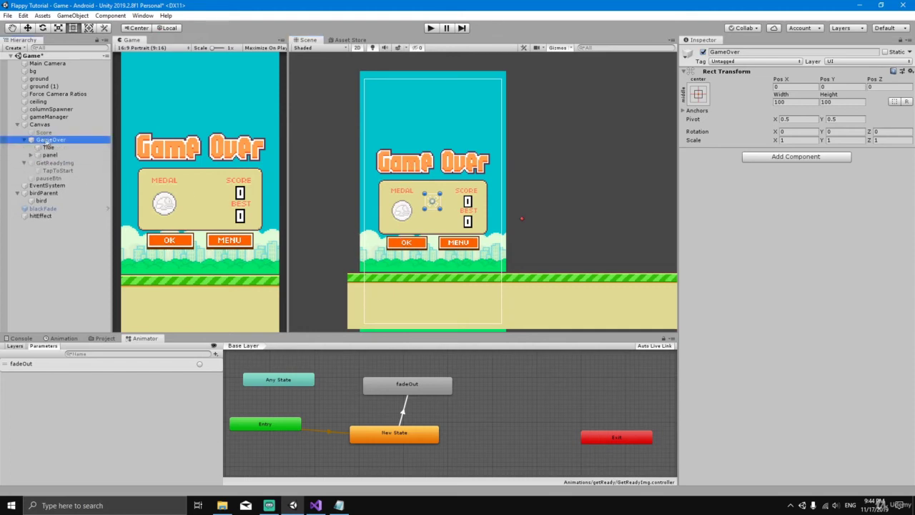
{"action": "left_click", "coordinate": [62, 342]}
Step: Start a new clip and create a GameOver folder inside Assets/Animations
{"action": "left_click", "coordinate": [406, 429]}
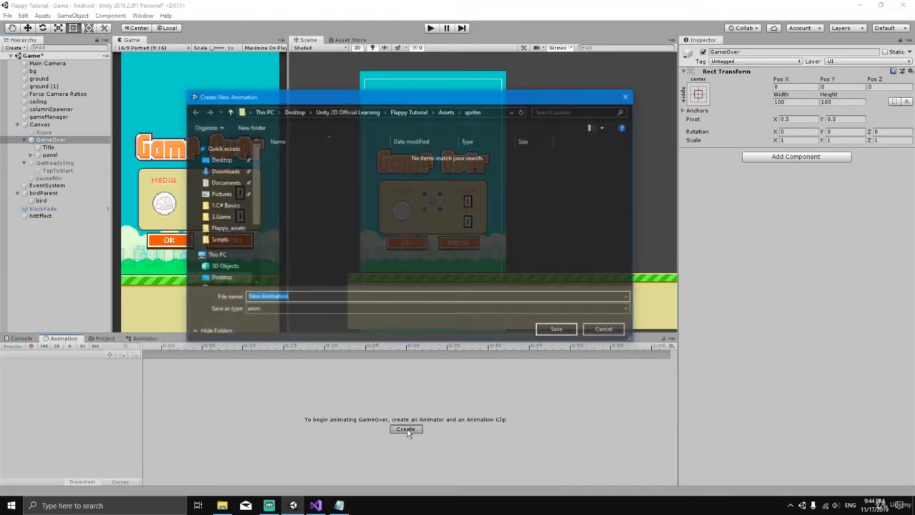
{"action": "left_click", "coordinate": [447, 112]}
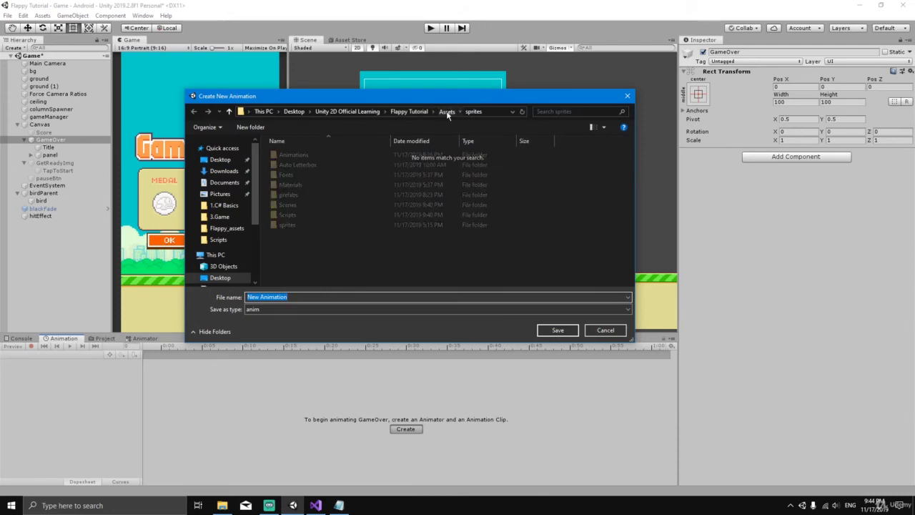
{"action": "double_click", "coordinate": [290, 155]}
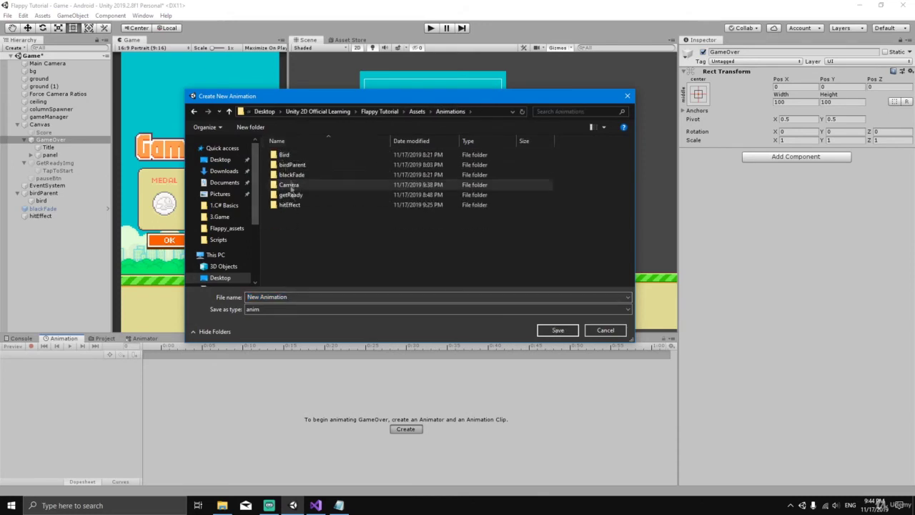
{"action": "left_click", "coordinate": [250, 127]}
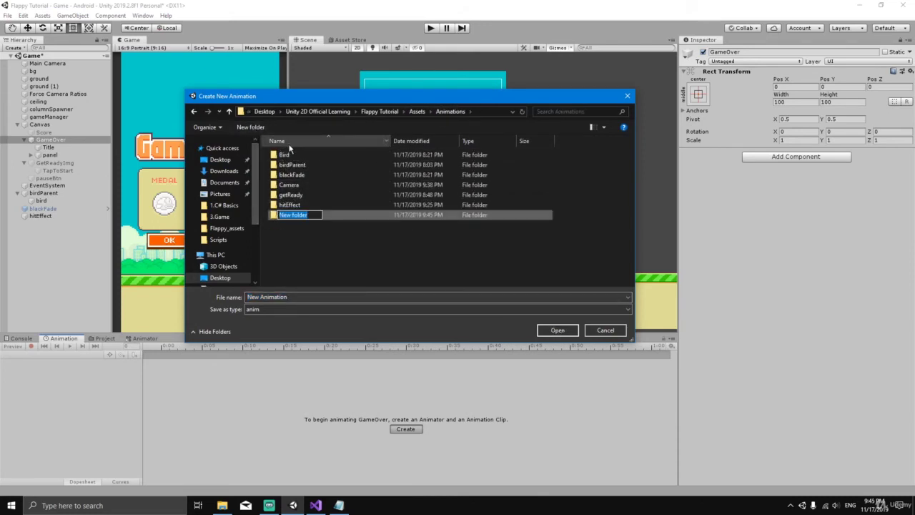
{"action": "key", "text": "BackSpace"}
{"action": "type", "text": "GameOver"}
{"action": "key", "text": "Return"}
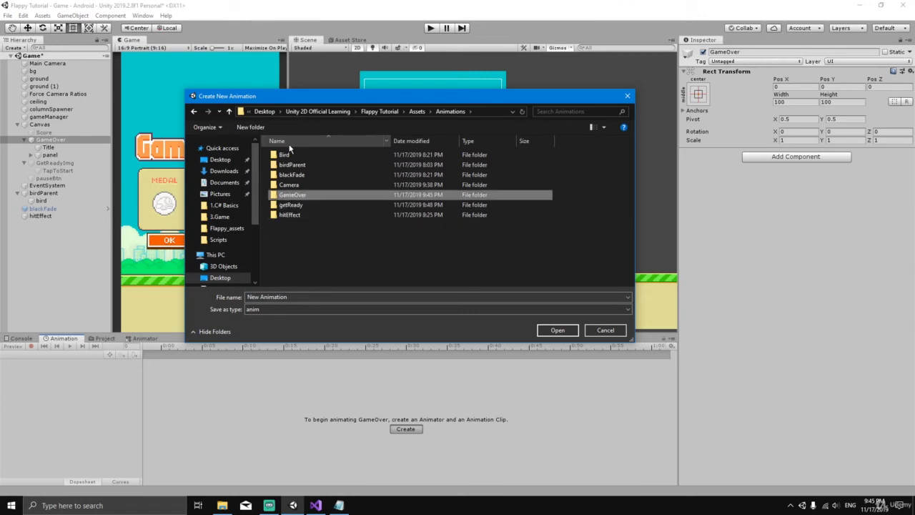
Step: Open the new GameOver folder and clear the default clip file name
{"action": "double_click", "coordinate": [298, 195]}
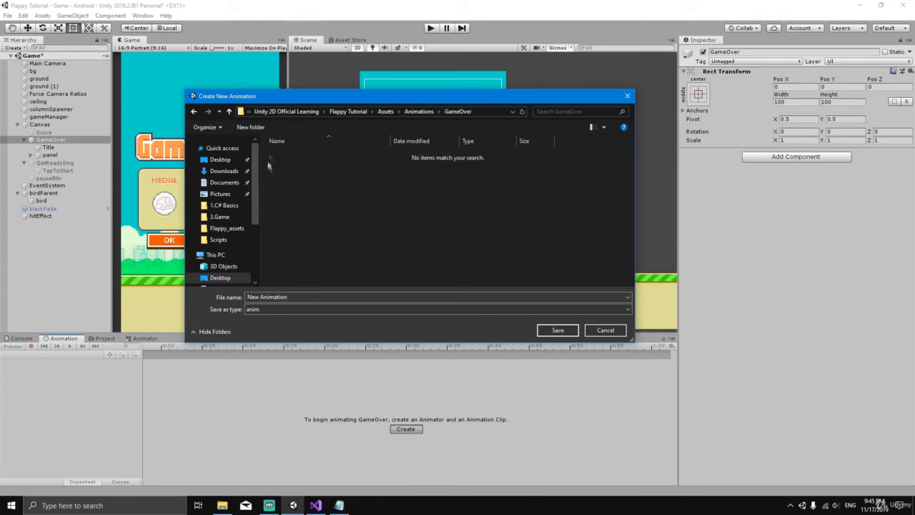
{"action": "left_click", "coordinate": [299, 296]}
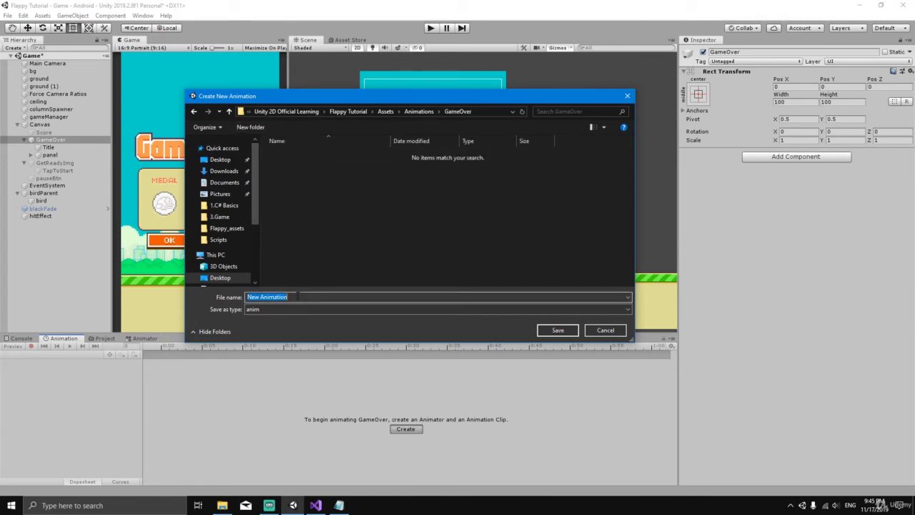
{"action": "key", "text": "BackSpace"}
Step: Save gameOverAnim, enable recording, and lift the GameOver panel above the screen at frame 0
{"action": "left_click", "coordinate": [562, 334]}
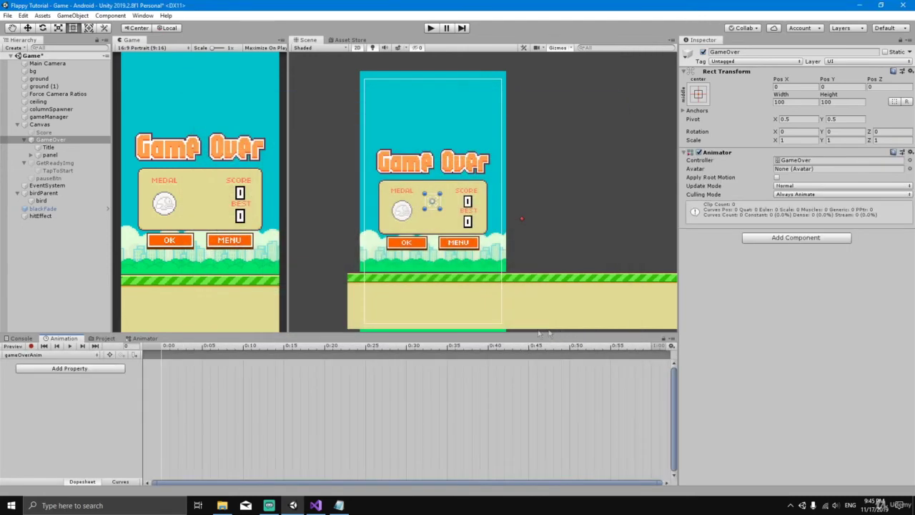
{"action": "left_click", "coordinate": [31, 346]}
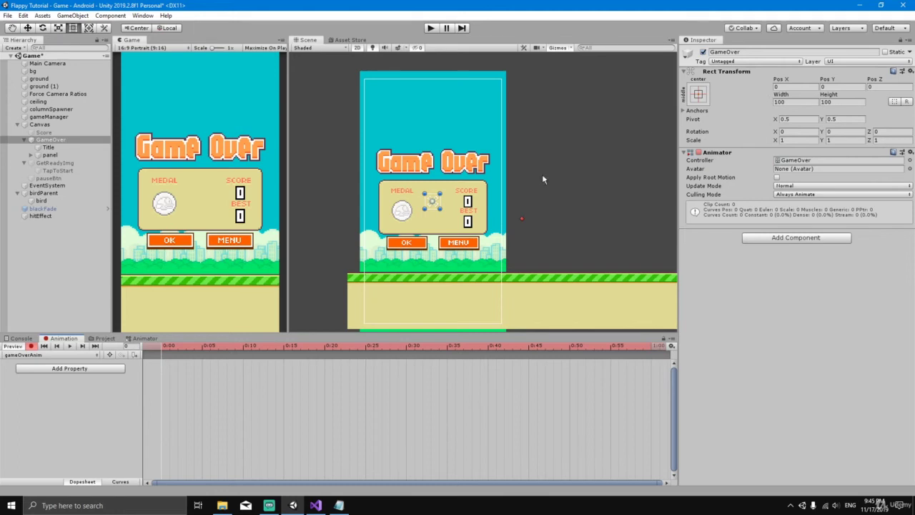
{"action": "key", "text": "w"}
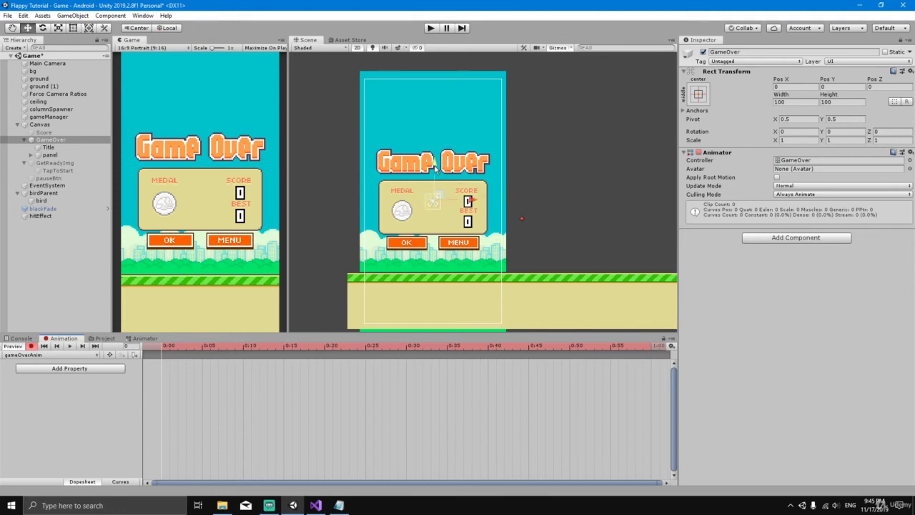
{"action": "left_click_drag", "start_coordinate": [434, 168], "coordinate": [455, 501]}
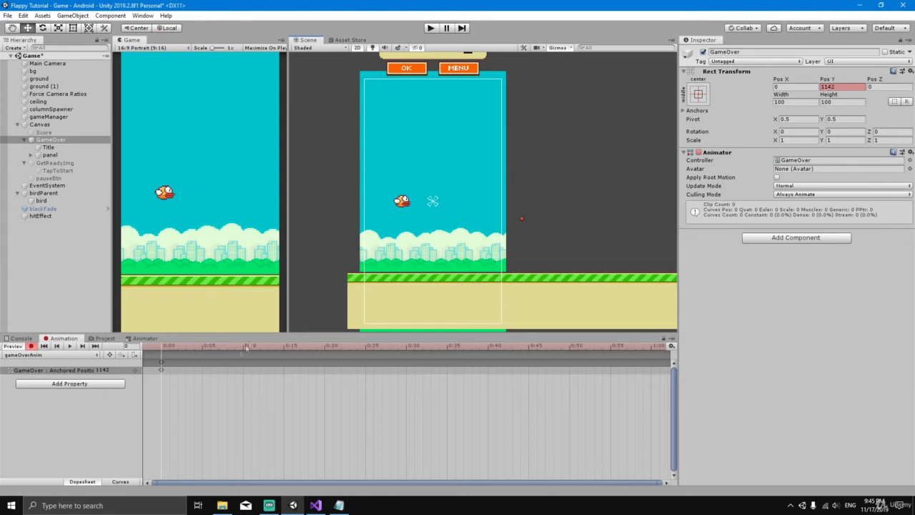
Step: At a later frame, set the panel's Pos Y to 0 and preview the slide
{"action": "left_click_drag", "start_coordinate": [163, 351], "coordinate": [326, 349]}
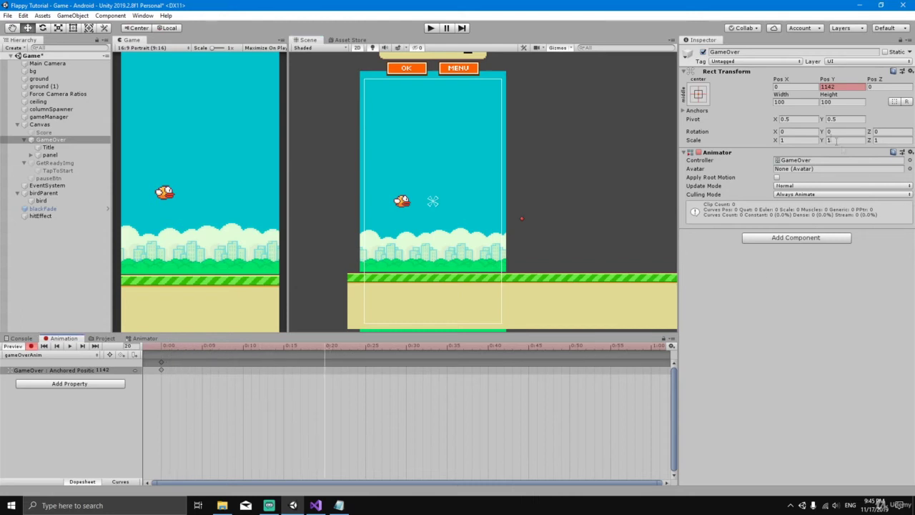
{"action": "left_click", "coordinate": [839, 86]}
{"action": "type", "text": "0"}
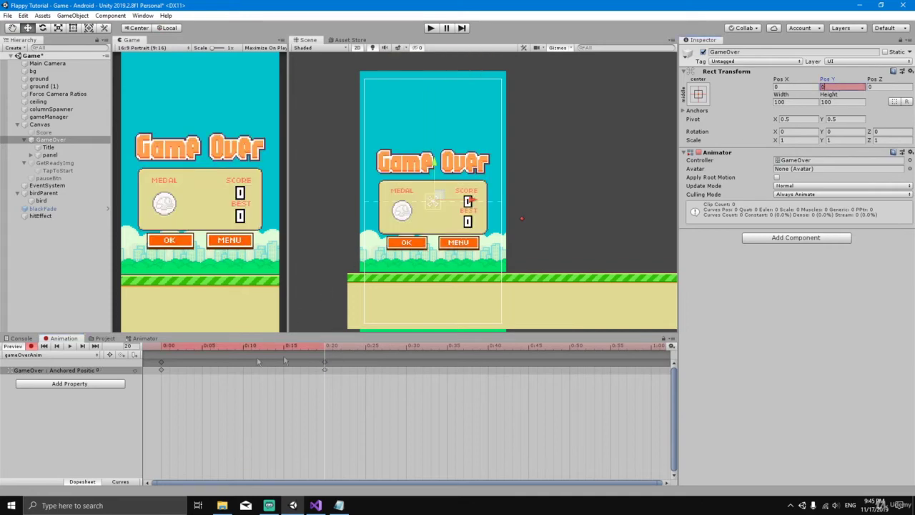
{"action": "left_click", "coordinate": [69, 346]}
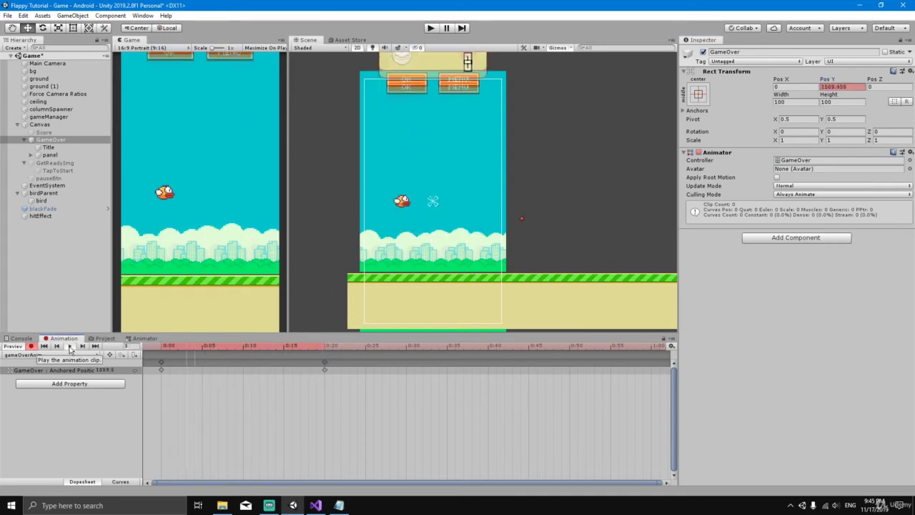
{"action": "left_click", "coordinate": [261, 367]}
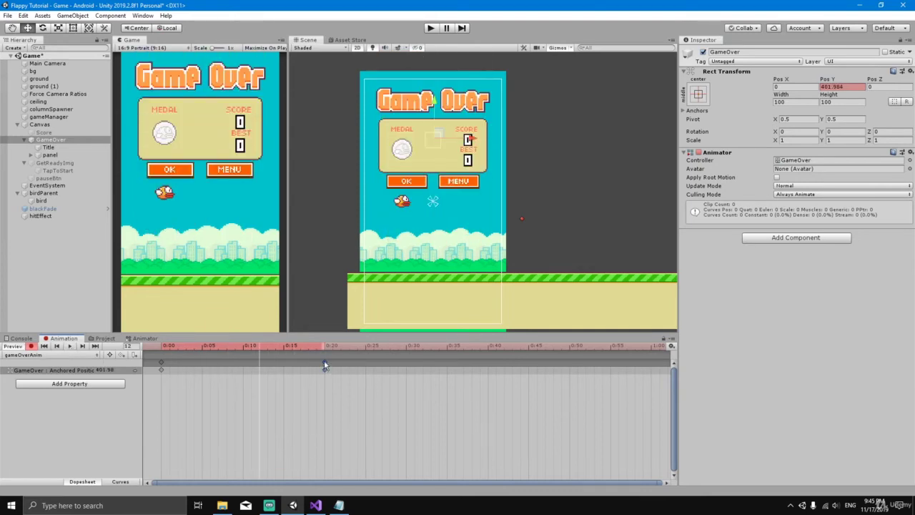
Step: Move the end keyframe later to about 0:47, previewing the slower slide-in
{"action": "left_click_drag", "start_coordinate": [324, 362], "coordinate": [480, 362]}
{"action": "left_click", "coordinate": [69, 346]}
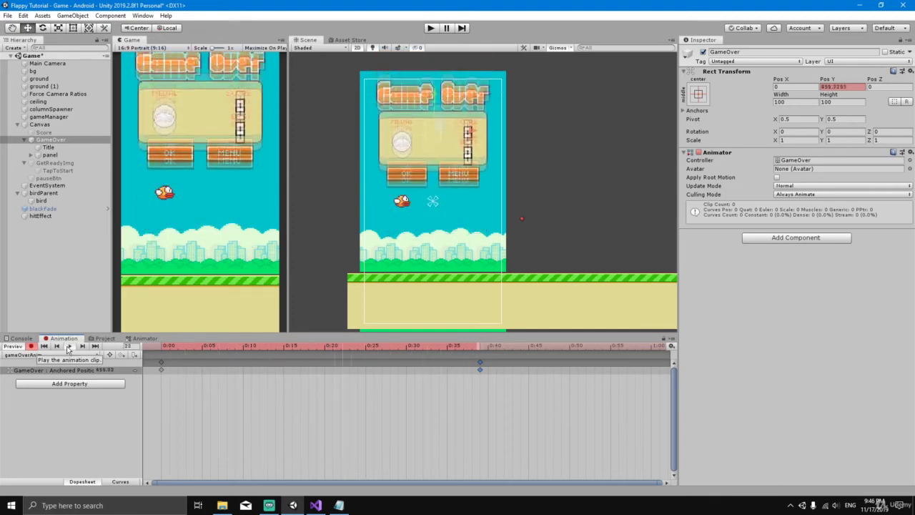
{"action": "left_click", "coordinate": [68, 347]}
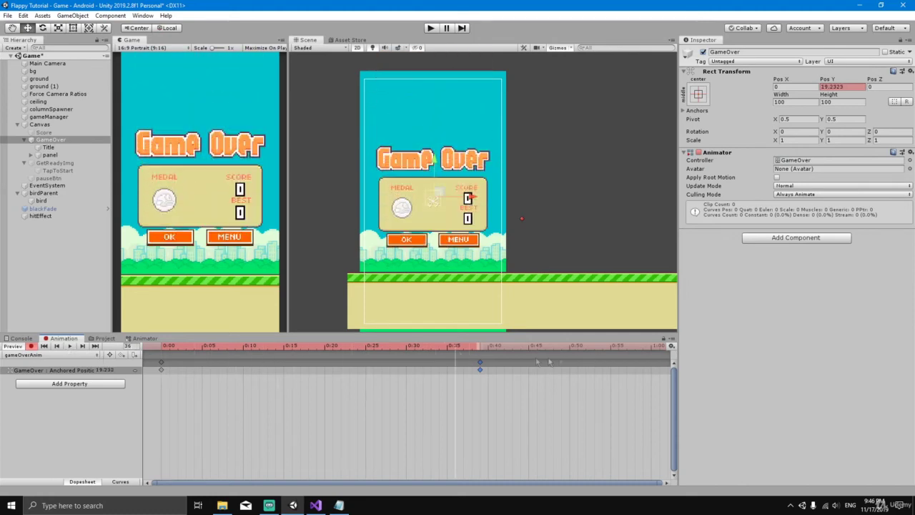
{"action": "left_click_drag", "start_coordinate": [478, 365], "coordinate": [554, 363]}
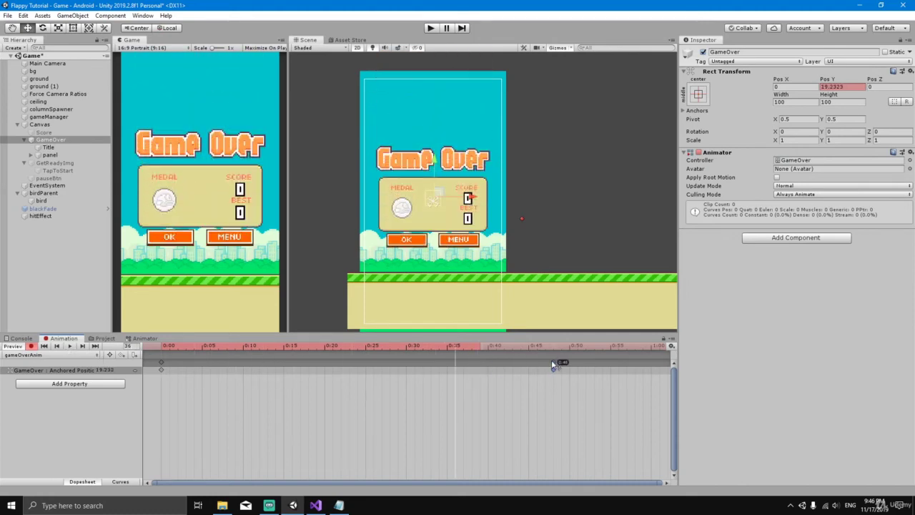
{"action": "left_click", "coordinate": [69, 346]}
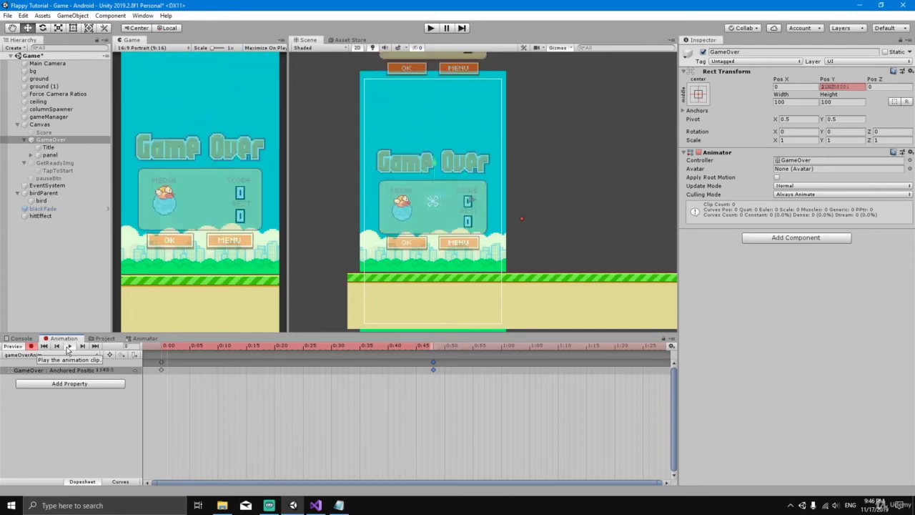
{"action": "left_click", "coordinate": [68, 347]}
Step: Stop recording and scrub the clip to confirm the panel ends in place
{"action": "left_click", "coordinate": [31, 347]}
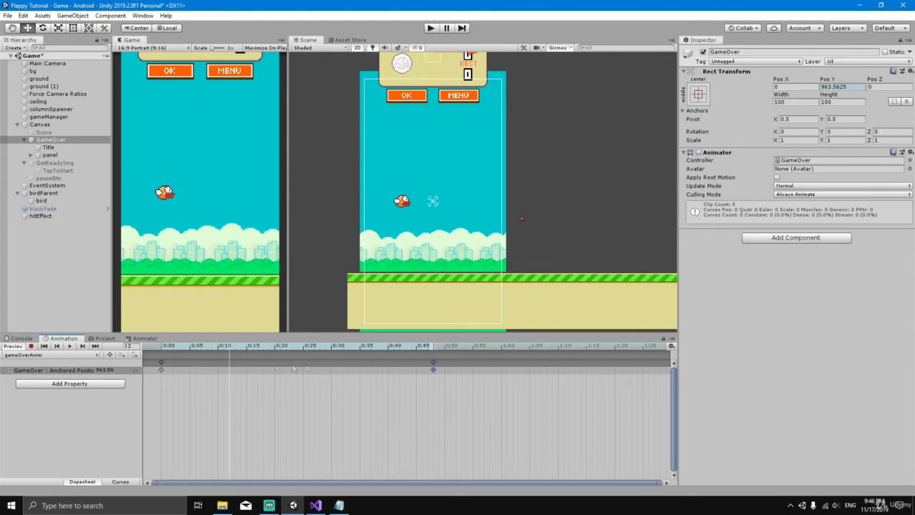
{"action": "left_click_drag", "start_coordinate": [228, 354], "coordinate": [398, 355]}
{"action": "key", "text": "space"}
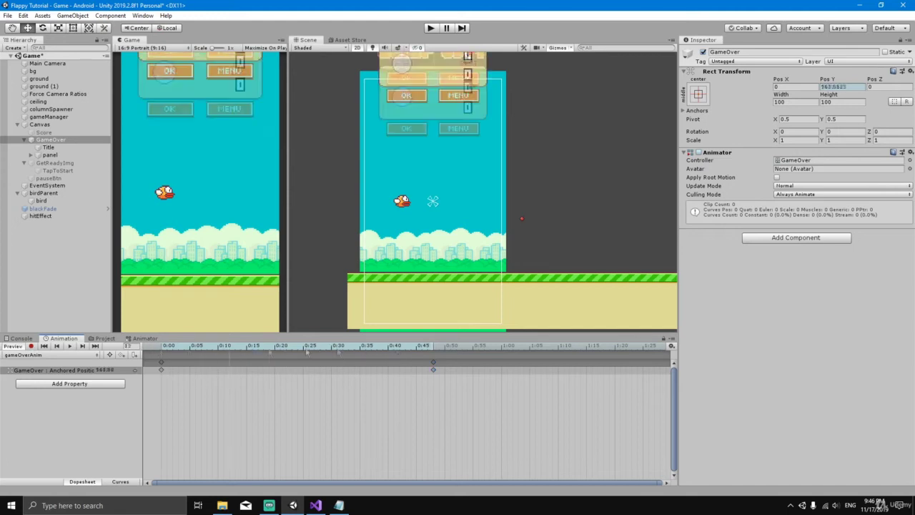
{"action": "left_click_drag", "start_coordinate": [308, 351], "coordinate": [434, 352]}
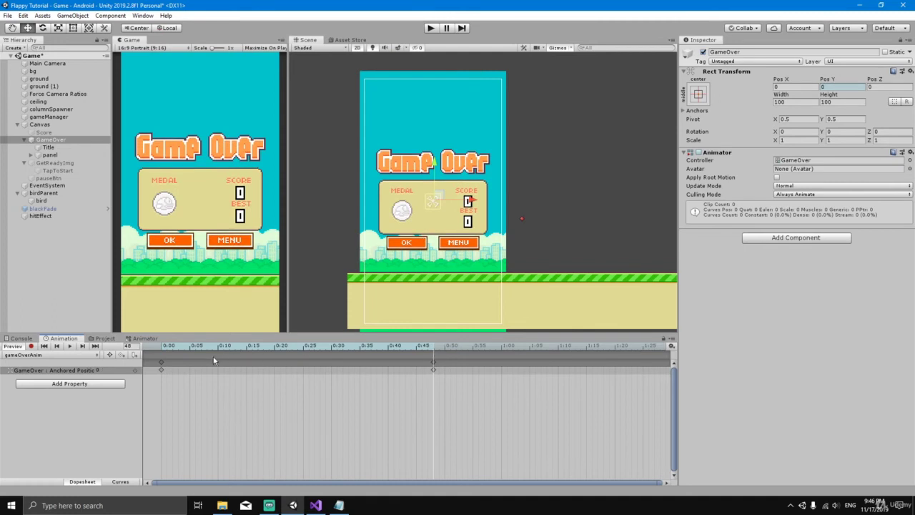
Step: Arrange the gameOverAnim, Any State and Entry nodes neatly in the GameOver Animator graph
{"action": "left_click", "coordinate": [144, 339]}
{"action": "left_click_drag", "start_coordinate": [359, 391], "coordinate": [390, 392]}
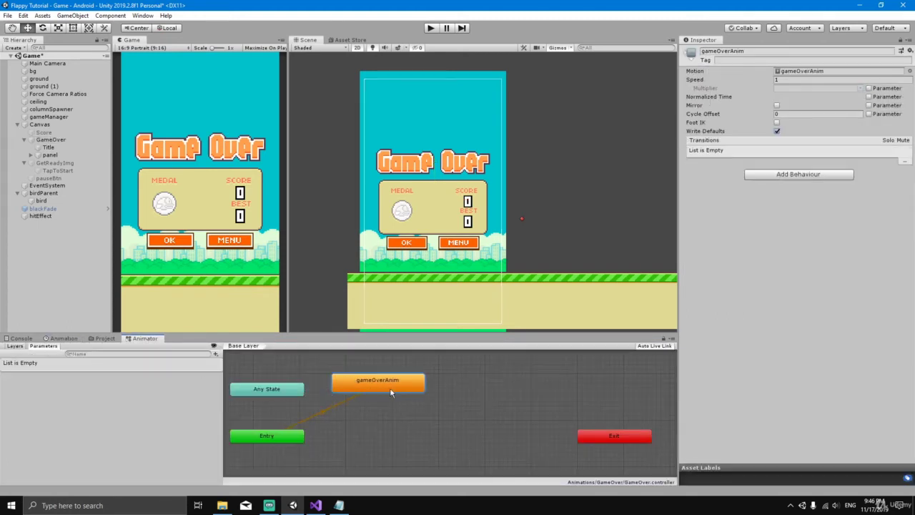
{"action": "left_click_drag", "start_coordinate": [289, 393], "coordinate": [283, 383]}
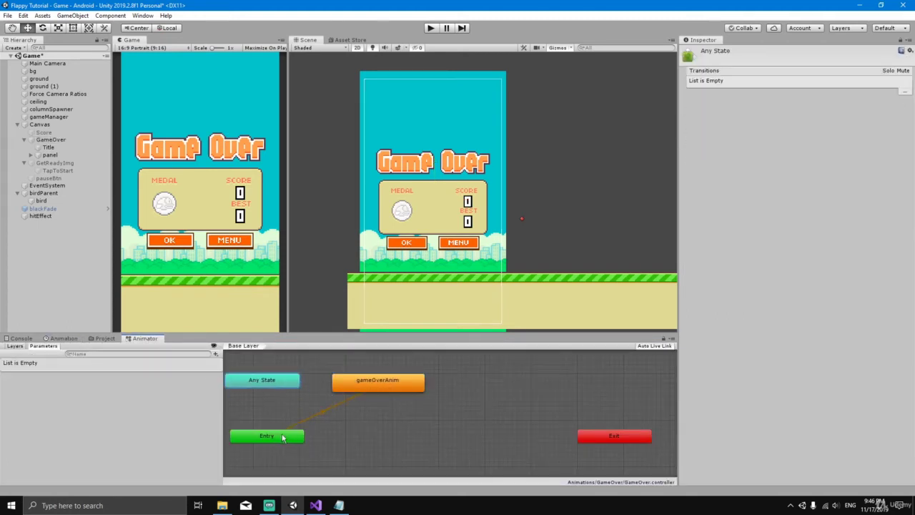
{"action": "left_click", "coordinate": [356, 390]}
{"action": "left_click_drag", "start_coordinate": [385, 389], "coordinate": [390, 393]}
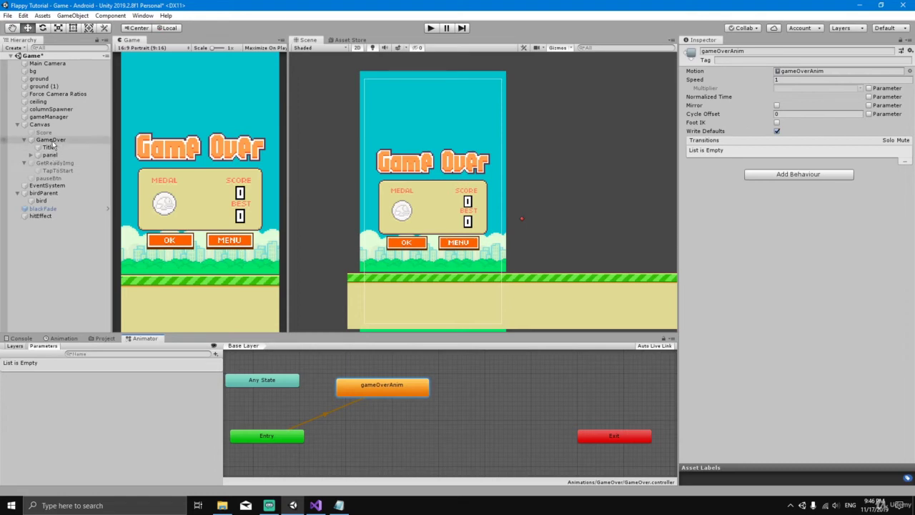
{"action": "left_click_drag", "start_coordinate": [289, 434], "coordinate": [304, 436]}
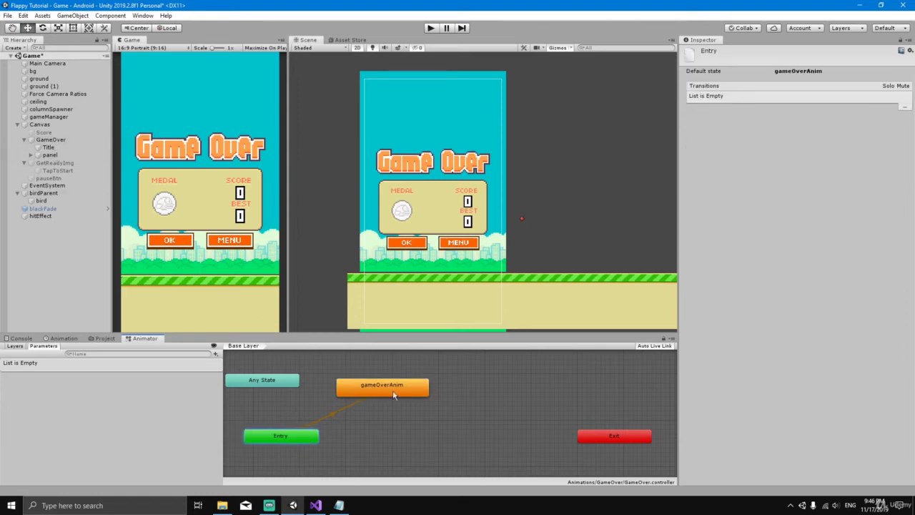
{"action": "left_click_drag", "start_coordinate": [370, 396], "coordinate": [370, 405]}
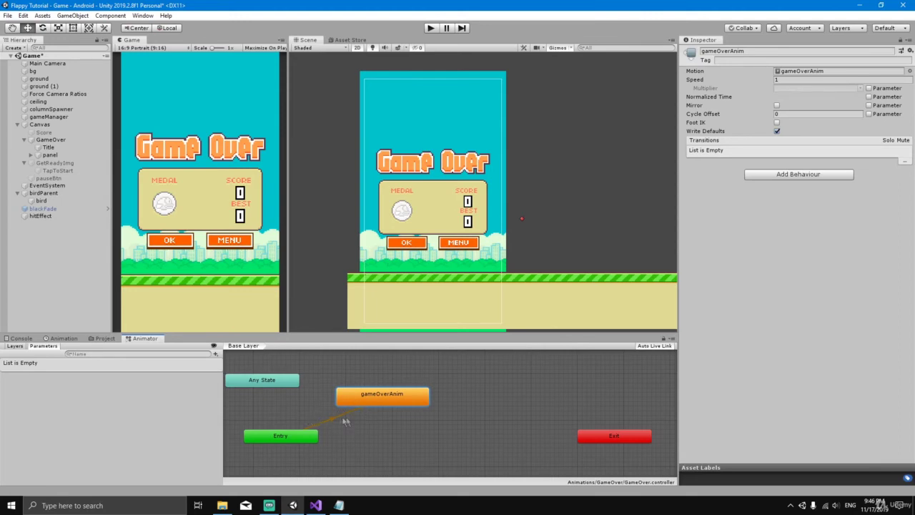
{"action": "left_click_drag", "start_coordinate": [361, 401], "coordinate": [352, 397]}
{"action": "left_click_drag", "start_coordinate": [302, 439], "coordinate": [311, 444]}
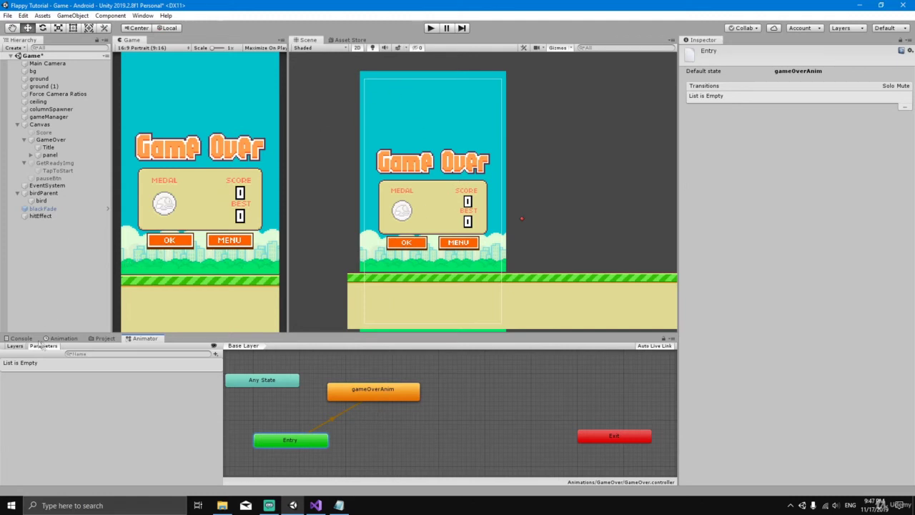
Step: Bring up Visual Studio with GameManager.cs scrolled to the GameOver() method
{"action": "left_click", "coordinate": [315, 506]}
{"action": "left_click", "coordinate": [346, 38]}
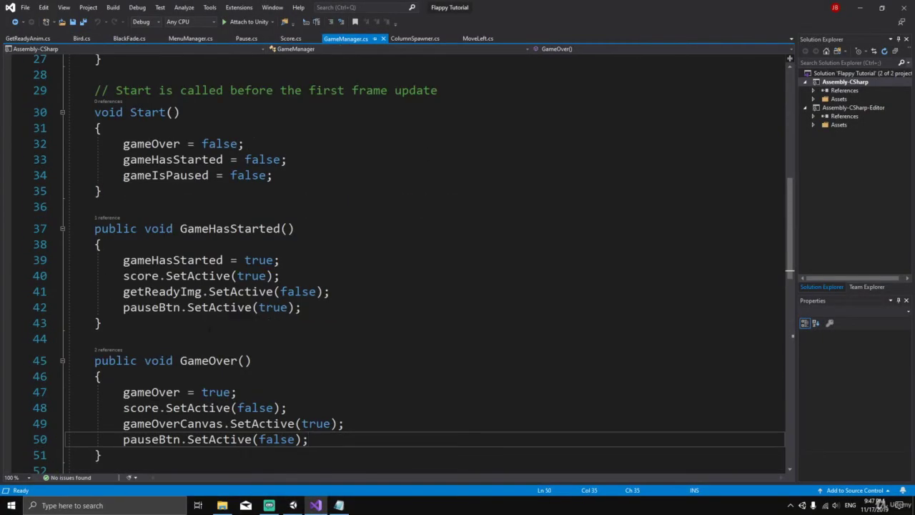
{"action": "scroll", "coordinate": [239, 307], "scroll_direction": "down", "scroll_amount": 3}
{"action": "scroll", "coordinate": [213, 304], "scroll_direction": "down", "scroll_amount": 3}
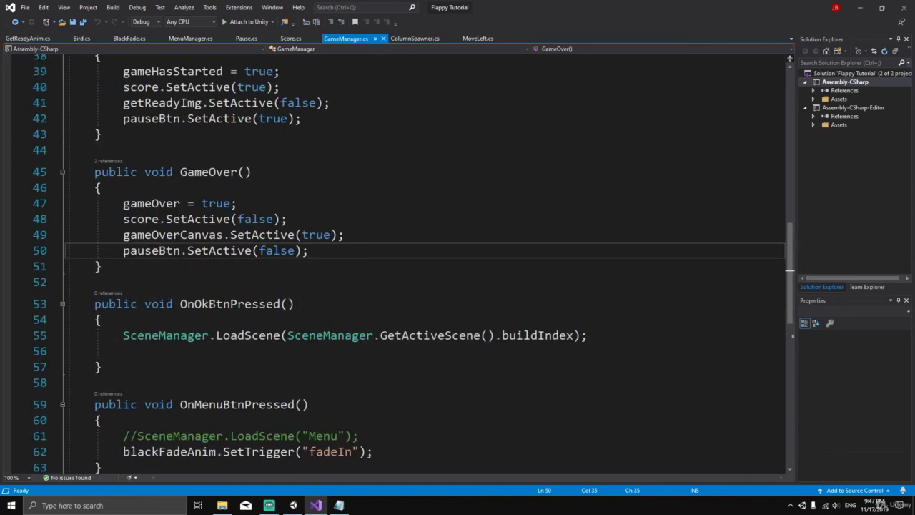
{"action": "scroll", "coordinate": [213, 304], "scroll_direction": "up", "scroll_amount": 3}
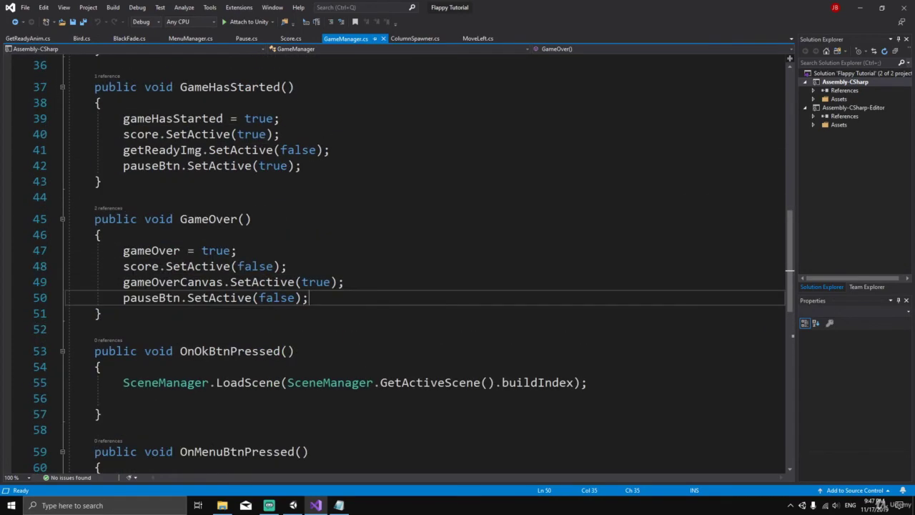
Step: Review the score-hiding and gameOverCanvas lines, then place the cursor after GameOver()
{"action": "left_click_drag", "start_coordinate": [123, 266], "coordinate": [285, 266]}
{"action": "left_click", "coordinate": [318, 309]}
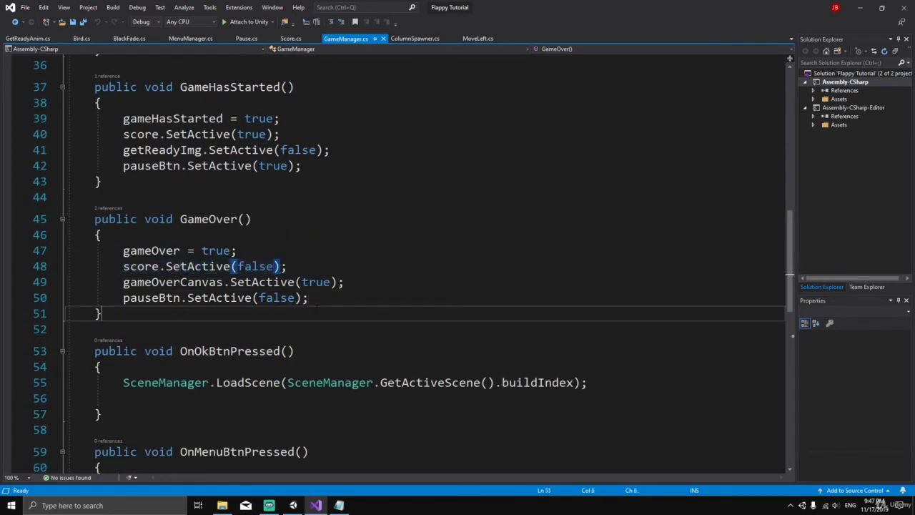
{"action": "left_click_drag", "start_coordinate": [123, 282], "coordinate": [345, 282]}
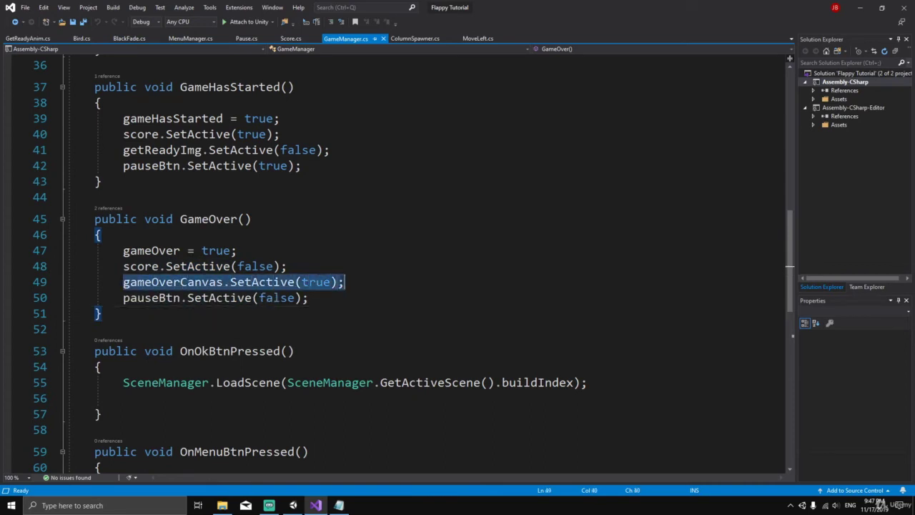
{"action": "left_click", "coordinate": [308, 297]}
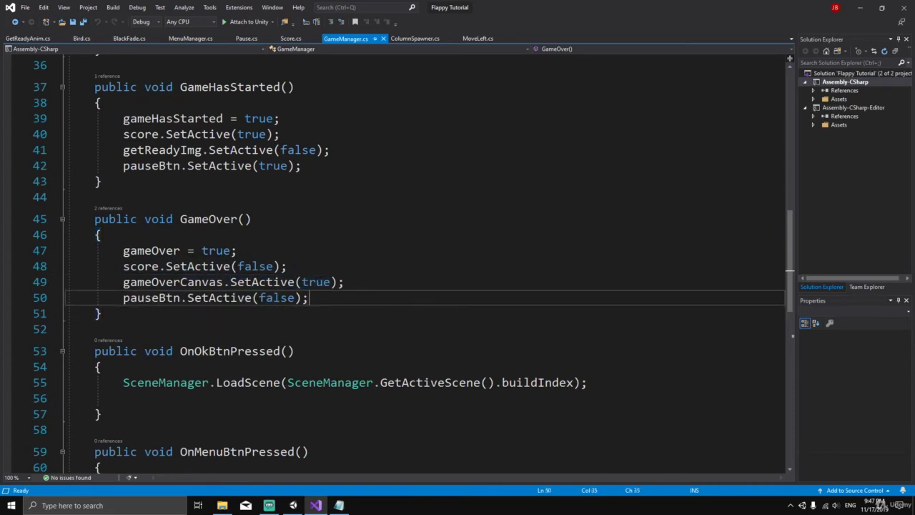
{"action": "left_click_drag", "start_coordinate": [123, 282], "coordinate": [344, 281]}
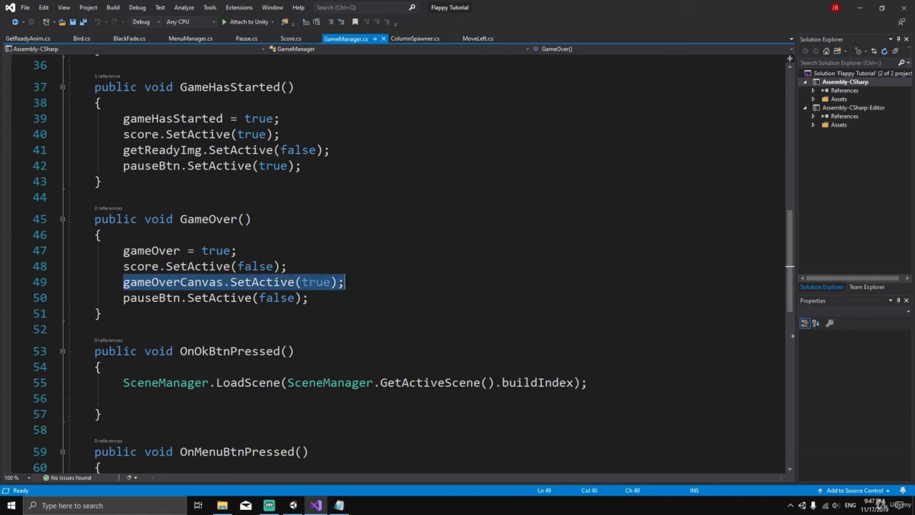
{"action": "left_click", "coordinate": [308, 298]}
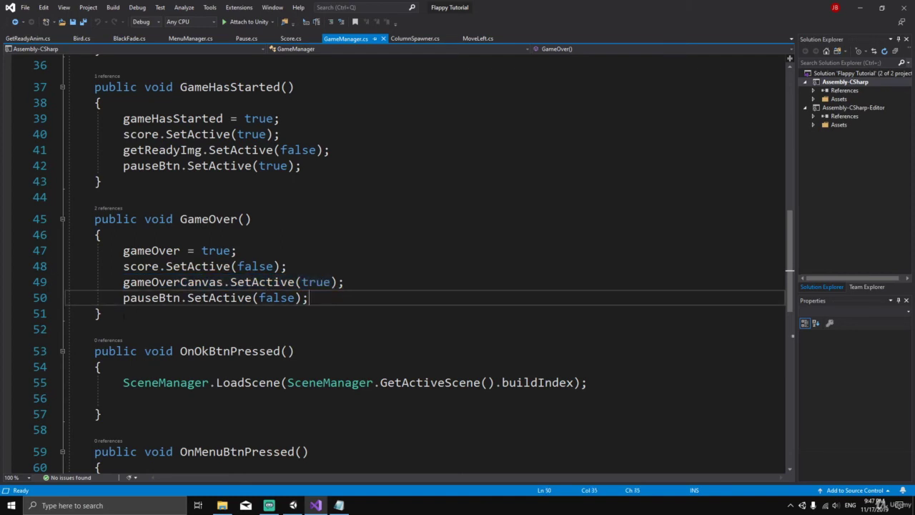
{"action": "left_click", "coordinate": [119, 313]}
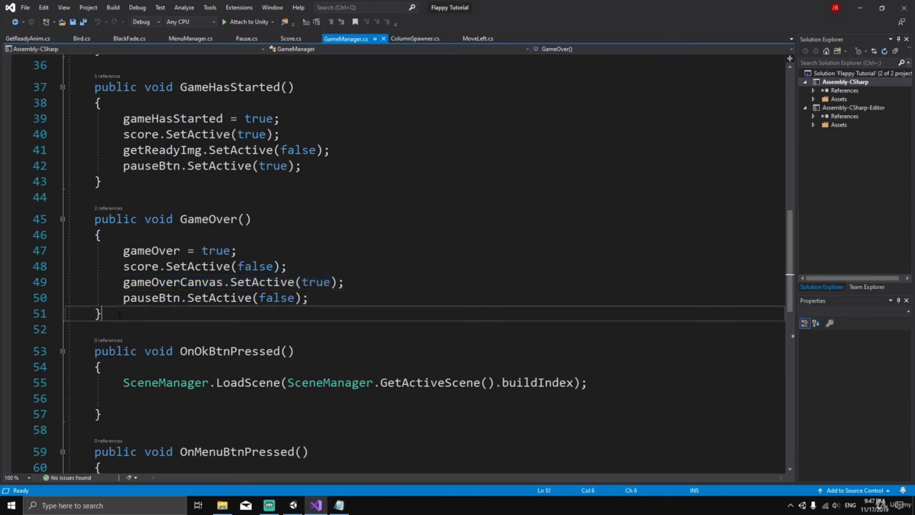
Step: Write an empty void ActivateGameOverCanvas() method below GameOver() and select the gameOverCanvas activation line
{"action": "key", "text": "Return"}
{"action": "key", "text": "Return"}
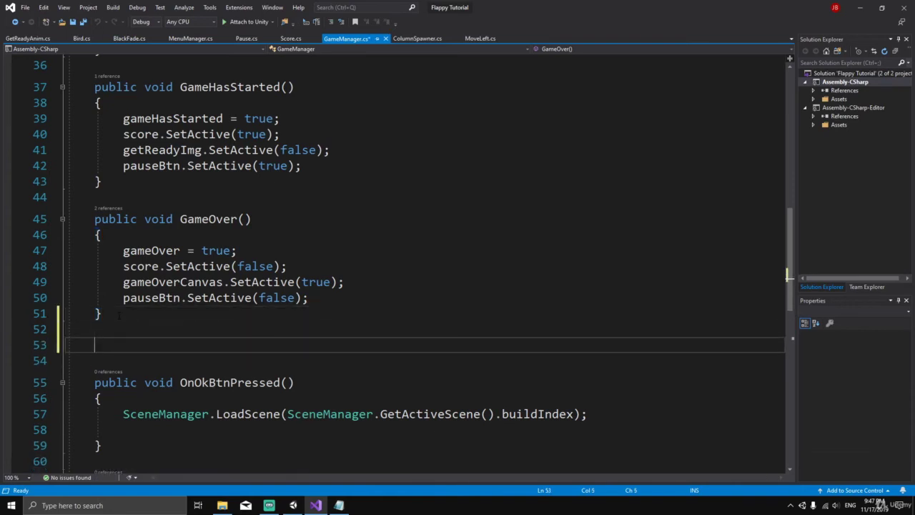
{"action": "left_click_drag", "start_coordinate": [123, 282], "coordinate": [344, 282]}
{"action": "left_click", "coordinate": [136, 328]}
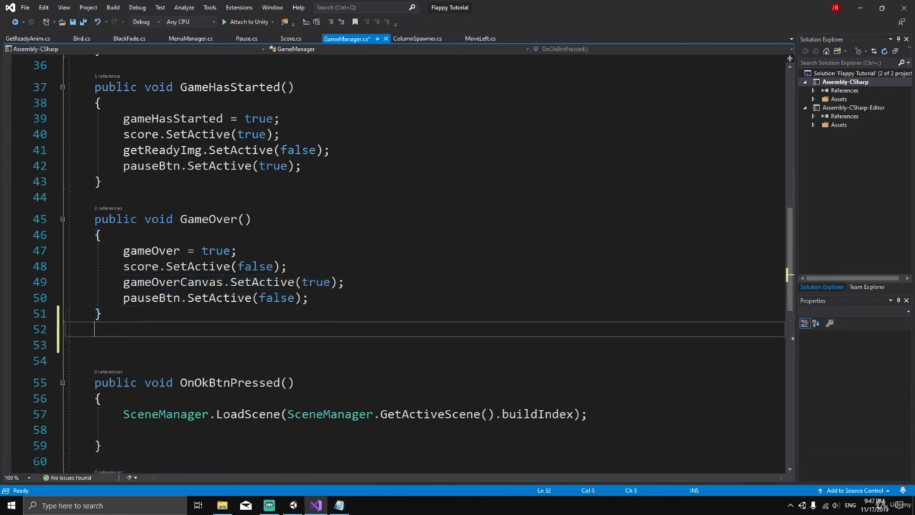
{"action": "key", "text": "Return"}
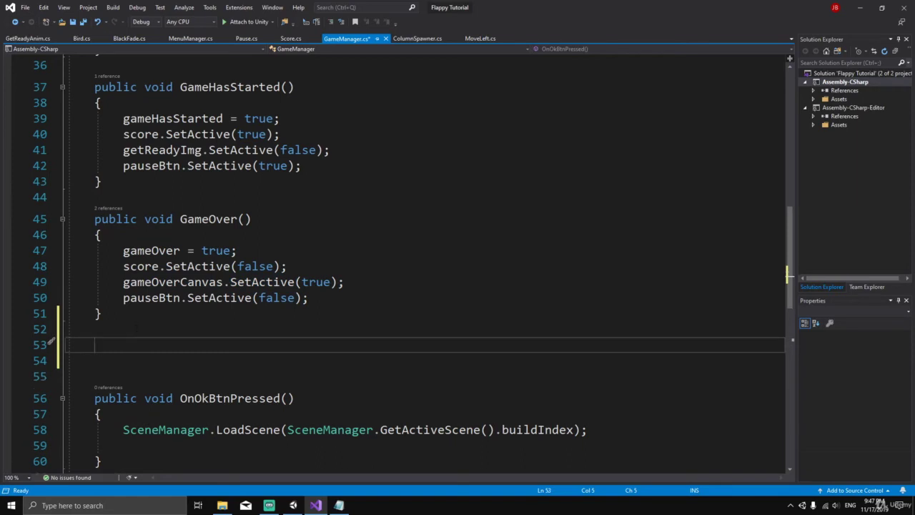
{"action": "type", "text": "void Activate"}
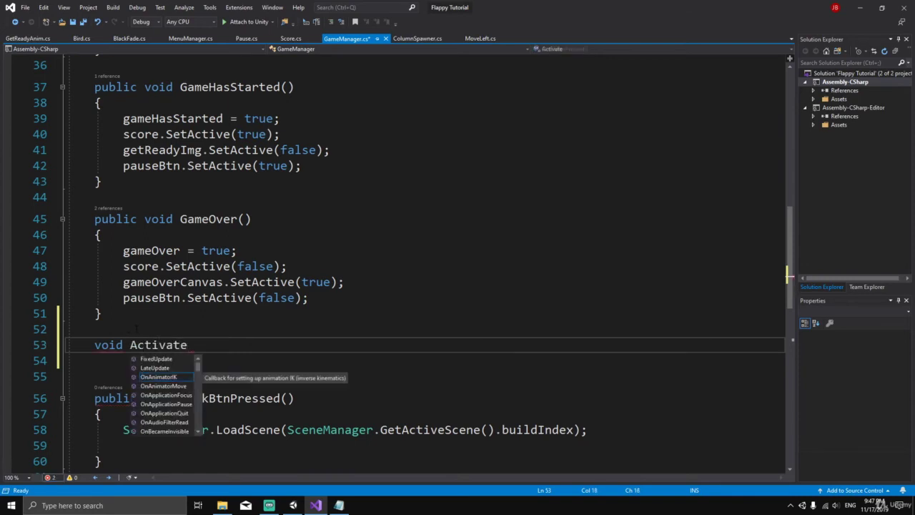
{"action": "type", "text": "GameOver"}
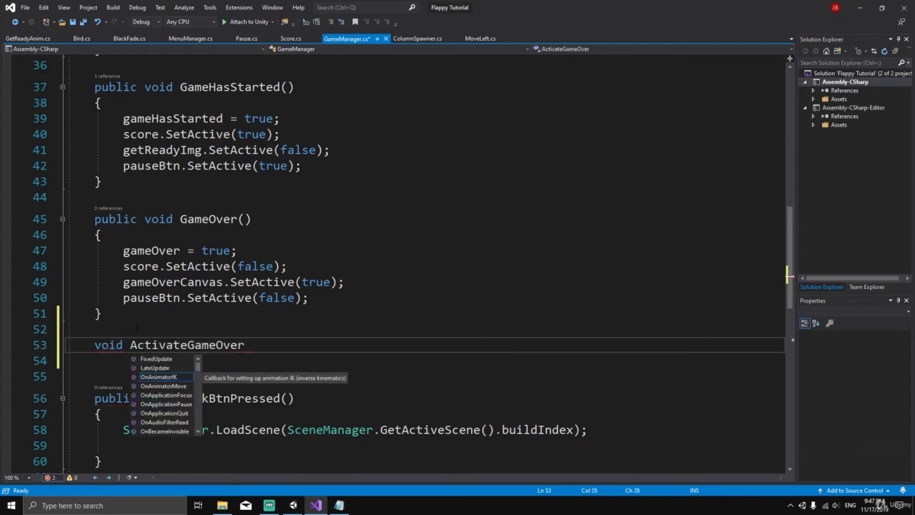
{"action": "type", "text": "Canvas(){"}
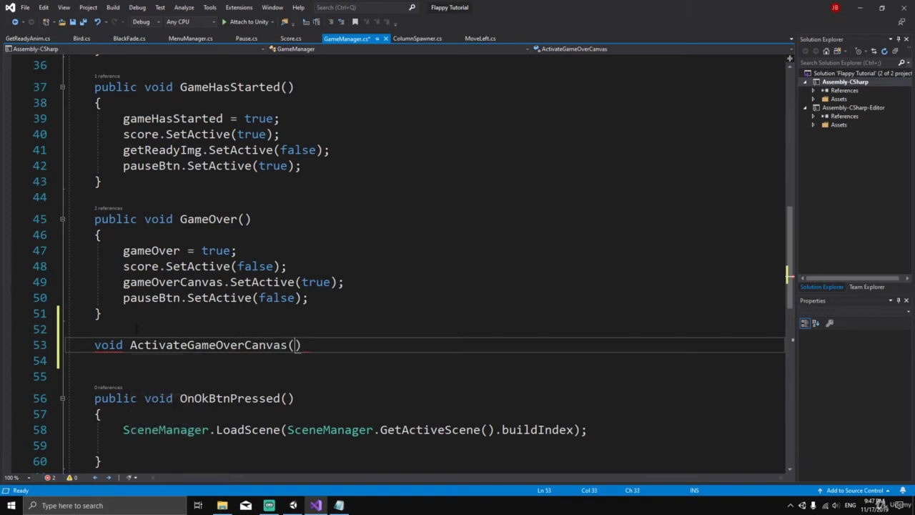
{"action": "key", "text": "Return"}
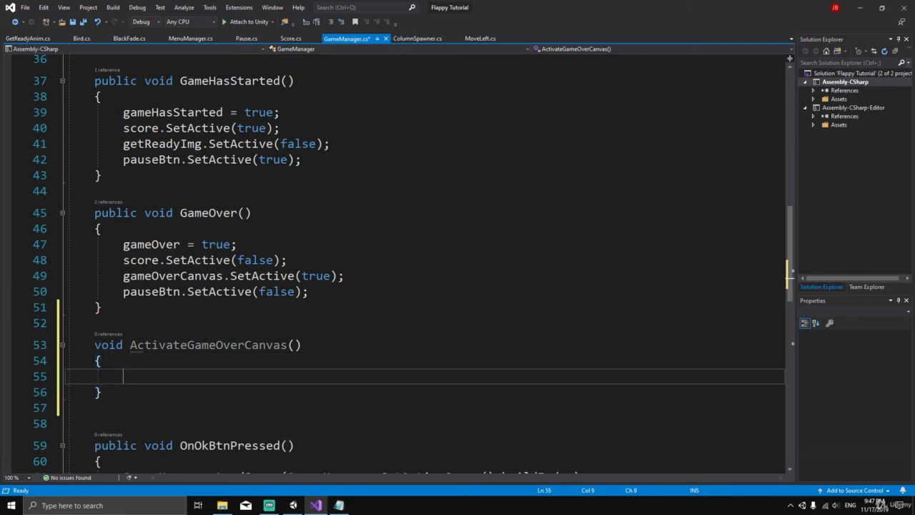
{"action": "left_click_drag", "start_coordinate": [125, 376], "coordinate": [130, 344]}
{"action": "left_click", "coordinate": [101, 392]}
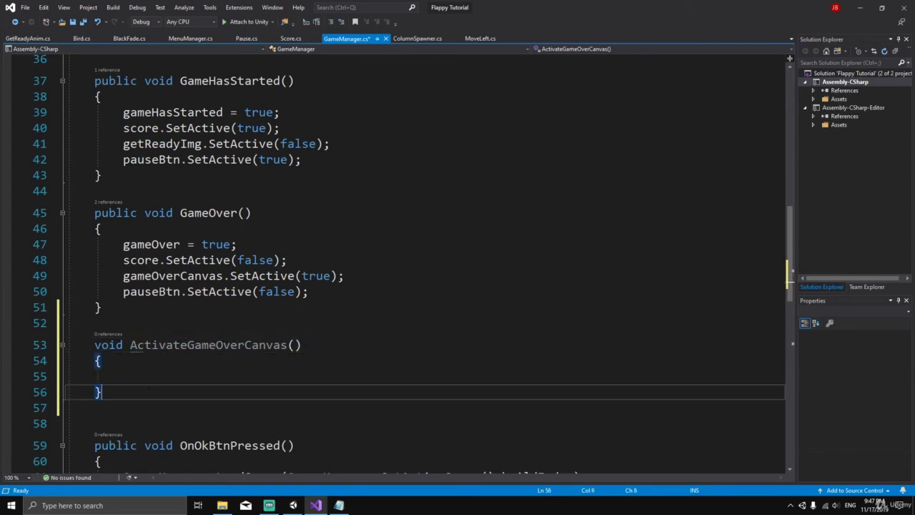
{"action": "left_click_drag", "start_coordinate": [123, 275], "coordinate": [344, 275]}
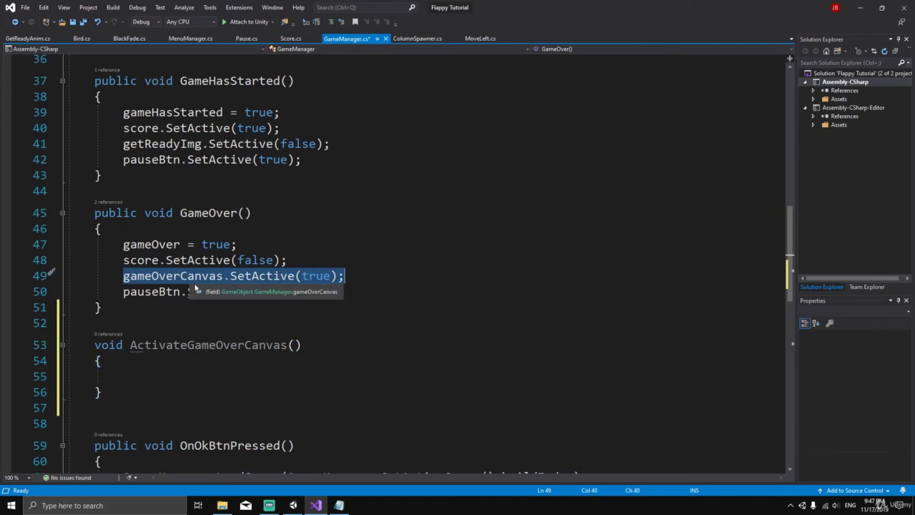
Step: Move the gameOverCanvas activation line into the ActivateGameOverCanvas() body
{"action": "key", "text": "ctrl+x"}
{"action": "left_click", "coordinate": [125, 376]}
{"action": "key", "text": "ctrl+v"}
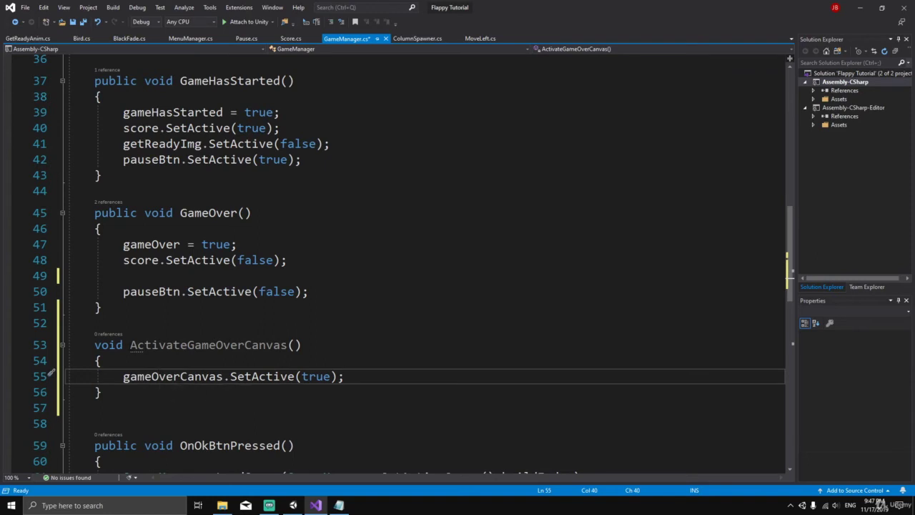
Step: Call Invoke("ActivateGameOverCanvas", 1); inside GameOver() and save GameManager.cs
{"action": "left_click", "coordinate": [272, 344]}
{"action": "double_click", "coordinate": [264, 345]}
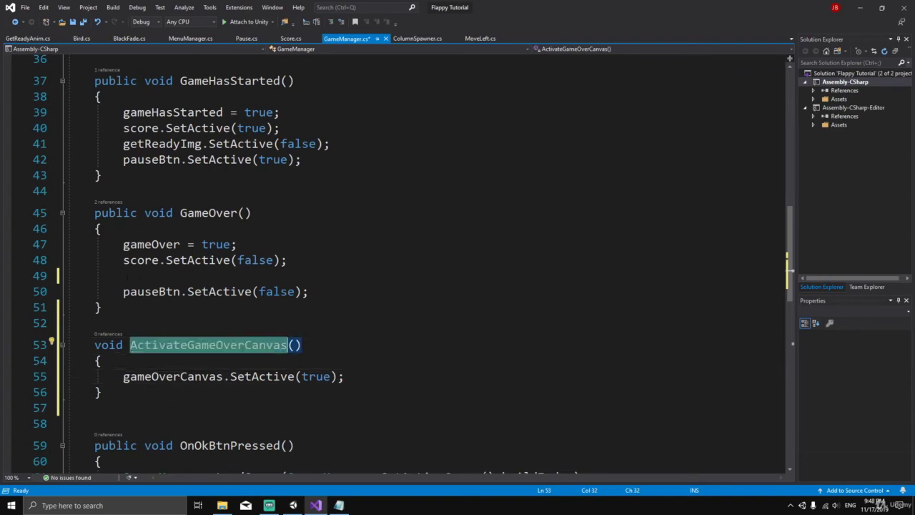
{"action": "left_click", "coordinate": [148, 278]}
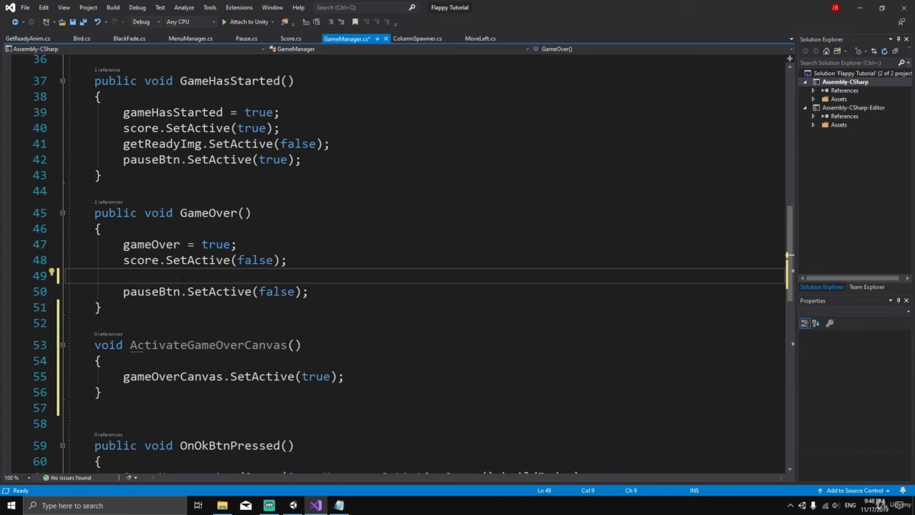
{"action": "type", "text": "Invoke"}
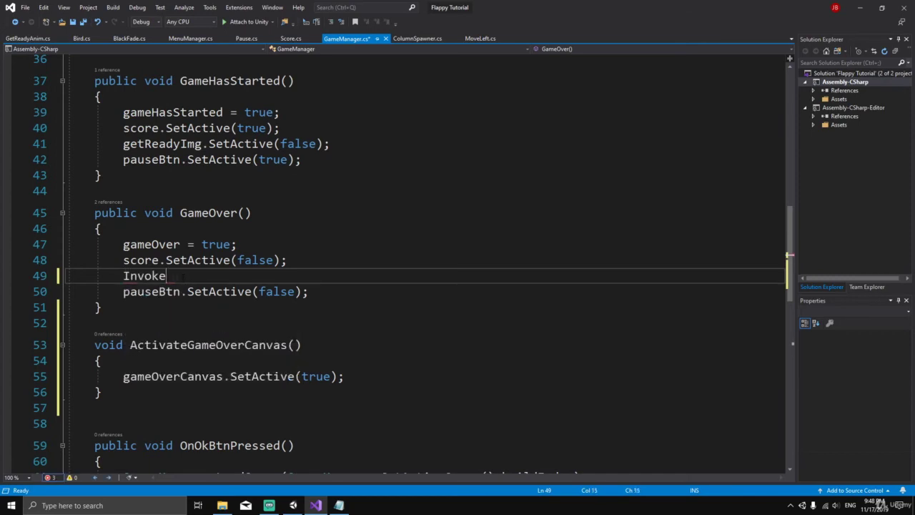
{"action": "type", "text": "("}
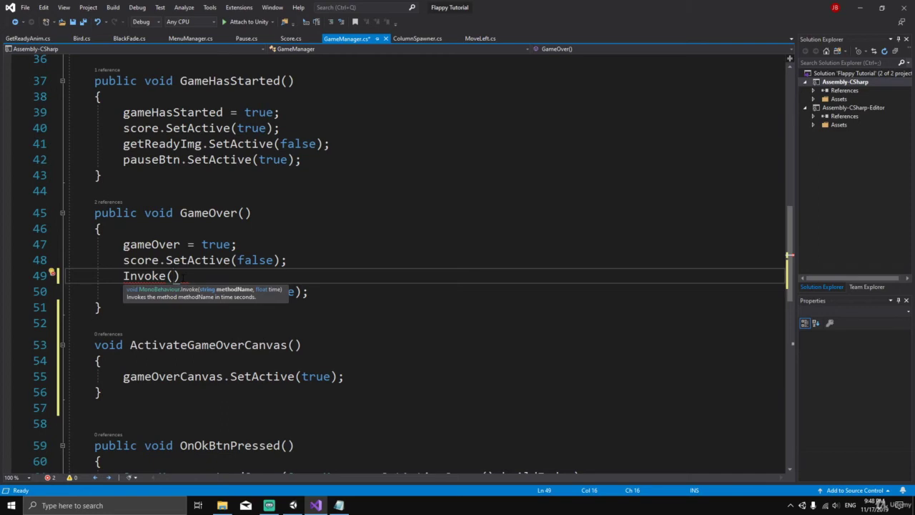
{"action": "type", "text": "\"Activate"}
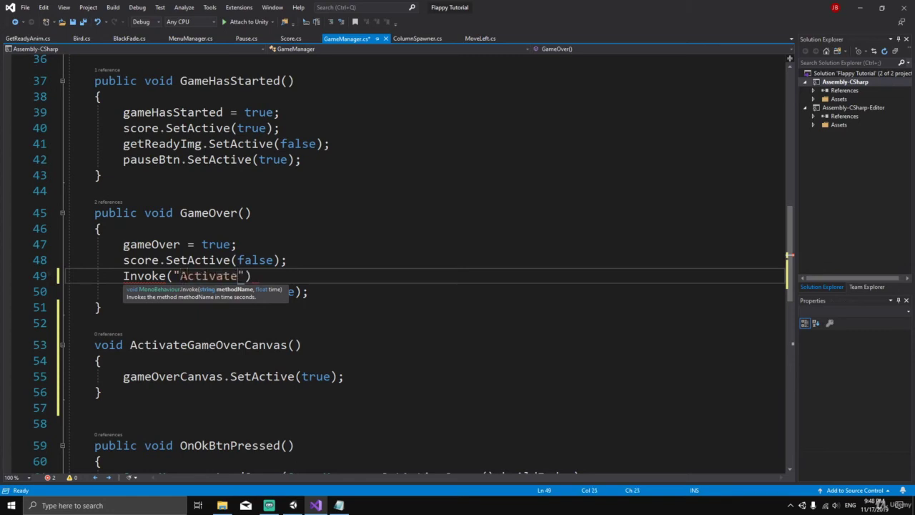
{"action": "type", "text": "GameOve"}
{"action": "type", "text": "rCanvas\""}
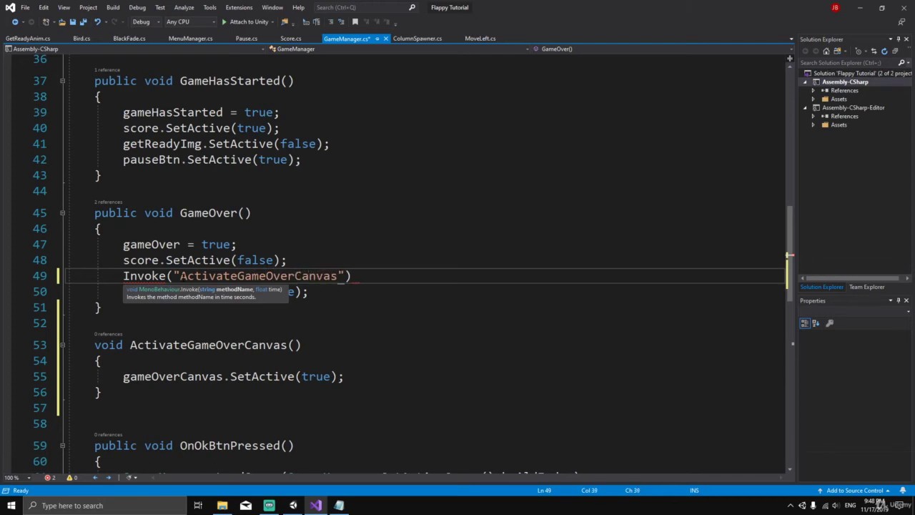
{"action": "type", "text": ", 1)"}
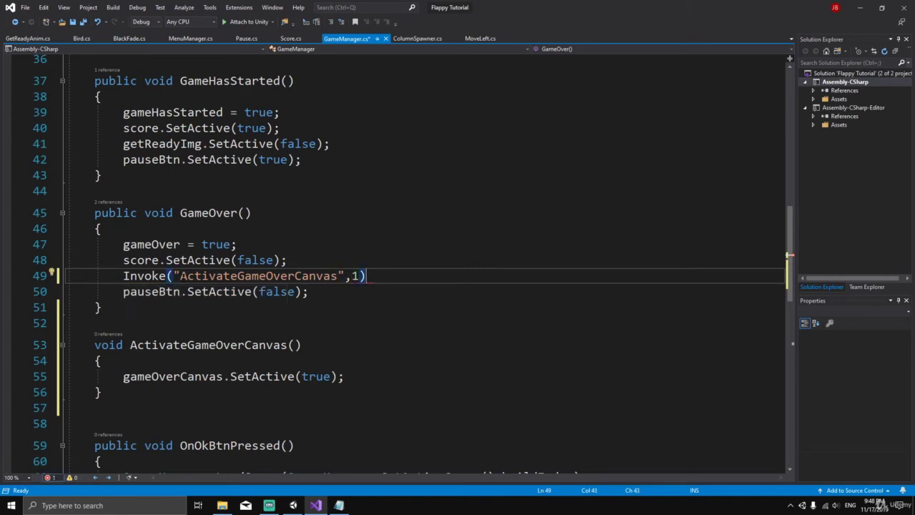
{"action": "type", "text": ";"}
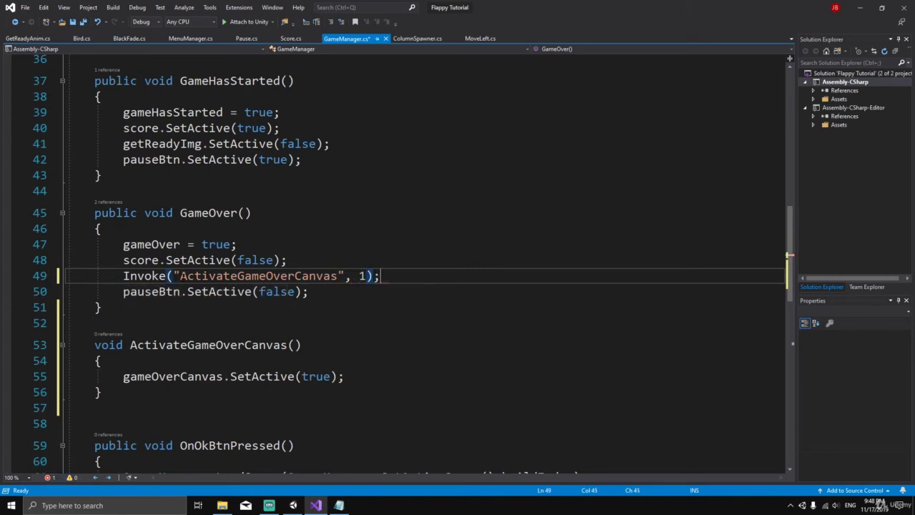
{"action": "key", "text": "ctrl+s"}
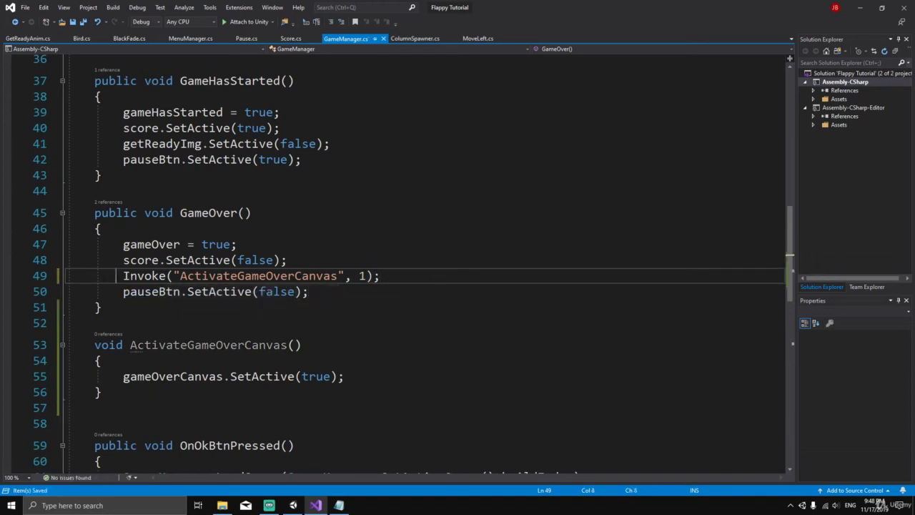
Step: Review the new Invoke line and the GameOver() body, then return to Unity
{"action": "left_click_drag", "start_coordinate": [116, 275], "coordinate": [382, 276]}
{"action": "left_click", "coordinate": [345, 304]}
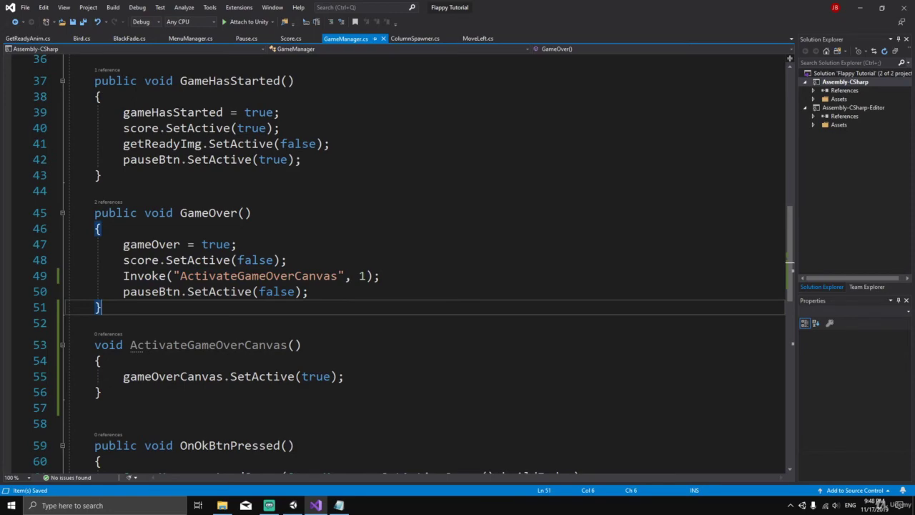
{"action": "left_click_drag", "start_coordinate": [114, 244], "coordinate": [104, 307]}
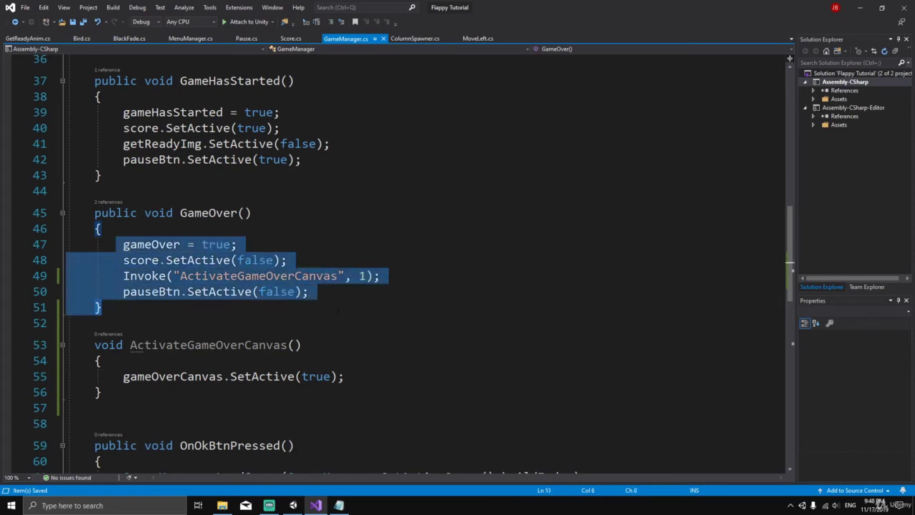
{"action": "left_click", "coordinate": [104, 308]}
{"action": "scroll", "coordinate": [104, 308], "scroll_direction": "up", "scroll_amount": 10}
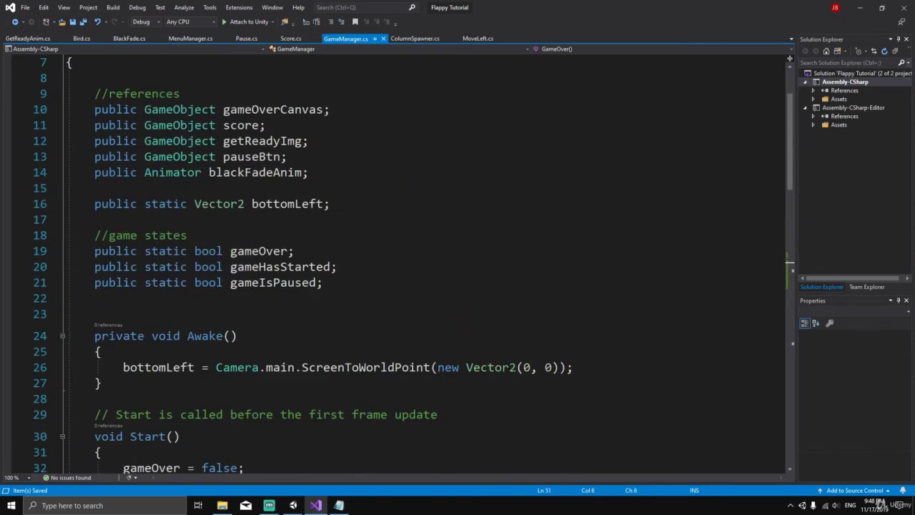
{"action": "scroll", "coordinate": [269, 238], "scroll_direction": "up", "scroll_amount": 1}
{"action": "scroll", "coordinate": [269, 238], "scroll_direction": "down", "scroll_amount": 5}
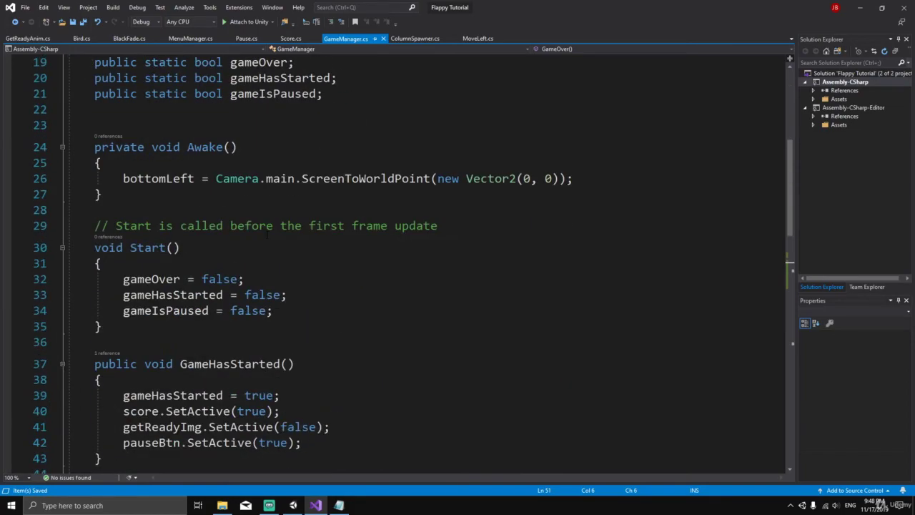
{"action": "scroll", "coordinate": [268, 239], "scroll_direction": "down", "scroll_amount": 7}
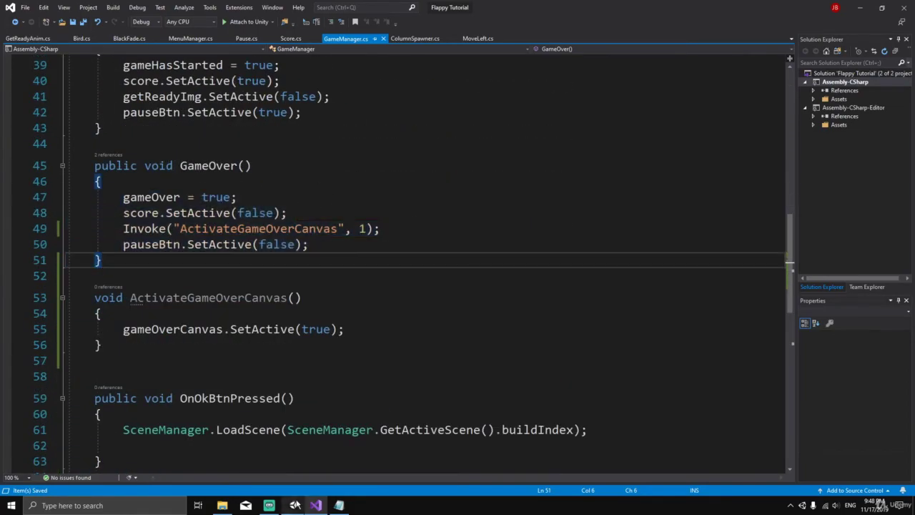
{"action": "left_click", "coordinate": [295, 505]}
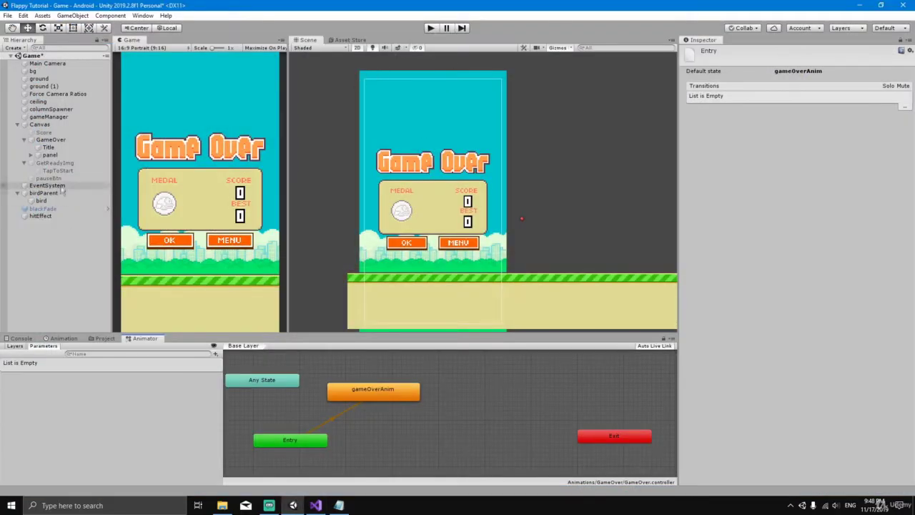
Step: Deactivate the GameOver panel and reactivate the GetReadyImg image
{"action": "left_click", "coordinate": [63, 163]}
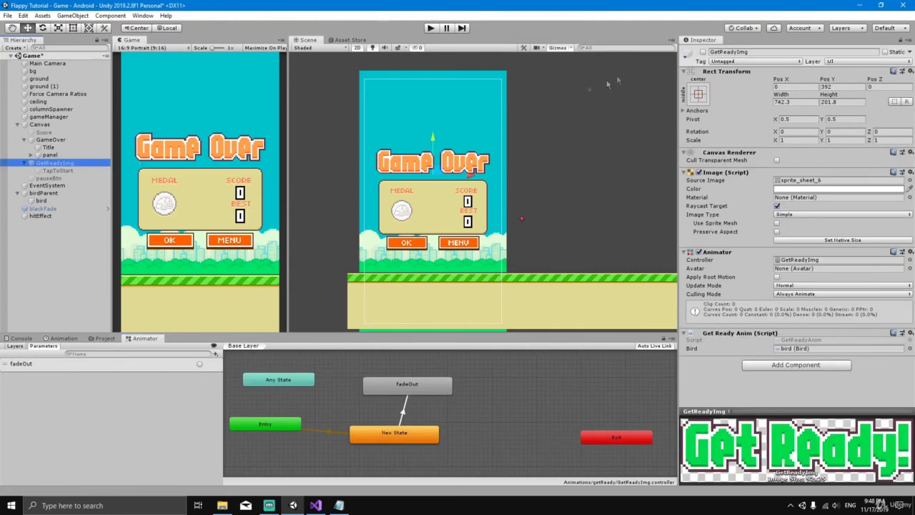
{"action": "left_click", "coordinate": [50, 139]}
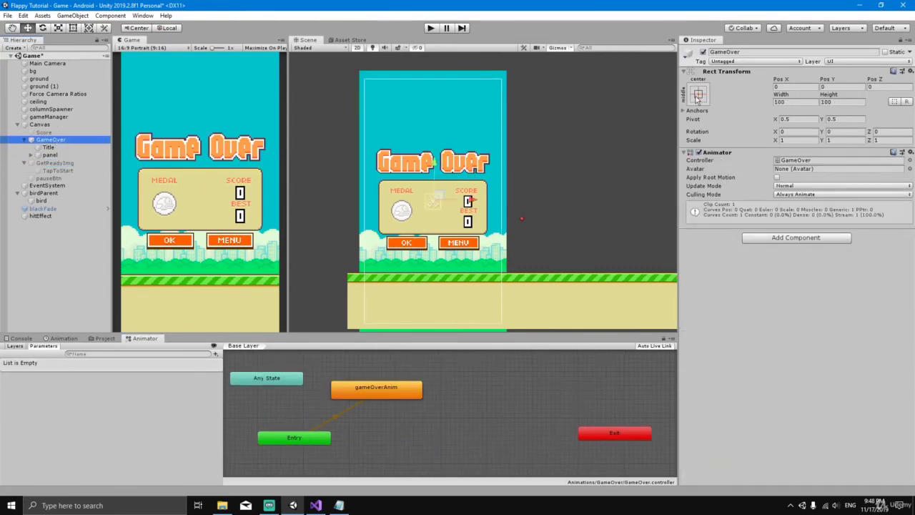
{"action": "left_click", "coordinate": [703, 52]}
{"action": "left_click", "coordinate": [81, 163]}
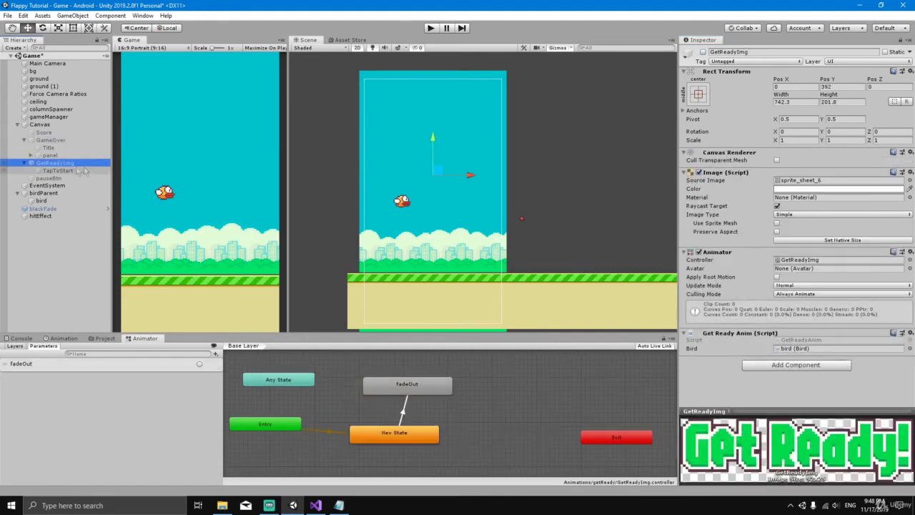
{"action": "left_click", "coordinate": [703, 53]}
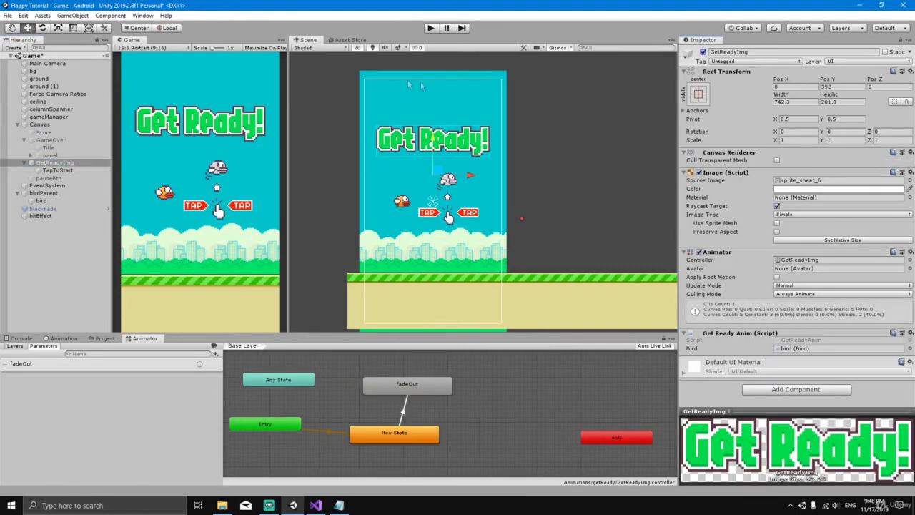
Step: Play-test a round to game over, then inspect the GameOver object's gameOverAnim animation
{"action": "left_click", "coordinate": [430, 28]}
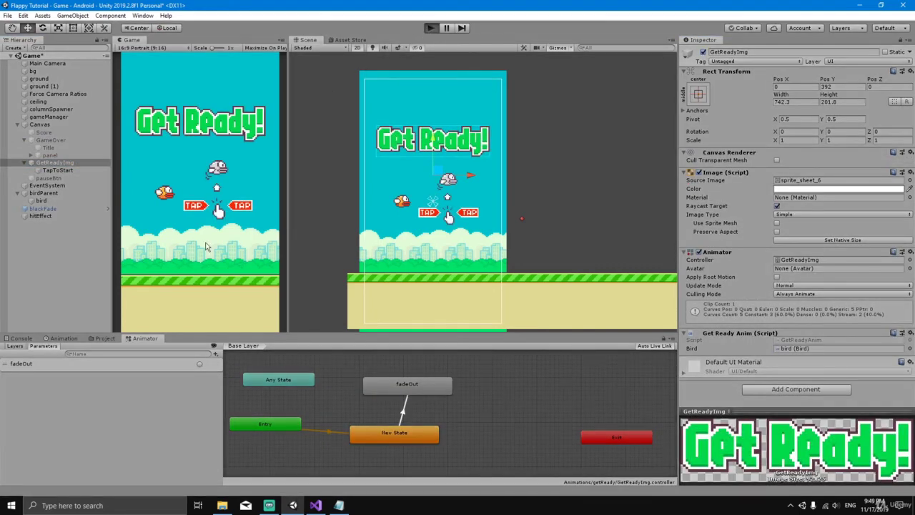
{"action": "left_click", "coordinate": [205, 247]}
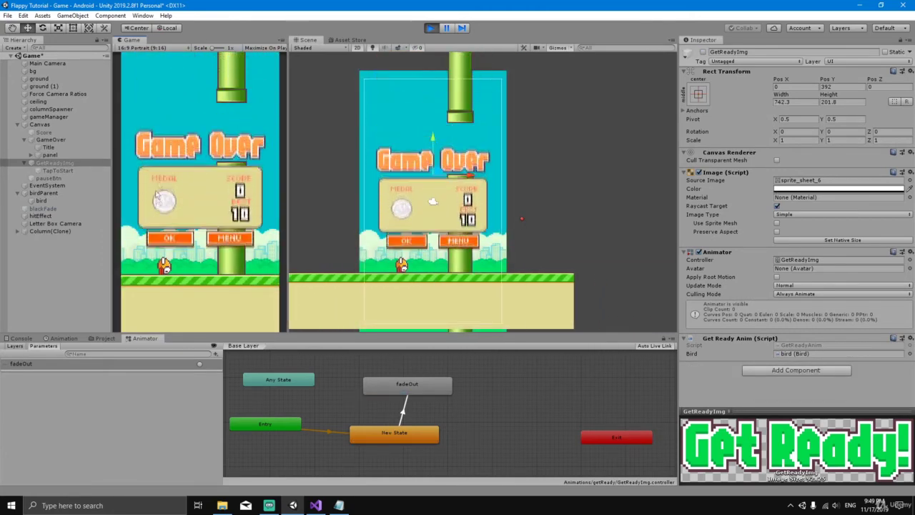
{"action": "left_click", "coordinate": [430, 28]}
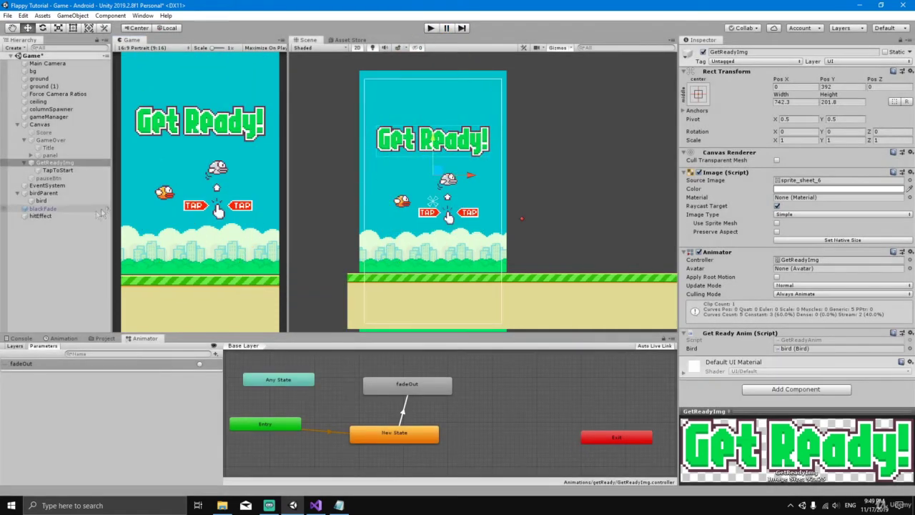
{"action": "left_click", "coordinate": [50, 140]}
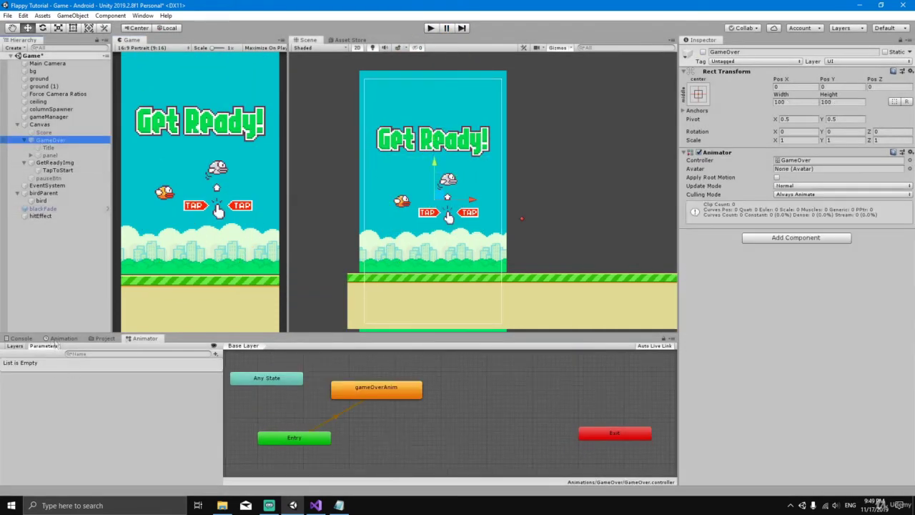
{"action": "left_click", "coordinate": [63, 339]}
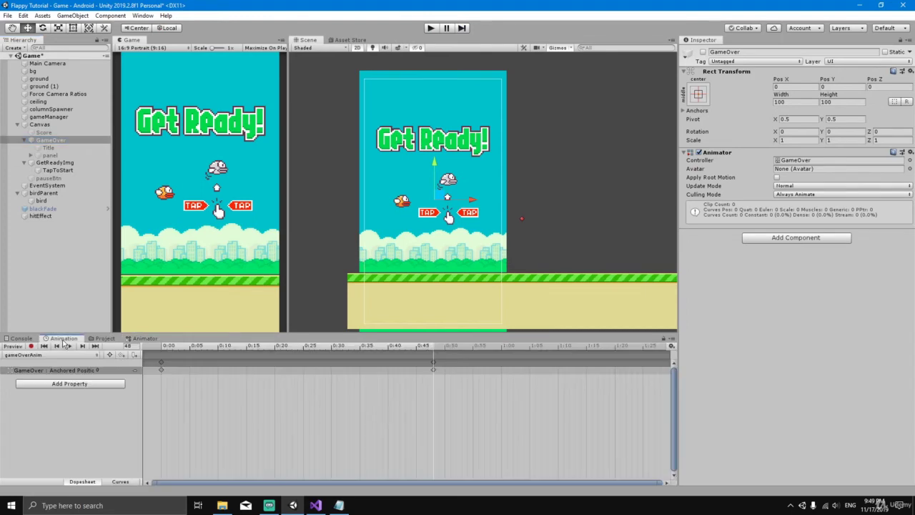
{"action": "left_click", "coordinate": [143, 338]}
Step: Untick Loop Time on the gameOverAnim clip, then play-test through game over and a restart
{"action": "double_click", "coordinate": [391, 398]}
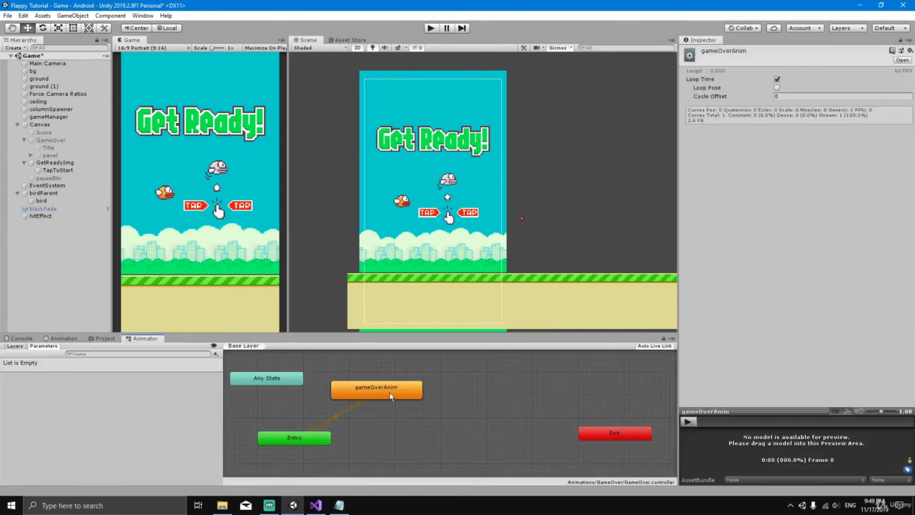
{"action": "left_click", "coordinate": [777, 79]}
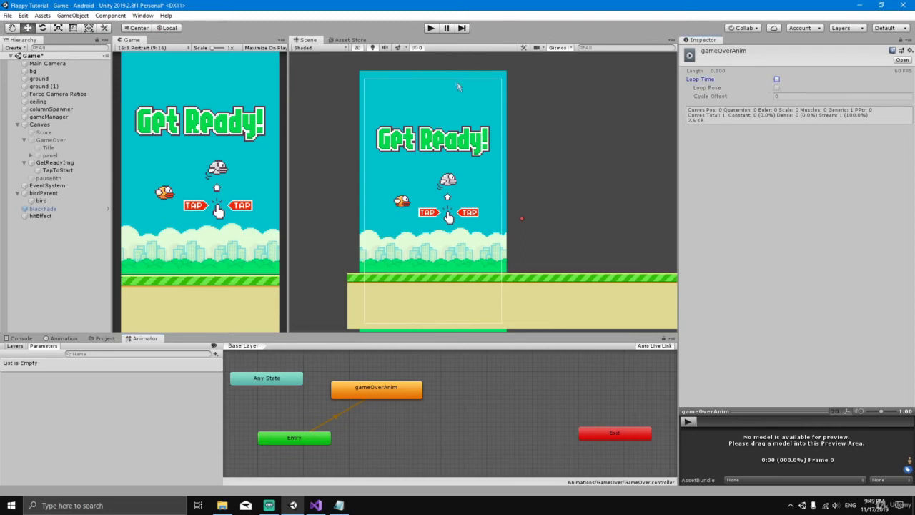
{"action": "left_click", "coordinate": [432, 28]}
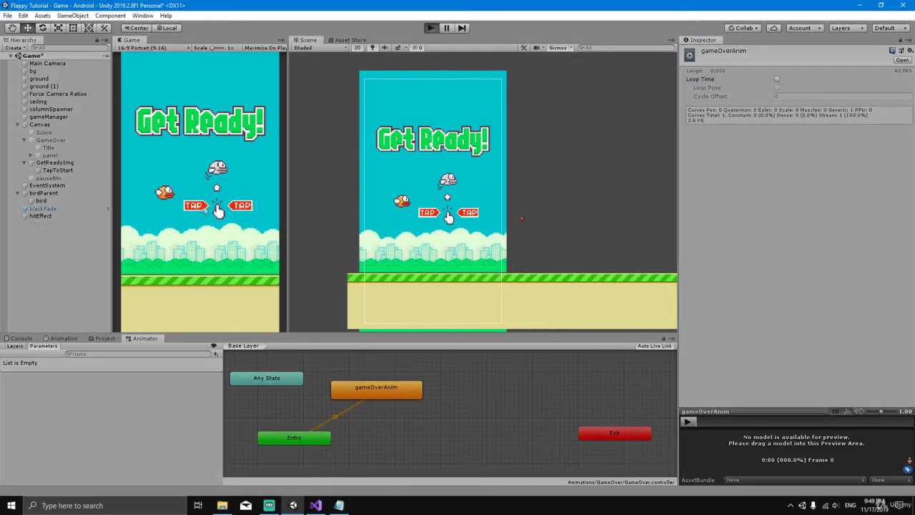
{"action": "left_click", "coordinate": [200, 234]}
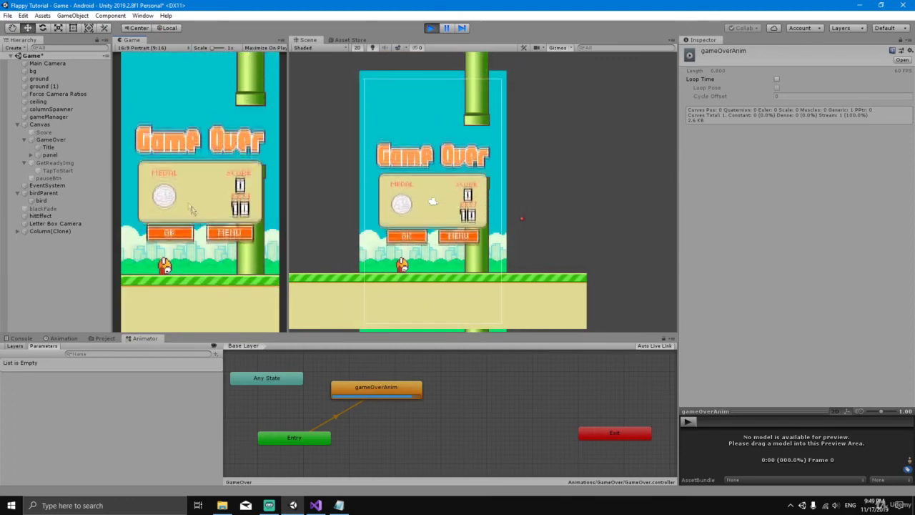
{"action": "left_click", "coordinate": [181, 243]}
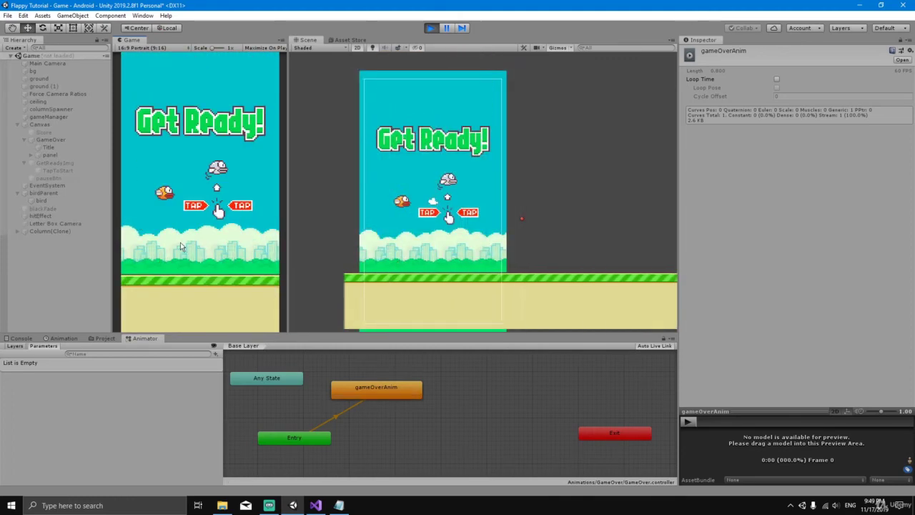
{"action": "left_click", "coordinate": [182, 242]}
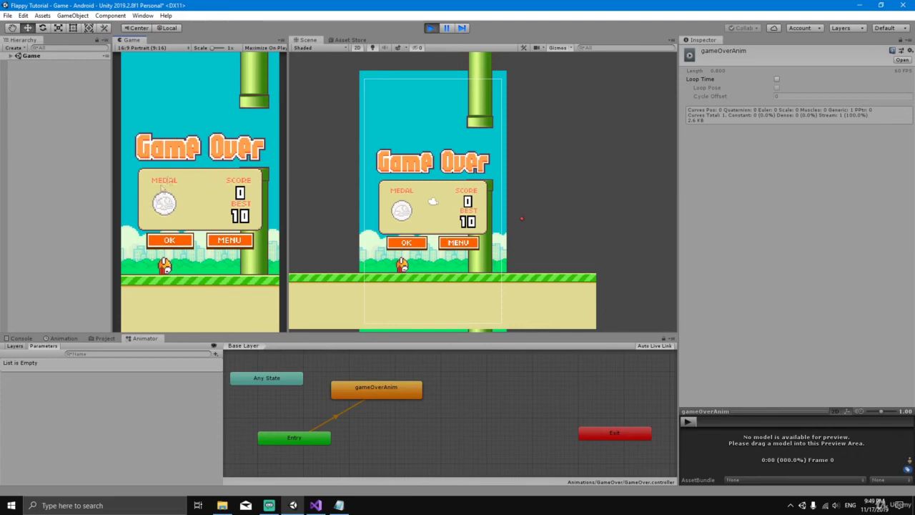
{"action": "left_click", "coordinate": [435, 28]}
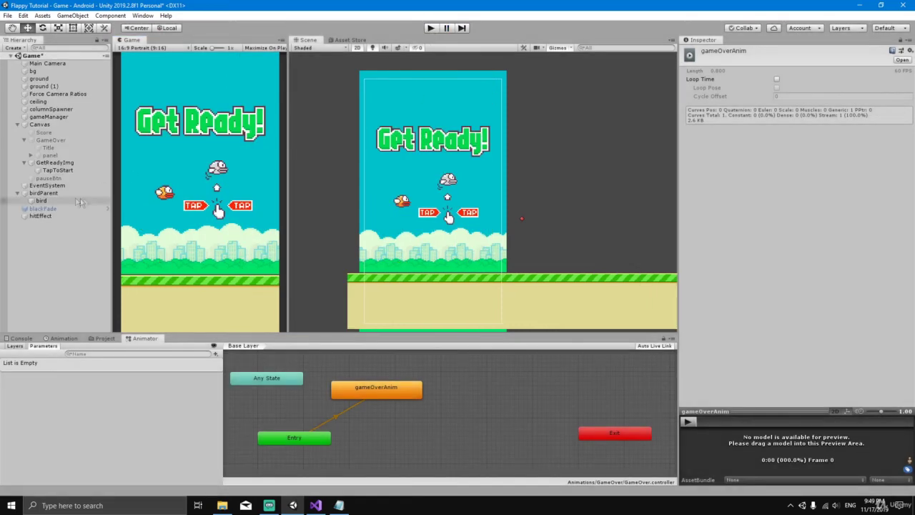
Step: Deactivate the medal image under GameOver > panel and play-test a round to game over
{"action": "left_click", "coordinate": [31, 155]}
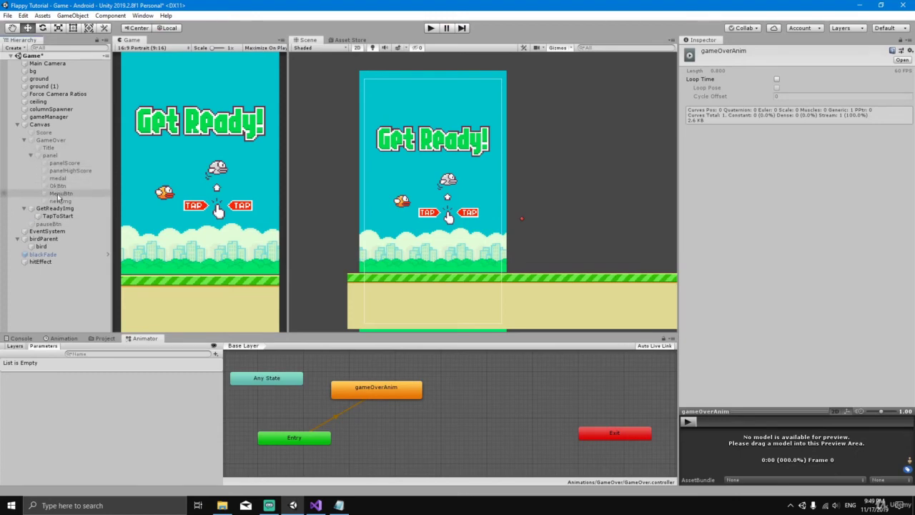
{"action": "left_click", "coordinate": [56, 178]}
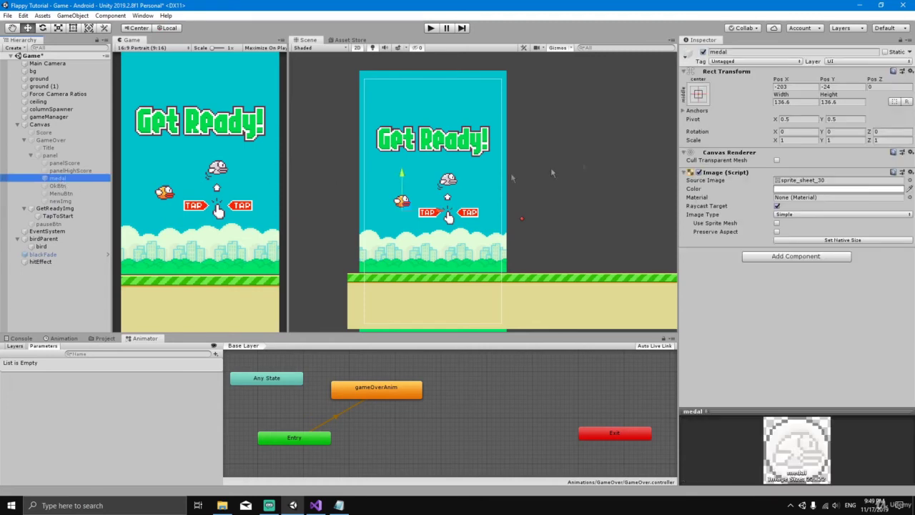
{"action": "left_click", "coordinate": [704, 52]}
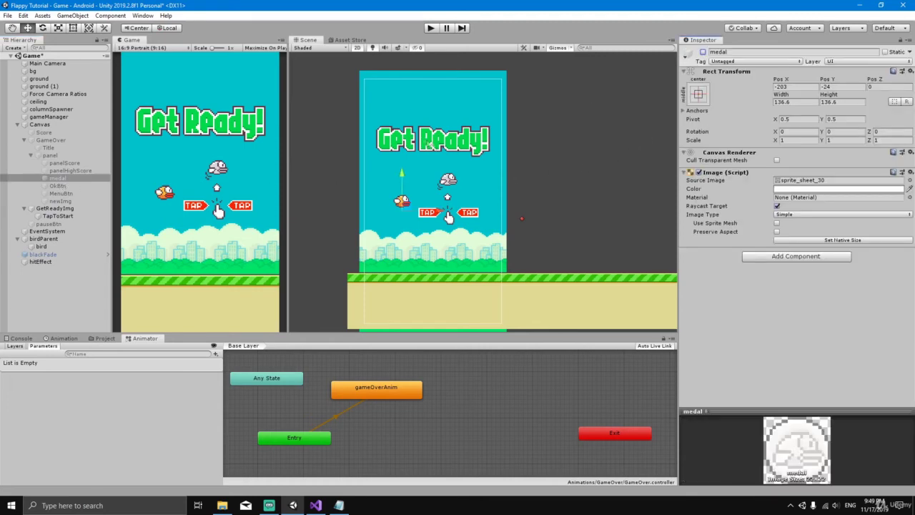
{"action": "left_click", "coordinate": [431, 29]}
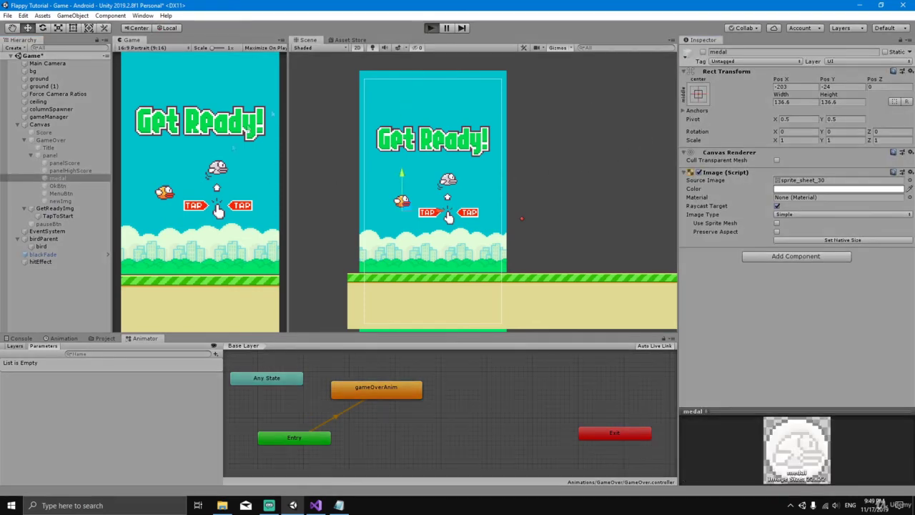
{"action": "left_click", "coordinate": [215, 225]}
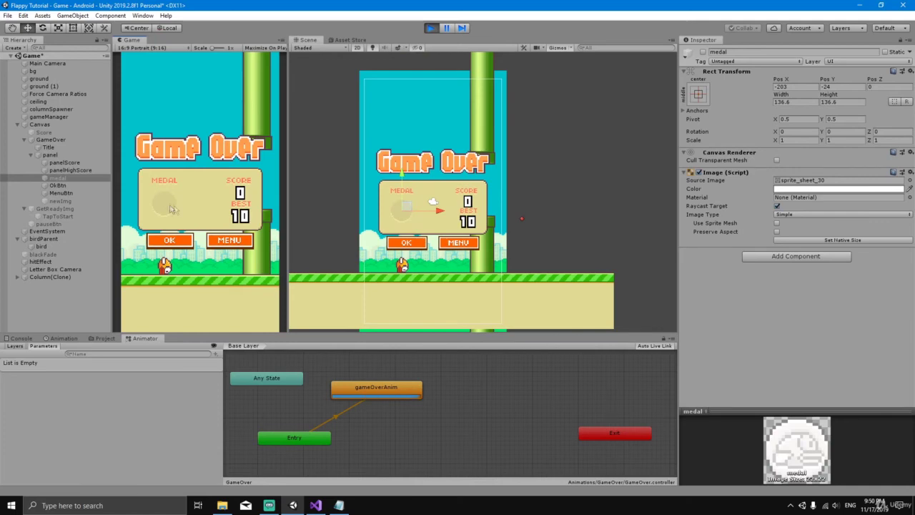
{"action": "left_click", "coordinate": [433, 28]}
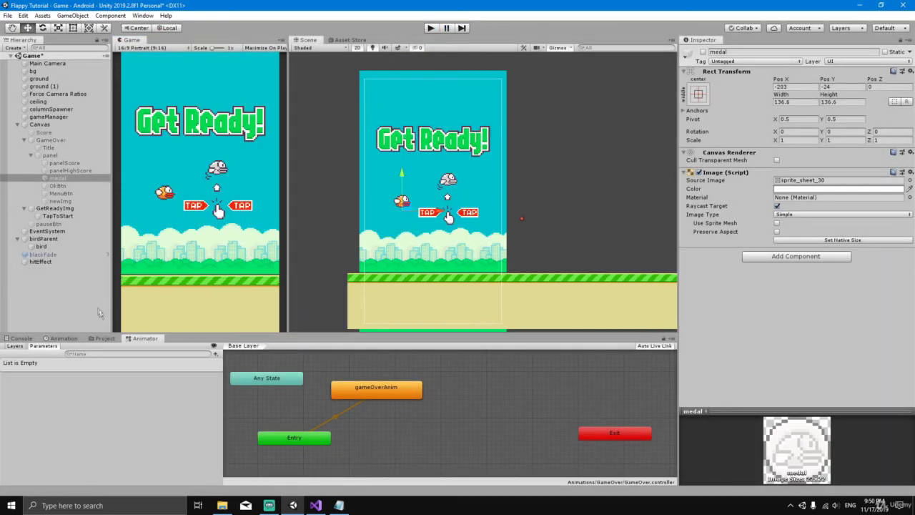
{"action": "left_click", "coordinate": [62, 141]}
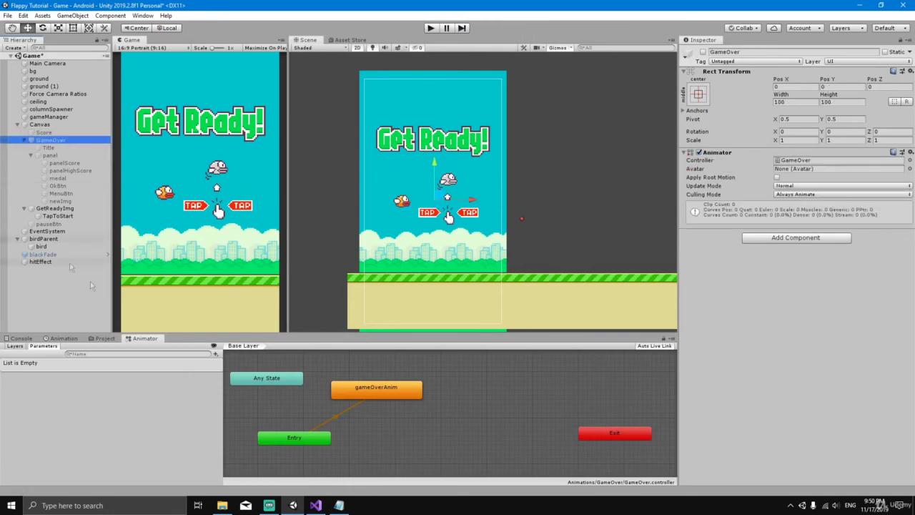
Step: Add an animation event at frame 45 of the gameOverAnim timeline
{"action": "left_click", "coordinate": [62, 338]}
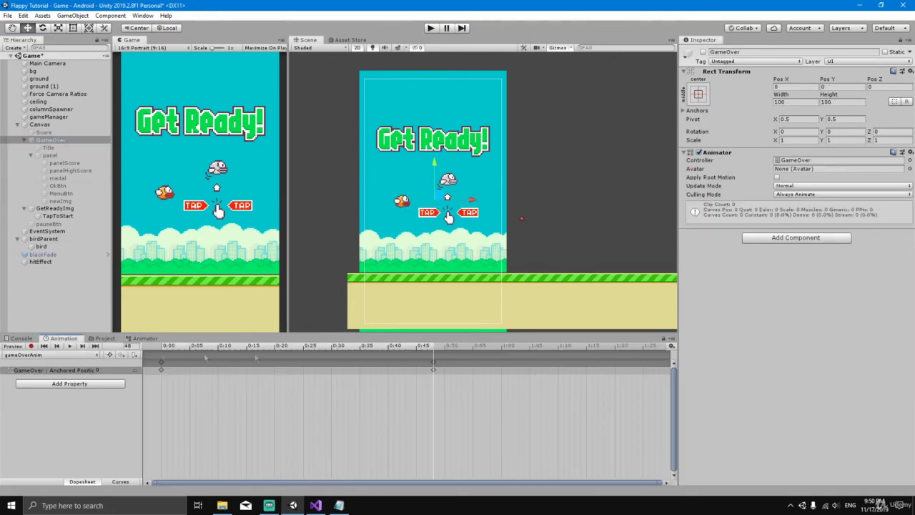
{"action": "left_click", "coordinate": [432, 351]}
{"action": "left_click", "coordinate": [135, 356]}
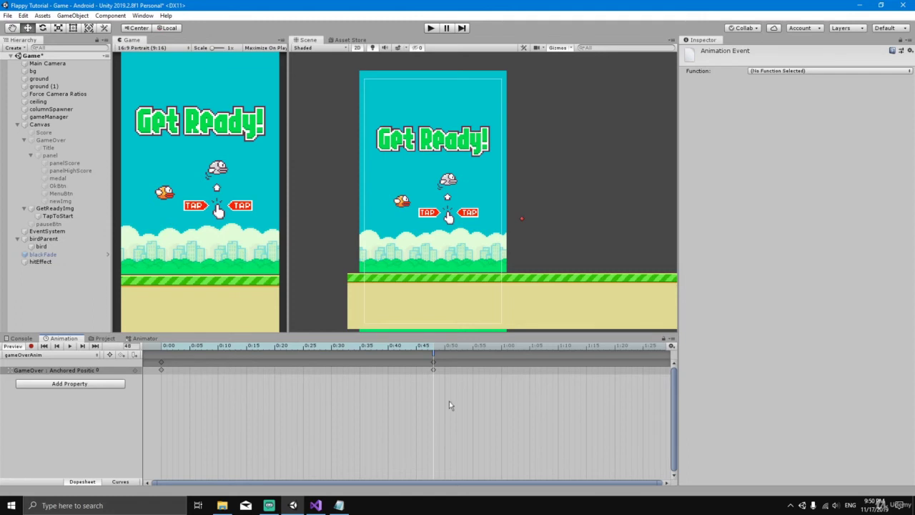
Step: Create a C# script named GameOverAnim in Assets/Scripts/Animations
{"action": "left_click", "coordinate": [105, 339]}
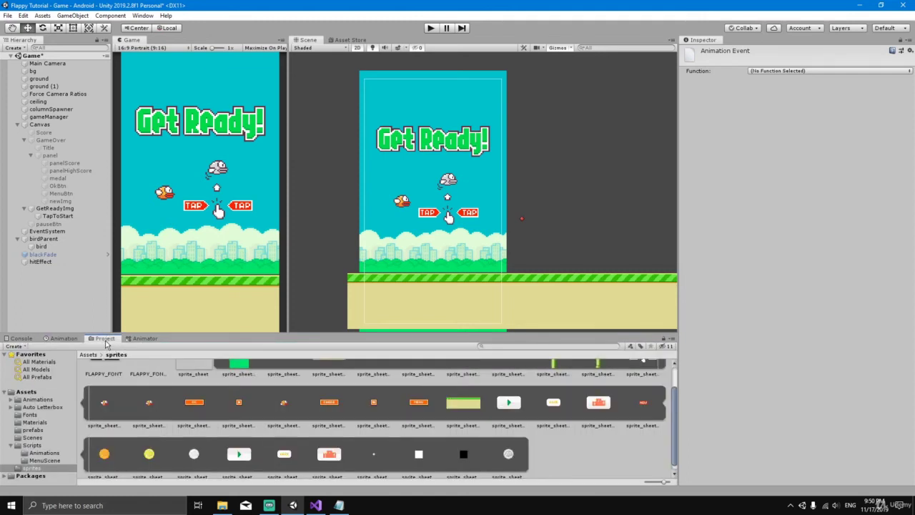
{"action": "left_click", "coordinate": [39, 400]}
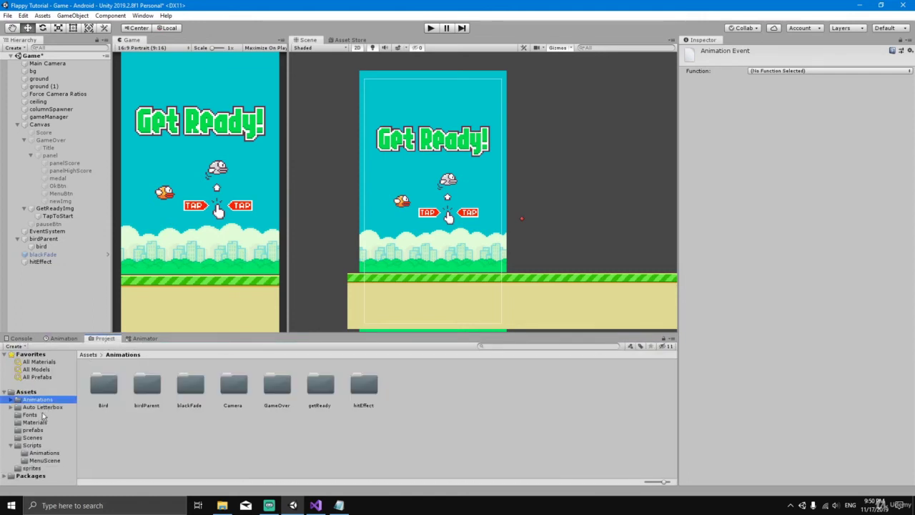
{"action": "left_click", "coordinate": [36, 445]}
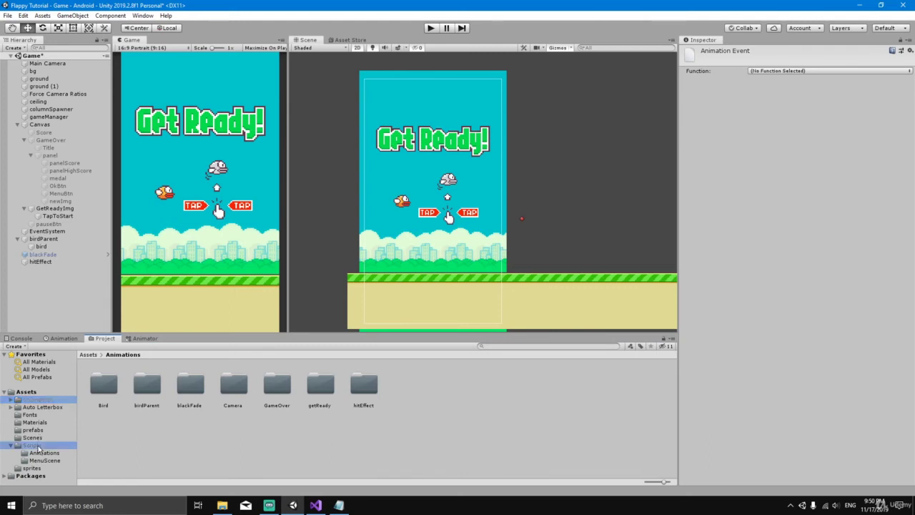
{"action": "left_click", "coordinate": [103, 395]}
{"action": "double_click", "coordinate": [104, 395]}
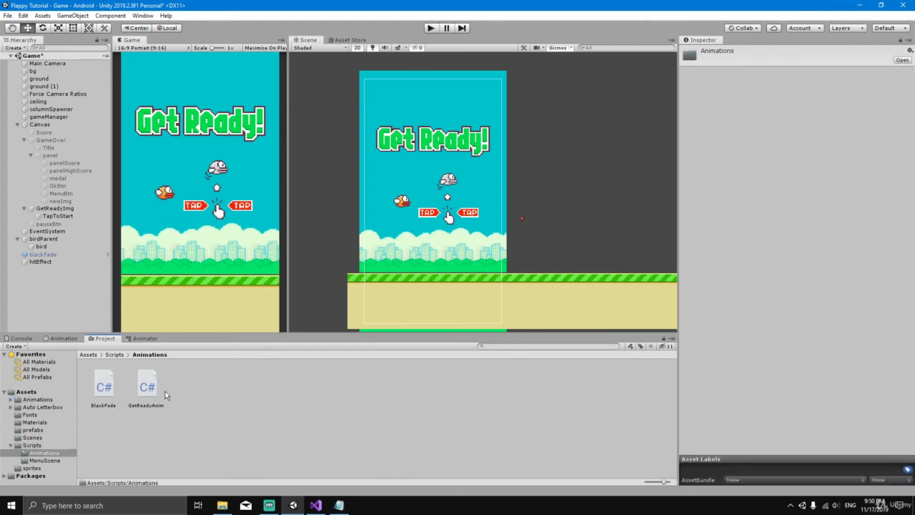
{"action": "right_click", "coordinate": [176, 386]}
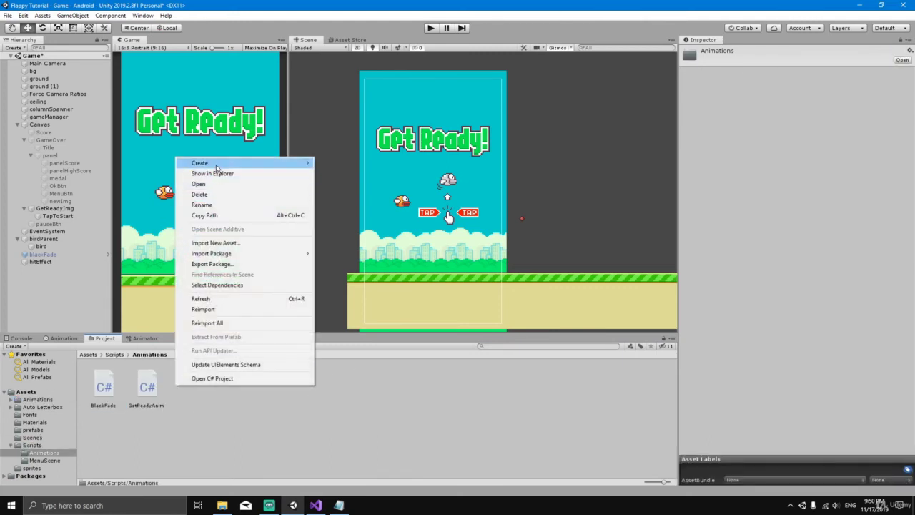
{"action": "mouse_move", "coordinate": [229, 166]}
{"action": "left_click", "coordinate": [340, 150]}
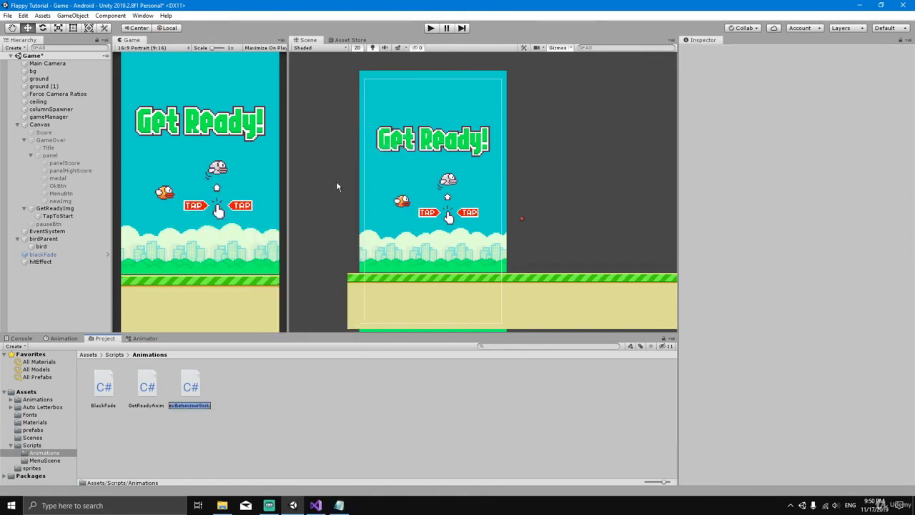
{"action": "key", "text": "BackSpace"}
{"action": "type", "text": "GameOverAnim"}
{"action": "key", "text": "Return"}
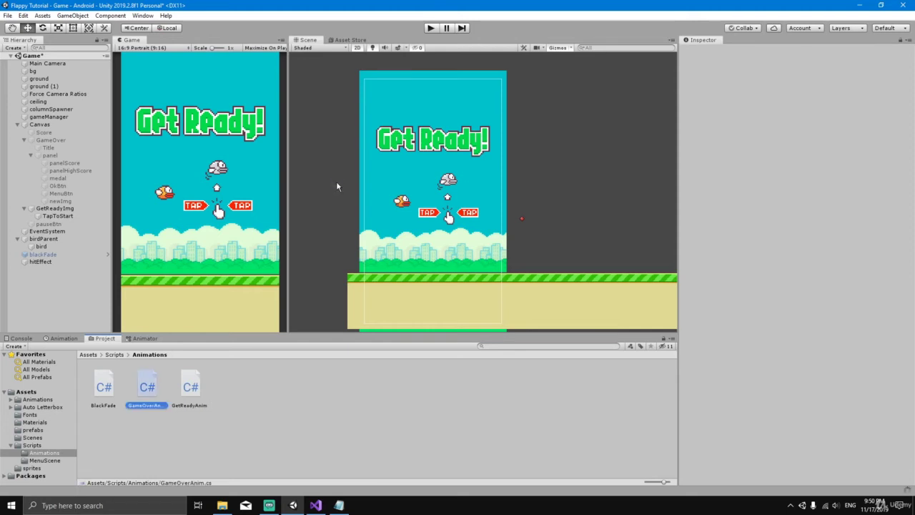
Step: Open GameOverAnim.cs and replace Start/Update with an empty OnGameOverAnimEnds() method
{"action": "double_click", "coordinate": [192, 390]}
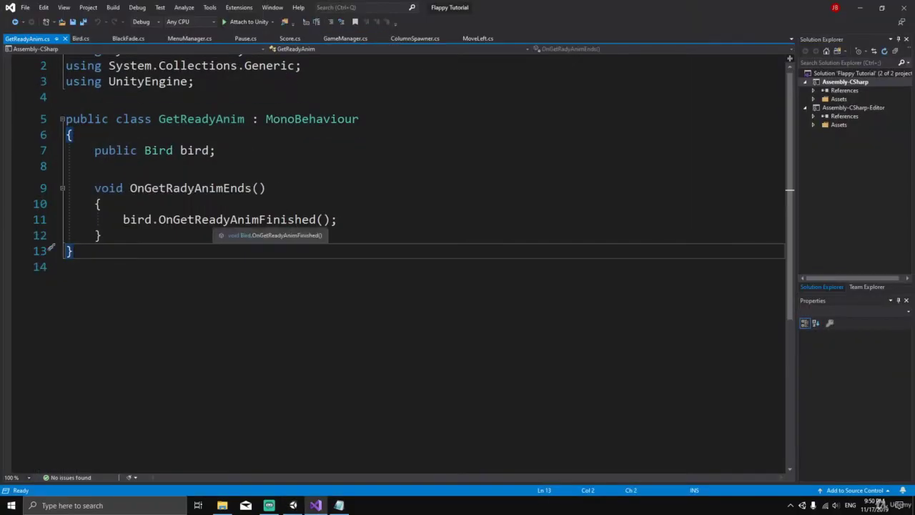
{"action": "left_click", "coordinate": [293, 506]}
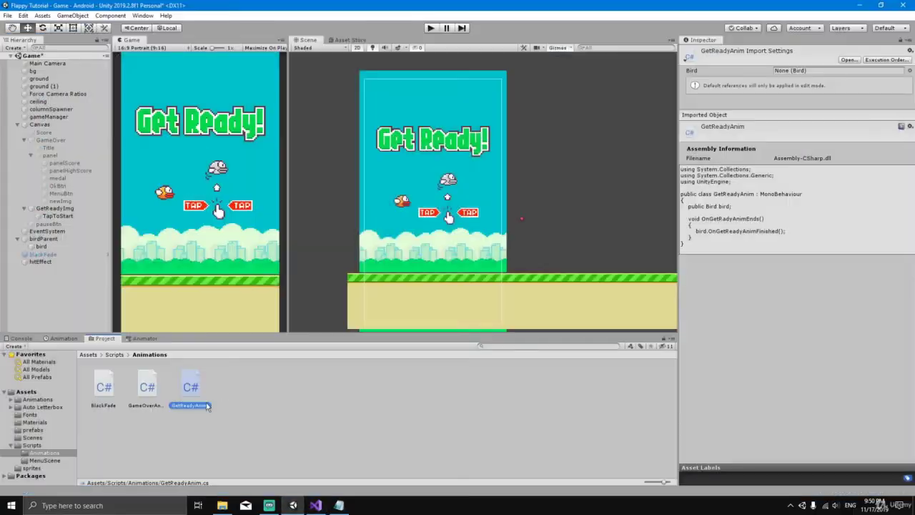
{"action": "double_click", "coordinate": [148, 387]}
{"action": "left_click_drag", "start_coordinate": [94, 163], "coordinate": [102, 333]}
{"action": "key", "text": "Delete"}
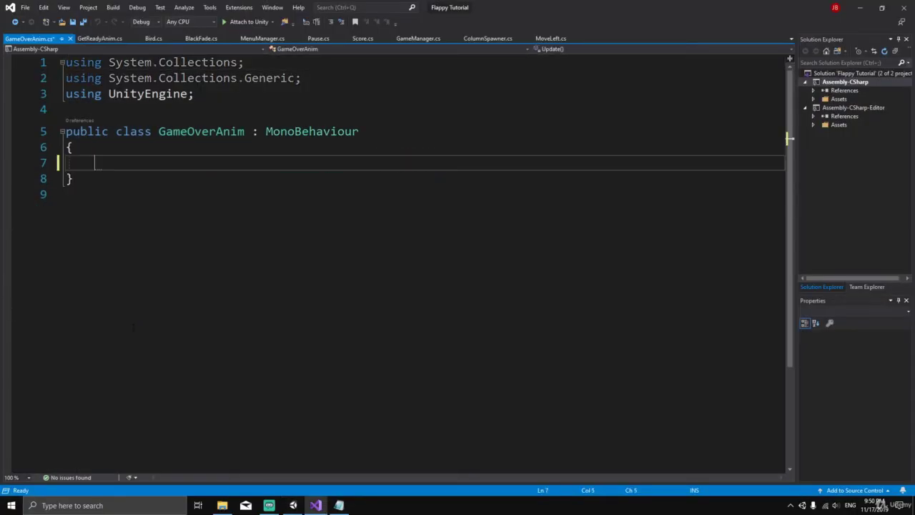
{"action": "type", "text": "void "}
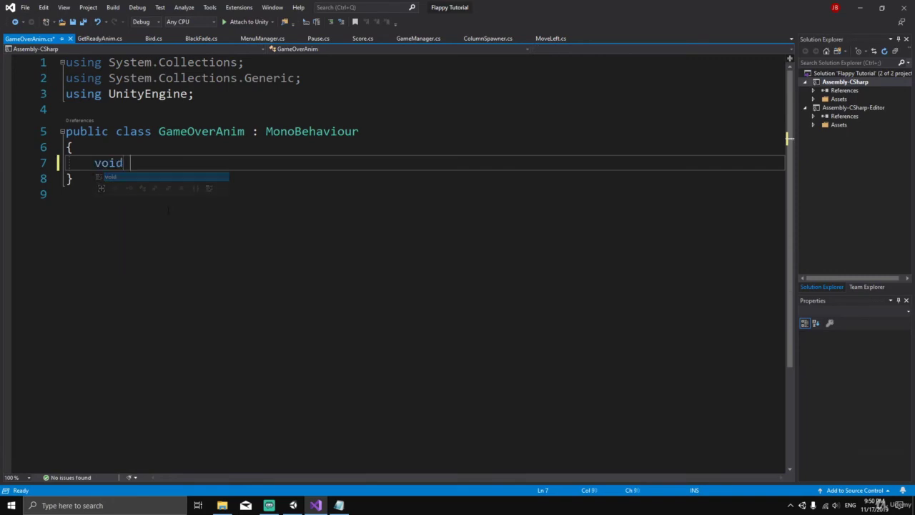
{"action": "type", "text": "OnGameOve"}
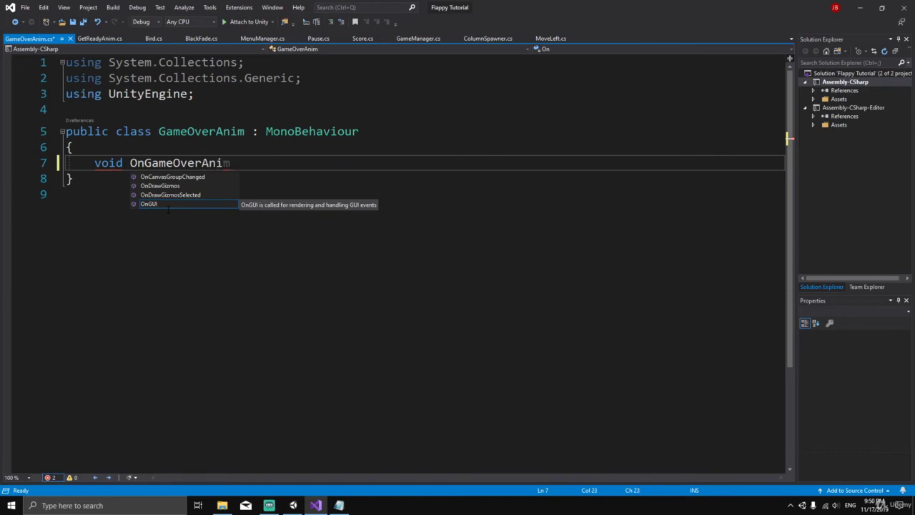
{"action": "type", "text": "rAnimEnds() {"}
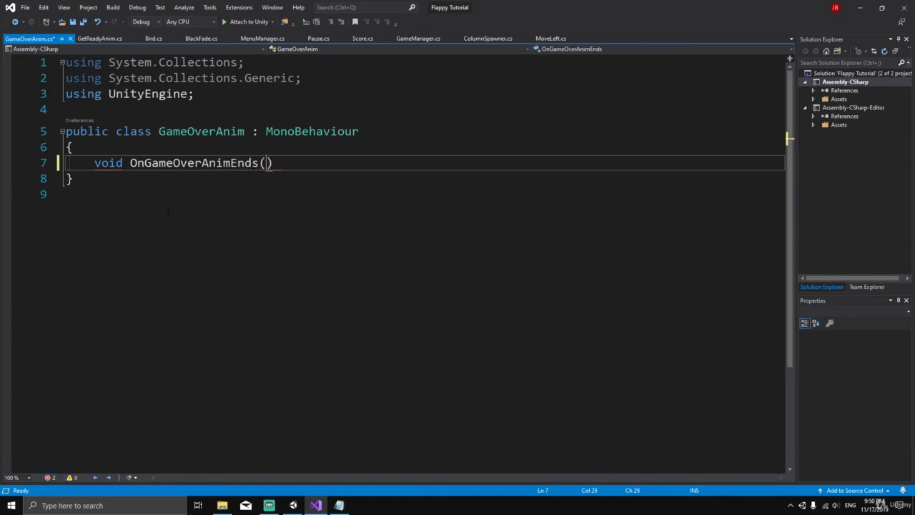
{"action": "key", "text": "Return"}
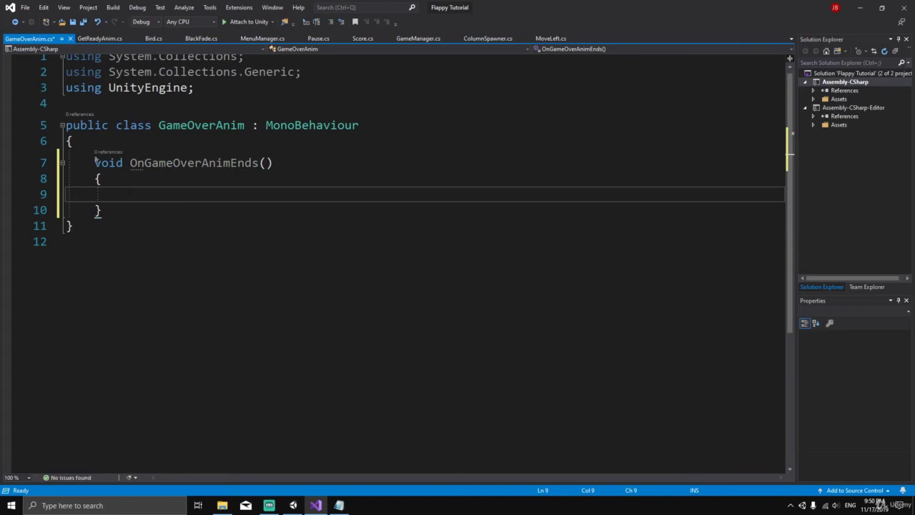
Step: Declare public GameObject medal, add medal.SetActive(true) to OnGameOverAnimEnds(), and save
{"action": "key", "text": "Up"}
{"action": "key", "text": "Up"}
{"action": "key", "text": "Up"}
{"action": "key", "text": "Return"}
{"action": "key", "text": "Return"}
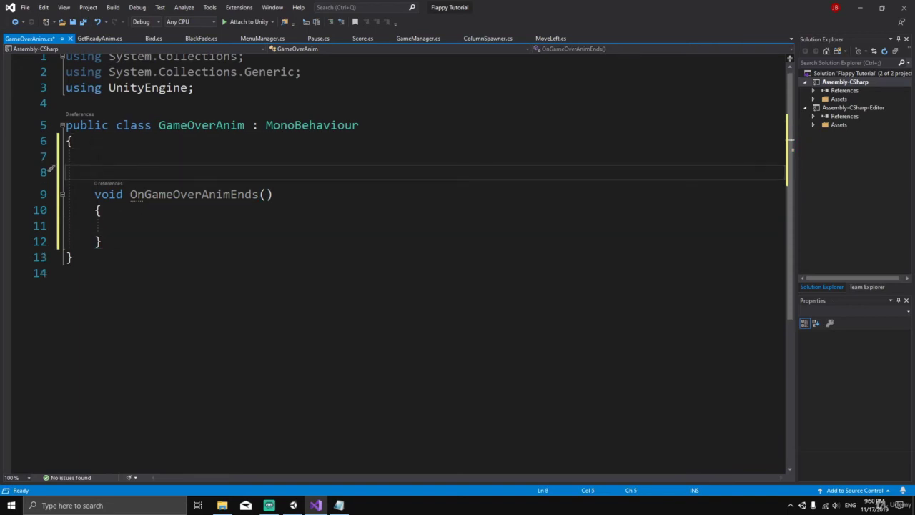
{"action": "key", "text": "Up"}
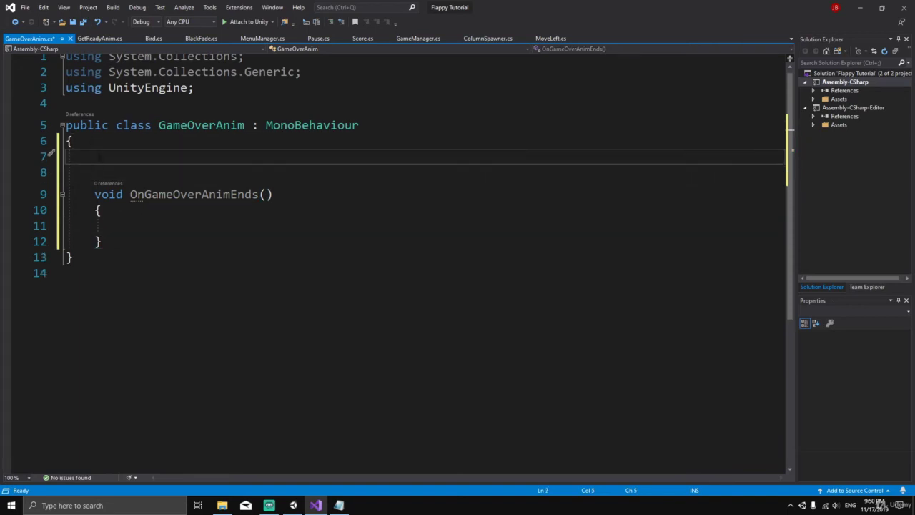
{"action": "type", "text": "public "}
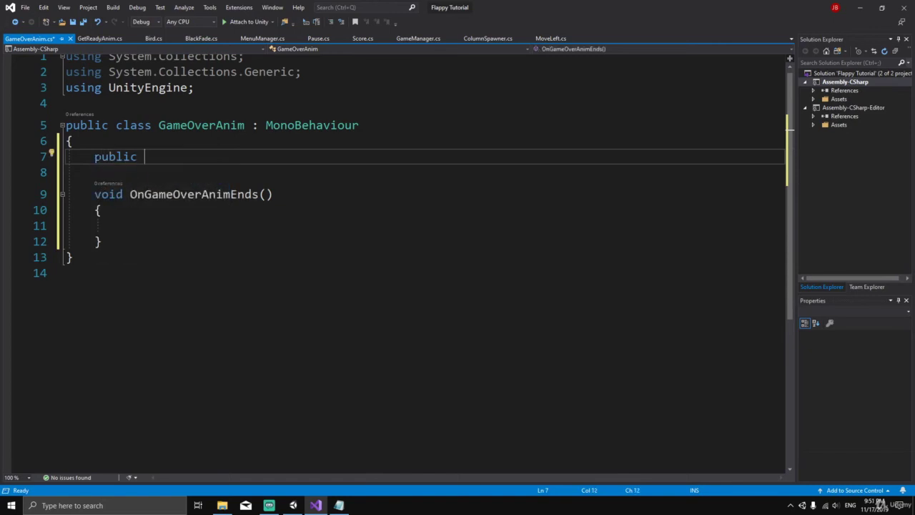
{"action": "type", "text": "Game"}
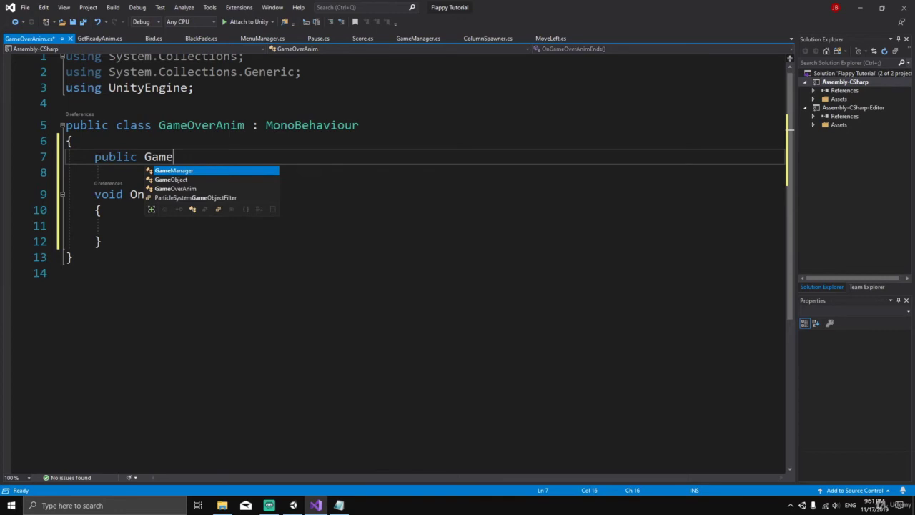
{"action": "type", "text": "Object medal;"}
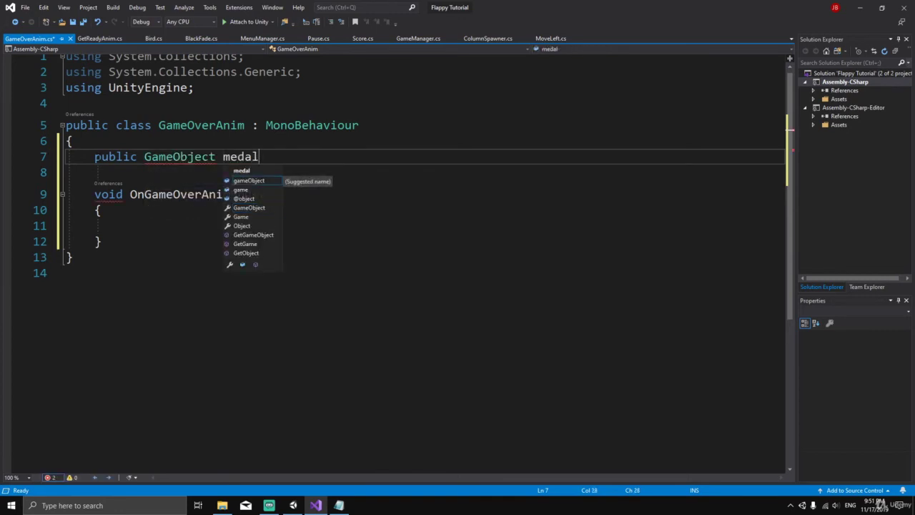
{"action": "left_click", "coordinate": [154, 227]}
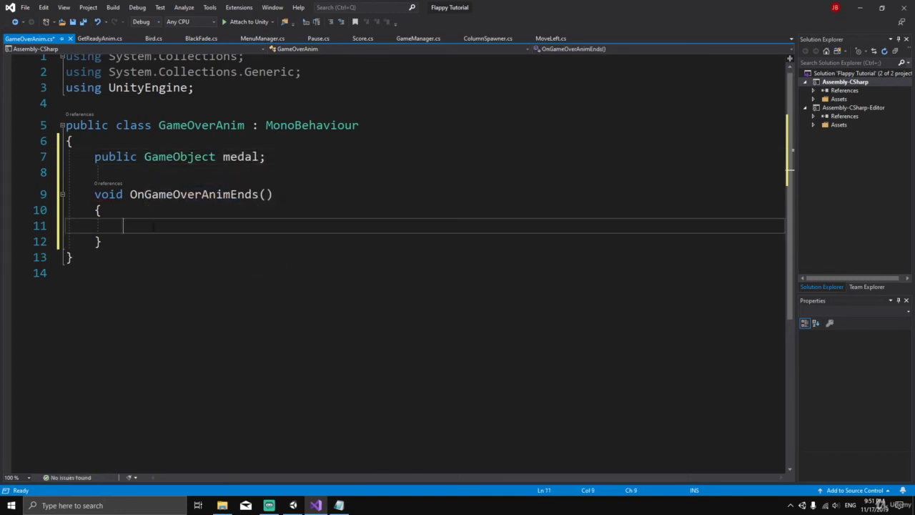
{"action": "type", "text": "m"}
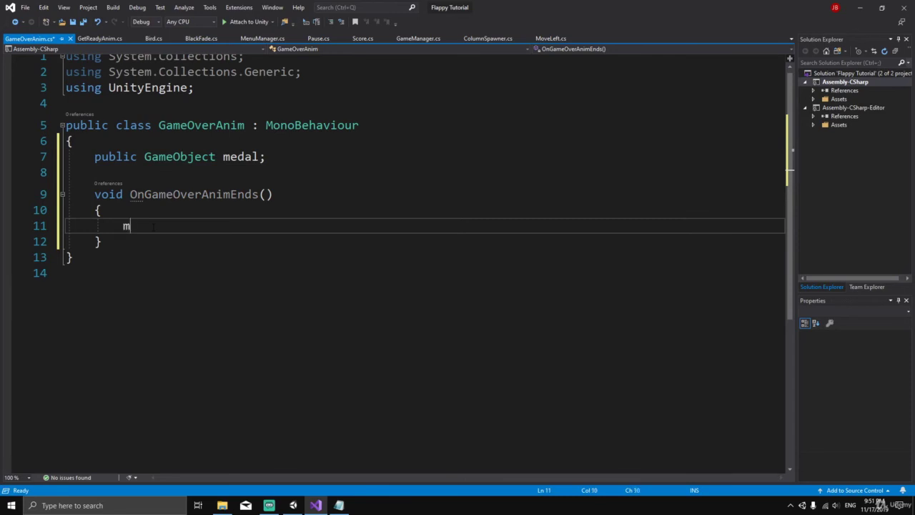
{"action": "type", "text": "edal.set"}
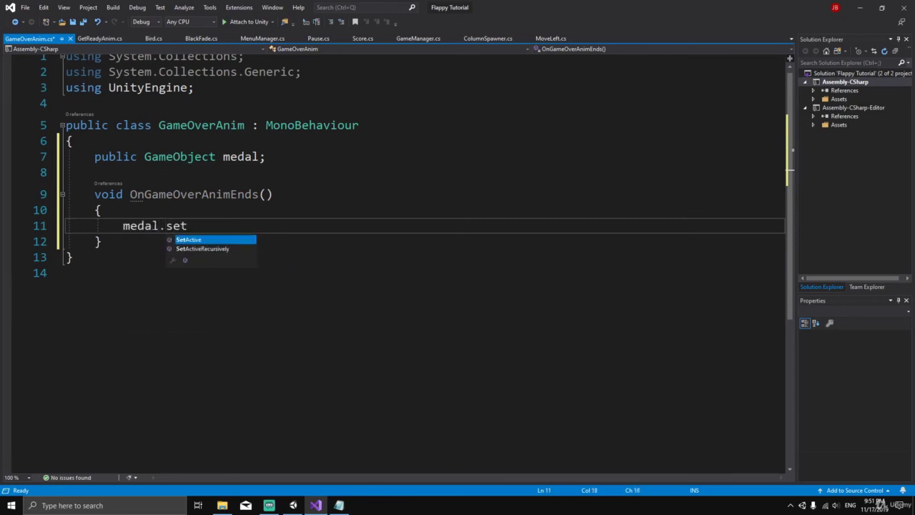
{"action": "key", "text": "Tab"}
{"action": "type", "text": "("}
{"action": "type", "text": "true);"}
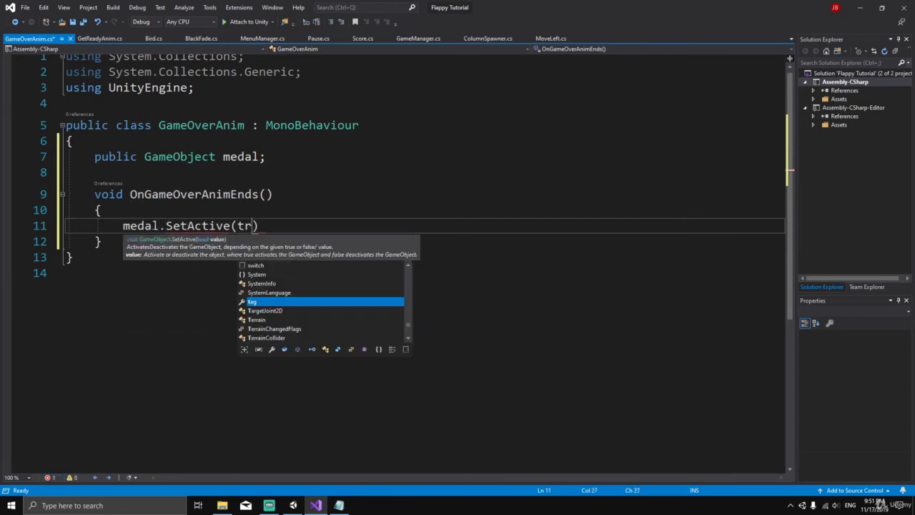
{"action": "key", "text": "ctrl+s"}
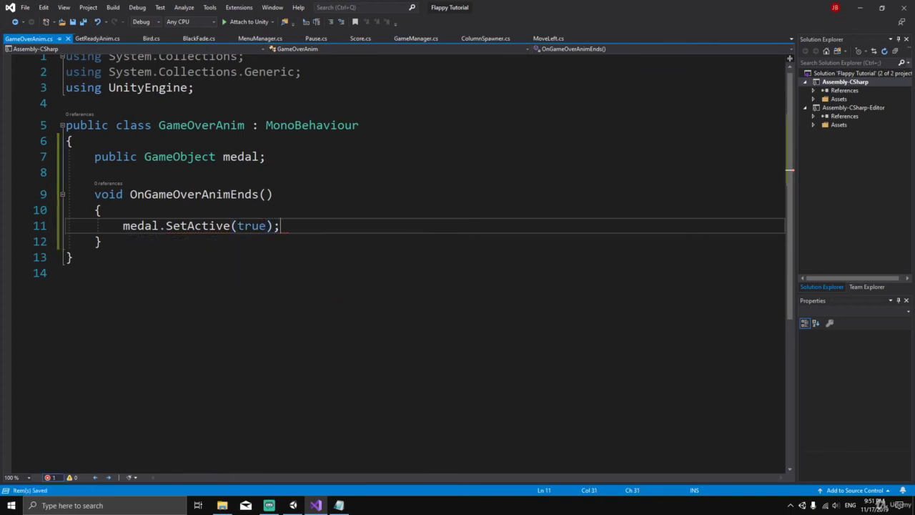
Step: Attach GameOverAnim to the GameOver object and assign the medal image to its Medal field
{"action": "left_click", "coordinate": [293, 506]}
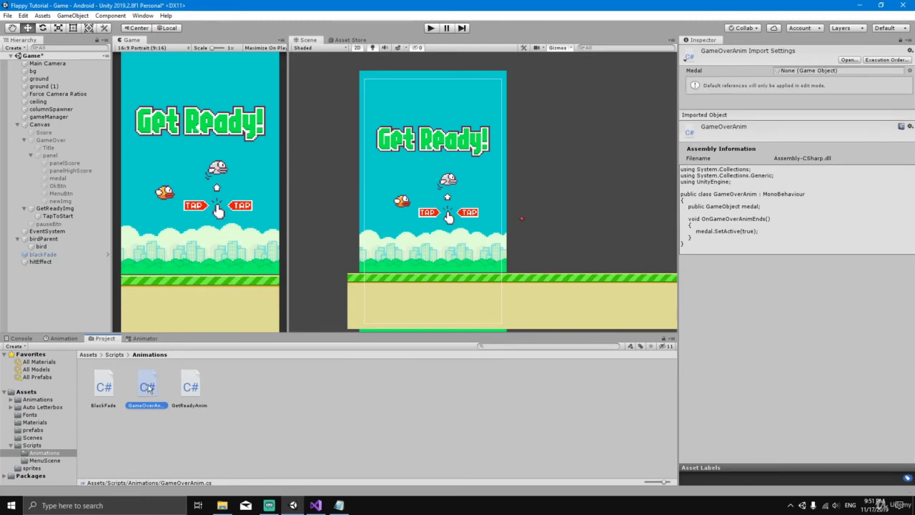
{"action": "left_click_drag", "start_coordinate": [148, 388], "coordinate": [48, 142]}
{"action": "left_click", "coordinate": [47, 144]}
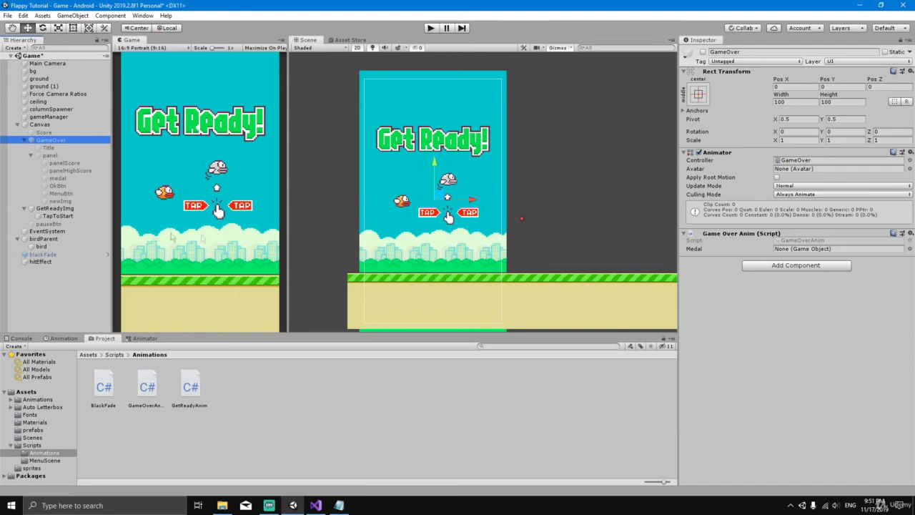
{"action": "left_click_drag", "start_coordinate": [66, 180], "coordinate": [784, 253]}
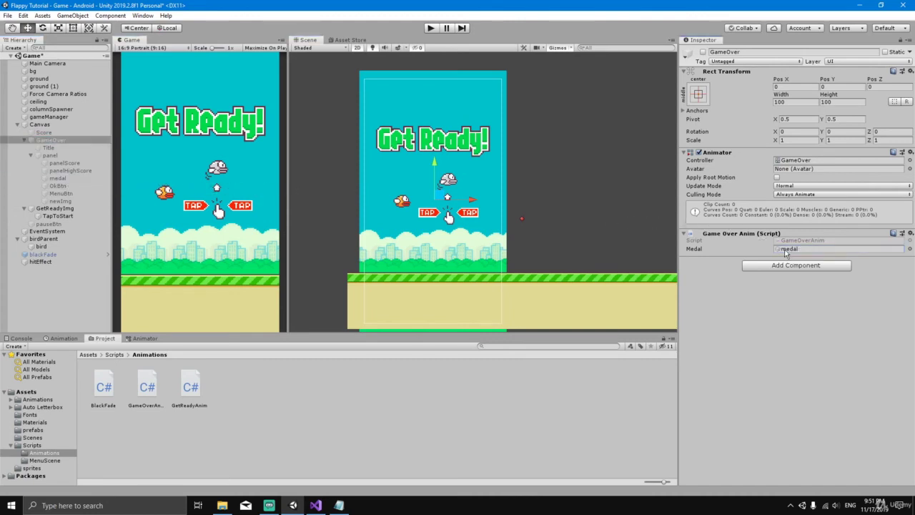
Step: Play-test a round to game over, then make the Game view slightly narrower
{"action": "left_click", "coordinate": [431, 28]}
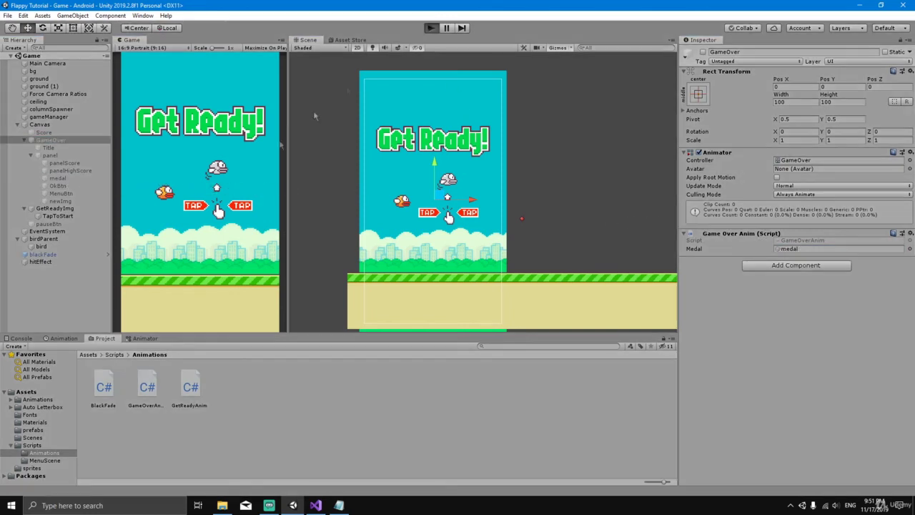
{"action": "left_click", "coordinate": [213, 228]}
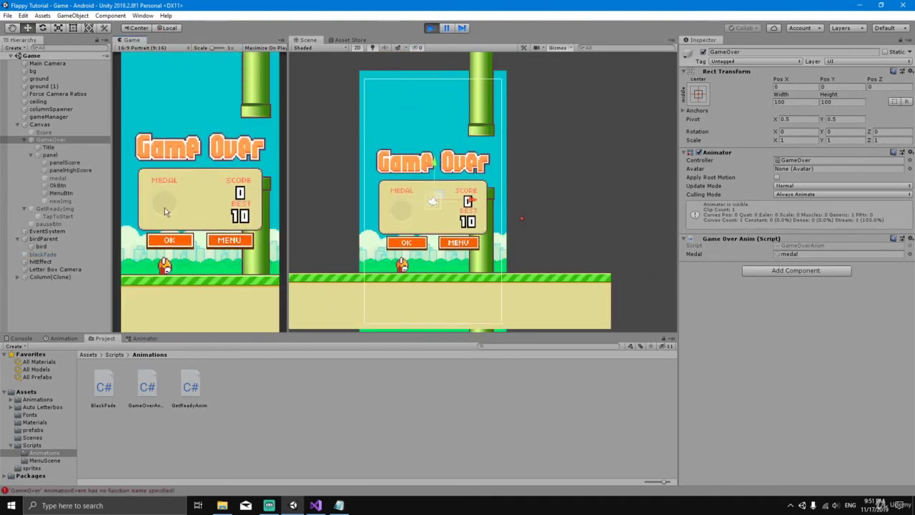
{"action": "left_click", "coordinate": [431, 27]}
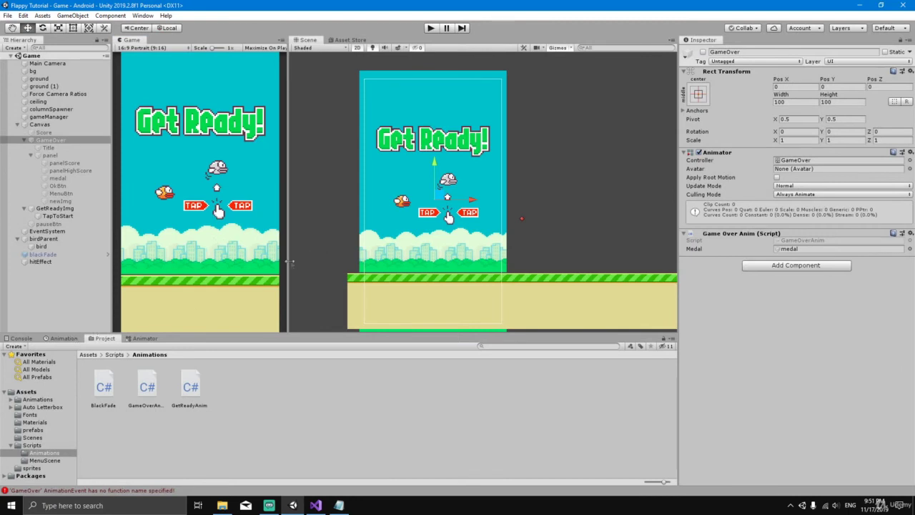
{"action": "mouse_move", "coordinate": [291, 263]}
{"action": "left_mouse_down"}
{"action": "mouse_move", "coordinate": [275, 263]}
{"action": "mouse_move", "coordinate": [288, 262]}
{"action": "left_mouse_up"}
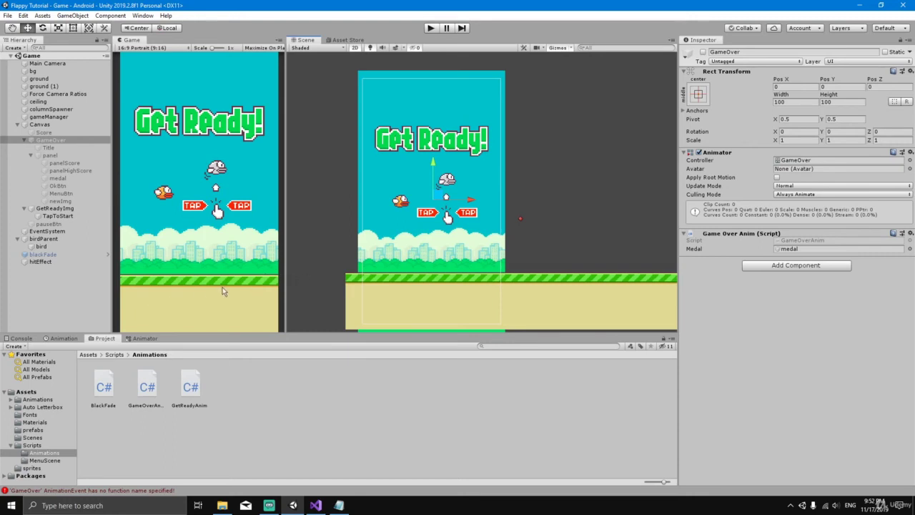
Step: Set gameOverAnim's frame-45 event function to OnGameOverAnimEnds() and start Play mode
{"action": "left_click", "coordinate": [60, 339]}
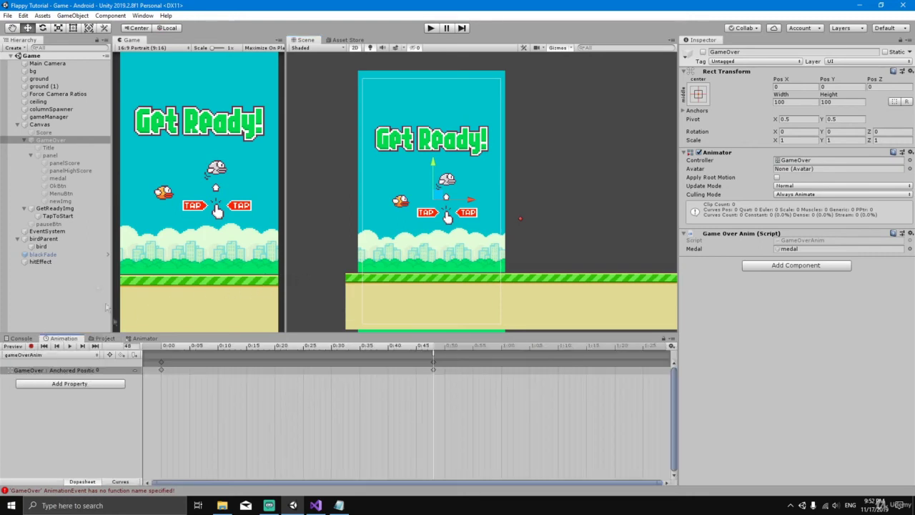
{"action": "left_click", "coordinate": [60, 142]}
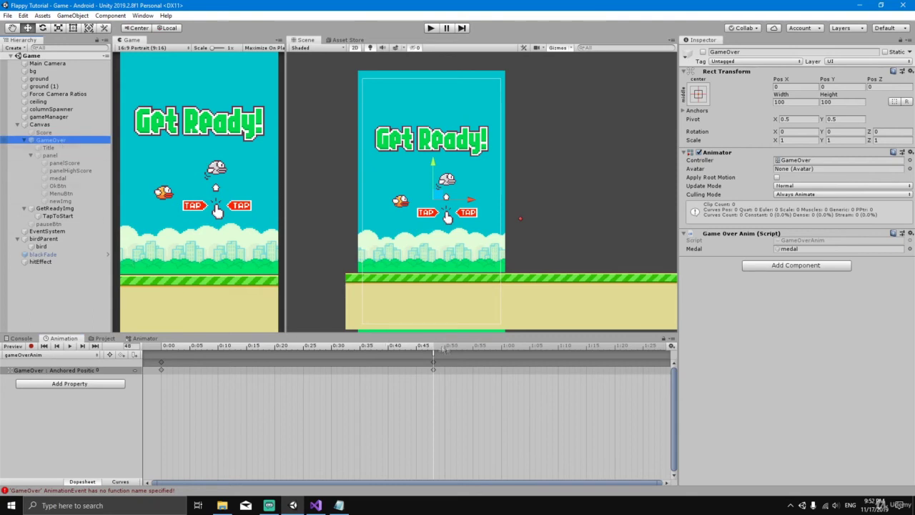
{"action": "left_click", "coordinate": [434, 356]}
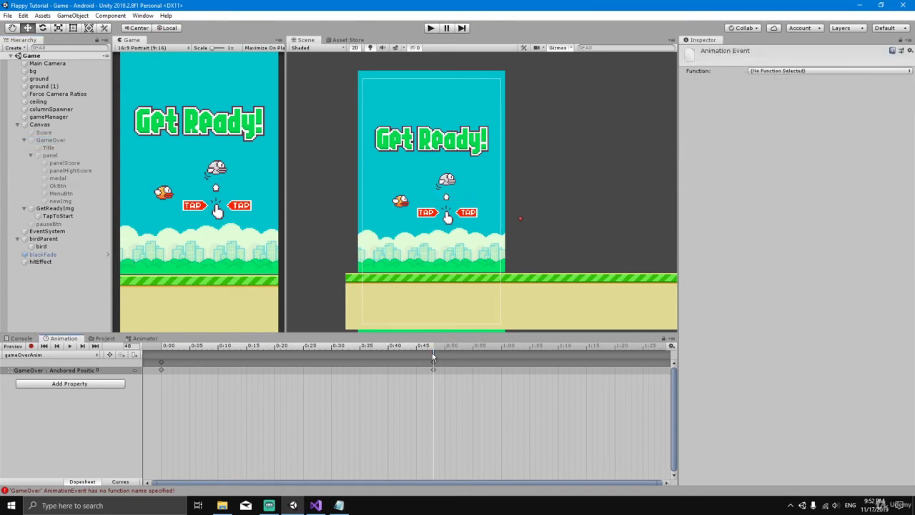
{"action": "left_click", "coordinate": [805, 71]}
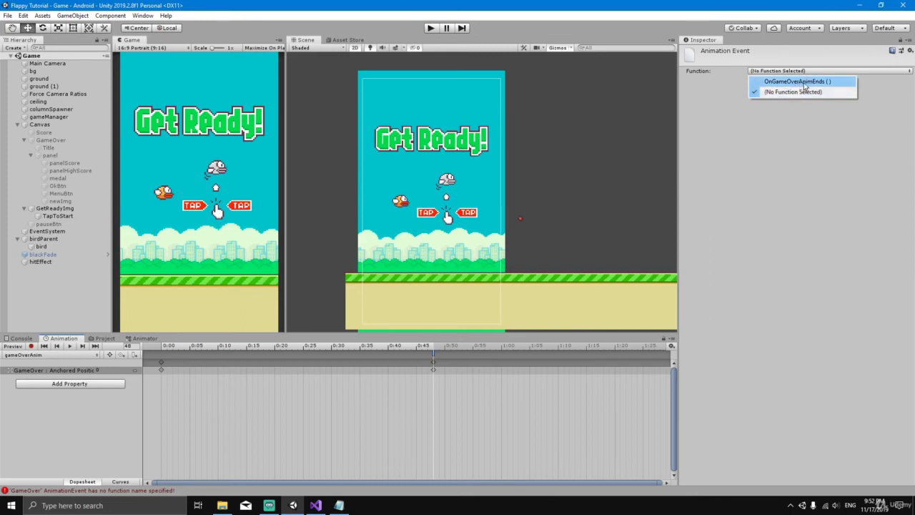
{"action": "left_click", "coordinate": [804, 82]}
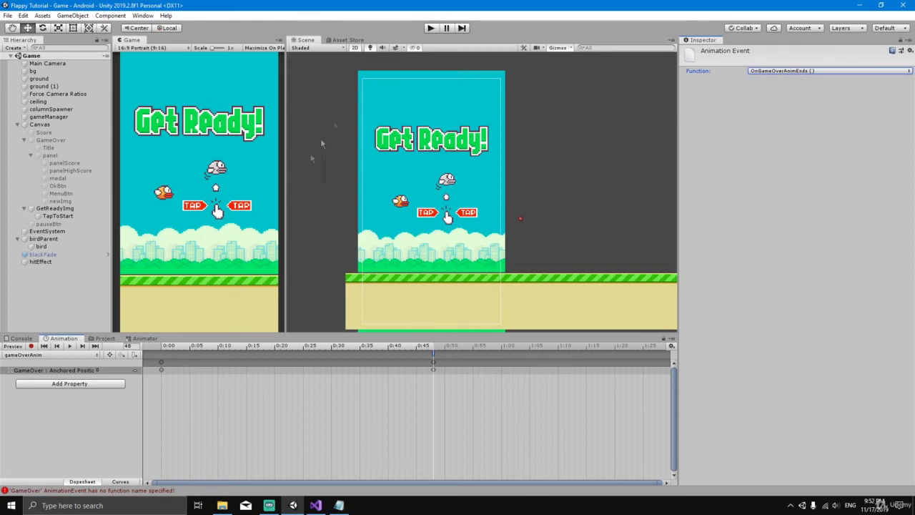
{"action": "left_click", "coordinate": [430, 28]}
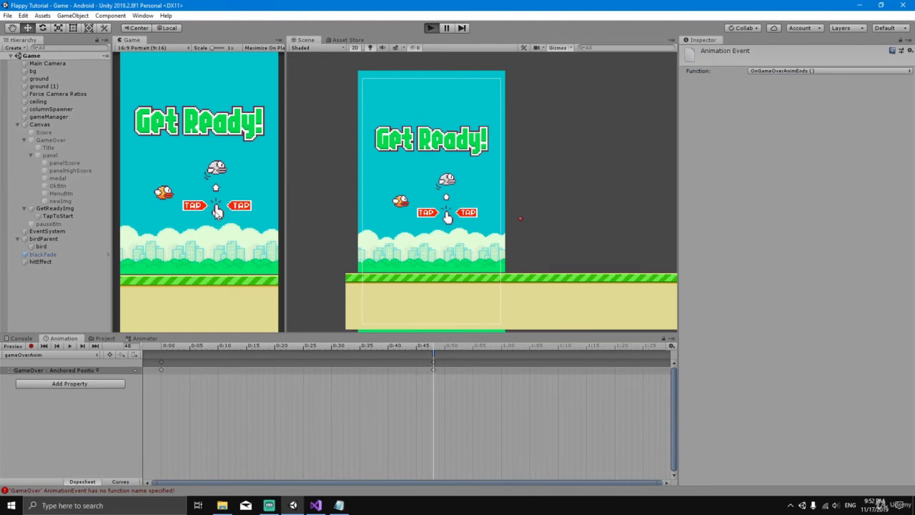
Step: Playtest the game to Game Over, confirm with OK, and stop Play mode
{"action": "left_click", "coordinate": [208, 212]}
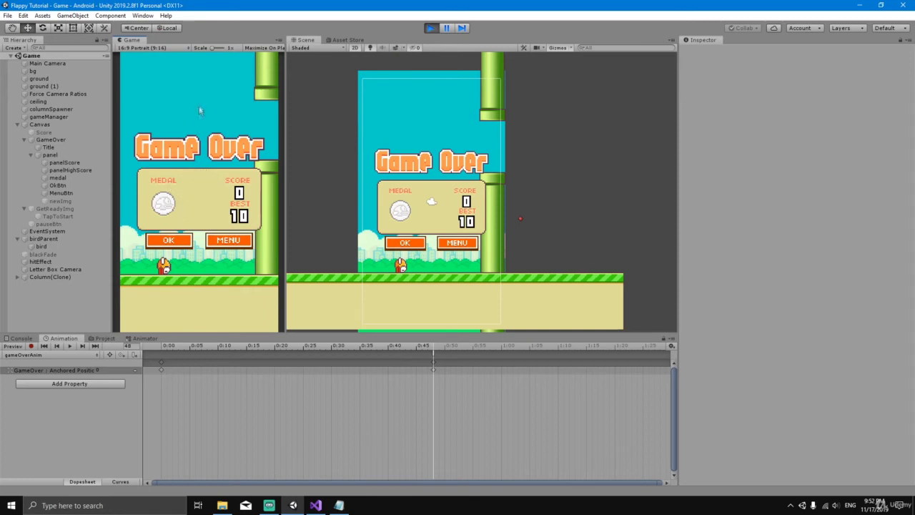
{"action": "left_click", "coordinate": [172, 242]}
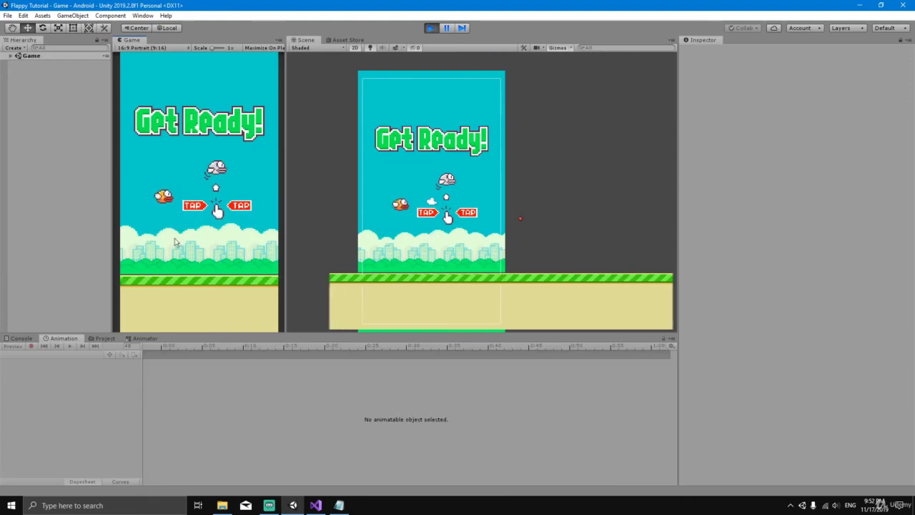
{"action": "left_click", "coordinate": [432, 28]}
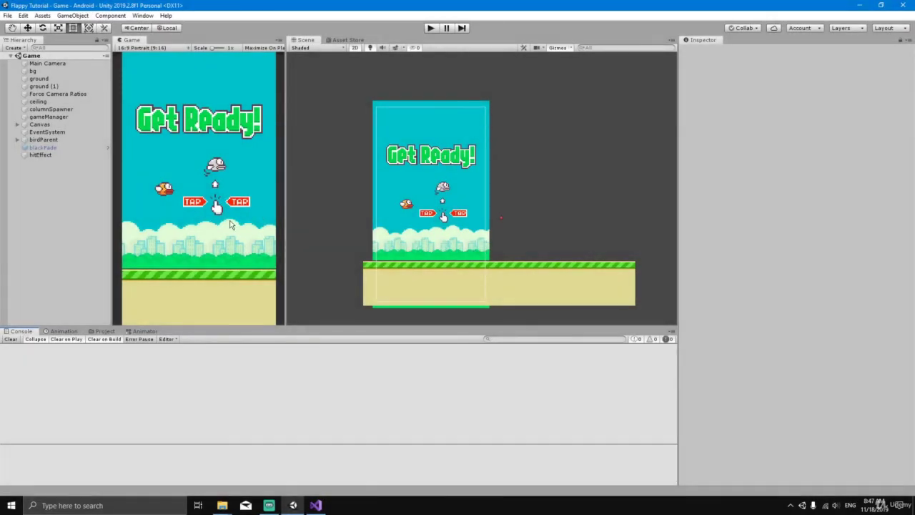
Step: Run and stop a second playtest, then show the project's Scripts folder
{"action": "left_click", "coordinate": [431, 28]}
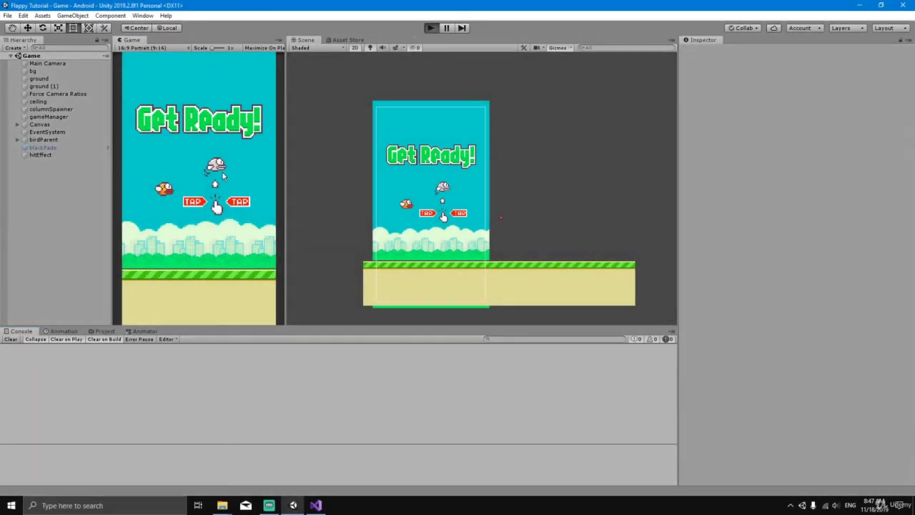
{"action": "left_click", "coordinate": [198, 196]}
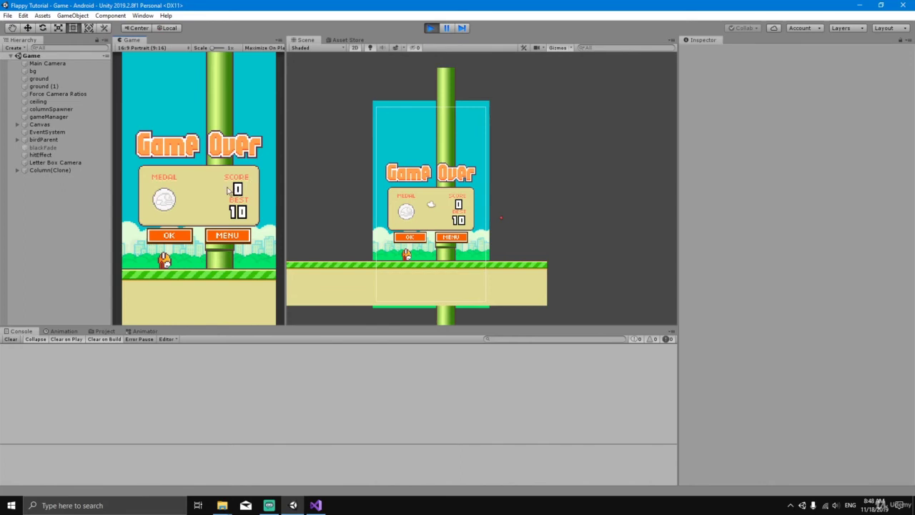
{"action": "left_click", "coordinate": [431, 28]}
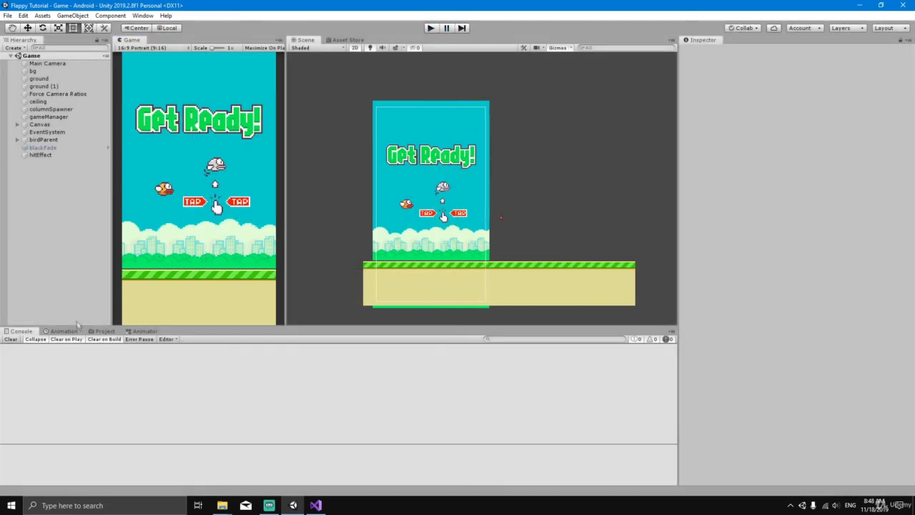
{"action": "left_click", "coordinate": [102, 331]}
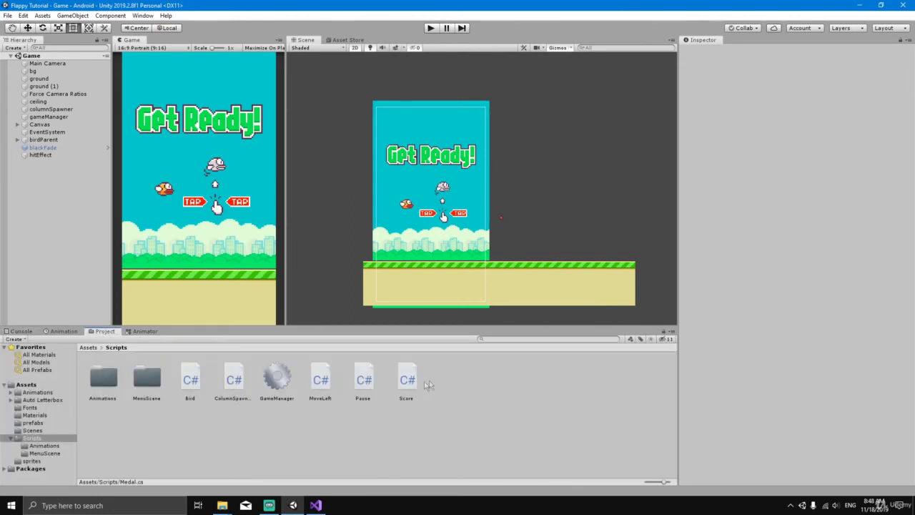
Step: Create a C# script named Medal in the Scripts folder and open it in Visual Studio
{"action": "right_click", "coordinate": [433, 381]}
{"action": "mouse_move", "coordinate": [511, 157]}
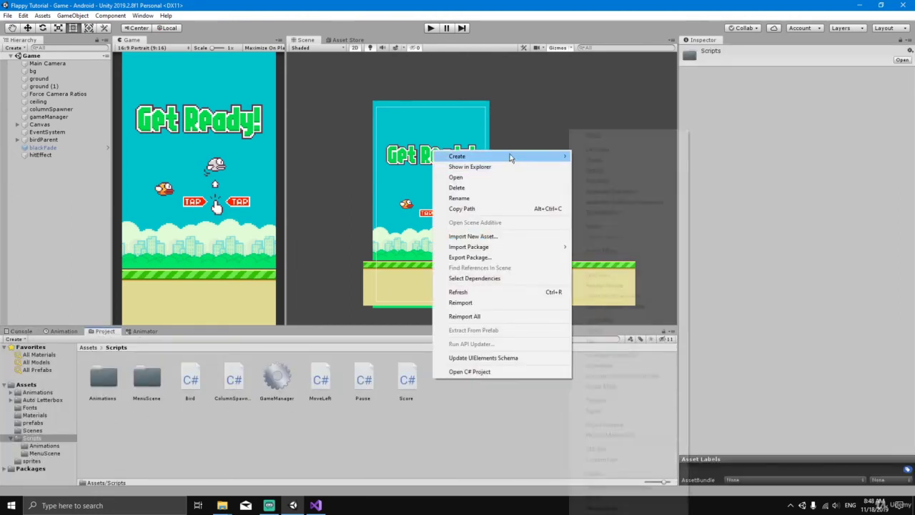
{"action": "left_click", "coordinate": [604, 152]}
{"action": "key", "text": "BackSpace"}
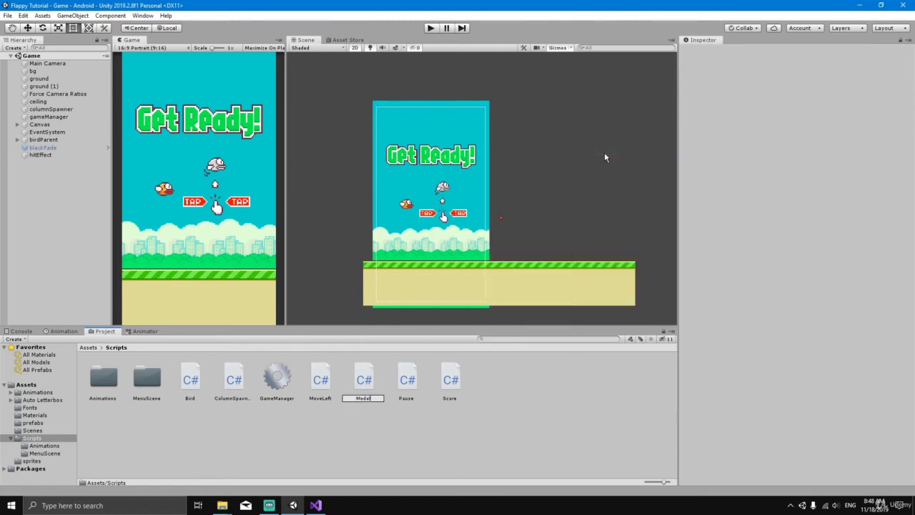
{"action": "key", "text": "Return"}
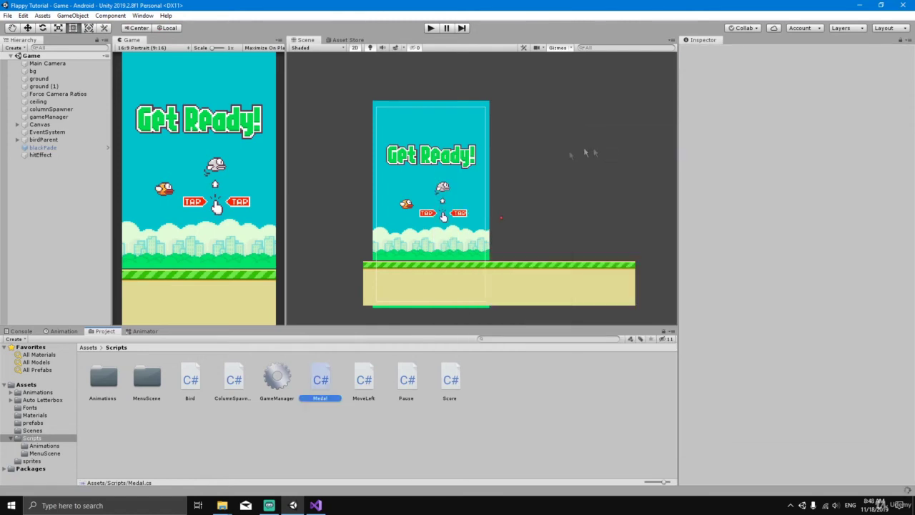
{"action": "double_click", "coordinate": [320, 379]}
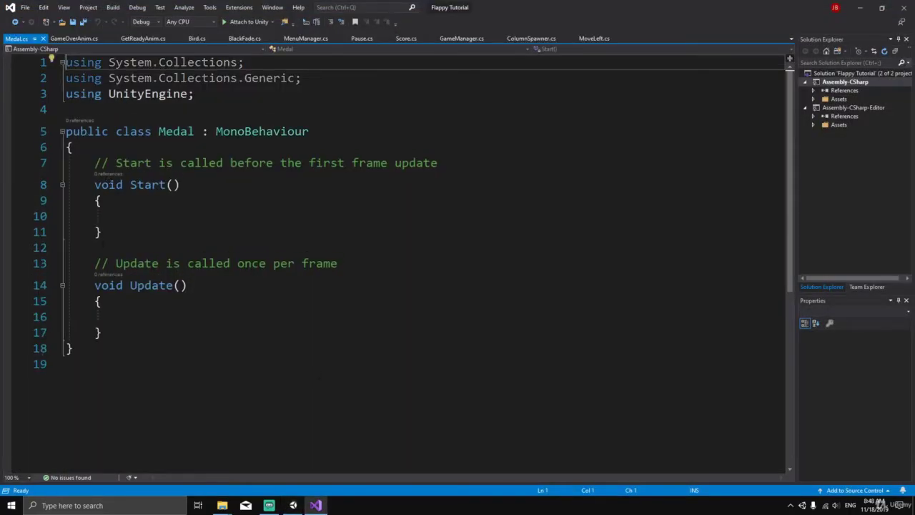
Step: Delete the unused Update method and add blank lines at the top of the Medal class
{"action": "left_click_drag", "start_coordinate": [95, 263], "coordinate": [102, 333]}
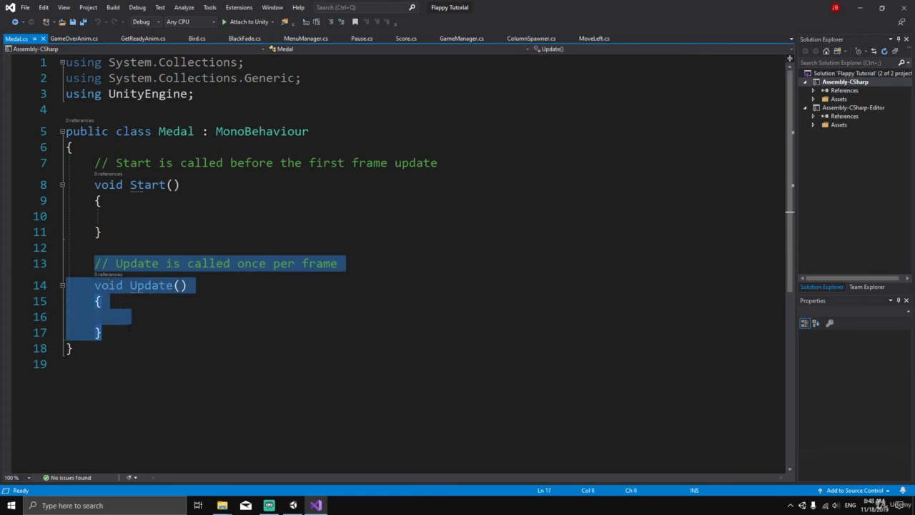
{"action": "key", "text": "Delete"}
{"action": "left_click", "coordinate": [73, 146]}
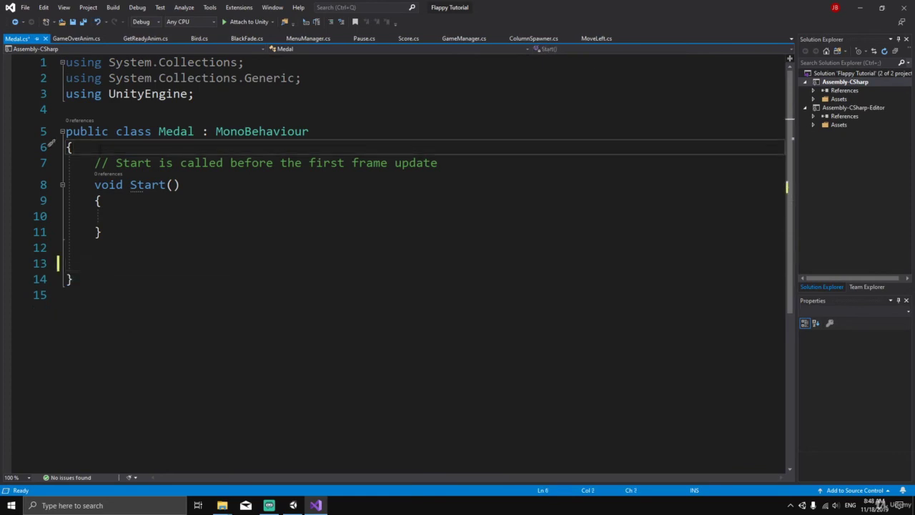
{"action": "key", "text": "Return"}
{"action": "key", "text": "Return"}
{"action": "key", "text": "Return"}
{"action": "key", "text": "Return"}
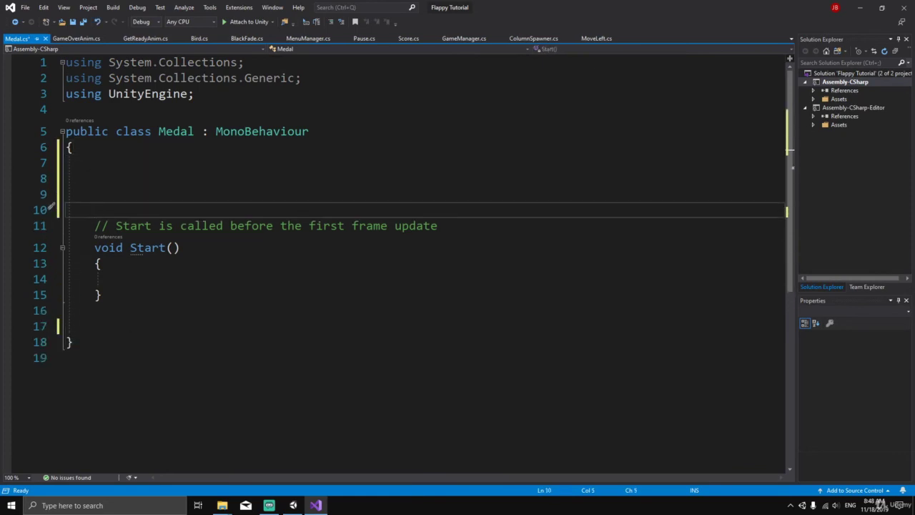
{"action": "key", "text": "Up"}
{"action": "key", "text": "Up"}
{"action": "key", "text": "Up"}
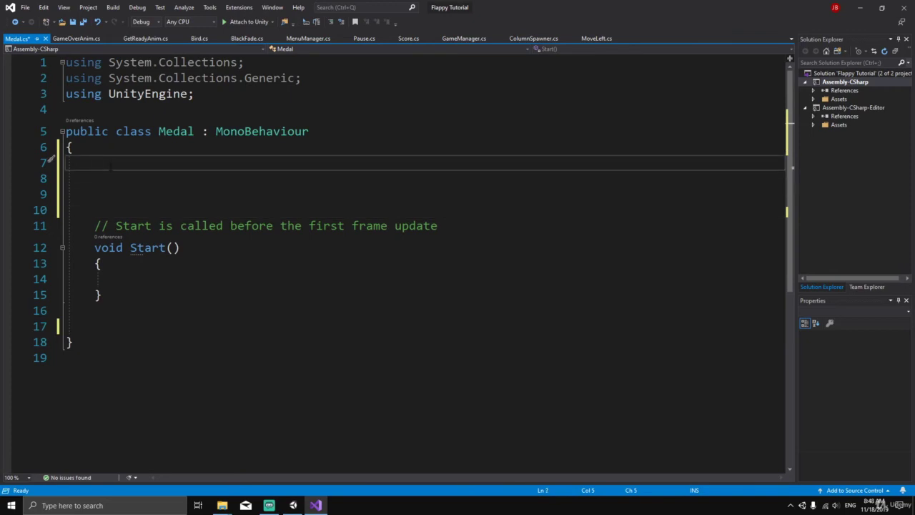
Step: Declare public Sprite fields normalMedal, bronzeMedal, silverMedal and goldMedal
{"action": "type", "text": "publi"}
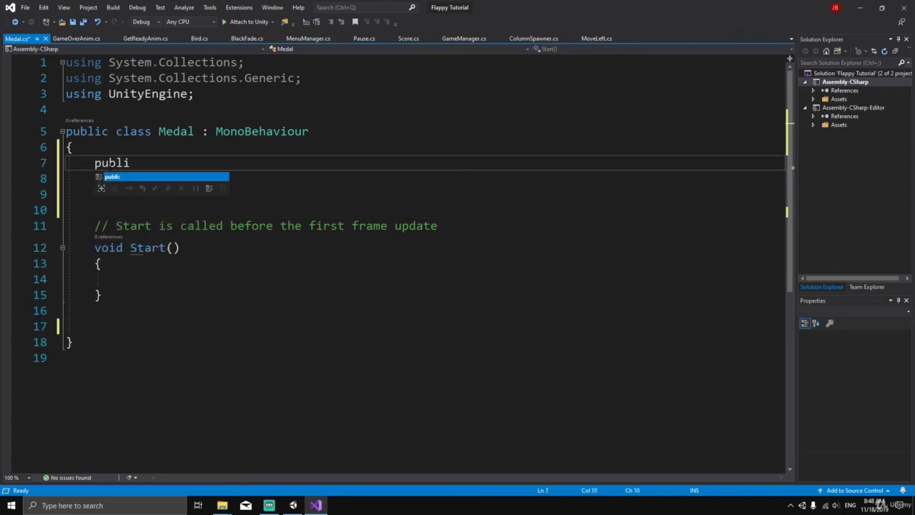
{"action": "type", "text": "c Sprite "}
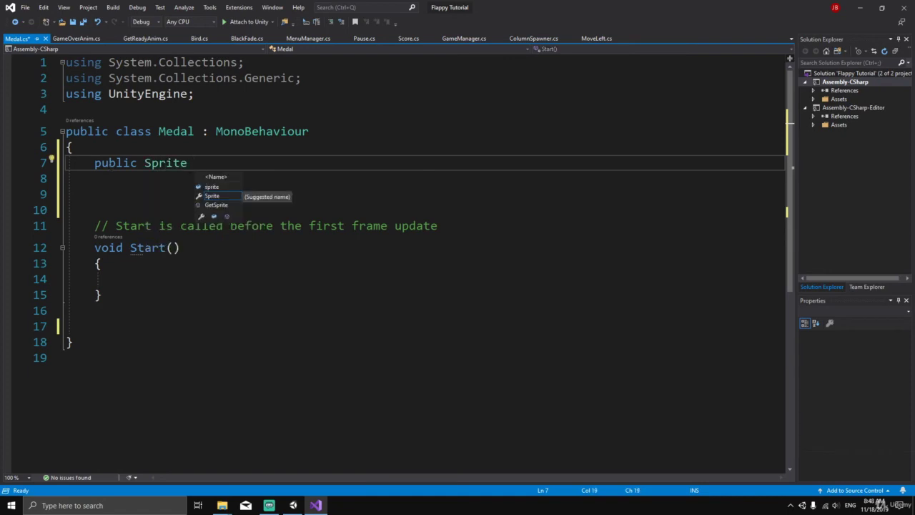
{"action": "type", "text": "no"}
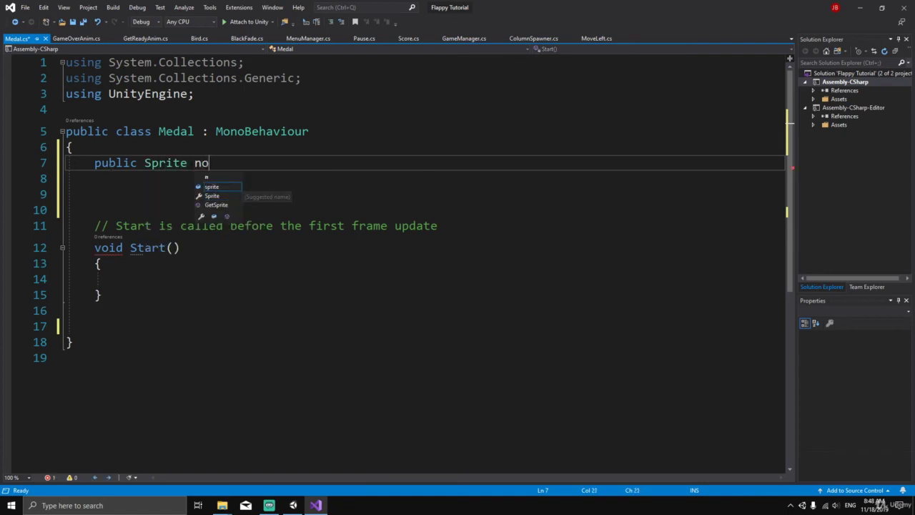
{"action": "type", "text": "rmalMedal;"}
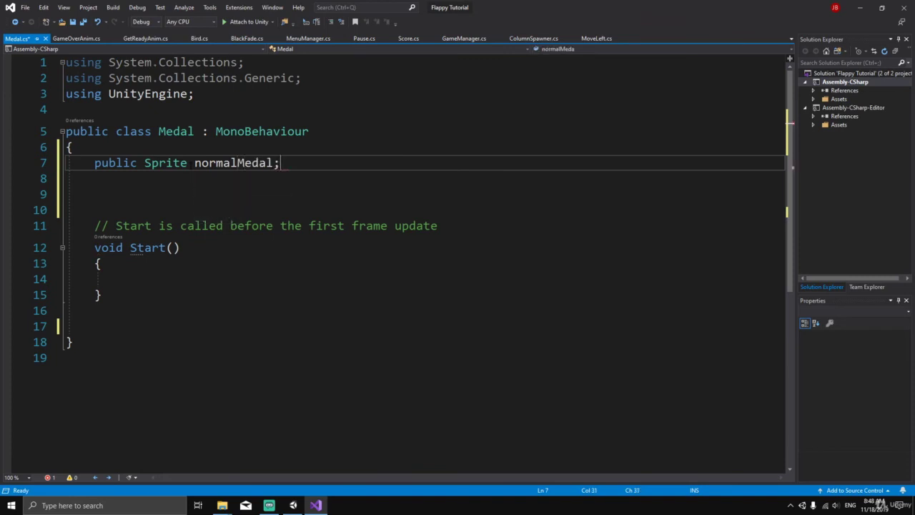
{"action": "key", "text": "Return"}
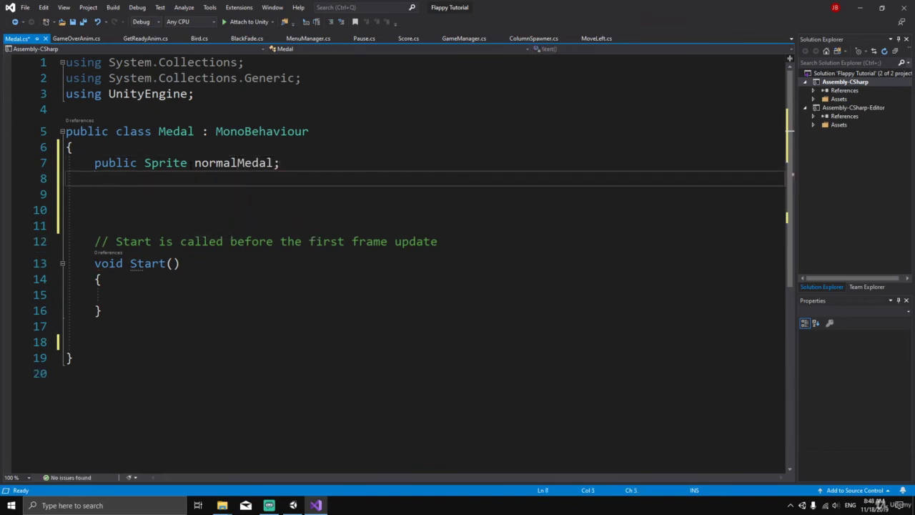
{"action": "type", "text": "public Sprite bron"}
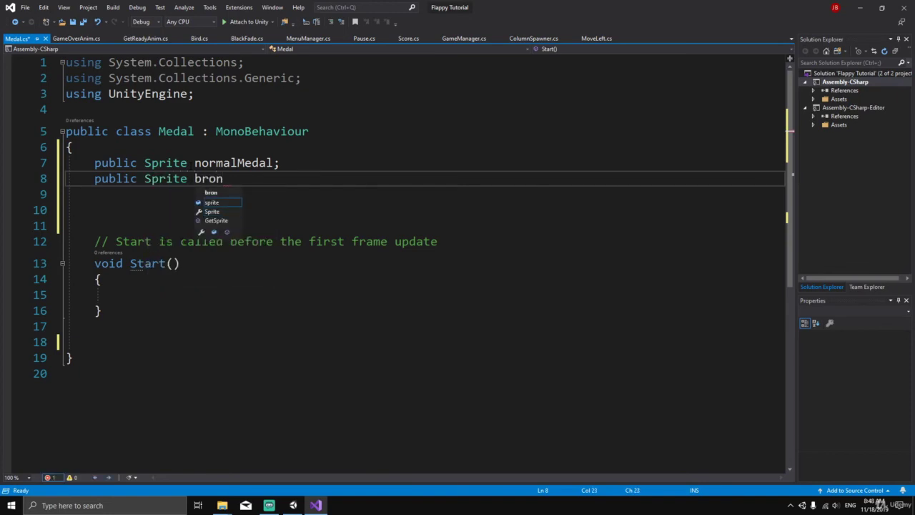
{"action": "type", "text": "zeMedal;"}
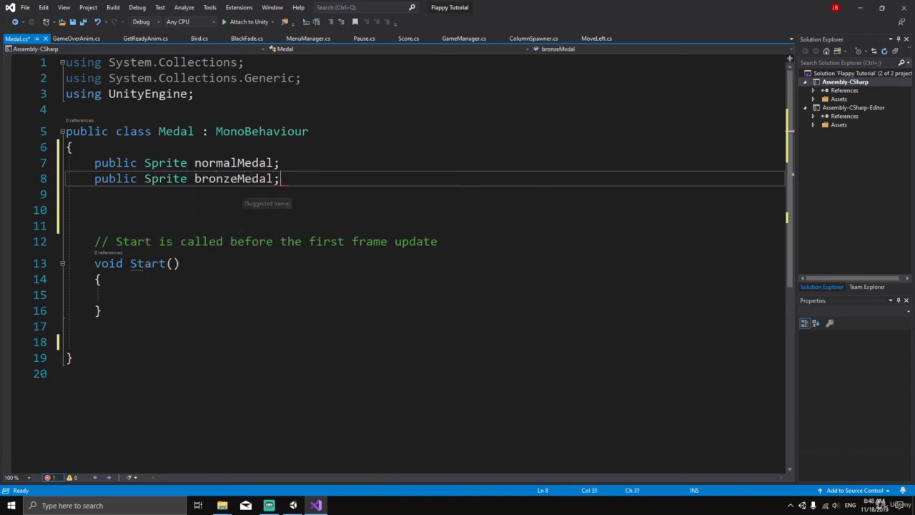
{"action": "key", "text": "Return"}
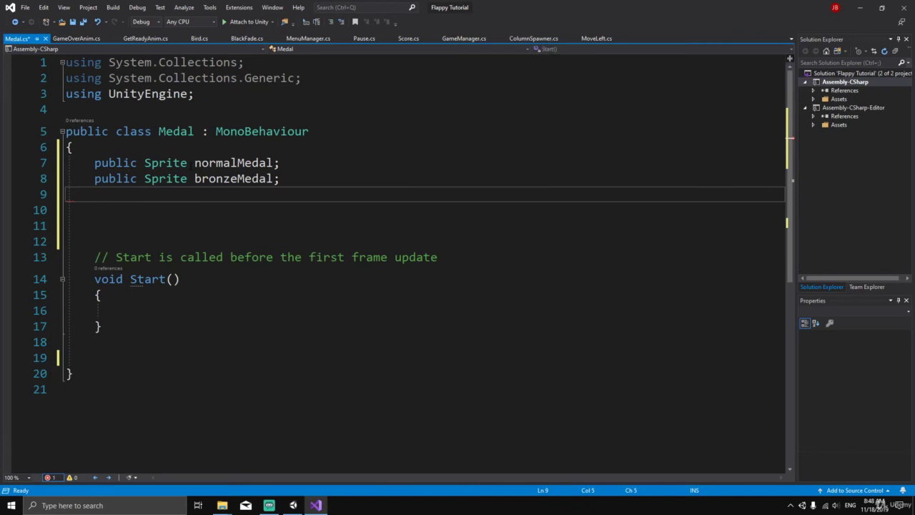
{"action": "type", "text": "p"}
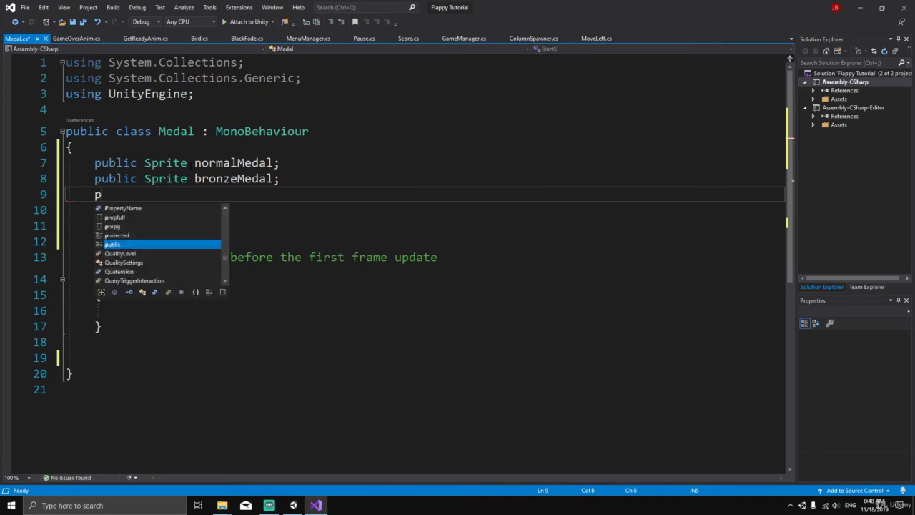
{"action": "type", "text": "ublic Sprit"}
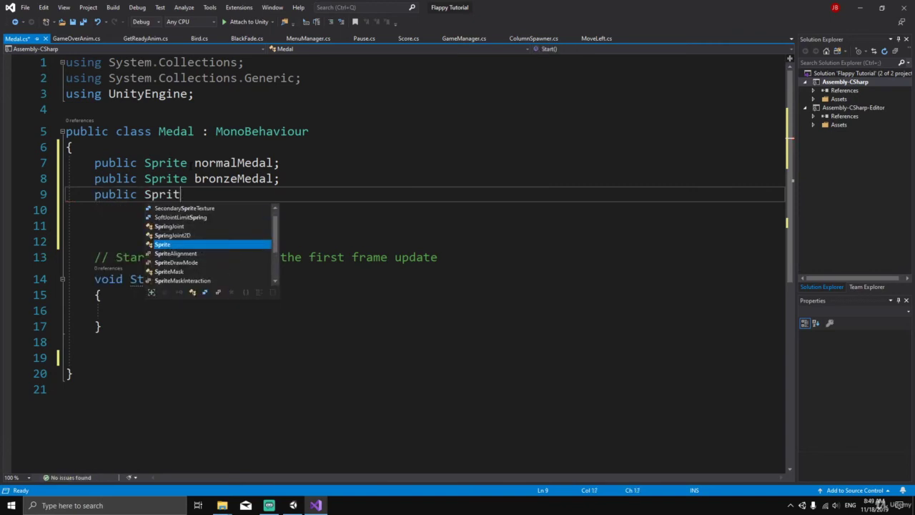
{"action": "type", "text": "e silverMedal"}
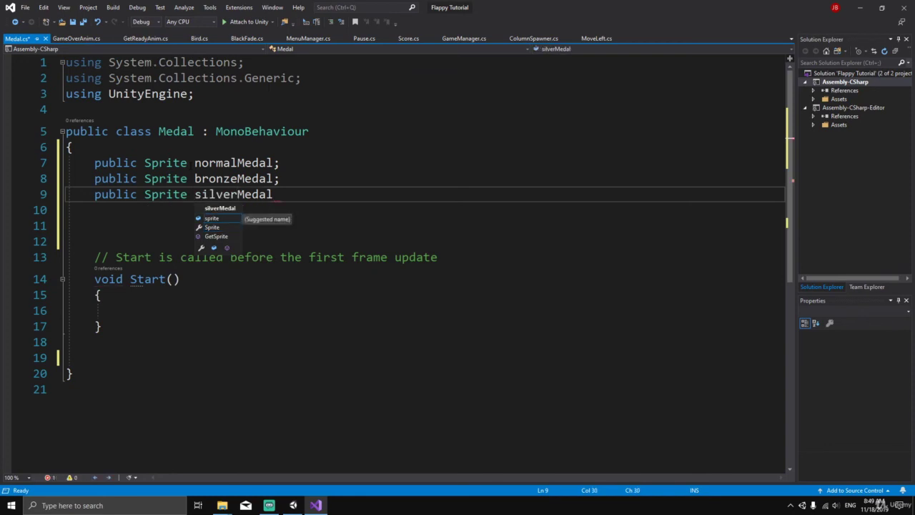
{"action": "type", "text": ";"}
{"action": "key", "text": "Return"}
{"action": "type", "text": "public Sprite "}
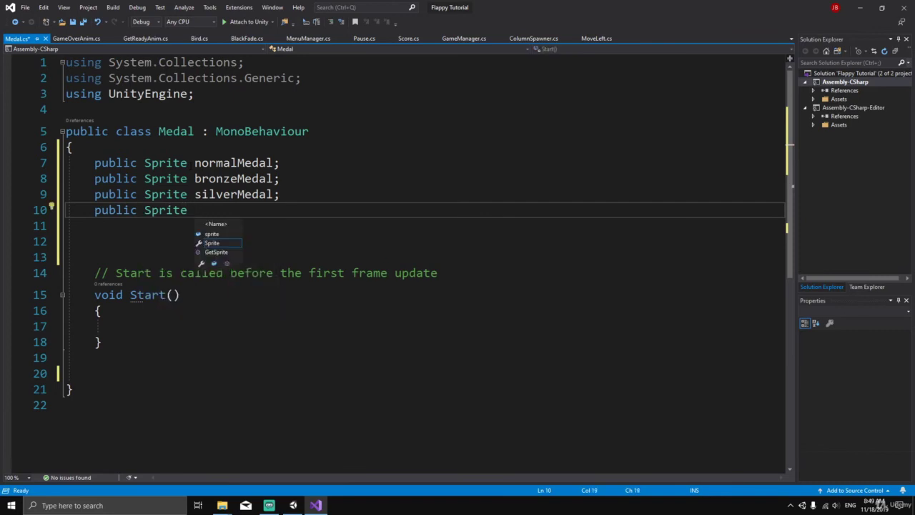
{"action": "type", "text": "goldMedal;"}
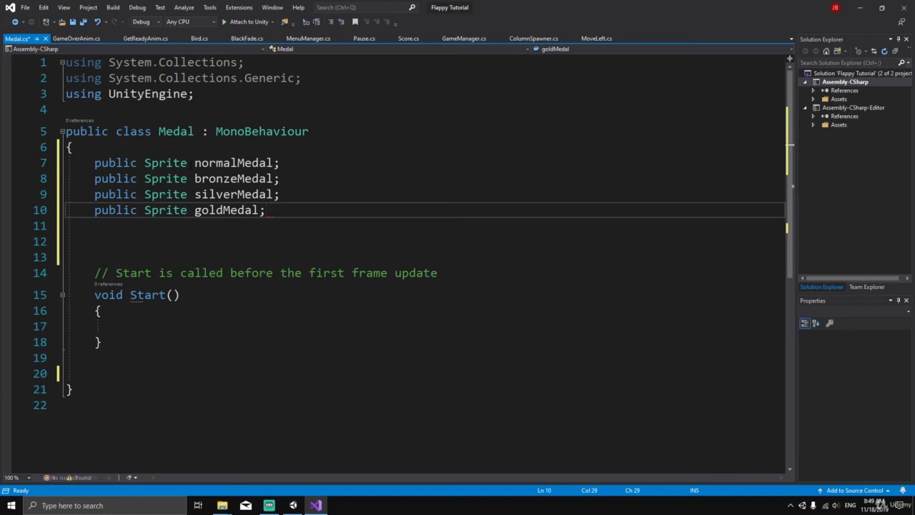
{"action": "left_click_drag", "start_coordinate": [94, 163], "coordinate": [266, 211]}
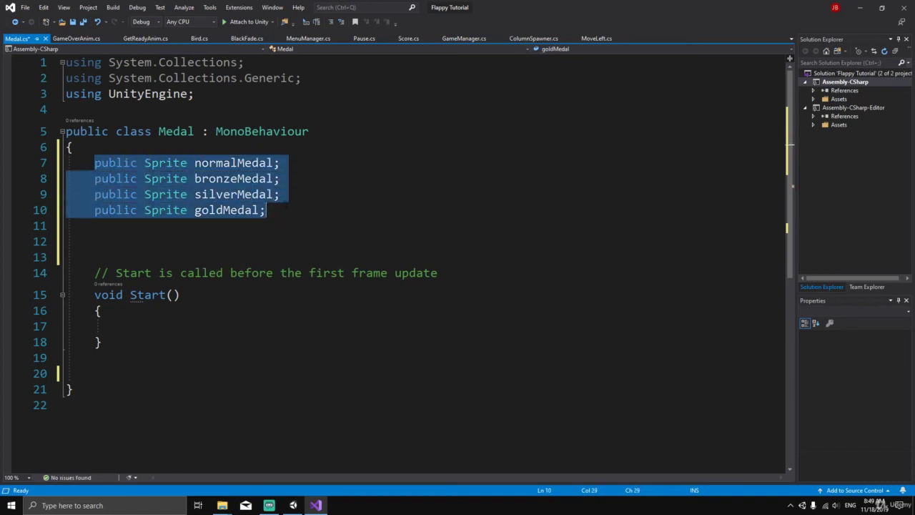
{"action": "key", "text": "Right"}
{"action": "key", "text": "Return"}
{"action": "key", "text": "Return"}
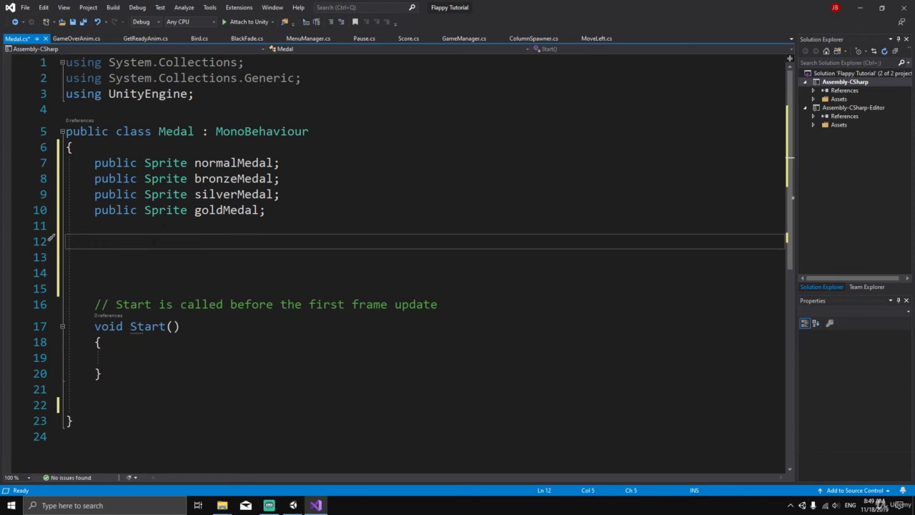
Step: Add using UnityEngine.UI; and declare an Image img field below the sprite fields
{"action": "type", "text": "Image"}
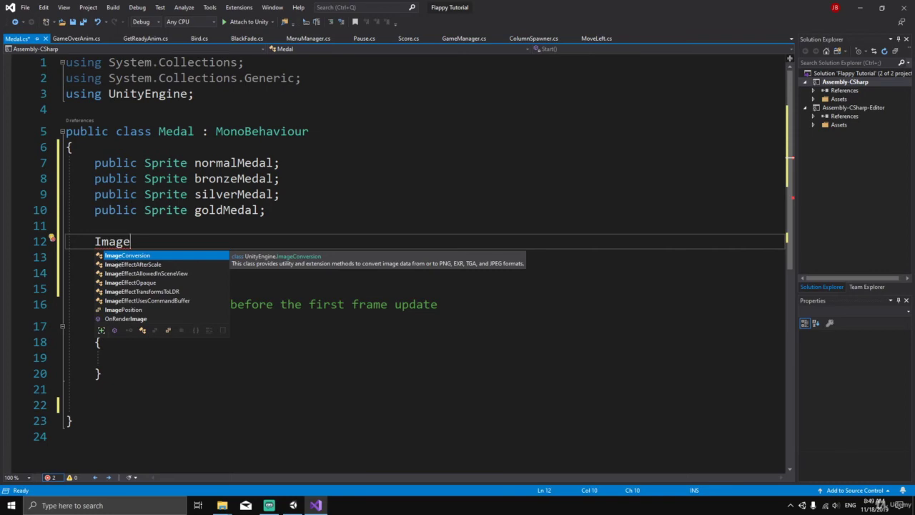
{"action": "left_click", "coordinate": [194, 93]}
{"action": "key", "text": "Return"}
{"action": "type", "text": "usi"}
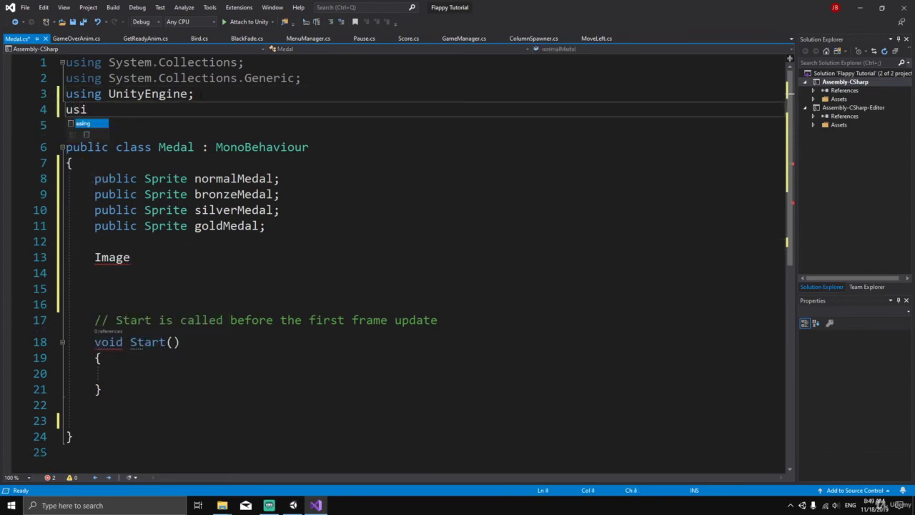
{"action": "type", "text": "ng "}
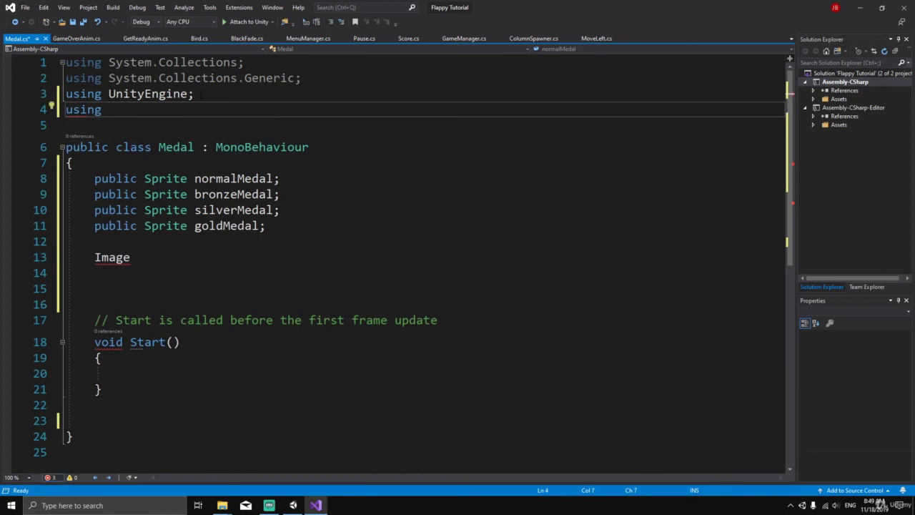
{"action": "type", "text": "UnityEngine.ui"}
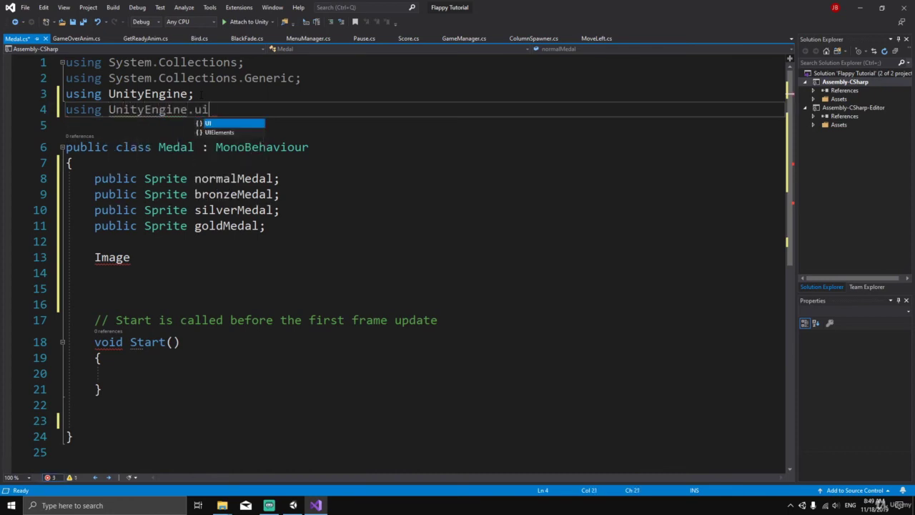
{"action": "key", "text": "Tab"}
{"action": "type", "text": ";"}
{"action": "left_click", "coordinate": [174, 257]}
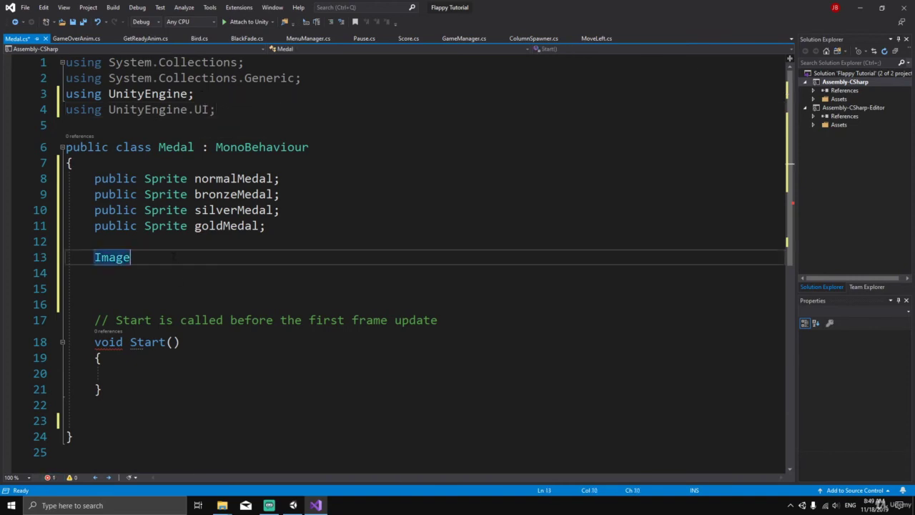
{"action": "type", "text": "img ;"}
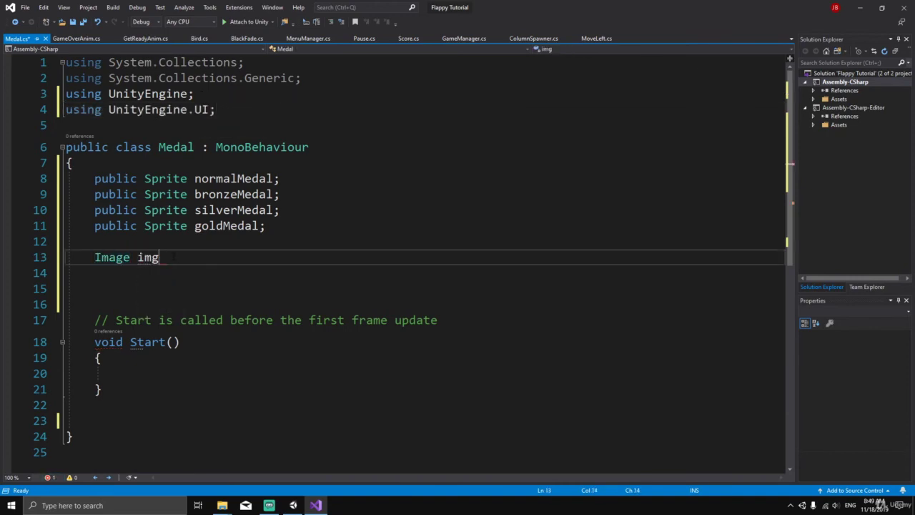
{"action": "left_click_drag", "start_coordinate": [96, 257], "coordinate": [159, 258]}
{"action": "scroll", "coordinate": [422, 258], "scroll_direction": "down", "scroll_amount": 1}
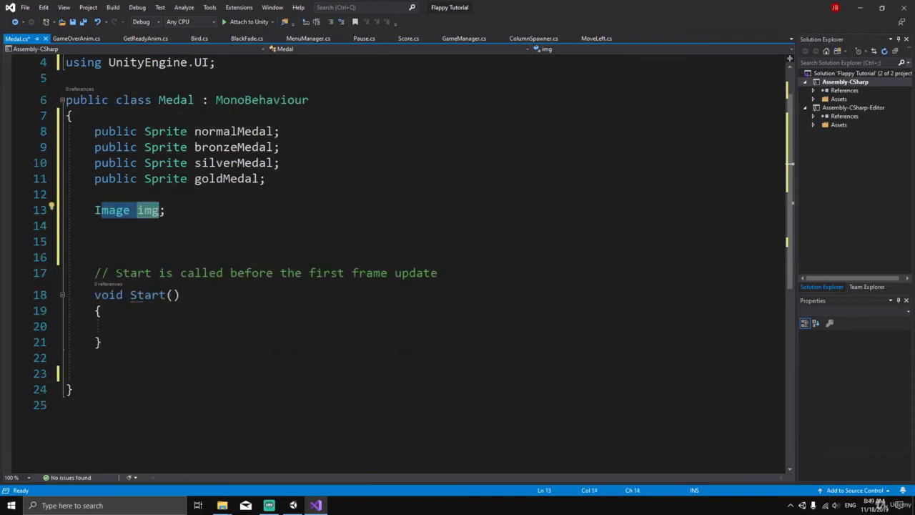
{"action": "left_click", "coordinate": [94, 257]}
{"action": "key", "text": "BackSpace"}
{"action": "key", "text": "BackSpace"}
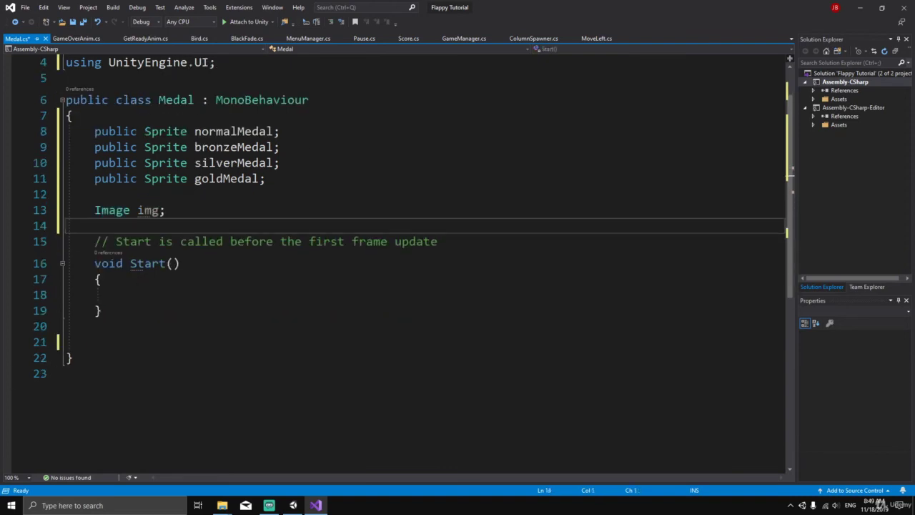
Step: In Start(), assign img = GetComponent<Image>();
{"action": "left_click", "coordinate": [97, 294]}
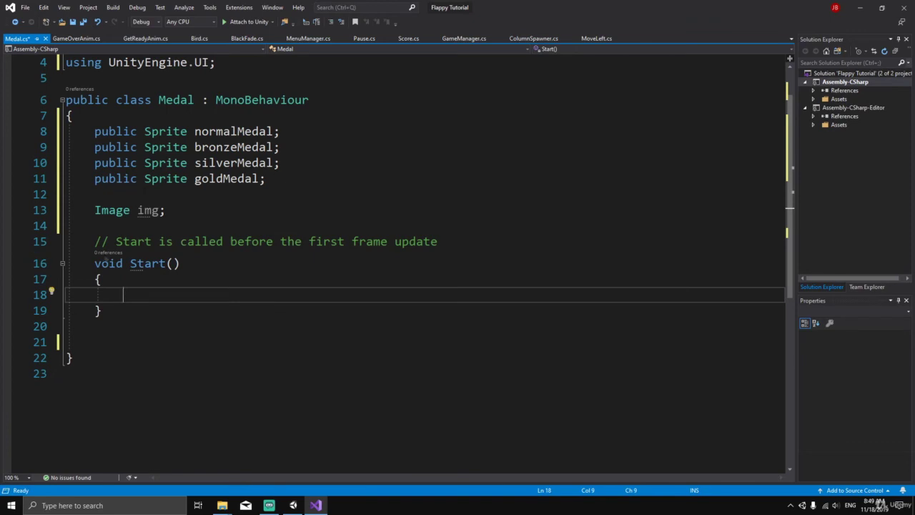
{"action": "type", "text": "img ="}
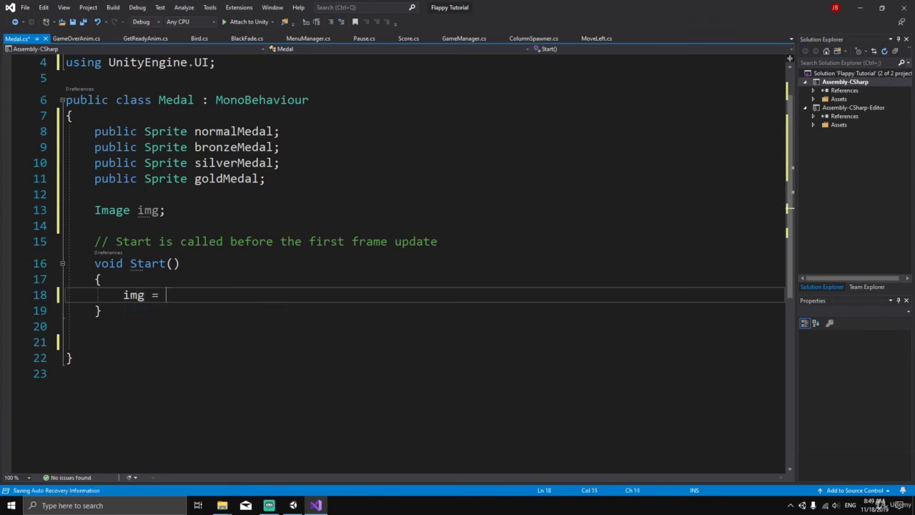
{"action": "type", "text": " get"}
{"action": "key", "text": "Tab"}
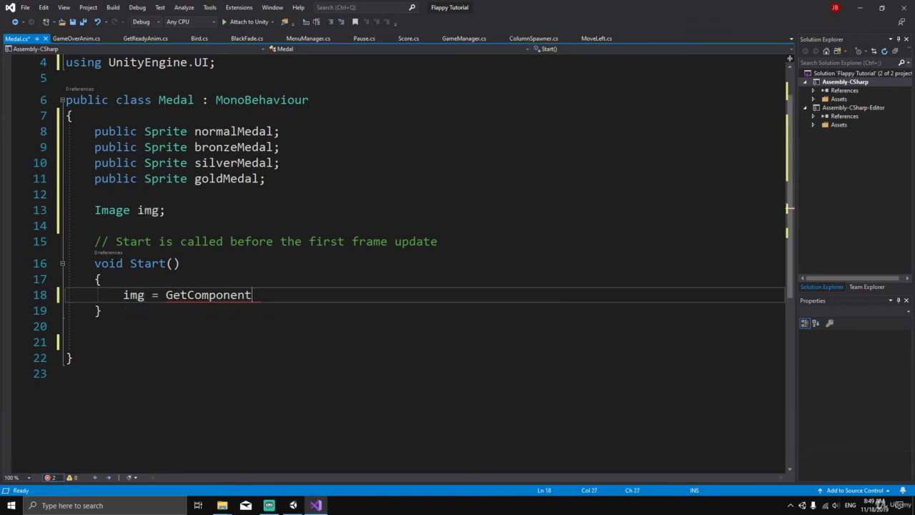
{"action": "type", "text": "<Image>"}
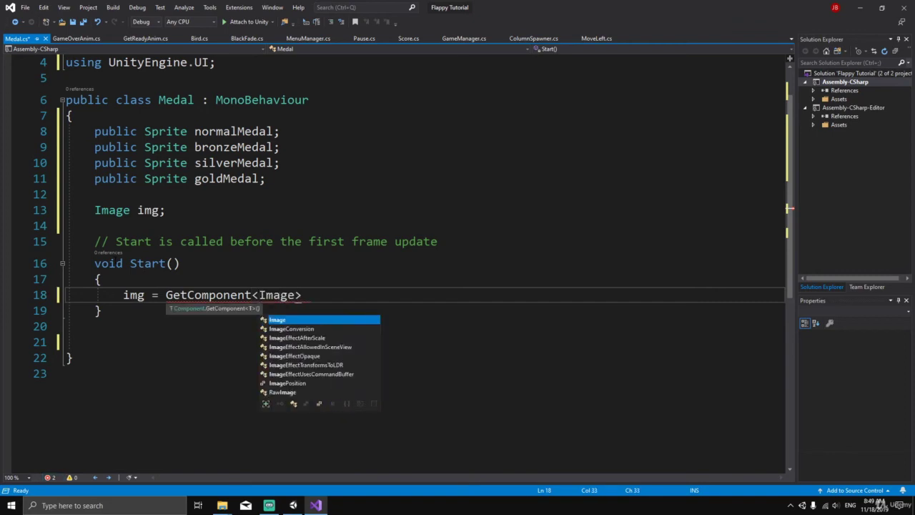
{"action": "key", "text": "Escape"}
{"action": "left_click", "coordinate": [102, 310]}
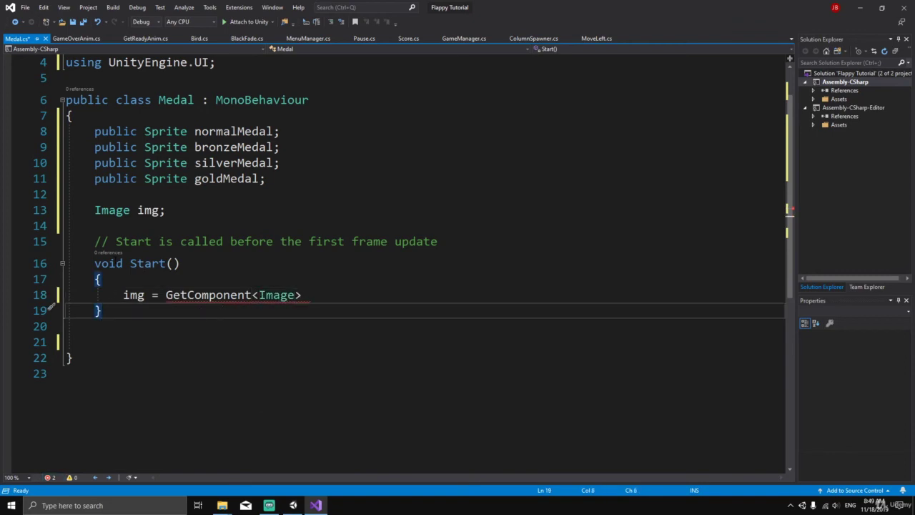
{"action": "left_click", "coordinate": [385, 299]}
{"action": "type", "text": "()"}
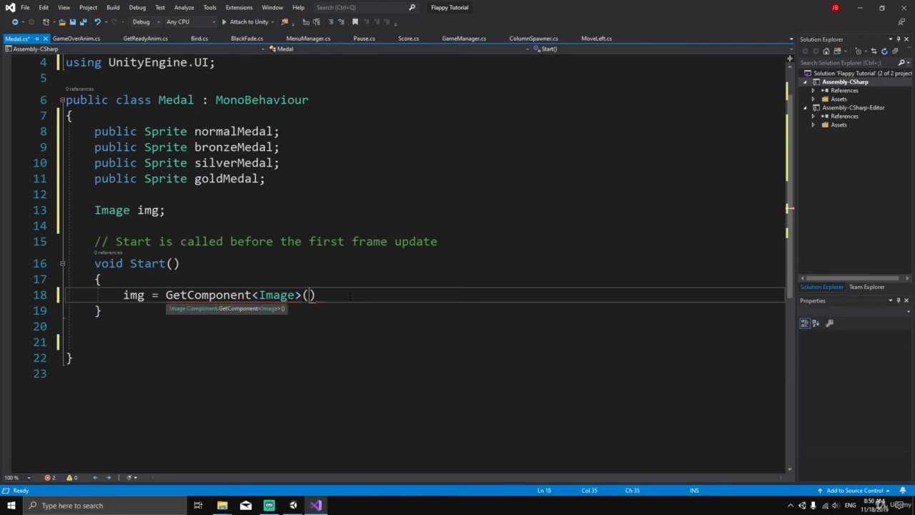
{"action": "type", "text": ";"}
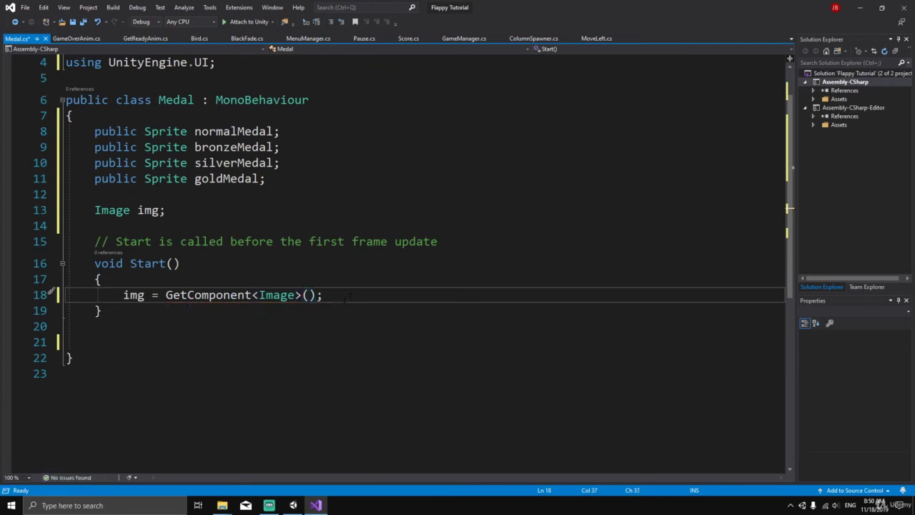
{"action": "key", "text": "Return"}
{"action": "key", "text": "Return"}
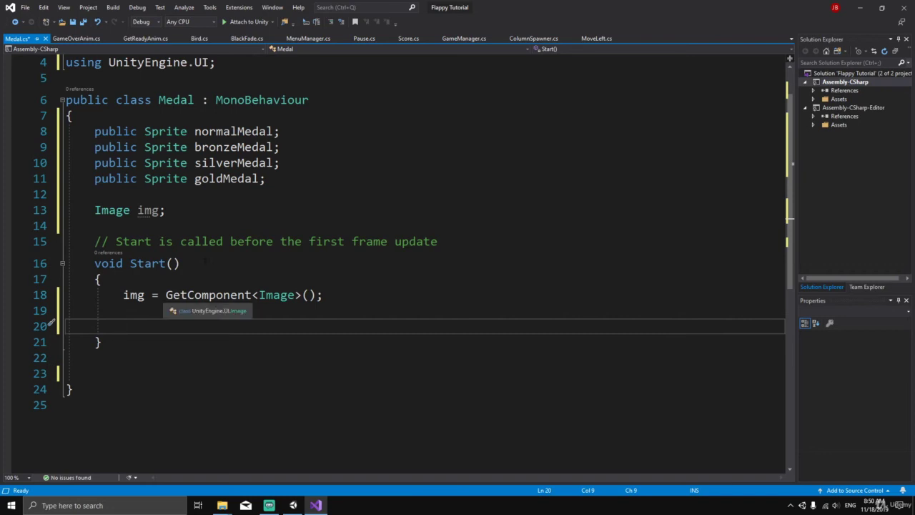
{"action": "left_click", "coordinate": [464, 38]}
{"action": "scroll", "coordinate": [289, 213], "scroll_direction": "up", "scroll_amount": 6}
{"action": "scroll", "coordinate": [289, 212], "scroll_direction": "up", "scroll_amount": 6}
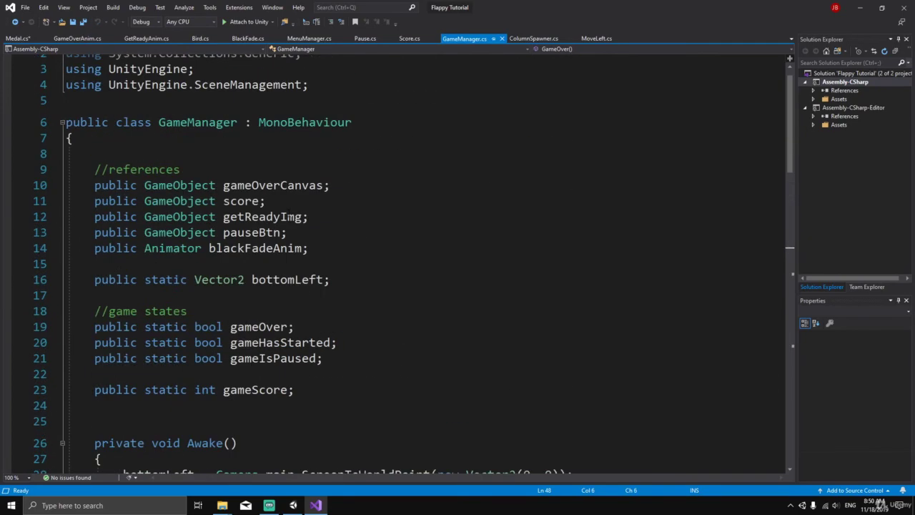
{"action": "scroll", "coordinate": [289, 212], "scroll_direction": "down", "scroll_amount": 2}
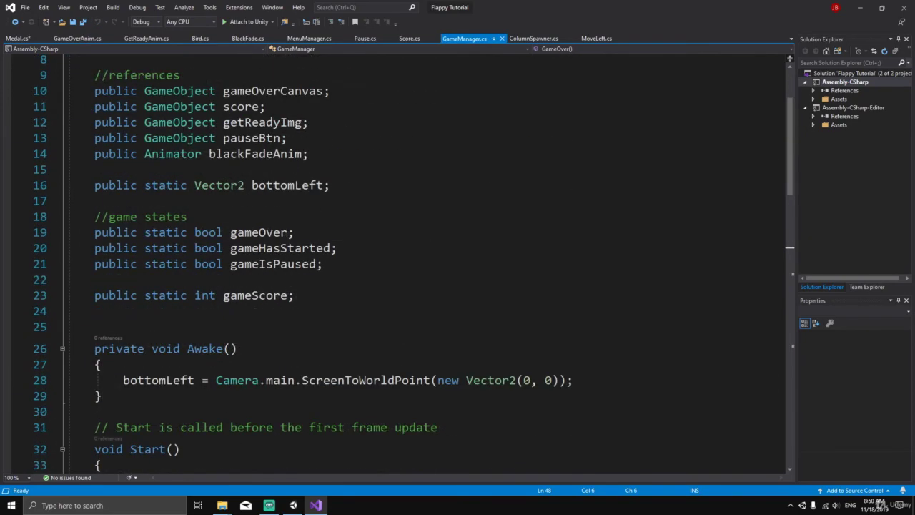
{"action": "left_click_drag", "start_coordinate": [87, 295], "coordinate": [288, 295]}
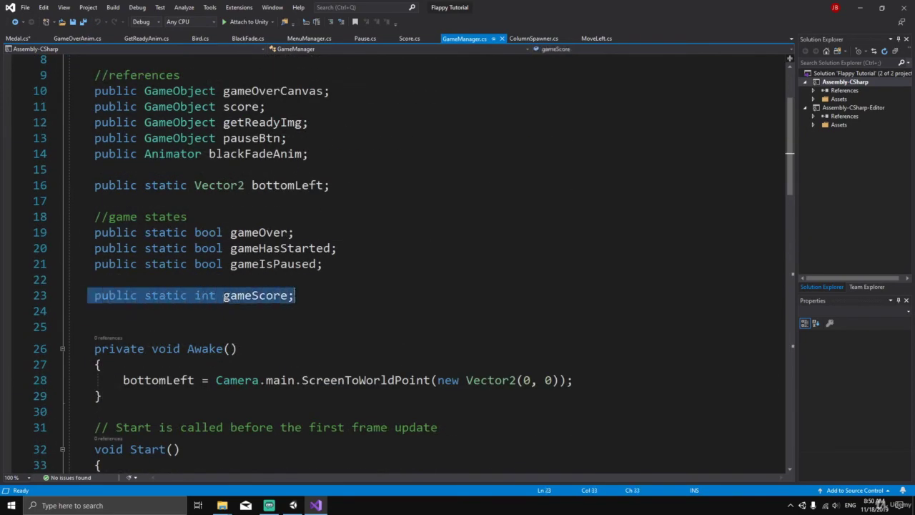
{"action": "left_click", "coordinate": [96, 296]}
{"action": "left_click_drag", "start_coordinate": [96, 296], "coordinate": [294, 296]}
{"action": "key", "text": "BackSpace"}
{"action": "type", "text": "public int"}
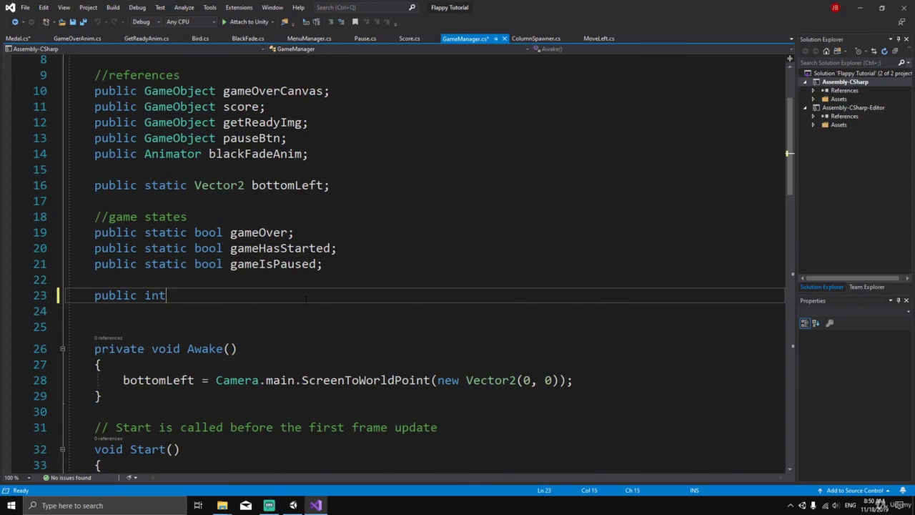
{"action": "key", "text": "BackSpace"}
{"action": "key", "text": "BackSpace"}
{"action": "key", "text": "BackSpace"}
{"action": "type", "text": "static i"}
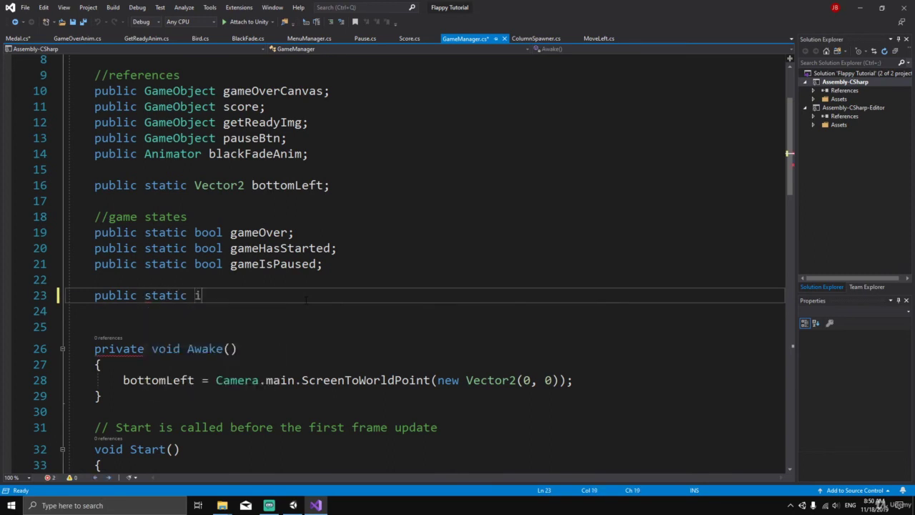
{"action": "type", "text": "nt gameScore;"}
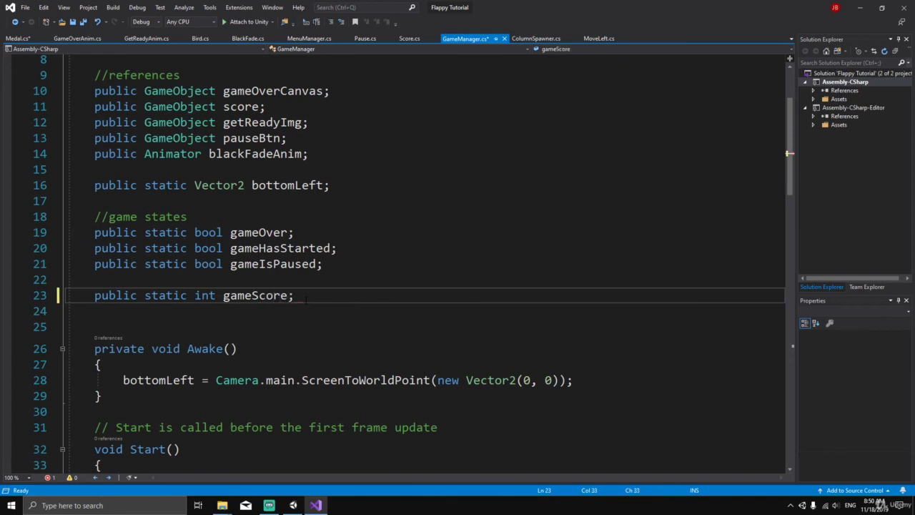
{"action": "key", "text": "ctrl+s"}
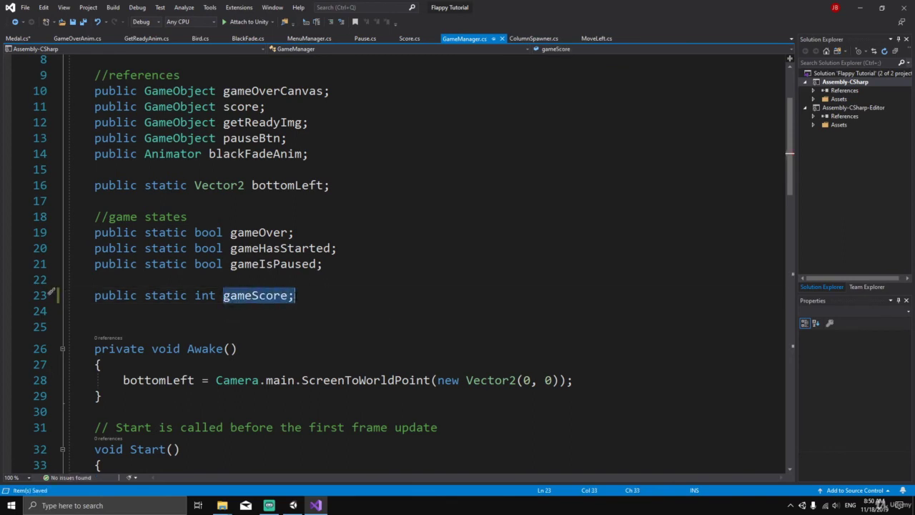
{"action": "left_click", "coordinate": [95, 311]}
{"action": "left_click", "coordinate": [51, 325]}
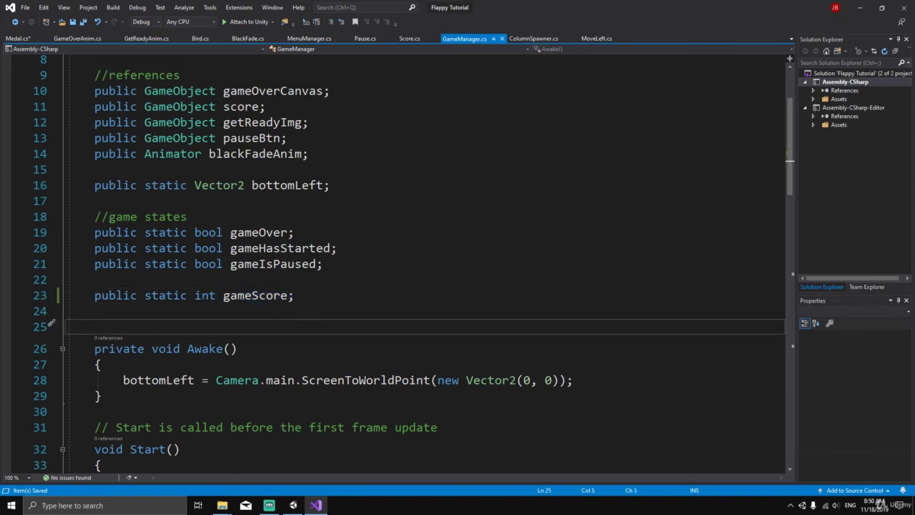
{"action": "left_click", "coordinate": [250, 295]}
{"action": "left_click", "coordinate": [94, 311]}
{"action": "double_click", "coordinate": [165, 295]}
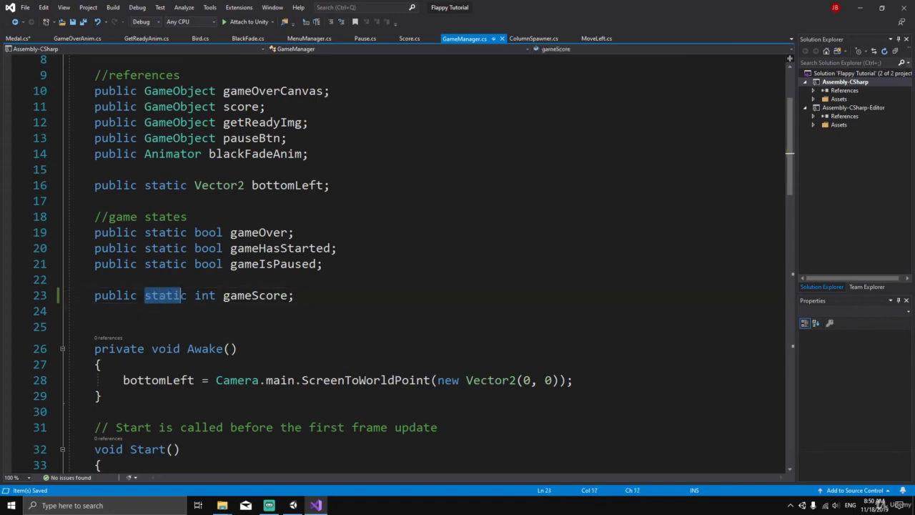
{"action": "left_click", "coordinate": [100, 311]}
{"action": "scroll", "coordinate": [52, 308], "scroll_direction": "up", "scroll_amount": 2}
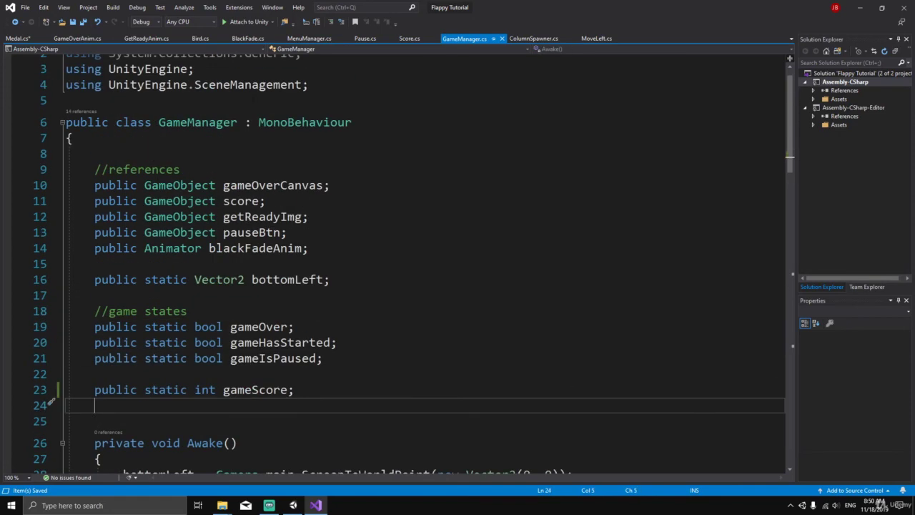
{"action": "scroll", "coordinate": [421, 261], "scroll_direction": "down", "scroll_amount": 3}
{"action": "scroll", "coordinate": [422, 286], "scroll_direction": "up", "scroll_amount": 3}
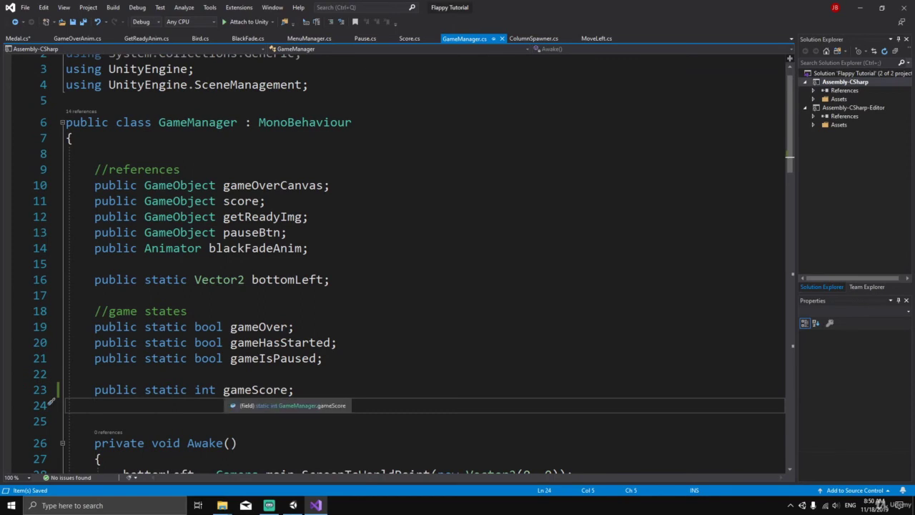
{"action": "left_click", "coordinate": [207, 123]}
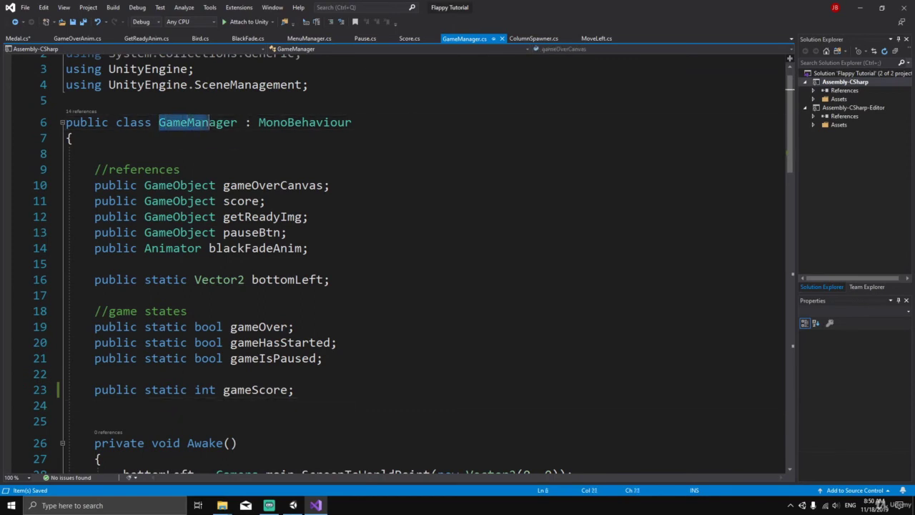
{"action": "double_click", "coordinate": [234, 122]}
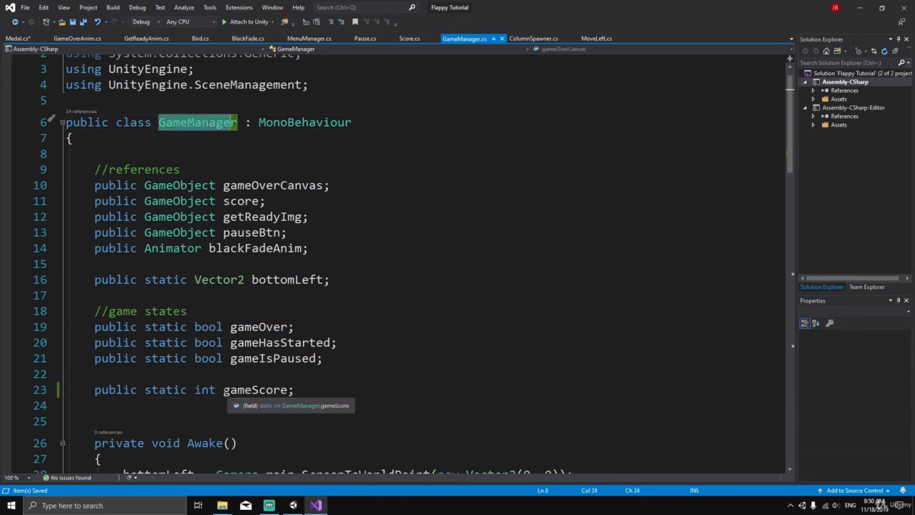
{"action": "double_click", "coordinate": [254, 390]}
{"action": "scroll", "coordinate": [422, 265], "scroll_direction": "down", "scroll_amount": 2}
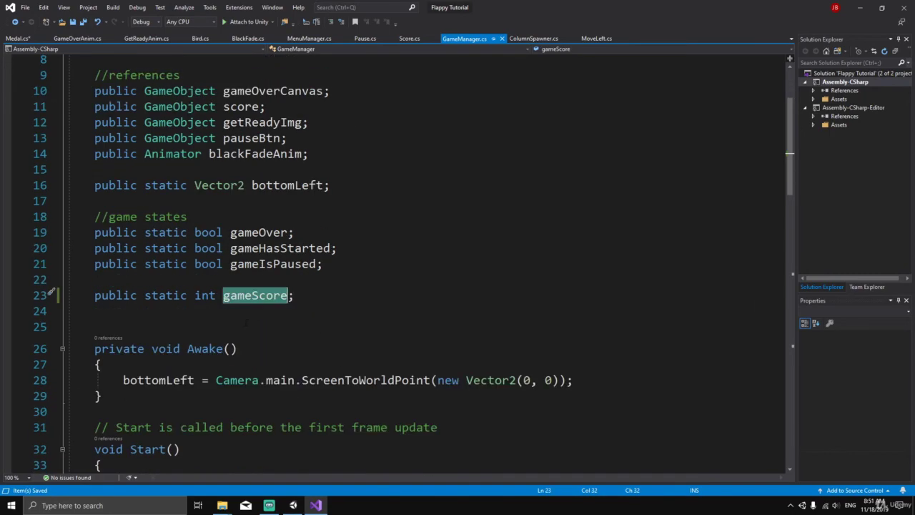
{"action": "scroll", "coordinate": [246, 324], "scroll_direction": "down", "scroll_amount": 3}
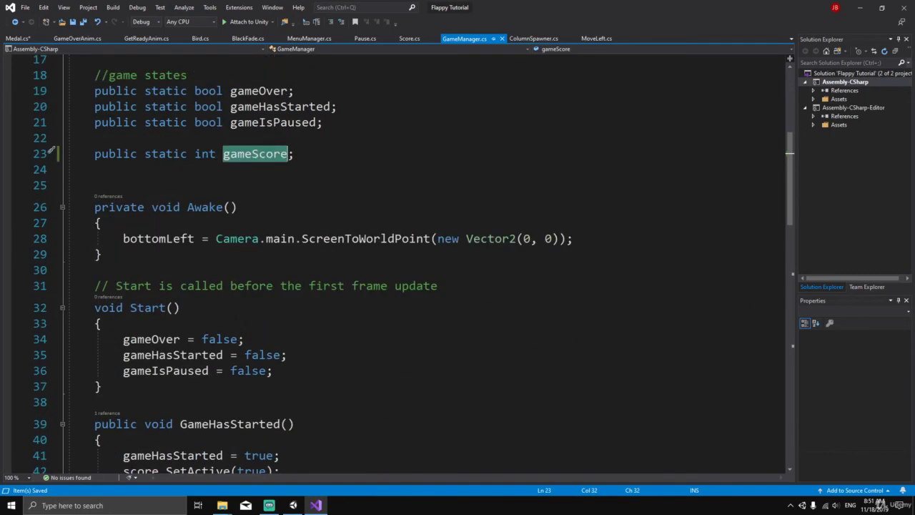
Step: Insert a blank line after gameOver = true; in GameManager's GameOver() method
{"action": "left_click", "coordinate": [184, 180]}
{"action": "scroll", "coordinate": [182, 183], "scroll_direction": "down", "scroll_amount": 3}
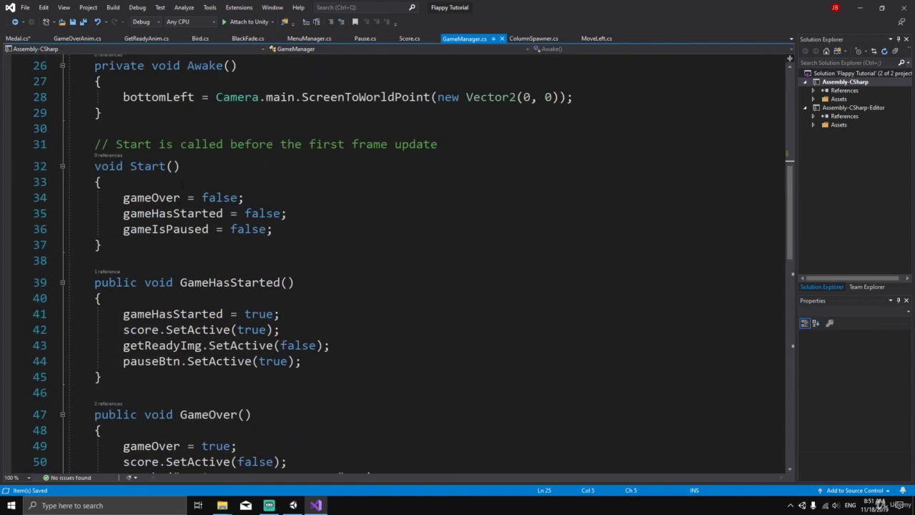
{"action": "scroll", "coordinate": [183, 185], "scroll_direction": "down", "scroll_amount": 3}
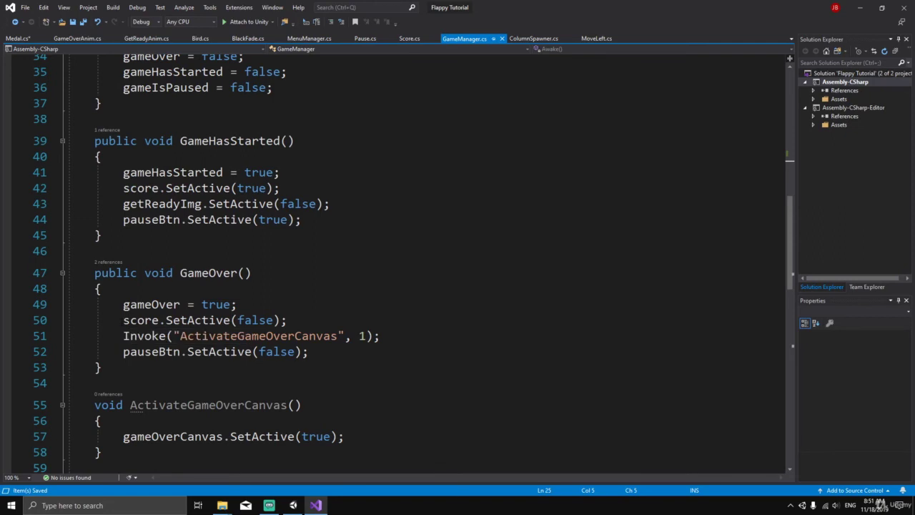
{"action": "left_click_drag", "start_coordinate": [123, 320], "coordinate": [166, 320]}
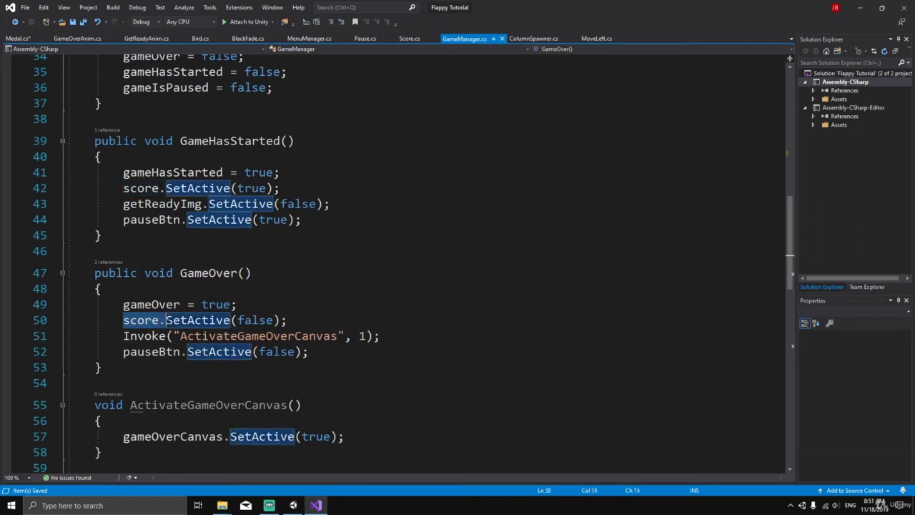
{"action": "key", "text": "End"}
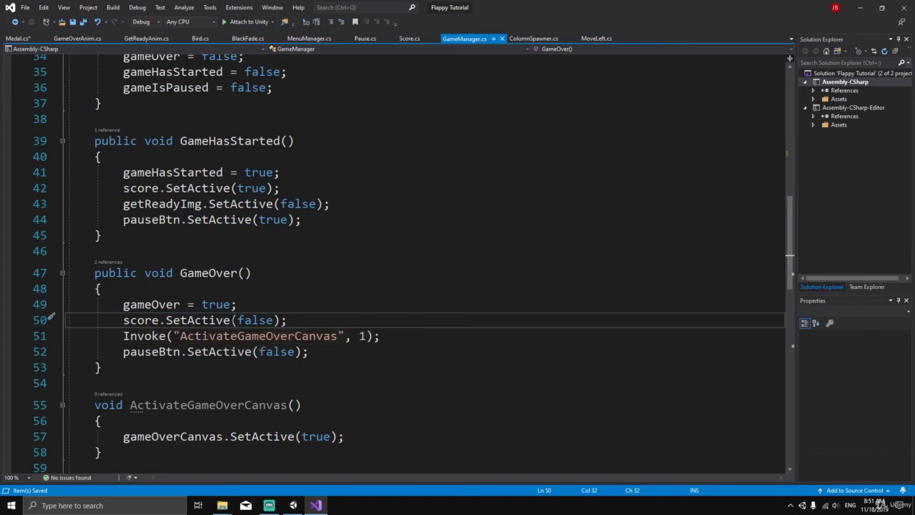
{"action": "left_click", "coordinate": [246, 305]}
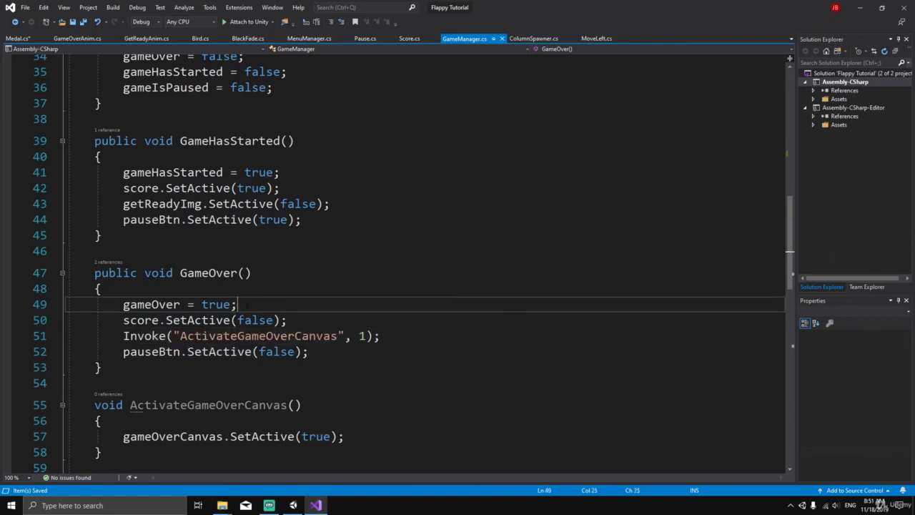
{"action": "key", "text": "Return"}
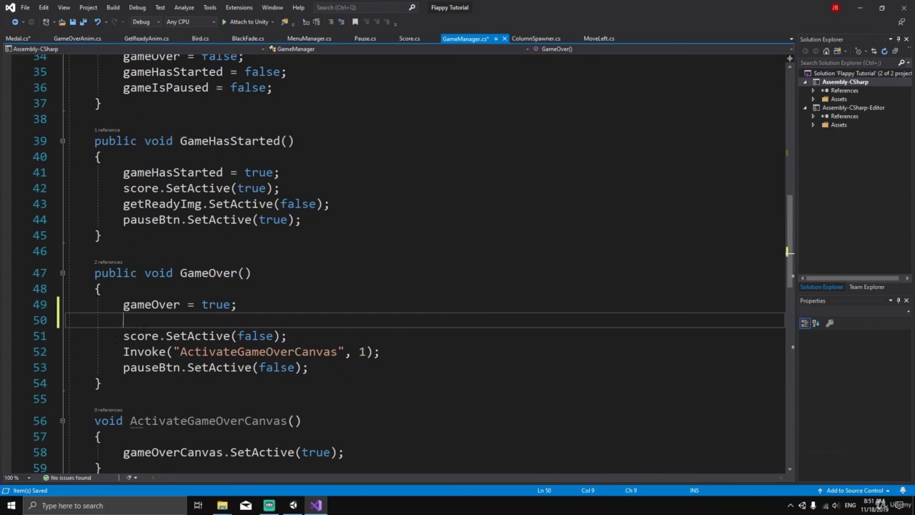
Step: In Score.cs, open blank lines right after the Start method
{"action": "left_click", "coordinate": [409, 38]}
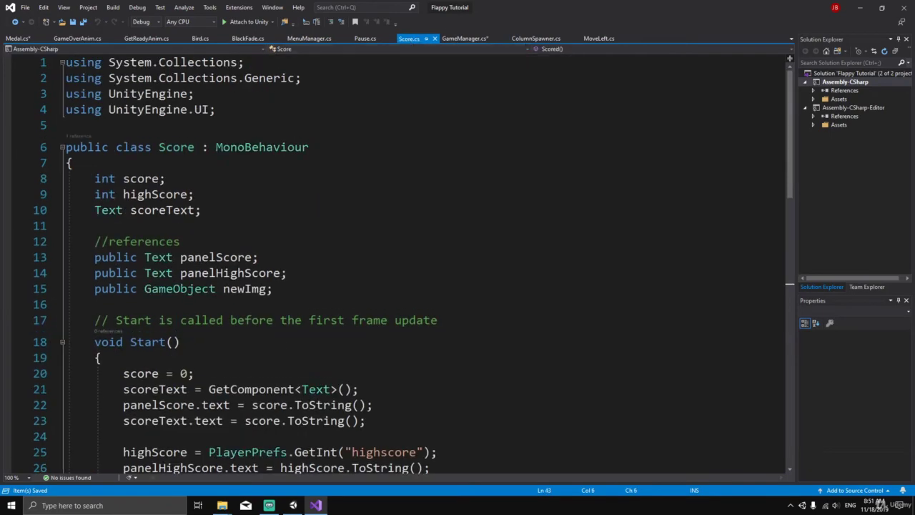
{"action": "left_click_drag", "start_coordinate": [91, 178], "coordinate": [166, 180]}
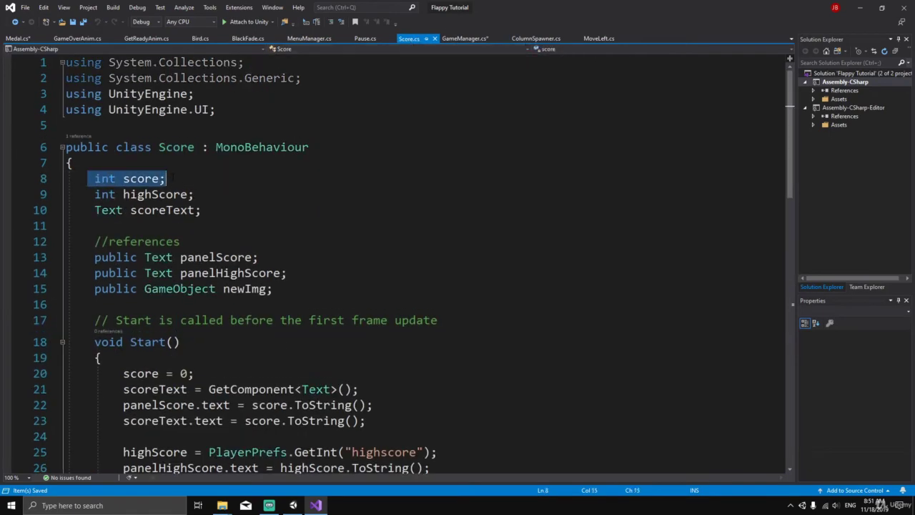
{"action": "scroll", "coordinate": [204, 204], "scroll_direction": "down", "scroll_amount": 6}
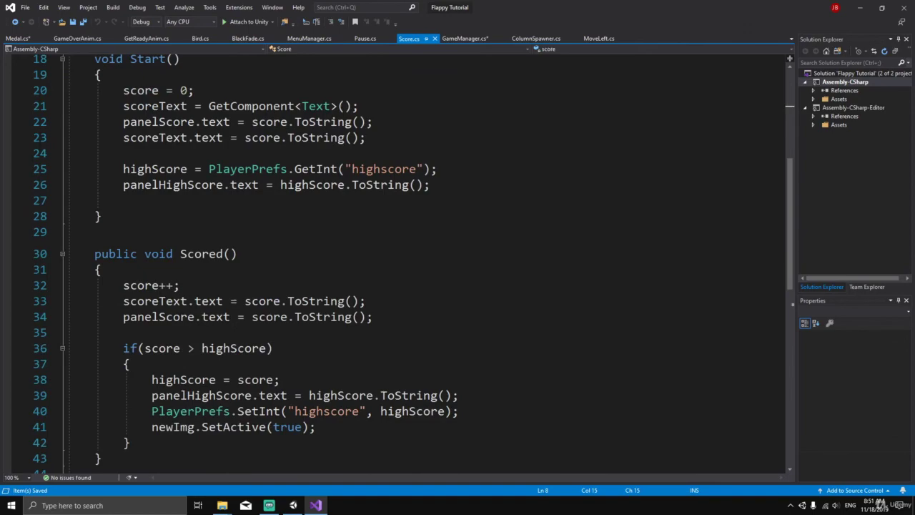
{"action": "scroll", "coordinate": [394, 257], "scroll_direction": "down", "scroll_amount": 4}
{"action": "scroll", "coordinate": [393, 258], "scroll_direction": "up", "scroll_amount": 5}
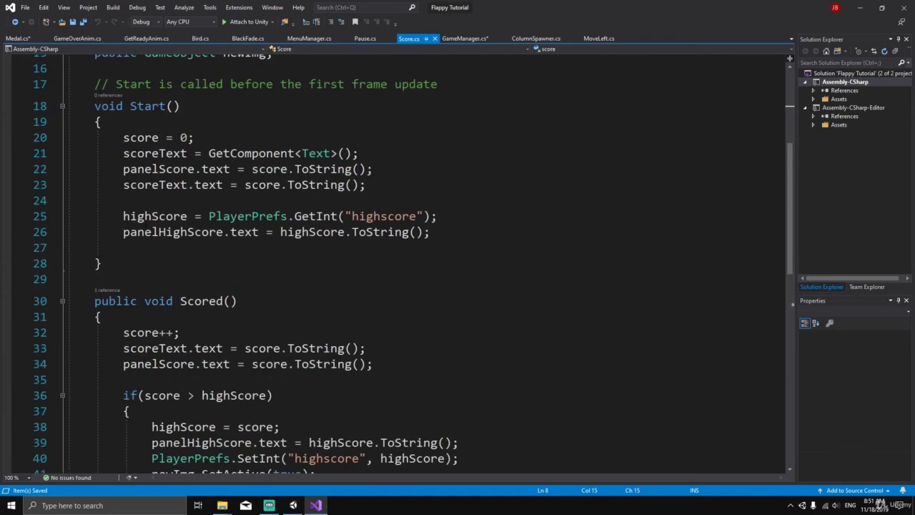
{"action": "scroll", "coordinate": [146, 224], "scroll_direction": "up", "scroll_amount": 5}
{"action": "scroll", "coordinate": [146, 224], "scroll_direction": "down", "scroll_amount": 7}
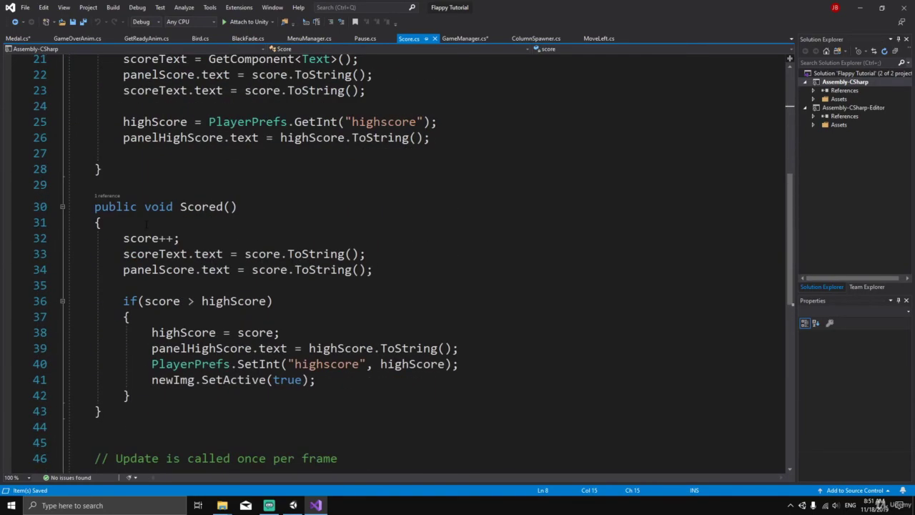
{"action": "left_click", "coordinate": [123, 172]}
{"action": "key", "text": "Return"}
{"action": "key", "text": "Return"}
Step: Add public int GetScore() { return score; } and save Score.cs
{"action": "type", "text": "pu"}
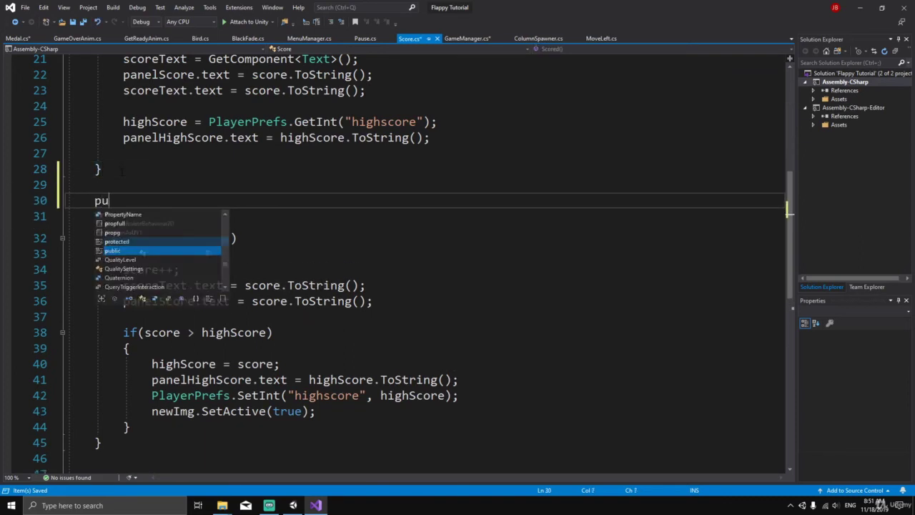
{"action": "type", "text": "blic"}
{"action": "key", "text": "BackSpace"}
{"action": "key", "text": "BackSpace"}
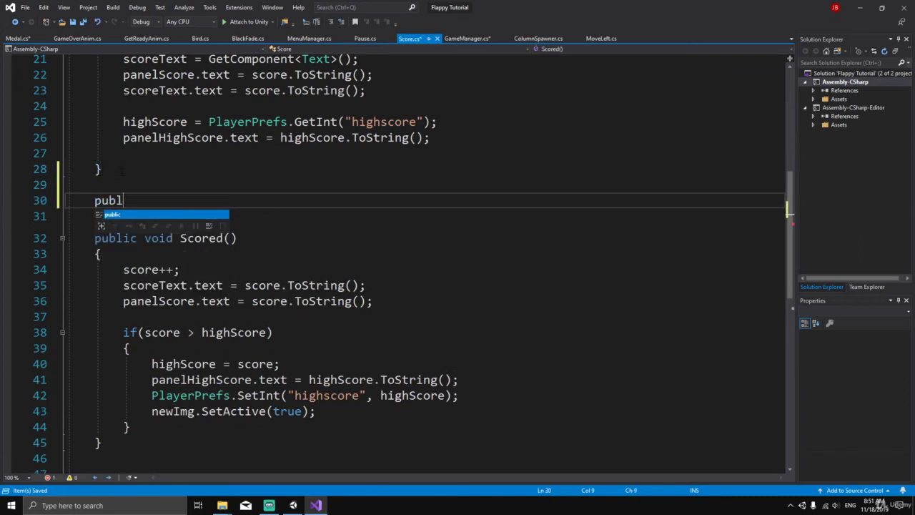
{"action": "type", "text": "ic int"}
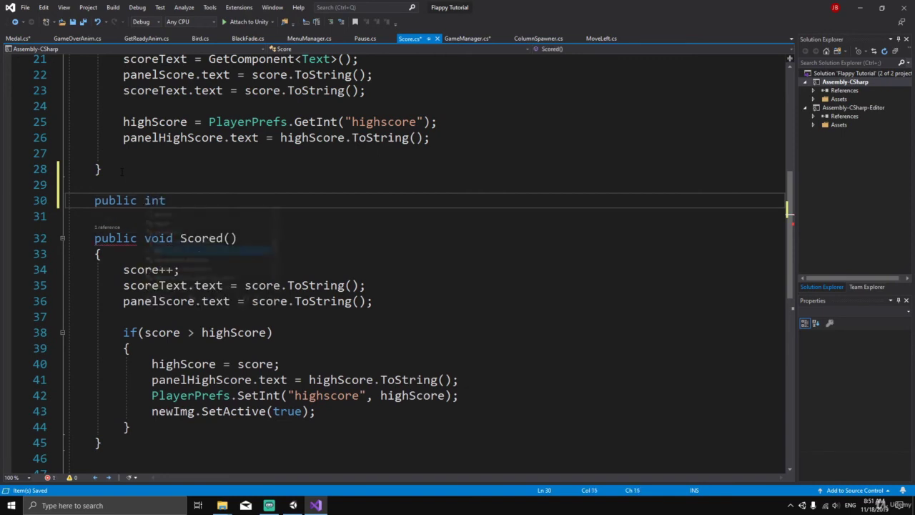
{"action": "type", "text": " GetSc"}
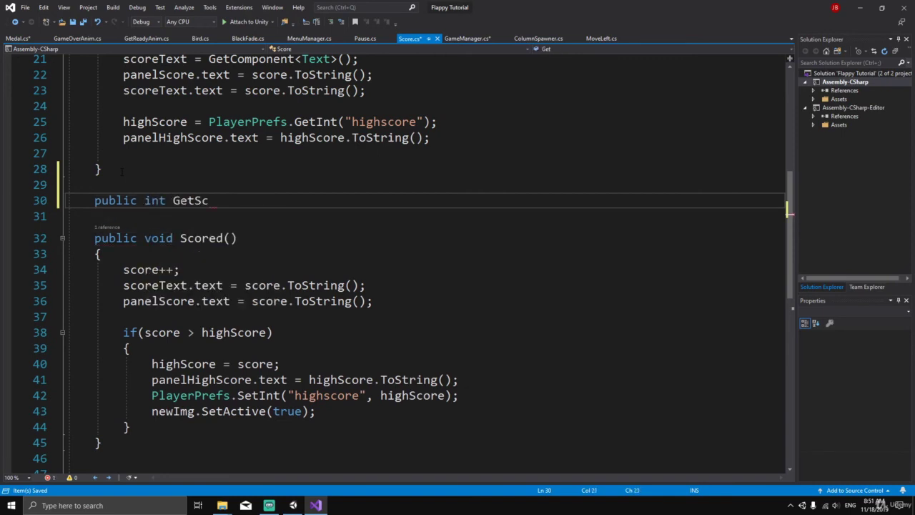
{"action": "type", "text": "ore() {"}
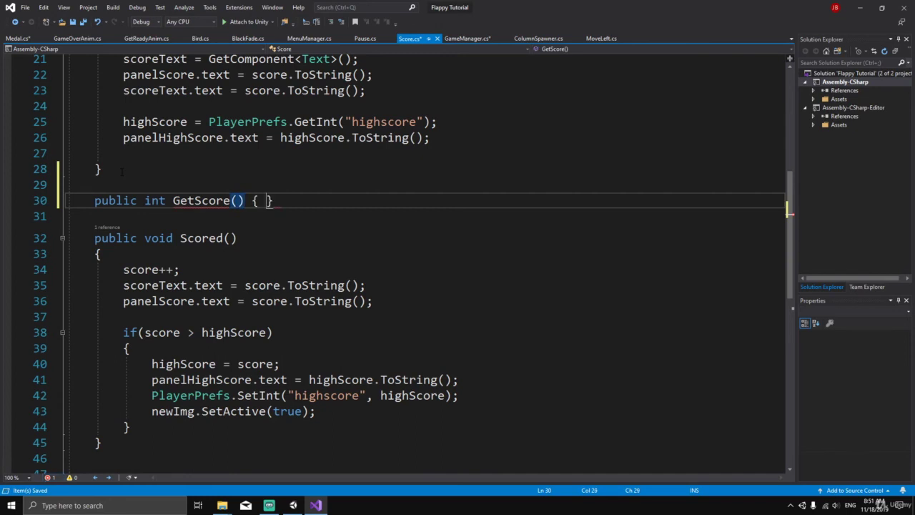
{"action": "key", "text": "Return"}
{"action": "type", "text": "return "}
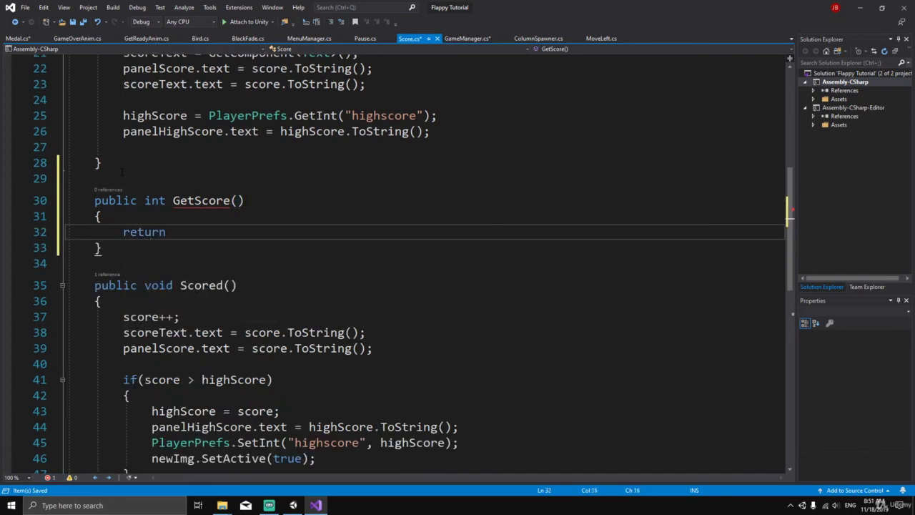
{"action": "type", "text": "score;"}
{"action": "key", "text": "ctrl+s"}
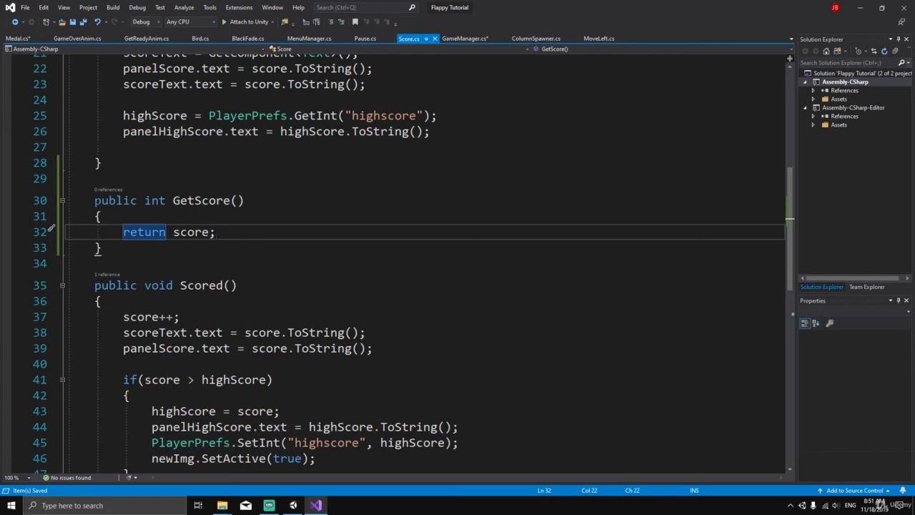
{"action": "left_click_drag", "start_coordinate": [55, 200], "coordinate": [55, 256]}
{"action": "left_click", "coordinate": [55, 257]}
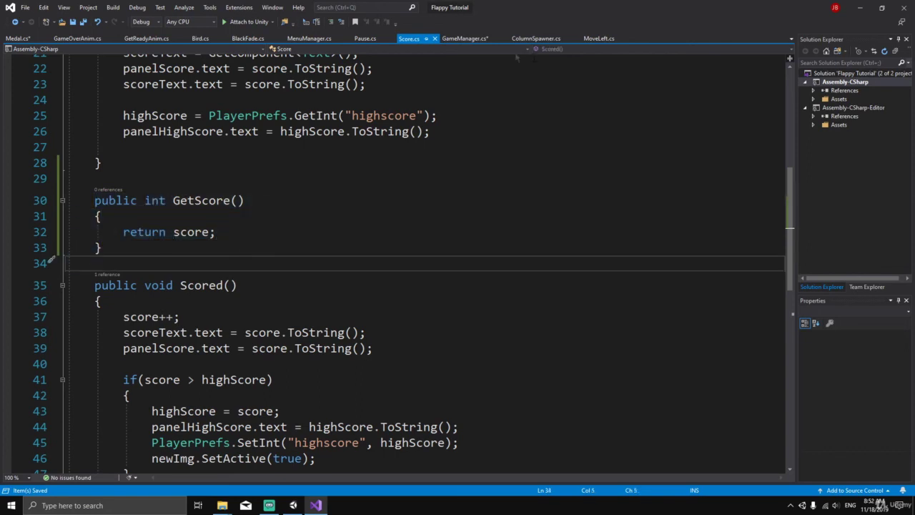
Step: Back in GameManager.cs, begin line 50 and check that score is a GameObject field
{"action": "left_click", "coordinate": [463, 39]}
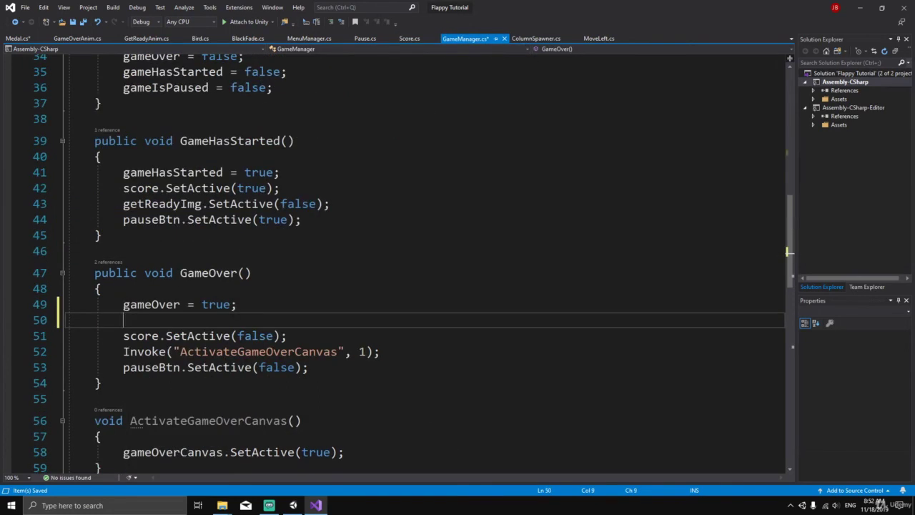
{"action": "type", "text": "score"}
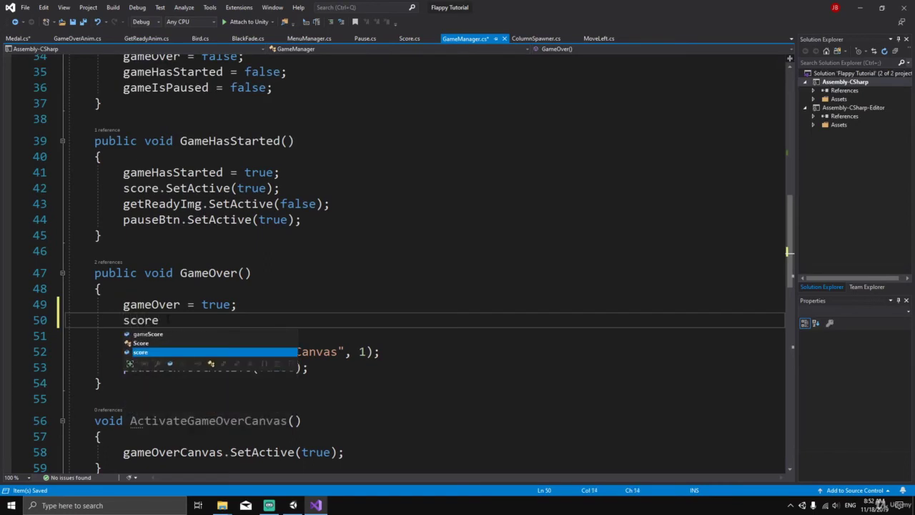
{"action": "type", "text": ".Get"}
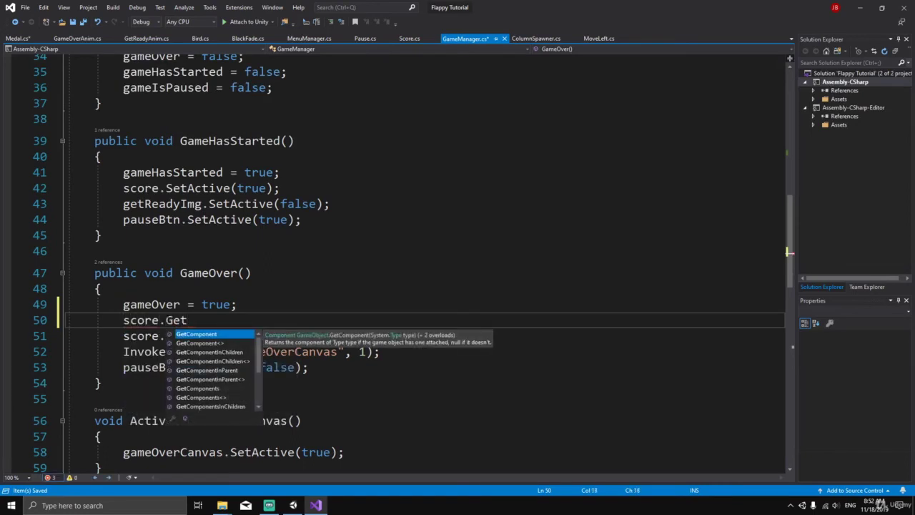
{"action": "key", "text": "BackSpace"}
{"action": "key", "text": "BackSpace"}
{"action": "key", "text": "BackSpace"}
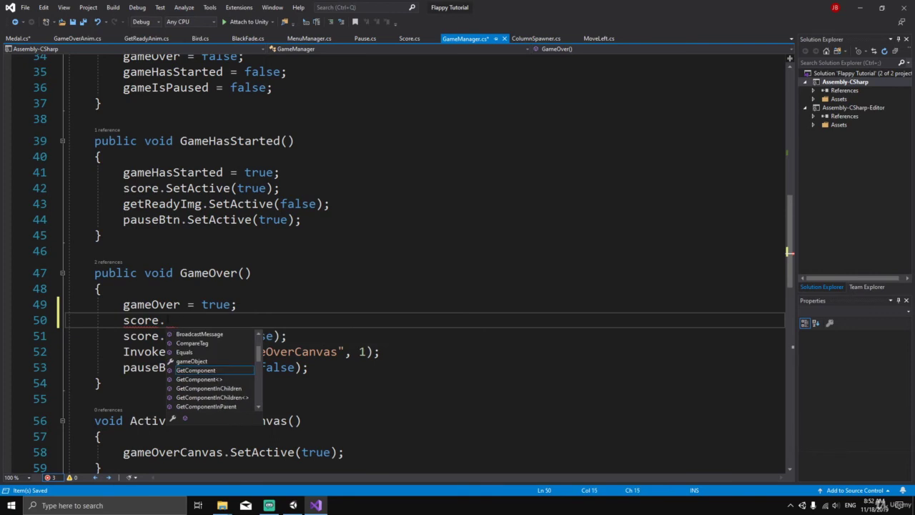
{"action": "key", "text": "BackSpace"}
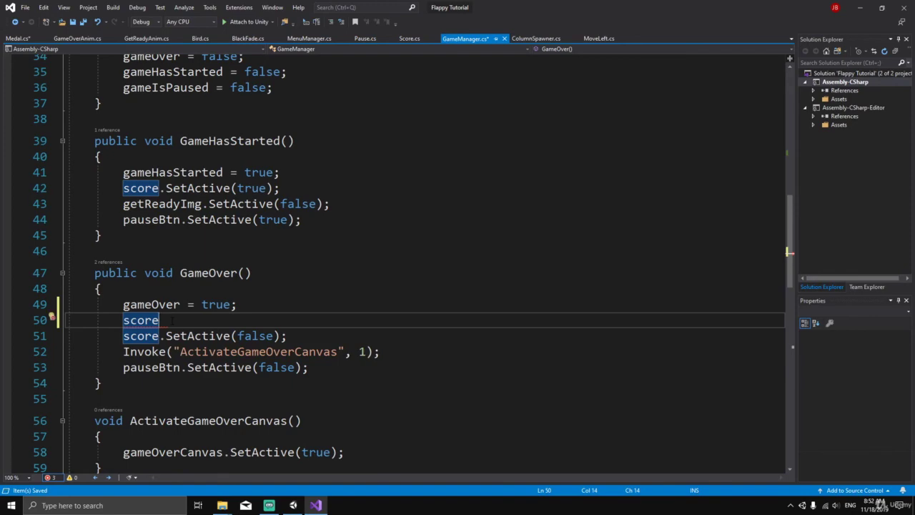
{"action": "scroll", "coordinate": [172, 321], "scroll_direction": "up", "scroll_amount": 11}
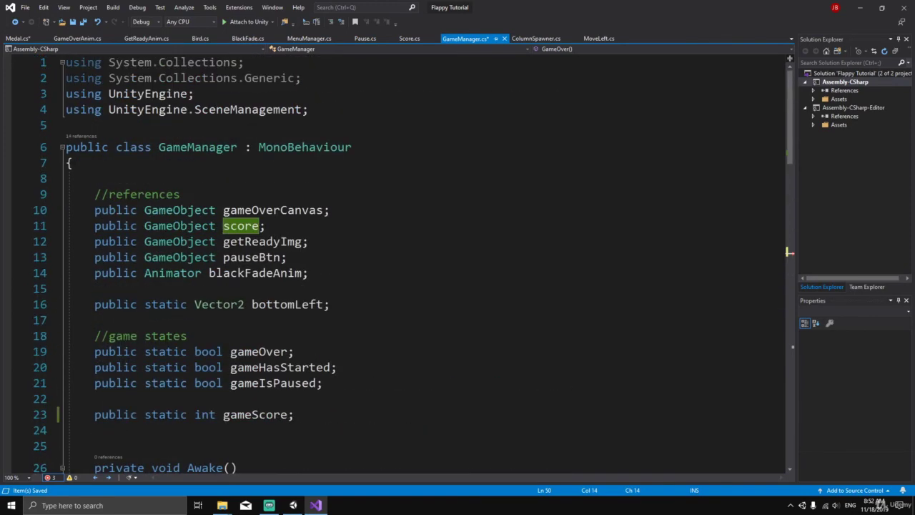
{"action": "left_click", "coordinate": [268, 226]}
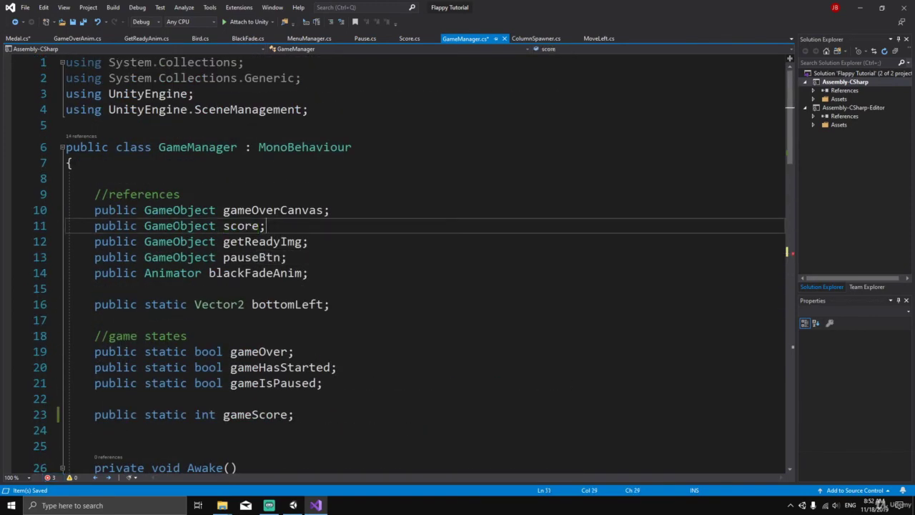
{"action": "double_click", "coordinate": [179, 226]}
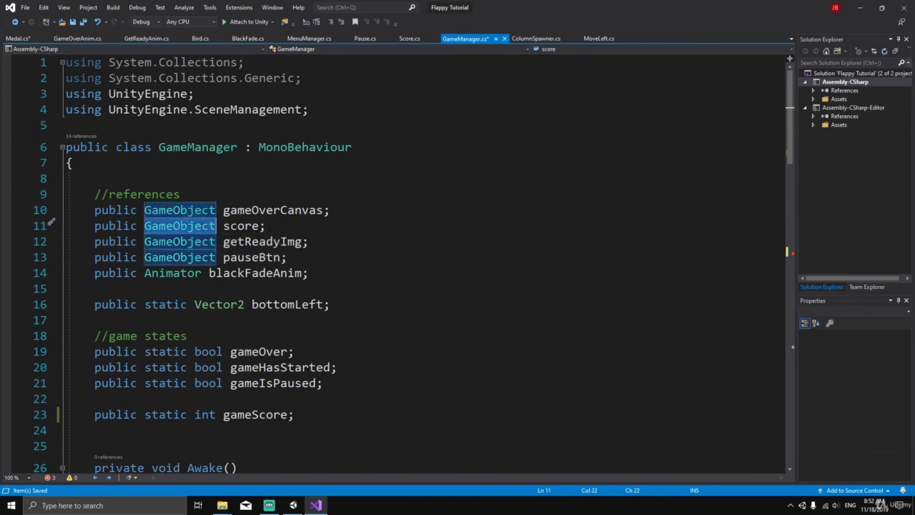
{"action": "left_click", "coordinate": [280, 226]}
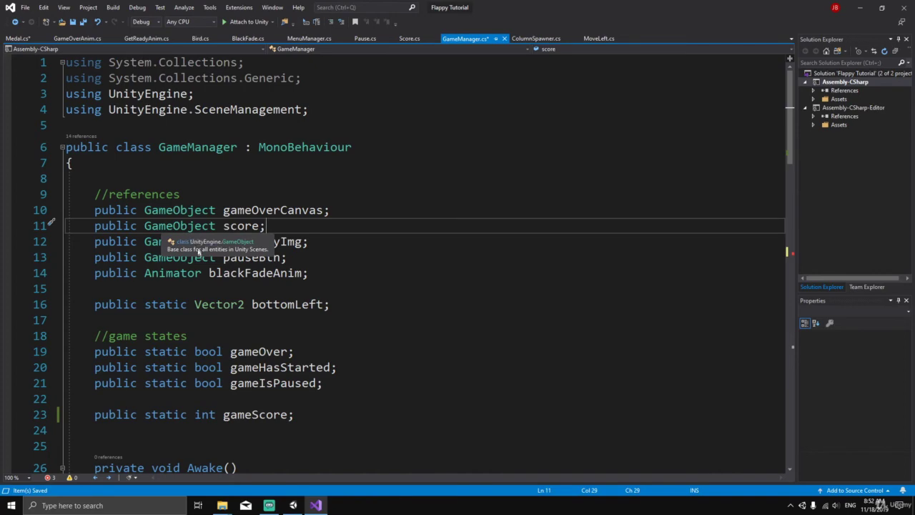
{"action": "scroll", "coordinate": [200, 244], "scroll_direction": "down", "scroll_amount": 7}
{"action": "scroll", "coordinate": [401, 258], "scroll_direction": "down", "scroll_amount": 2}
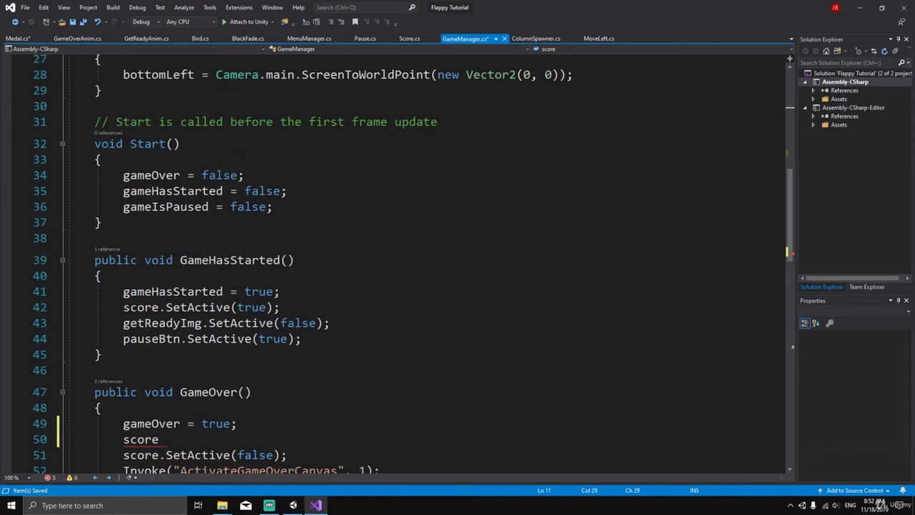
{"action": "scroll", "coordinate": [163, 416], "scroll_direction": "down", "scroll_amount": 2}
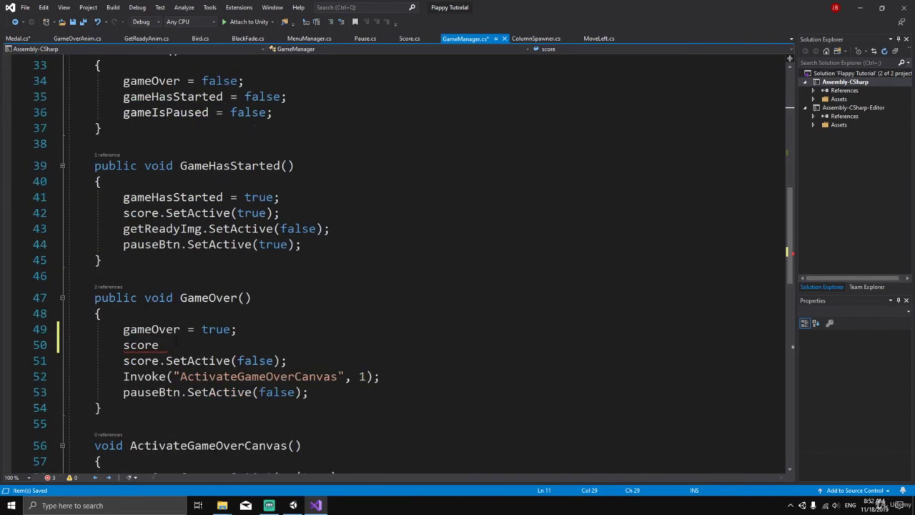
{"action": "left_click", "coordinate": [172, 345]}
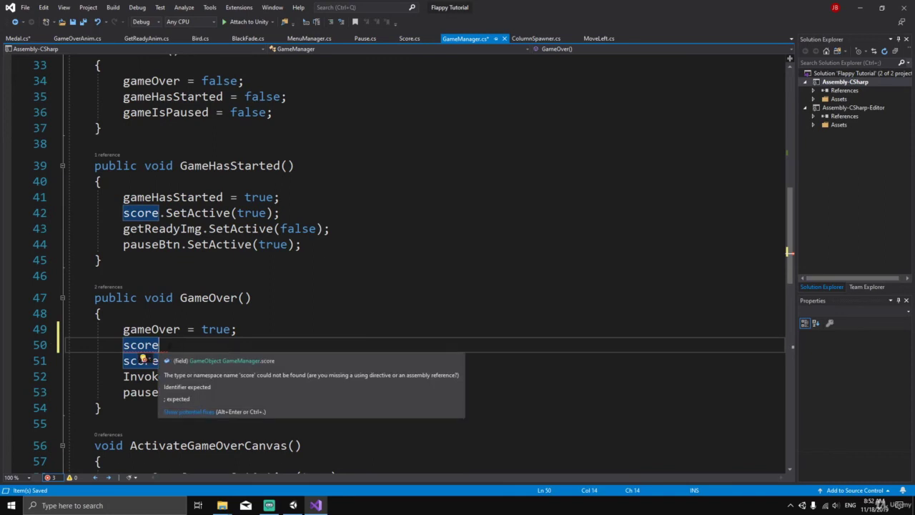
Step: Complete line 50 as score.GetComponent<Score>().GetScore(); and place the caret before score
{"action": "type", "text": "."}
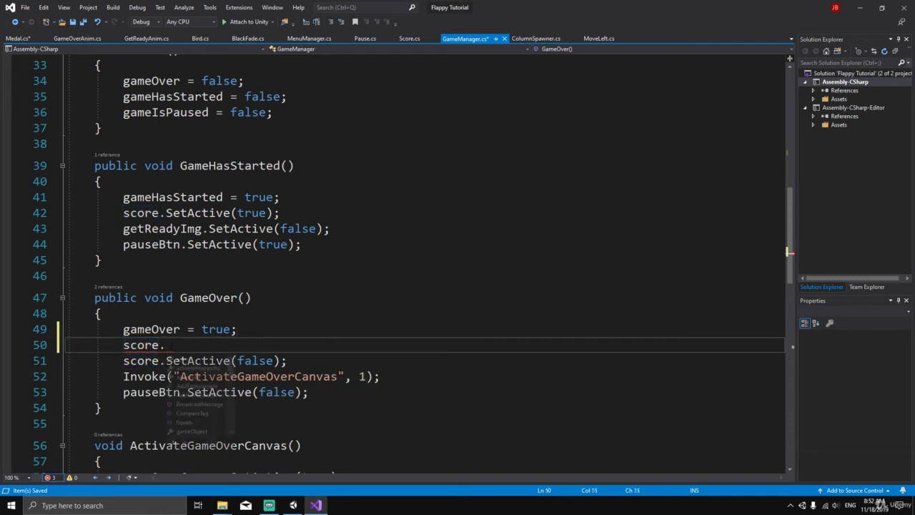
{"action": "type", "text": "get"}
{"action": "key", "text": "Tab"}
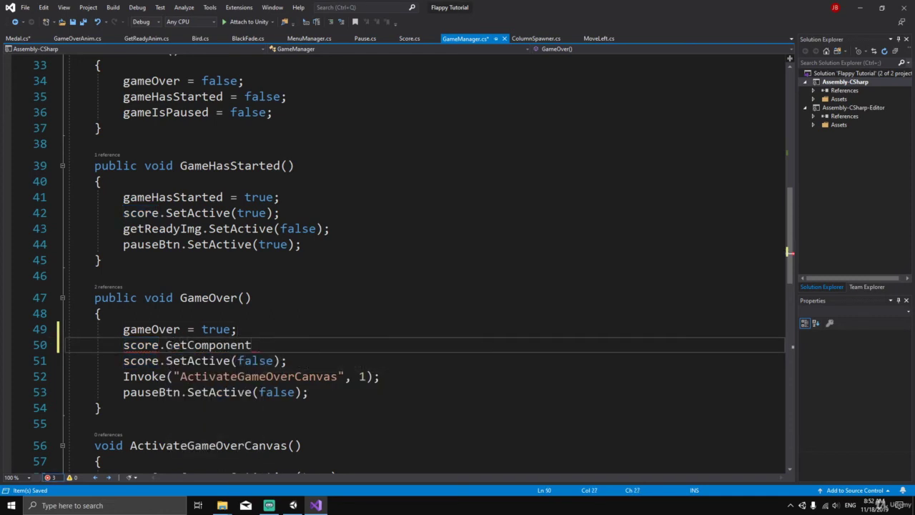
{"action": "type", "text": "<Score>("}
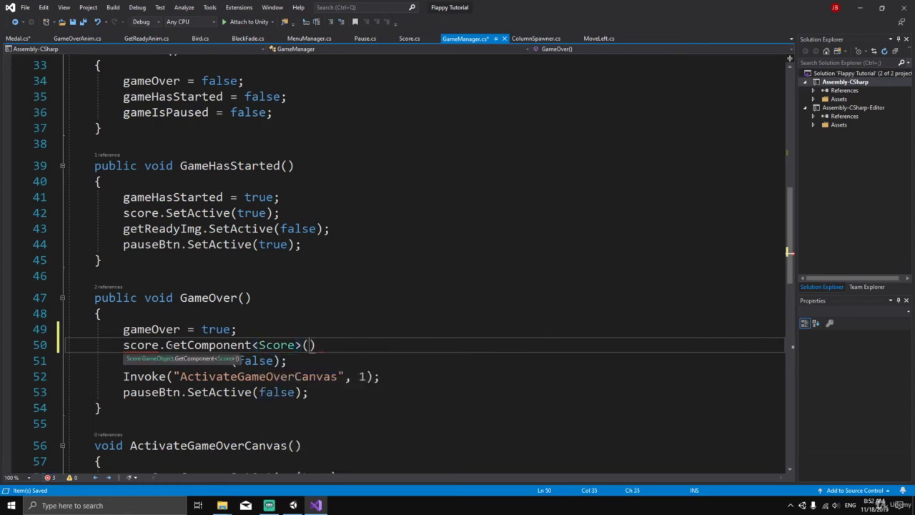
{"action": "type", "text": ")"}
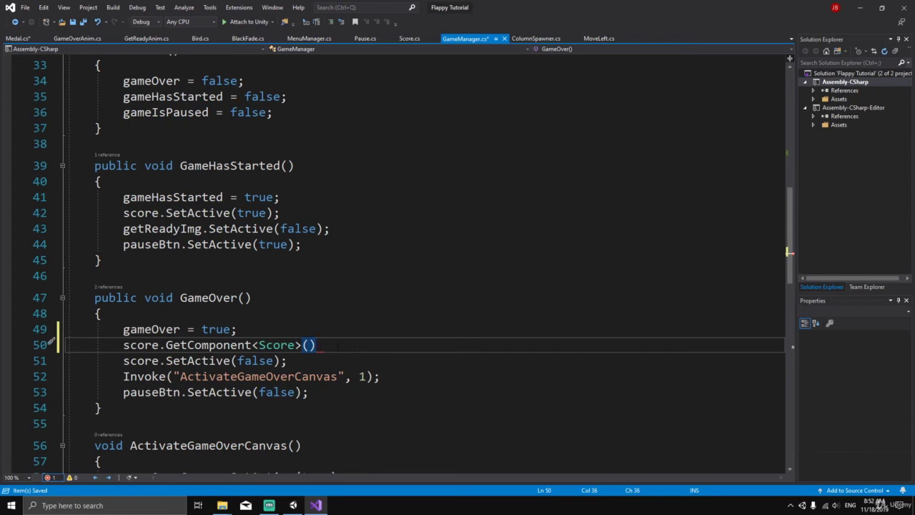
{"action": "type", "text": "."}
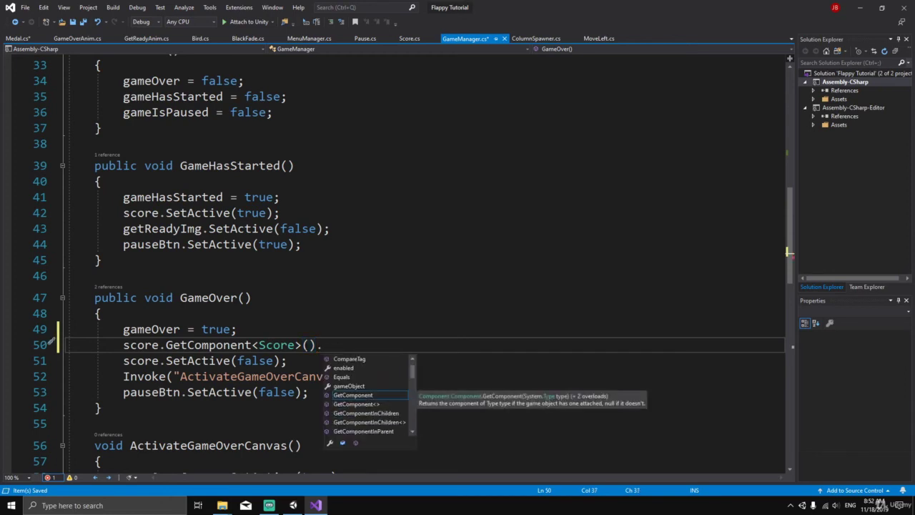
{"action": "type", "text": "Get"}
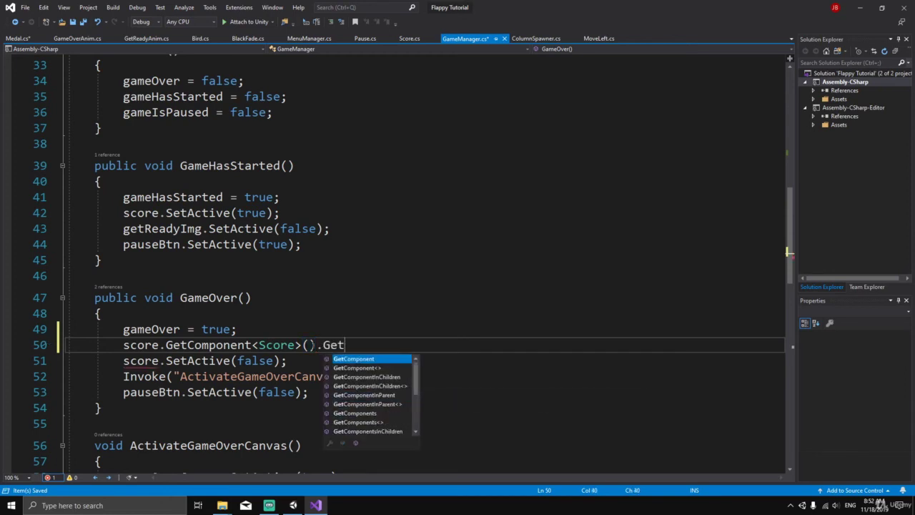
{"action": "type", "text": "Score"}
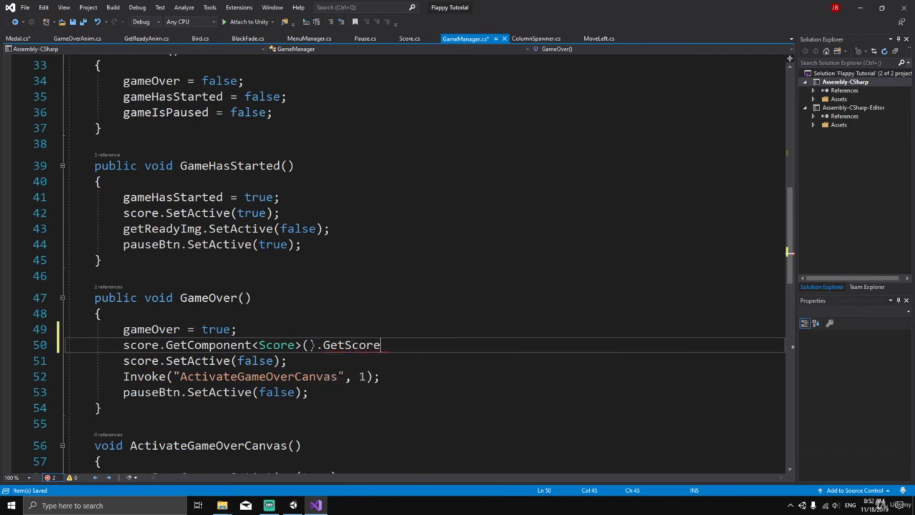
{"action": "type", "text": "();"}
{"action": "key", "text": "Home"}
{"action": "key", "text": "ctrl+shift+Right"}
{"action": "key", "text": "ctrl+shift+Right"}
{"action": "key", "text": "ctrl+shift+Right"}
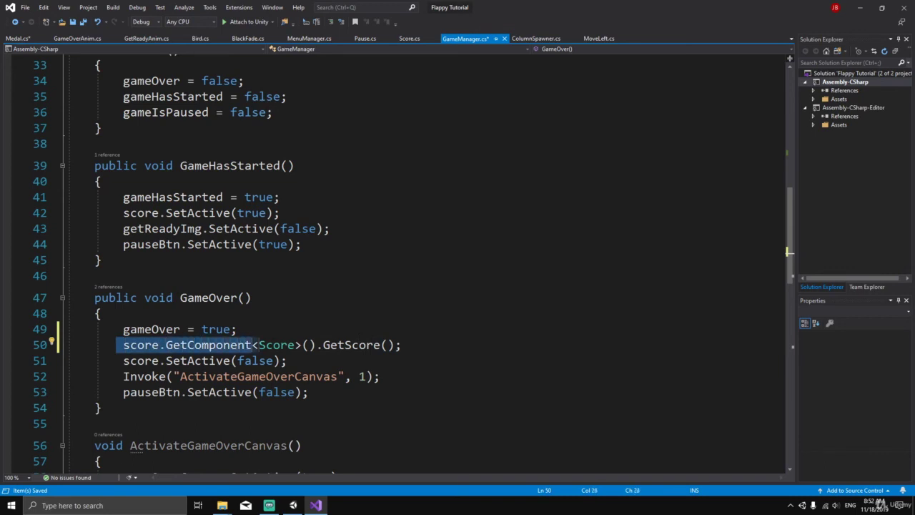
{"action": "key", "text": "ctrl+shift+Right"}
{"action": "key", "text": "ctrl+shift+Right"}
{"action": "key", "text": "ctrl+shift+Right"}
{"action": "key", "text": "ctrl+shift+Right"}
{"action": "key", "text": "ctrl+shift+Right"}
{"action": "key", "text": "ctrl+shift+Right"}
{"action": "key", "text": "Down"}
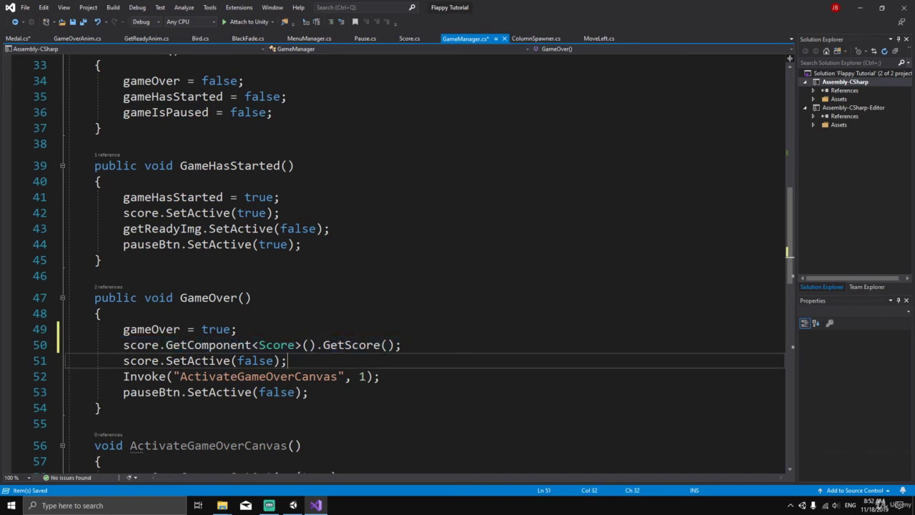
{"action": "key", "text": "Up"}
{"action": "key", "text": "Home"}
{"action": "key", "text": "ctrl+shift+Right"}
{"action": "key", "text": "ctrl+shift+Right"}
{"action": "key", "text": "ctrl+shift+Right"}
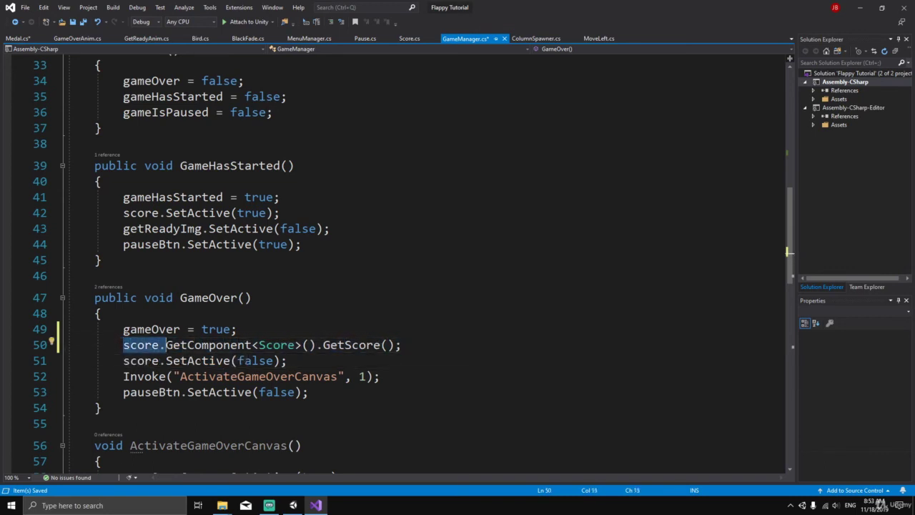
{"action": "key", "text": "Down"}
{"action": "key", "text": "End"}
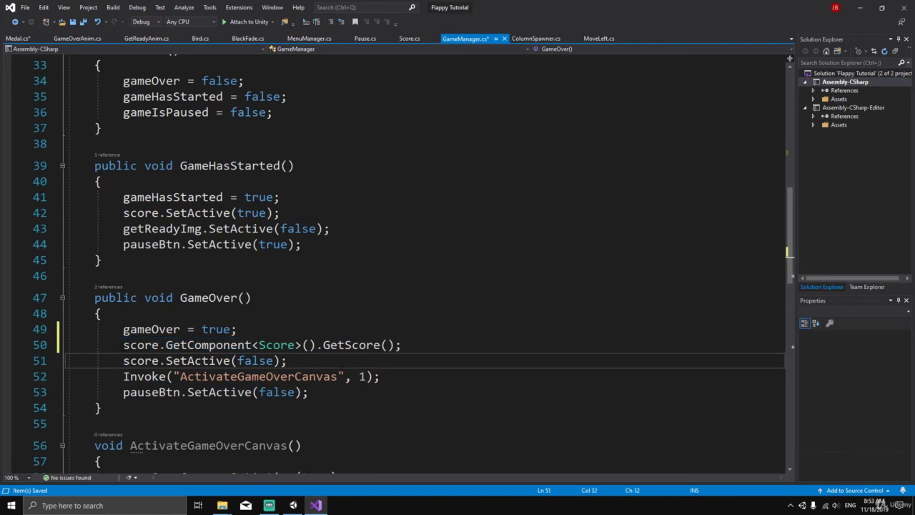
{"action": "key", "text": "Up"}
{"action": "key", "text": "Home"}
{"action": "key", "text": "ctrl+shift+Right"}
{"action": "key", "text": "ctrl+shift+Right"}
{"action": "key", "text": "ctrl+shift+Right"}
{"action": "key", "text": "ctrl+shift+Right"}
{"action": "key", "text": "ctrl+shift+Right"}
{"action": "key", "text": "ctrl+shift+Right"}
{"action": "key", "text": "ctrl+shift+Right"}
{"action": "key", "text": "ctrl+shift+Right"}
{"action": "key", "text": "Down"}
{"action": "key", "text": "End"}
{"action": "key", "text": "Up"}
{"action": "key", "text": "Home"}
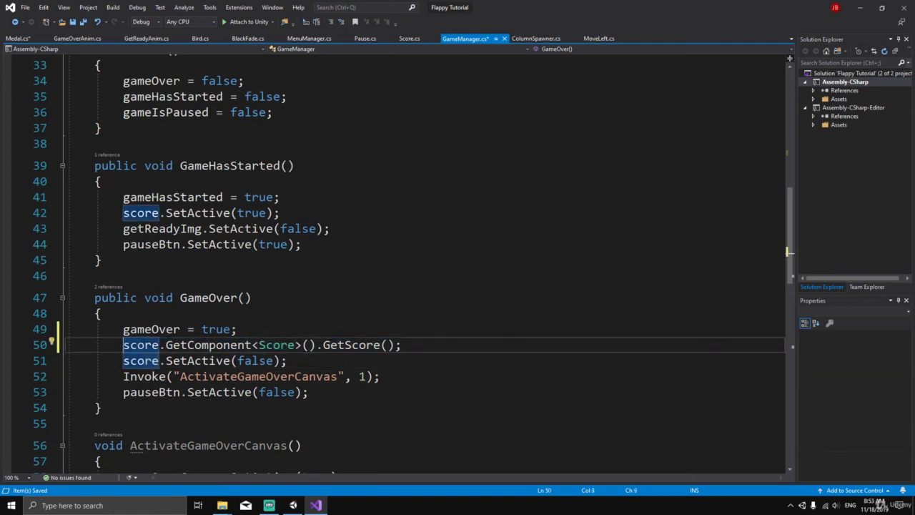
{"action": "key", "text": "ctrl+Right"}
{"action": "key", "text": "ctrl+Right"}
{"action": "key", "text": "ctrl+Right"}
{"action": "key", "text": "ctrl+Right"}
{"action": "key", "text": "Home"}
{"action": "key", "text": "Left"}
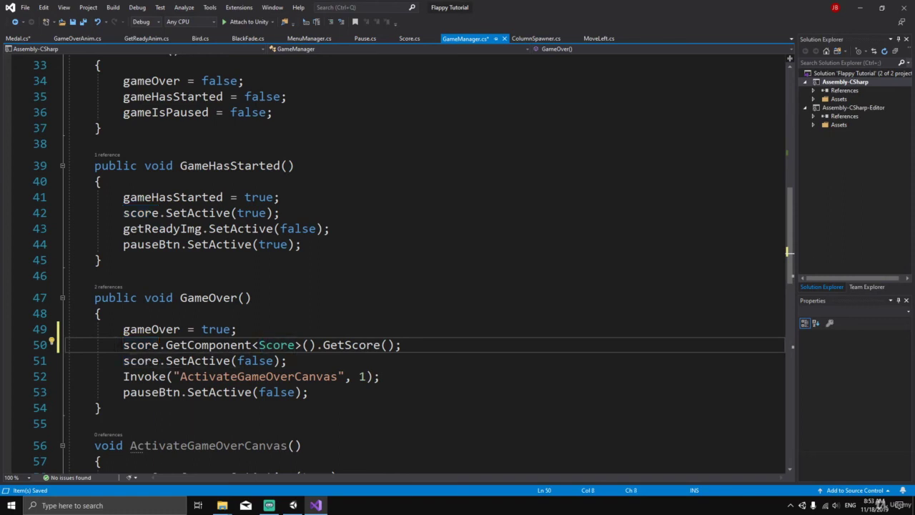
Step: Prefix line 50 with gameScore =, fix its indentation, and save GameManager.cs
{"action": "type", "text": "gameScore"}
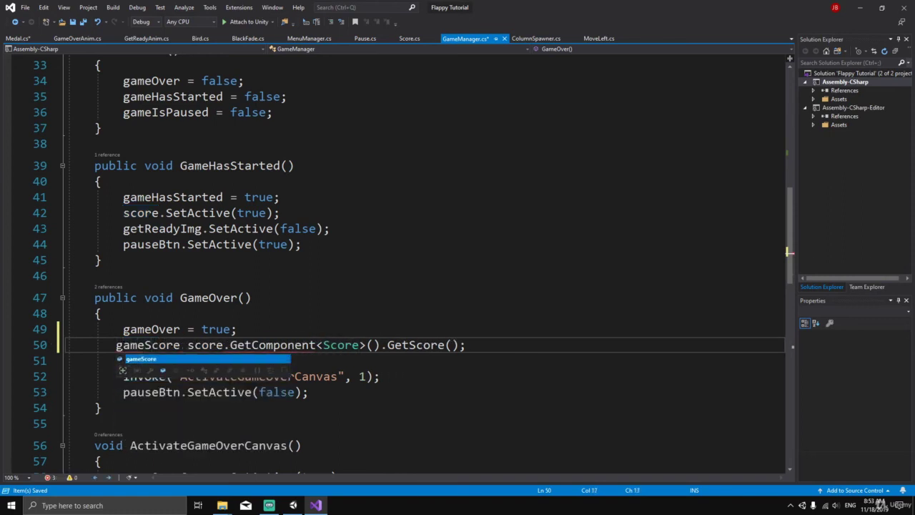
{"action": "type", "text": " ="}
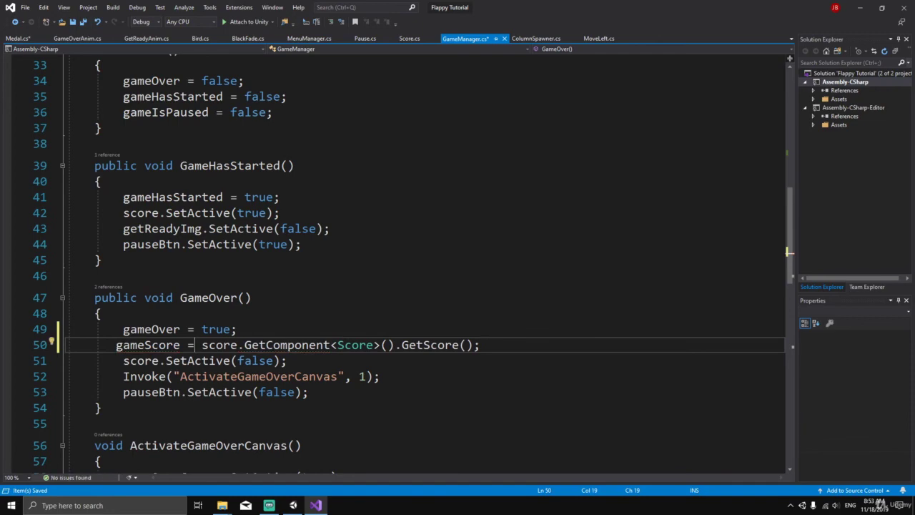
{"action": "key", "text": "Home"}
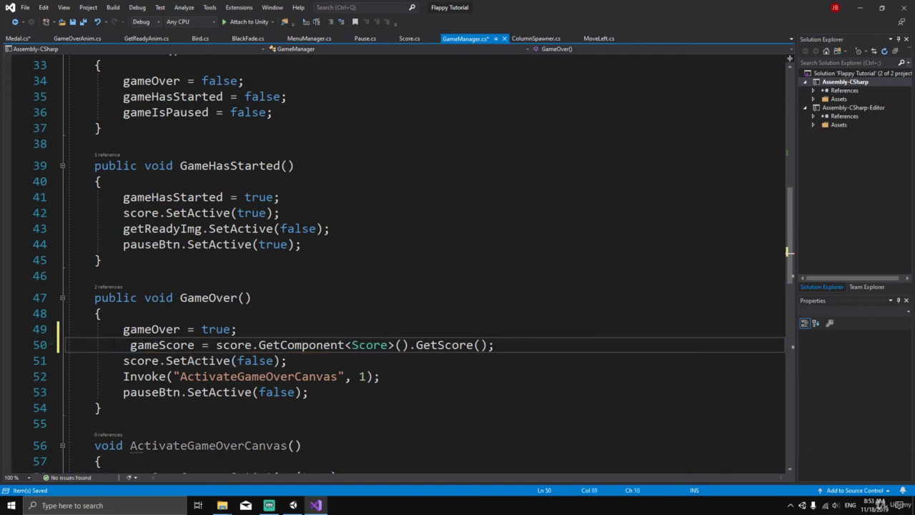
{"action": "key", "text": "BackSpace"}
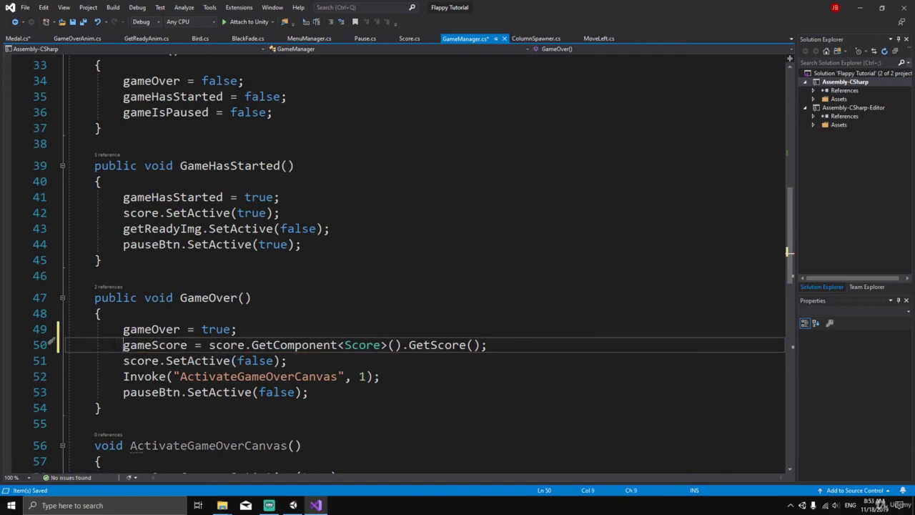
{"action": "scroll", "coordinate": [270, 289], "scroll_direction": "up", "scroll_amount": 10}
{"action": "scroll", "coordinate": [270, 289], "scroll_direction": "down", "scroll_amount": 3}
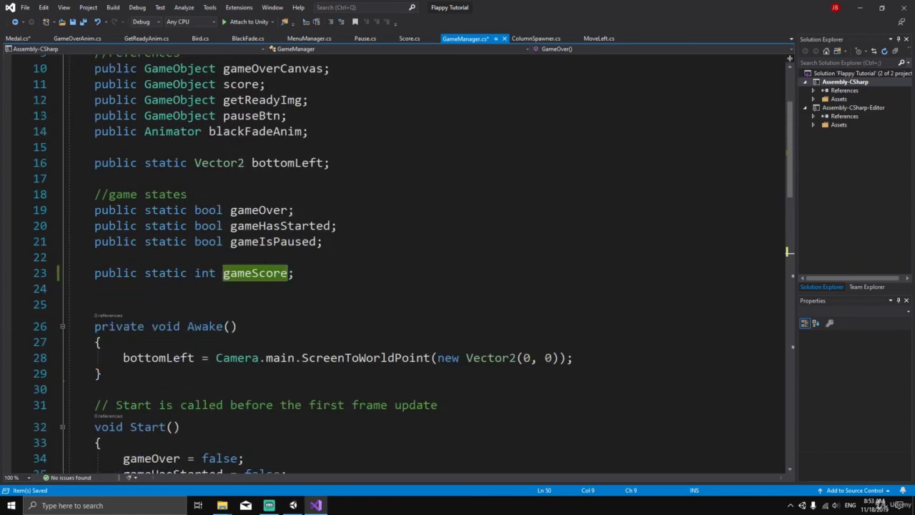
{"action": "scroll", "coordinate": [270, 289], "scroll_direction": "down", "scroll_amount": 9}
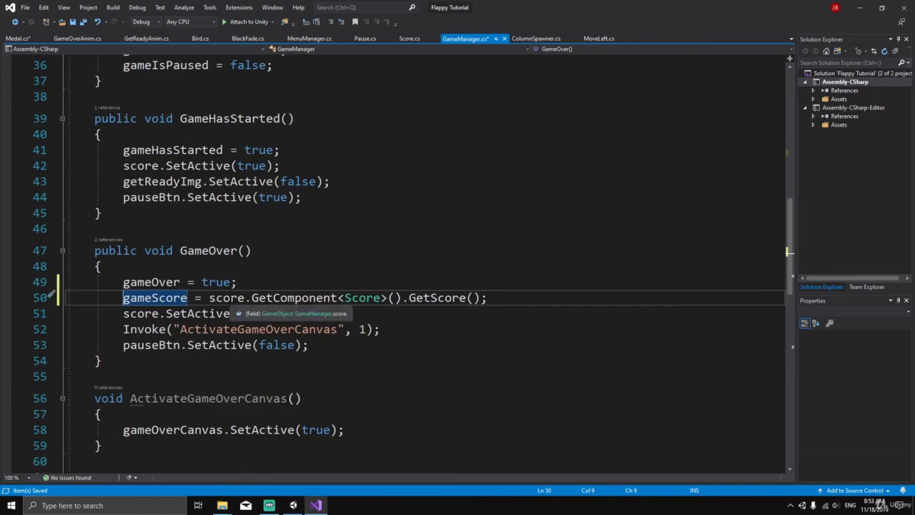
{"action": "left_click_drag", "start_coordinate": [209, 297], "coordinate": [488, 297]}
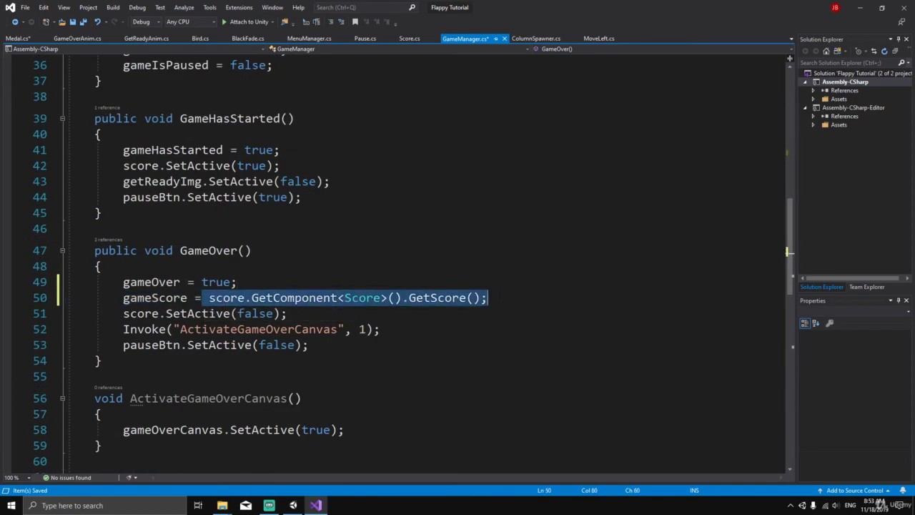
{"action": "left_click", "coordinate": [462, 329]}
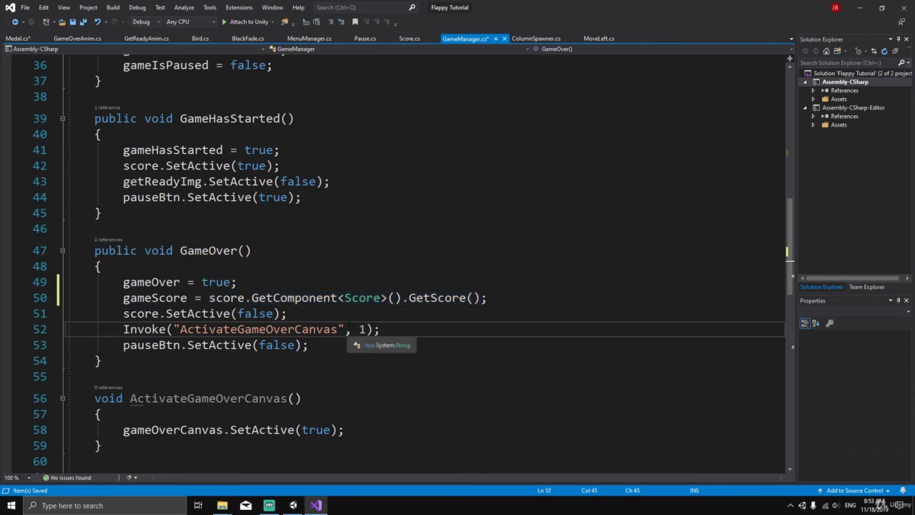
{"action": "key", "text": "ctrl+s"}
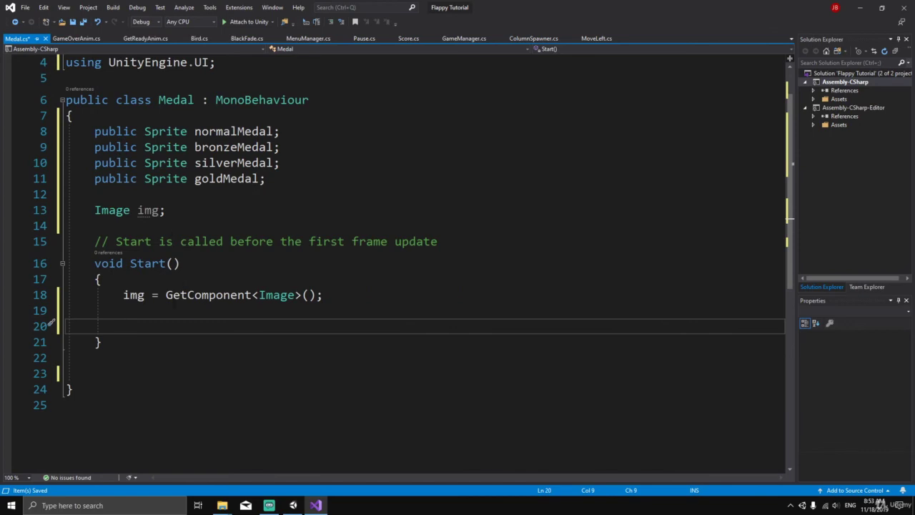
Step: Add int gameScore = GameManager.gameScore; above a new if statement in Start()
{"action": "type", "text": "if("}
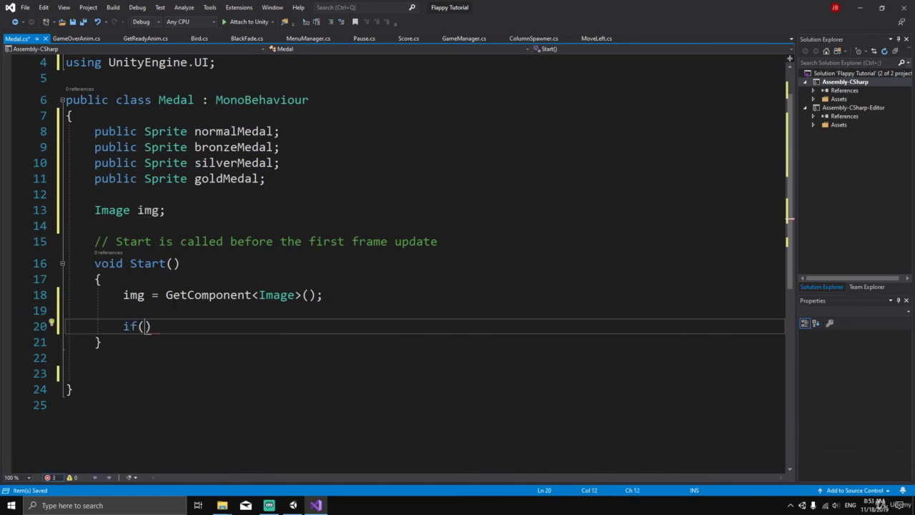
{"action": "left_click", "coordinate": [340, 299]}
{"action": "key", "text": "Return"}
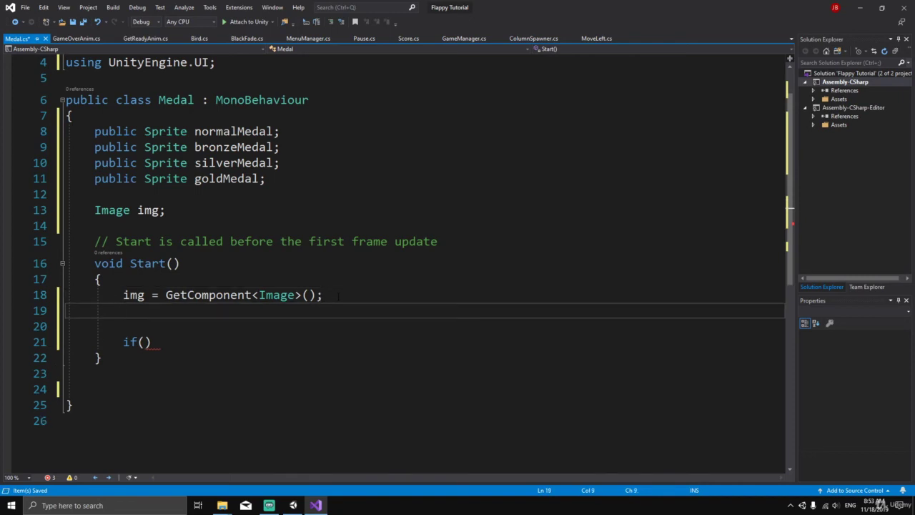
{"action": "type", "text": "int ga"}
{"action": "type", "text": "meScore ="}
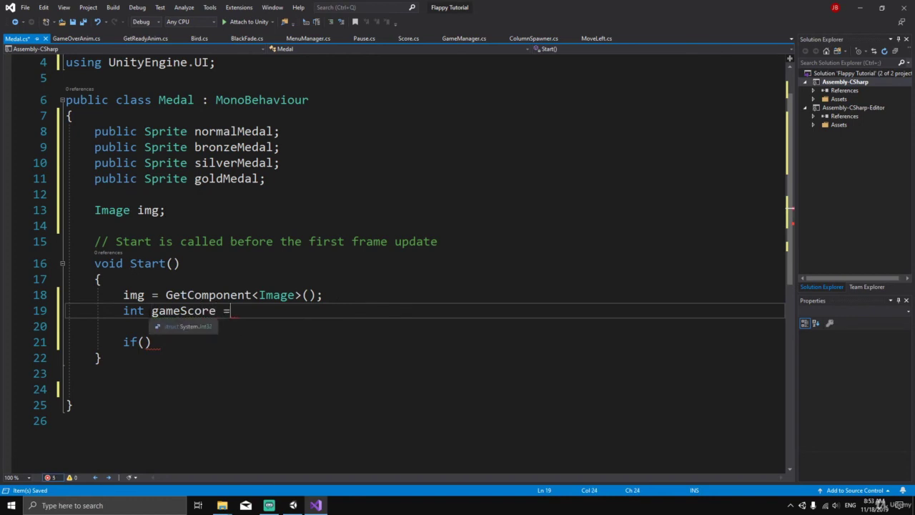
{"action": "left_click", "coordinate": [208, 310]}
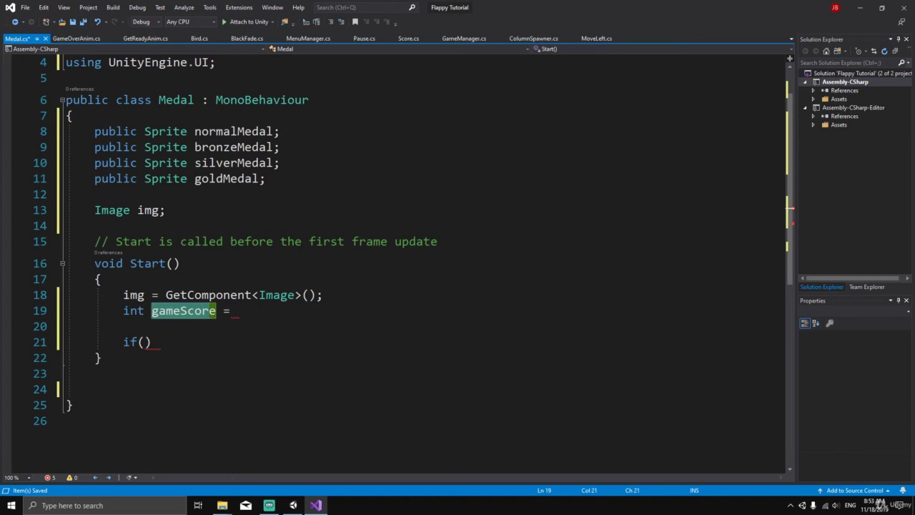
{"action": "left_click", "coordinate": [269, 310]}
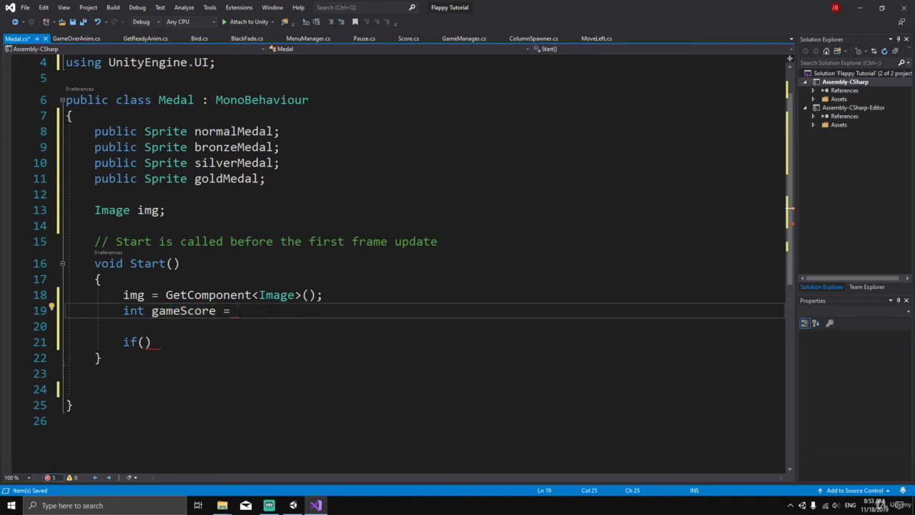
{"action": "type", "text": "Game"}
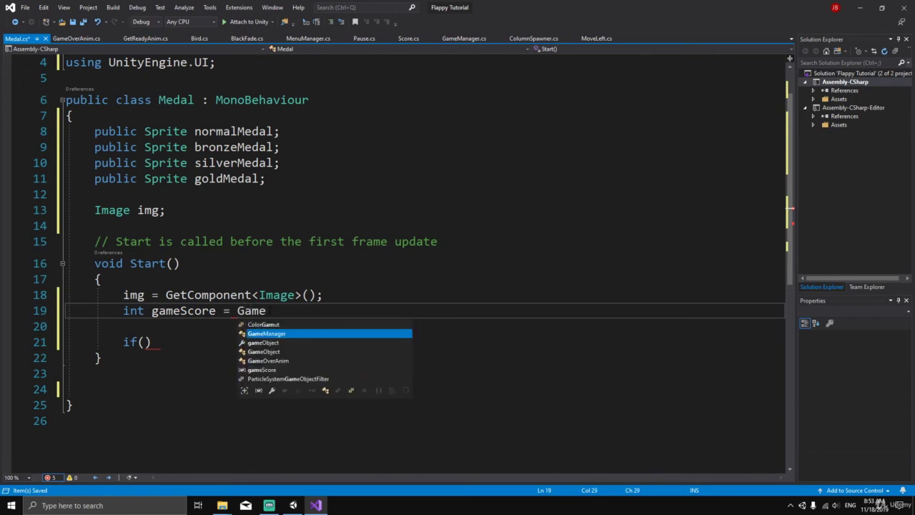
{"action": "type", "text": "Manager.gameScore;"}
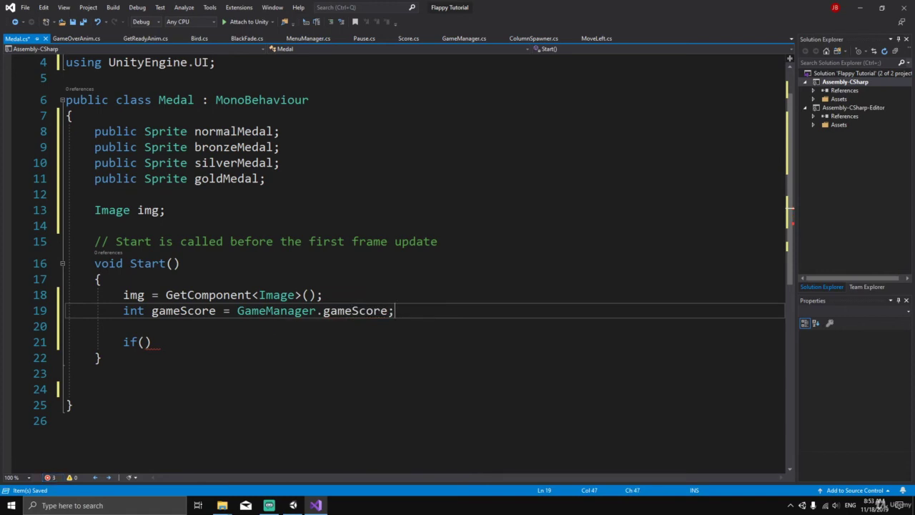
Step: Fill the if condition with gameScore > 0 && gameScore <= 2
{"action": "left_click", "coordinate": [146, 342]}
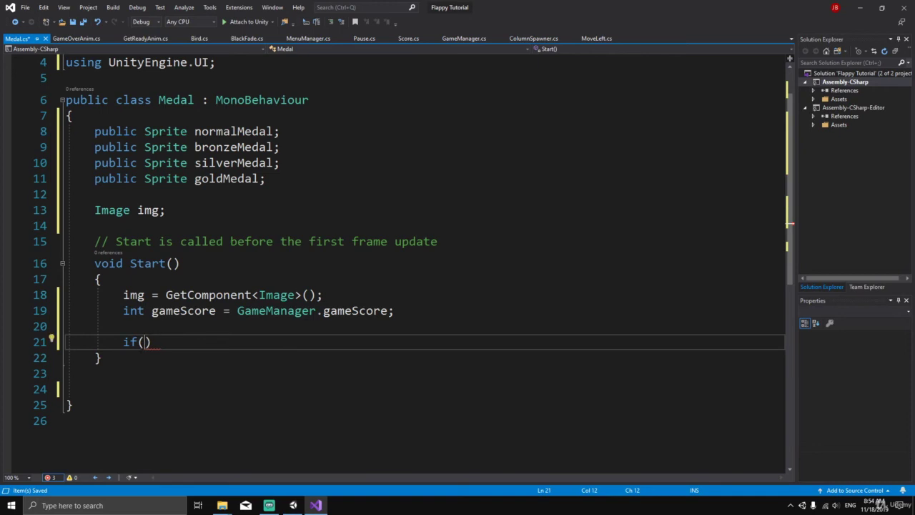
{"action": "type", "text": "game"}
{"action": "key", "text": "Tab"}
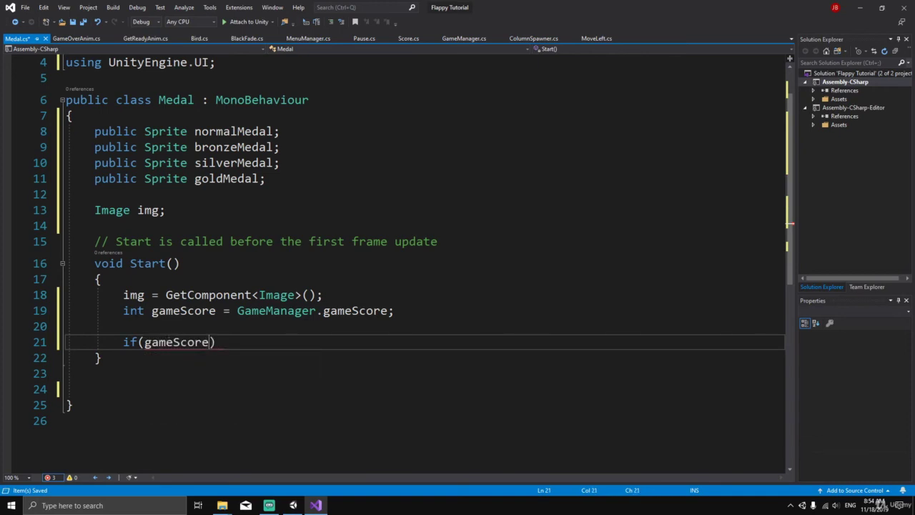
{"action": "key", "text": "Up"}
{"action": "key", "text": "Up"}
{"action": "key", "text": "ctrl+Left"}
{"action": "key", "text": "ctrl+Right"}
{"action": "key", "text": "ctrl+Right"}
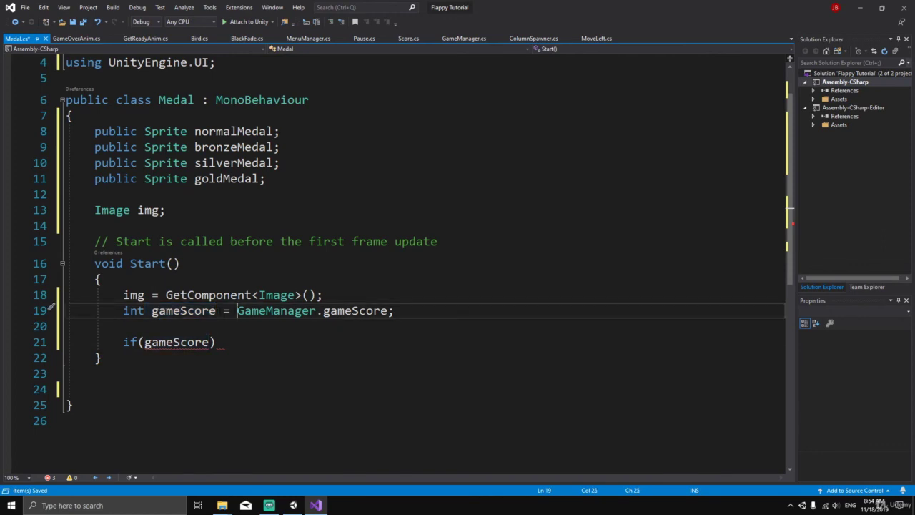
{"action": "key", "text": "shift+End"}
{"action": "left_click", "coordinate": [210, 342]}
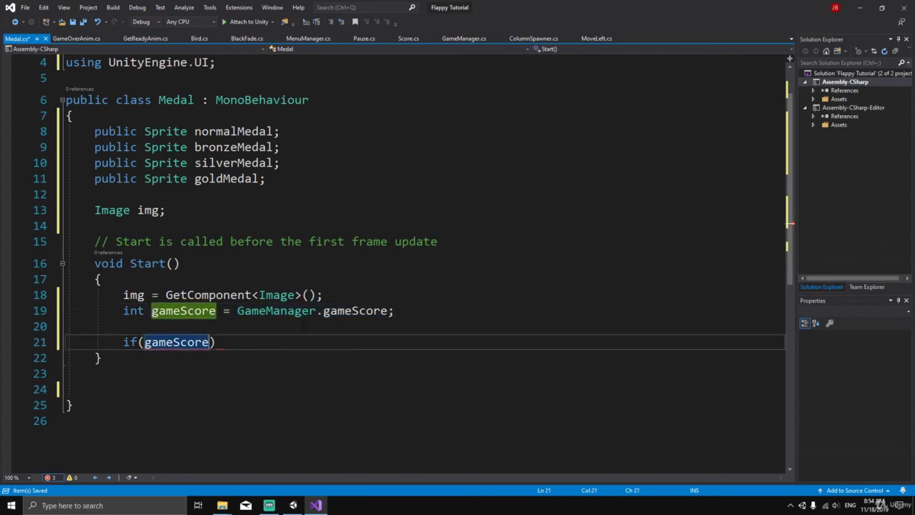
{"action": "type", "text": ">"}
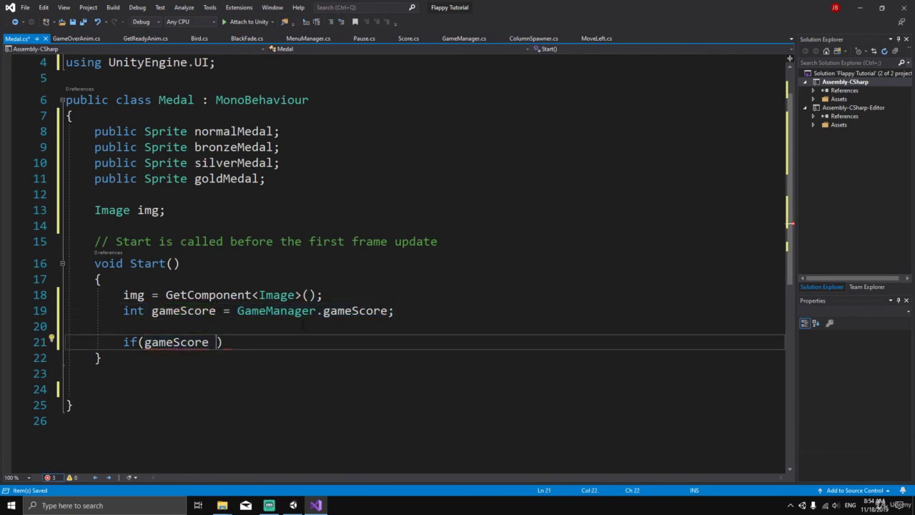
{"action": "type", "text": " 0 && game"}
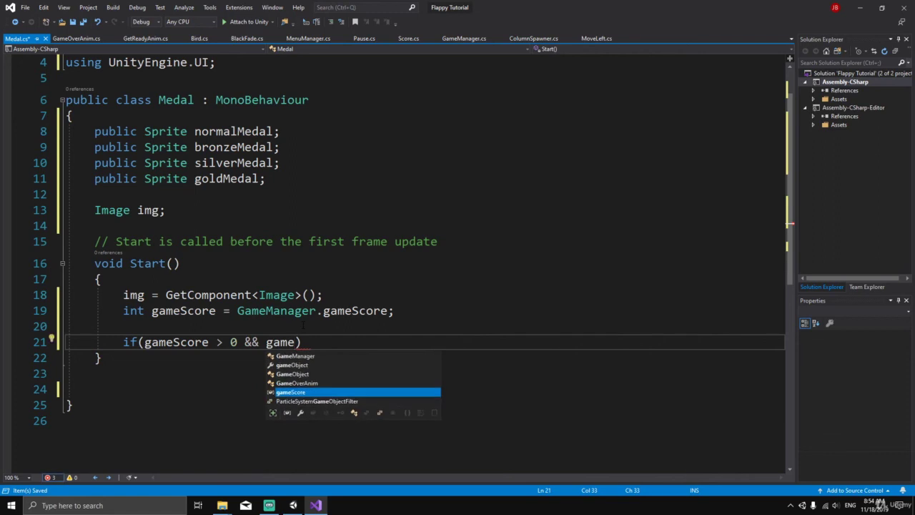
{"action": "key", "text": "Tab"}
{"action": "type", "text": "<"}
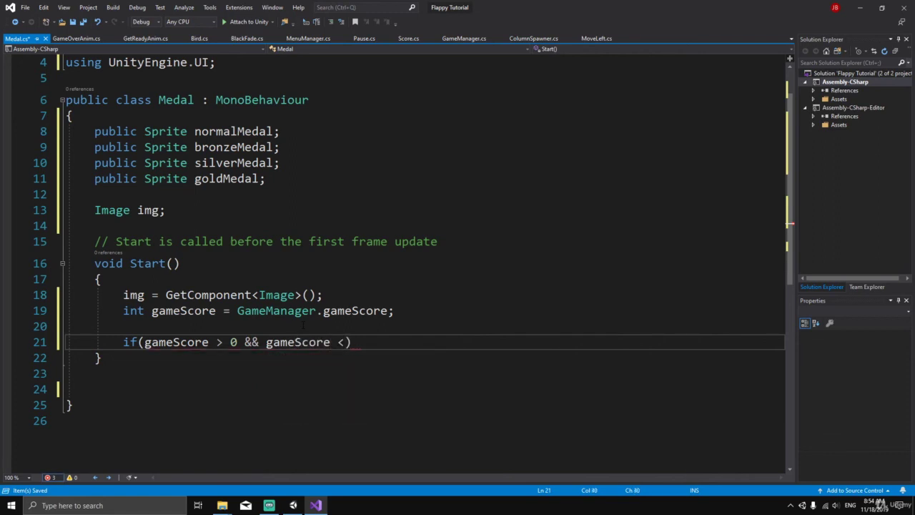
{"action": "type", "text": "= 2"}
Step: Set img.sprite = normalMedal inside the if block and save Medal.cs
{"action": "key", "text": "Return"}
{"action": "type", "text": "{"}
{"action": "key", "text": "Return"}
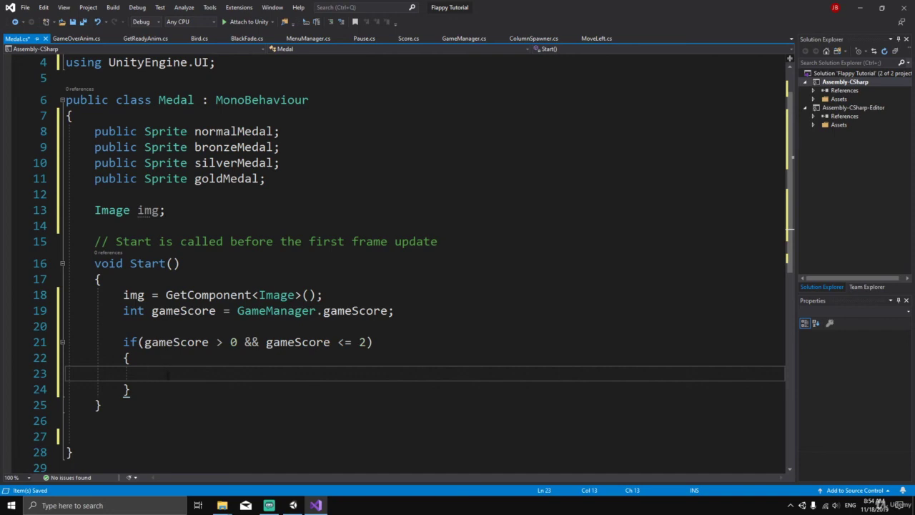
{"action": "type", "text": "img."}
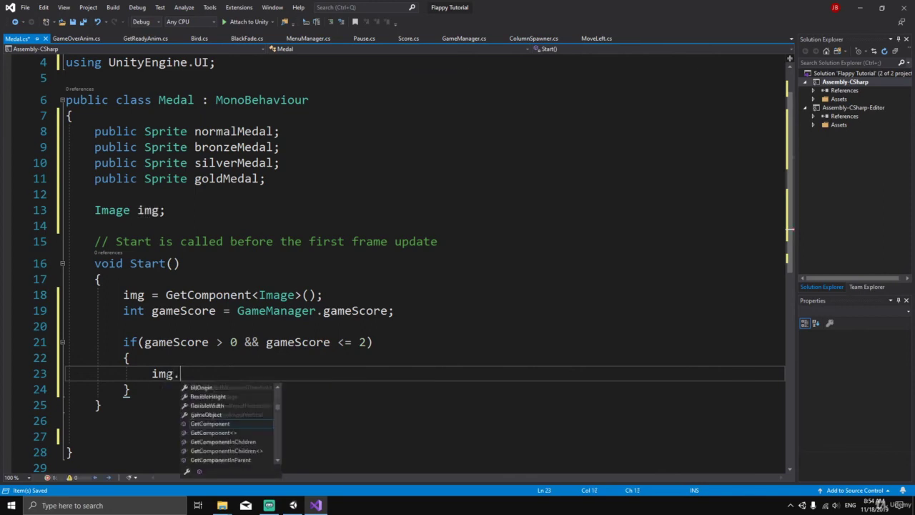
{"action": "type", "text": "sprite ="}
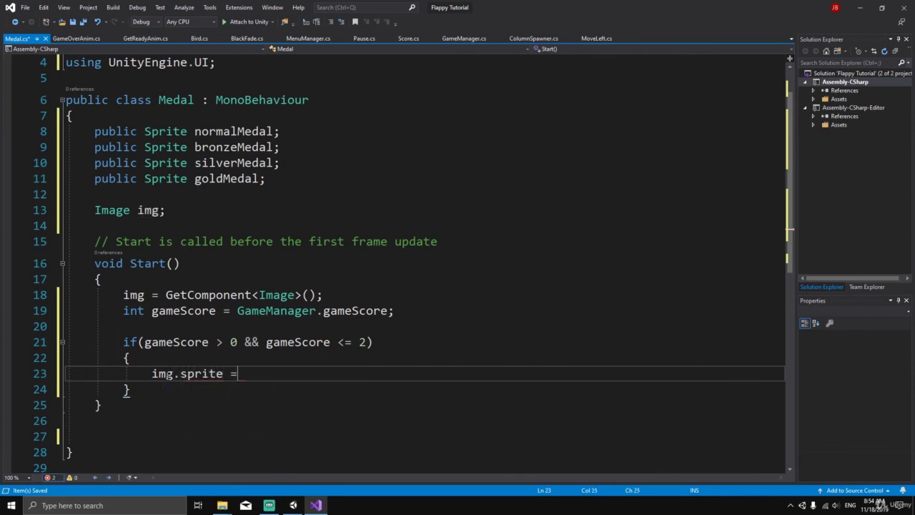
{"action": "type", "text": " normalMe"}
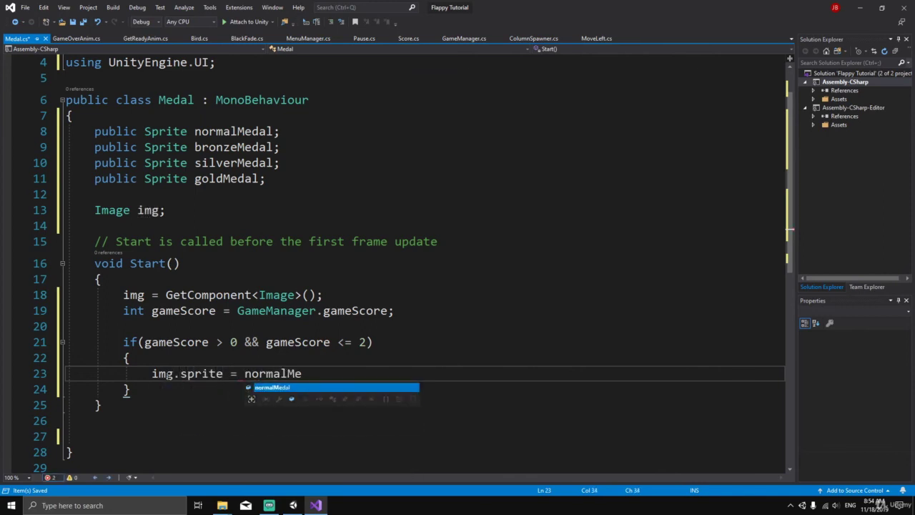
{"action": "type", "text": "dal;"}
{"action": "key", "text": "ctrl+s"}
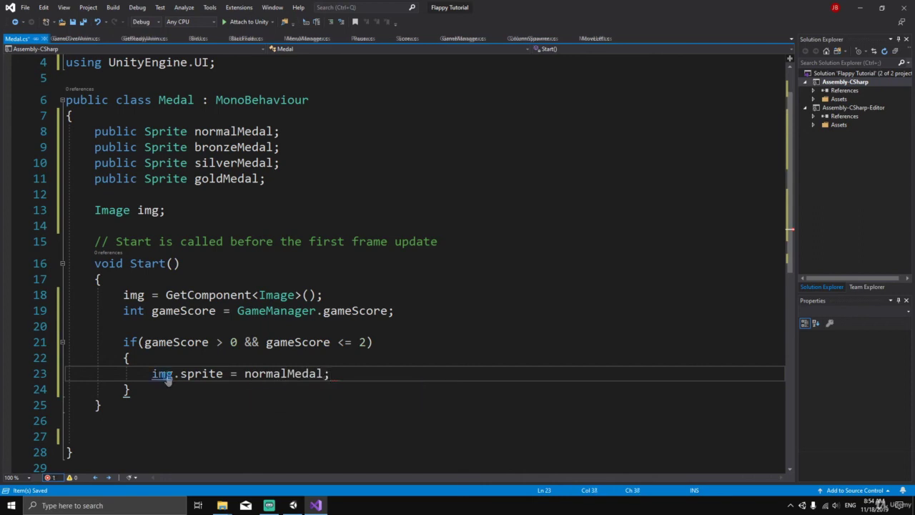
{"action": "left_click", "coordinate": [156, 388]}
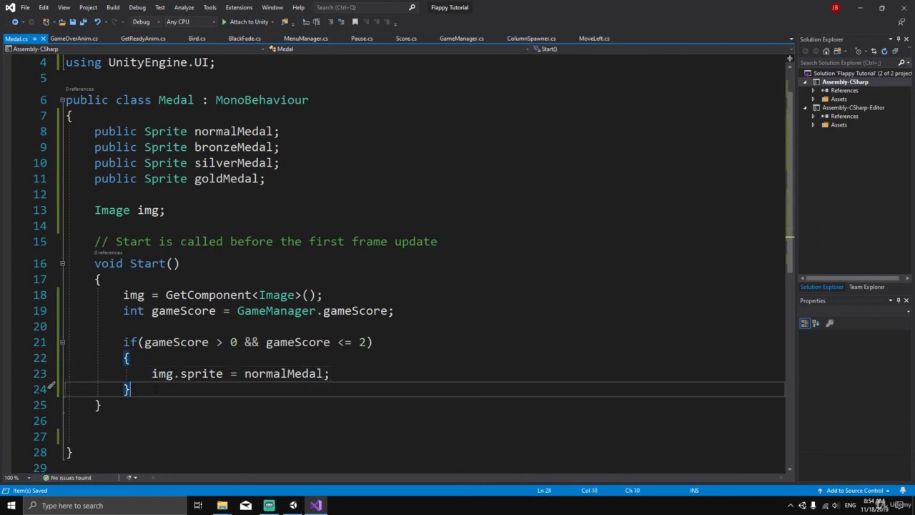
Step: Start a new branch: else if (gameScore > 2 && gameScore <= 4) with an opening brace
{"action": "key", "text": "Return"}
{"action": "type", "text": "else"}
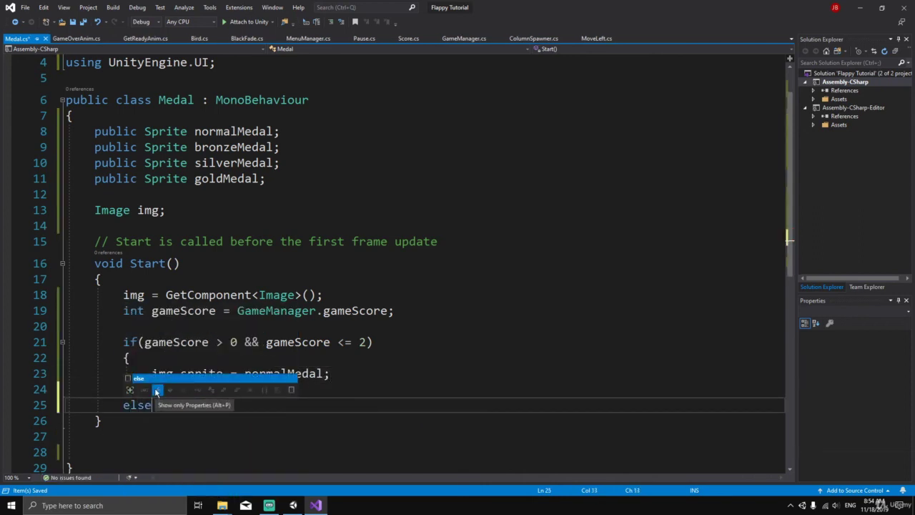
{"action": "type", "text": " if("}
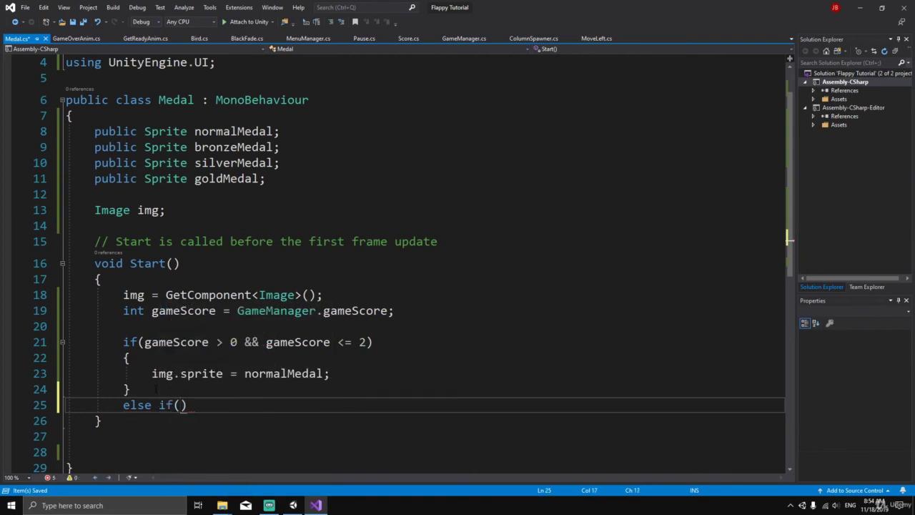
{"action": "type", "text": "game"}
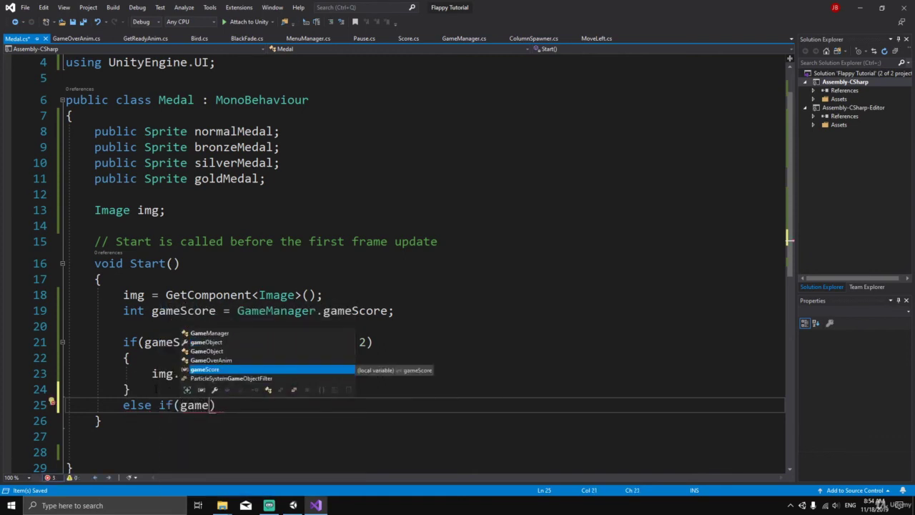
{"action": "key", "text": "Tab"}
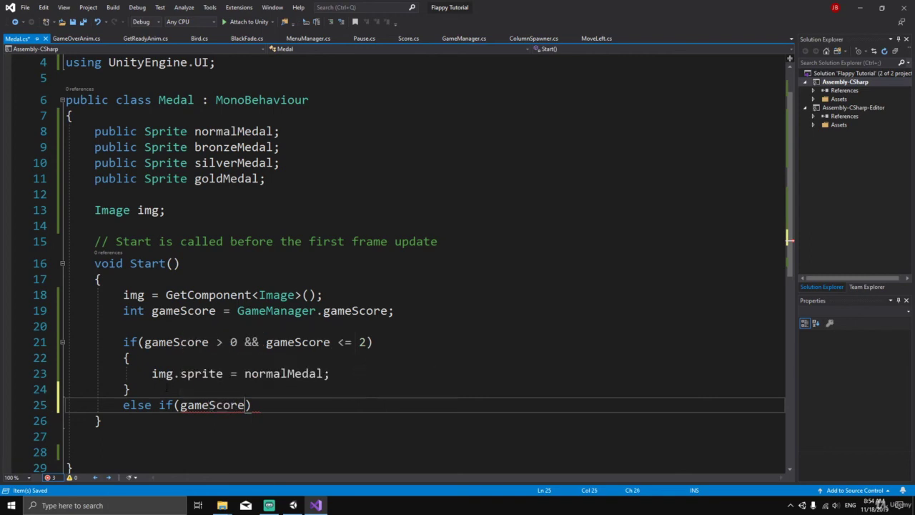
{"action": "type", "text": ">"}
{"action": "type", "text": " 2 "}
{"action": "type", "text": "&& game"}
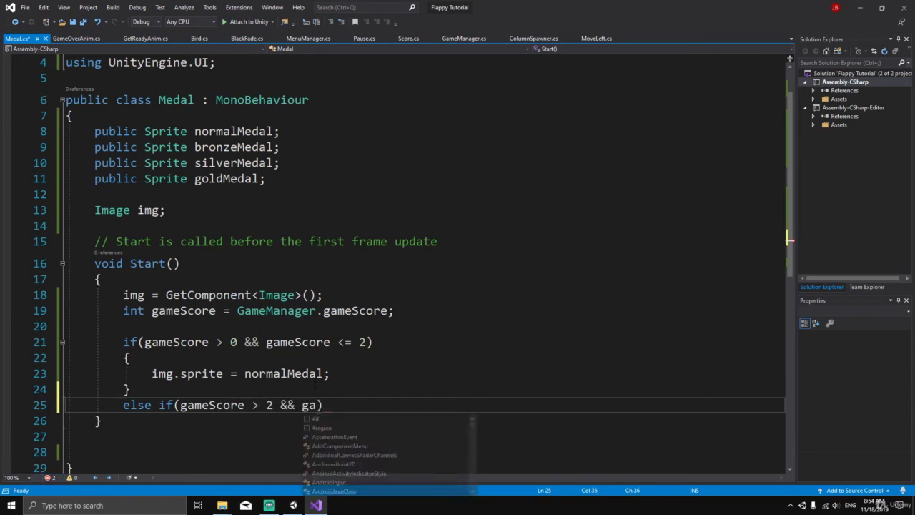
{"action": "key", "text": "Tab"}
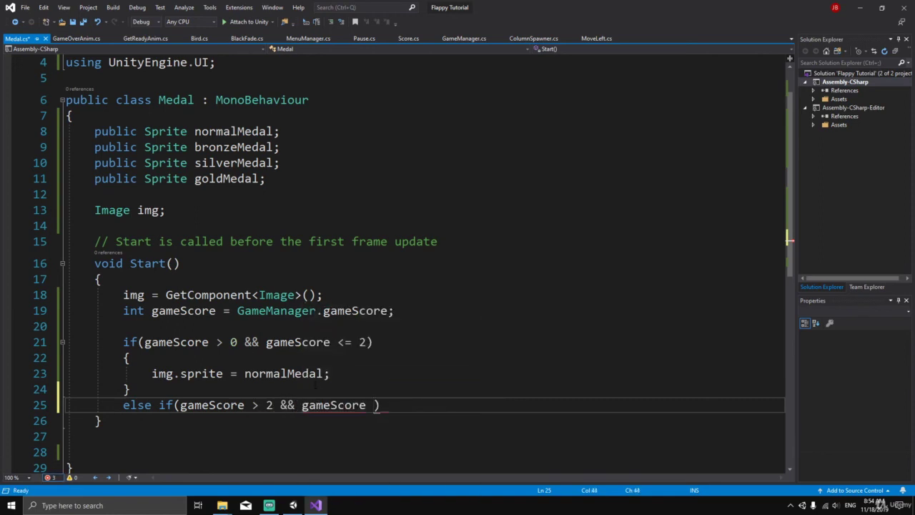
{"action": "type", "text": "<= 4)"}
{"action": "key", "text": "Return"}
{"action": "type", "text": "{"}
{"action": "key", "text": "Return"}
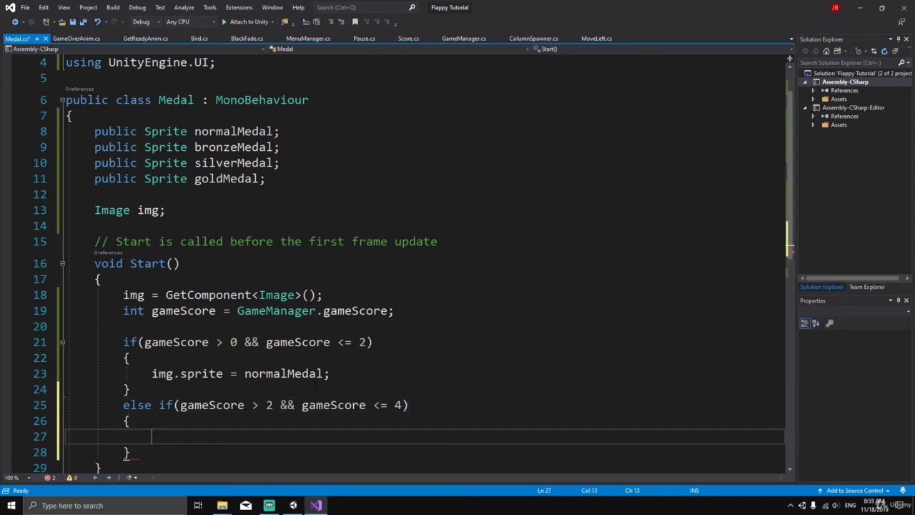
Step: Fill the branch body with img.sprite = bronzeMedal, reusing the copied normalMedal line
{"action": "scroll", "coordinate": [789, 248], "scroll_direction": "down", "scroll_amount": 1}
{"action": "left_click_drag", "start_coordinate": [151, 326], "coordinate": [330, 326]}
{"action": "key", "text": "ctrl+c"}
{"action": "left_click", "coordinate": [216, 390]}
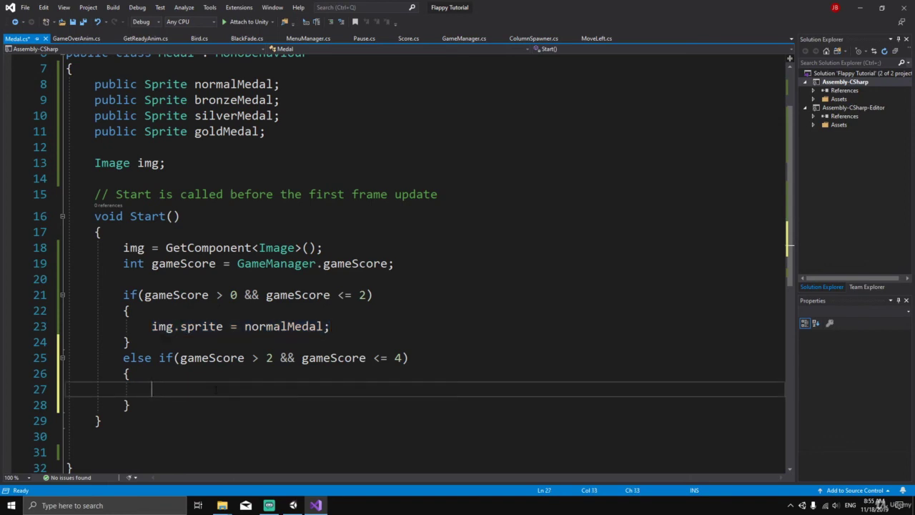
{"action": "key", "text": "ctrl+v"}
{"action": "left_click", "coordinate": [284, 389]}
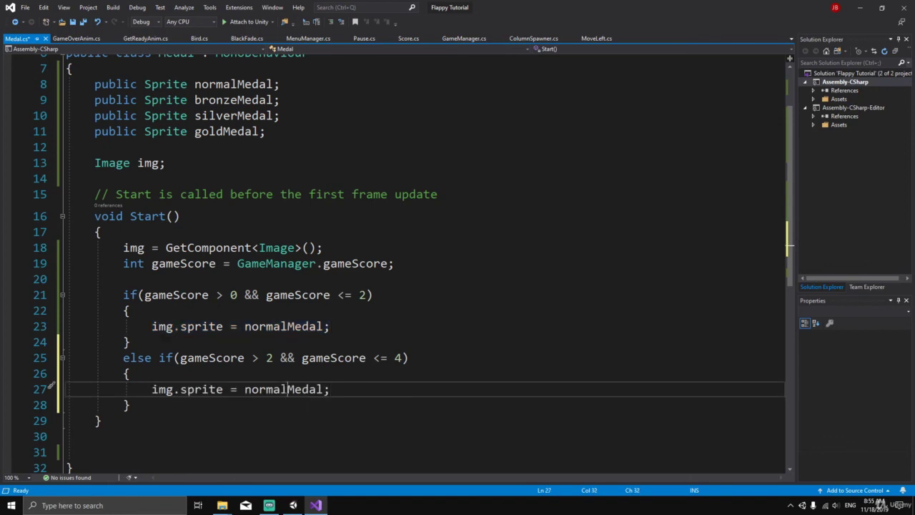
{"action": "key", "text": "BackSpace"}
{"action": "key", "text": "BackSpace"}
{"action": "key", "text": "BackSpace"}
{"action": "key", "text": "BackSpace"}
{"action": "key", "text": "BackSpace"}
{"action": "key", "text": "BackSpace"}
{"action": "type", "text": "bronz"}
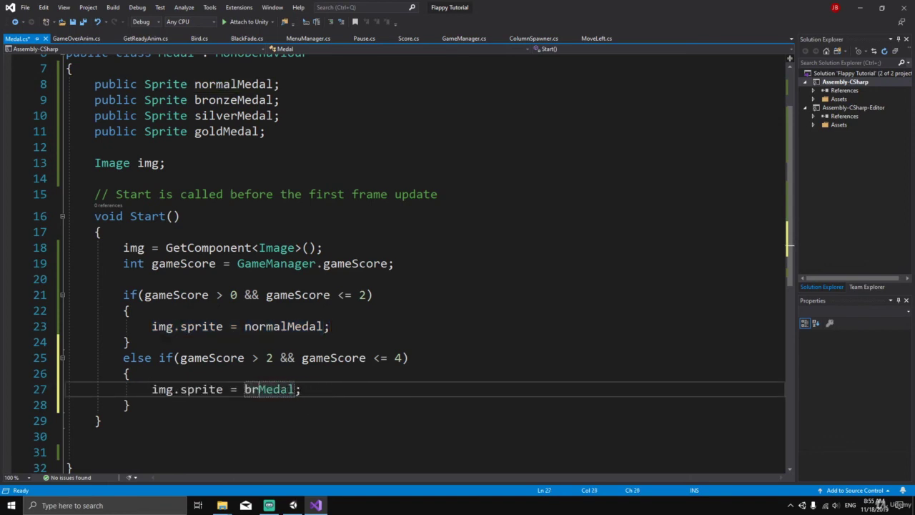
{"action": "type", "text": "e"}
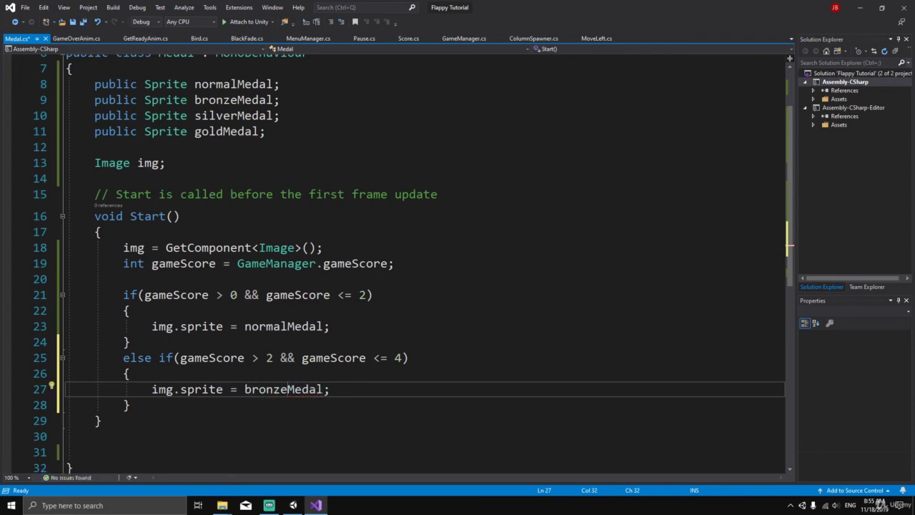
{"action": "left_click_drag", "start_coordinate": [123, 357], "coordinate": [132, 405]}
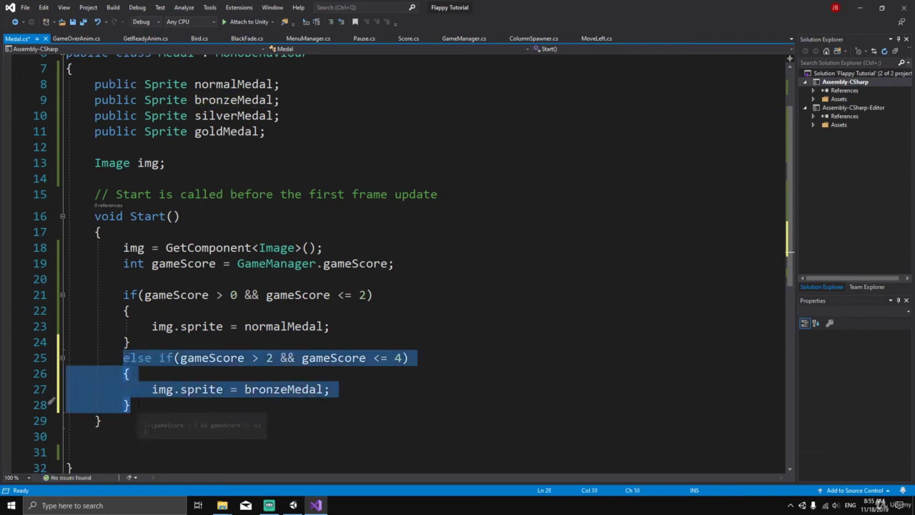
Step: Duplicate the bronze else-if block twice below it
{"action": "key", "text": "ctrl+c"}
{"action": "left_click", "coordinate": [131, 405]}
{"action": "key", "text": "Return"}
{"action": "key", "text": "ctrl+v"}
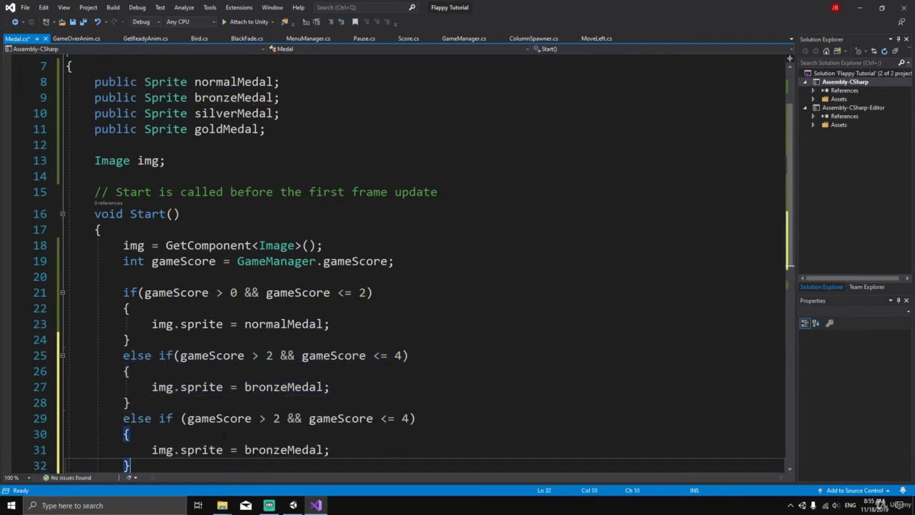
{"action": "key", "text": "Return"}
{"action": "key", "text": "ctrl+v"}
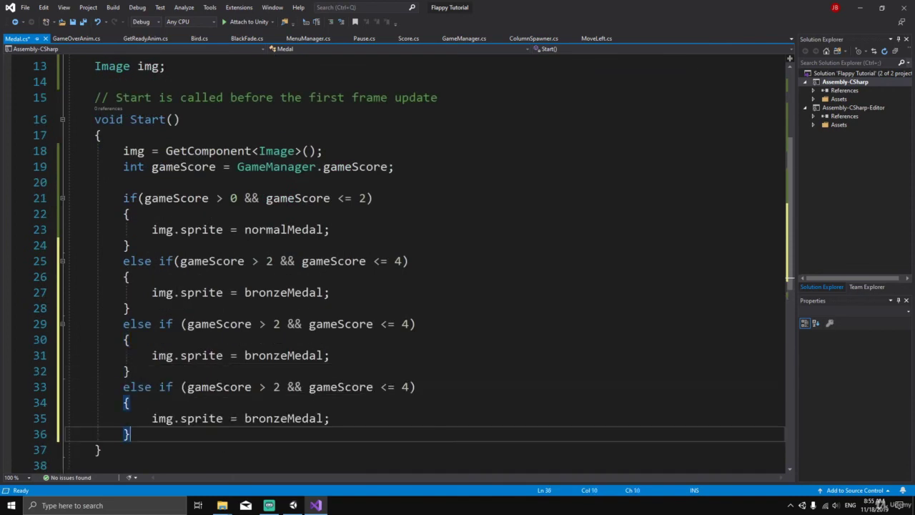
Step: Change the first copy to gameScore > 4 && gameScore <= 6, assigning silverMedal
{"action": "left_click", "coordinate": [280, 324]}
{"action": "key", "text": "BackSpace"}
{"action": "type", "text": "4"}
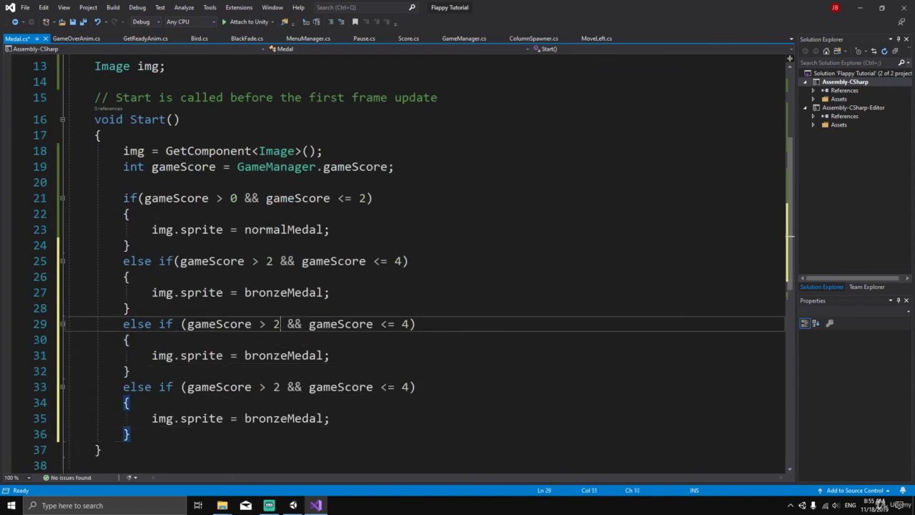
{"action": "left_click", "coordinate": [409, 324]}
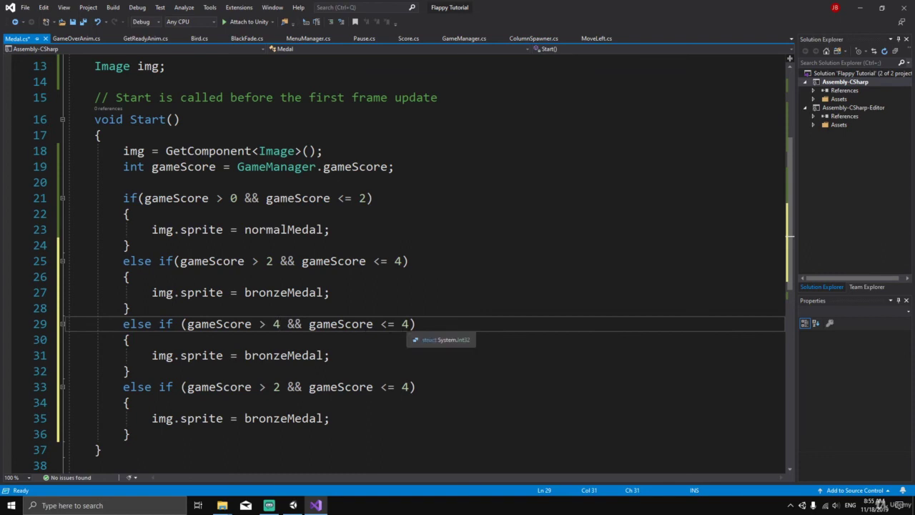
{"action": "key", "text": "BackSpace"}
{"action": "type", "text": "6"}
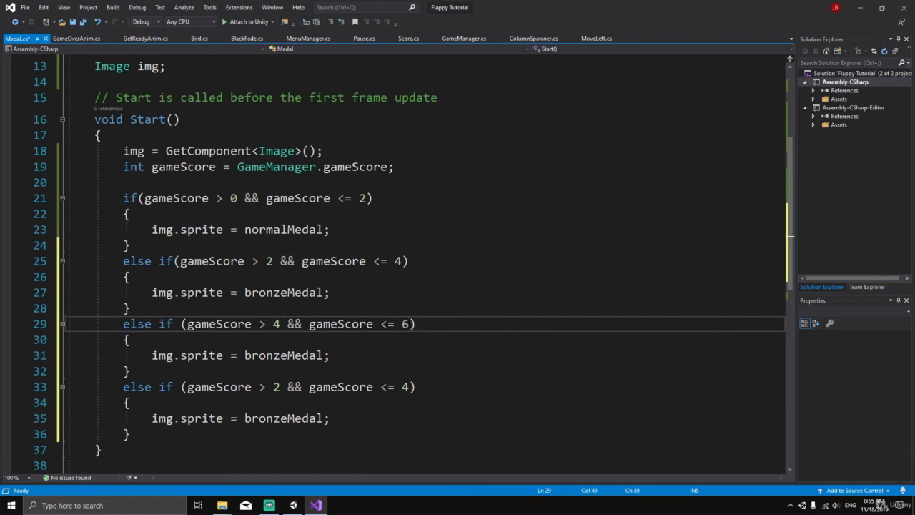
{"action": "left_click", "coordinate": [281, 356]}
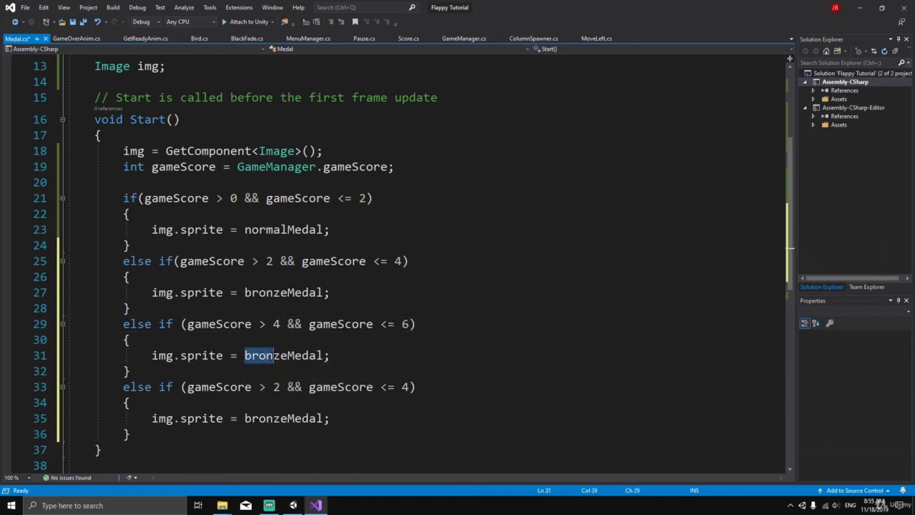
{"action": "key", "text": "BackSpace"}
{"action": "key", "text": "BackSpace"}
{"action": "key", "text": "BackSpace"}
{"action": "key", "text": "BackSpace"}
{"action": "key", "text": "BackSpace"}
{"action": "key", "text": "Delete"}
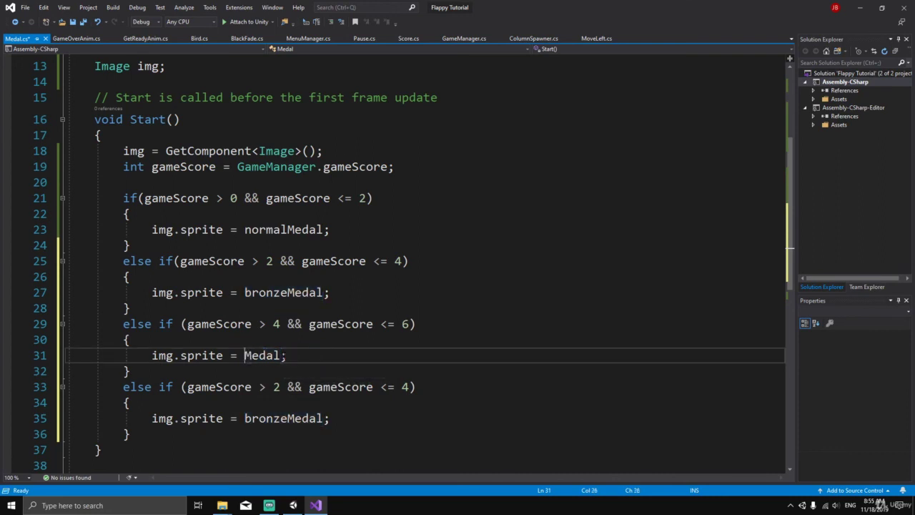
{"action": "type", "text": "silver"}
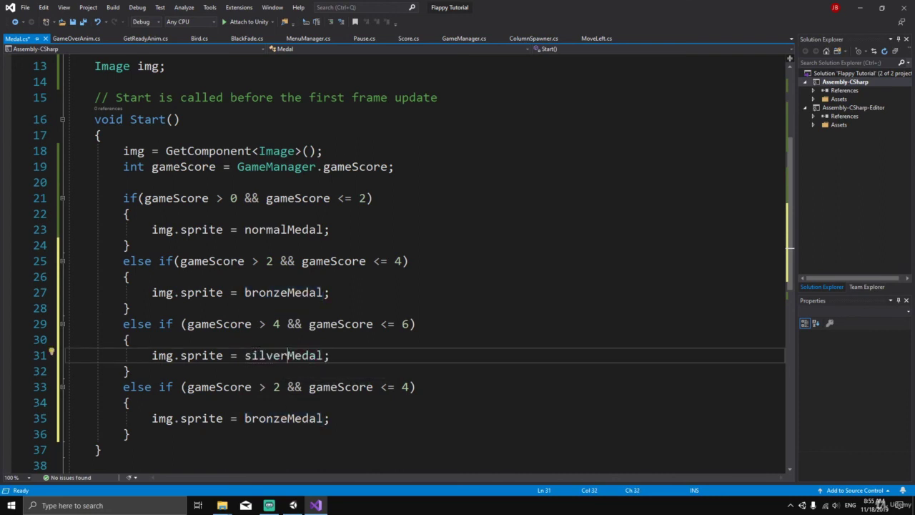
Step: Make the second copy check gameScore > 6 and assign goldMedal, then save Medal.cs
{"action": "left_click_drag", "start_coordinate": [409, 387], "coordinate": [276, 390]}
{"action": "type", "text": "6"}
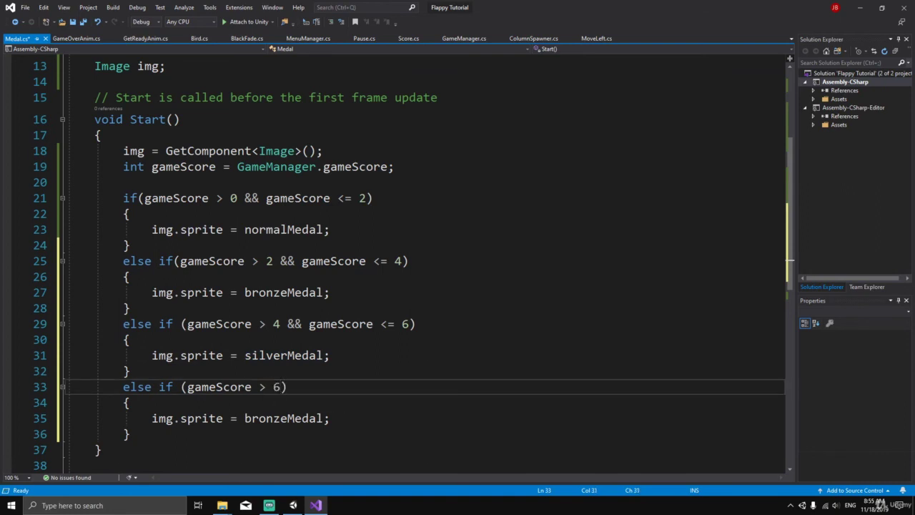
{"action": "left_click", "coordinate": [287, 418]}
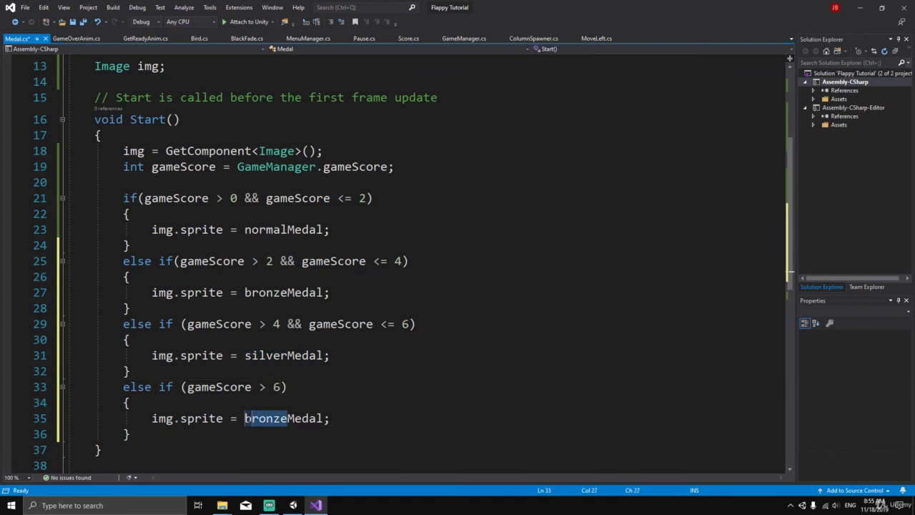
{"action": "key", "text": "BackSpace"}
{"action": "key", "text": "BackSpace"}
{"action": "key", "text": "BackSpace"}
{"action": "key", "text": "BackSpace"}
{"action": "key", "text": "BackSpace"}
{"action": "key", "text": "BackSpace"}
{"action": "type", "text": "gold"}
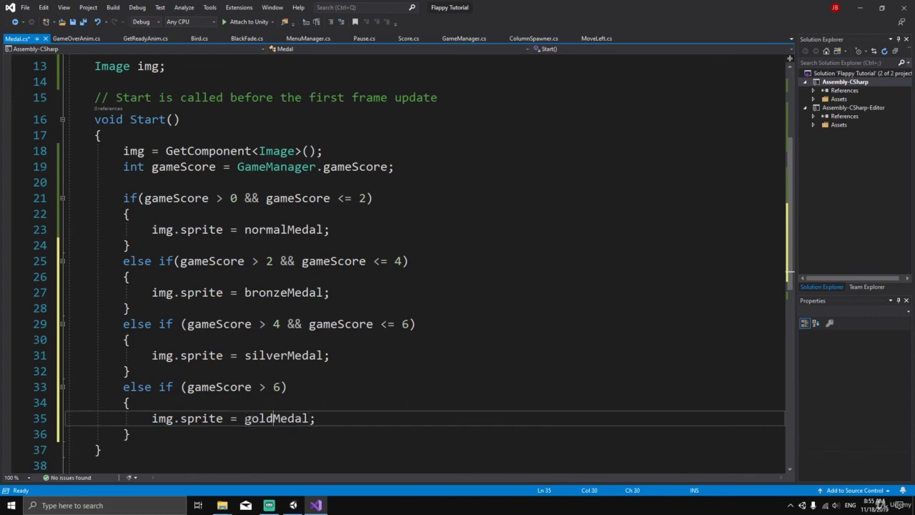
{"action": "key", "text": "ctrl+s"}
{"action": "scroll", "coordinate": [245, 422], "scroll_direction": "up", "scroll_amount": 4}
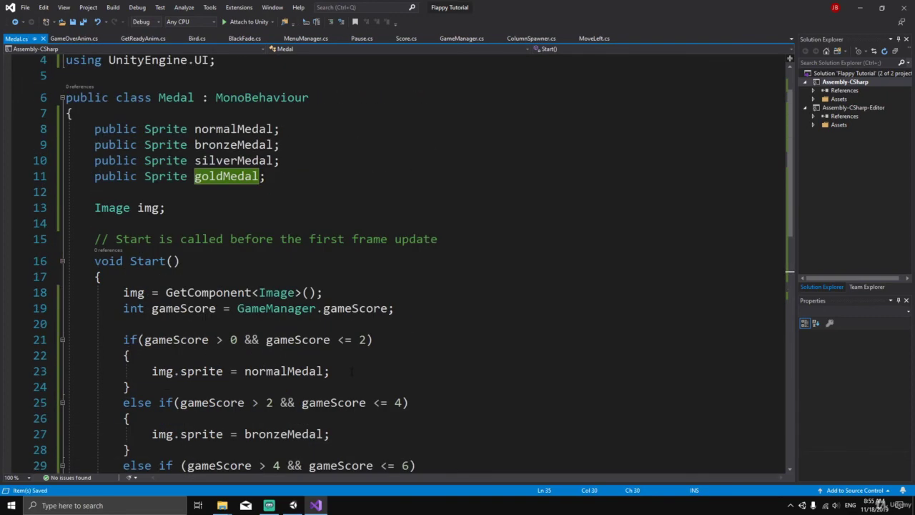
{"action": "scroll", "coordinate": [422, 265], "scroll_direction": "down", "scroll_amount": 3}
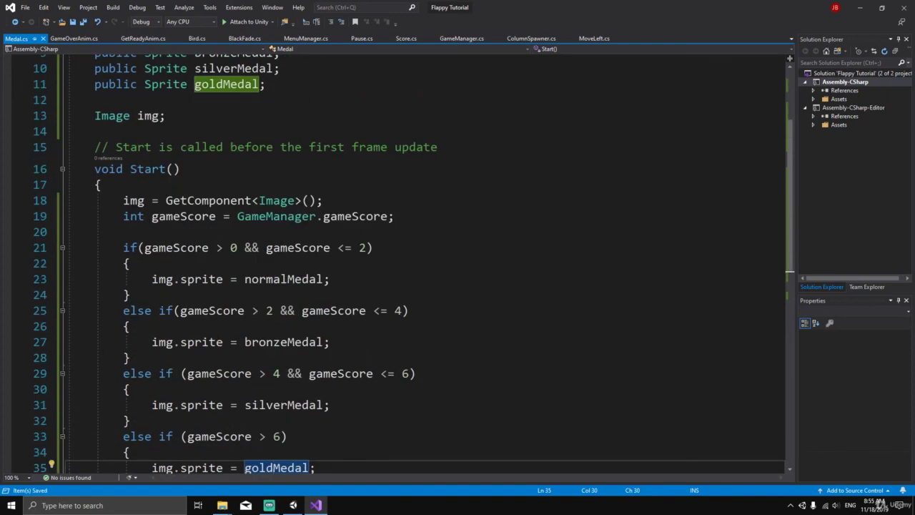
Step: Select medal under Canvas > GameOver > panel and add the Medal script component
{"action": "left_click", "coordinate": [293, 506]}
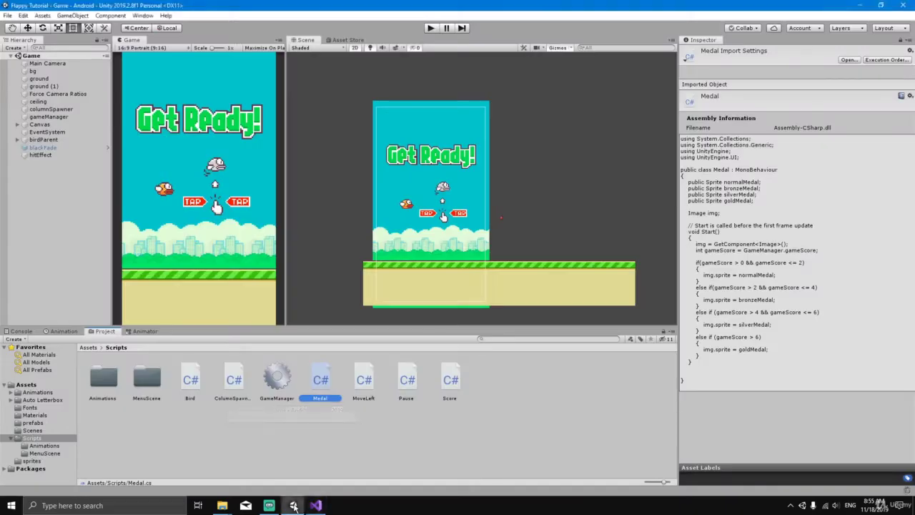
{"action": "left_click", "coordinate": [18, 125]}
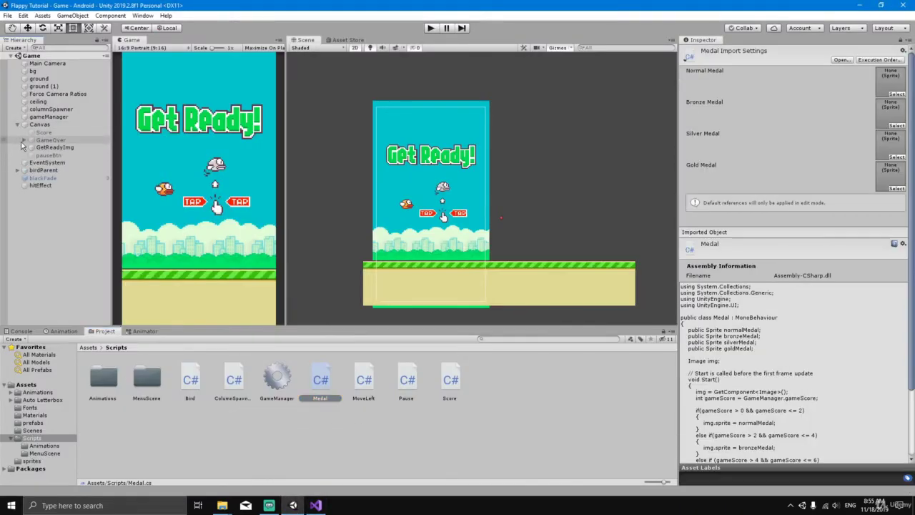
{"action": "left_click", "coordinate": [24, 140]}
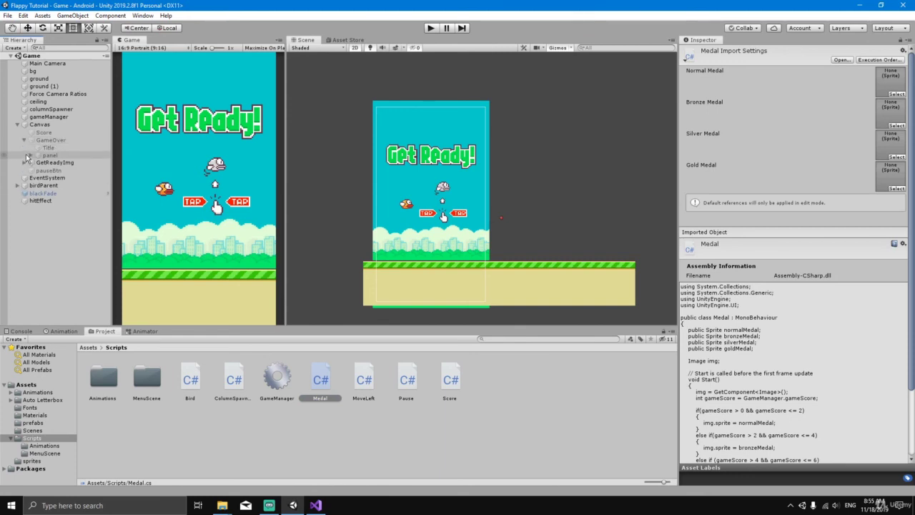
{"action": "left_click", "coordinate": [31, 156]}
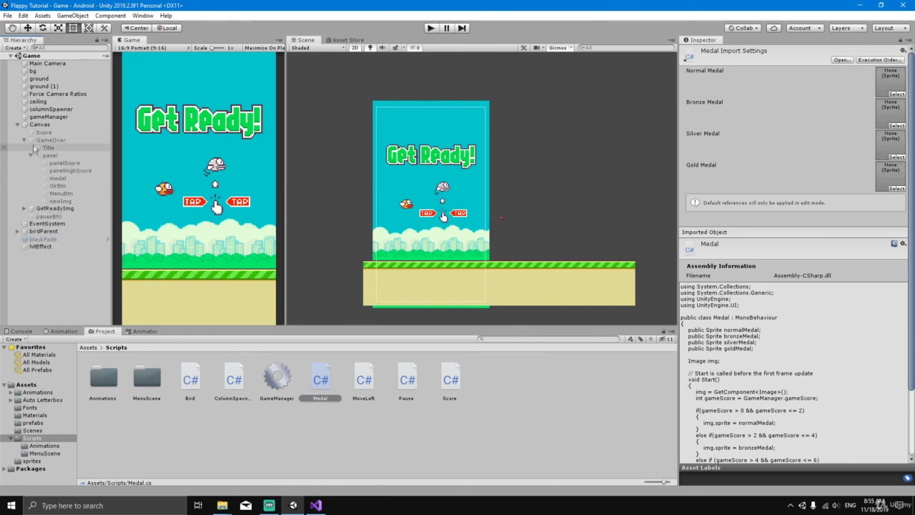
{"action": "left_click", "coordinate": [55, 178]}
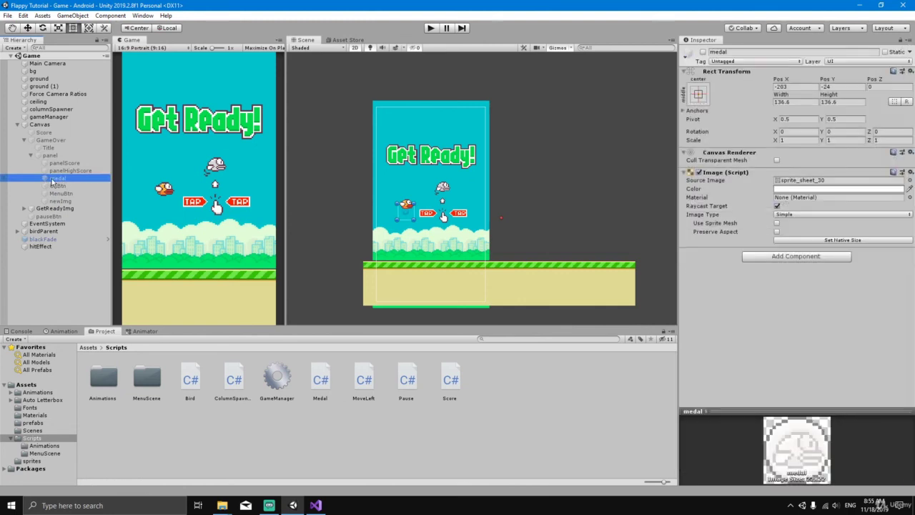
{"action": "left_click", "coordinate": [795, 258]}
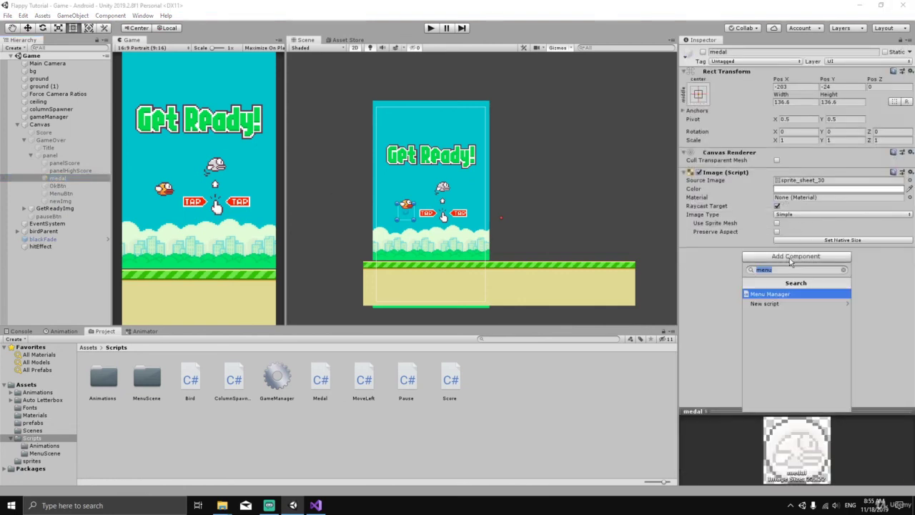
{"action": "type", "text": "meda"}
{"action": "key", "text": "Return"}
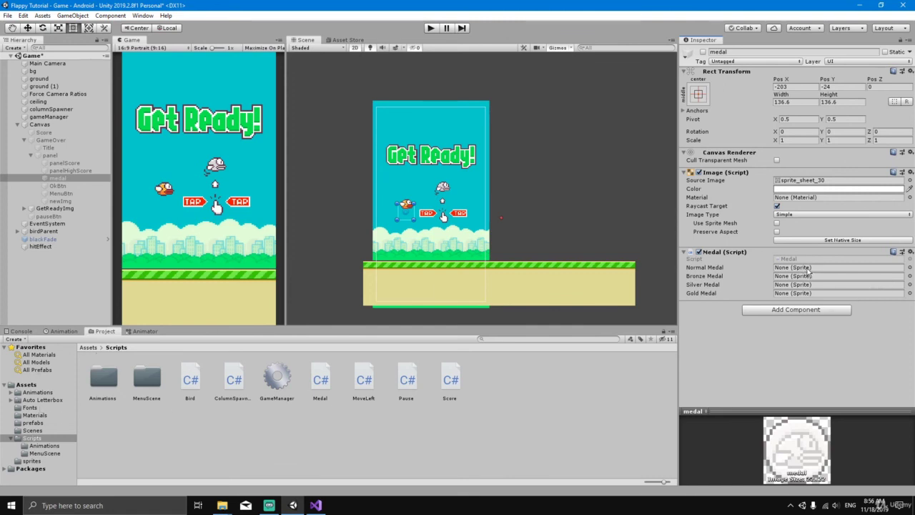
Step: Assign sprite_sheet_30 as the Normal Medal and sprite_sheet_28 as the Bronze Medal
{"action": "left_click", "coordinate": [911, 268]}
{"action": "scroll", "coordinate": [486, 214], "scroll_direction": "down", "scroll_amount": 3}
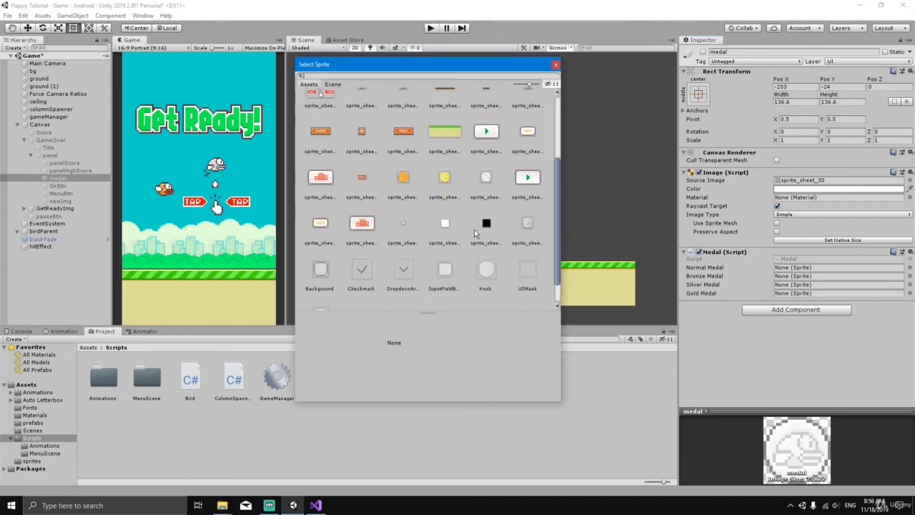
{"action": "left_click", "coordinate": [487, 179]}
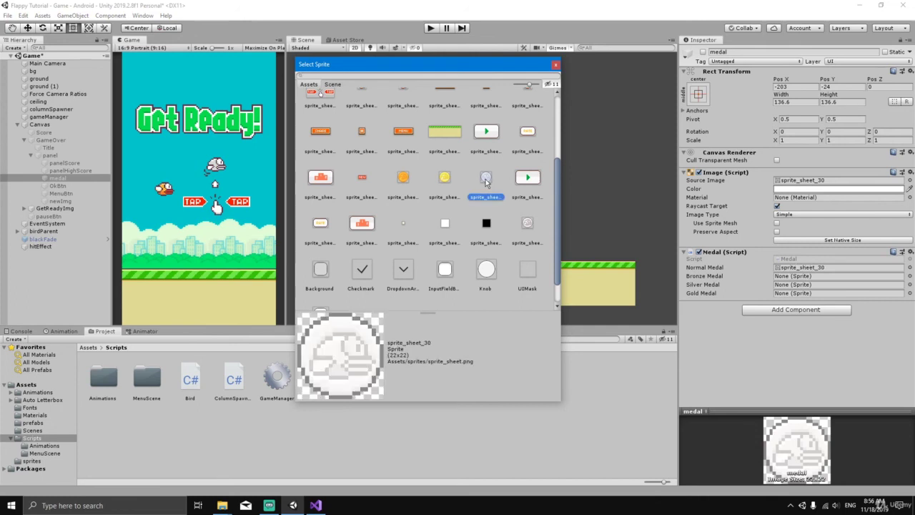
{"action": "left_click", "coordinate": [911, 277]}
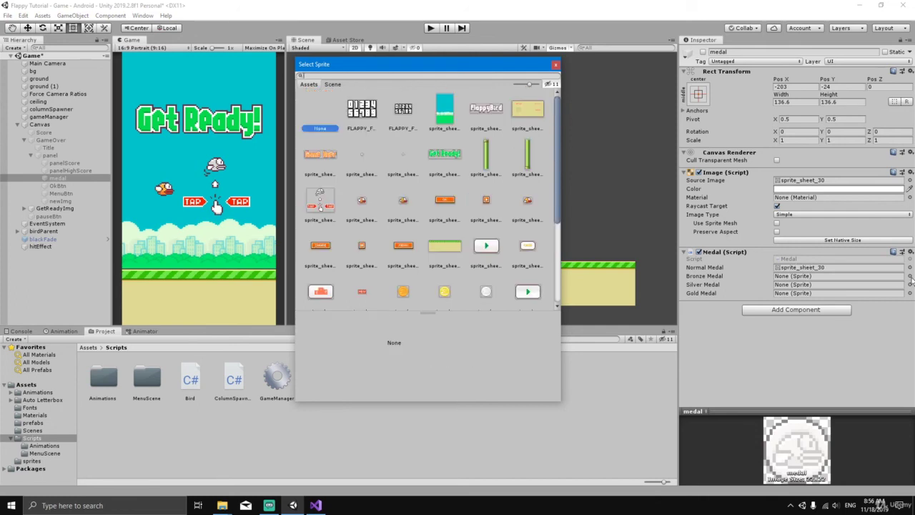
{"action": "scroll", "coordinate": [432, 190], "scroll_direction": "down", "scroll_amount": 3}
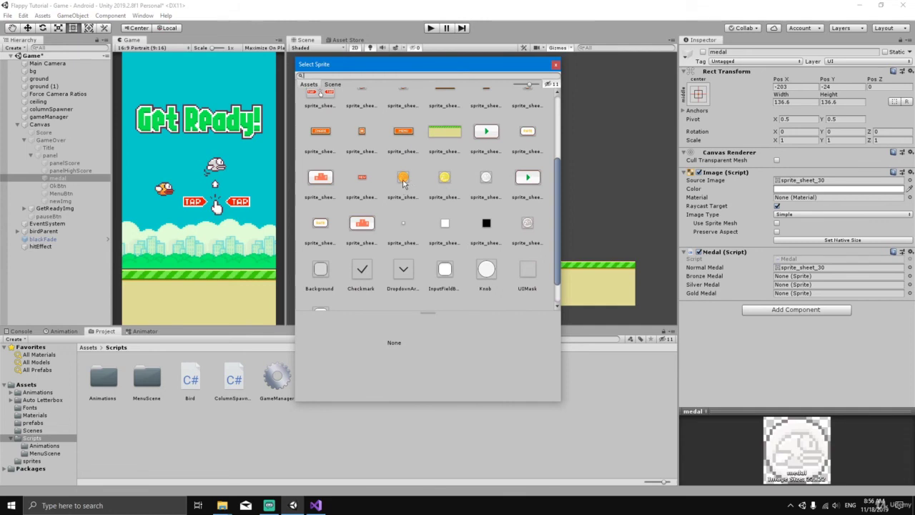
{"action": "left_click", "coordinate": [403, 181]}
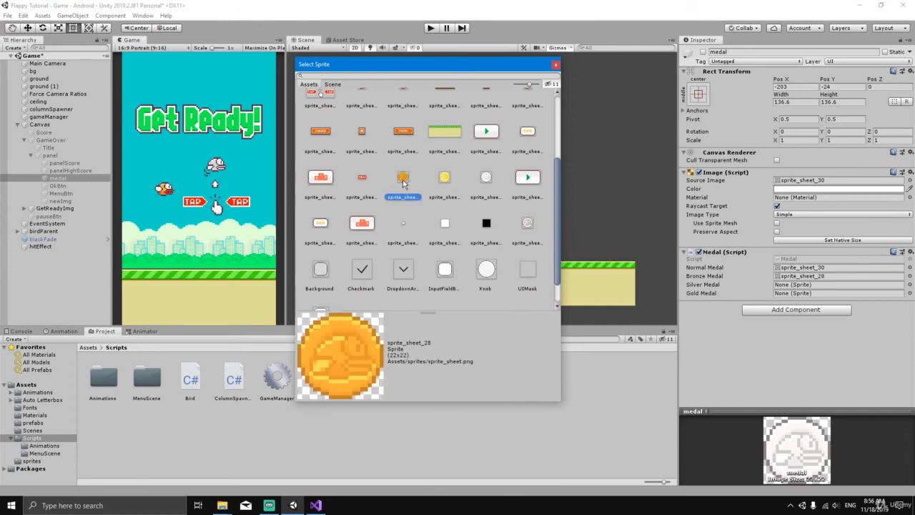
Step: Assign sprite_sheet_37 as the Silver Medal and sprite_sheet_29 as the Gold Medal
{"action": "left_click", "coordinate": [910, 285]}
{"action": "scroll", "coordinate": [521, 241], "scroll_direction": "down", "scroll_amount": 3}
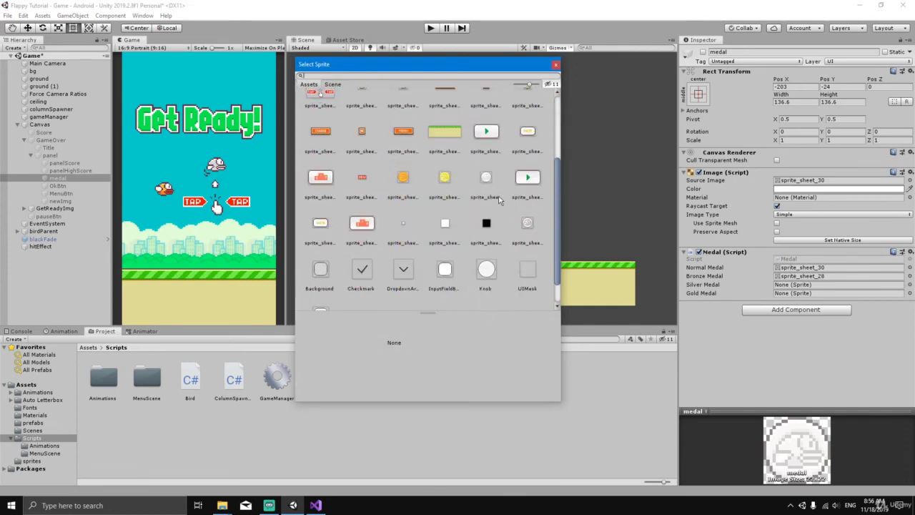
{"action": "left_click", "coordinate": [529, 225]}
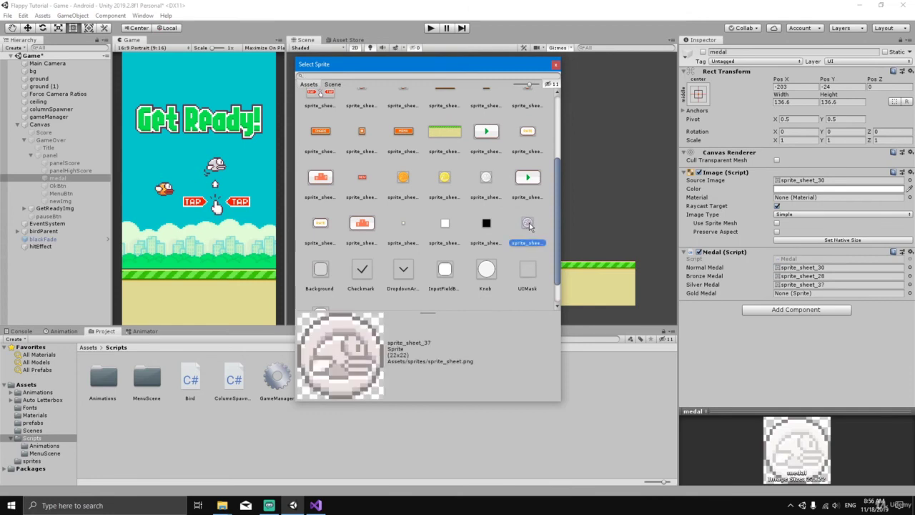
{"action": "left_click", "coordinate": [910, 293]}
{"action": "scroll", "coordinate": [426, 211], "scroll_direction": "down", "scroll_amount": 3}
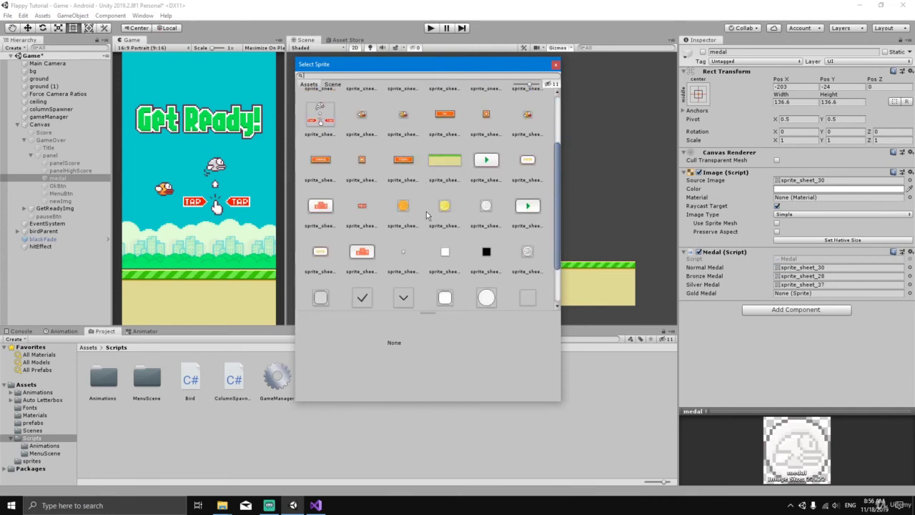
{"action": "left_click", "coordinate": [444, 207]}
{"action": "scroll", "coordinate": [444, 206], "scroll_direction": "down", "scroll_amount": 1}
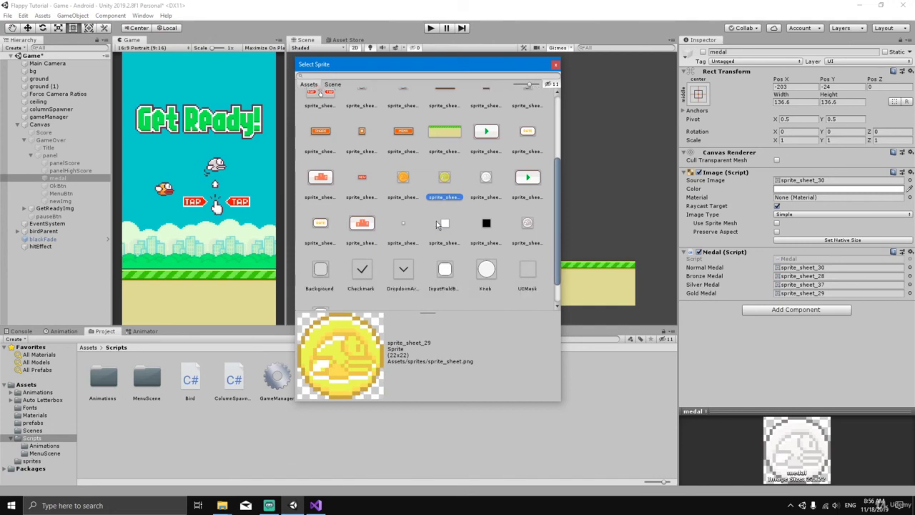
{"action": "left_click", "coordinate": [555, 65]}
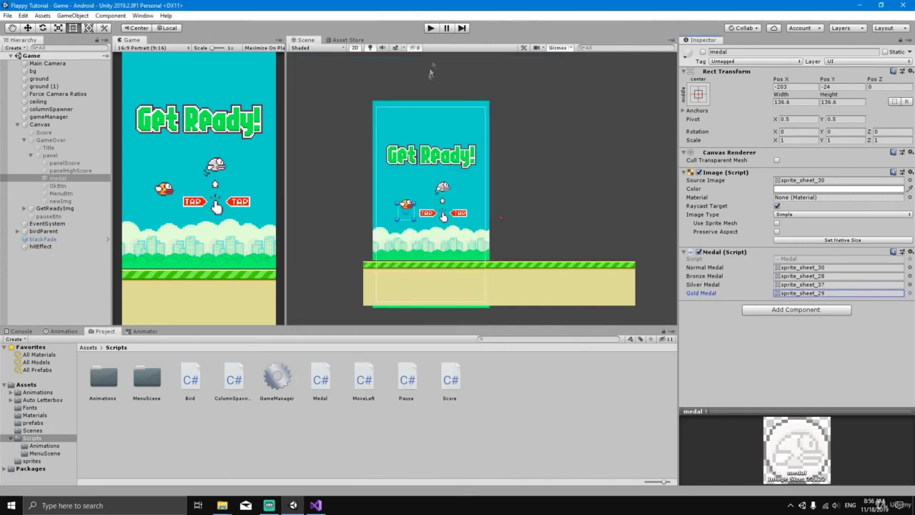
Step: Play the game, flap through a few pipes, then dismiss the Game Over panel showing the bronze medal
{"action": "left_click", "coordinate": [430, 28]}
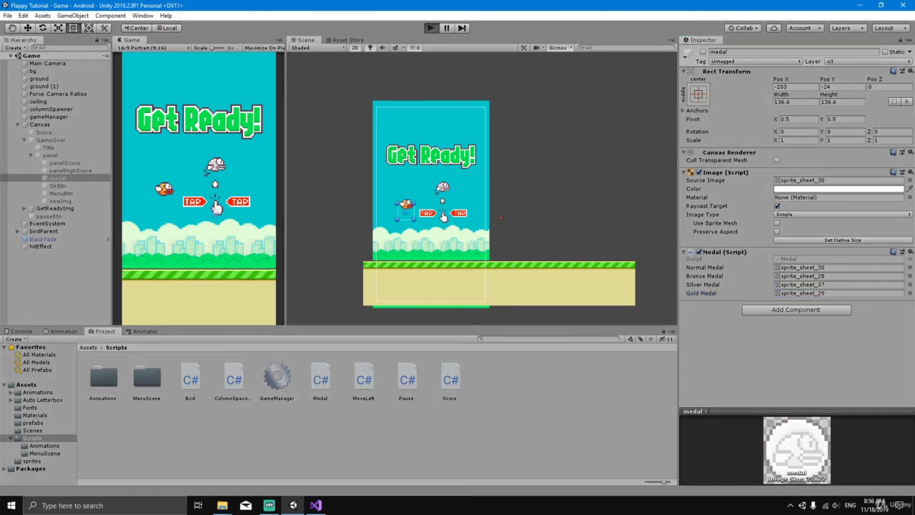
{"action": "left_click", "coordinate": [205, 224]}
{"action": "left_click", "coordinate": [205, 220]}
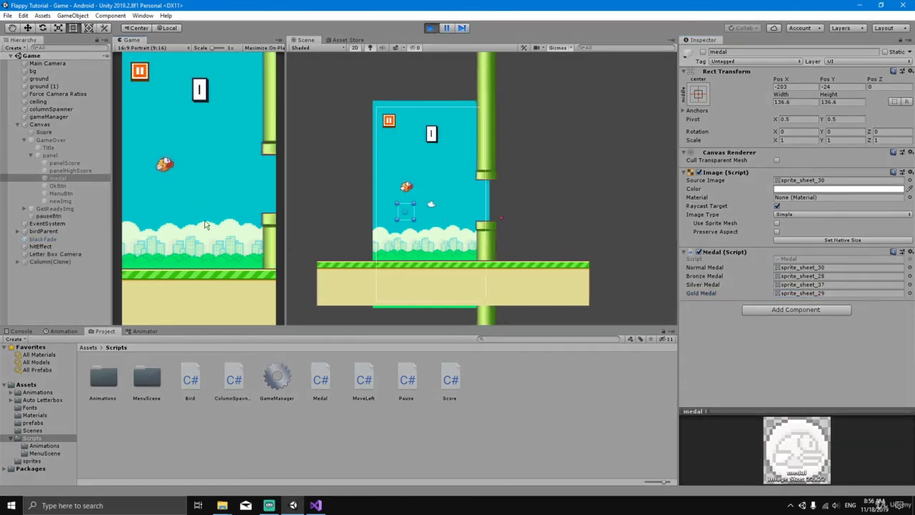
{"action": "left_click", "coordinate": [205, 220]}
{"action": "left_click", "coordinate": [205, 222]}
{"action": "left_click", "coordinate": [206, 224]}
{"action": "left_click", "coordinate": [204, 220]}
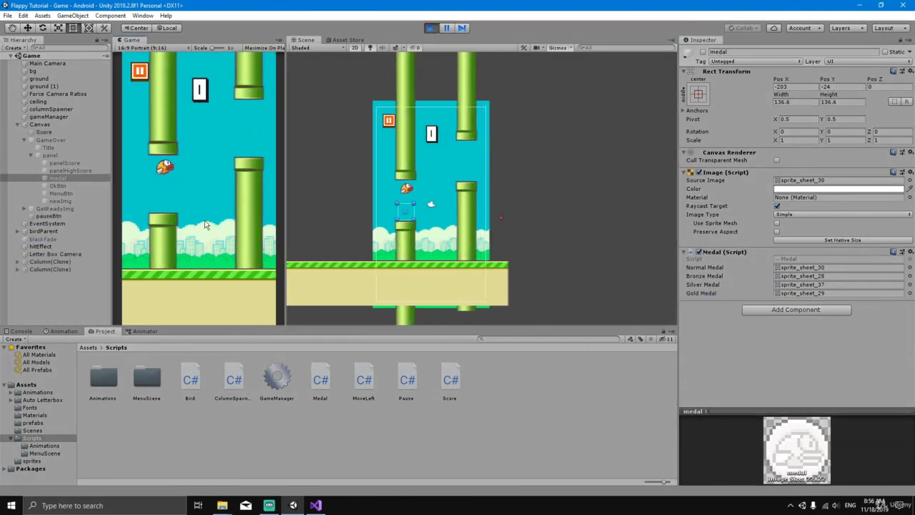
{"action": "left_click", "coordinate": [205, 220]}
{"action": "left_click", "coordinate": [204, 220]}
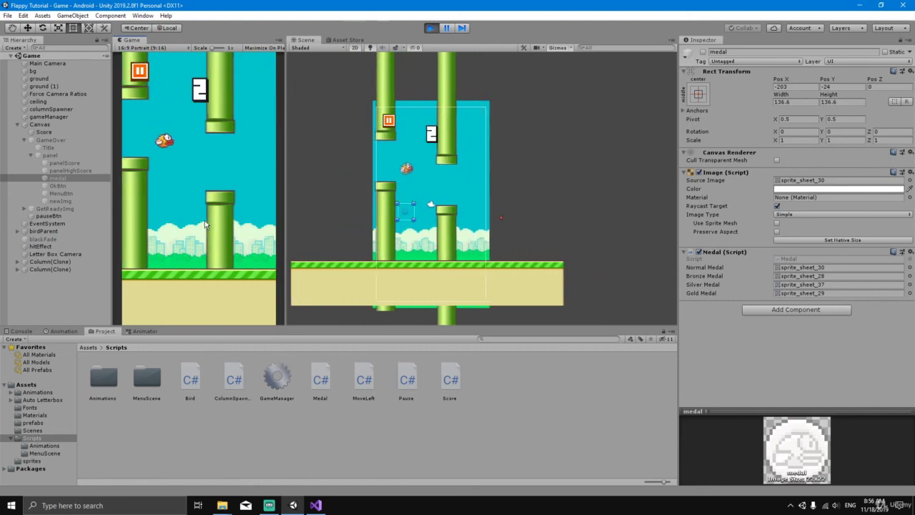
{"action": "left_click", "coordinate": [205, 221]}
{"action": "left_click", "coordinate": [205, 221]}
{"action": "left_click", "coordinate": [204, 220]}
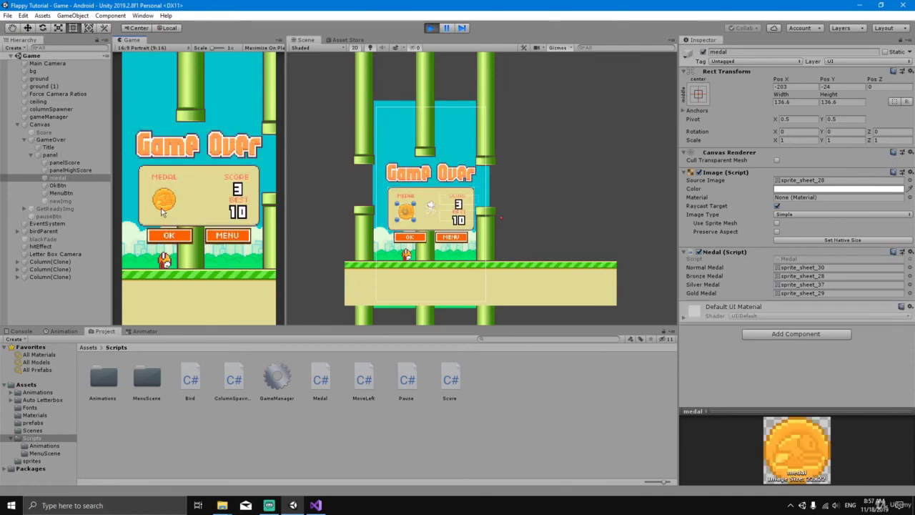
{"action": "left_click", "coordinate": [176, 240]}
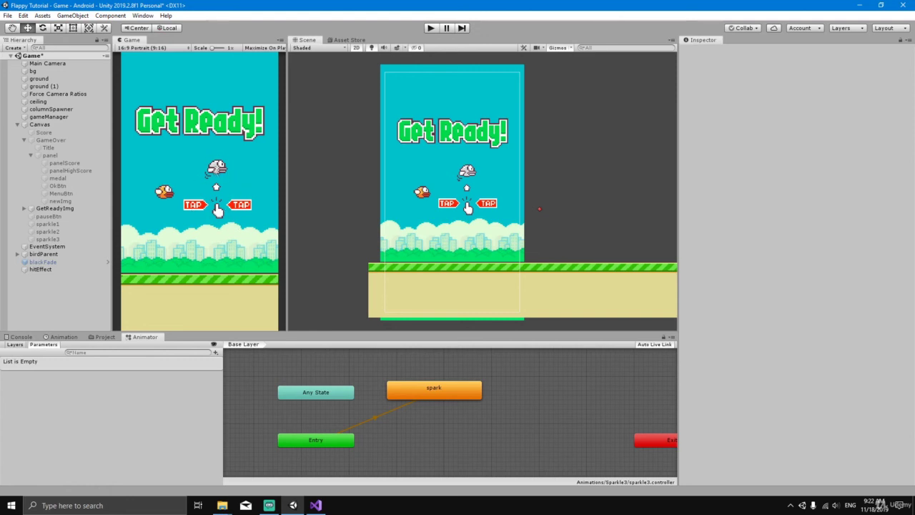
{"action": "key", "text": "ctrl+p"}
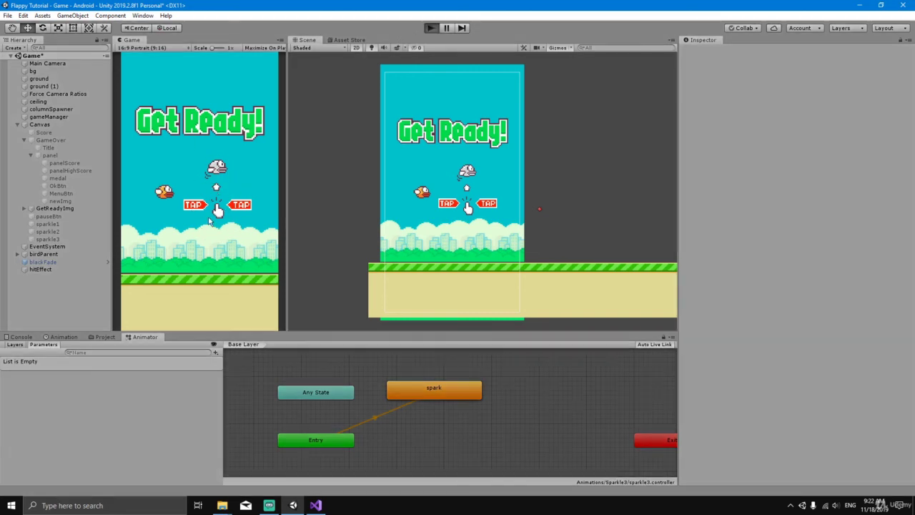
{"action": "left_click", "coordinate": [210, 221]}
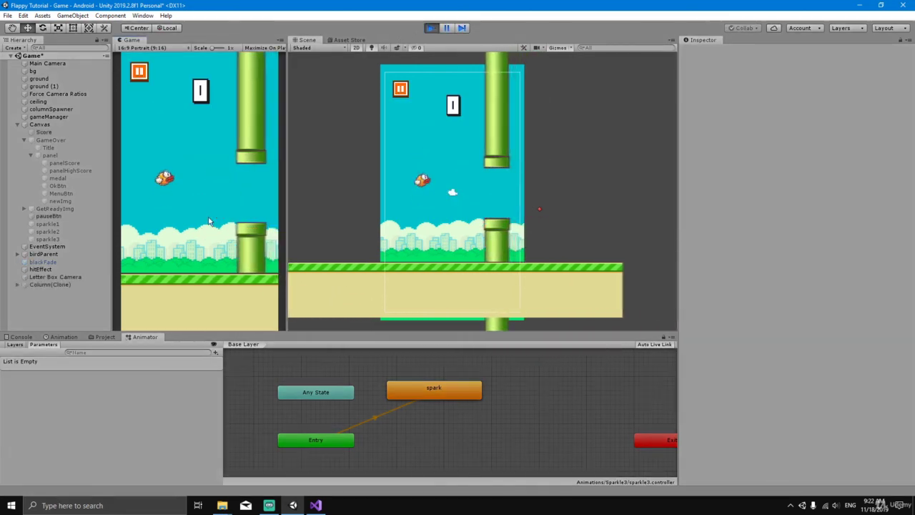
{"action": "left_click", "coordinate": [210, 221]}
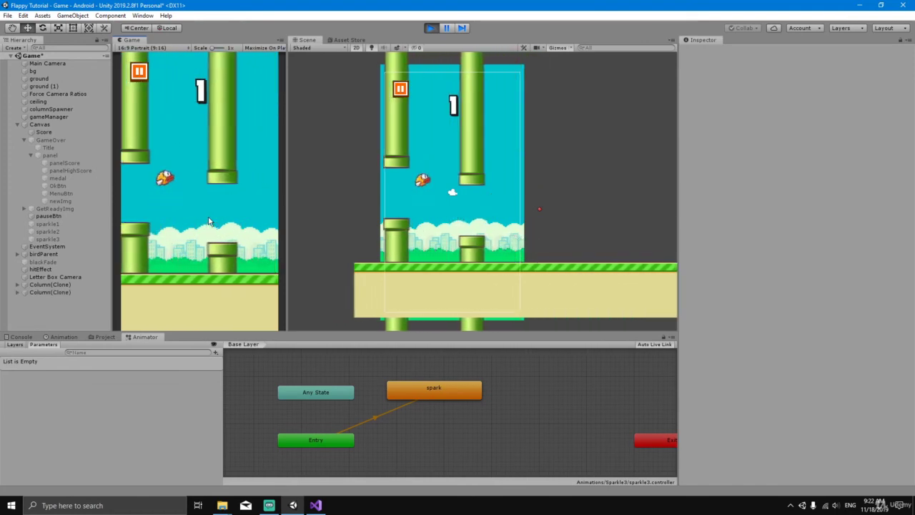
{"action": "left_click", "coordinate": [209, 221]}
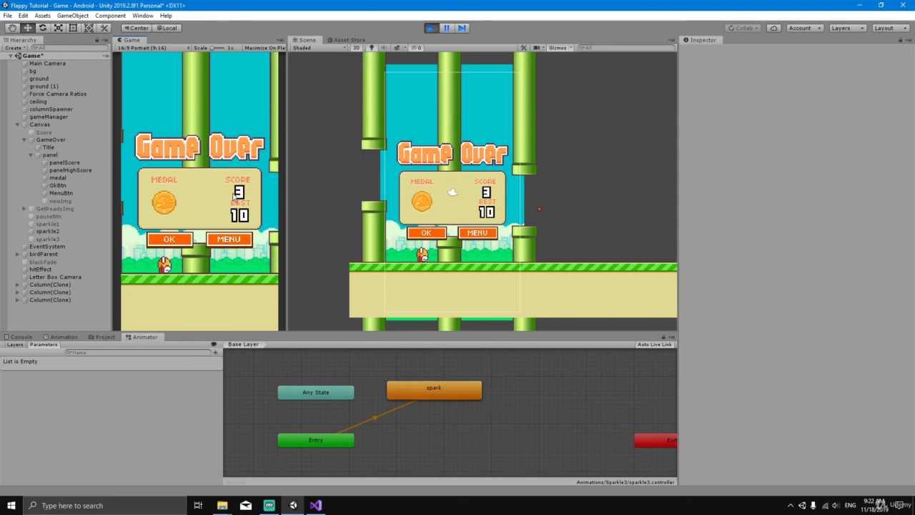
{"action": "left_click", "coordinate": [430, 28]}
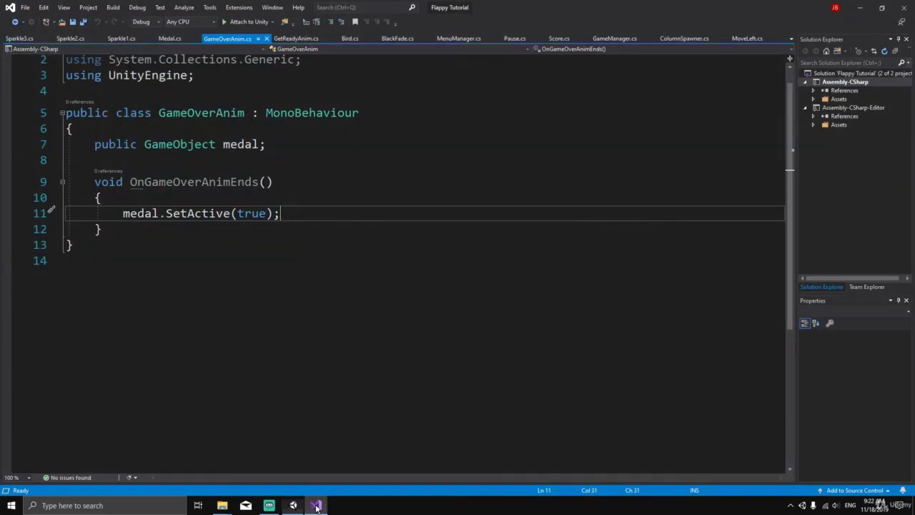
Step: Bring up GameOverAnim.cs and review the medal field and medal.SetActive(true) line
{"action": "left_click", "coordinate": [317, 505]}
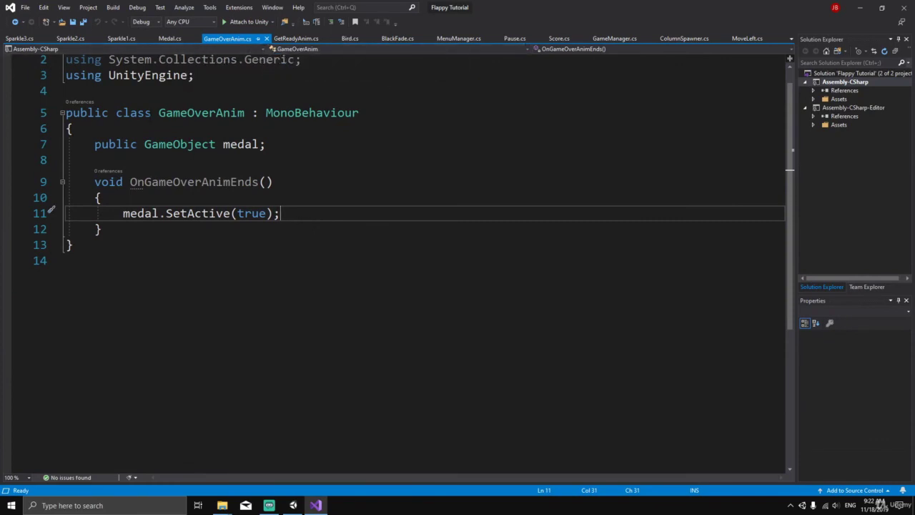
{"action": "left_click_drag", "start_coordinate": [158, 113], "coordinate": [96, 159]}
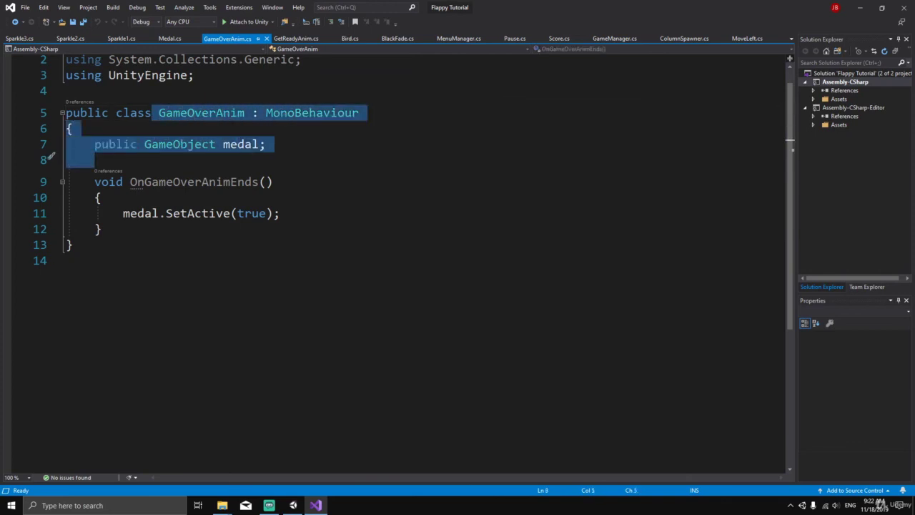
{"action": "left_click", "coordinate": [101, 229]}
{"action": "left_click_drag", "start_coordinate": [123, 213], "coordinate": [281, 213]}
{"action": "left_click", "coordinate": [72, 244]}
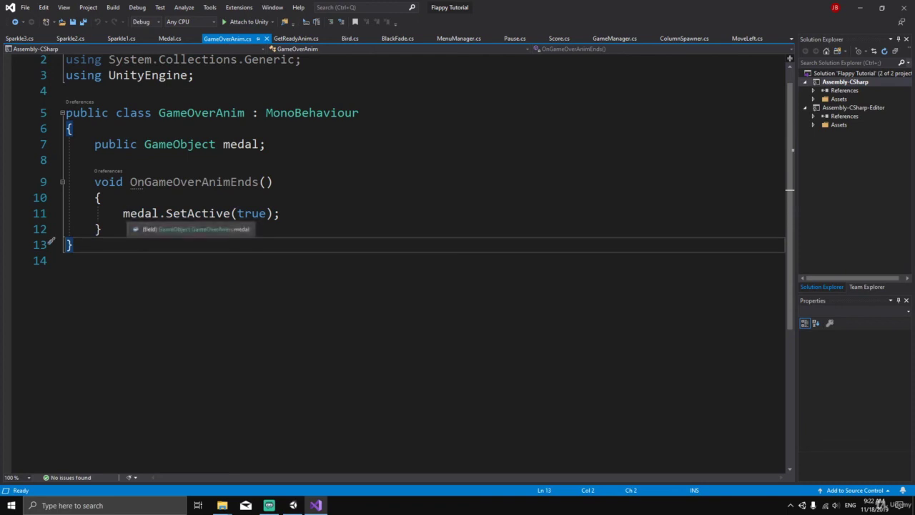
Step: Add a '//draw the score' comment on a new line after medal.SetActive(true)
{"action": "left_click", "coordinate": [286, 213]}
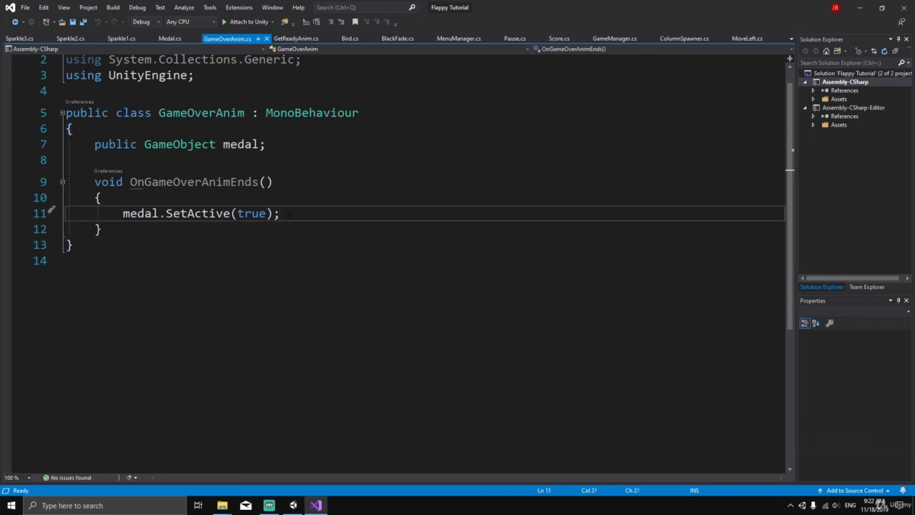
{"action": "key", "text": "Return"}
{"action": "type", "text": "//draw"}
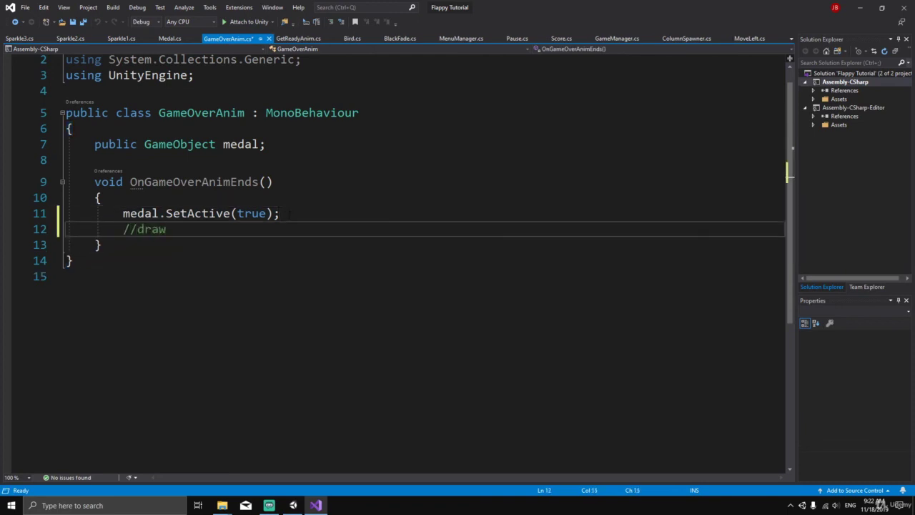
{"action": "type", "text": " the score"}
{"action": "key", "text": "ctrl+End"}
{"action": "left_click_drag", "start_coordinate": [123, 229], "coordinate": [238, 229]}
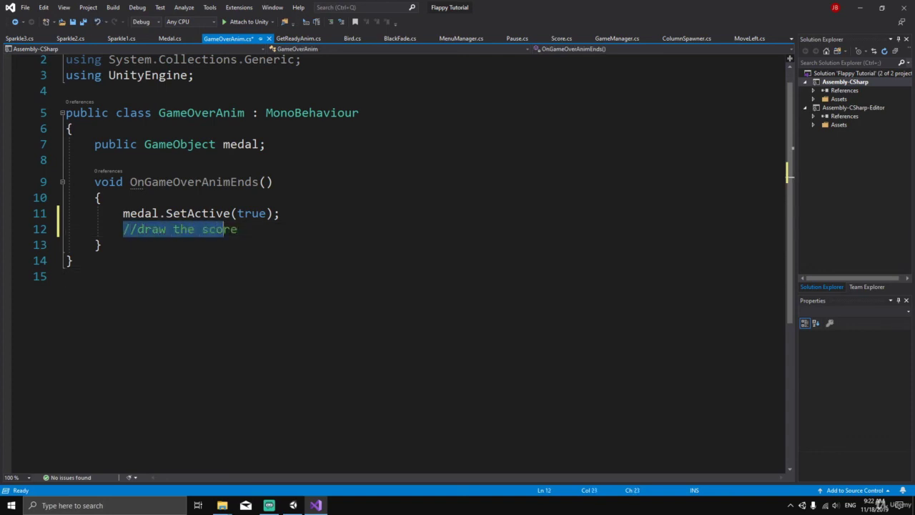
{"action": "left_click", "coordinate": [100, 244]}
{"action": "left_click_drag", "start_coordinate": [123, 229], "coordinate": [237, 229]}
{"action": "left_click", "coordinate": [129, 229]}
{"action": "left_click_drag", "start_coordinate": [129, 229], "coordinate": [237, 229]}
{"action": "left_click", "coordinate": [101, 244]}
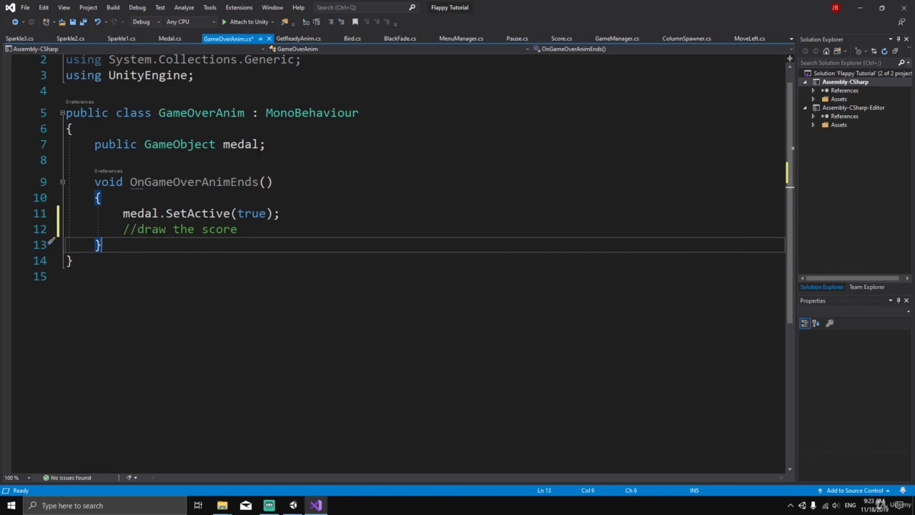
Step: Declare an 'int drawScore' field below gameScore in GameManager.cs
{"action": "left_click", "coordinate": [614, 40]}
{"action": "scroll", "coordinate": [429, 257], "scroll_direction": "down", "scroll_amount": 2}
{"action": "scroll", "coordinate": [429, 257], "scroll_direction": "up", "scroll_amount": 2}
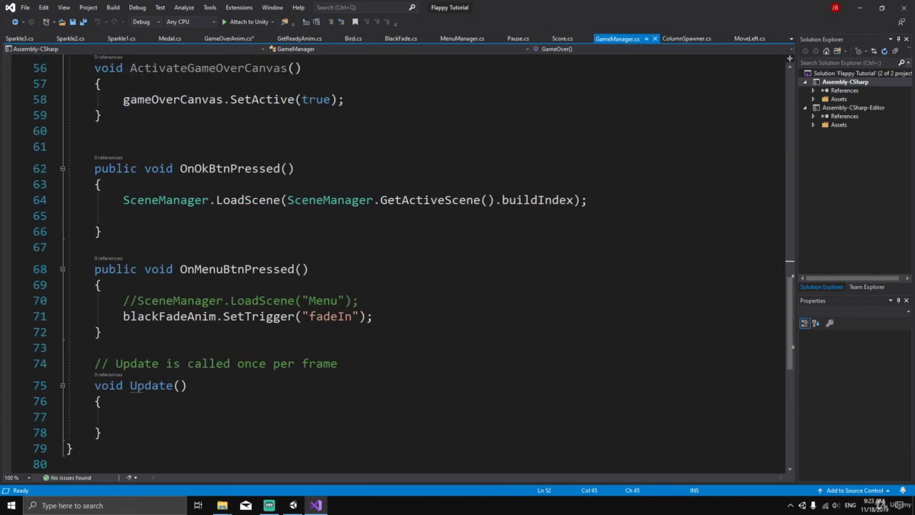
{"action": "scroll", "coordinate": [235, 334], "scroll_direction": "up", "scroll_amount": 15}
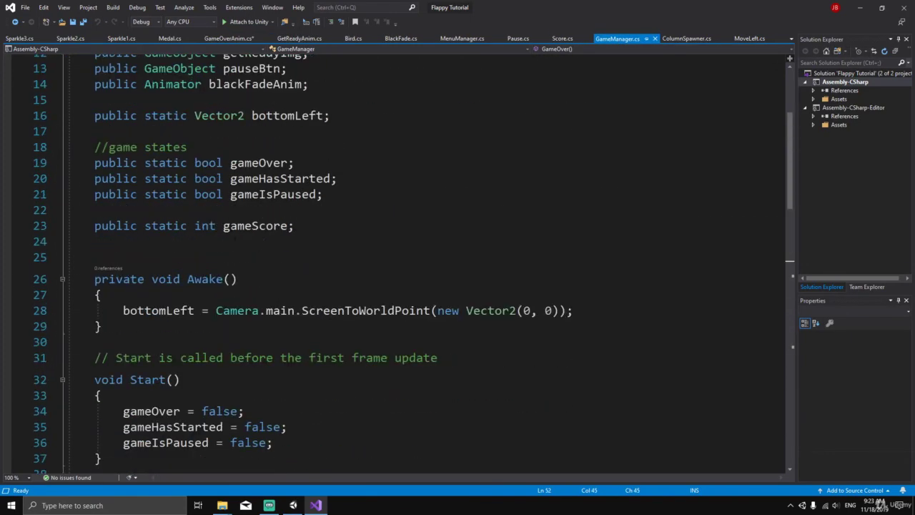
{"action": "left_click", "coordinate": [303, 226]}
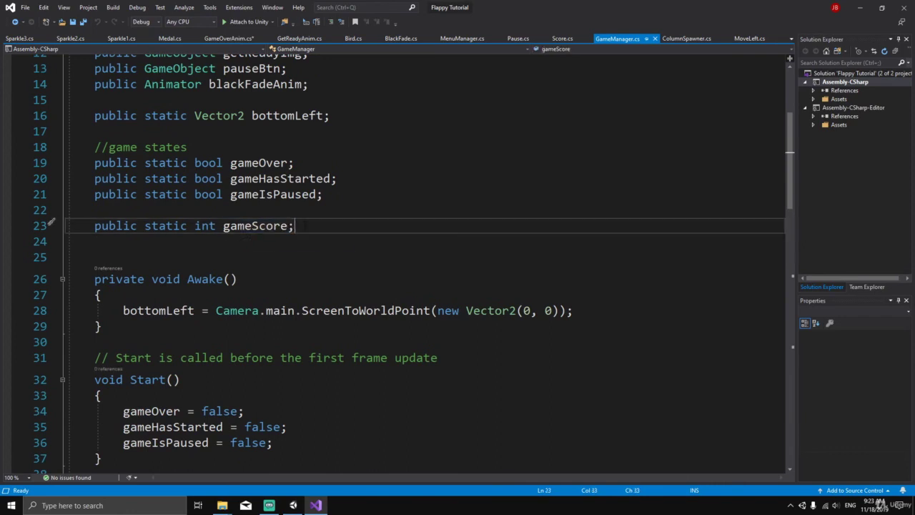
{"action": "key", "text": "Return"}
{"action": "type", "text": "in"}
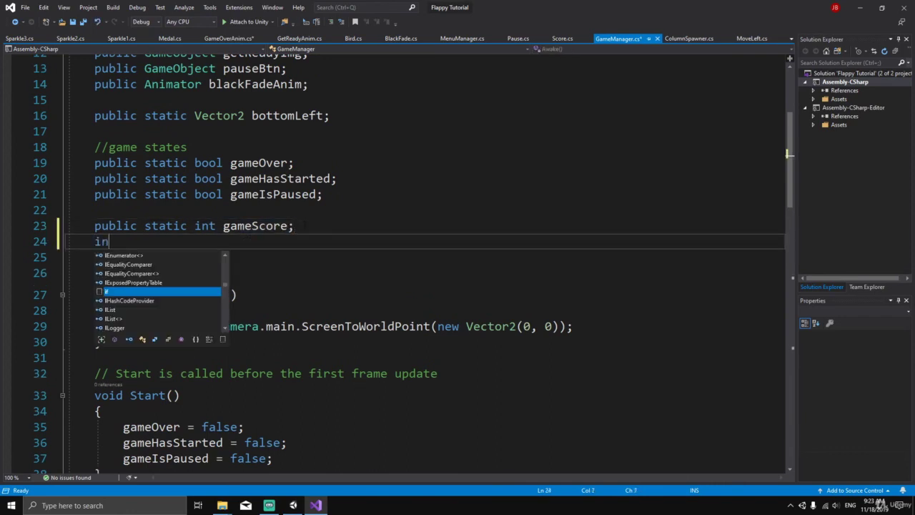
{"action": "type", "text": "t dra"}
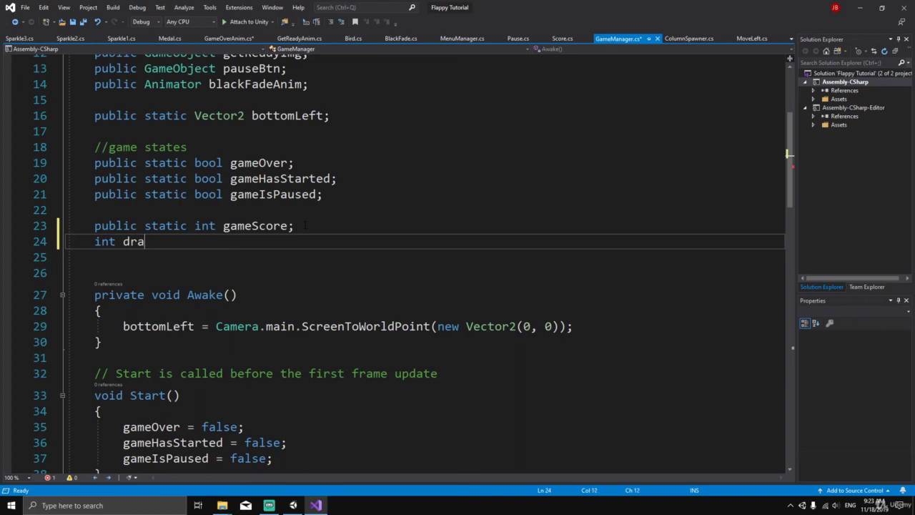
{"action": "type", "text": "wScore;"}
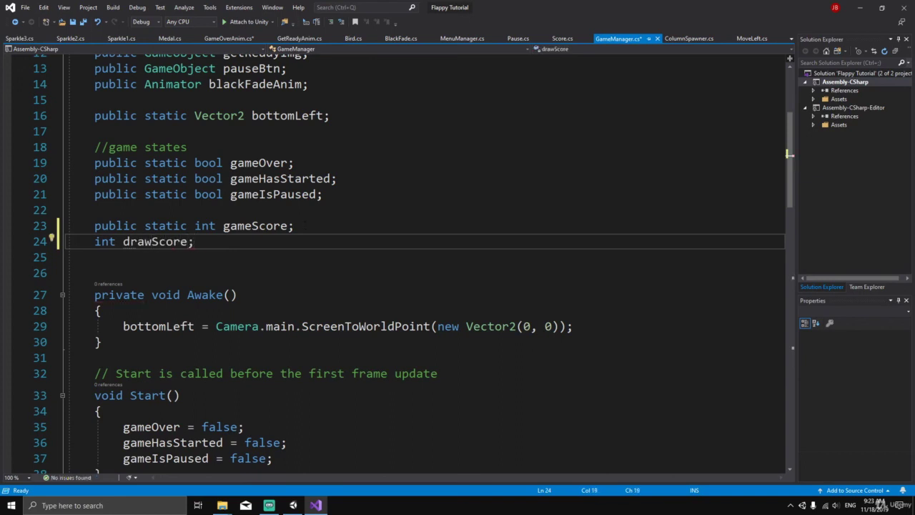
{"action": "double_click", "coordinate": [175, 243]}
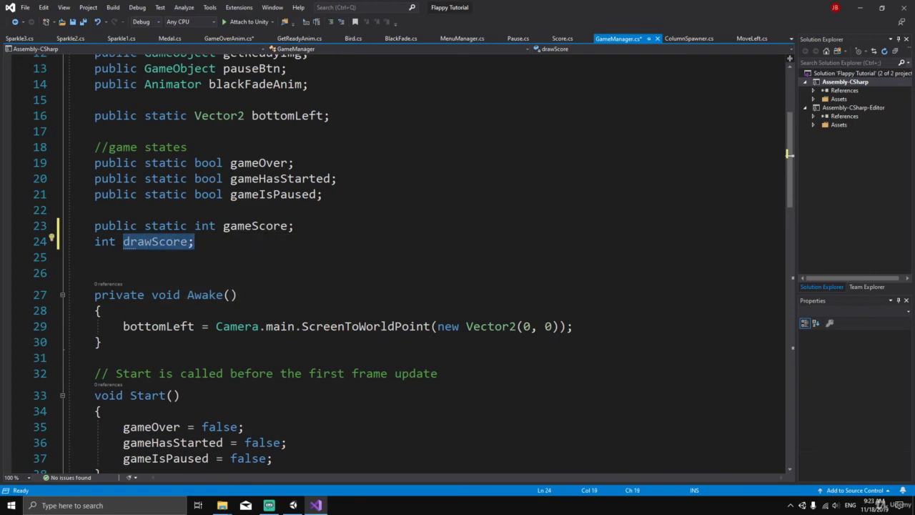
Step: Begin a new 'public void' method line after OnMenuBtnPressed
{"action": "scroll", "coordinate": [215, 247], "scroll_direction": "down", "scroll_amount": 15}
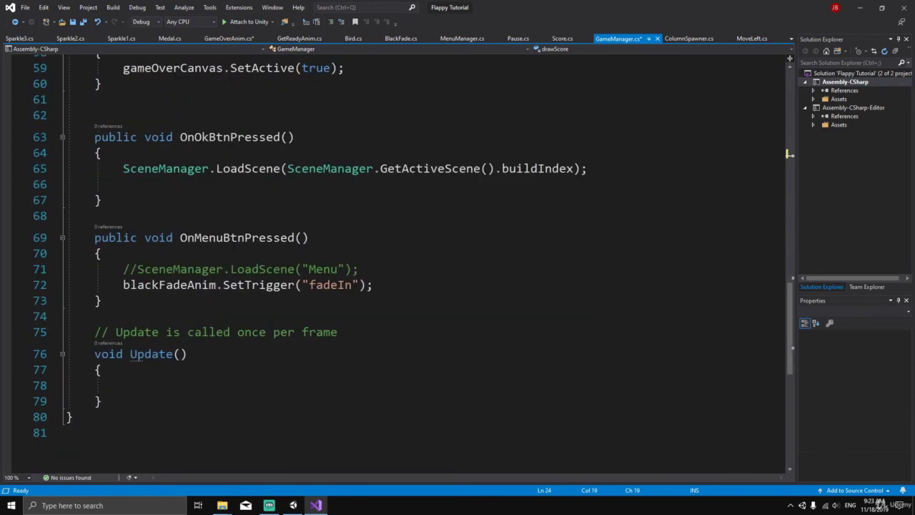
{"action": "left_click", "coordinate": [103, 300]}
{"action": "key", "text": "Return"}
{"action": "key", "text": "Return"}
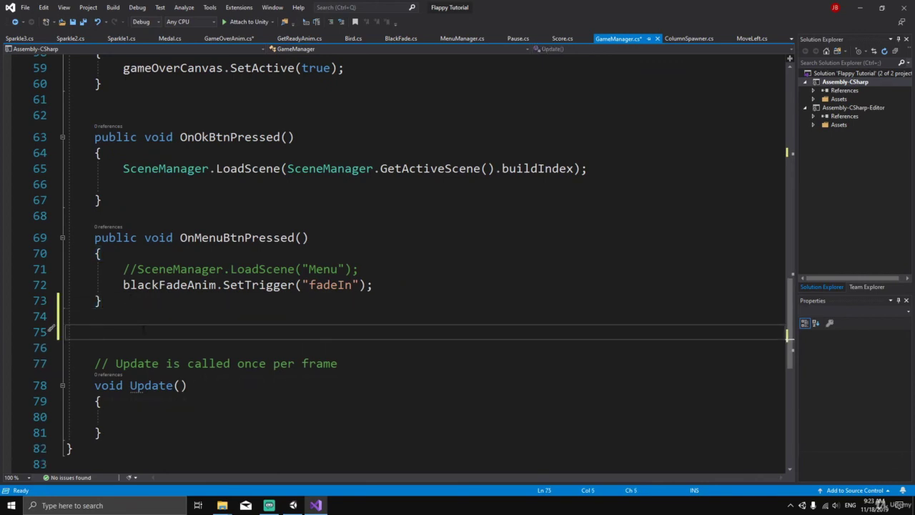
{"action": "type", "text": "public"}
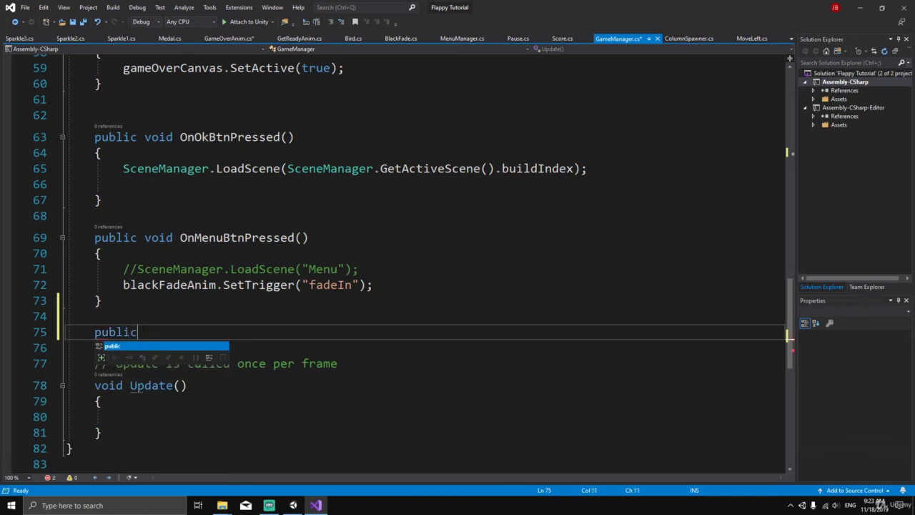
{"action": "type", "text": " void d"}
Step: Complete the method as public void DrawScore() with an empty brace body
{"action": "key", "text": "BackSpace"}
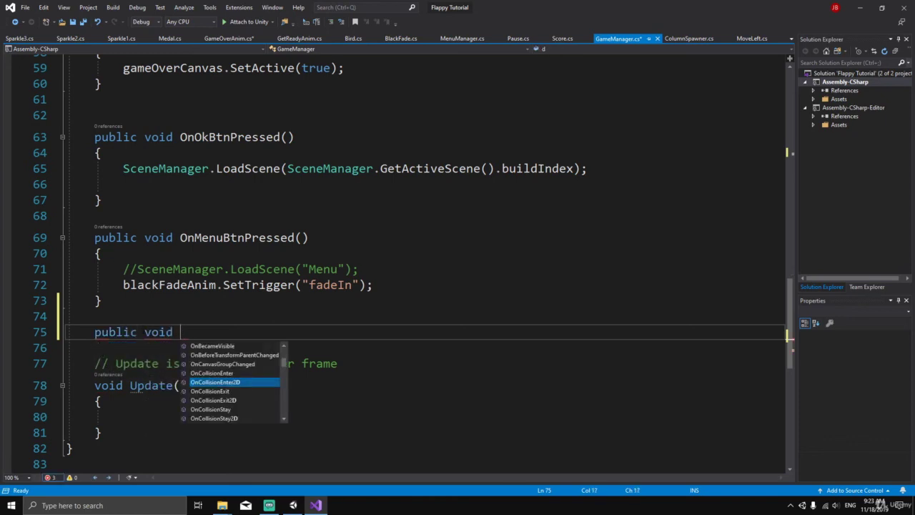
{"action": "type", "text": "DrawScore()"}
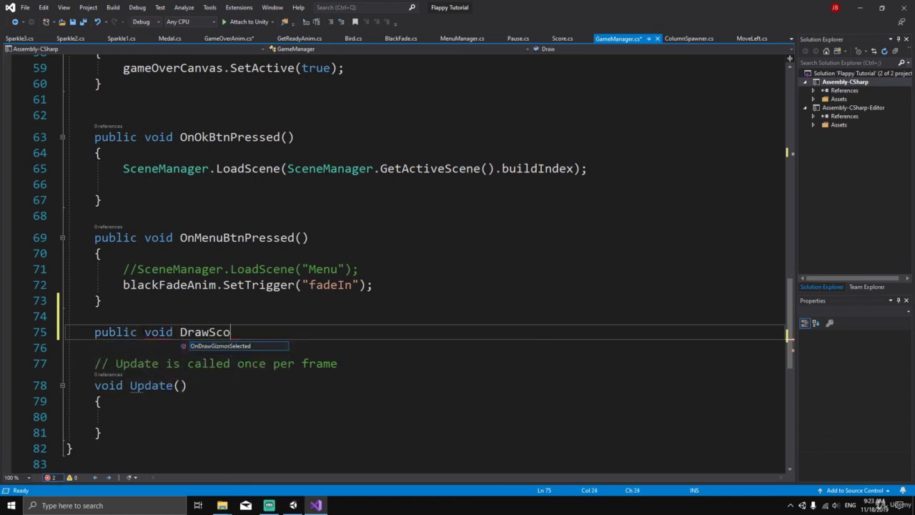
{"action": "key", "text": "Return"}
{"action": "type", "text": "{"}
{"action": "key", "text": "Return"}
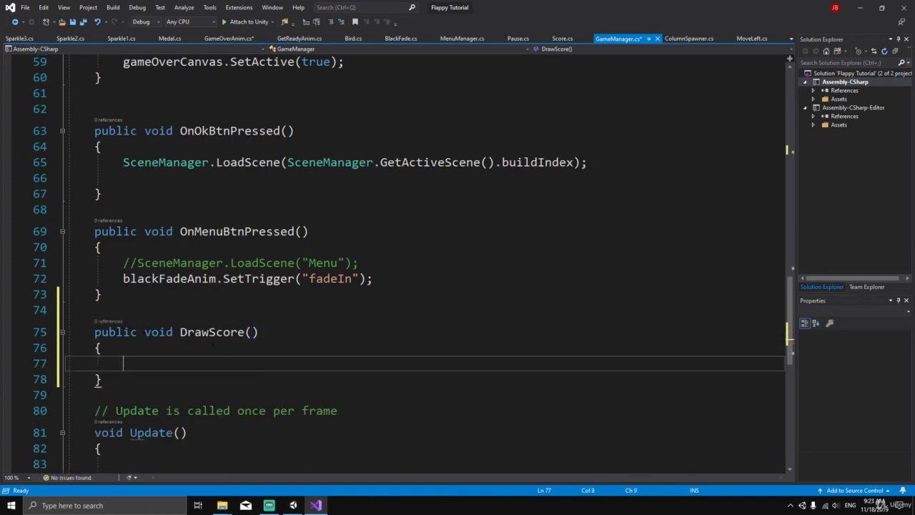
{"action": "scroll", "coordinate": [414, 265], "scroll_direction": "up", "scroll_amount": 17}
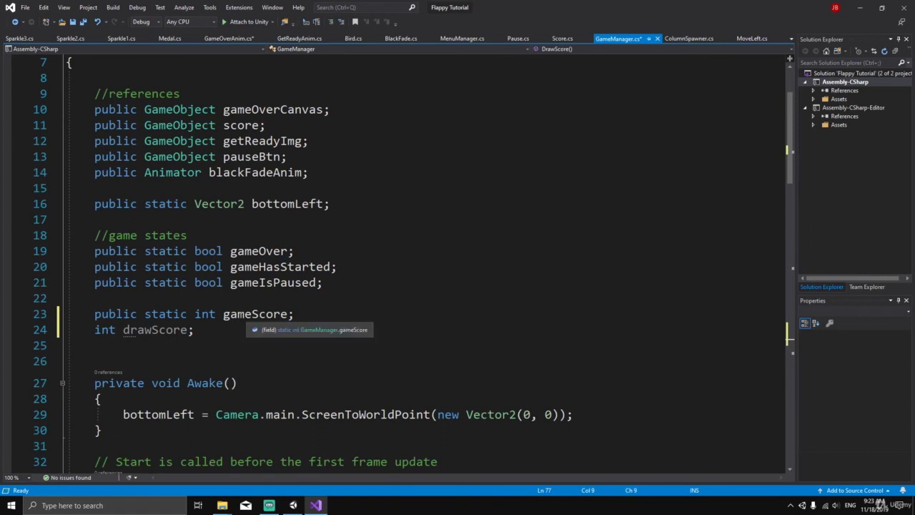
{"action": "scroll", "coordinate": [205, 320], "scroll_direction": "down", "scroll_amount": 1}
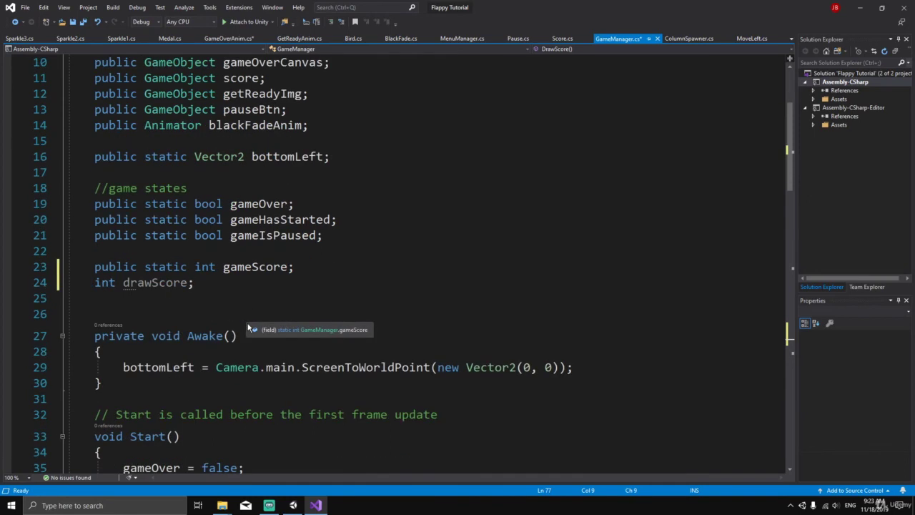
{"action": "scroll", "coordinate": [205, 320], "scroll_direction": "up", "scroll_amount": 1}
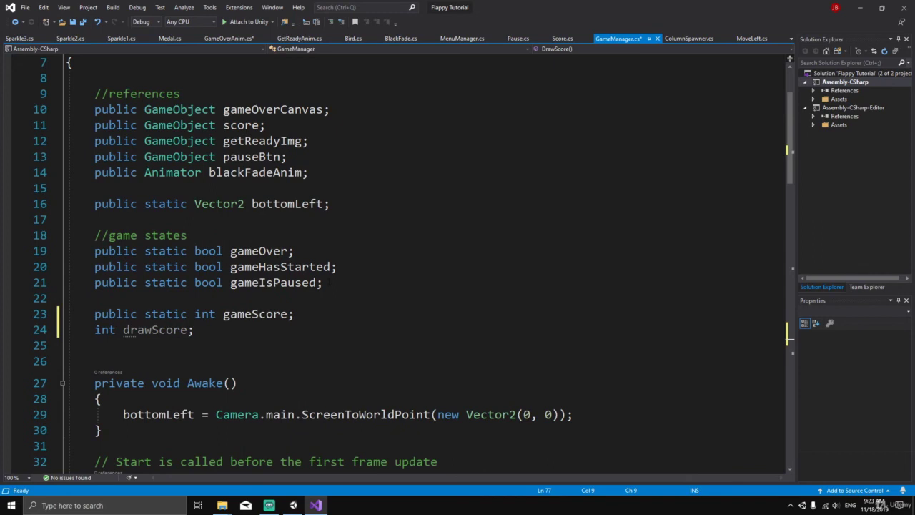
Step: Start a 'public Text' declaration after the gameIsPaused line
{"action": "left_click", "coordinate": [330, 281]}
{"action": "key", "text": "Return"}
{"action": "key", "text": "Return"}
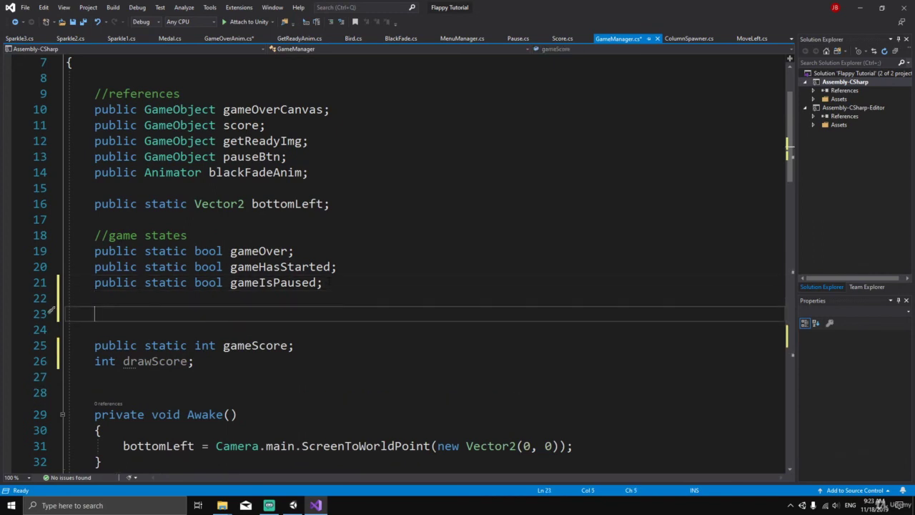
{"action": "type", "text": "pu"}
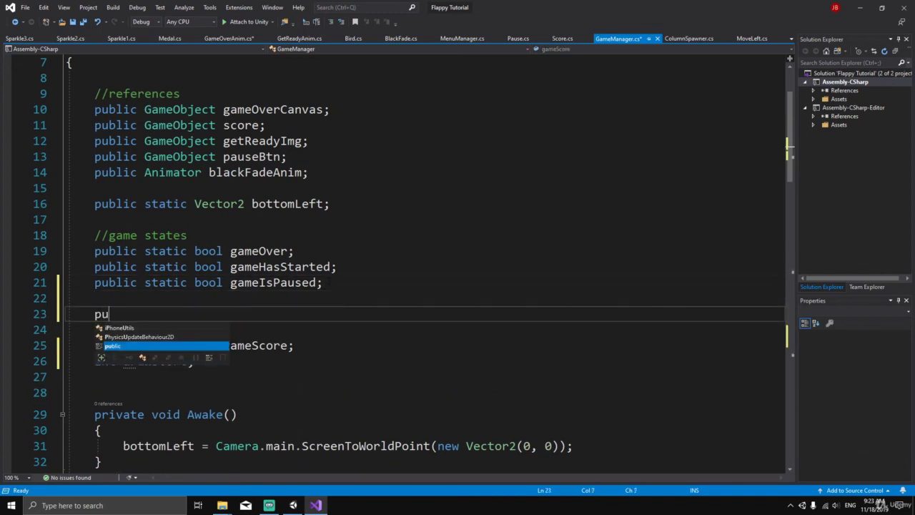
{"action": "type", "text": "blic Text"}
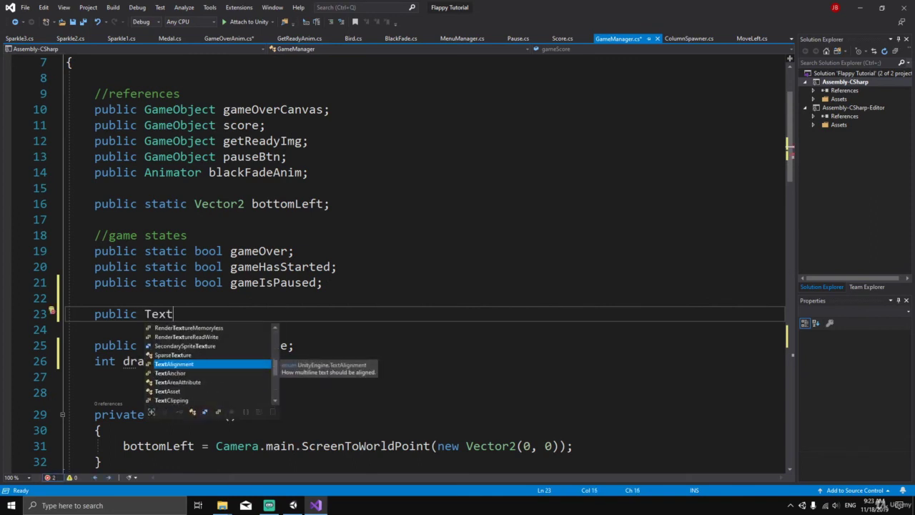
Step: Add a 'using UnityEngine.UI;' import below SceneManagement and save
{"action": "scroll", "coordinate": [429, 257], "scroll_direction": "up", "scroll_amount": 2}
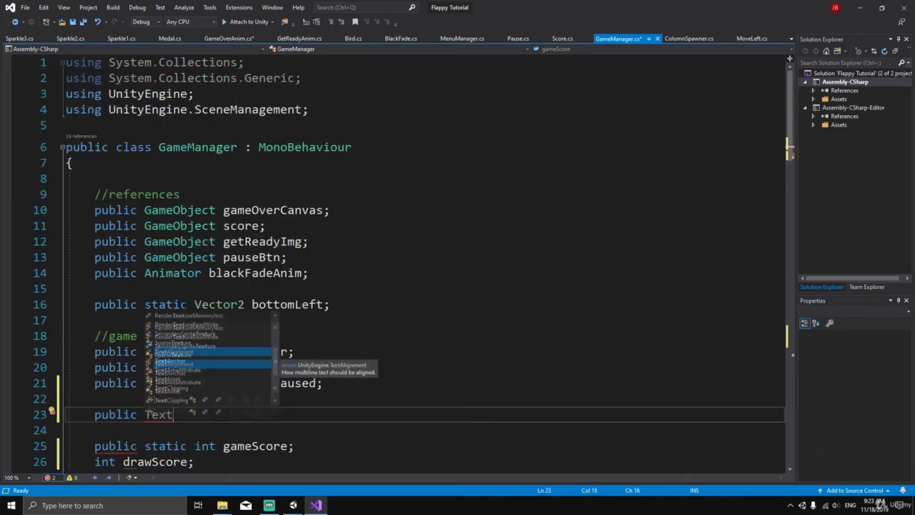
{"action": "left_click", "coordinate": [344, 110]}
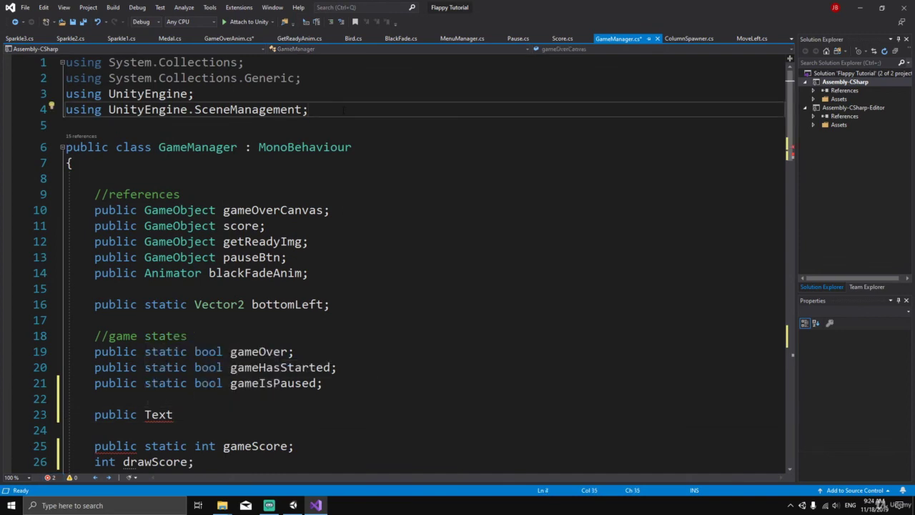
{"action": "key", "text": "Return"}
{"action": "type", "text": "using"}
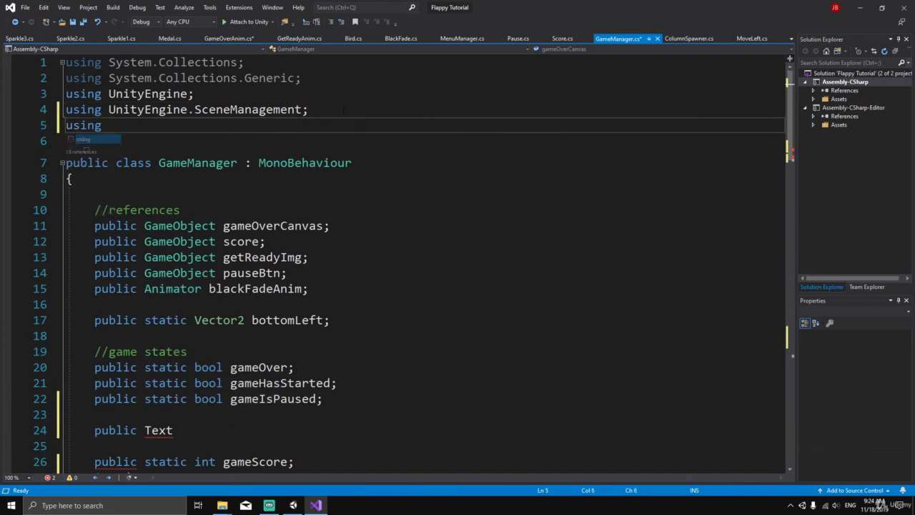
{"action": "type", "text": " UnityEn"}
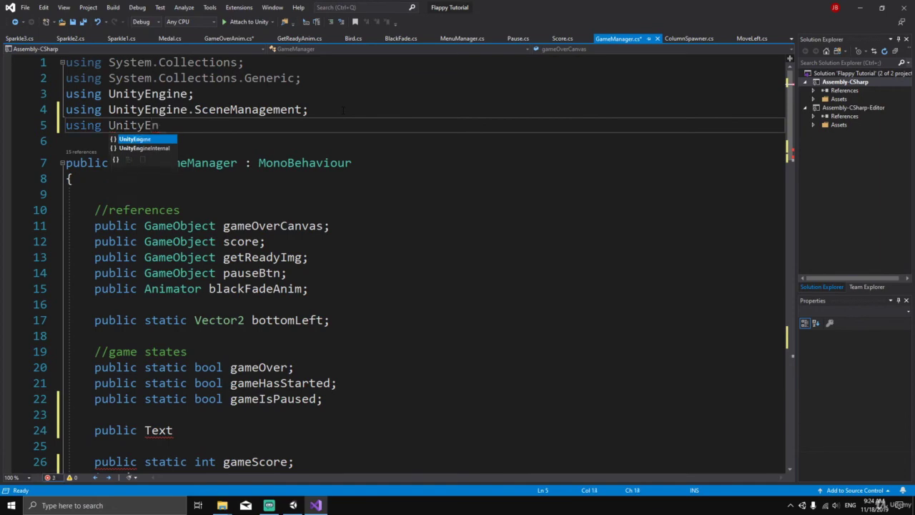
{"action": "type", "text": "gine.ui"}
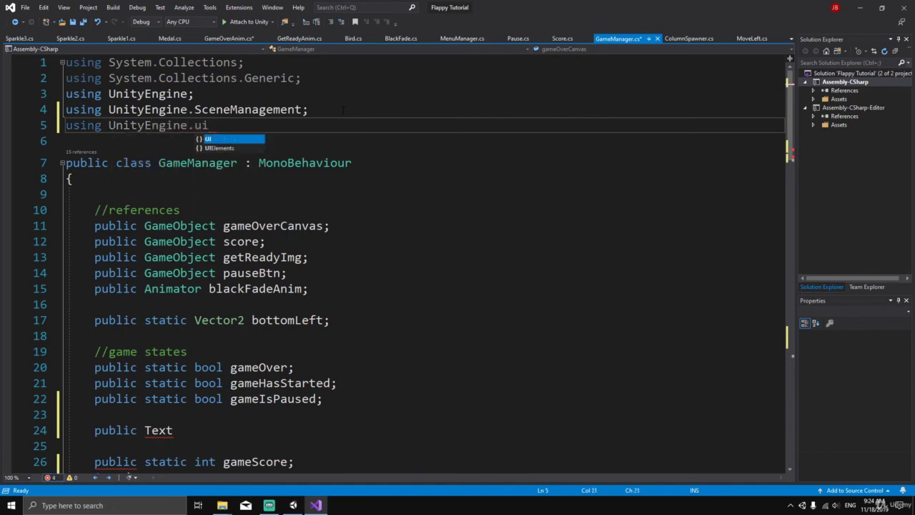
{"action": "key", "text": "Tab"}
{"action": "type", "text": ";"}
{"action": "key", "text": "ctrl+s"}
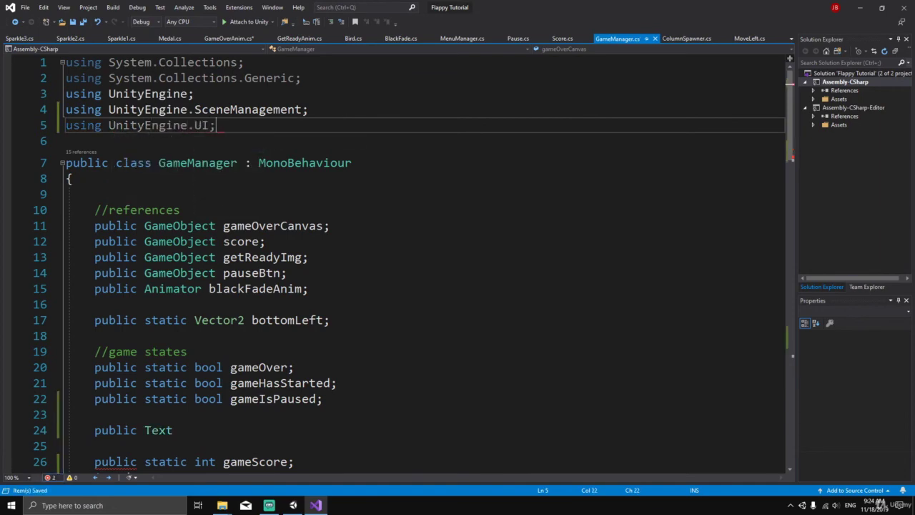
Step: Finish the field as 'public Text panelScore;' and save
{"action": "scroll", "coordinate": [343, 109], "scroll_direction": "down", "scroll_amount": 5}
{"action": "left_click", "coordinate": [173, 193]}
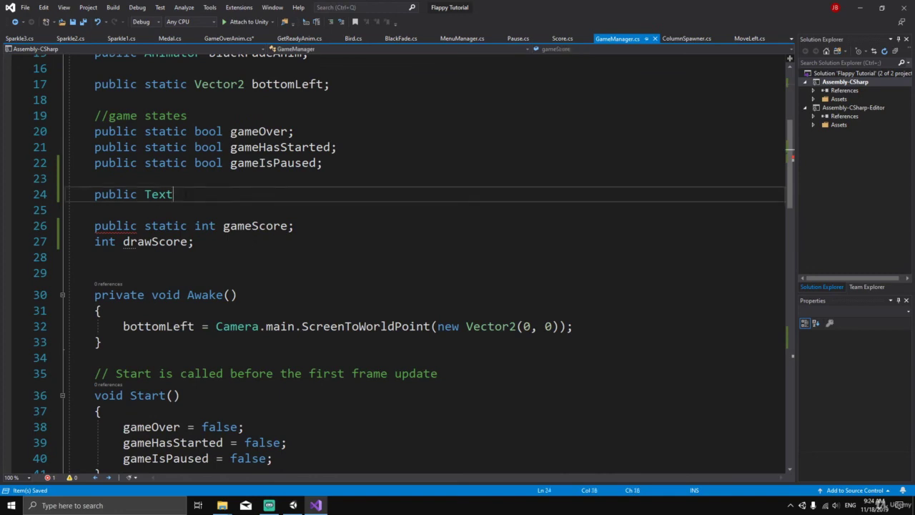
{"action": "type", "text": "p"}
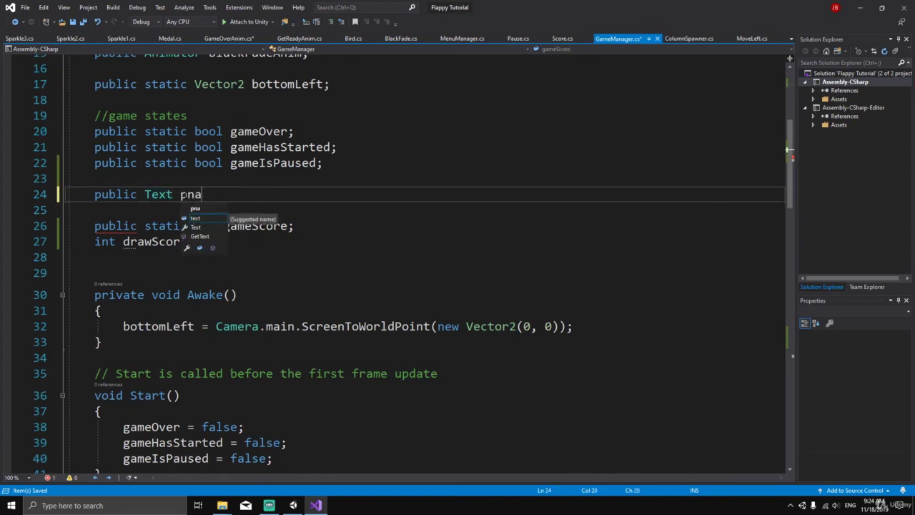
{"action": "type", "text": "na"}
{"action": "key", "text": "BackSpace"}
{"action": "key", "text": "BackSpace"}
{"action": "type", "text": "anel"}
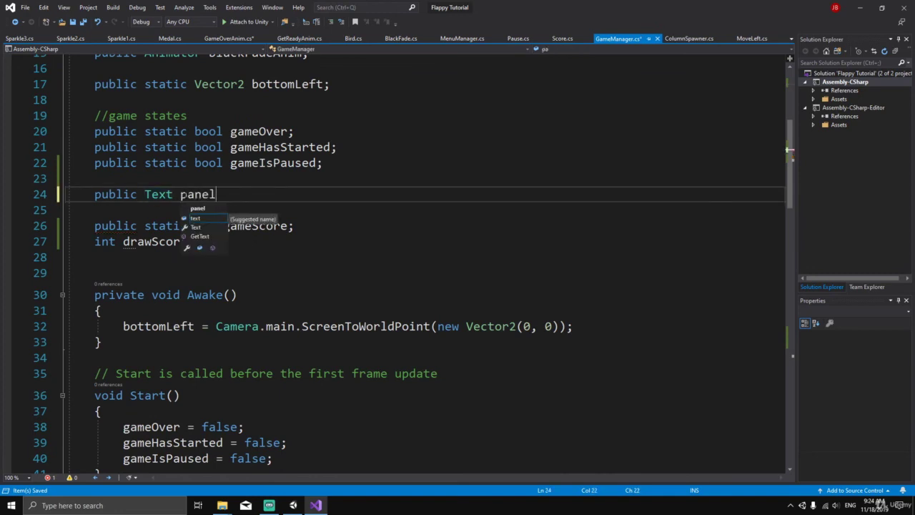
{"action": "type", "text": "Score;"}
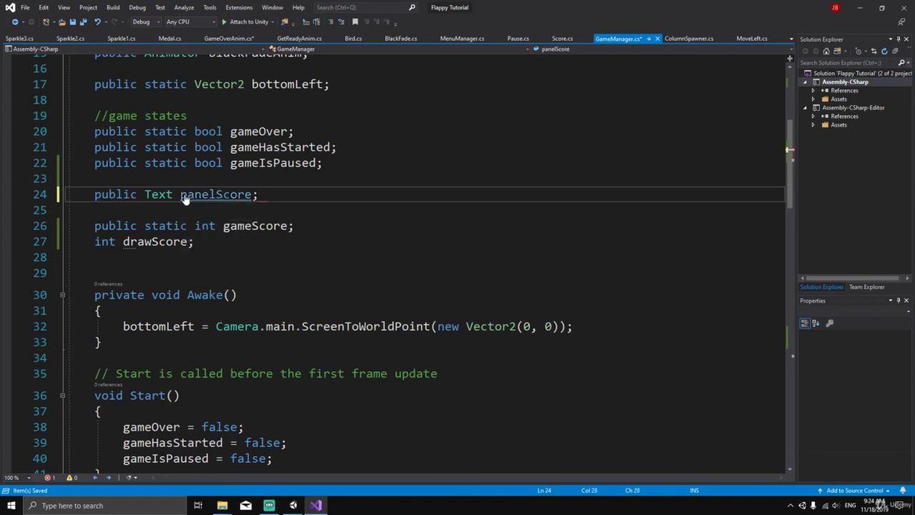
{"action": "key", "text": "ctrl+s"}
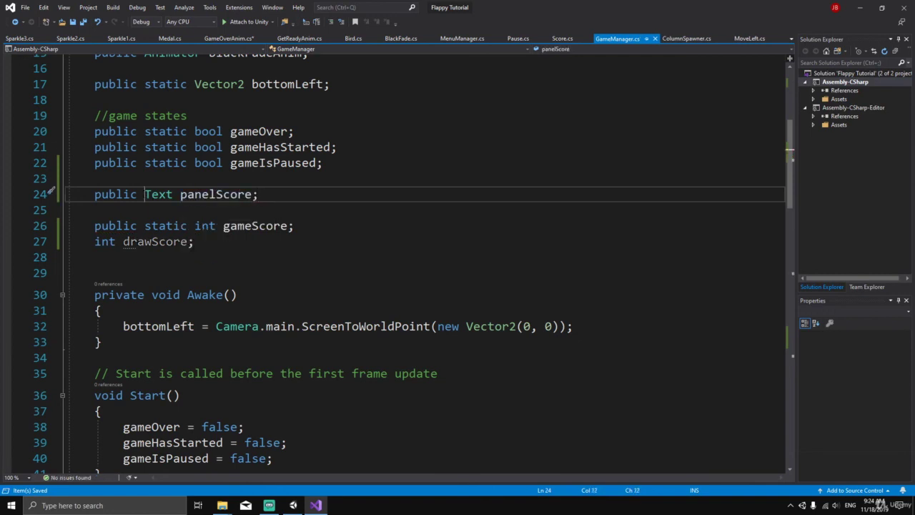
{"action": "left_click_drag", "start_coordinate": [145, 194], "coordinate": [259, 195]}
{"action": "key", "text": "Down"}
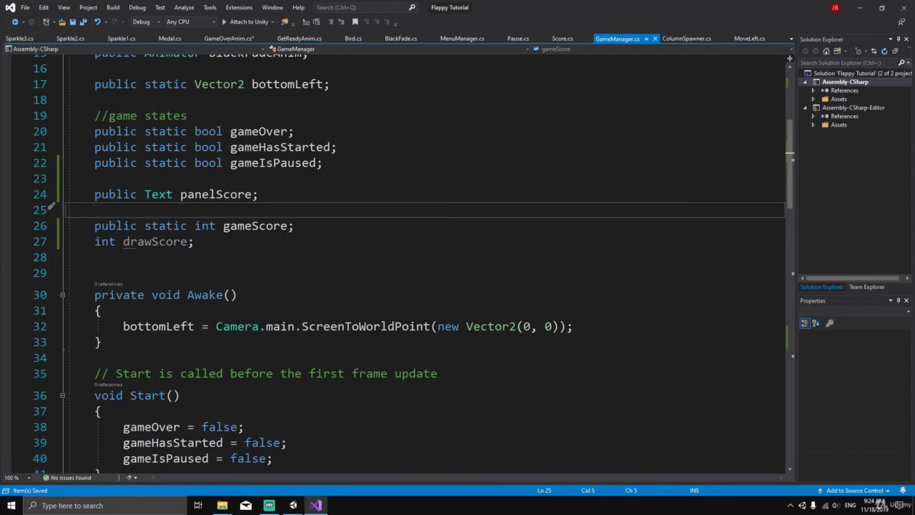
{"action": "key", "text": "Up"}
{"action": "key", "text": "ctrl+Right"}
{"action": "key", "text": "shift+Right"}
{"action": "key", "text": "shift+Right"}
{"action": "key", "text": "shift+Right"}
{"action": "key", "text": "shift+Right"}
{"action": "key", "text": "shift+Right"}
{"action": "key", "text": "shift+Right"}
{"action": "key", "text": "shift+Right"}
{"action": "key", "text": "shift+Right"}
{"action": "key", "text": "shift+Right"}
{"action": "key", "text": "shift+Right"}
{"action": "key", "text": "shift+Right"}
{"action": "key", "text": "shift+Right"}
{"action": "key", "text": "shift+Right"}
{"action": "key", "text": "shift+Right"}
{"action": "key", "text": "shift+Right"}
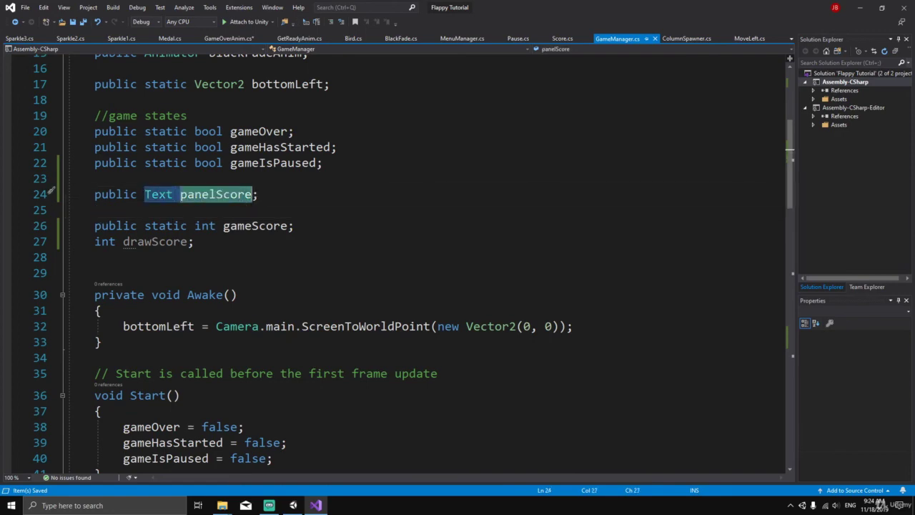
{"action": "scroll", "coordinate": [162, 323], "scroll_direction": "down", "scroll_amount": 16}
Step: Write an if(drawScore <= gameScore) block with braces inside DrawScore
{"action": "left_click", "coordinate": [162, 323]}
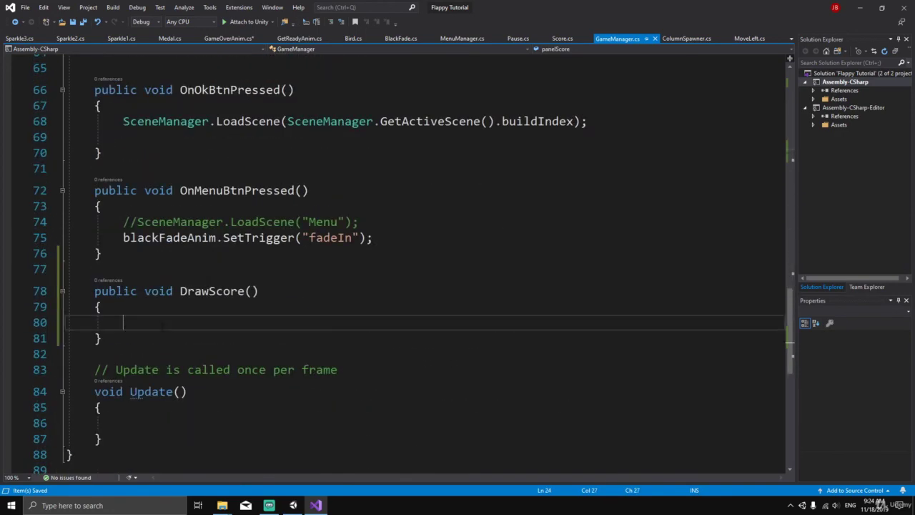
{"action": "type", "text": "if("}
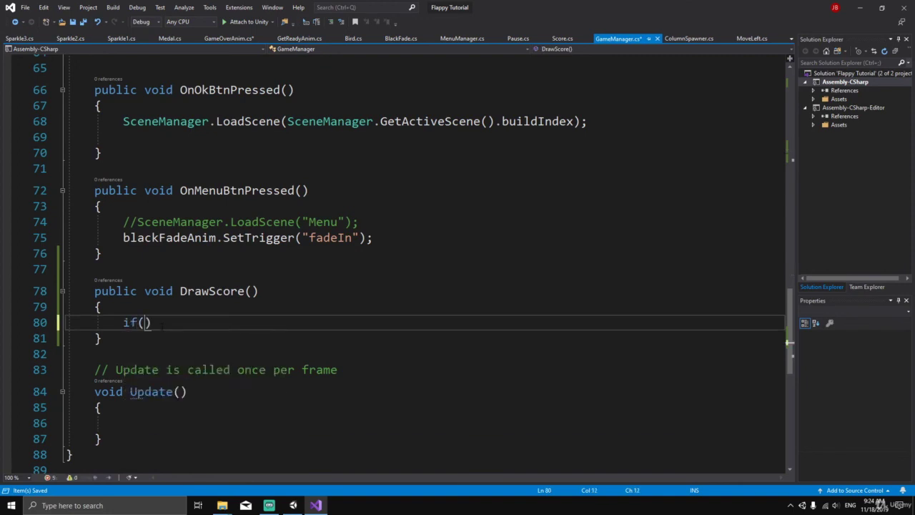
{"action": "type", "text": "drawScore "}
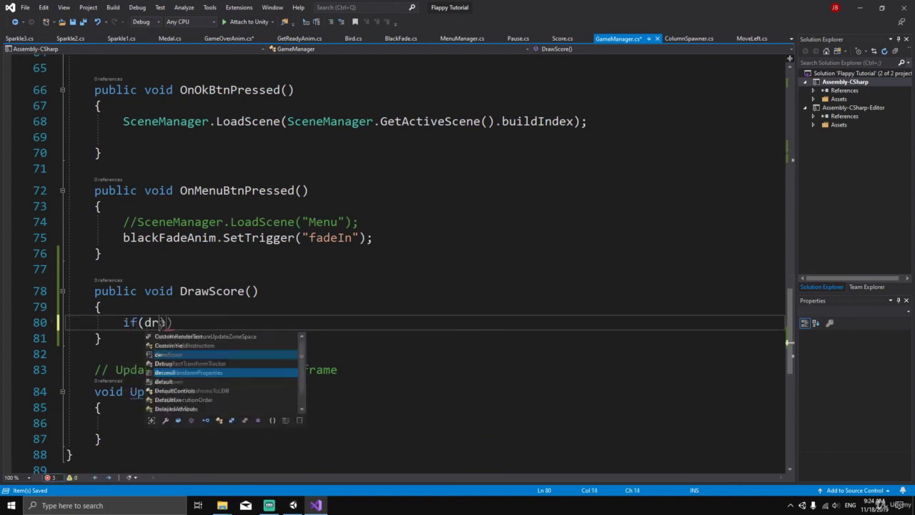
{"action": "type", "text": "<= "}
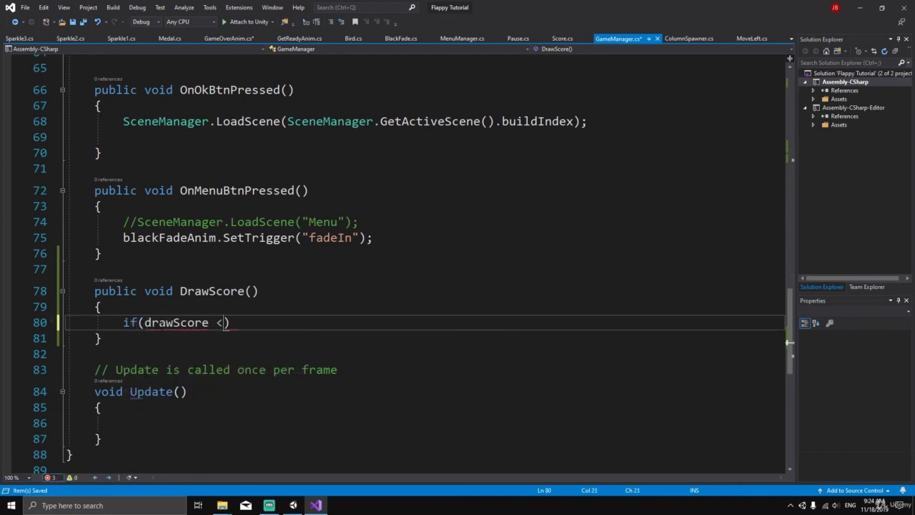
{"action": "type", "text": "game"}
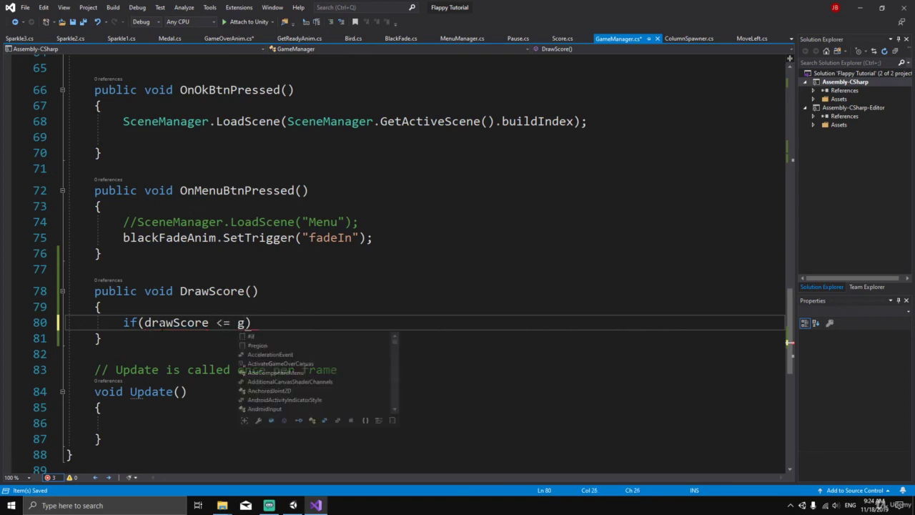
{"action": "key", "text": "Tab"}
{"action": "key", "text": "End"}
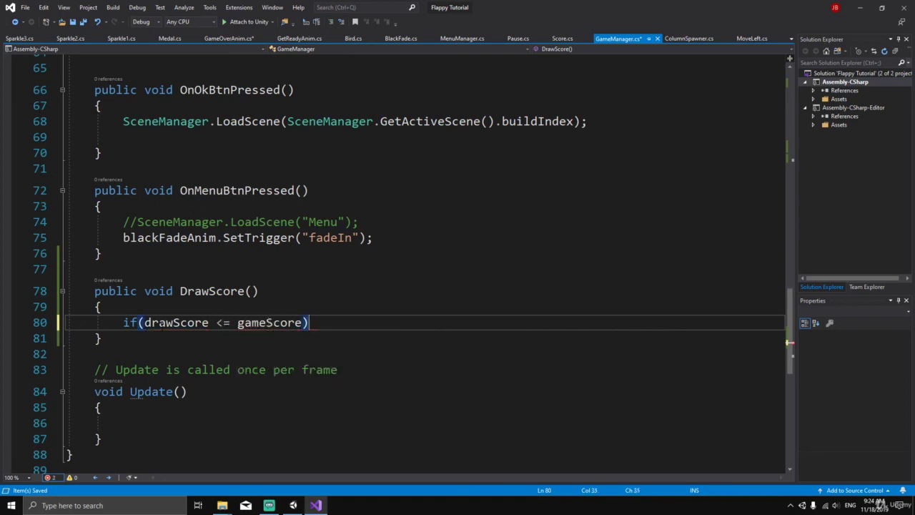
{"action": "key", "text": "Return"}
{"action": "type", "text": "{"}
{"action": "key", "text": "Return"}
{"action": "scroll", "coordinate": [789, 342], "scroll_direction": "down", "scroll_amount": 1}
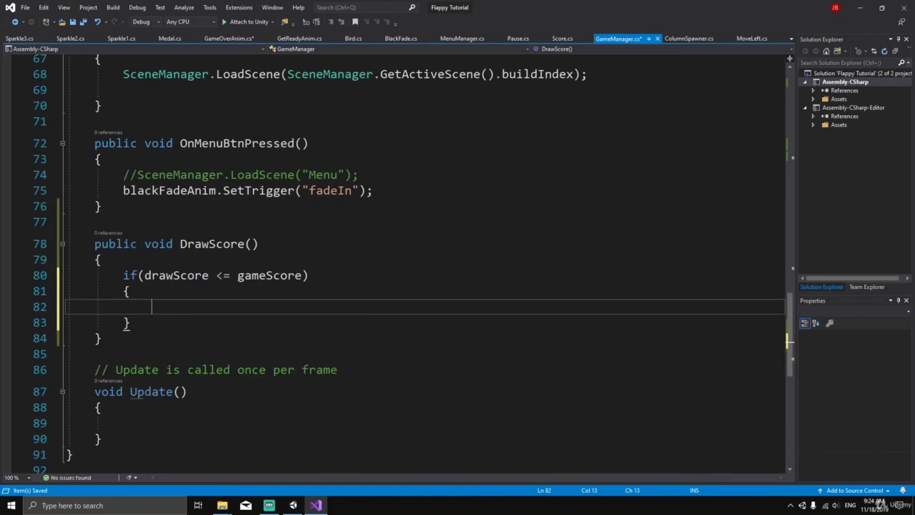
Step: Set panelScore.text = drawScore.ToString(); inside the if block
{"action": "type", "text": "pan"}
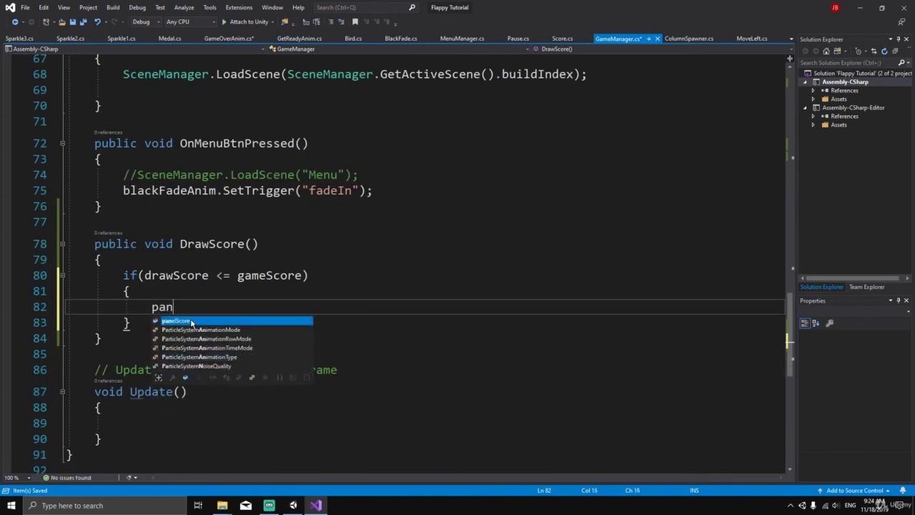
{"action": "key", "text": "Tab"}
{"action": "type", "text": ".t"}
{"action": "key", "text": "Tab"}
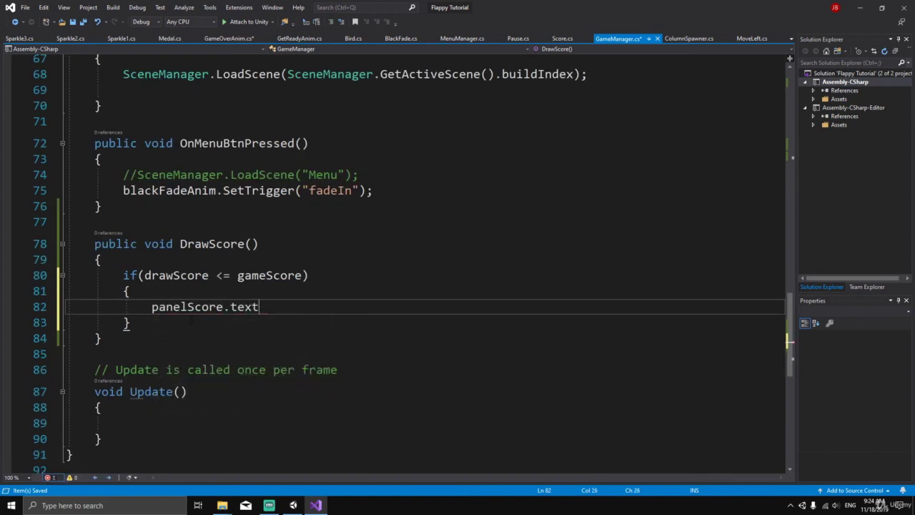
{"action": "type", "text": "= drawScore"}
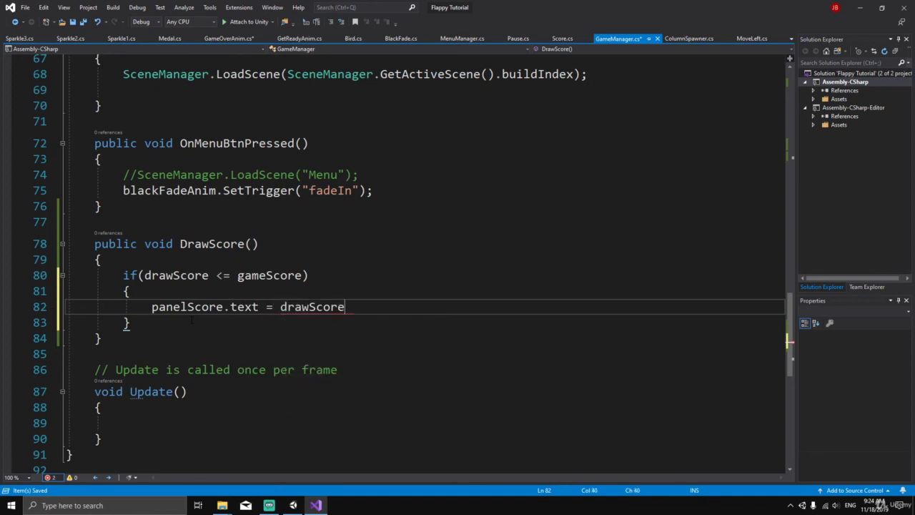
{"action": "type", "text": ".to"}
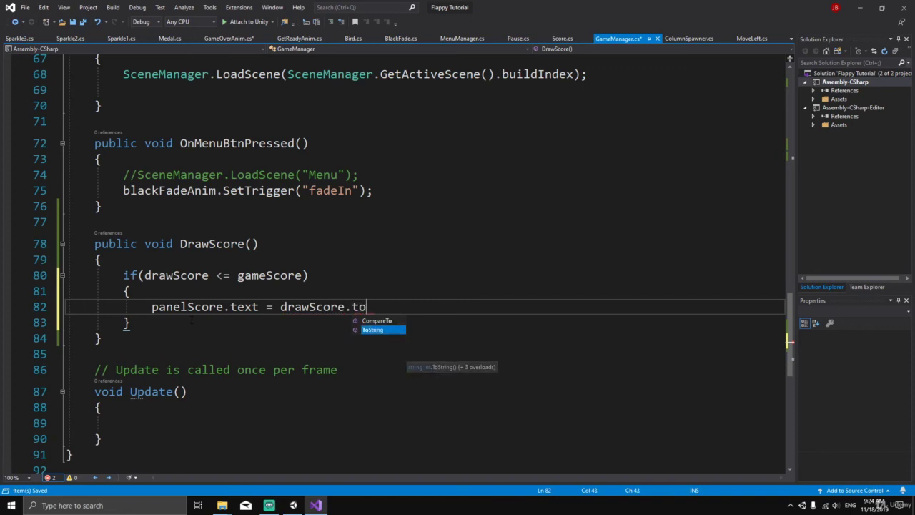
{"action": "key", "text": "Tab"}
{"action": "type", "text": "();"}
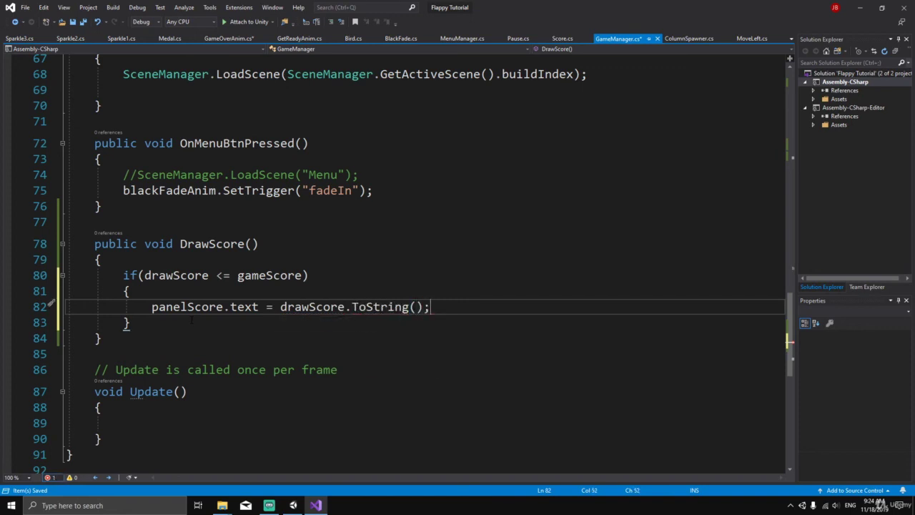
Step: Add 'drawScore++;' on the next line of the if block
{"action": "key", "text": "Return"}
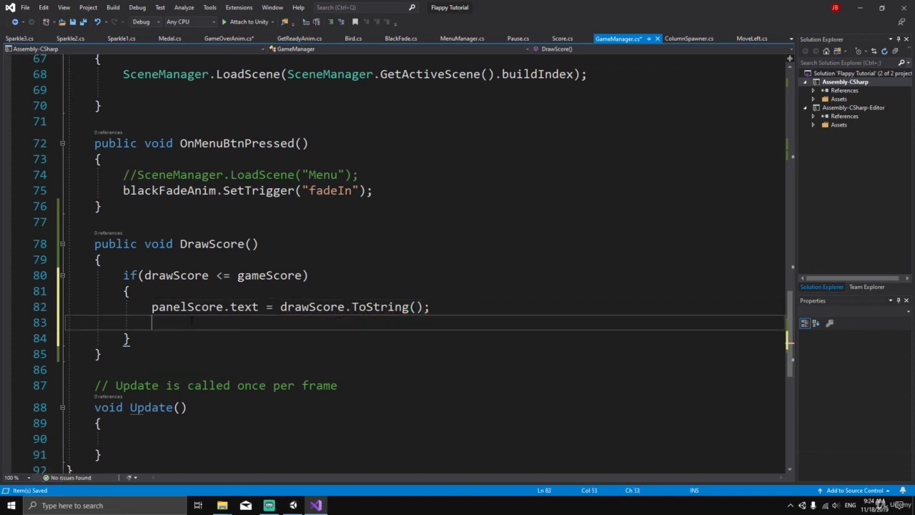
{"action": "type", "text": "dra"}
{"action": "key", "text": "Tab"}
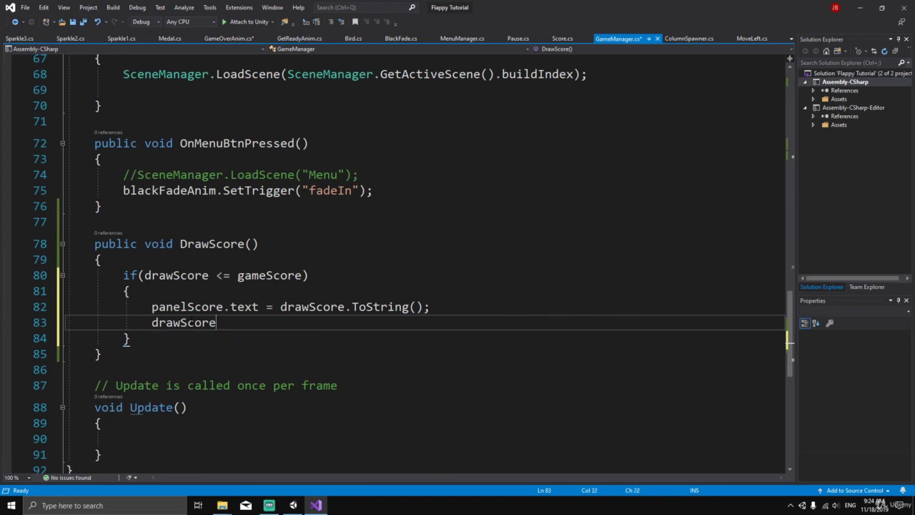
{"action": "type", "text": "=="}
{"action": "key", "text": "BackSpace"}
{"action": "key", "text": "BackSpace"}
{"action": "type", "text": "++"}
Step: Add Invoke("DrawScore", 0.05f); after the increment line
{"action": "left_click_drag", "start_coordinate": [144, 276], "coordinate": [208, 276]}
{"action": "left_click", "coordinate": [237, 323]}
{"action": "left_click_drag", "start_coordinate": [230, 307], "coordinate": [408, 307]}
{"action": "left_click", "coordinate": [130, 339]}
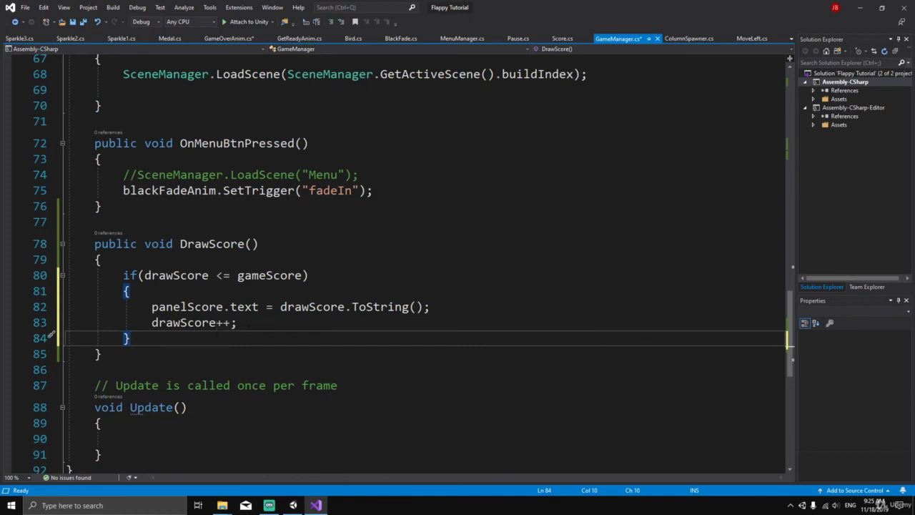
{"action": "key", "text": "Up"}
{"action": "key", "text": "End"}
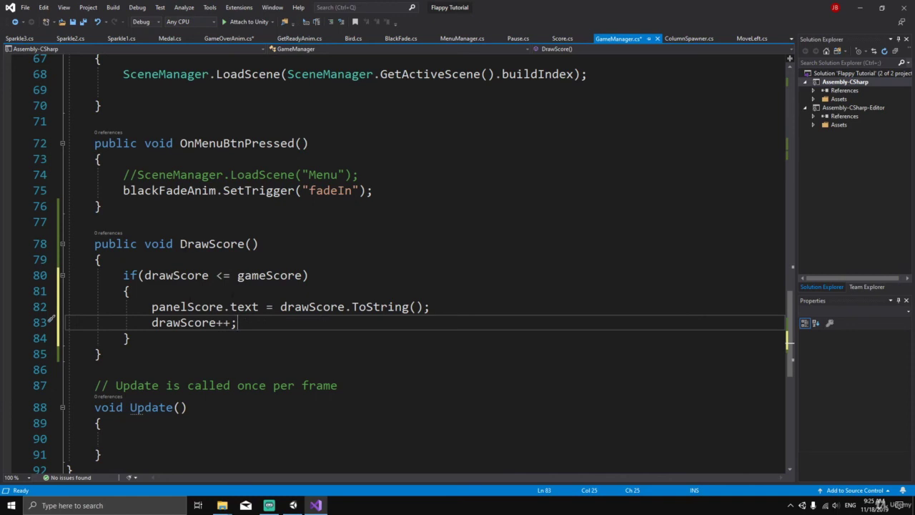
{"action": "left_click_drag", "start_coordinate": [180, 243], "coordinate": [236, 322]}
{"action": "left_click", "coordinate": [251, 324]}
{"action": "key", "text": "Return"}
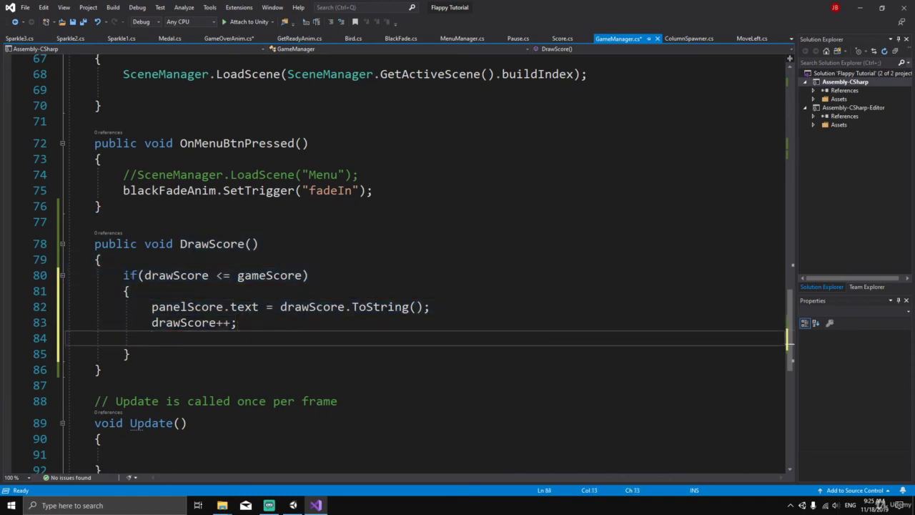
{"action": "type", "text": "Invo"}
{"action": "key", "text": "Tab"}
{"action": "type", "text": "(\""}
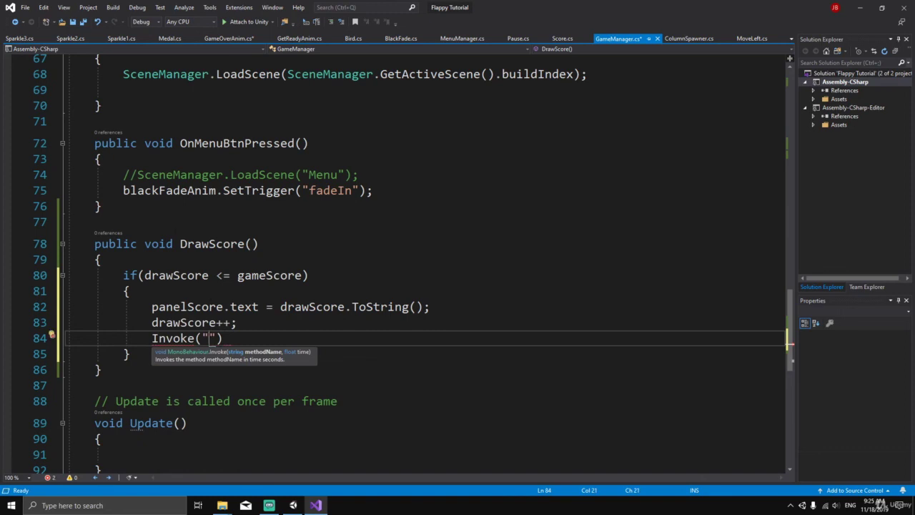
{"action": "type", "text": "DrawScore"}
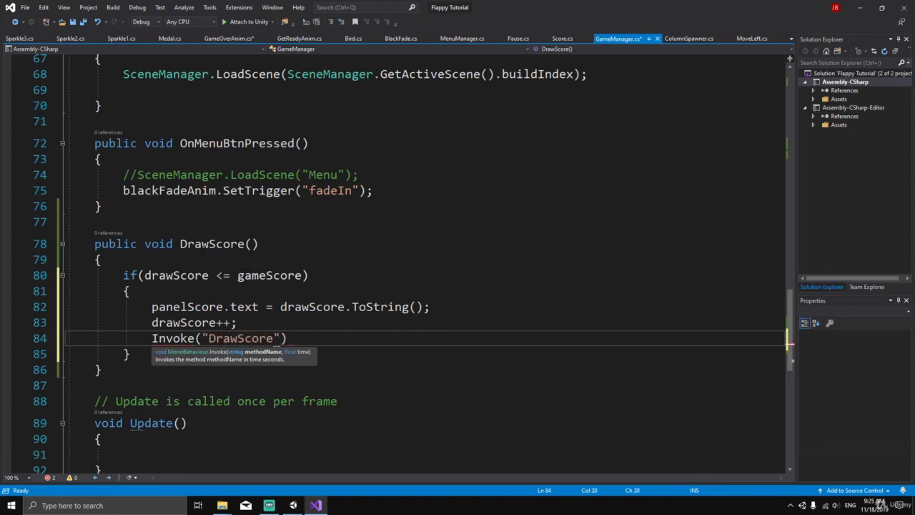
{"action": "type", "text": "\", 0."}
{"action": "type", "text": "0"}
{"action": "type", "text": "5f);"}
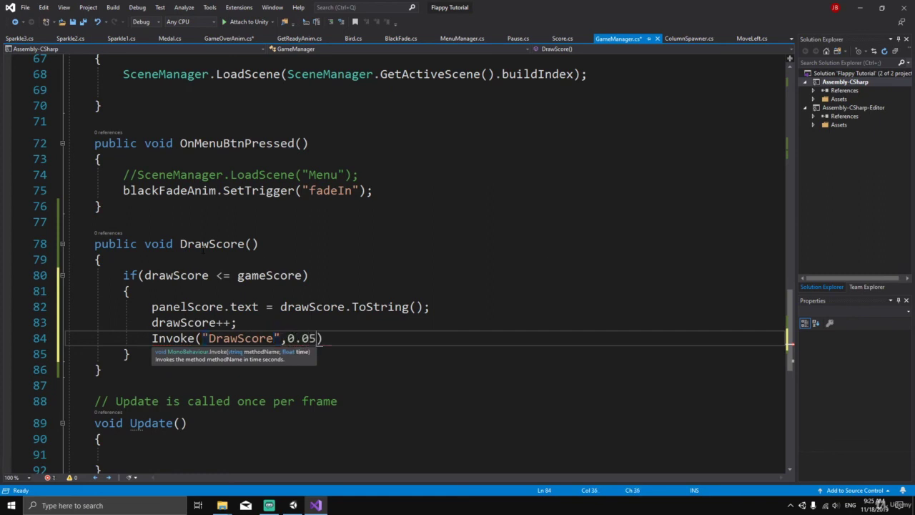
Step: Save GameManager.cs and review the finished if block
{"action": "key", "text": "ctrl+s"}
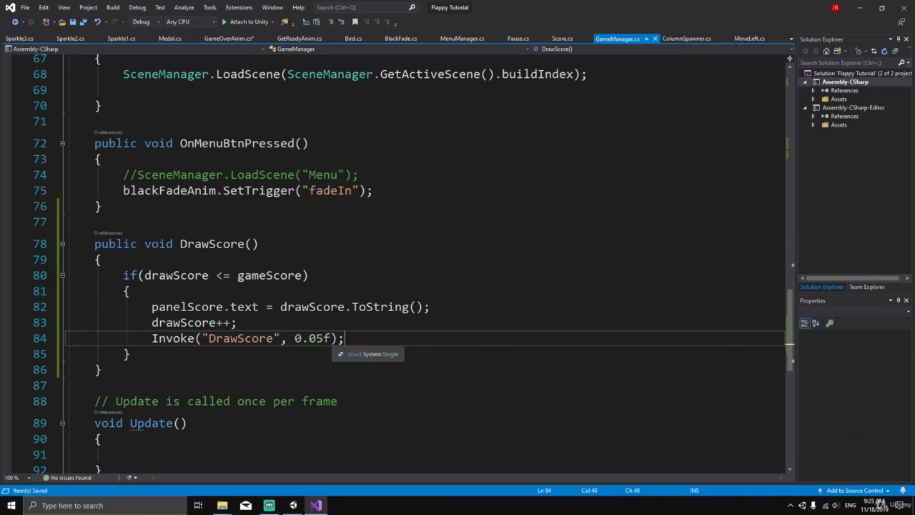
{"action": "left_click_drag", "start_coordinate": [152, 306], "coordinate": [430, 306]}
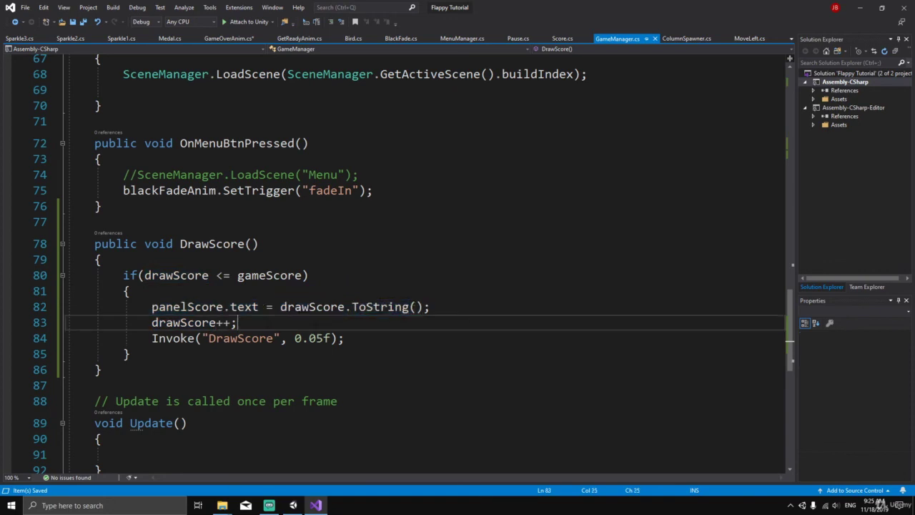
{"action": "left_click", "coordinate": [238, 322]}
{"action": "left_click_drag", "start_coordinate": [166, 276], "coordinate": [337, 339]}
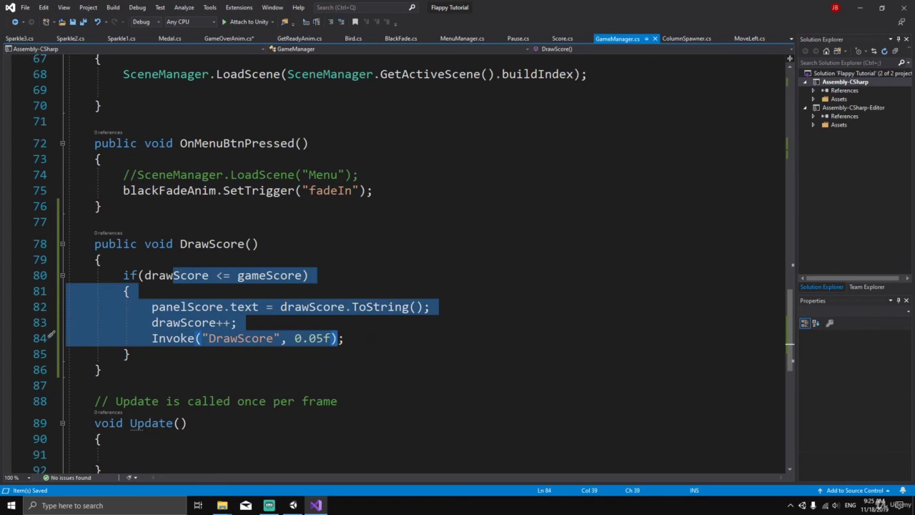
Step: Declare 'public GameManager gameManager;' below the medal field in GameOverAnim.cs
{"action": "left_click", "coordinate": [230, 39]}
{"action": "left_click", "coordinate": [246, 230]}
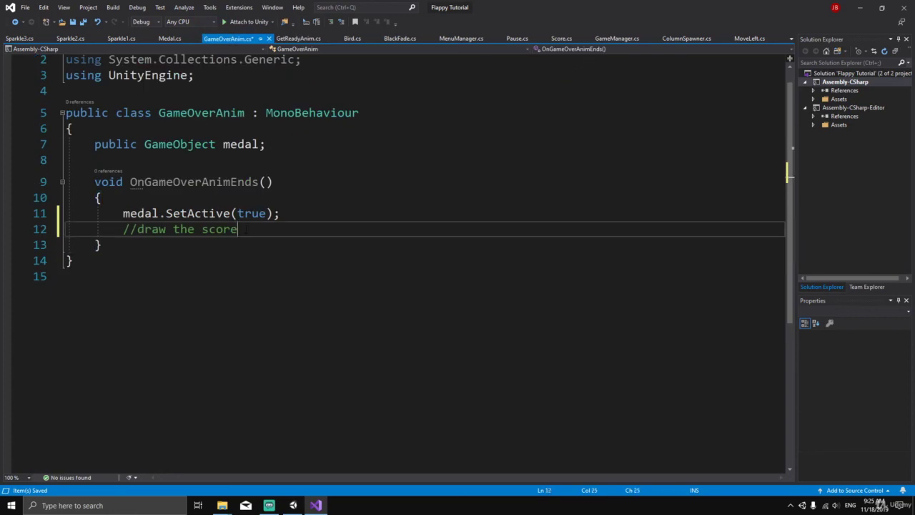
{"action": "scroll", "coordinate": [247, 229], "scroll_direction": "up", "scroll_amount": 1}
{"action": "left_click", "coordinate": [285, 164]}
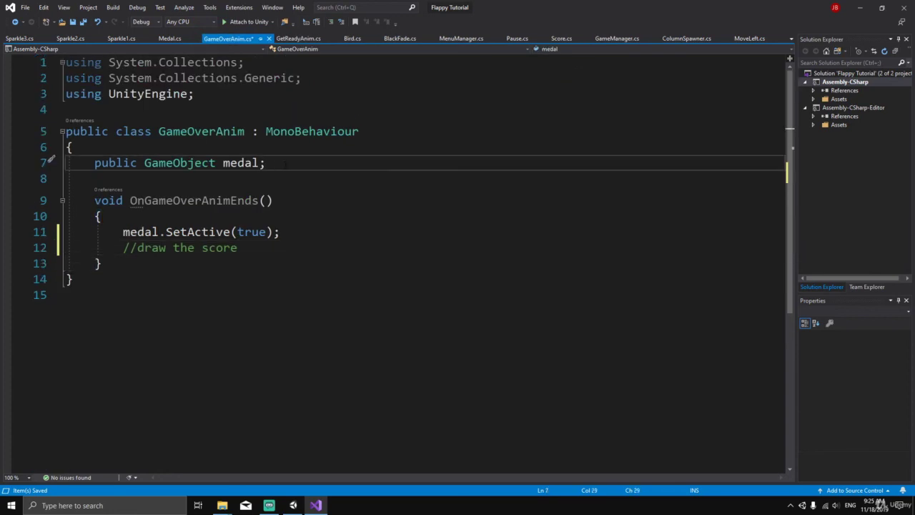
{"action": "key", "text": "Return"}
{"action": "type", "text": "pub"}
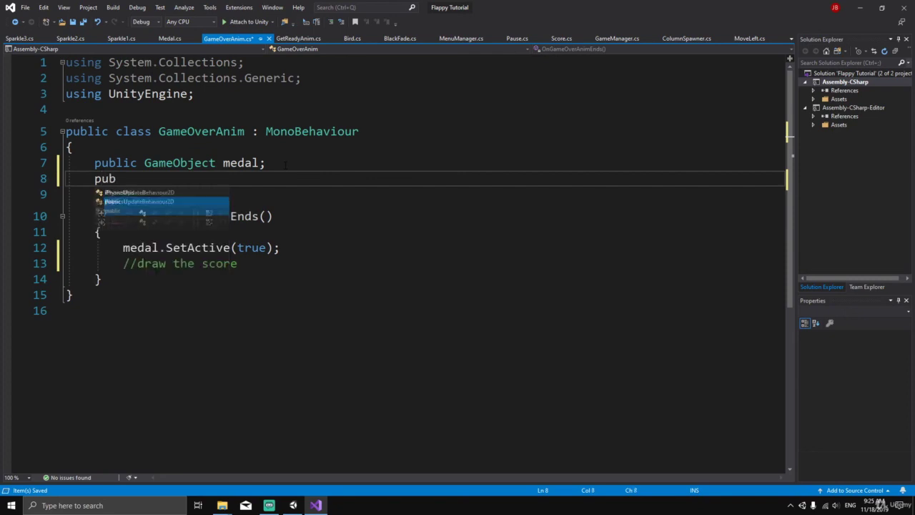
{"action": "type", "text": "lic Game"}
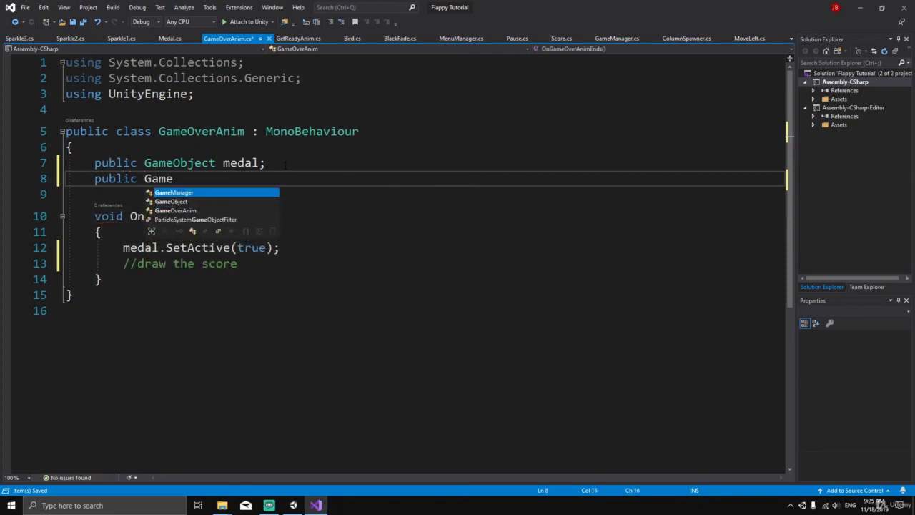
{"action": "type", "text": "Manager game"}
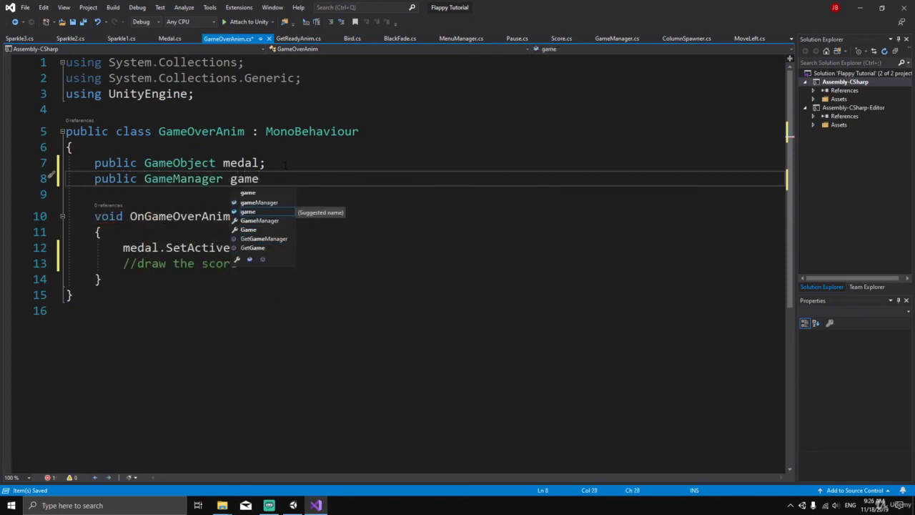
{"action": "key", "text": "Up"}
{"action": "key", "text": "Tab"}
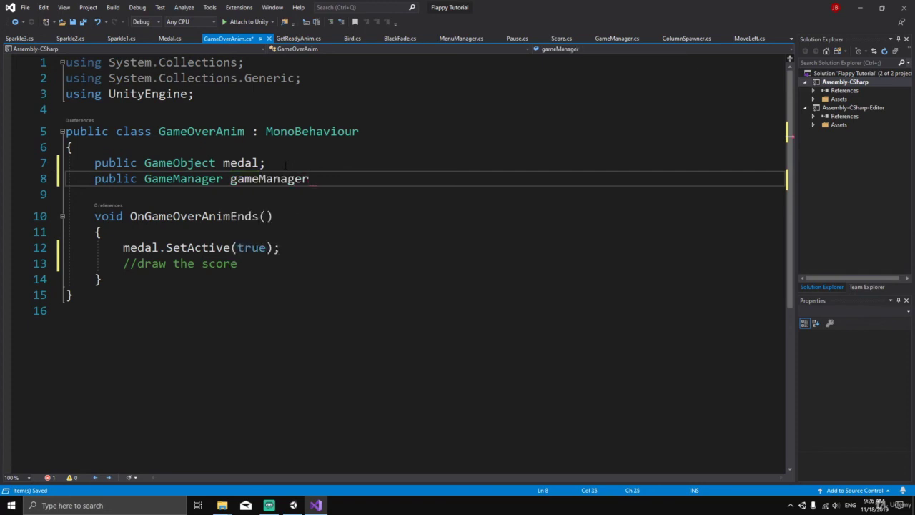
{"action": "type", "text": ";"}
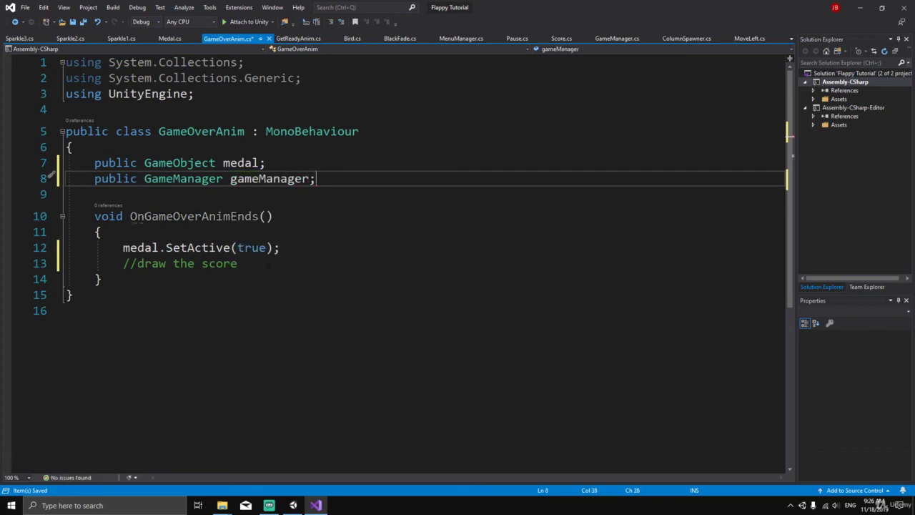
Step: Call 'gameManager.DrawScore();' below the draw the score comment and save
{"action": "key", "text": "Down"}
{"action": "key", "text": "Down"}
{"action": "key", "text": "Down"}
{"action": "key", "text": "Down"}
{"action": "key", "text": "Down"}
{"action": "key", "text": "Return"}
{"action": "type", "text": "ga"}
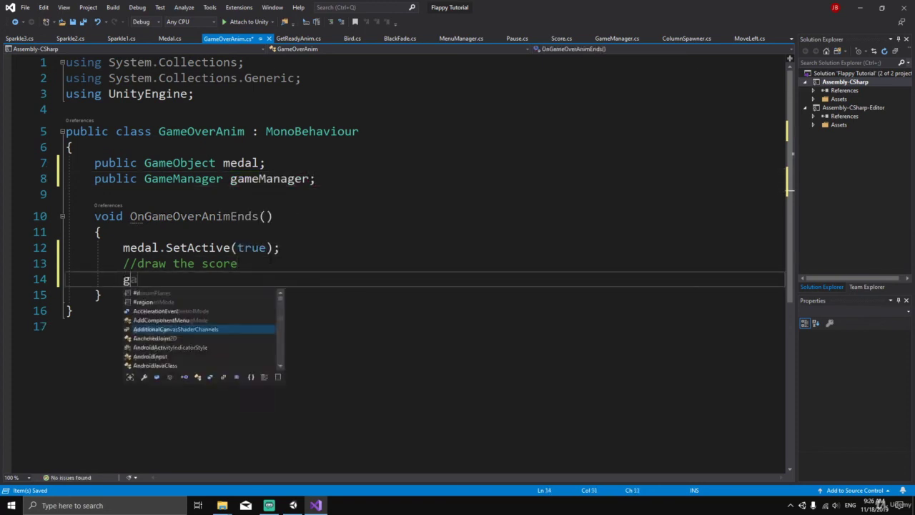
{"action": "type", "text": "meManager.DrawScore"}
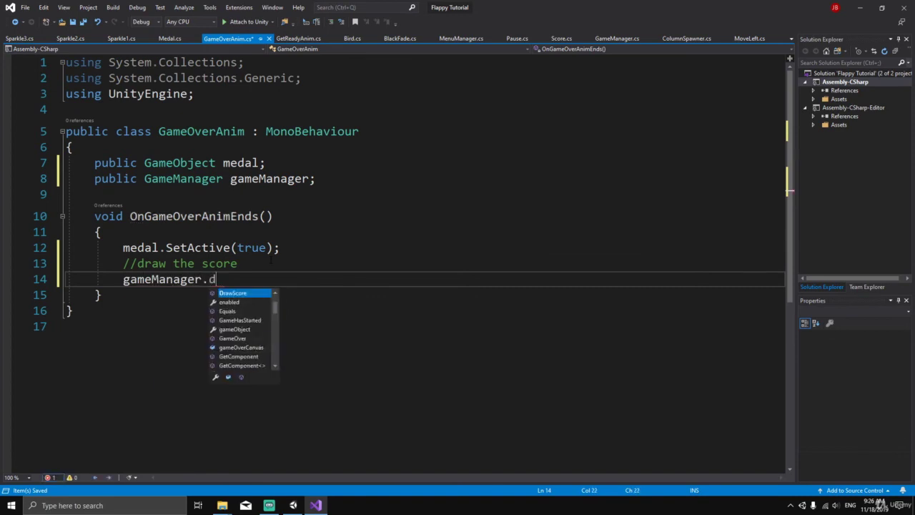
{"action": "type", "text": "();"}
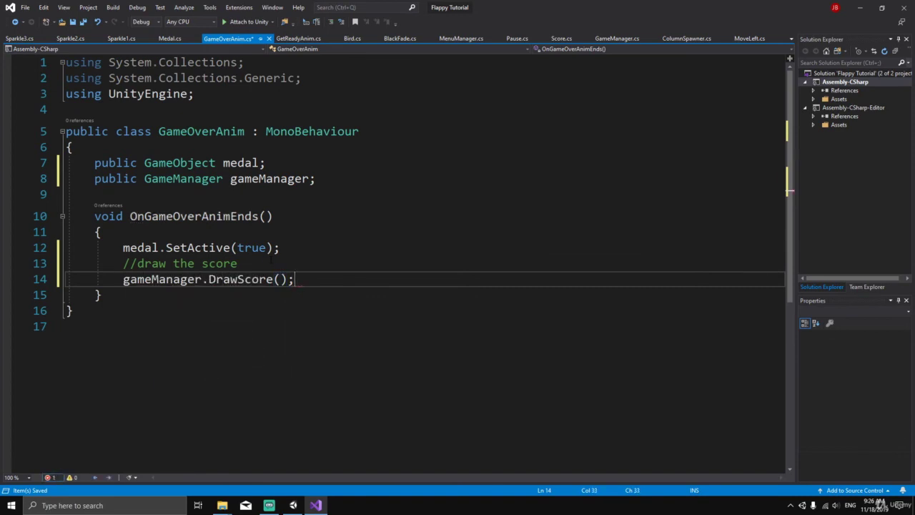
{"action": "key", "text": "ctrl+s"}
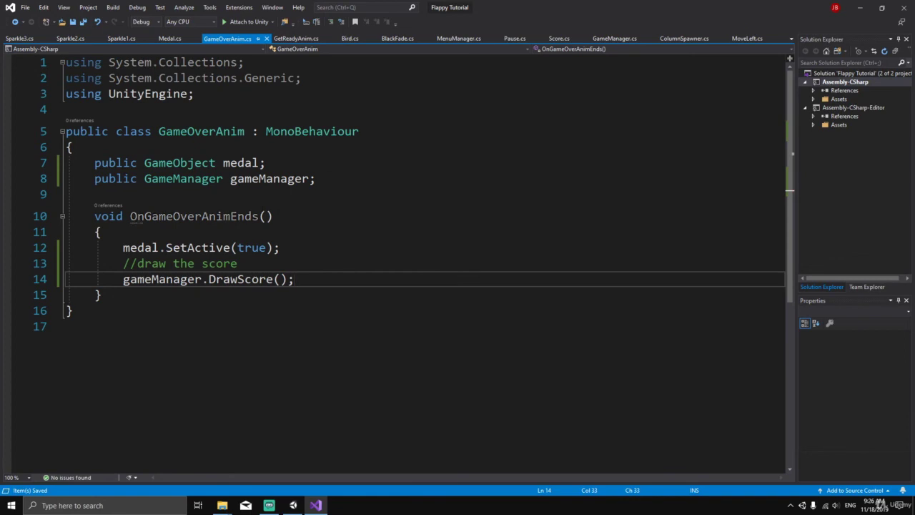
{"action": "left_click_drag", "start_coordinate": [123, 279], "coordinate": [317, 277]}
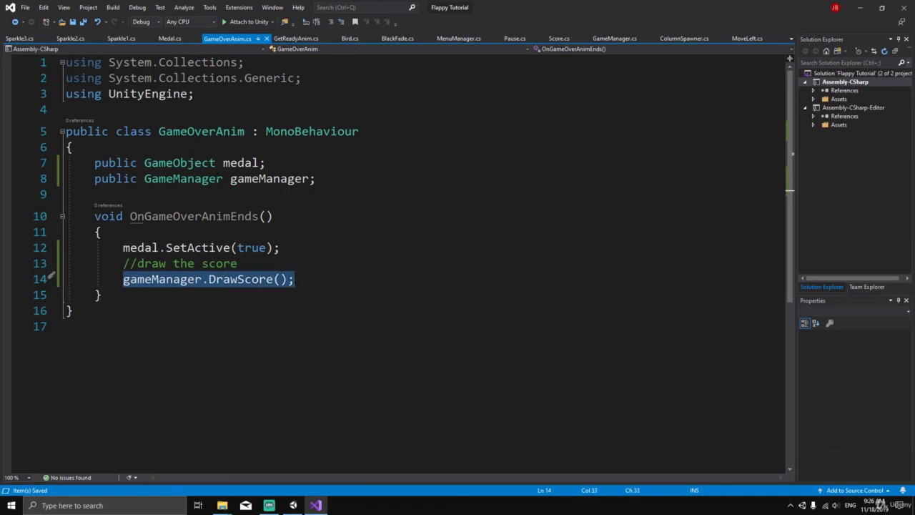
{"action": "left_click", "coordinate": [560, 38]}
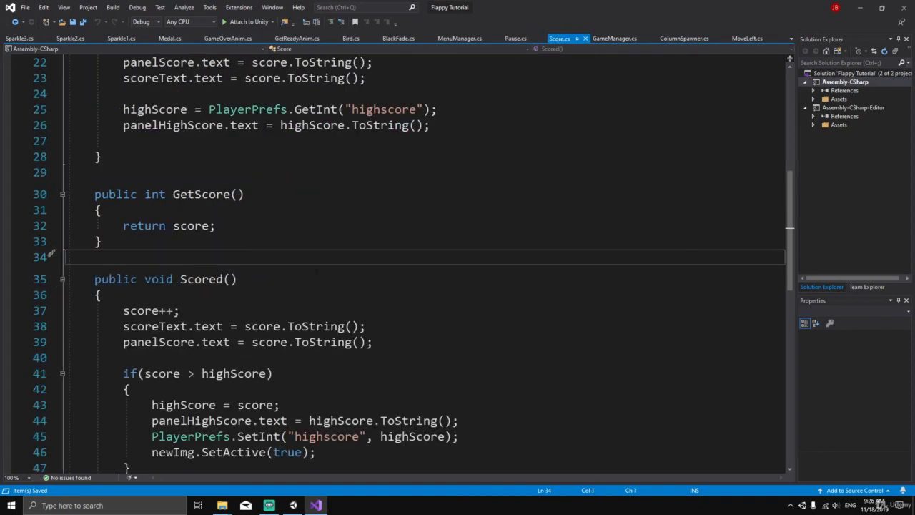
Step: Comment out the panelScore.text line (line 39) in Scored() and save Score.cs
{"action": "scroll", "coordinate": [168, 236], "scroll_direction": "down", "scroll_amount": 2}
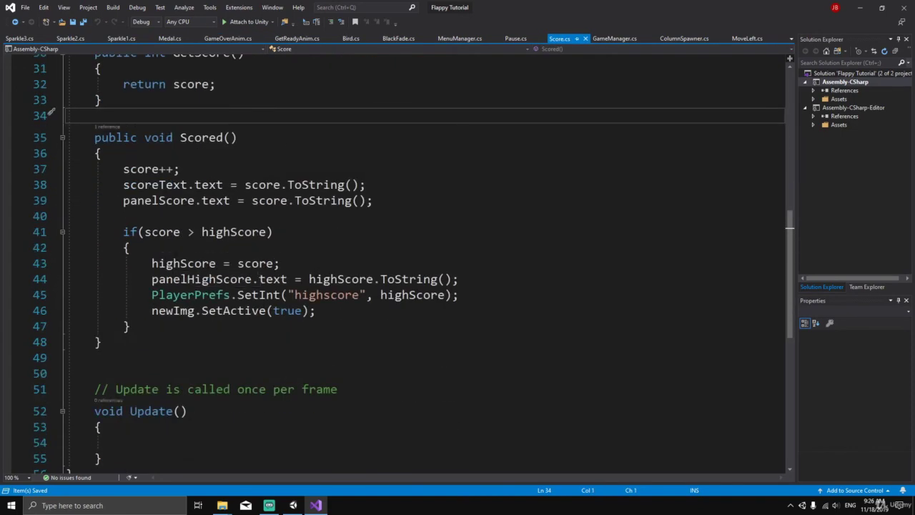
{"action": "scroll", "coordinate": [168, 236], "scroll_direction": "up", "scroll_amount": 1}
{"action": "left_click_drag", "start_coordinate": [123, 247], "coordinate": [267, 247]}
{"action": "left_click", "coordinate": [123, 263]}
{"action": "left_click_drag", "start_coordinate": [195, 247], "coordinate": [123, 248]}
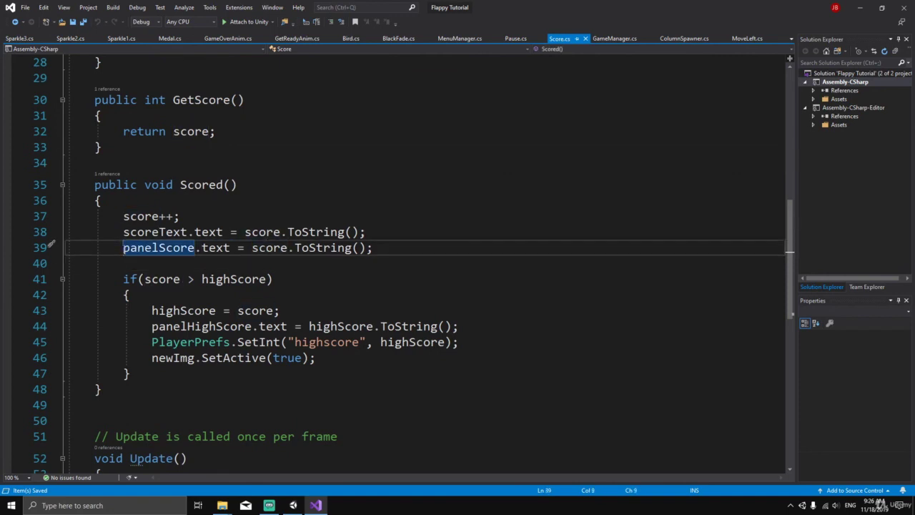
{"action": "key", "text": "ctrl+k"}
{"action": "key", "text": "ctrl+c"}
{"action": "key", "text": "ctrl+s"}
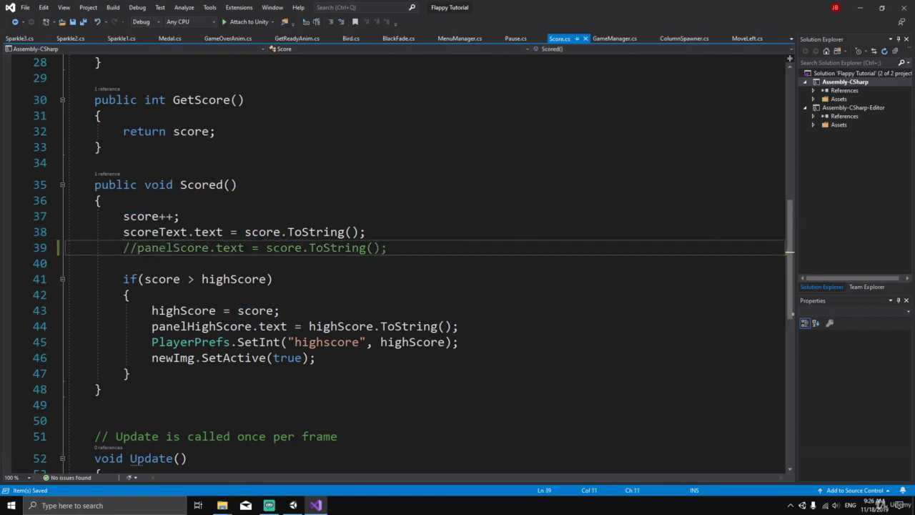
{"action": "left_click_drag", "start_coordinate": [132, 248], "coordinate": [238, 247]}
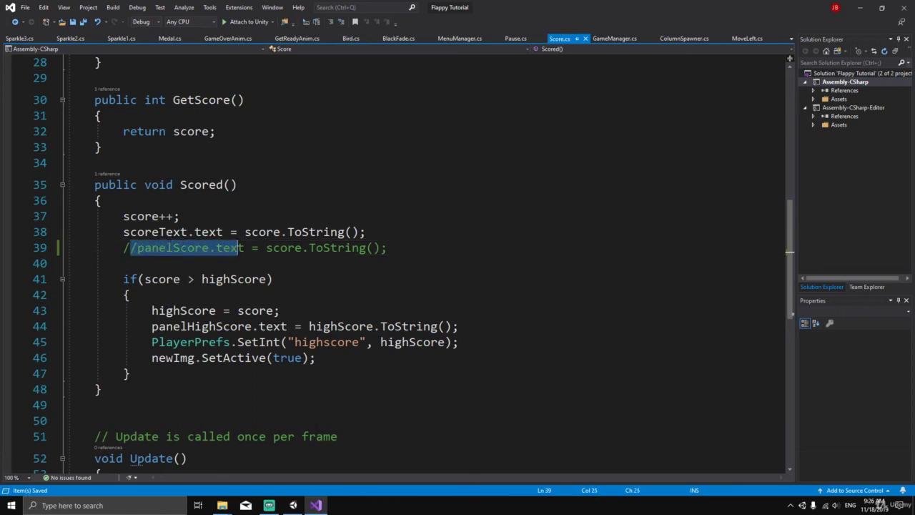
Step: Review the panelScore field in GameManager.cs and the gameManager field in GameOverAnim.cs, then return to Unity
{"action": "left_click", "coordinate": [613, 39]}
{"action": "scroll", "coordinate": [429, 265], "scroll_direction": "up", "scroll_amount": 20}
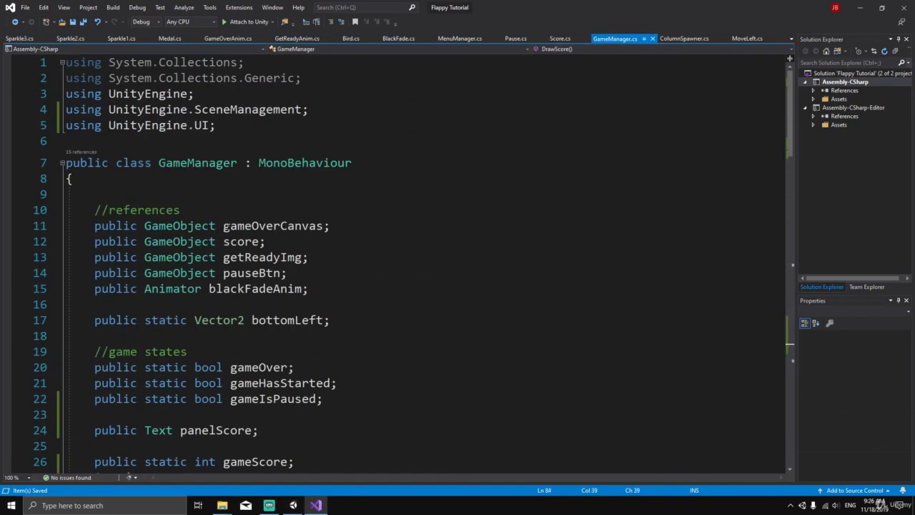
{"action": "scroll", "coordinate": [429, 265], "scroll_direction": "down", "scroll_amount": 4}
{"action": "left_click_drag", "start_coordinate": [95, 241], "coordinate": [259, 241]}
{"action": "left_click", "coordinate": [327, 242]}
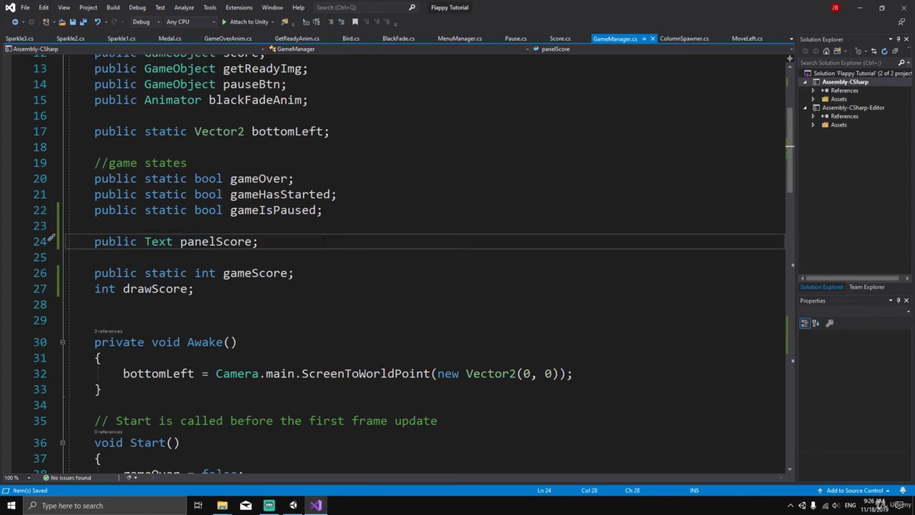
{"action": "left_click", "coordinate": [229, 39]}
{"action": "left_click", "coordinate": [73, 310]}
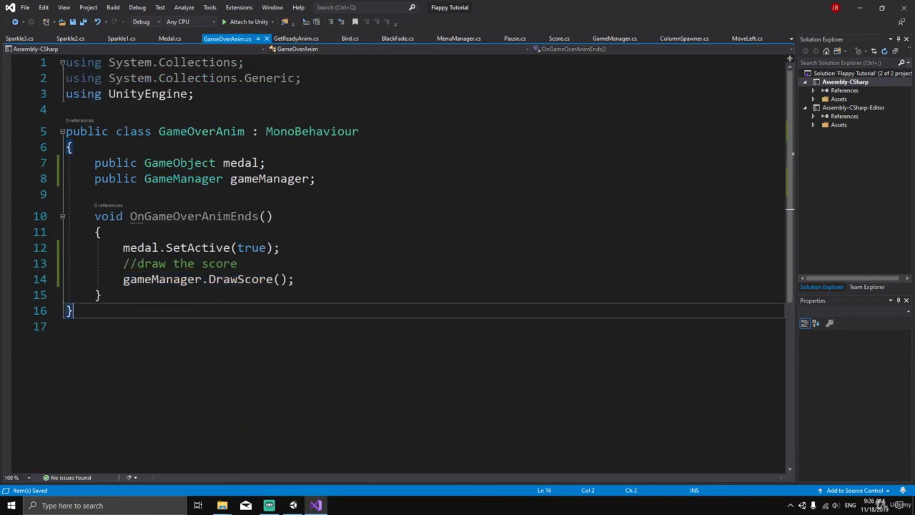
{"action": "left_click", "coordinate": [288, 178]}
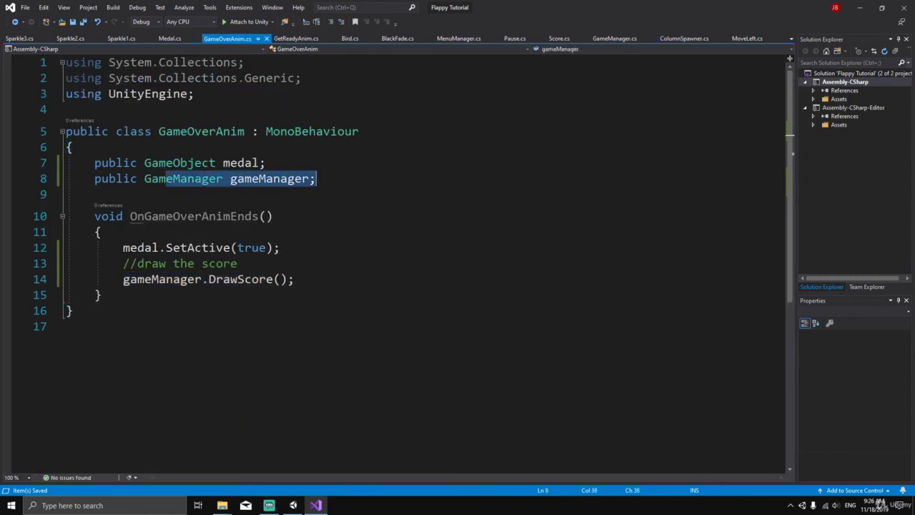
{"action": "left_click", "coordinate": [295, 279]}
{"action": "left_click", "coordinate": [293, 505]}
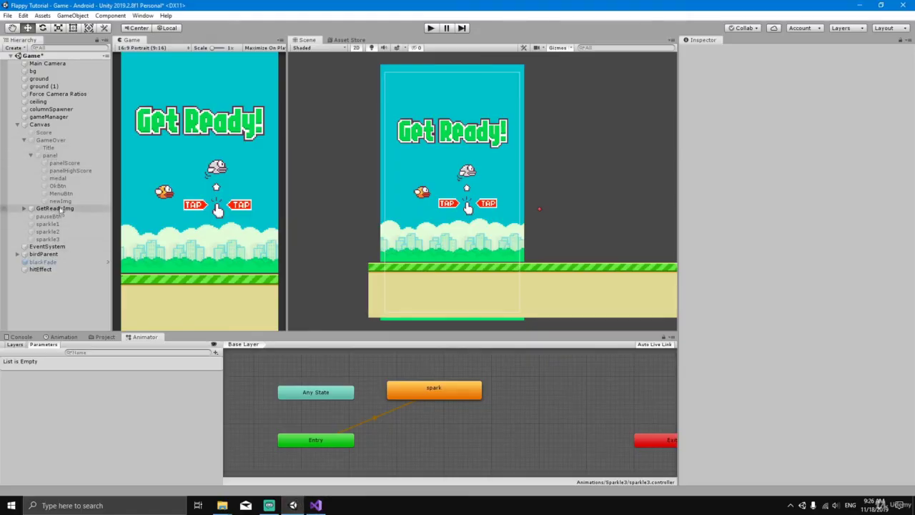
Step: Wire panelScore into gameManager's Panel Score and gameManager into GameOver's Game Over Anim, save, then play
{"action": "left_click", "coordinate": [50, 118]}
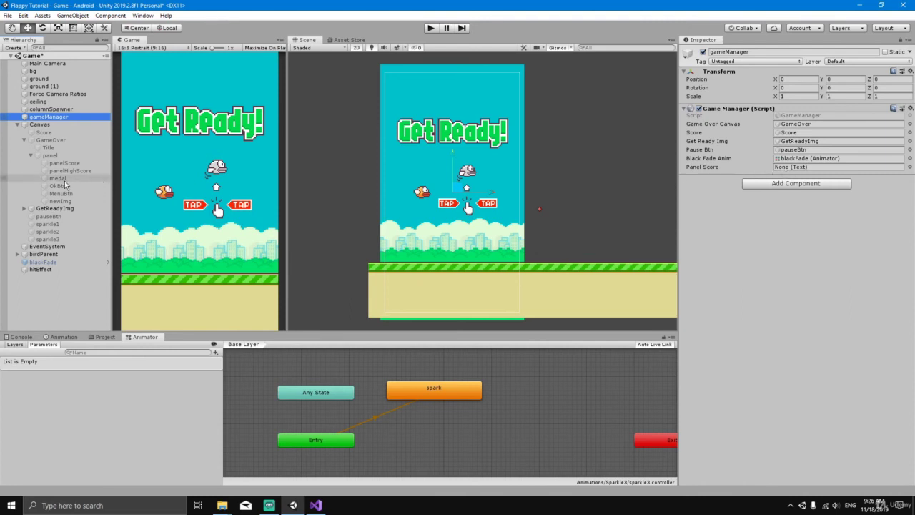
{"action": "left_click_drag", "start_coordinate": [67, 165], "coordinate": [798, 172]}
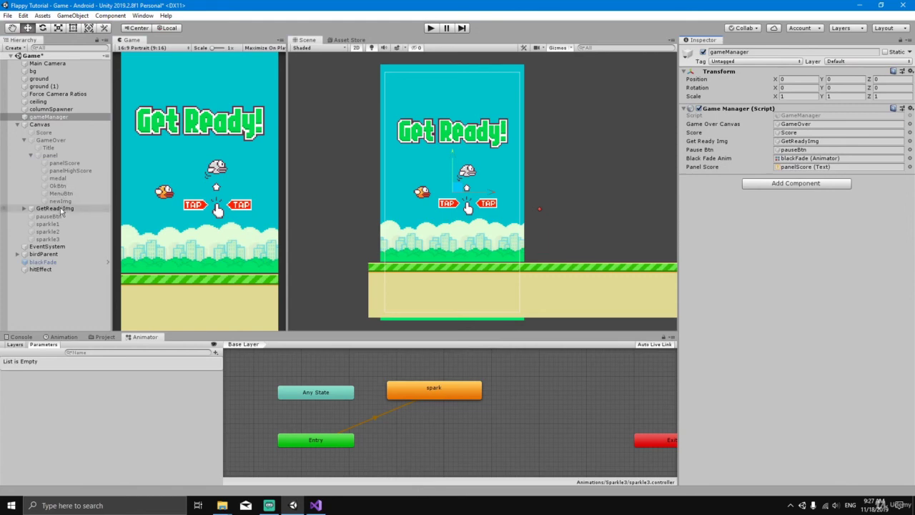
{"action": "left_click", "coordinate": [59, 141]}
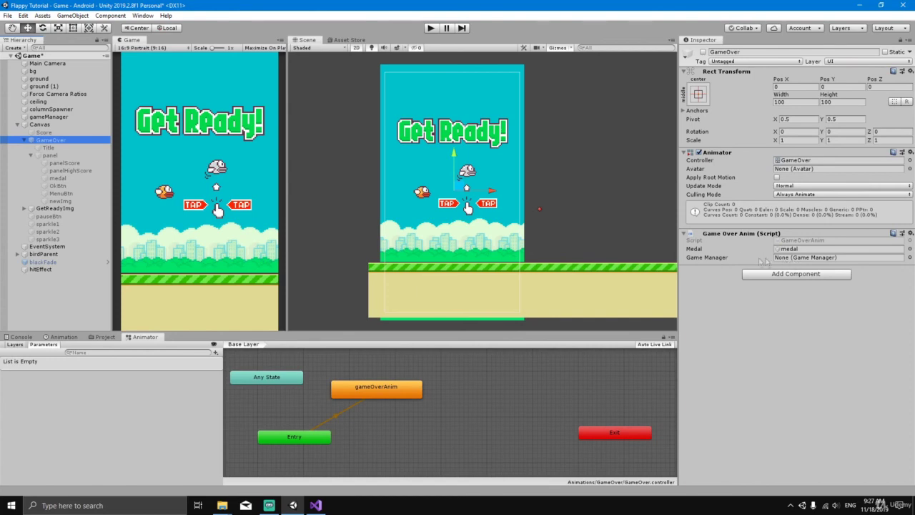
{"action": "left_click_drag", "start_coordinate": [49, 117], "coordinate": [808, 262]}
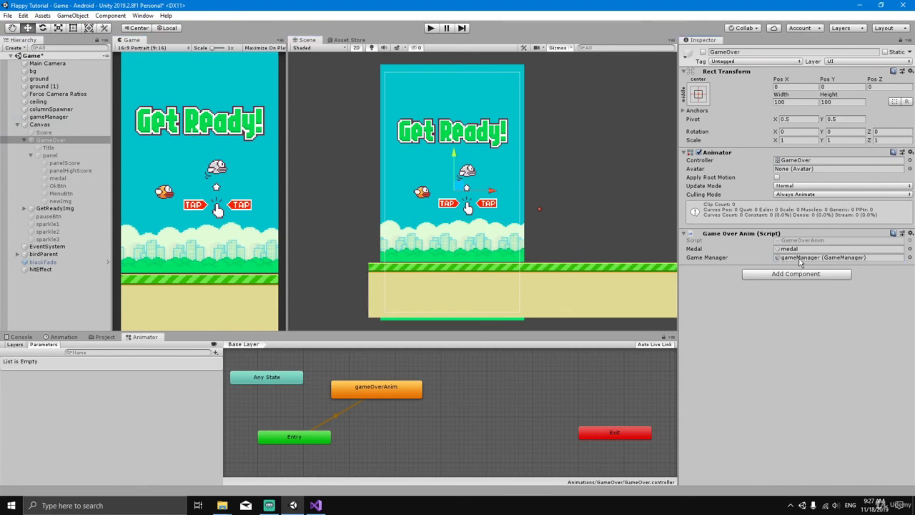
{"action": "key", "text": "ctrl+s"}
{"action": "left_click", "coordinate": [432, 29]}
{"action": "left_click", "coordinate": [229, 248]}
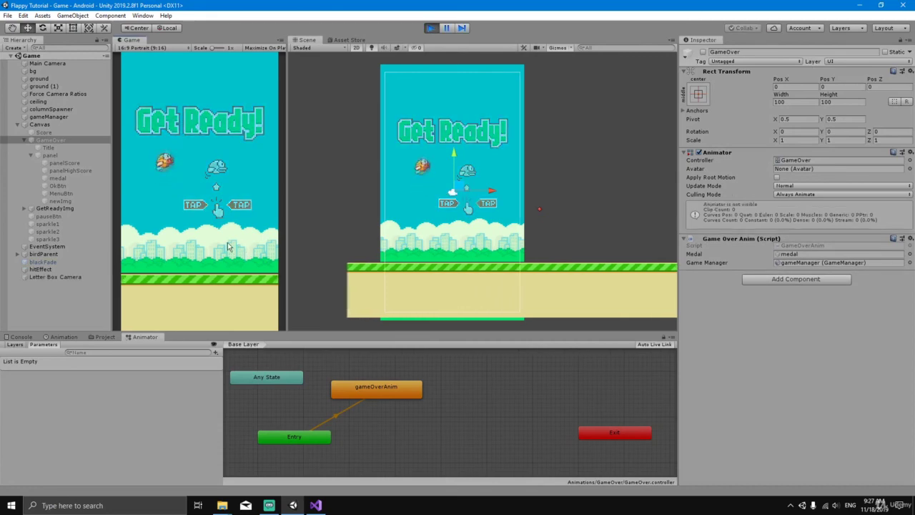
{"action": "left_click", "coordinate": [228, 245]}
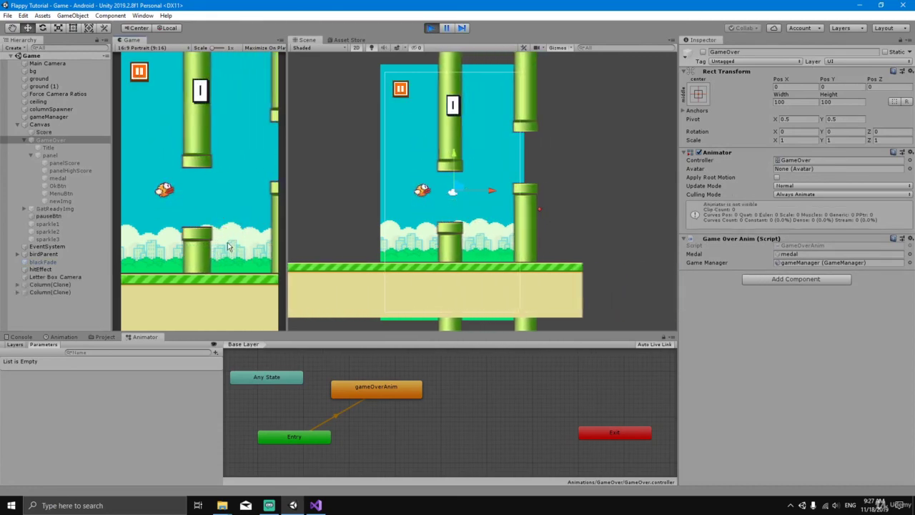
{"action": "left_click", "coordinate": [227, 243]}
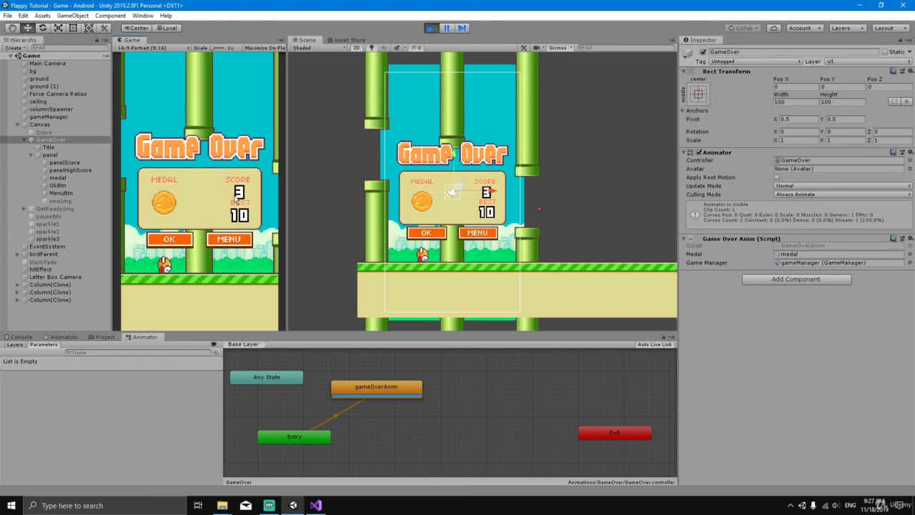
{"action": "left_click", "coordinate": [431, 29]}
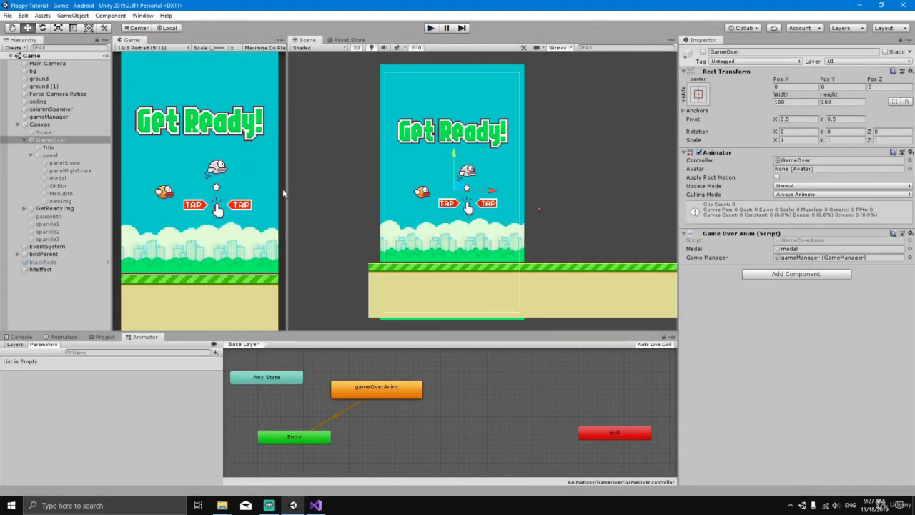